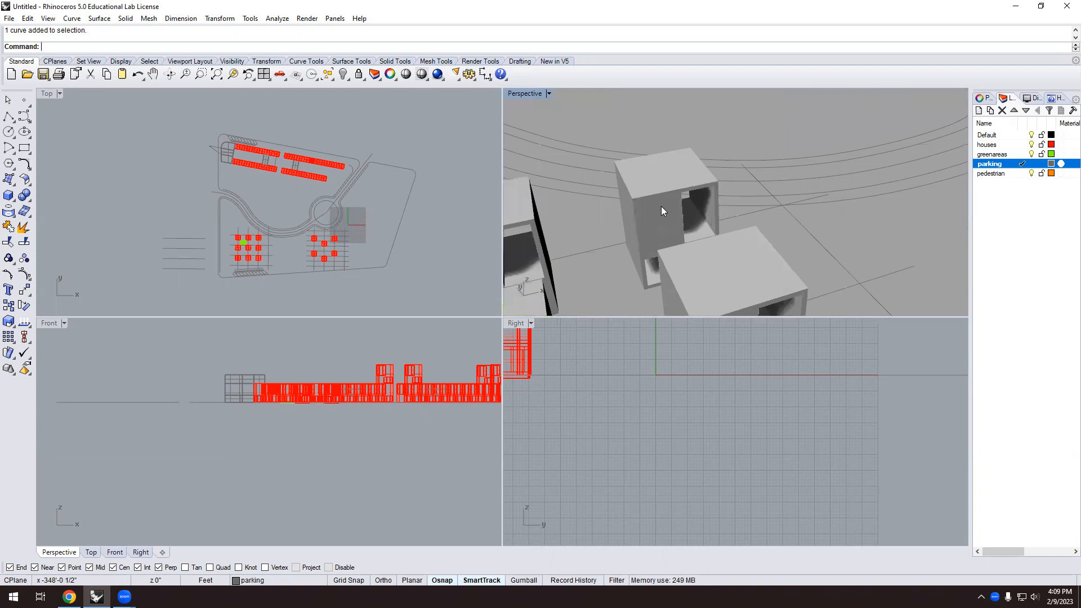
# Zoom the Perspective view in and out around the site plan.
pyautogui.scroll(-4, 666, 206)
pyautogui.scroll(-4, 654, 203)
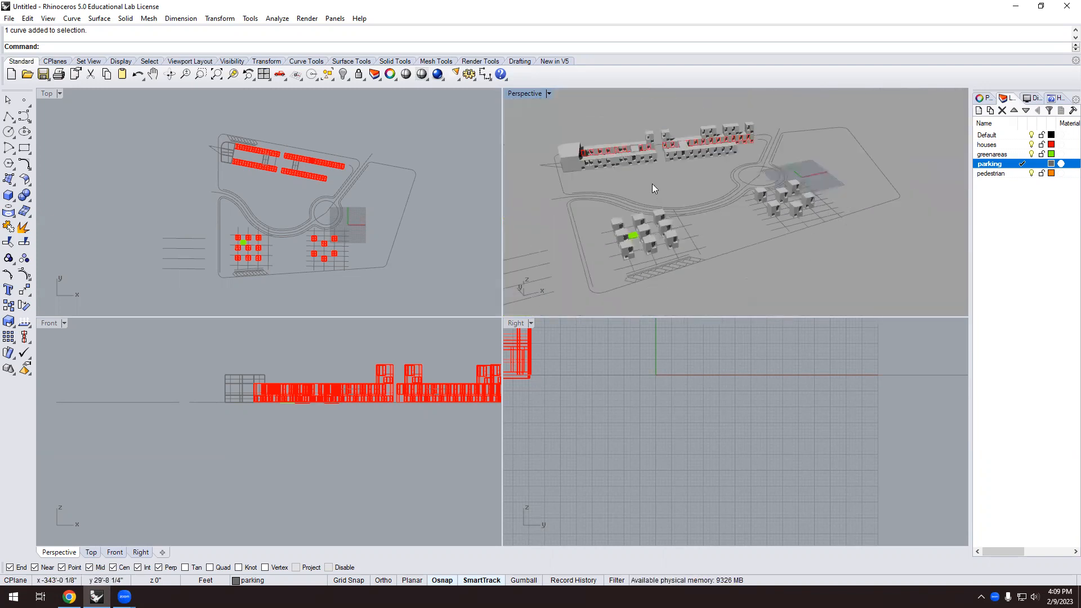
pyautogui.scroll(8, 667, 282)
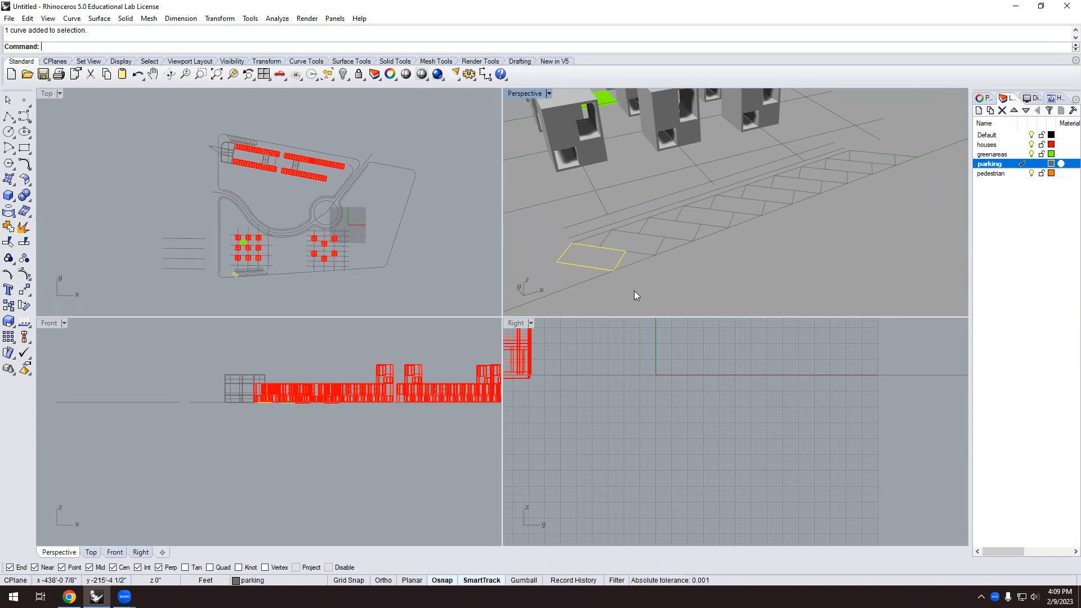
pyautogui.scroll(-5, 627, 264)
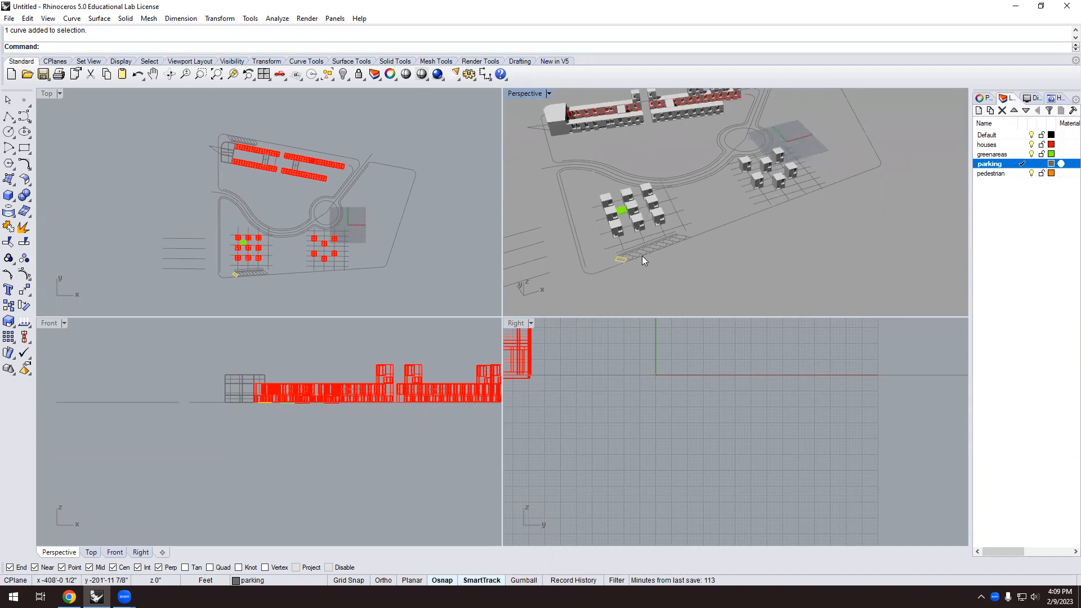
pyautogui.scroll(-6, 637, 222)
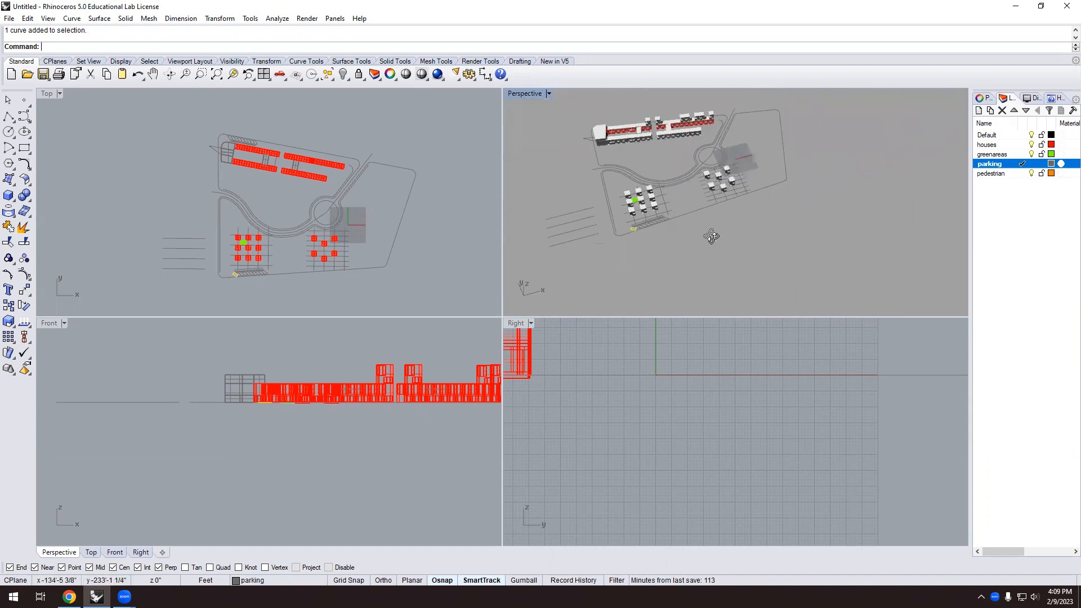
pyautogui.scroll(3, 629, 190)
# Cancel the Hatch dialog without hatching, then reorient the Perspective view over the housing blocks.
pyautogui.press('Return')
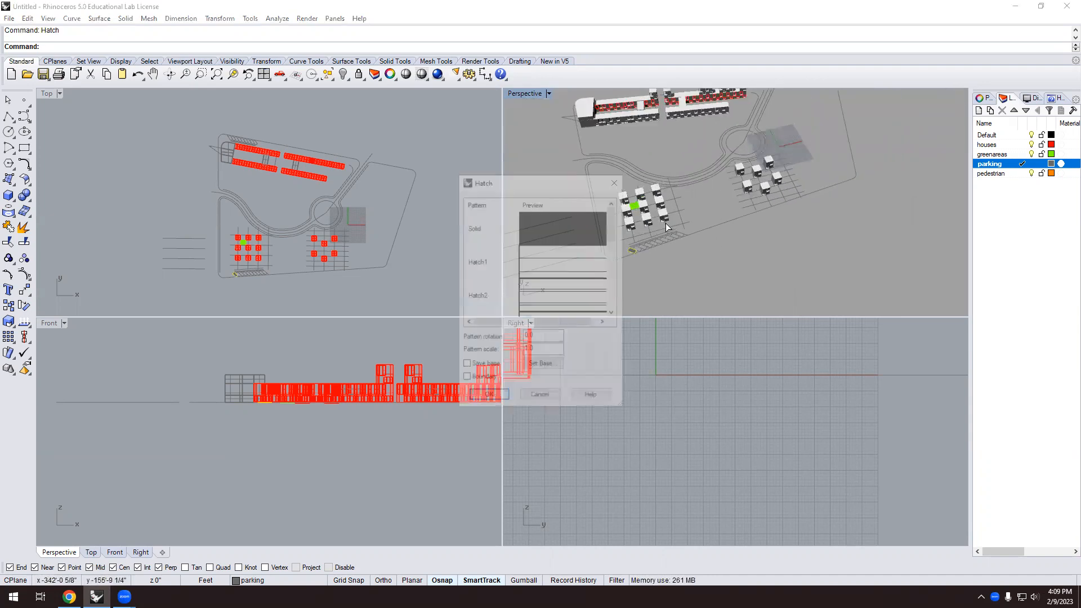
pyautogui.click(544, 401)
pyautogui.scroll(-1, 676, 281)
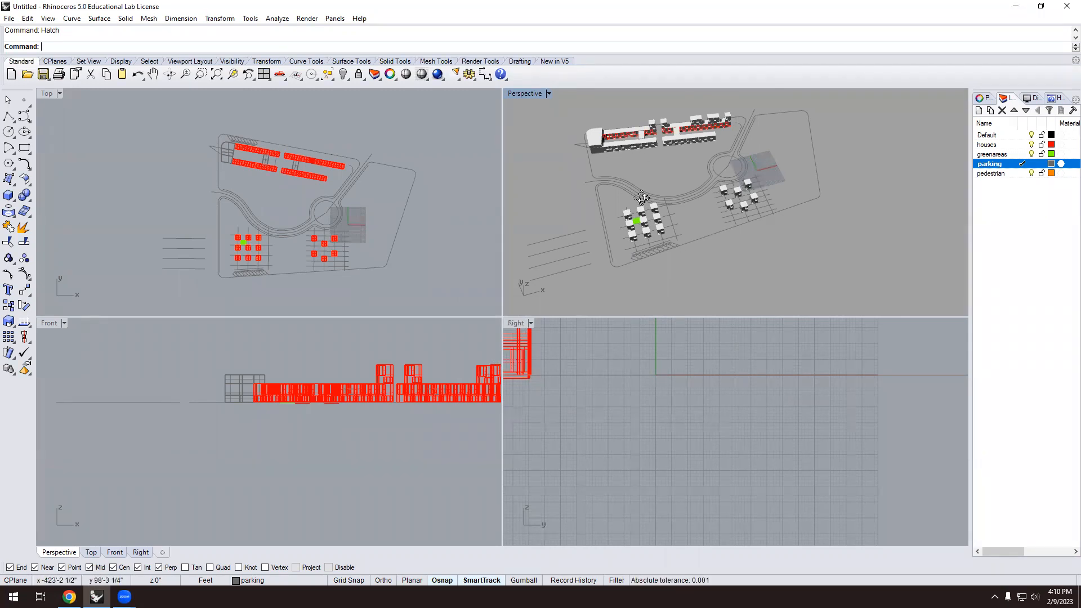
pyautogui.scroll(5, 642, 198)
pyautogui.moveTo(608, 191); pyautogui.dragTo(613, 196, button='right')
pyautogui.scroll(-5, 605, 204)
pyautogui.moveTo(622, 235); pyautogui.dragTo(609, 222, button='right')
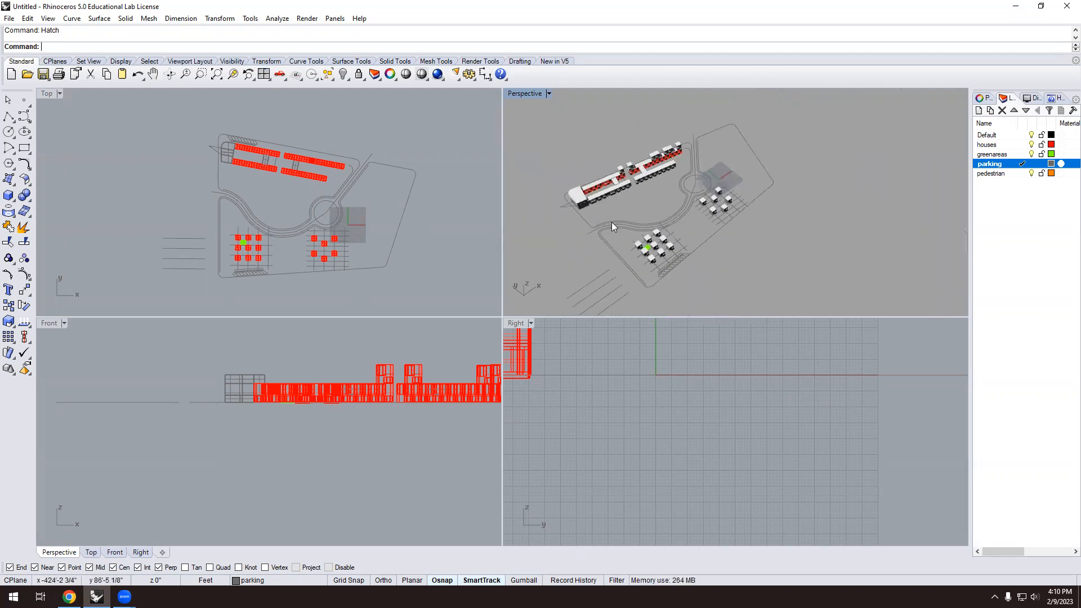
pyautogui.scroll(-4, 406, 260)
pyautogui.scroll(-4, 723, 213)
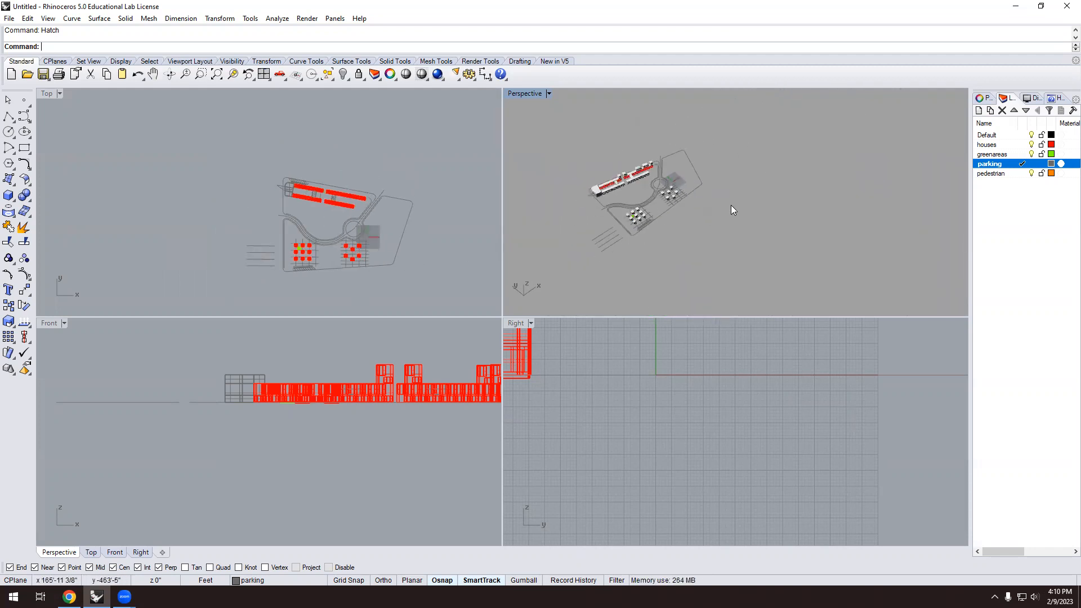
# Create a 20 by 20 box in empty space beside the site, using the width as height.
pyautogui.click(8, 195)
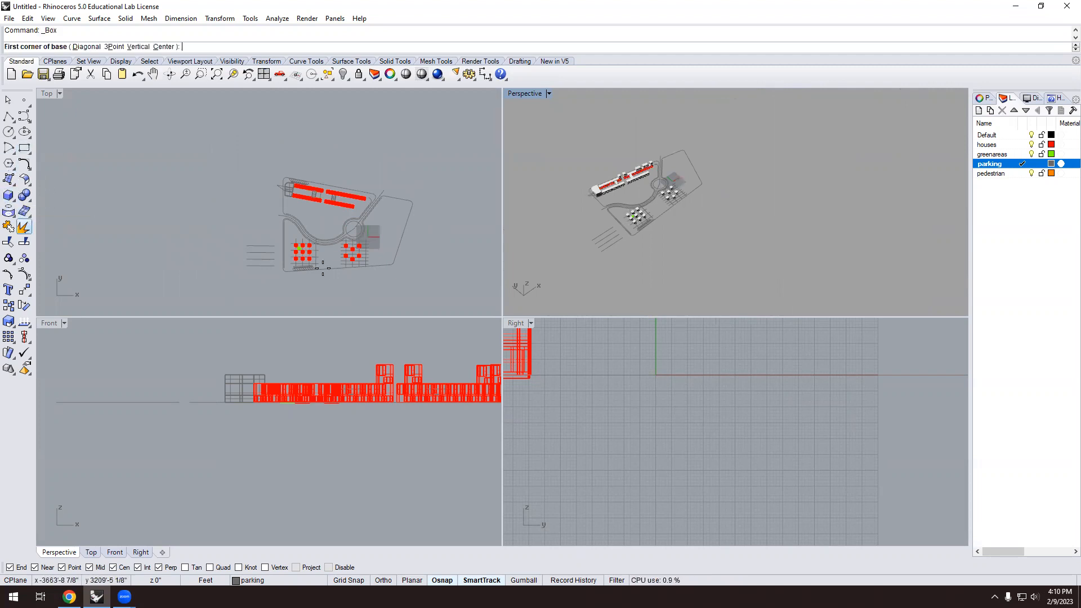
pyautogui.scroll(3, 777, 209)
pyautogui.scroll(-3, 757, 219)
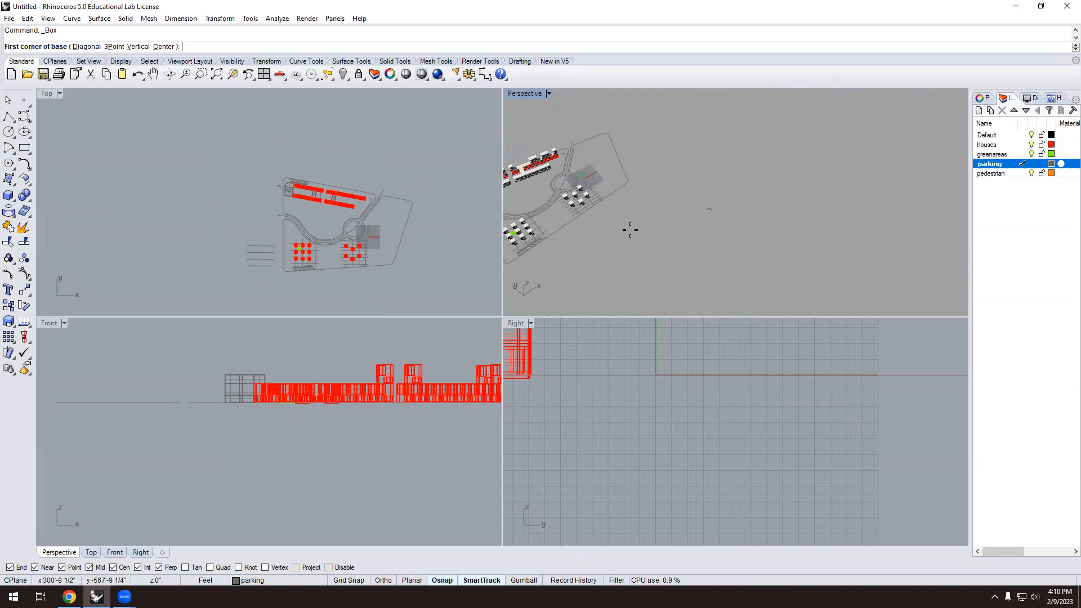
pyautogui.scroll(-2, 133, 154)
pyautogui.moveTo(422, 207); pyautogui.dragTo(322, 183, button='right')
pyautogui.scroll(4, 309, 201)
pyautogui.click(307, 203)
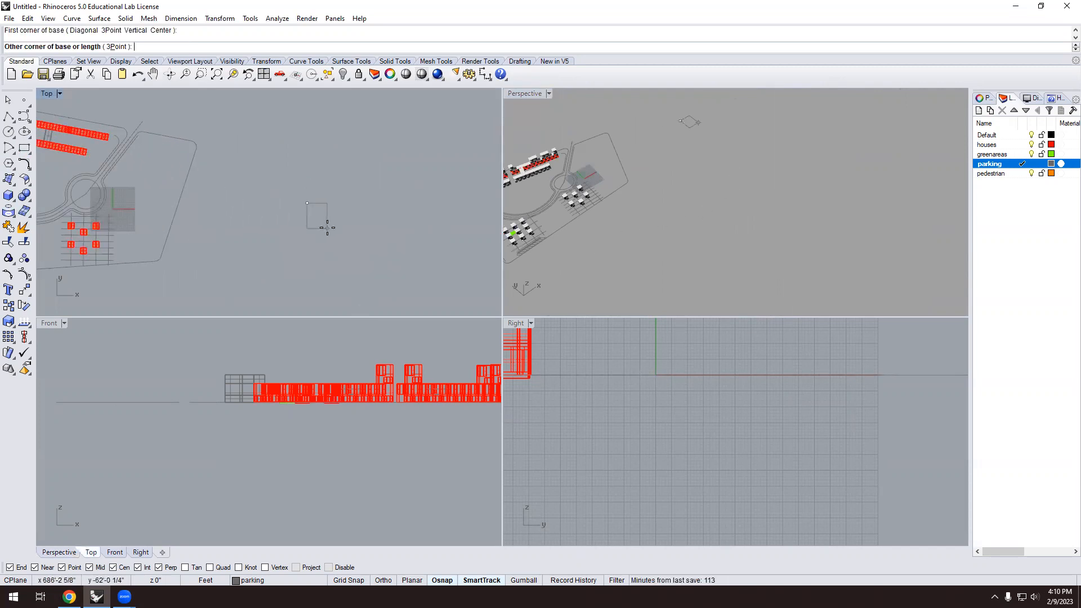
pyautogui.press('Return')
pyautogui.write('29')
pyautogui.press('Return')
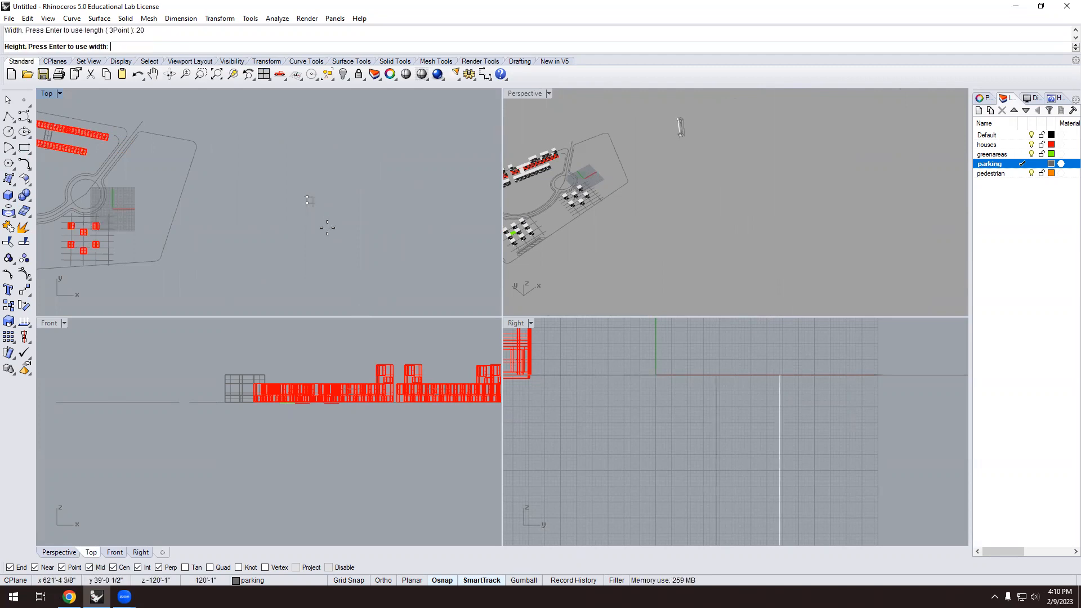
pyautogui.scroll(-4, 648, 192)
pyautogui.scroll(10, 670, 135)
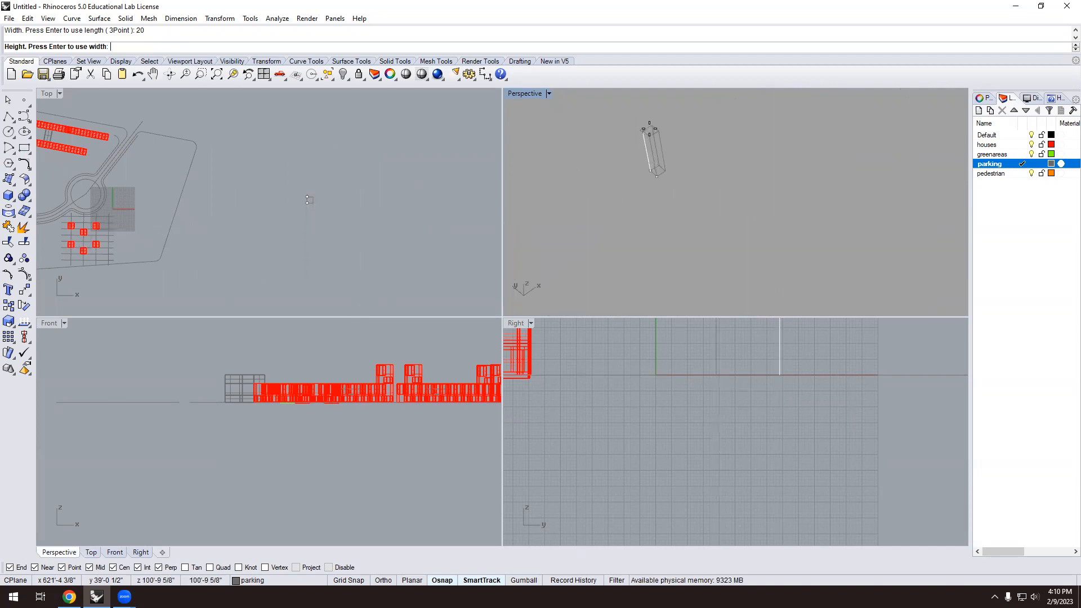
pyautogui.press('Return')
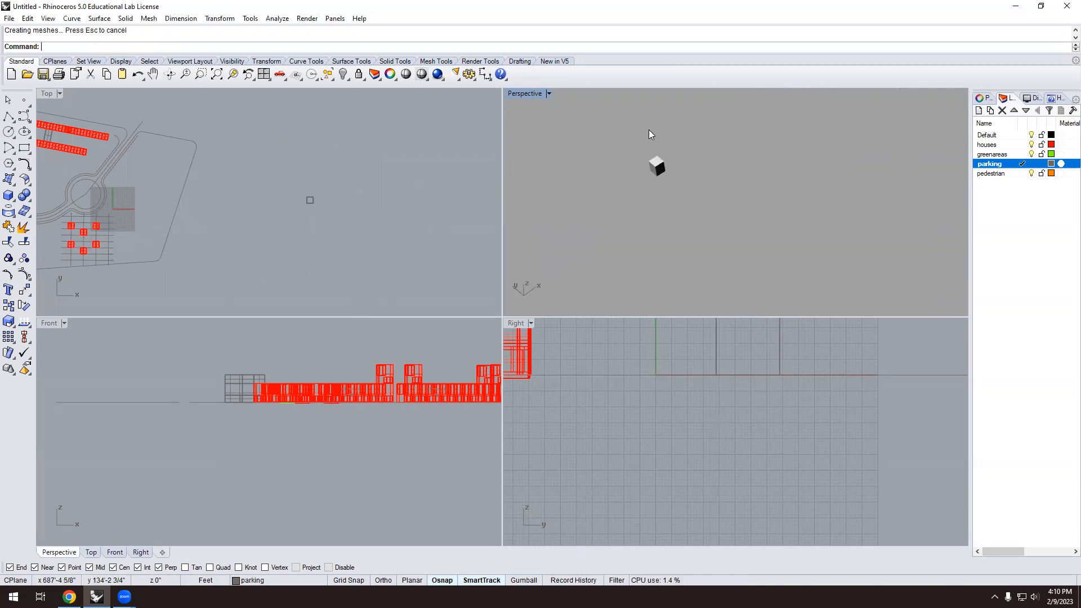
# Orbit and zoom the view to inspect the new box.
pyautogui.moveTo(665, 167); pyautogui.dragTo(684, 185, button='right')
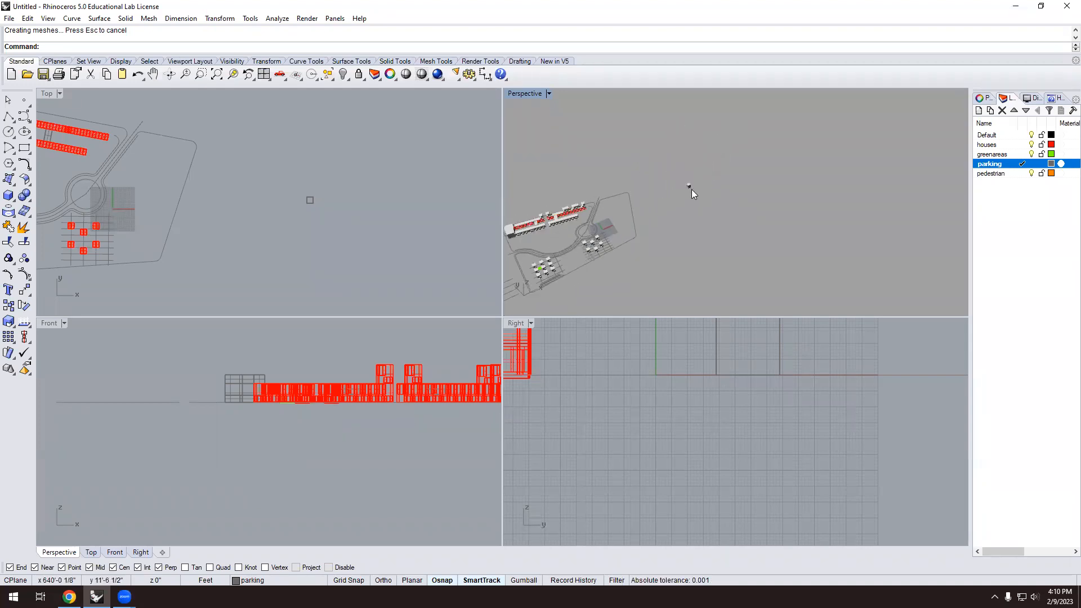
pyautogui.click(687, 169)
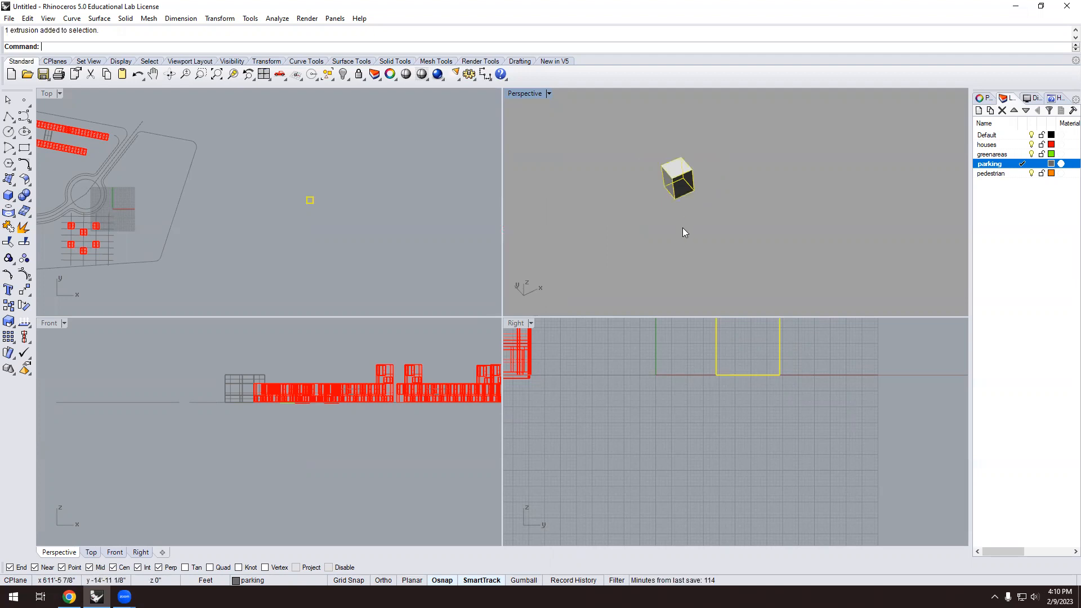
pyautogui.moveTo(683, 227); pyautogui.dragTo(684, 214, button='right')
pyautogui.click(679, 274)
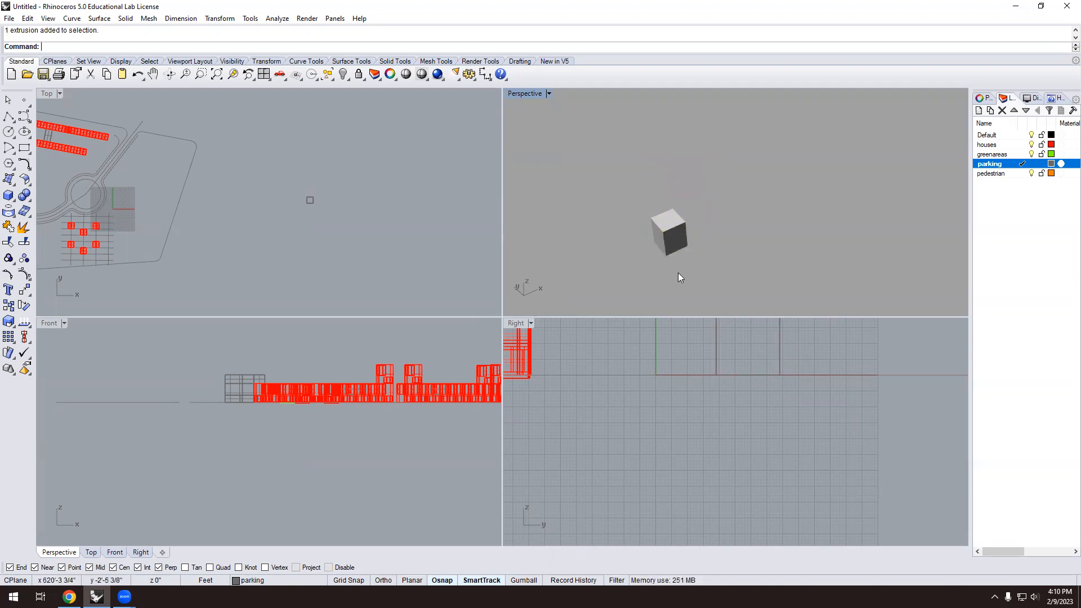
pyautogui.scroll(-6, 715, 191)
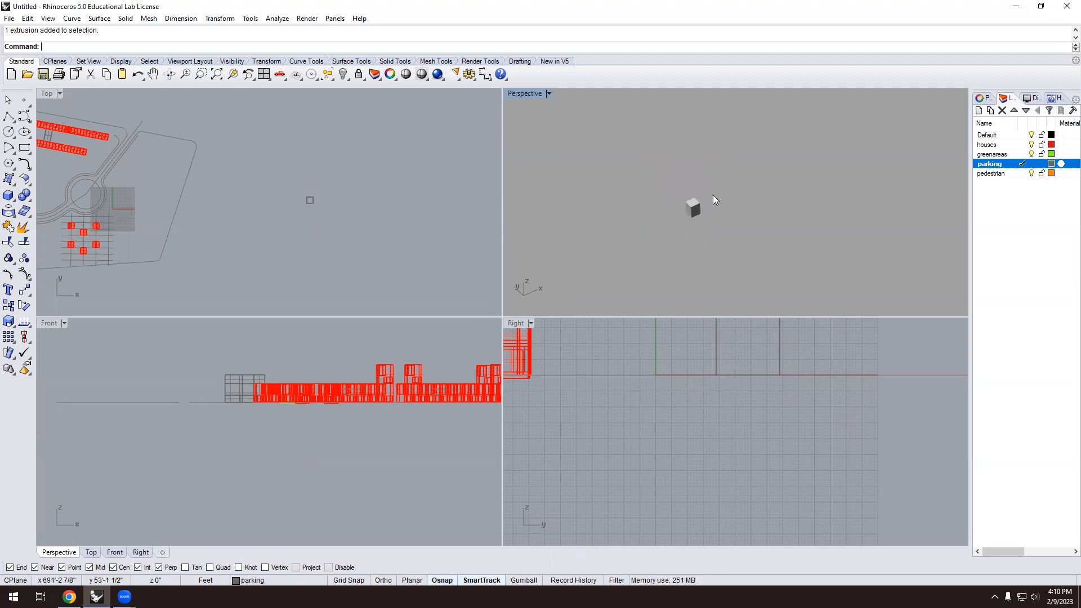
pyautogui.scroll(2, 716, 207)
# Move the new box beside the houses on the site with the M command.
pyautogui.click(697, 187)
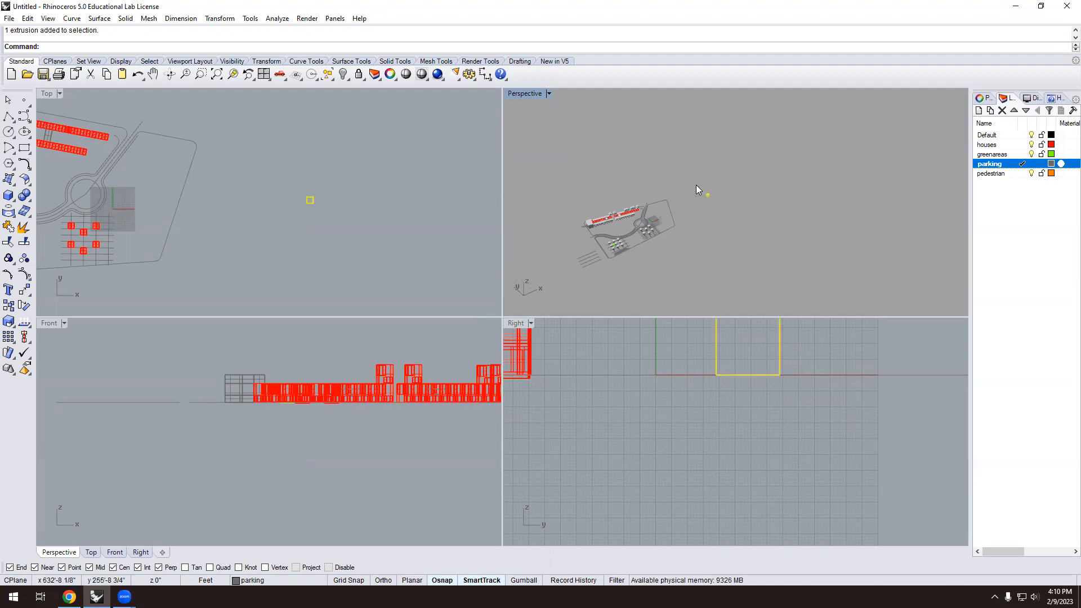
pyautogui.write('m')
pyautogui.press('Return')
pyautogui.click(707, 197)
pyautogui.scroll(2, 644, 263)
pyautogui.click(636, 256)
pyautogui.scroll(5, 629, 241)
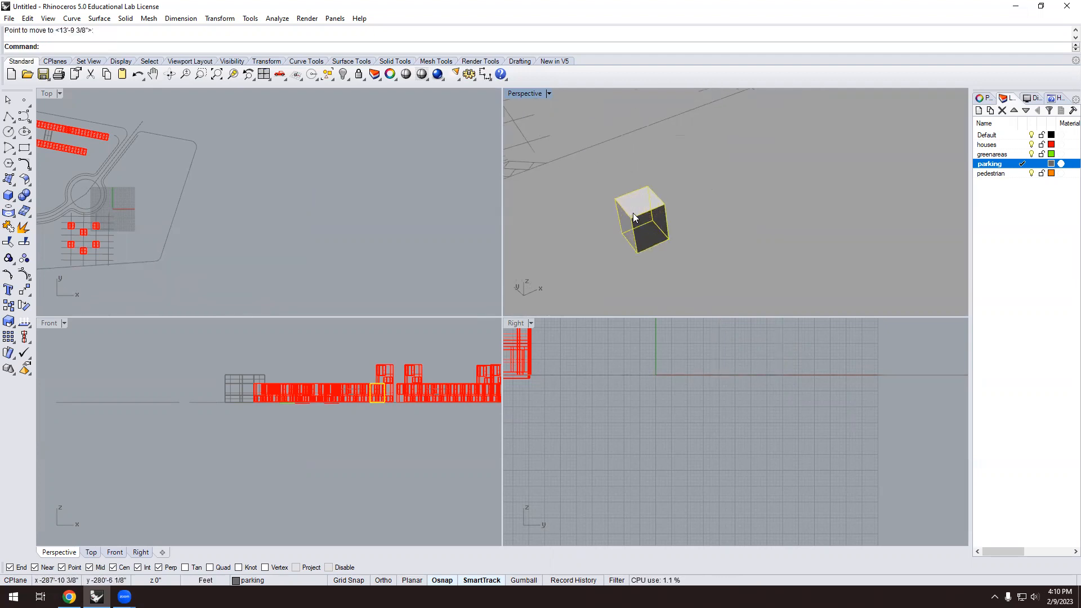
pyautogui.press('Escape')
# Zoom in and out to check the box's new position near the houses.
pyautogui.scroll(3, 746, 240)
pyautogui.scroll(-5, 706, 225)
pyautogui.scroll(2, 701, 229)
pyautogui.scroll(-2, 642, 235)
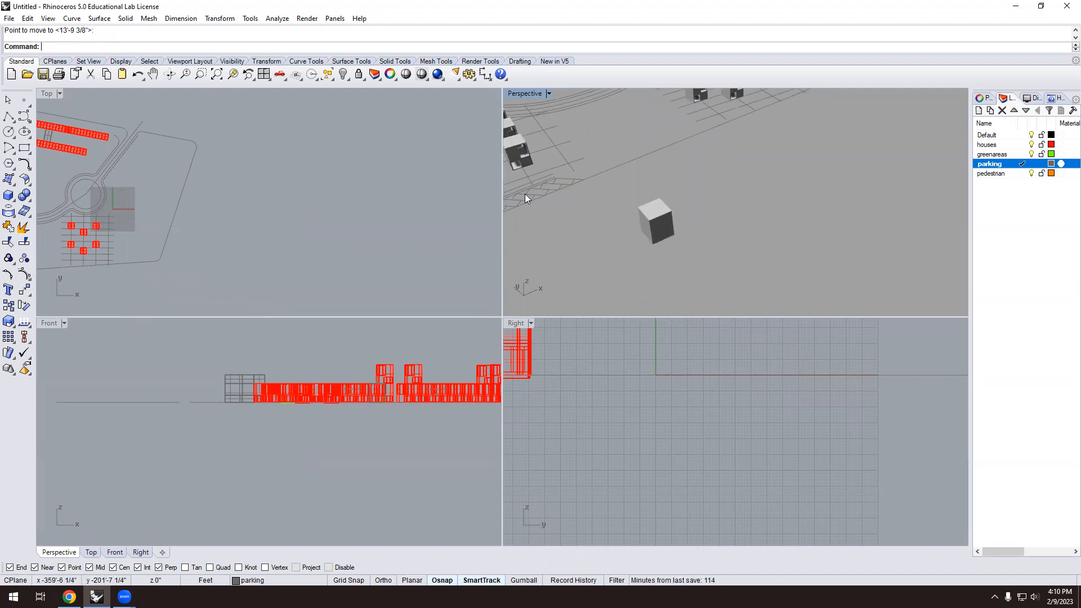
pyautogui.scroll(-2, 581, 173)
pyautogui.scroll(5, 523, 155)
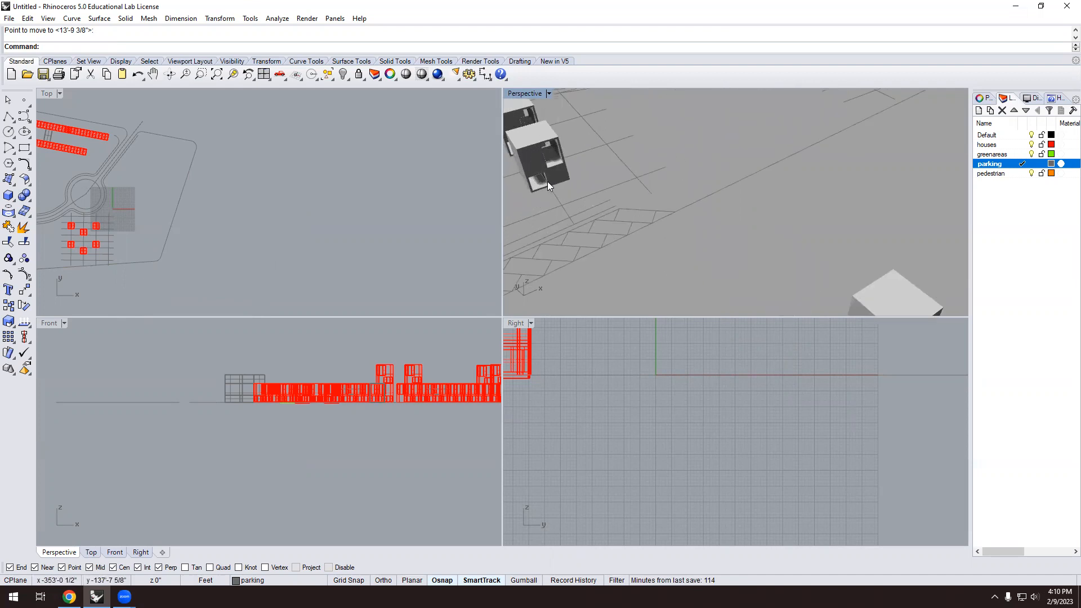
pyautogui.scroll(2, 546, 181)
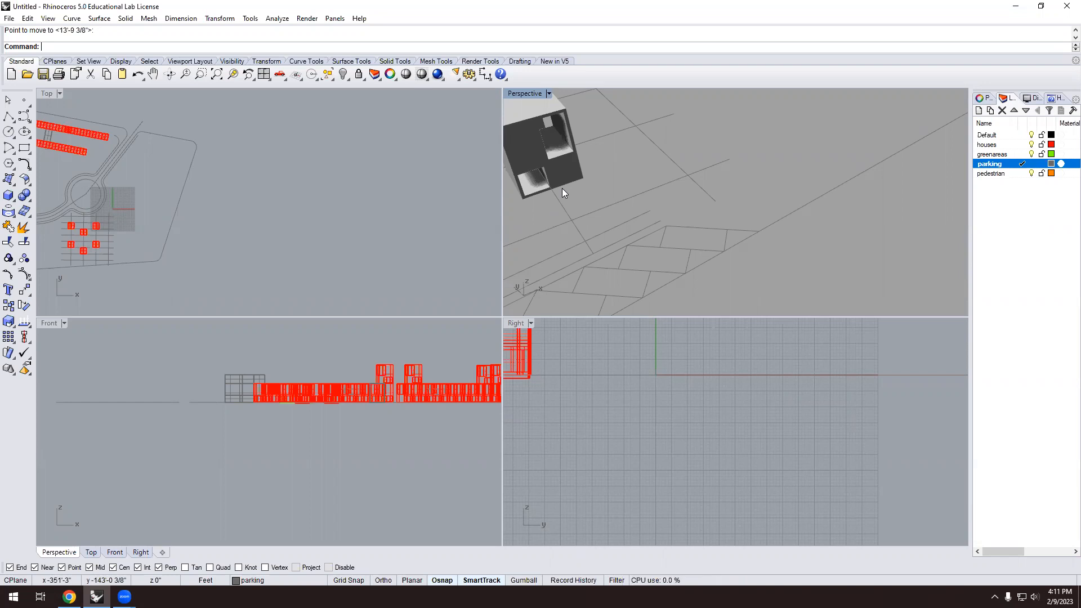
pyautogui.scroll(-12, 698, 212)
pyautogui.scroll(7, 799, 253)
pyautogui.scroll(3, 800, 253)
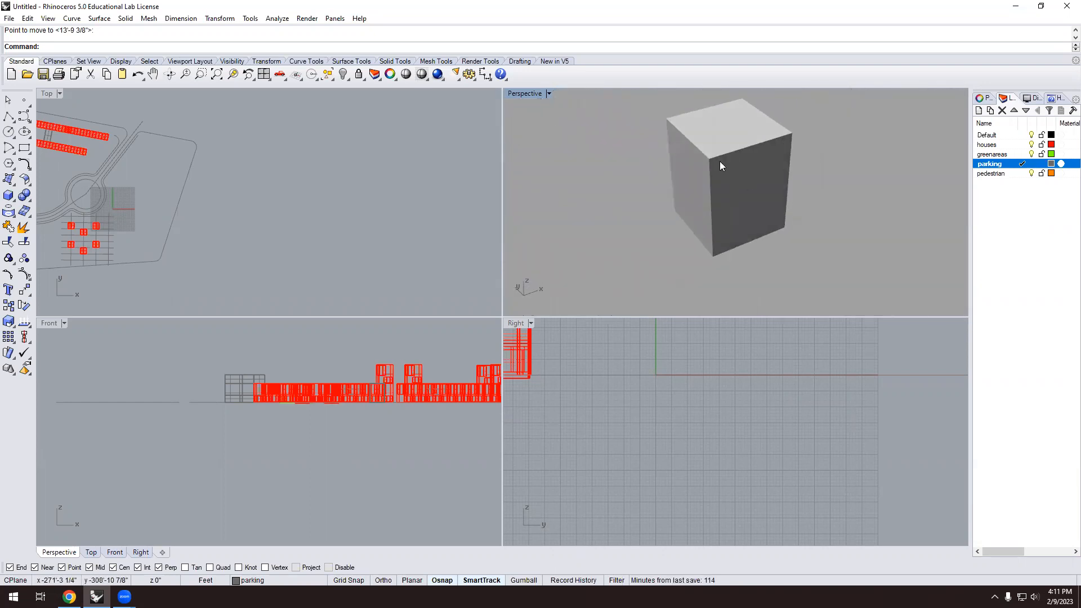
# Draw a single line across the box from its top-edge midpoint to its bottom-edge midpoint.
pyautogui.click(10, 116)
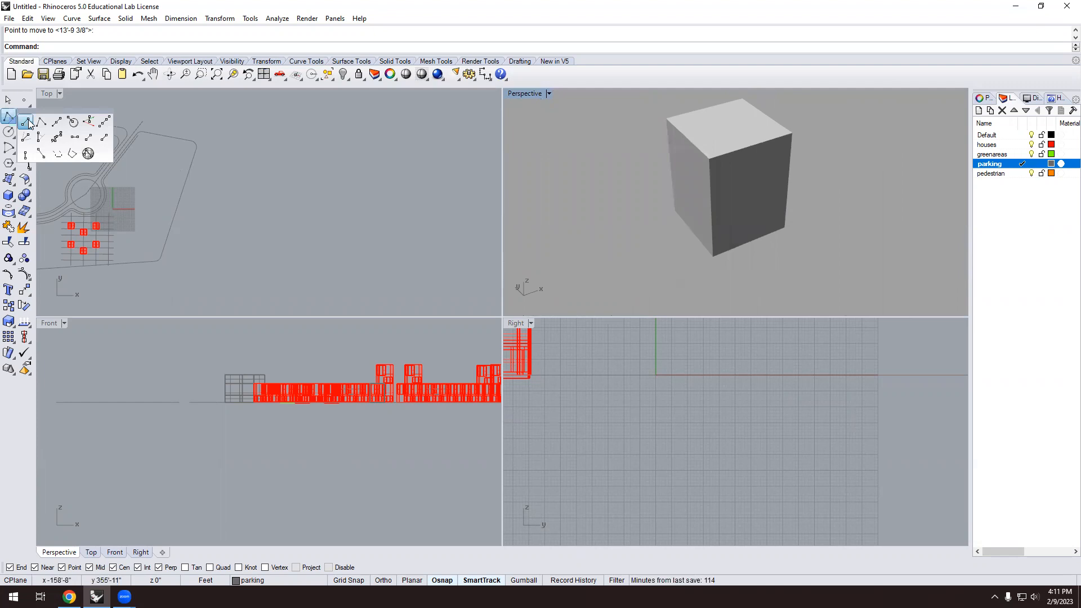
pyautogui.click(32, 124)
pyautogui.scroll(3, 800, 172)
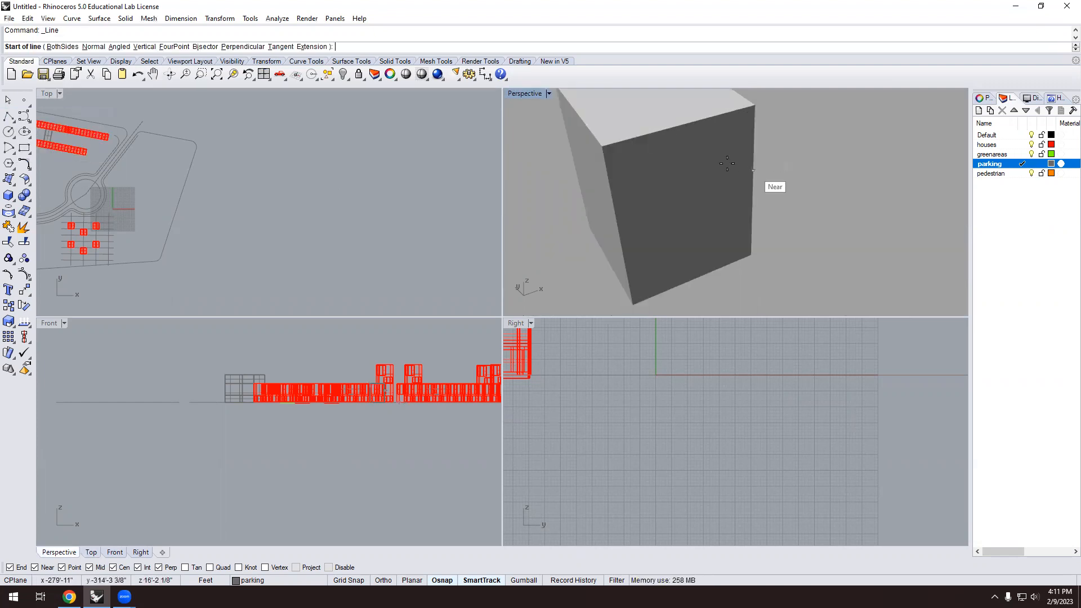
pyautogui.click(683, 124)
pyautogui.click(696, 276)
pyautogui.scroll(-3, 732, 270)
pyautogui.scroll(3, 755, 242)
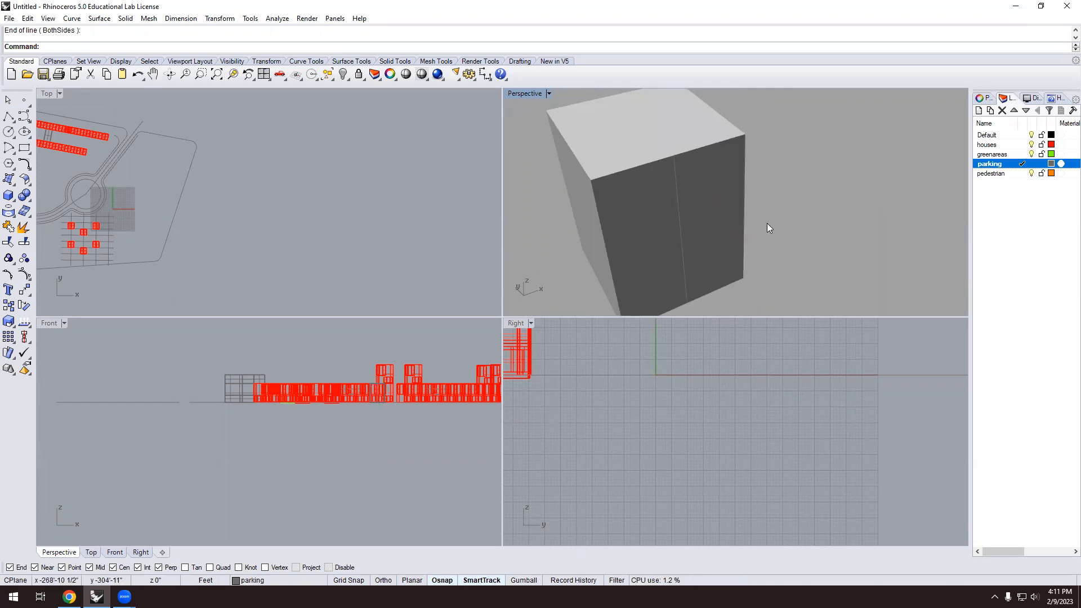
# Draw a short line extending outward from the box's bottom corner.
pyautogui.write('line')
pyautogui.press('Return')
pyautogui.click(741, 276)
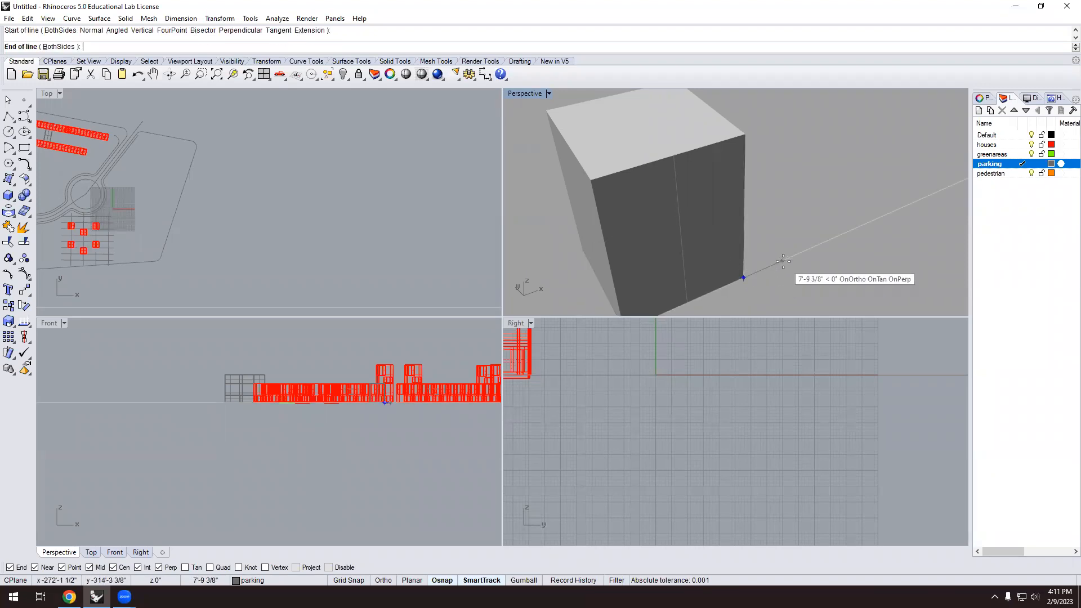
pyautogui.click(784, 262)
pyautogui.scroll(-5, 752, 353)
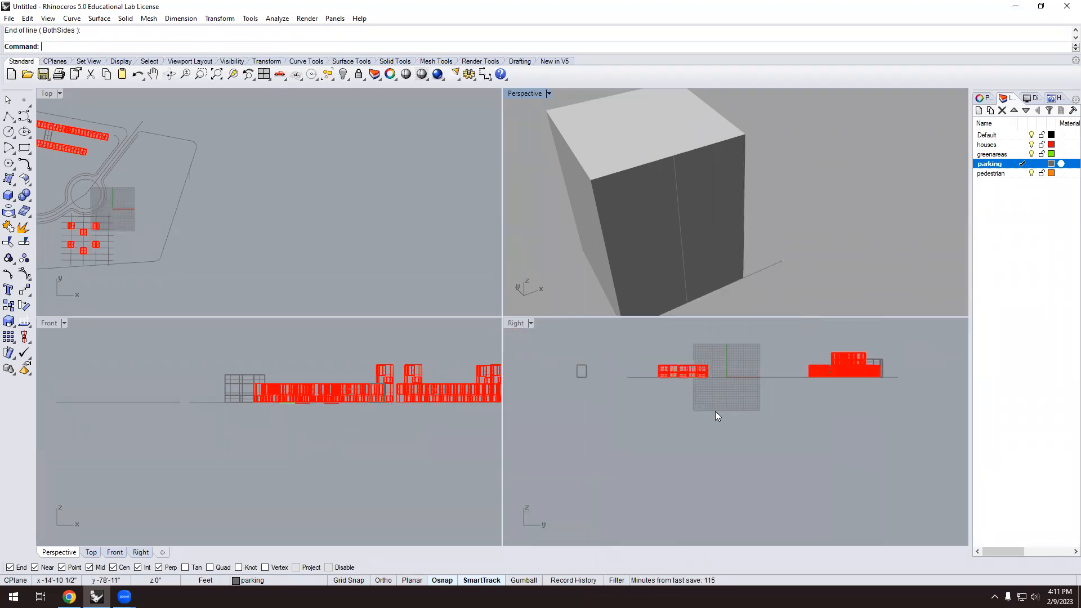
pyautogui.scroll(3, 586, 375)
pyautogui.scroll(-4, 310, 419)
pyautogui.scroll(2, 351, 414)
pyautogui.scroll(4, 316, 401)
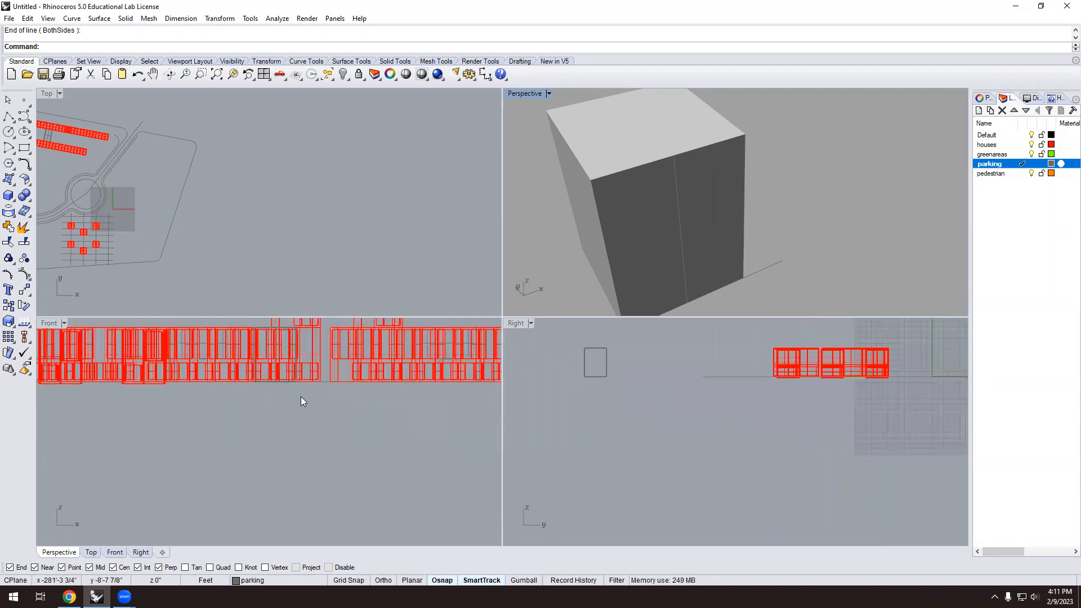
pyautogui.scroll(-2, 298, 397)
pyautogui.scroll(-4, 743, 296)
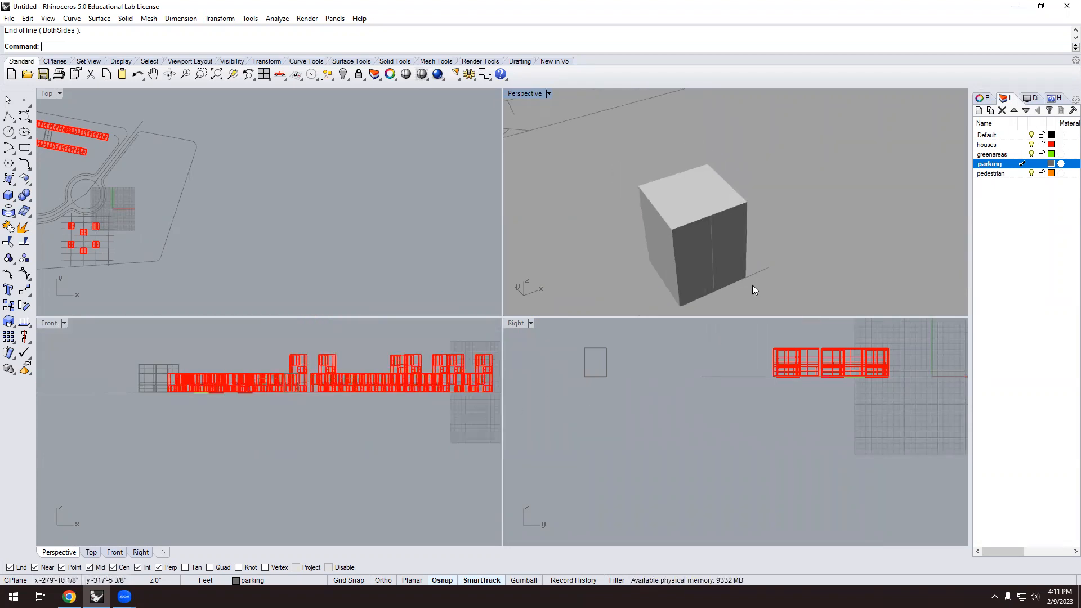
# Draw another short line starting at the box corner.
pyautogui.press('Return')
pyautogui.click(753, 286)
pyautogui.click(762, 291)
pyautogui.scroll(10, 581, 376)
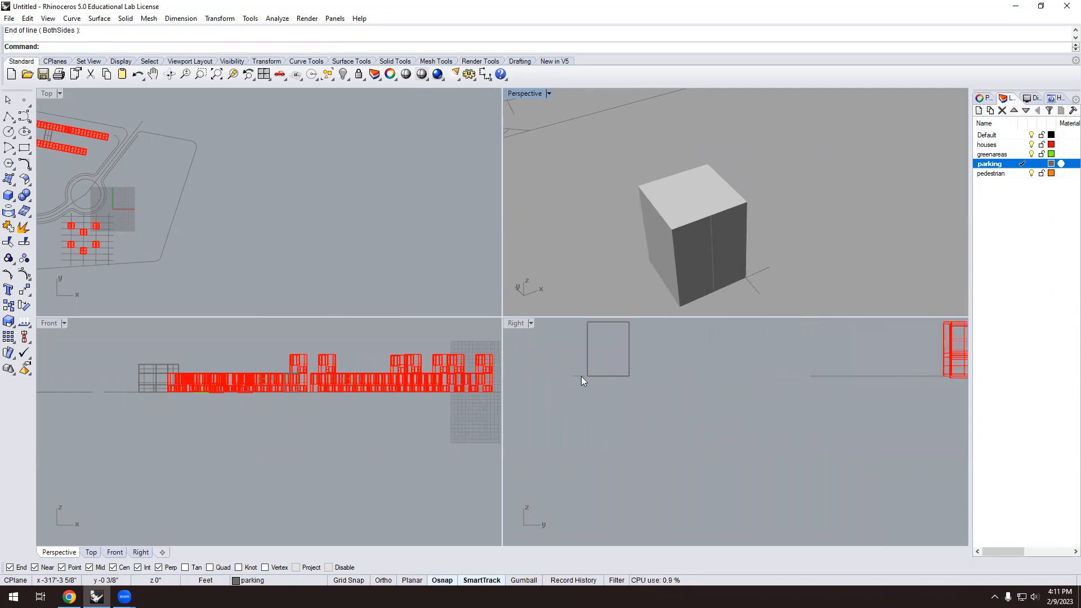
# Move the short line 10 feet up the box's side from the corner.
pyautogui.click(578, 376)
pyautogui.scroll(-6, 575, 466)
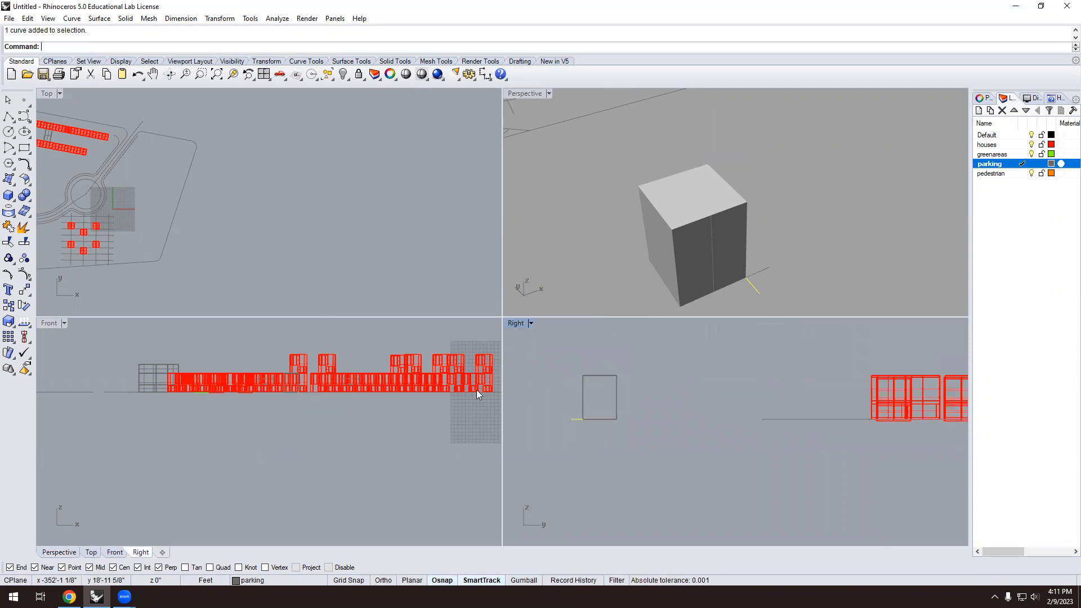
pyautogui.scroll(4, 576, 420)
pyautogui.scroll(-2, 607, 432)
pyautogui.scroll(2, 579, 413)
pyautogui.write('Move')
pyautogui.press('Return')
pyautogui.click(617, 425)
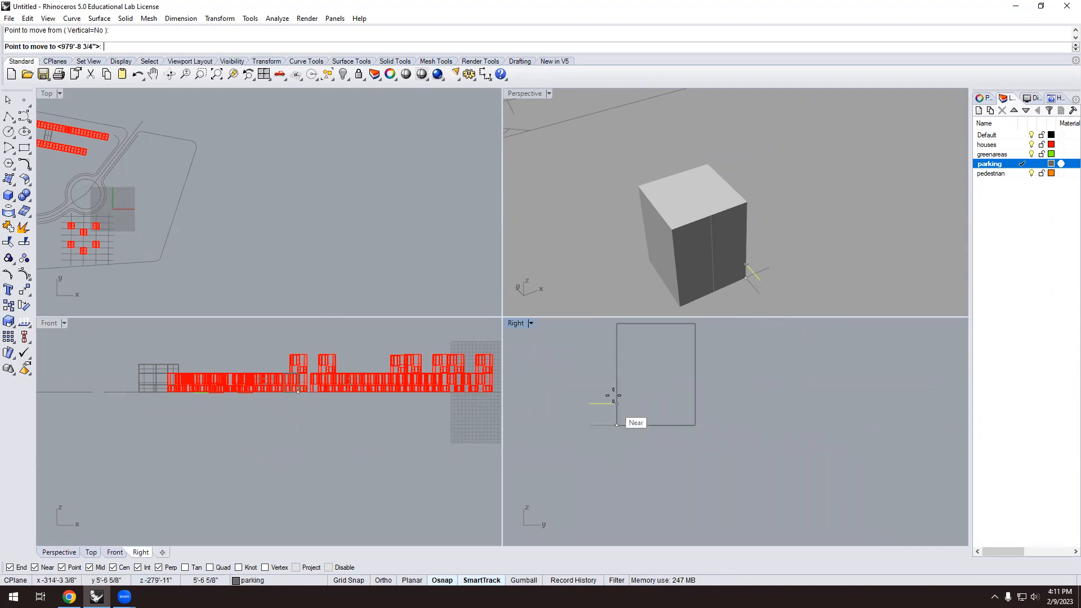
pyautogui.write('10')
pyautogui.press('Return')
pyautogui.click(617, 390)
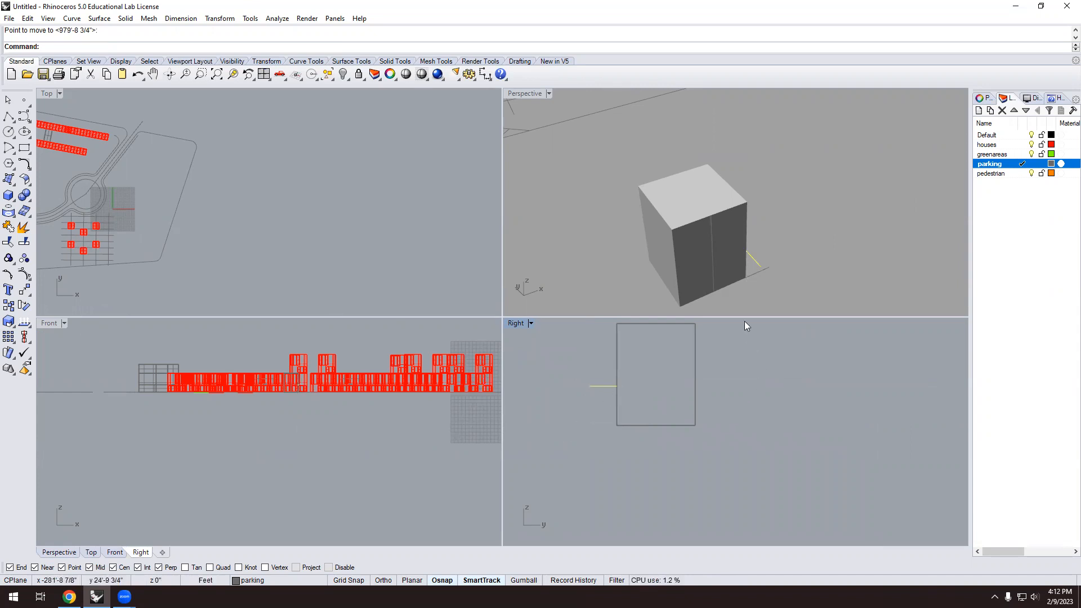
# Begin a line on the cube edge, cancel it, and orbit to the cube's other side.
pyautogui.moveTo(755, 271); pyautogui.dragTo(767, 238, button='right')
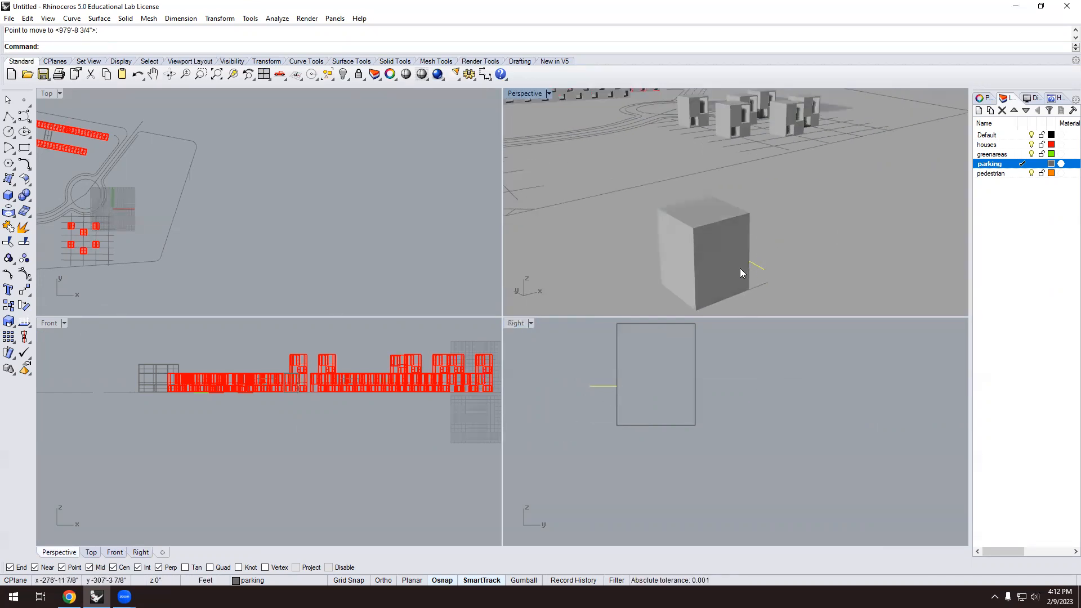
pyautogui.scroll(-5, 729, 264)
pyautogui.scroll(6, 736, 267)
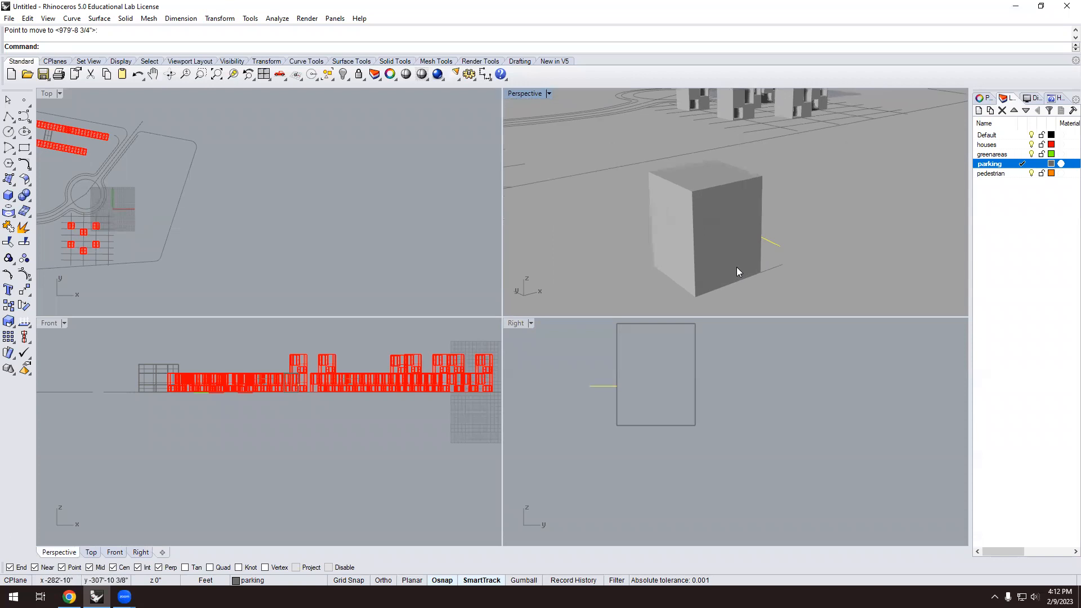
pyautogui.scroll(2, 737, 267)
pyautogui.write('line')
pyautogui.press('Return')
pyautogui.click(773, 222)
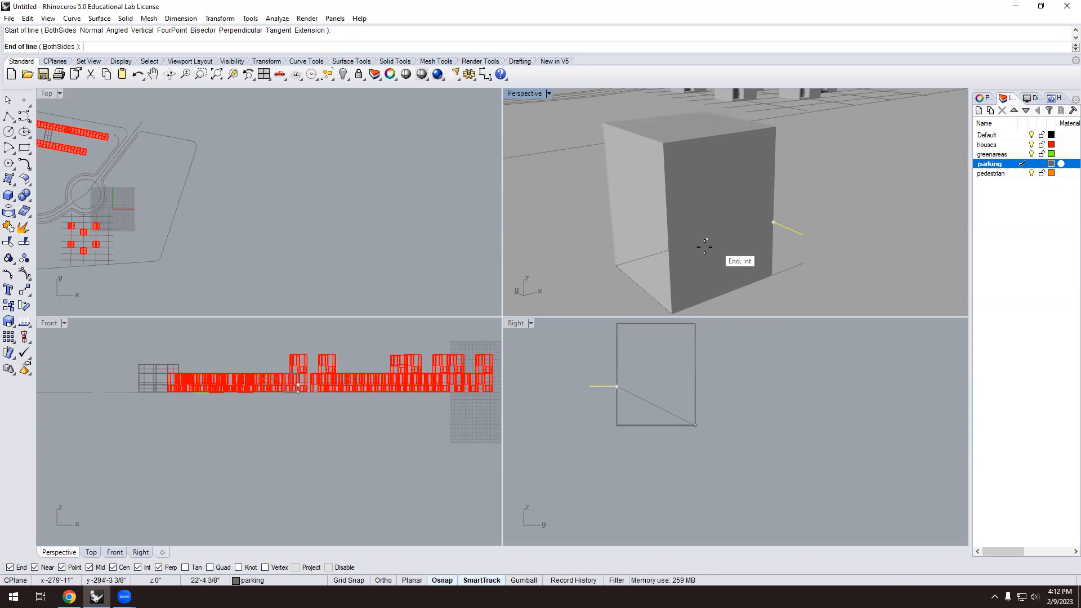
pyautogui.press('Escape')
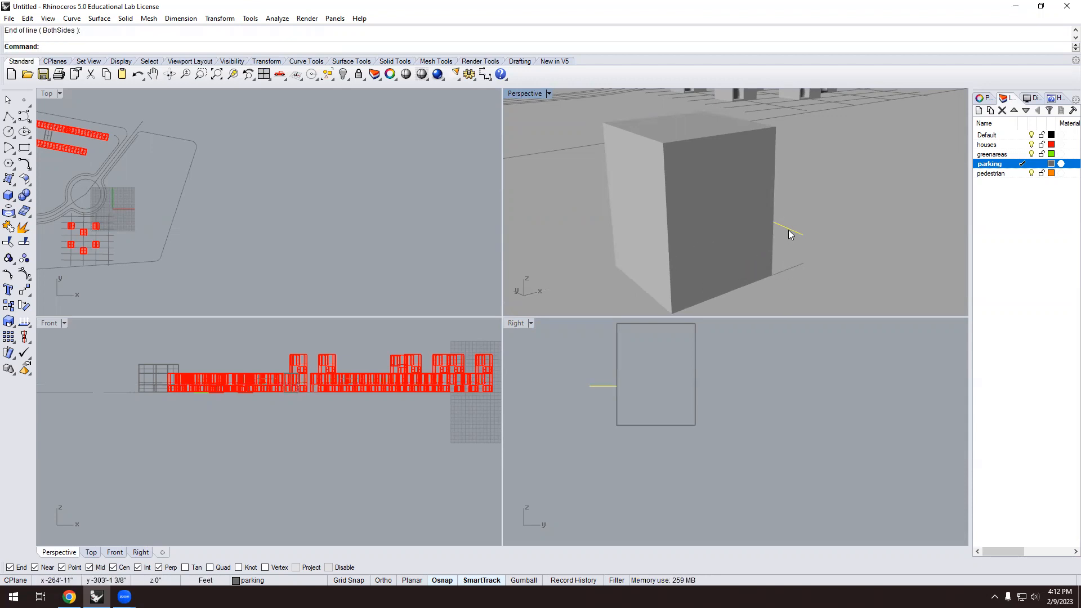
pyautogui.scroll(-7, 791, 250)
pyautogui.moveTo(790, 252); pyautogui.dragTo(702, 246, button='right')
# Window-select the box and its guide lines and move them onto the houses layer.
pyautogui.scroll(5, 758, 237)
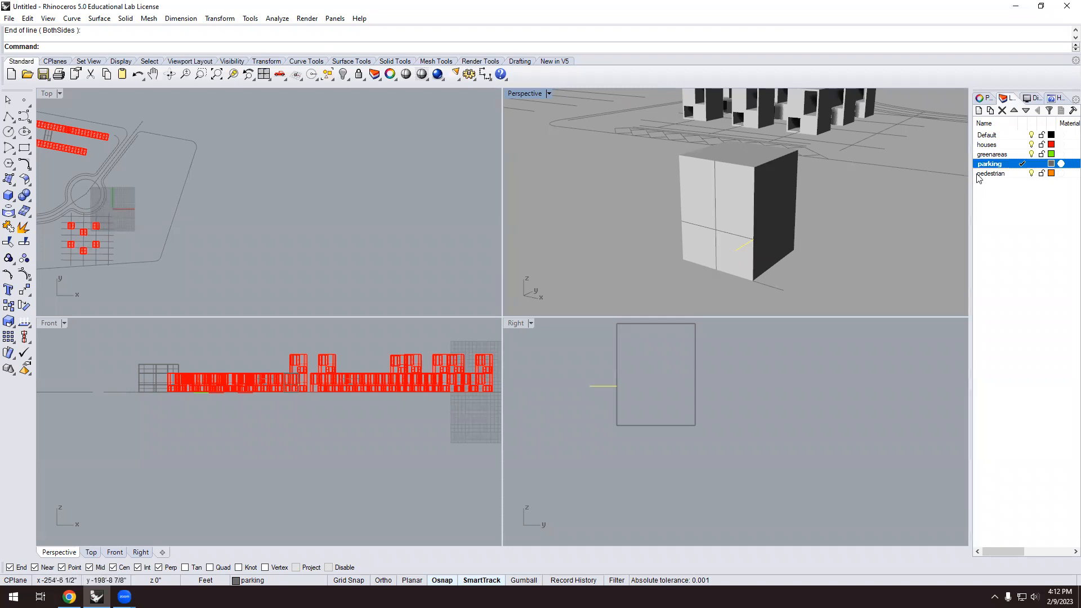
pyautogui.moveTo(645, 303); pyautogui.dragTo(808, 146)
pyautogui.scroll(-3, 796, 215)
pyautogui.press('Escape')
pyautogui.moveTo(709, 260); pyautogui.dragTo(808, 174)
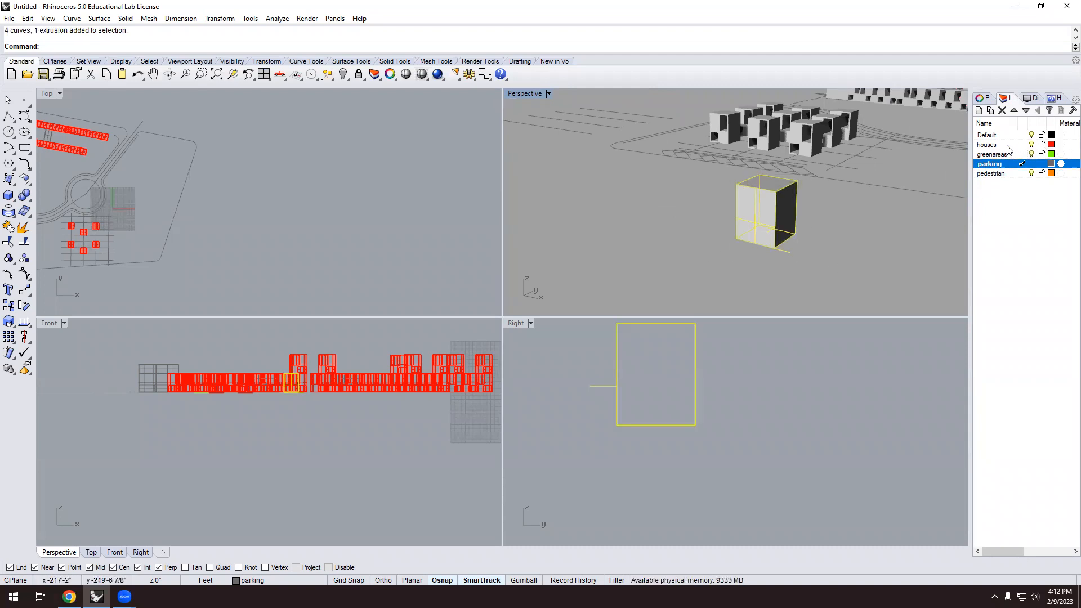
pyautogui.click(285, 581)
pyautogui.click(265, 538)
pyautogui.click(713, 258)
# Make houses the current layer in the Layers panel.
pyautogui.moveTo(834, 221); pyautogui.dragTo(877, 219, button='right')
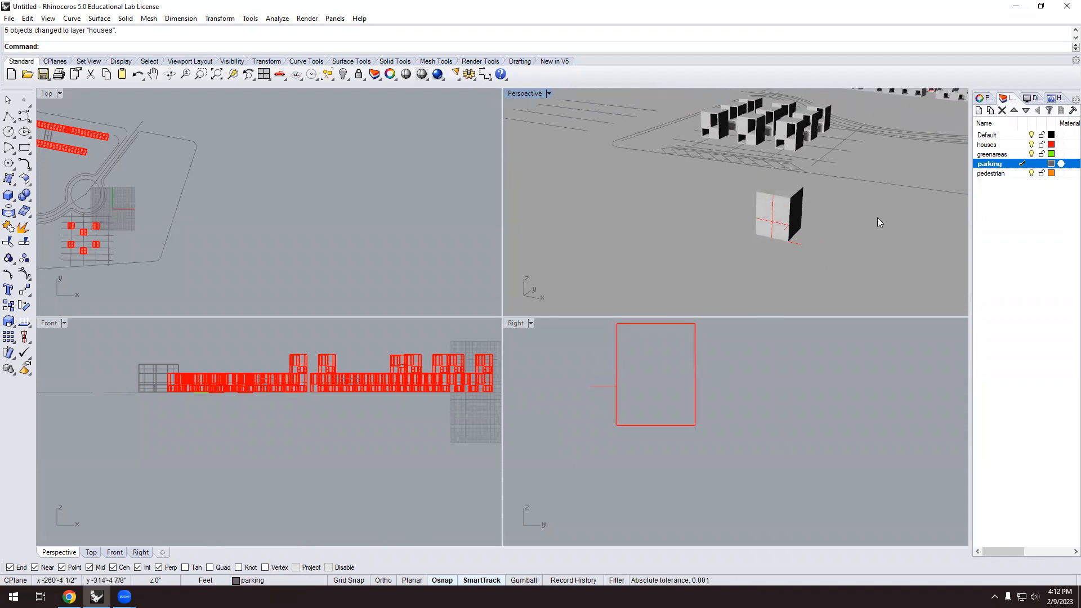
pyautogui.click(1024, 148)
pyautogui.click(1022, 145)
pyautogui.scroll(2, 819, 204)
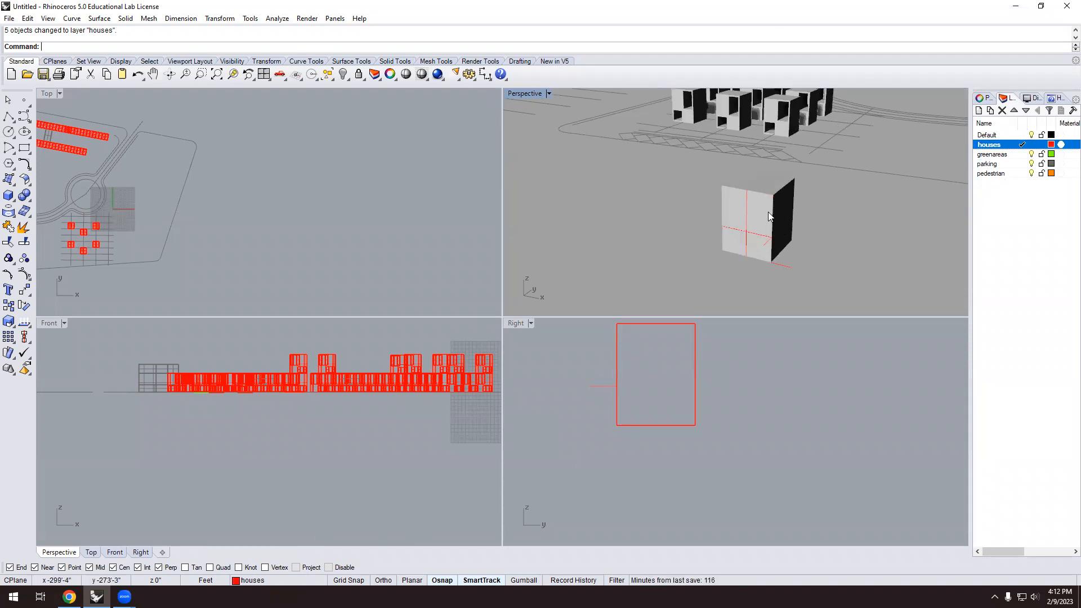
pyautogui.scroll(2, 768, 212)
pyautogui.click(777, 193)
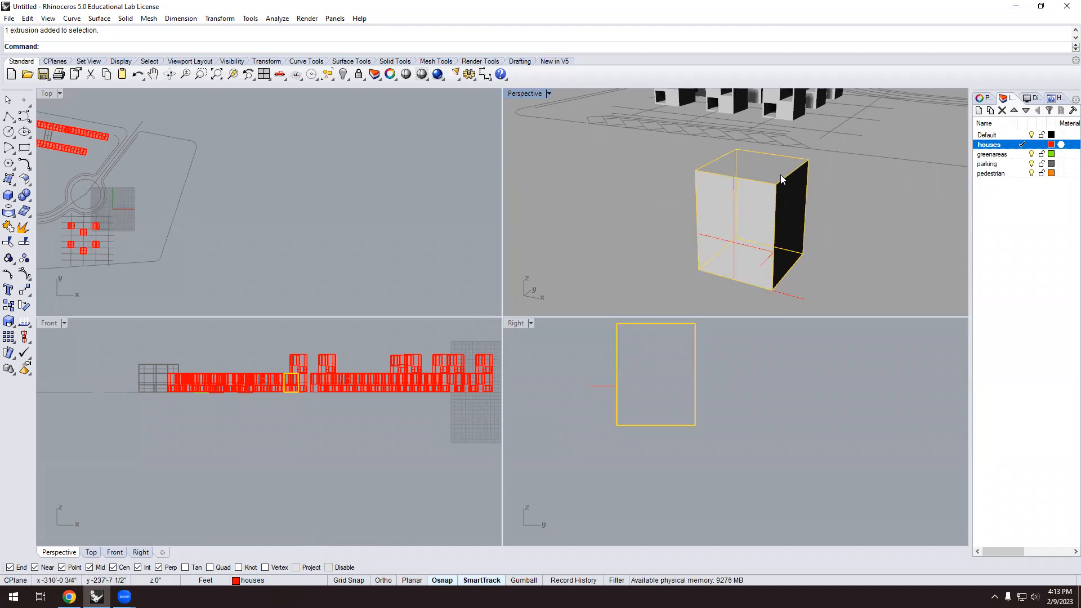
pyautogui.rightClick(706, 280)
pyautogui.scroll(4, 708, 282)
pyautogui.moveTo(736, 251); pyautogui.dragTo(729, 218, button='right')
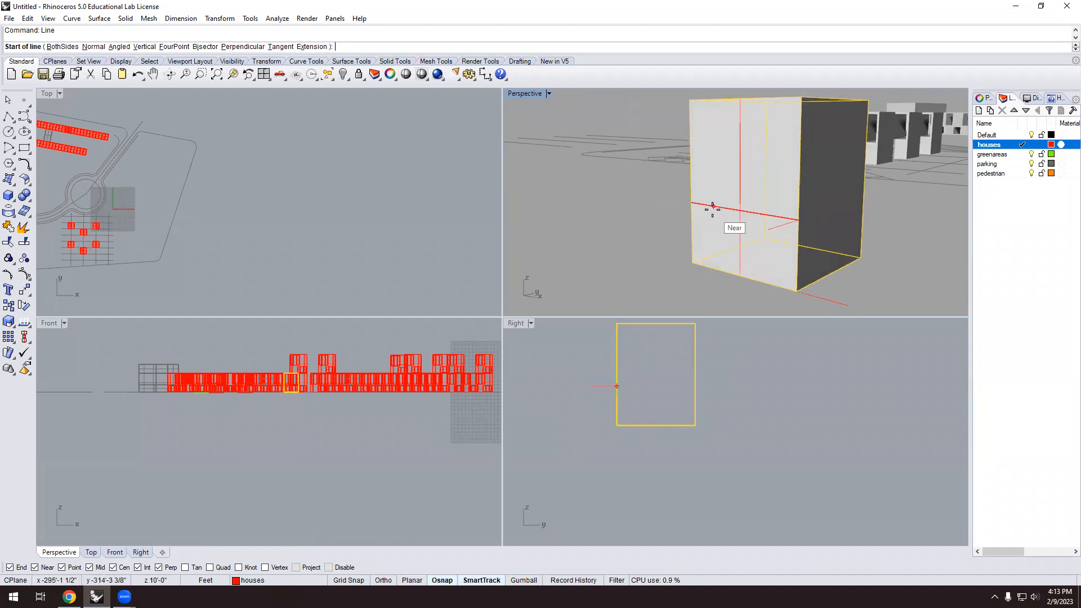
pyautogui.moveTo(707, 265); pyautogui.dragTo(763, 190, button='right')
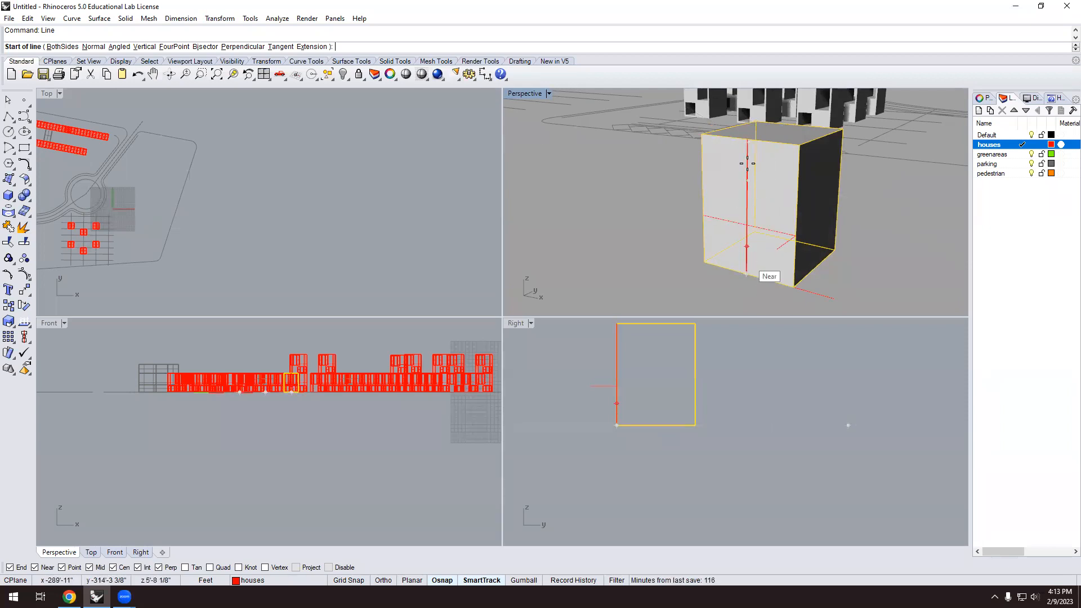
pyautogui.press('Escape')
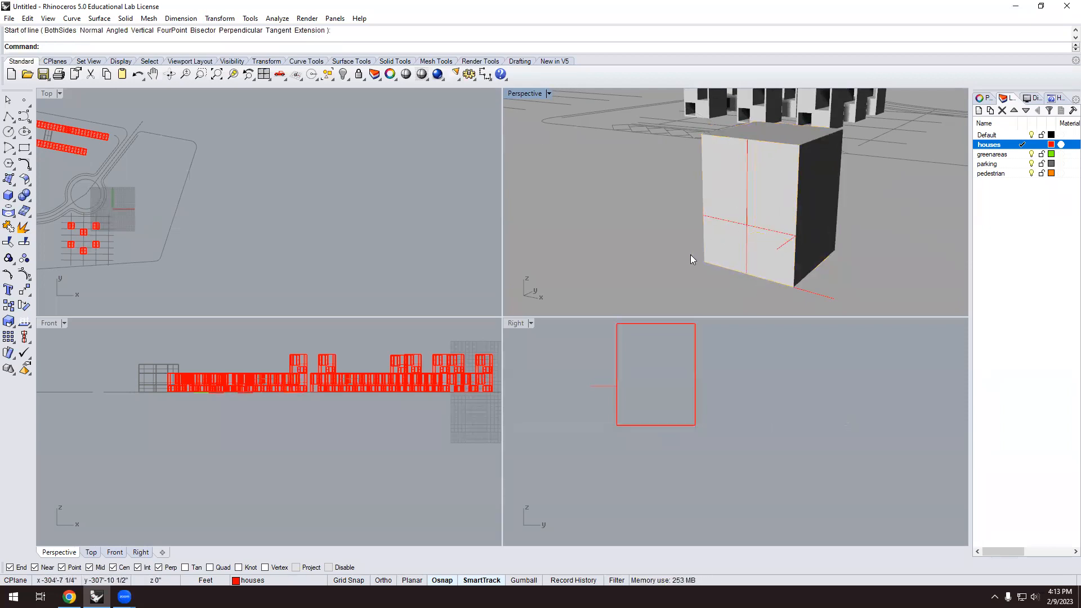
# Start a polyline, cancel it, and toggle object snap off and back on.
pyautogui.click(8, 120)
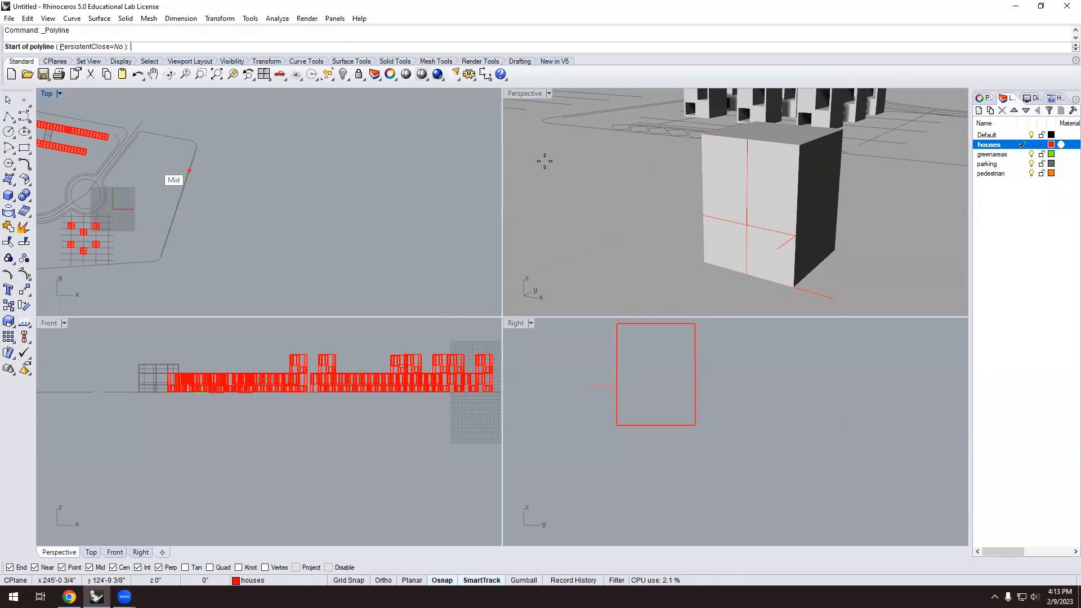
pyautogui.scroll(1, 696, 148)
pyautogui.scroll(1, 698, 148)
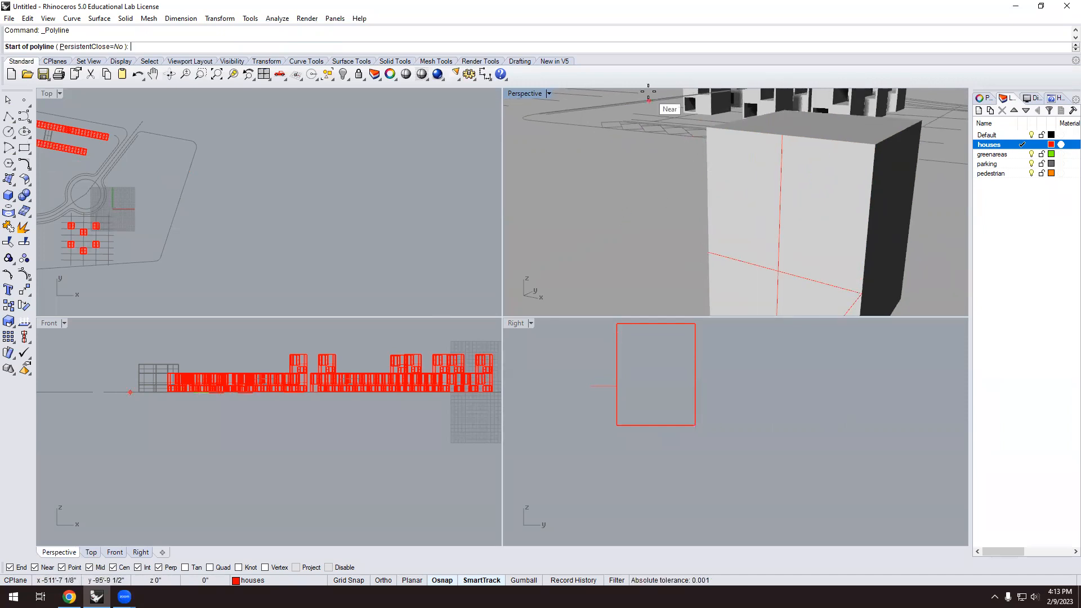
pyautogui.scroll(-1, 650, 242)
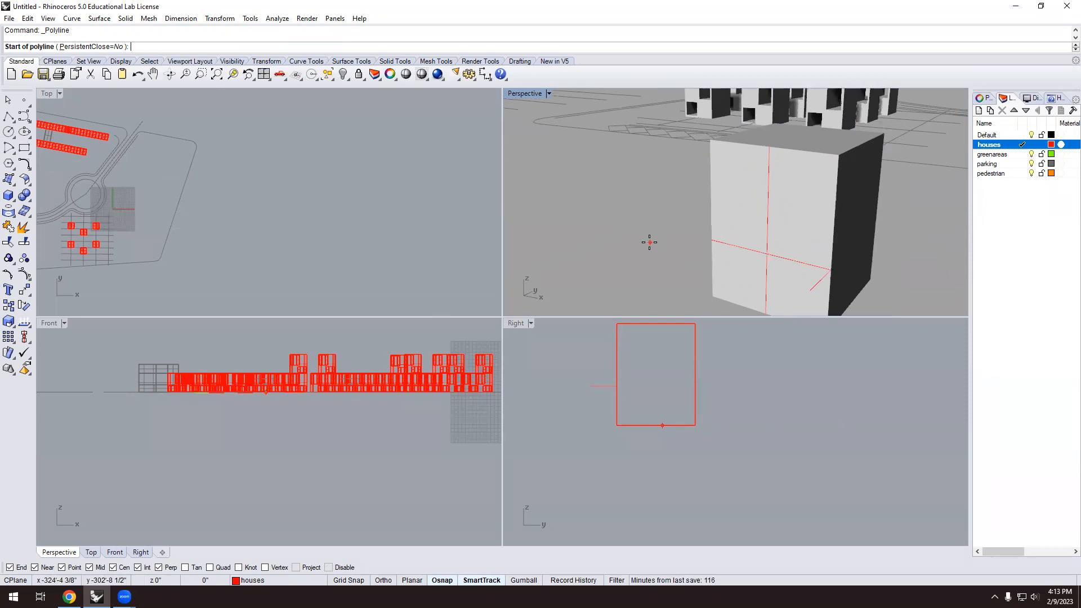
pyautogui.press('Escape')
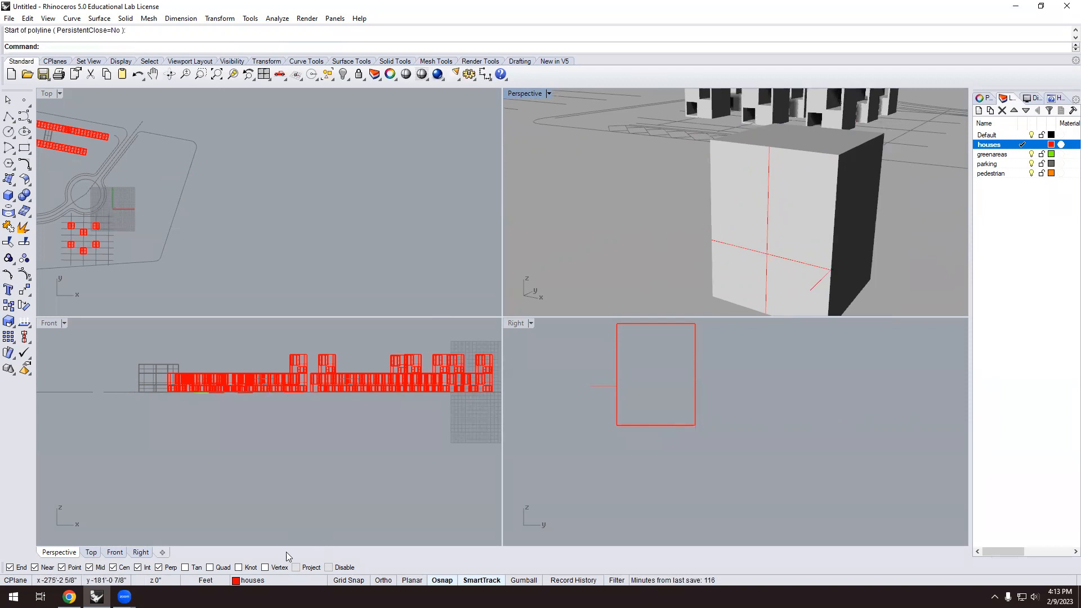
pyautogui.click(441, 581)
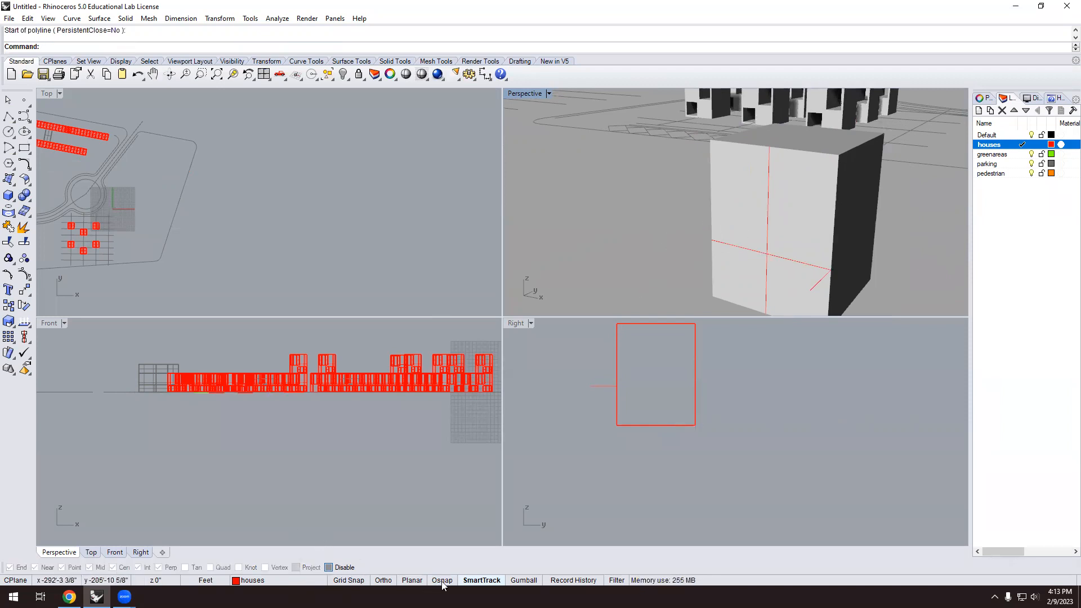
pyautogui.click(442, 580)
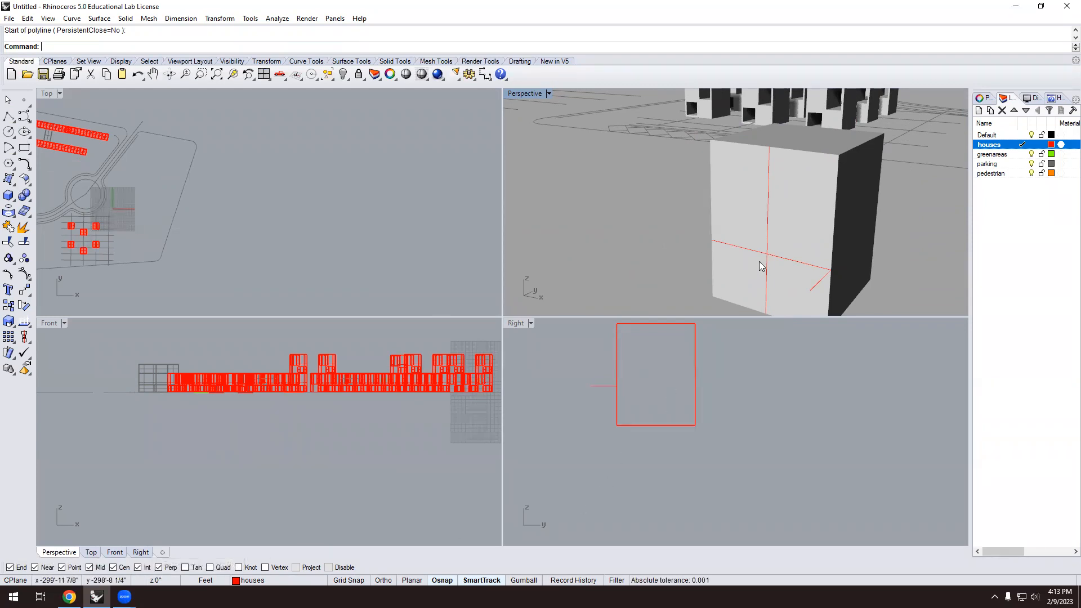
pyautogui.scroll(-2, 744, 224)
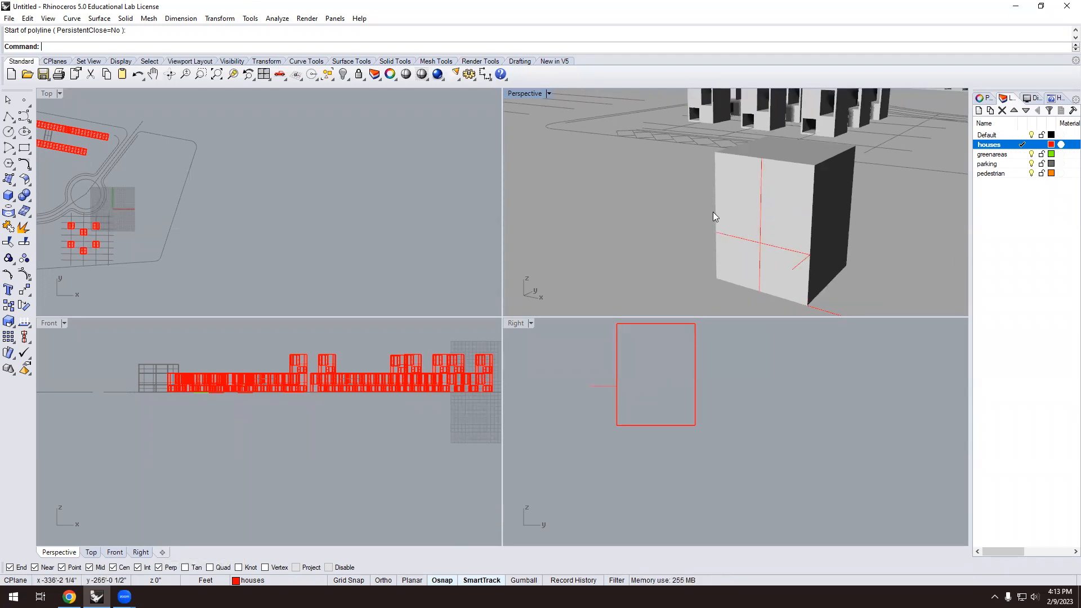
# Draw a closed polyline from the box corner through the top edge, guide-line crossing and left edge.
pyautogui.click(11, 117)
pyautogui.scroll(2, 709, 157)
pyautogui.click(696, 153)
pyautogui.click(775, 164)
pyautogui.scroll(-1, 765, 247)
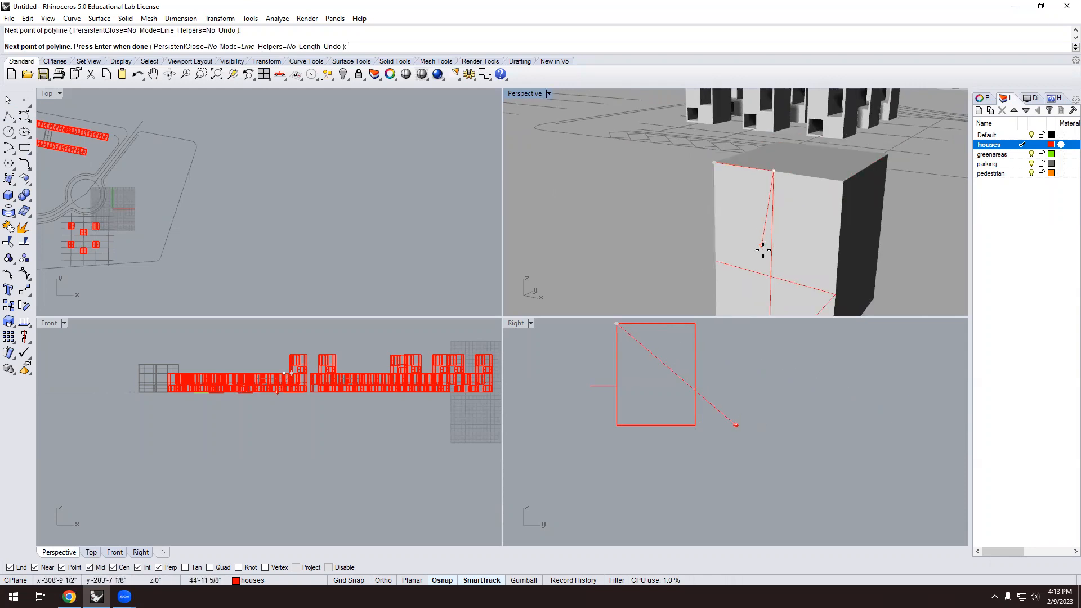
pyautogui.click(771, 276)
pyautogui.click(715, 263)
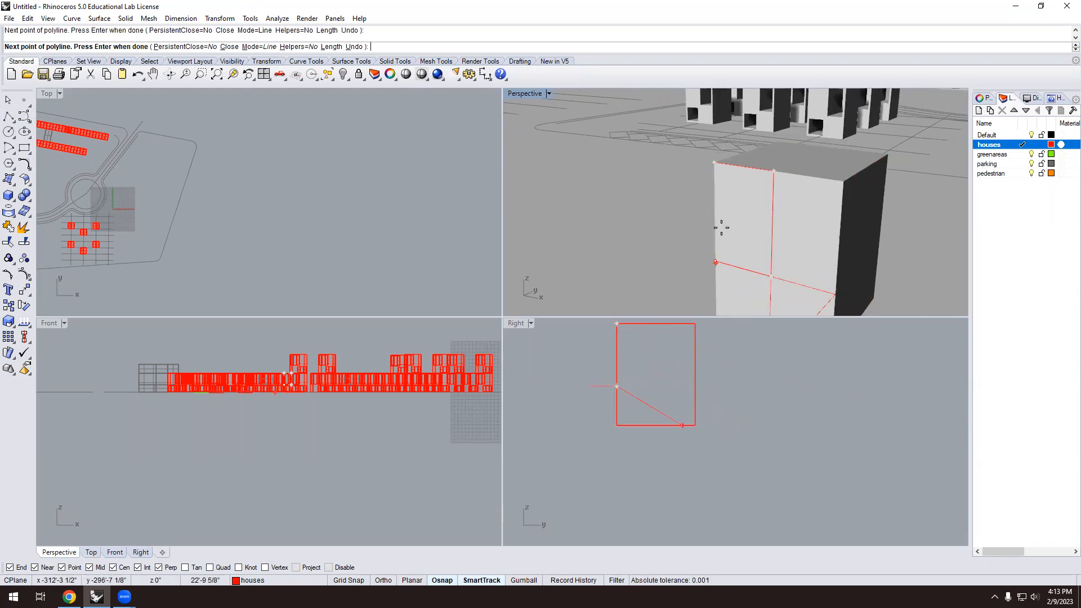
pyautogui.click(714, 163)
pyautogui.scroll(-3, 659, 185)
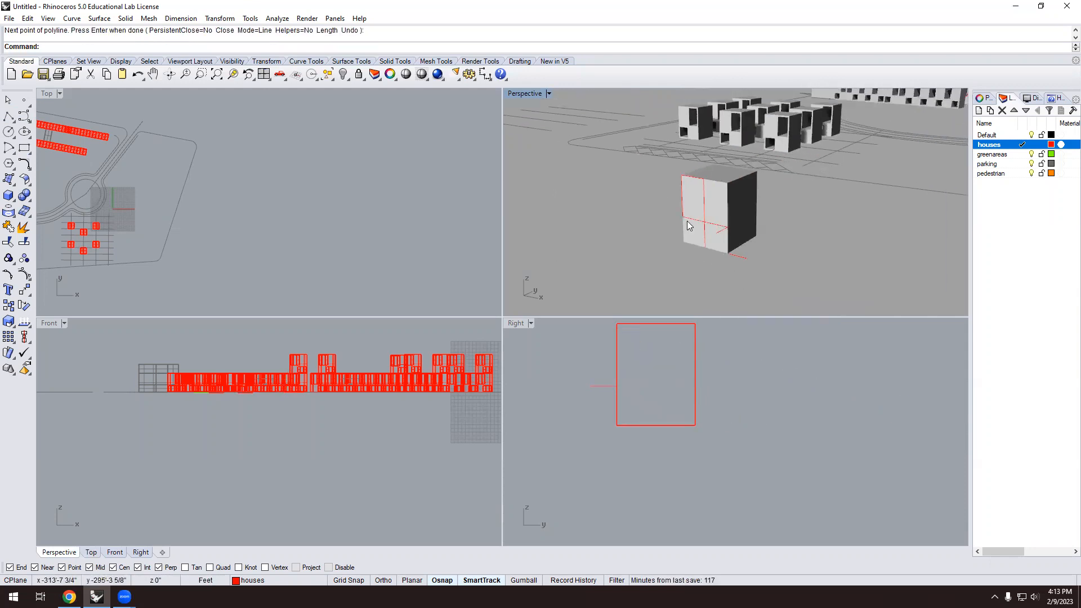
pyautogui.scroll(5, 722, 230)
# Draw a second polyline from the red lines' intersection to the bottom corners and right edge.
pyautogui.press('Return')
pyautogui.click(710, 221)
pyautogui.click(715, 283)
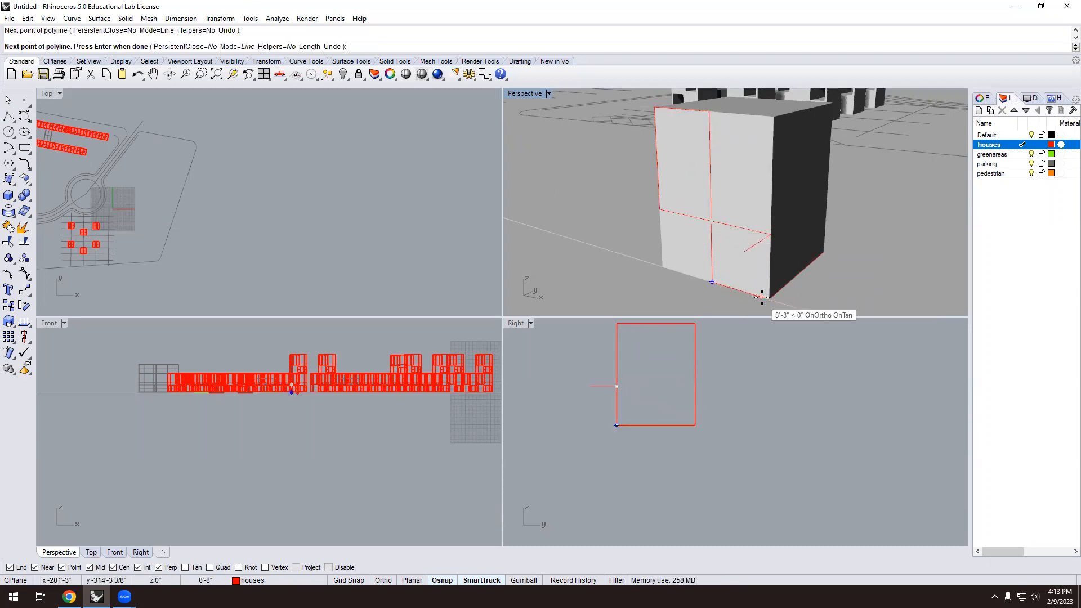
pyautogui.click(769, 298)
pyautogui.click(769, 233)
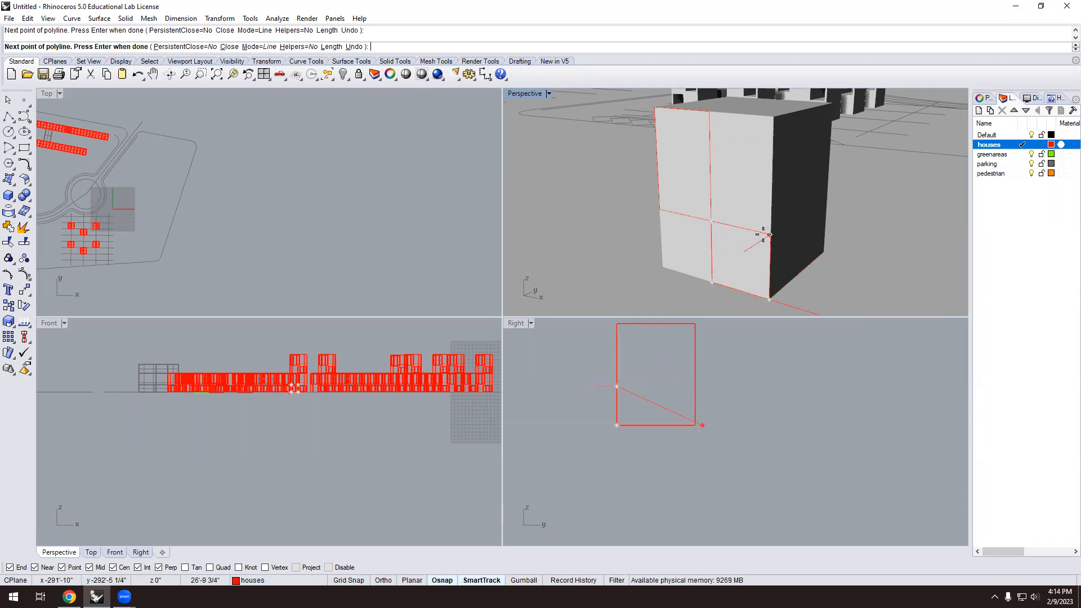
pyautogui.press('Return')
pyautogui.scroll(-2, 622, 255)
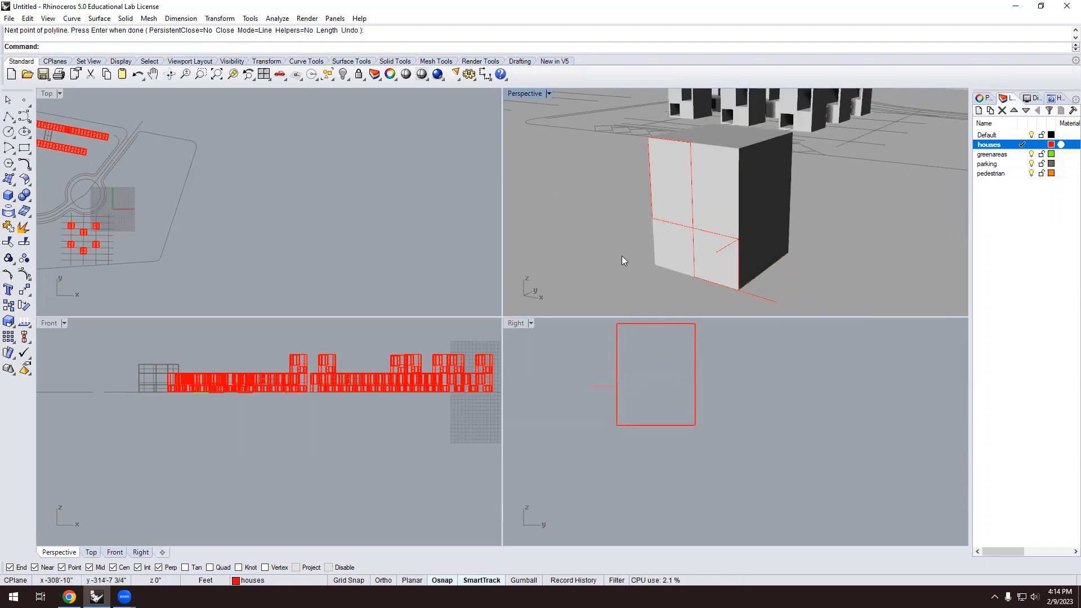
# Offset the upper-left panel outline inward by a distance of 1.
pyautogui.write('Offset')
pyautogui.press('Return')
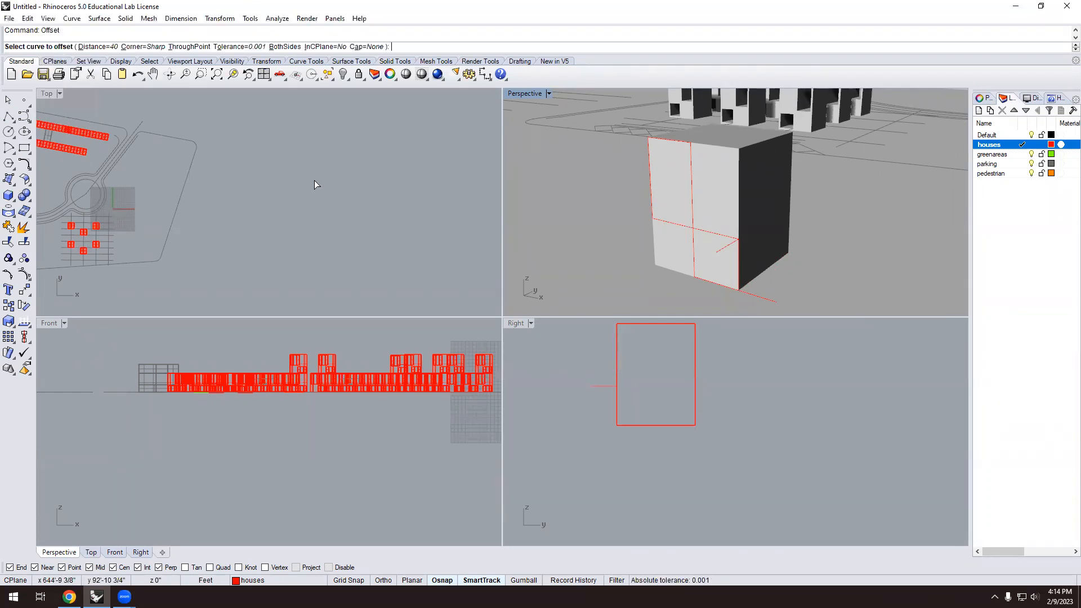
pyautogui.click(98, 47)
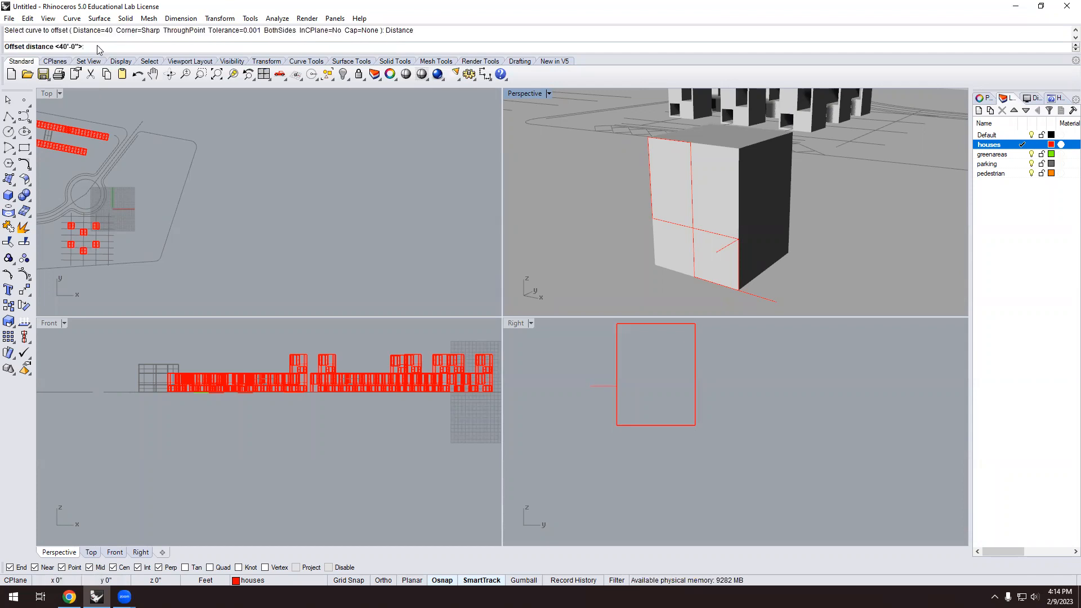
pyautogui.write('1')
pyautogui.press('Return')
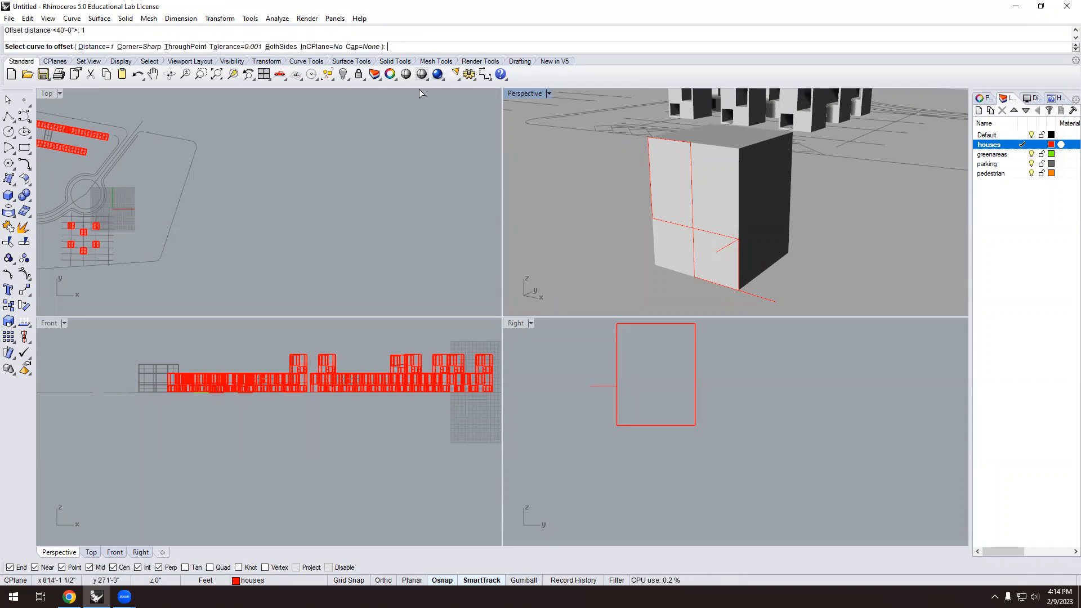
pyautogui.scroll(2, 677, 145)
pyautogui.click(675, 143)
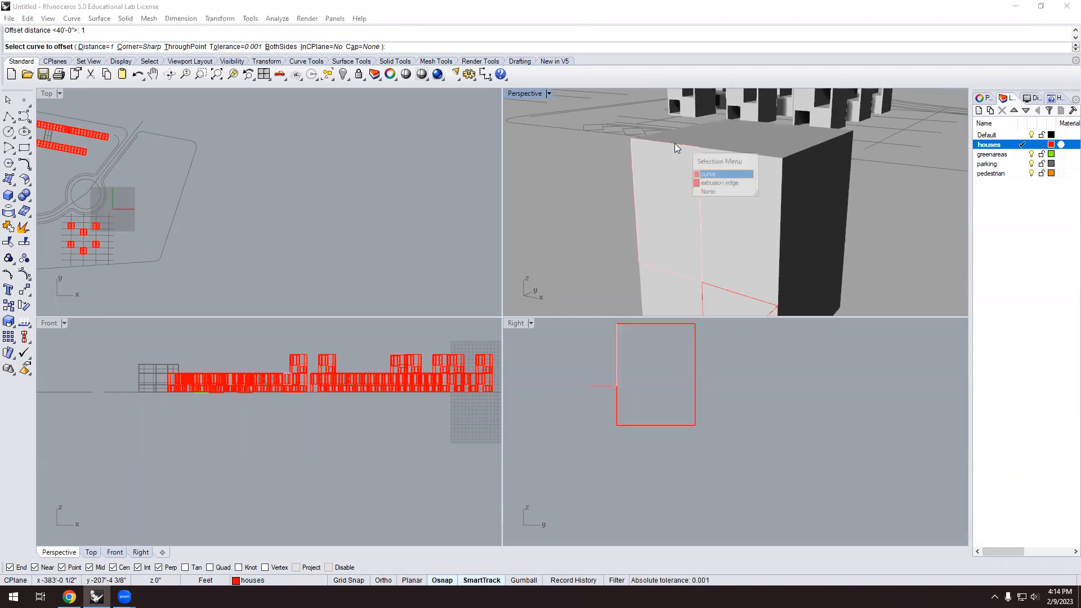
pyautogui.click(707, 176)
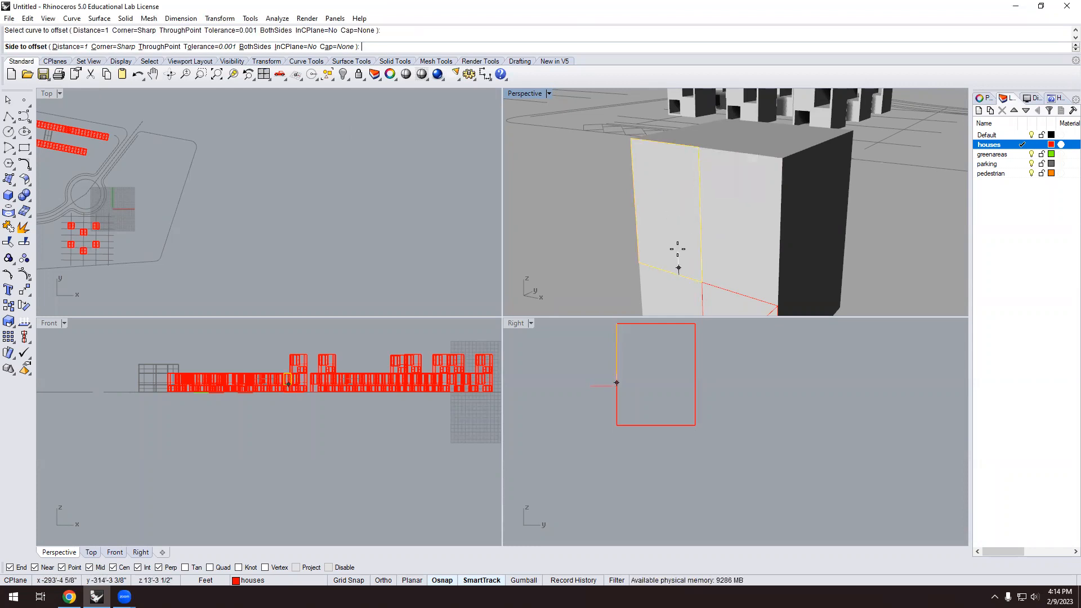
pyautogui.click(678, 250)
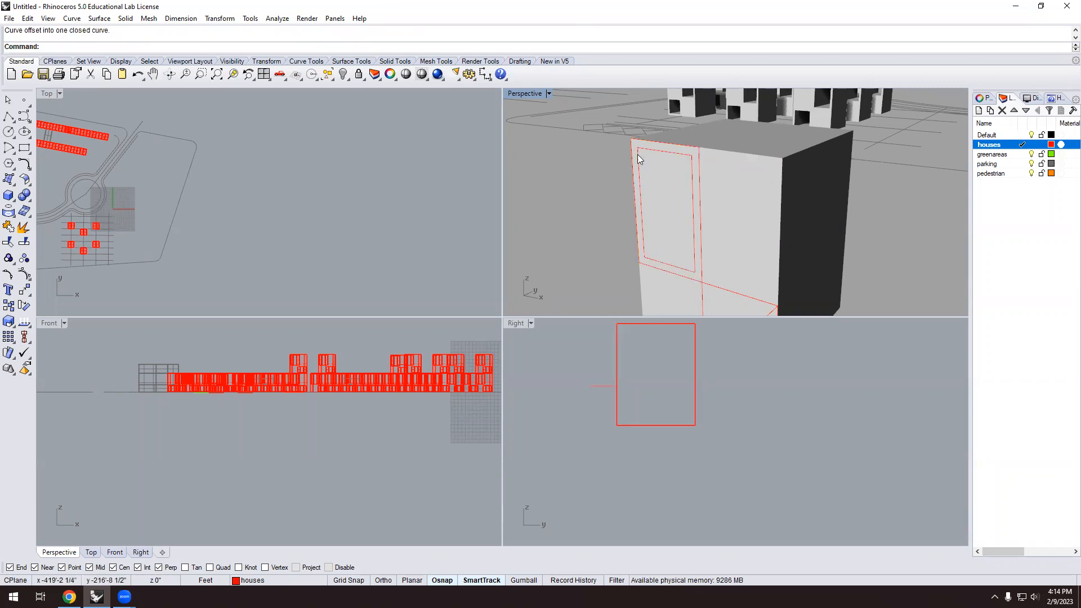
# Repeat the inward offset of 1 on the lower-right panel outline.
pyautogui.moveTo(638, 155); pyautogui.dragTo(670, 170, button='right')
pyautogui.rightClick(701, 262)
pyautogui.click(702, 260)
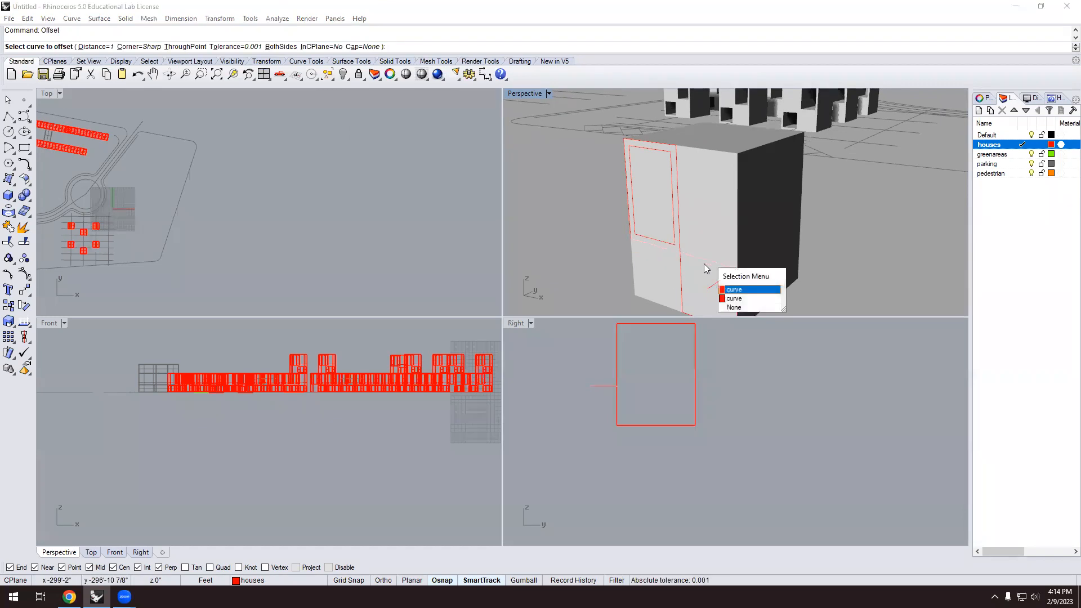
pyautogui.click(741, 299)
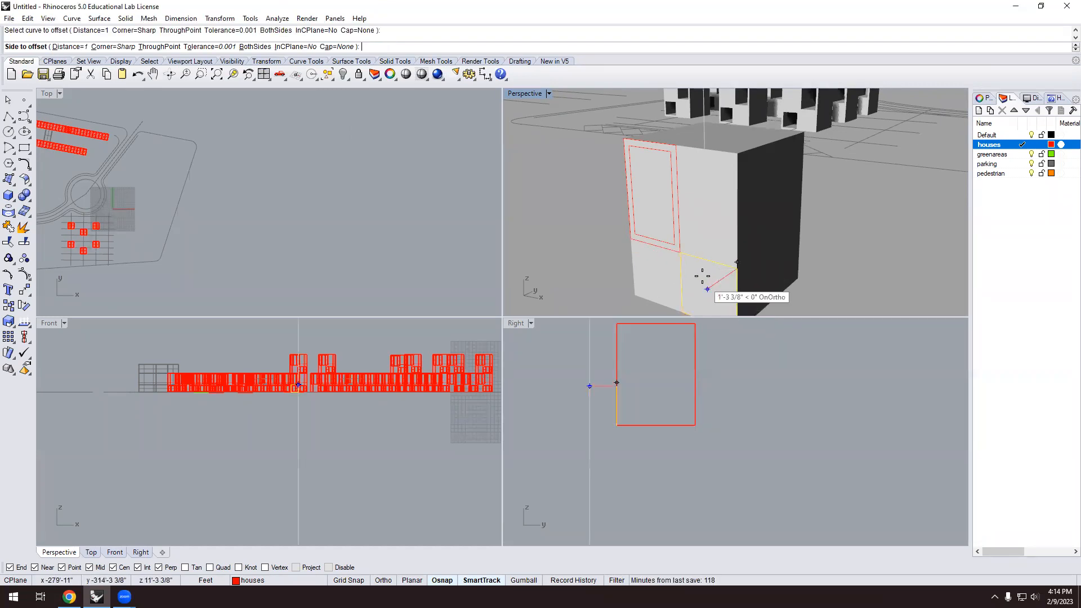
pyautogui.scroll(5, 707, 284)
pyautogui.click(701, 248)
pyautogui.scroll(-6, 628, 181)
pyautogui.scroll(-5, 703, 231)
pyautogui.scroll(4, 656, 170)
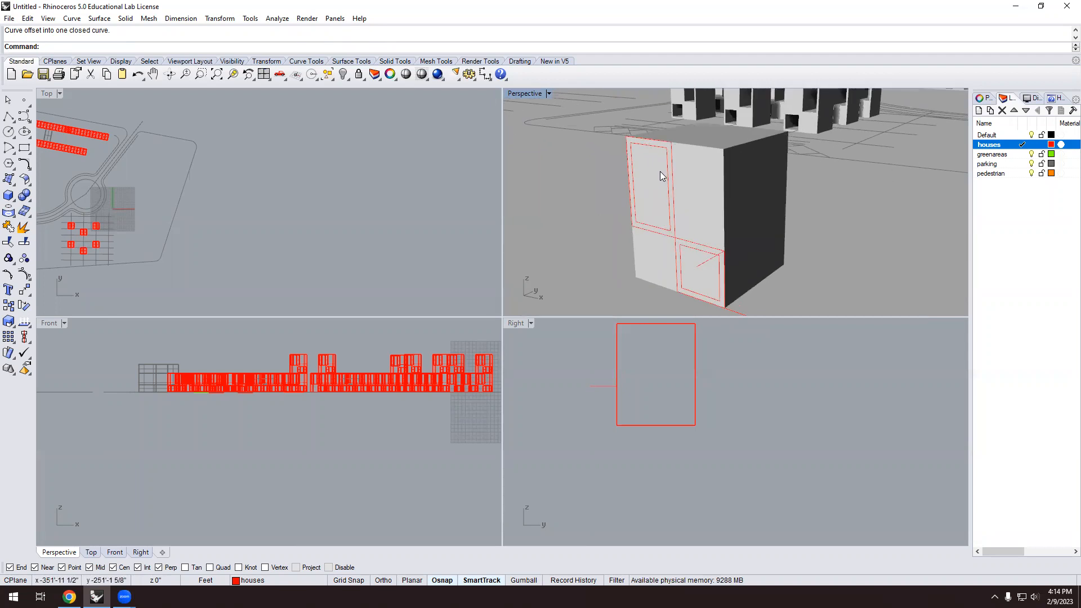
pyautogui.scroll(2, 663, 188)
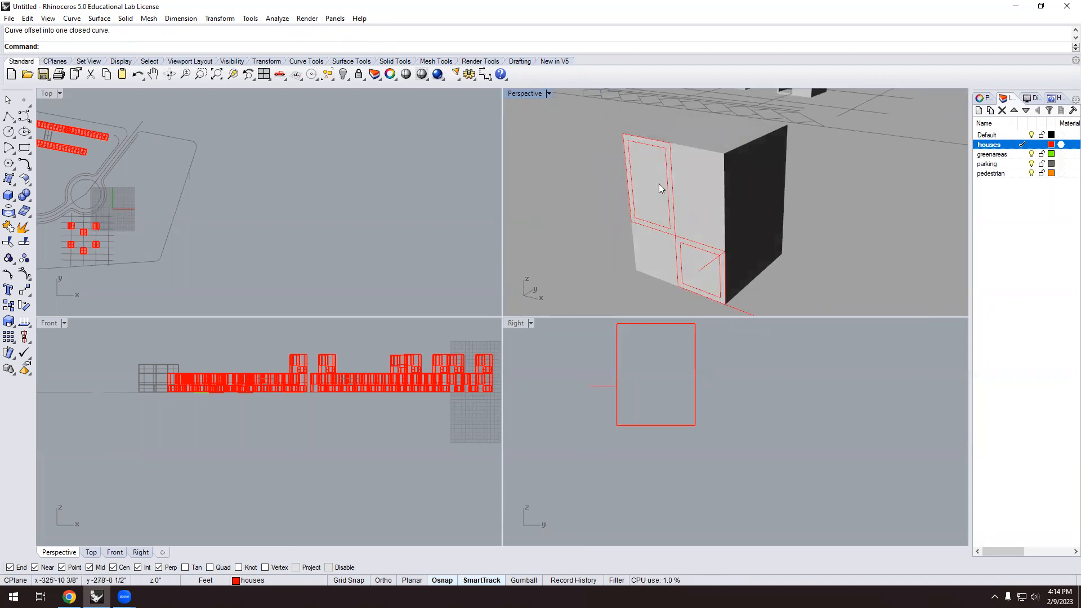
# Extrude the inner upper window outline to a length of 41'-1".
pyautogui.write('ExtrudeCrv')
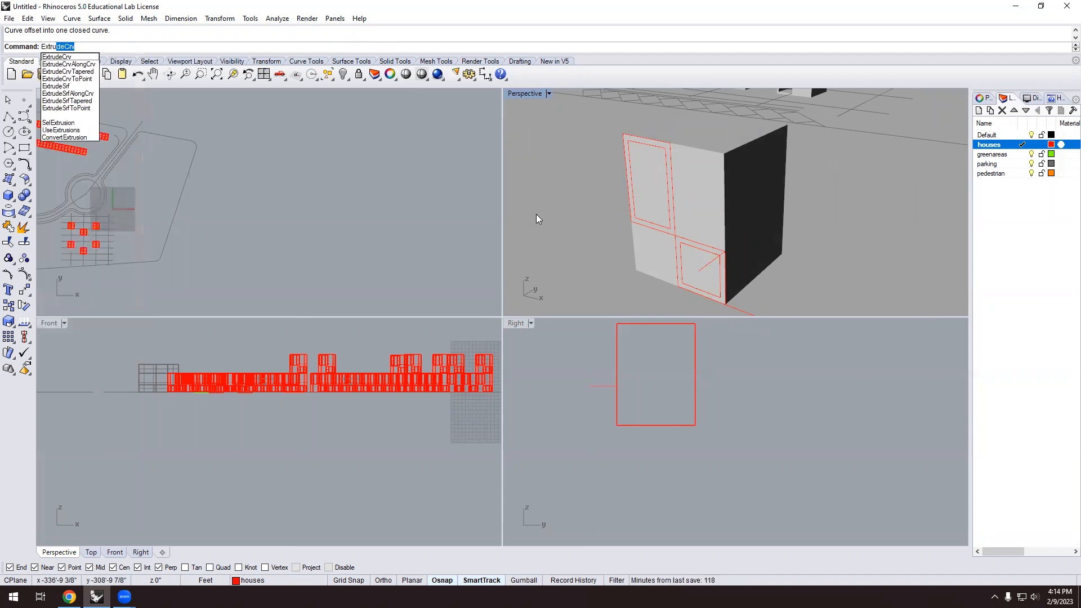
pyautogui.press('Return')
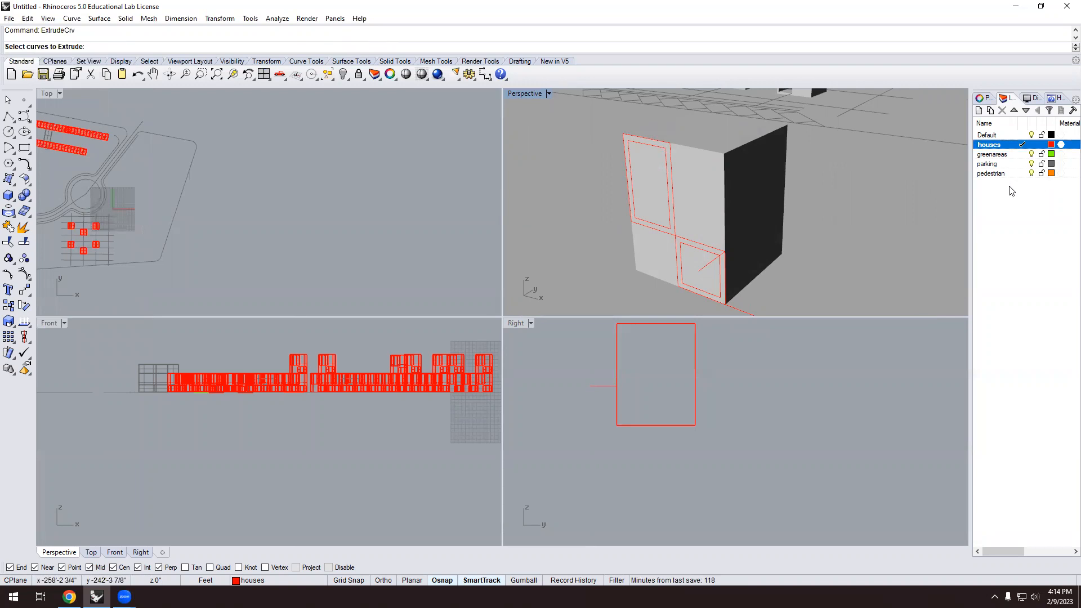
pyautogui.click(669, 206)
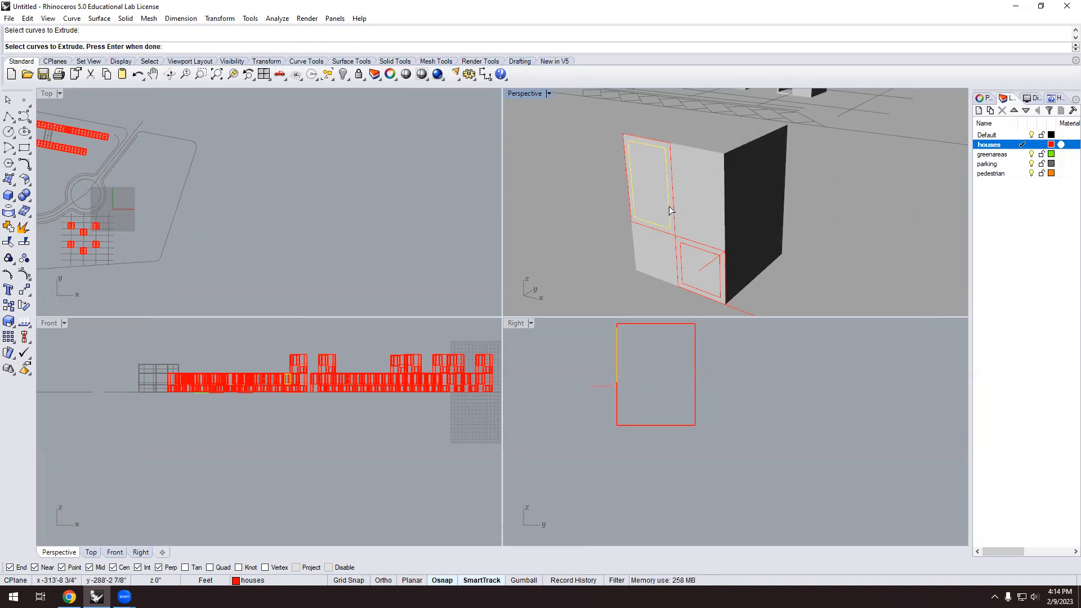
pyautogui.press('Return')
pyautogui.scroll(-3, 670, 209)
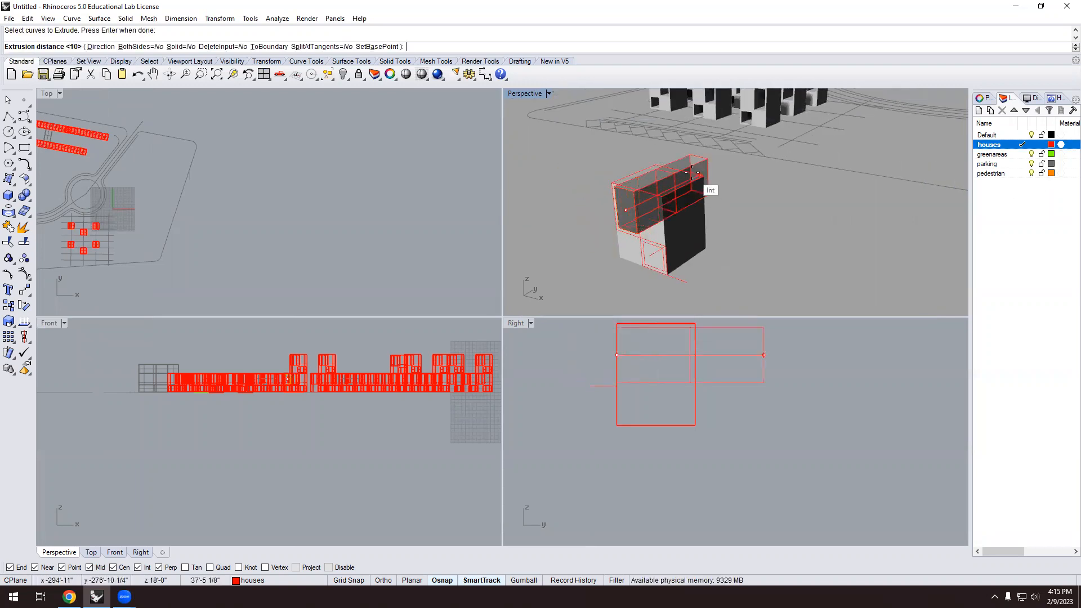
pyautogui.scroll(1, 704, 165)
pyautogui.click(705, 165)
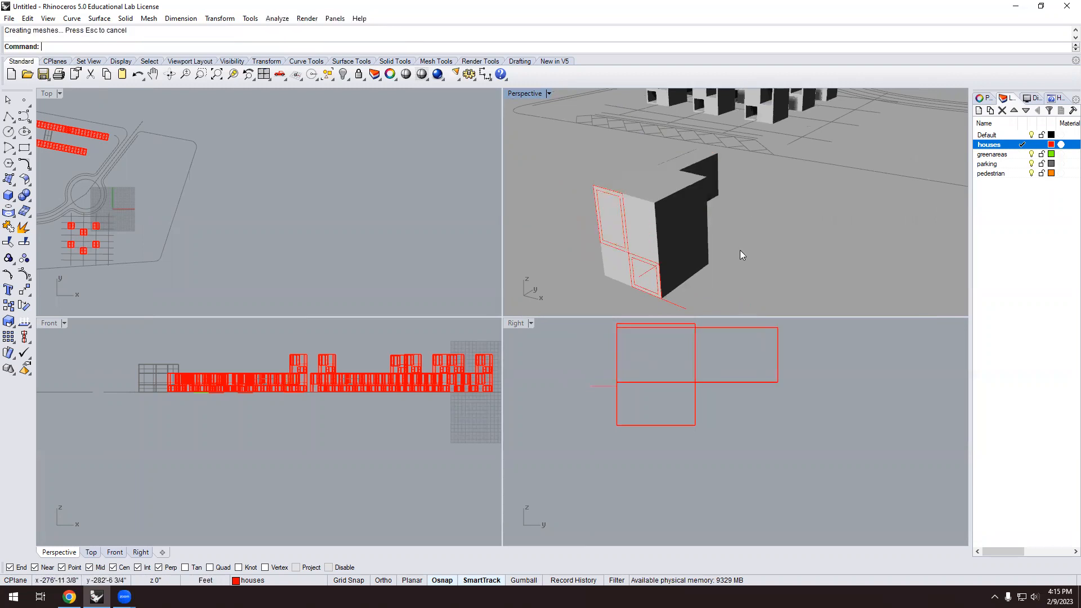
pyautogui.scroll(4, 656, 274)
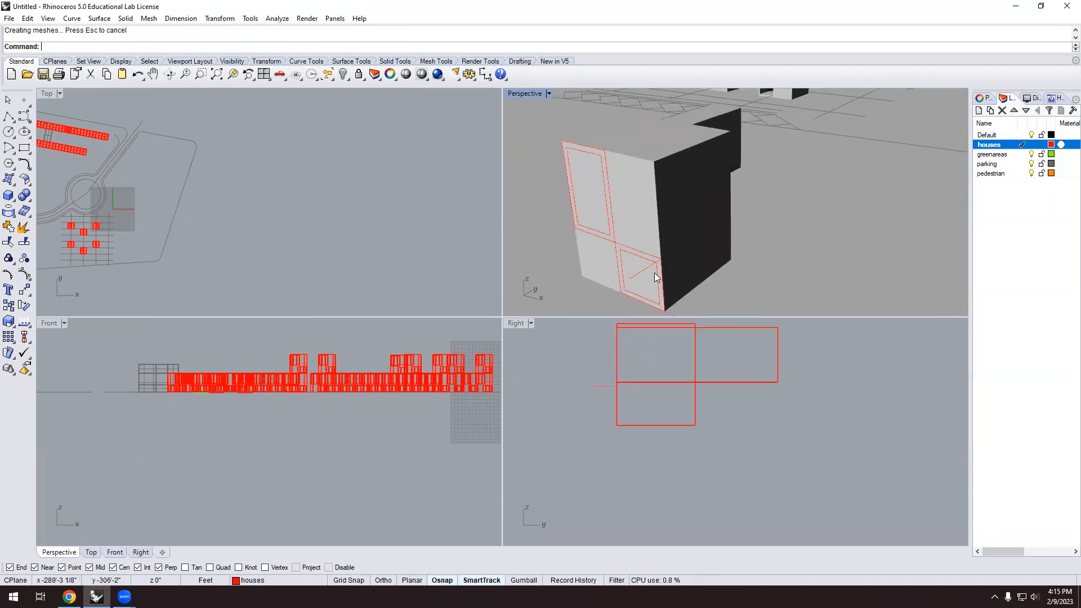
# Extrude the inner lower window outline into a second projecting box.
pyautogui.press('Return')
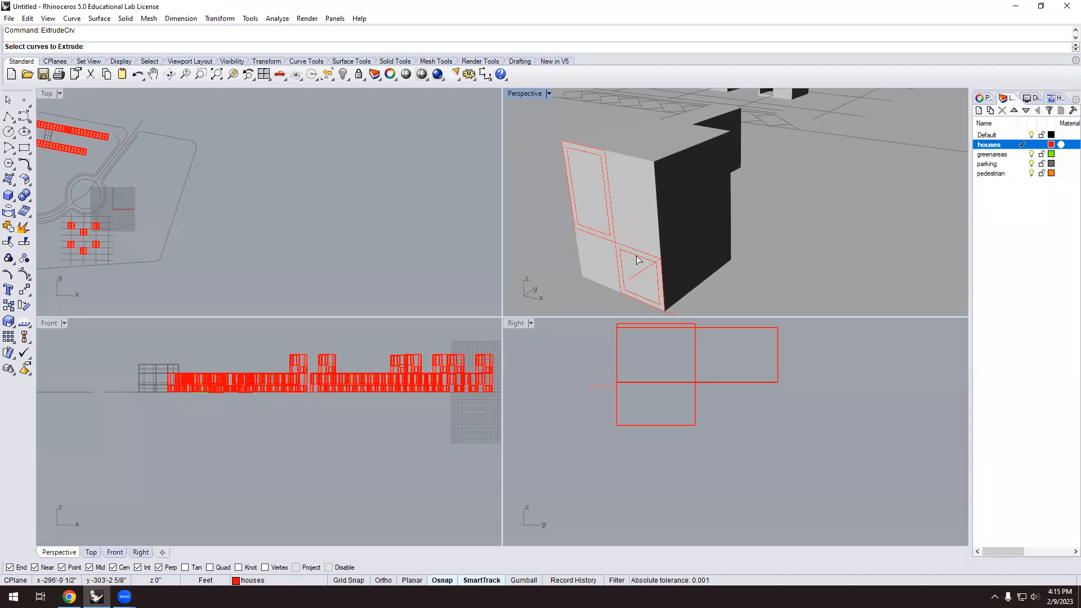
pyautogui.click(639, 260)
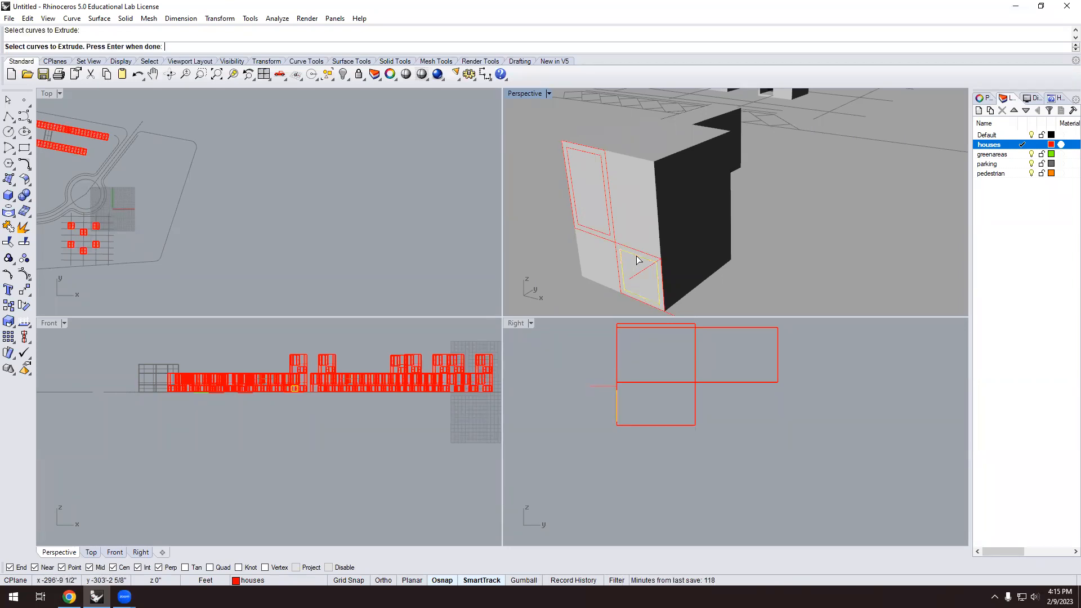
pyautogui.press('Return')
pyautogui.click(806, 221)
pyautogui.scroll(-3, 702, 260)
pyautogui.moveTo(736, 263); pyautogui.dragTo(555, 250, button='right')
pyautogui.scroll(-4, 669, 244)
pyautogui.scroll(2, 773, 266)
pyautogui.scroll(2, 756, 208)
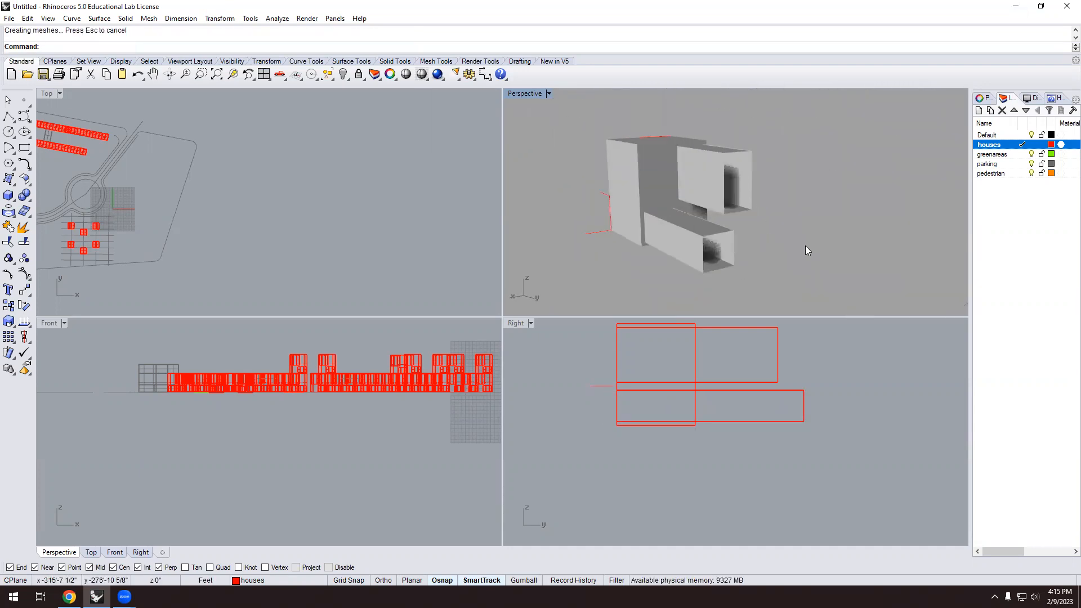
pyautogui.scroll(5, 732, 231)
pyautogui.scroll(-5, 730, 234)
pyautogui.scroll(3, 724, 242)
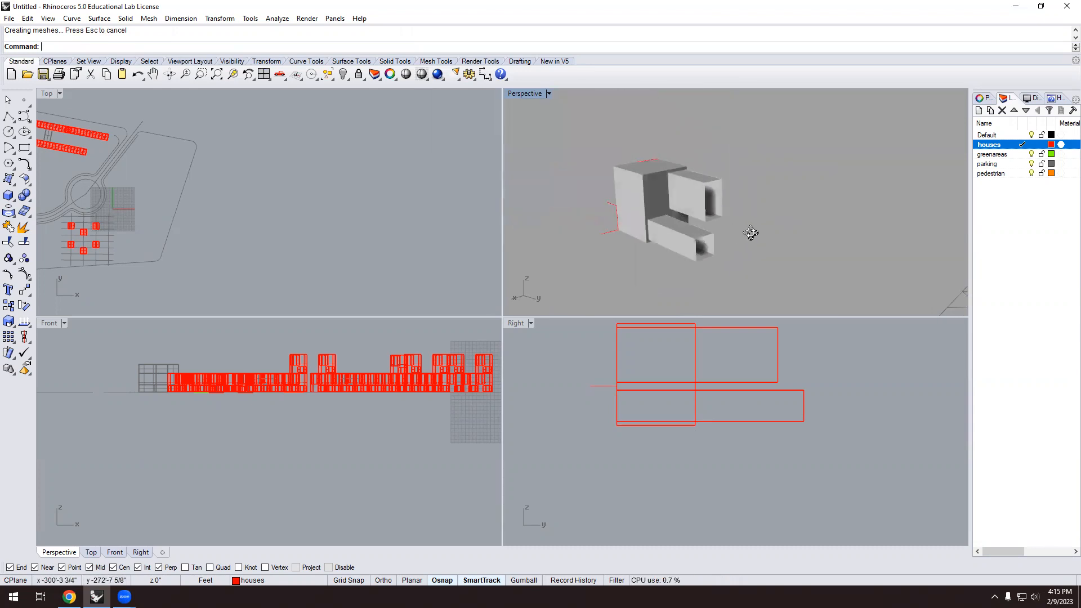
pyautogui.scroll(2, 726, 228)
pyautogui.scroll(3, 723, 202)
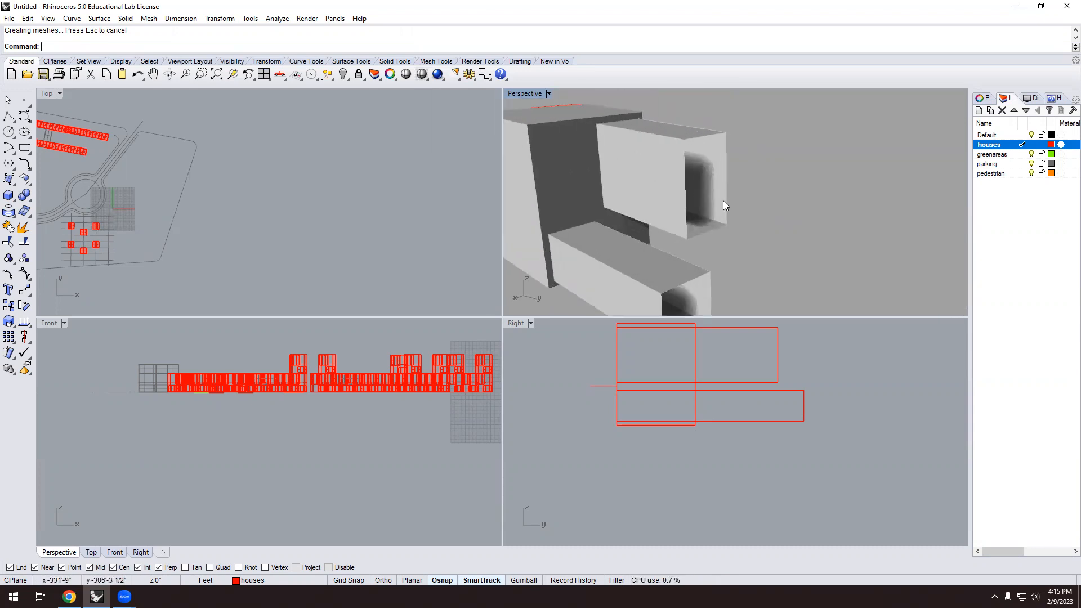
# Cap the upper and lower extruded boxes to make them solid.
pyautogui.moveTo(725, 197)
pyautogui.mouseDown(button='right')
pyautogui.moveTo(642, 193)
pyautogui.moveTo(733, 200)
pyautogui.mouseUp(button='right')
pyautogui.scroll(-3, 780, 221)
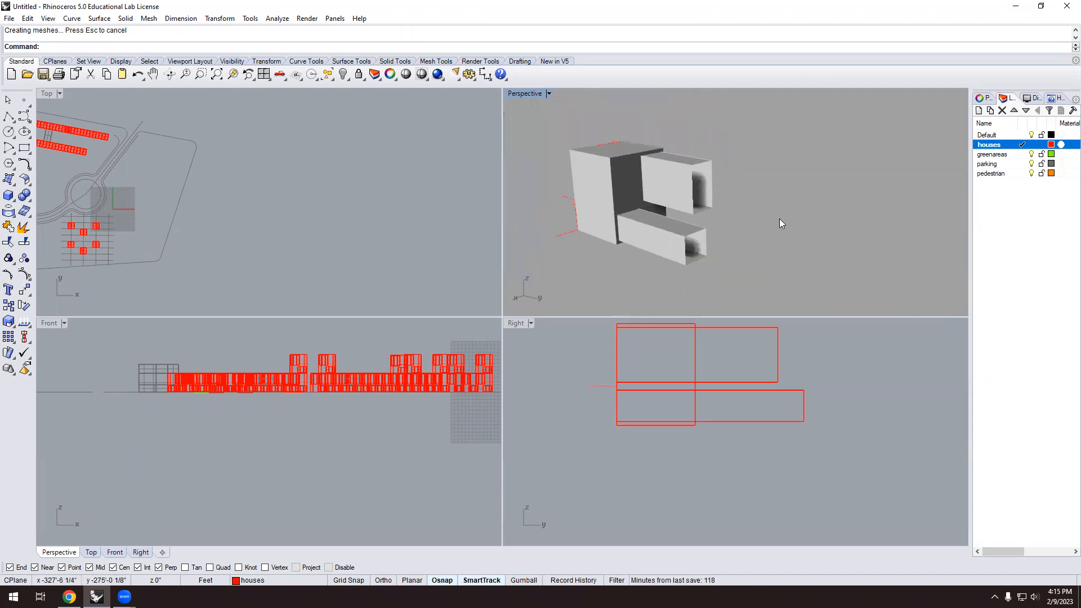
pyautogui.click(711, 200)
pyautogui.write('Cap')
pyautogui.press('Return')
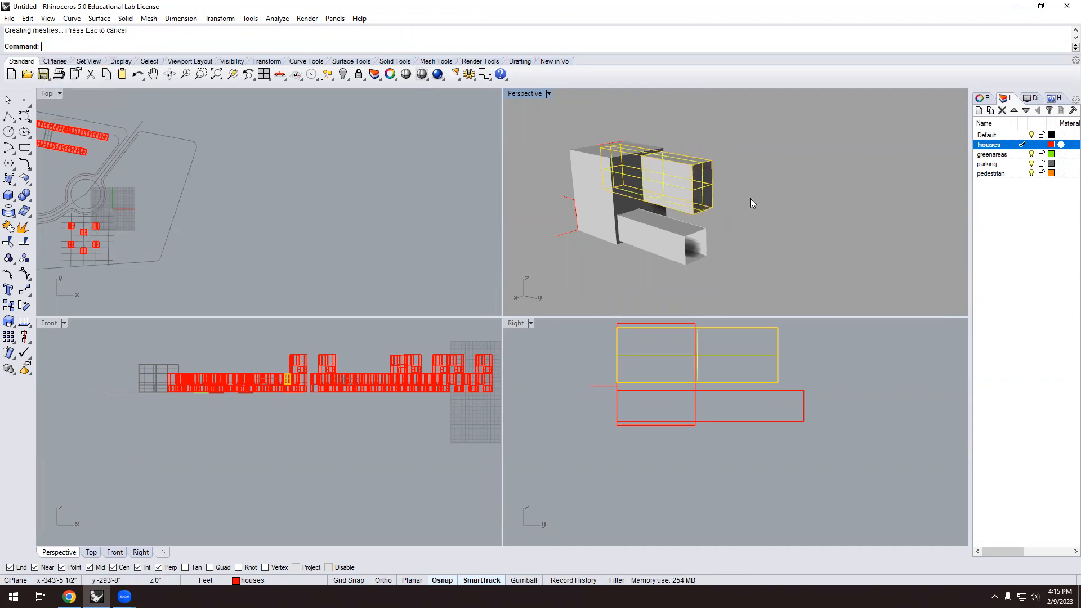
pyautogui.scroll(2, 724, 194)
pyautogui.click(694, 250)
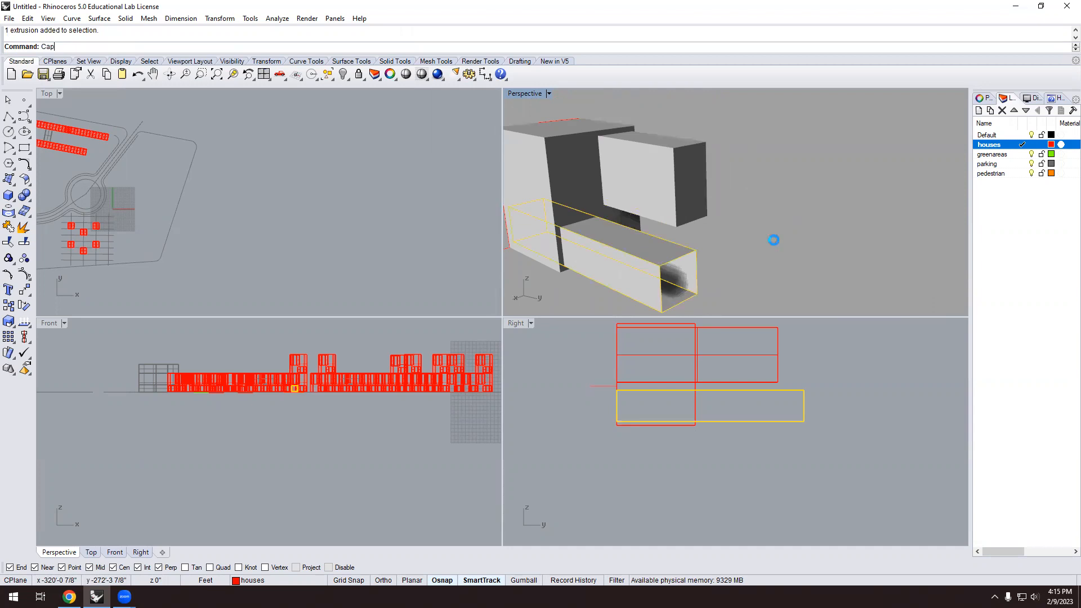
pyautogui.press('Return')
pyautogui.scroll(-3, 718, 234)
pyautogui.moveTo(646, 245); pyautogui.dragTo(780, 258, button='right')
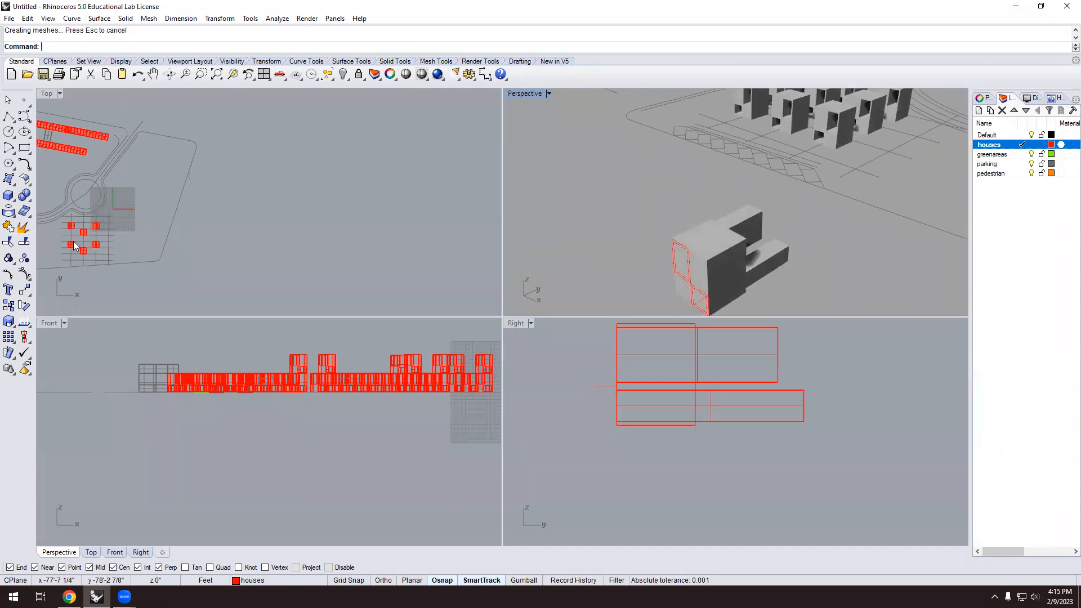
# Subtract the first rear block from the house with Solid Difference.
pyautogui.click(30, 201)
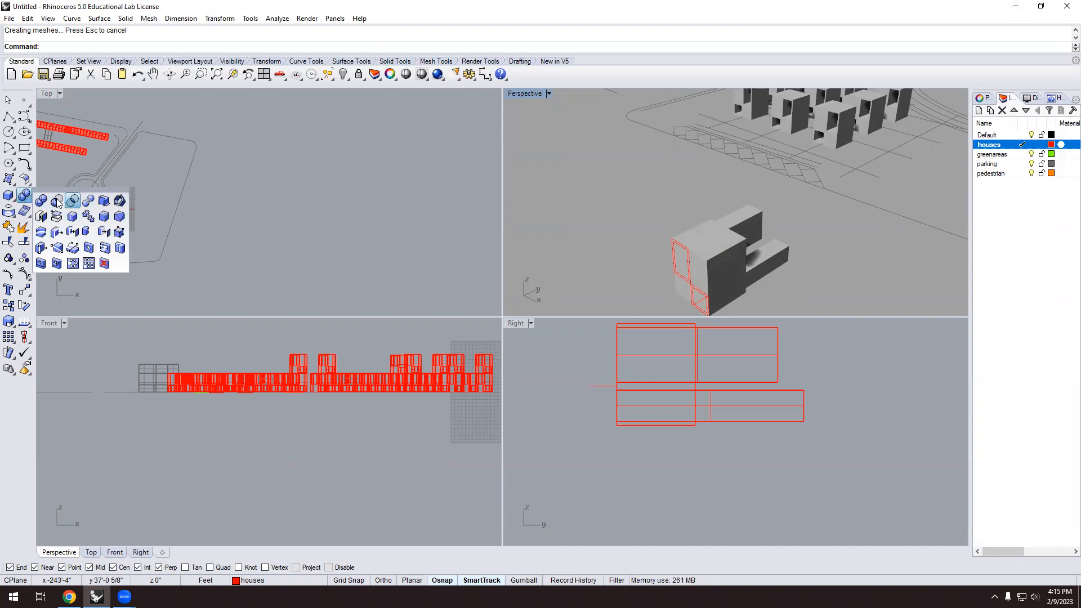
pyautogui.click(57, 201)
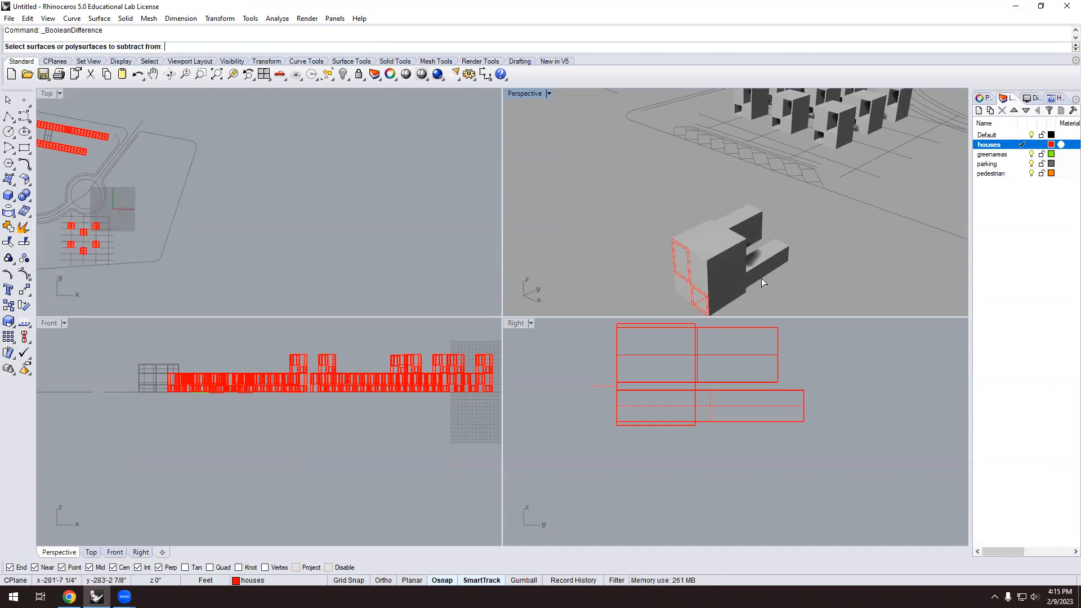
pyautogui.click(730, 248)
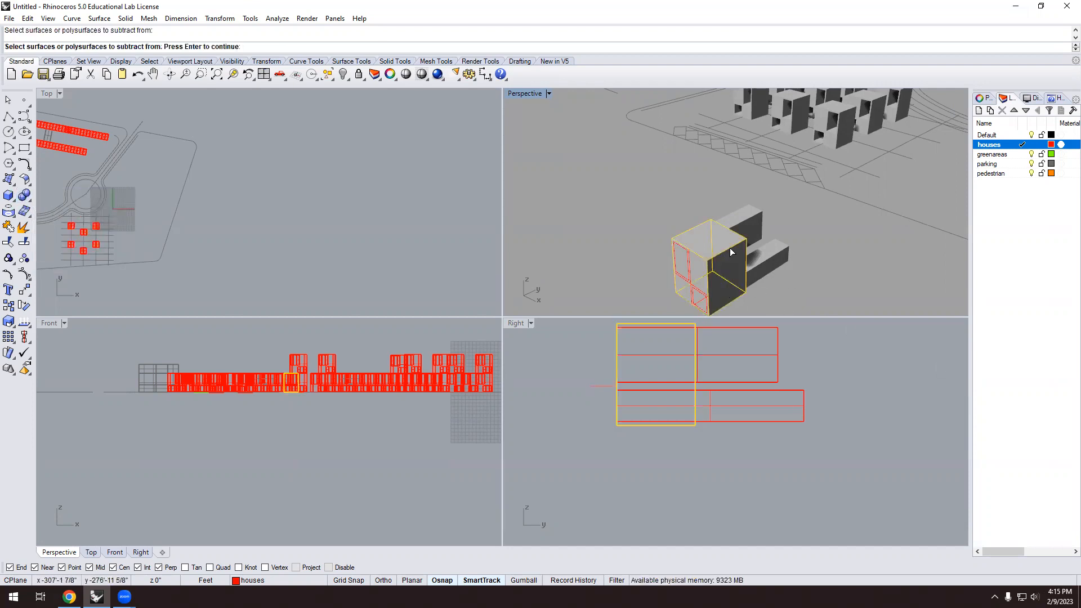
pyautogui.press('Return')
pyautogui.click(751, 224)
pyautogui.press('Return')
# Subtract the second block from the house to cut the second opening.
pyautogui.press('Return')
pyautogui.click(735, 259)
pyautogui.press('Return')
pyautogui.click(766, 260)
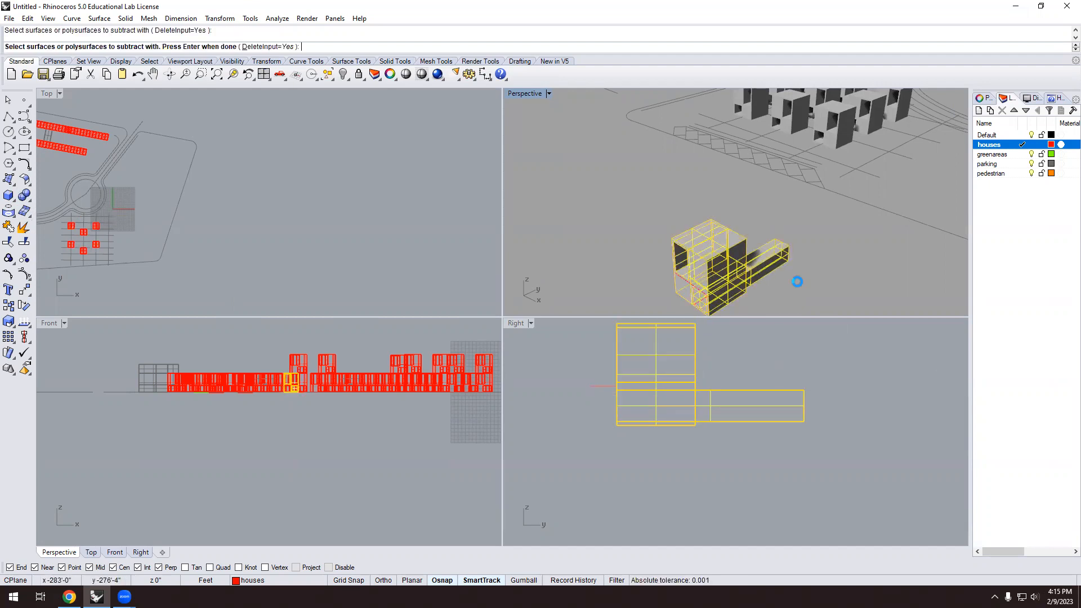
pyautogui.press('Return')
pyautogui.scroll(-3, 782, 260)
pyautogui.moveTo(783, 261); pyautogui.dragTo(782, 241, button='right')
pyautogui.scroll(5, 782, 241)
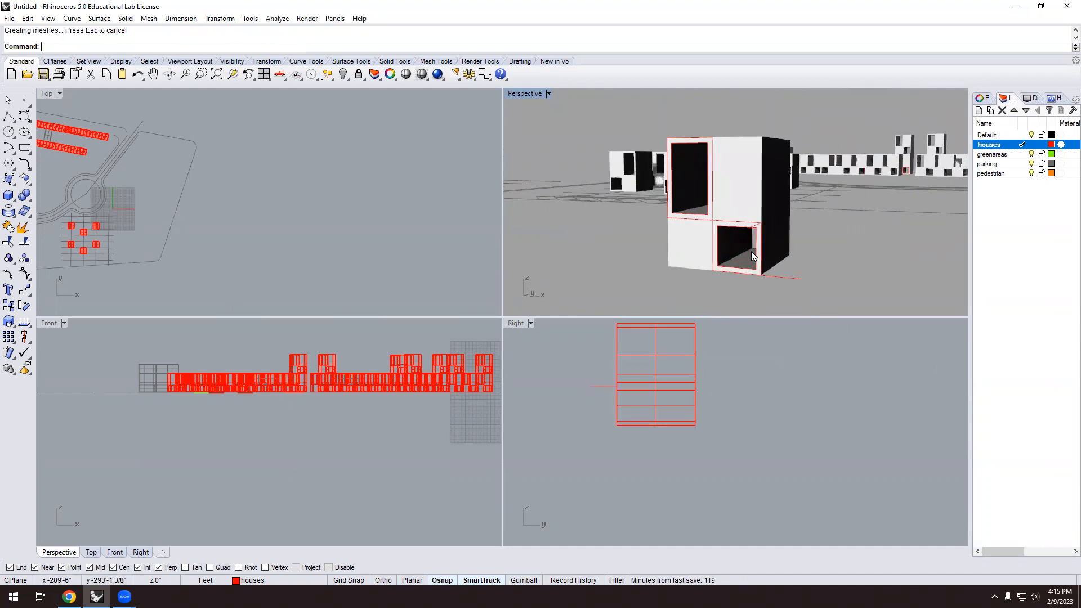
pyautogui.scroll(-5, 740, 250)
pyautogui.moveTo(739, 250); pyautogui.dragTo(734, 271, button='right')
pyautogui.scroll(-2, 729, 260)
pyautogui.scroll(5, 728, 260)
pyautogui.scroll(4, 762, 242)
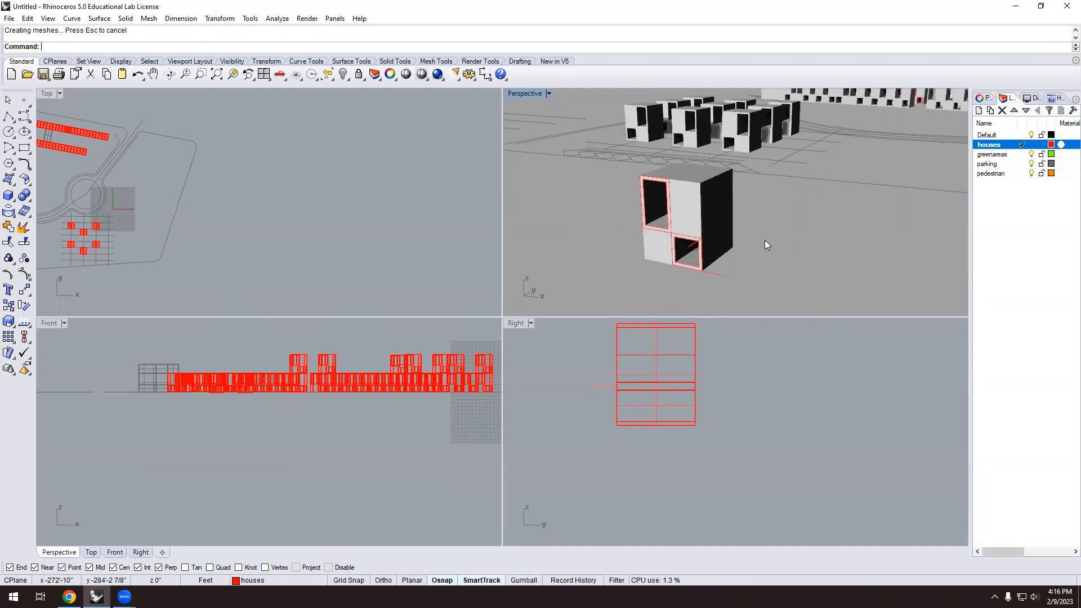
pyautogui.scroll(3, 687, 234)
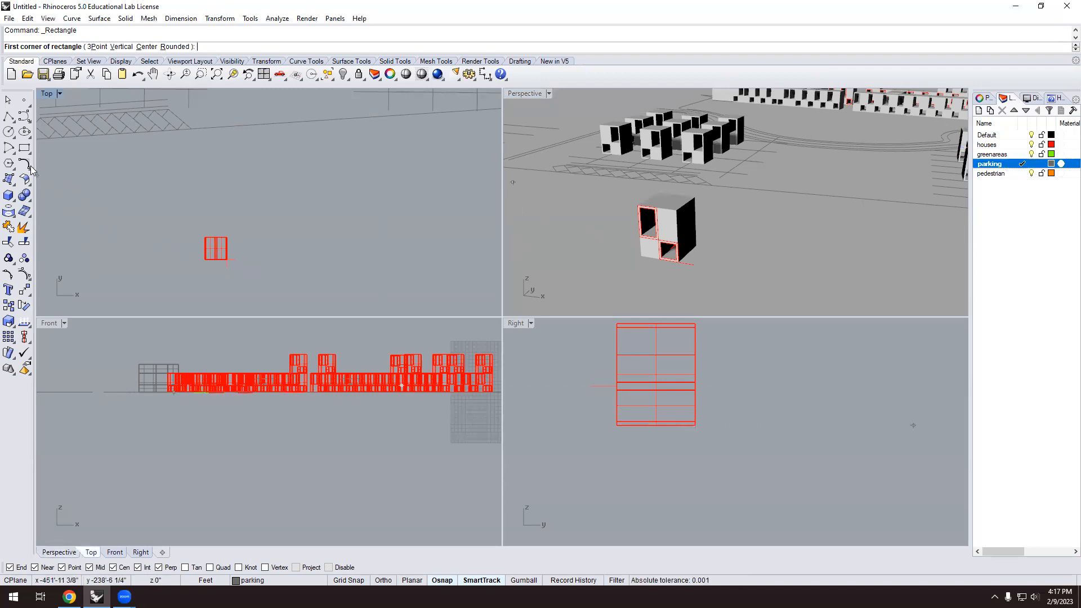
# Start a rectangle on the parking layer, cancel it, and switch to Chrome.
pyautogui.scroll(1, 284, 214)
pyautogui.click(284, 213)
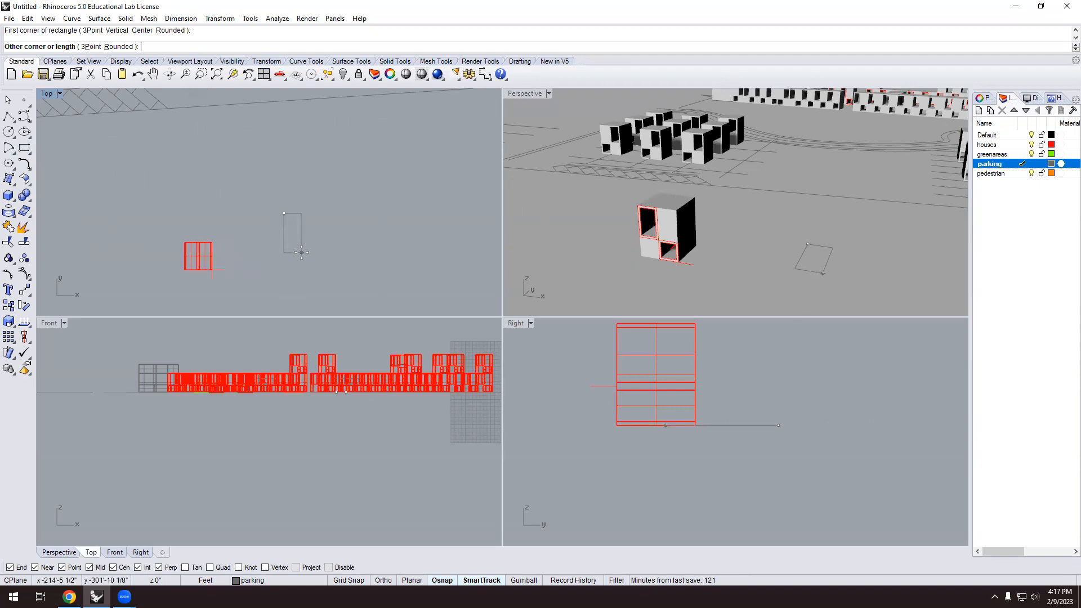
pyautogui.write('20')
pyautogui.press('Escape')
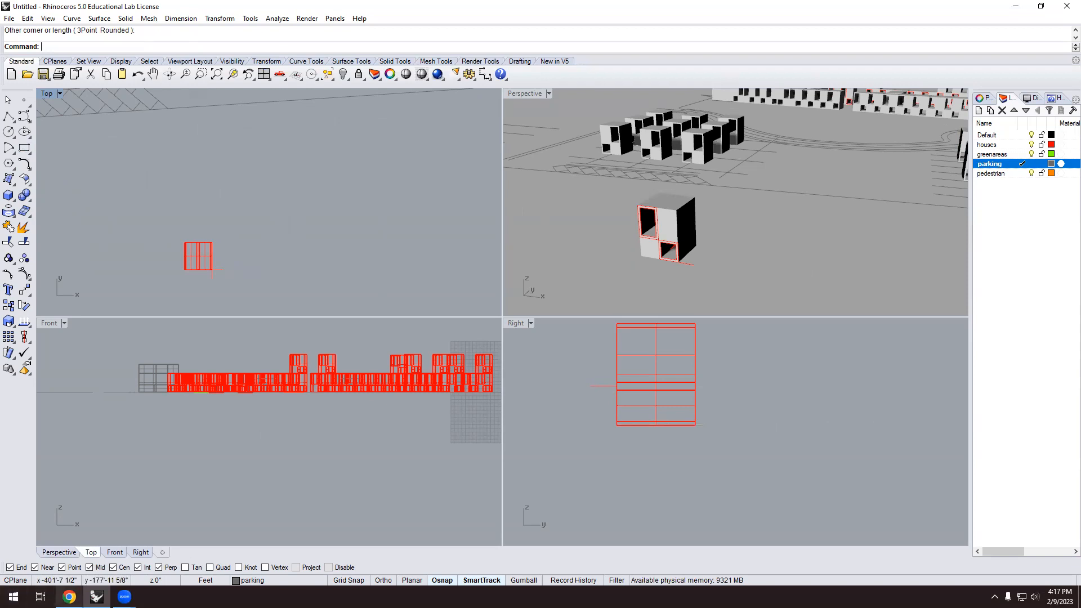
pyautogui.moveTo(69, 596)
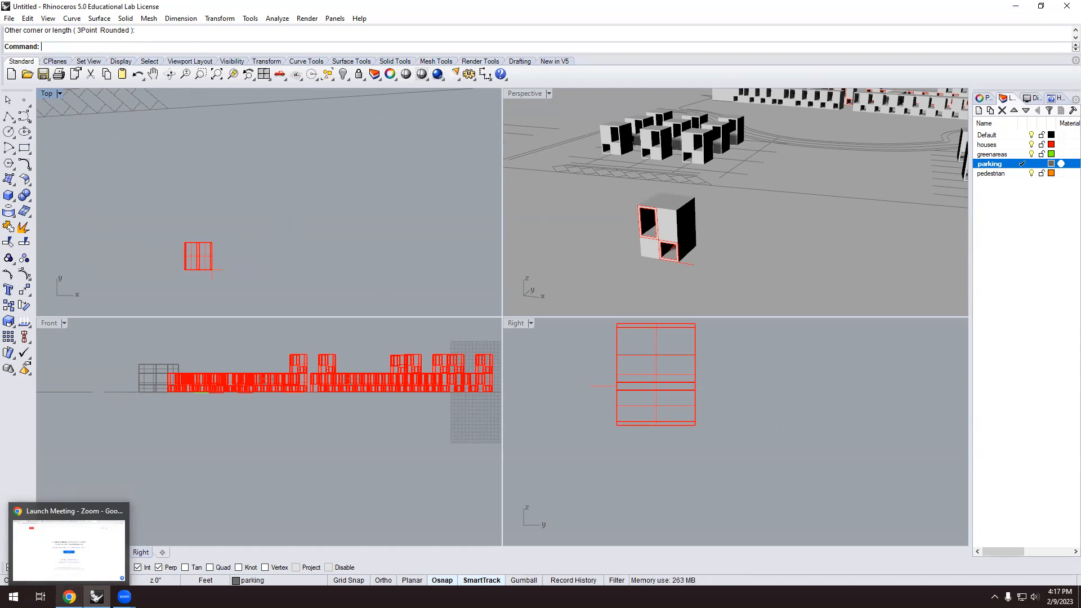
pyautogui.click(68, 549)
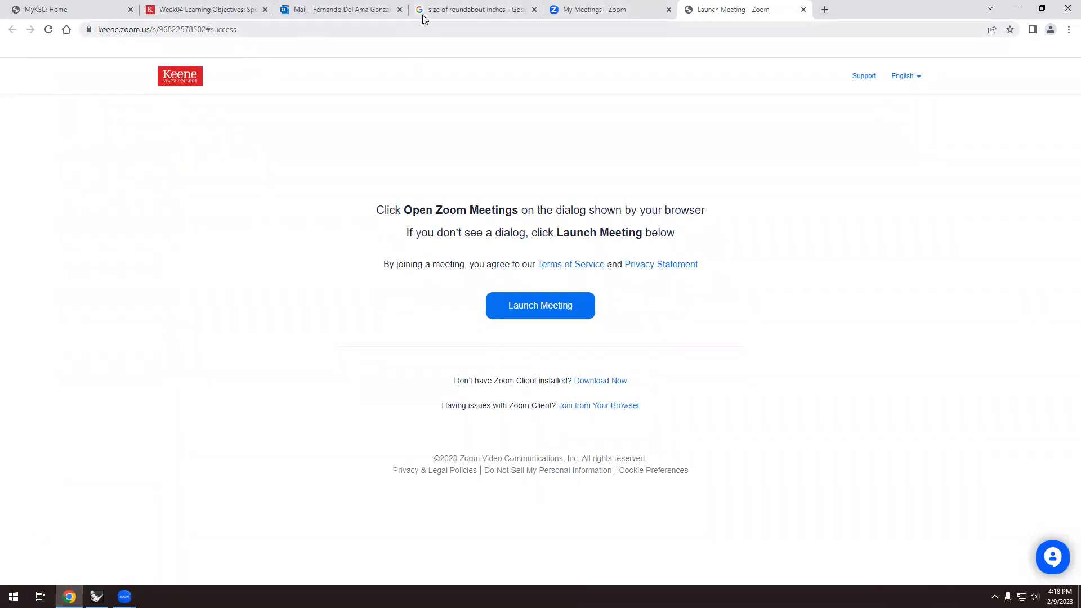
# Search 'size of parking space' in a new tab and open the dimensions article.
pyautogui.click(825, 9)
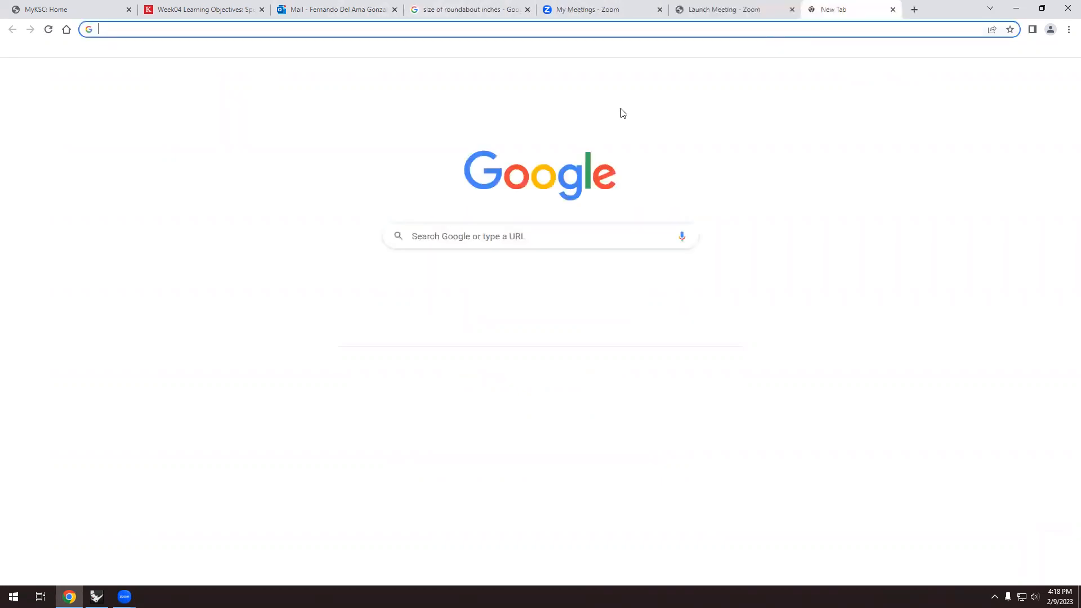
pyautogui.write('si')
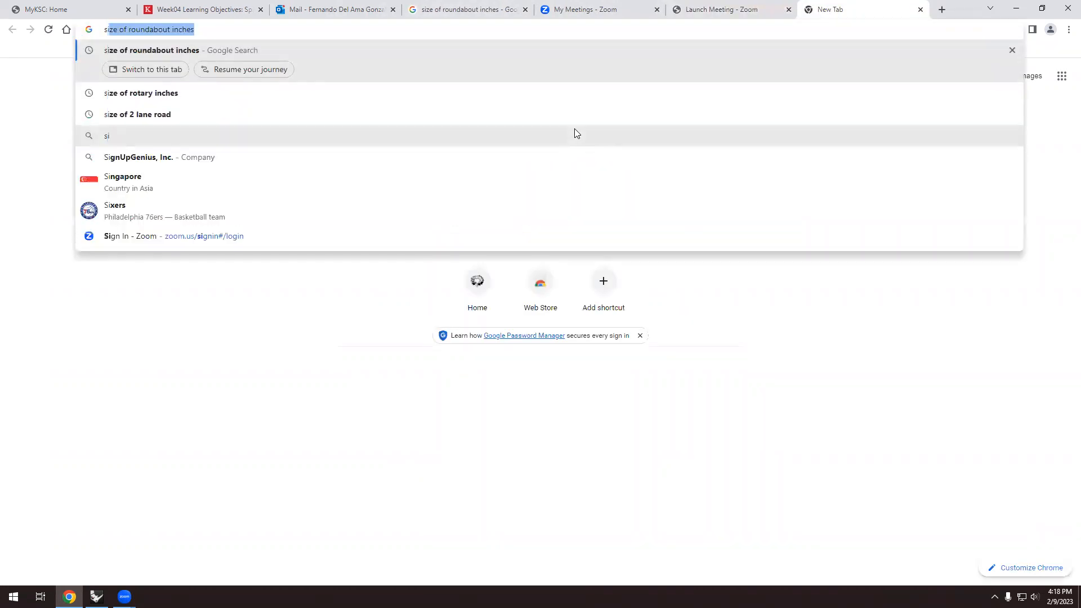
pyautogui.write('ze of par')
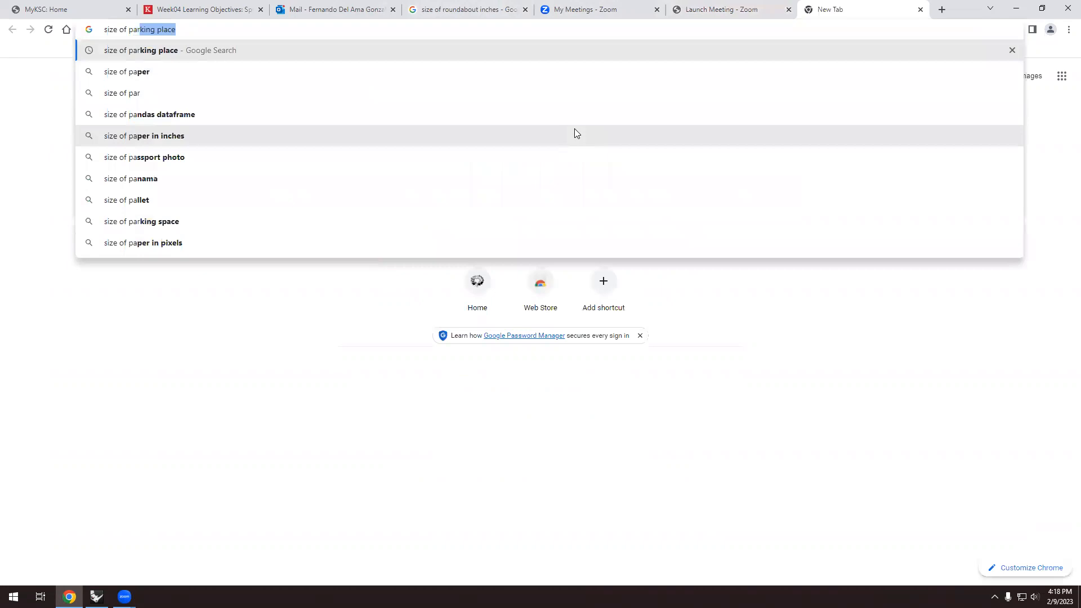
pyautogui.write('king space')
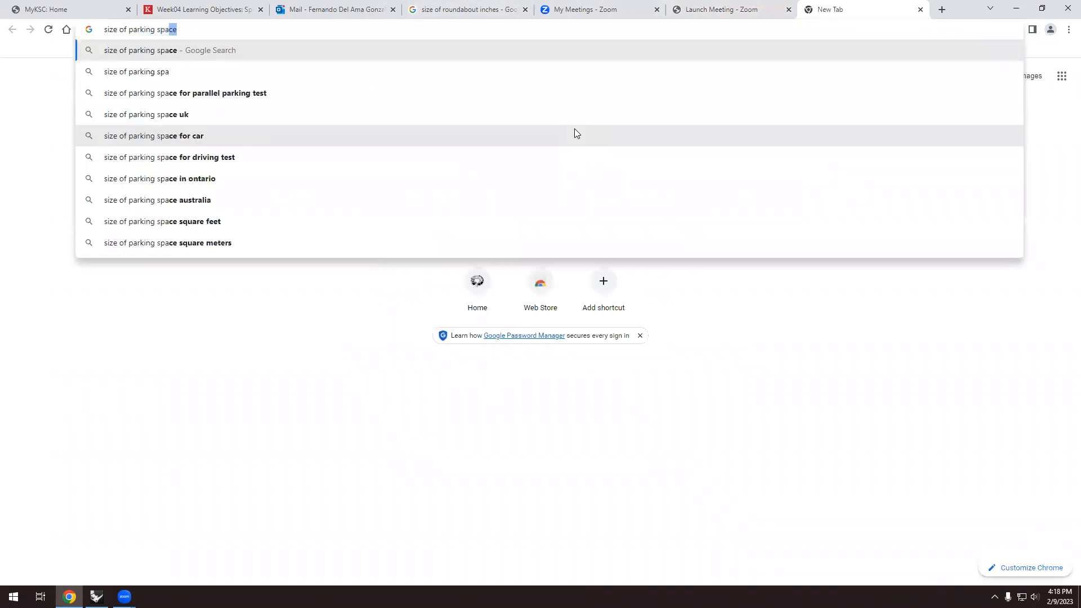
pyautogui.press('Return')
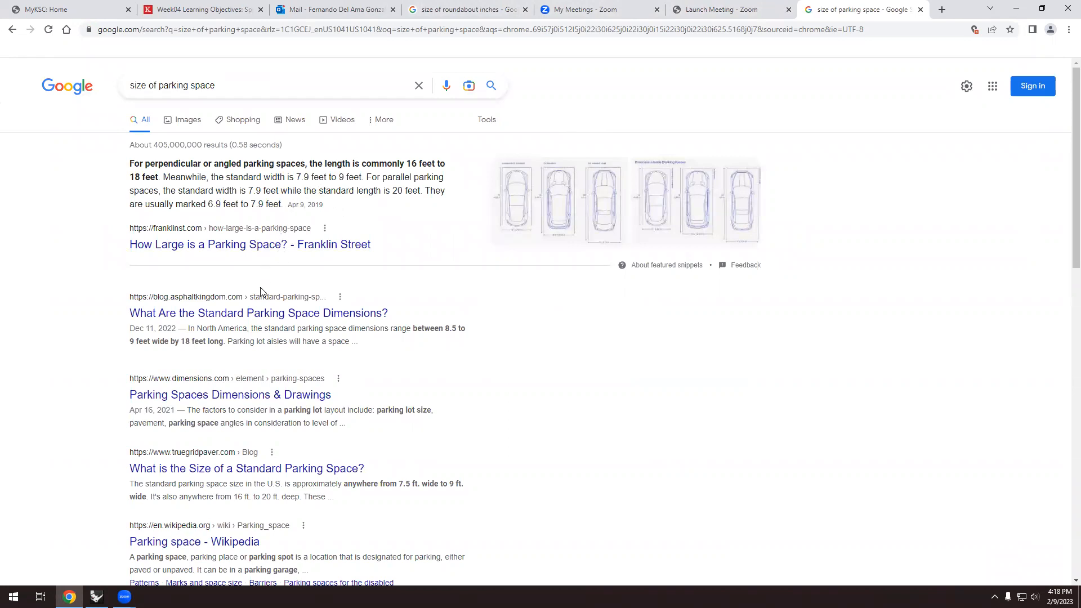
pyautogui.click(258, 317)
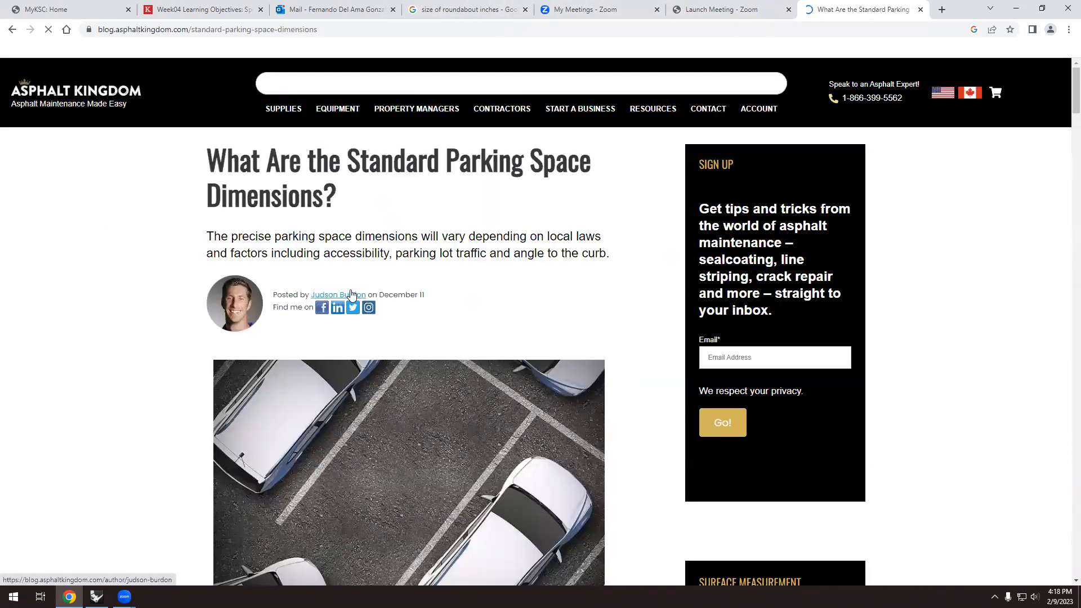
# Highlight the 8.5 to 9 feet wide and 18 feet long stall figures.
pyautogui.scroll(-5, 351, 292)
pyautogui.scroll(-5, 352, 291)
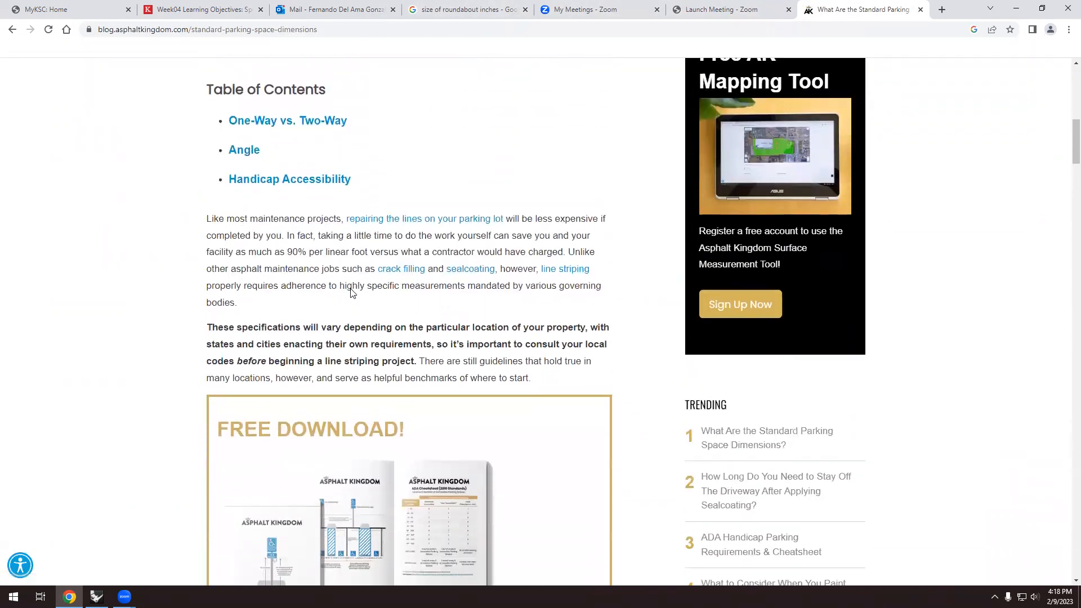
pyautogui.scroll(-10, 316, 264)
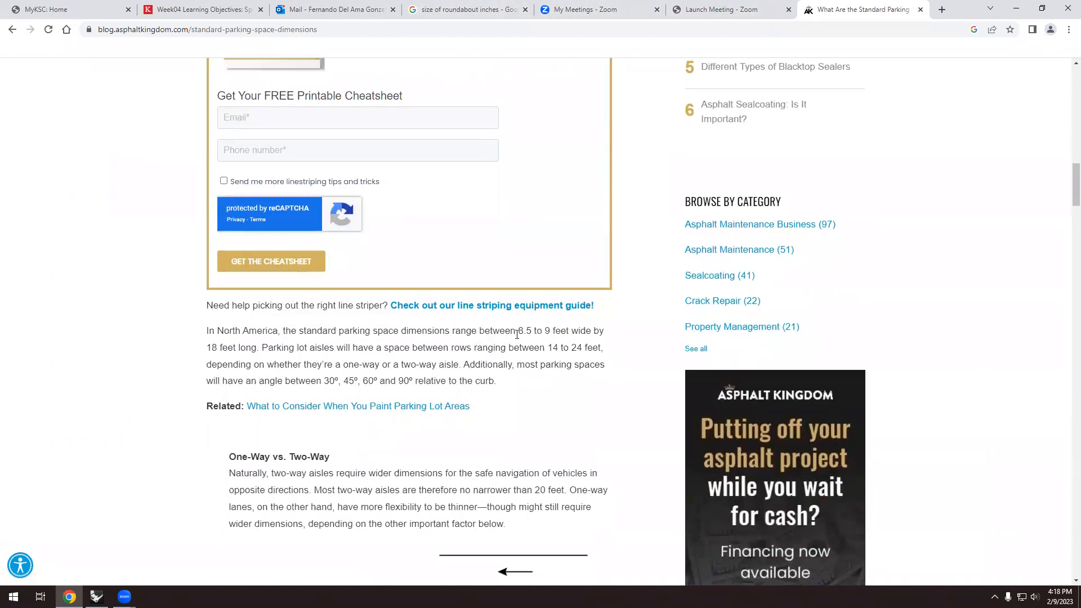
pyautogui.moveTo(517, 331); pyautogui.dragTo(553, 333)
pyautogui.click(225, 347)
pyautogui.moveTo(206, 348); pyautogui.dragTo(257, 348)
pyautogui.moveTo(518, 331); pyautogui.dragTo(551, 331)
# Draw a 9 by 18 parking-space rectangle in the Top viewport.
pyautogui.click(96, 597)
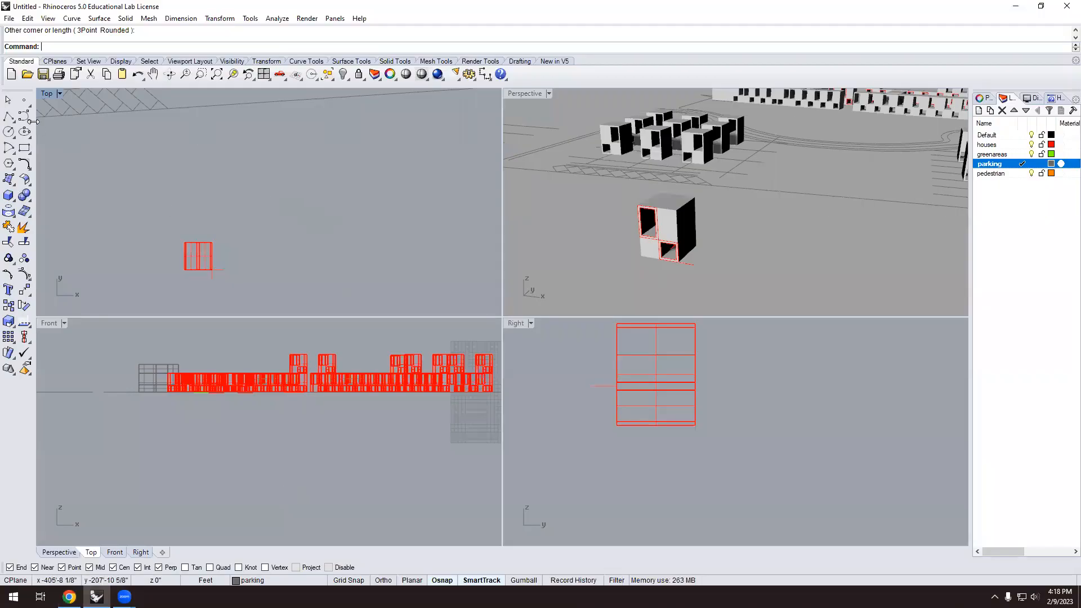
pyautogui.click(24, 147)
pyautogui.click(300, 209)
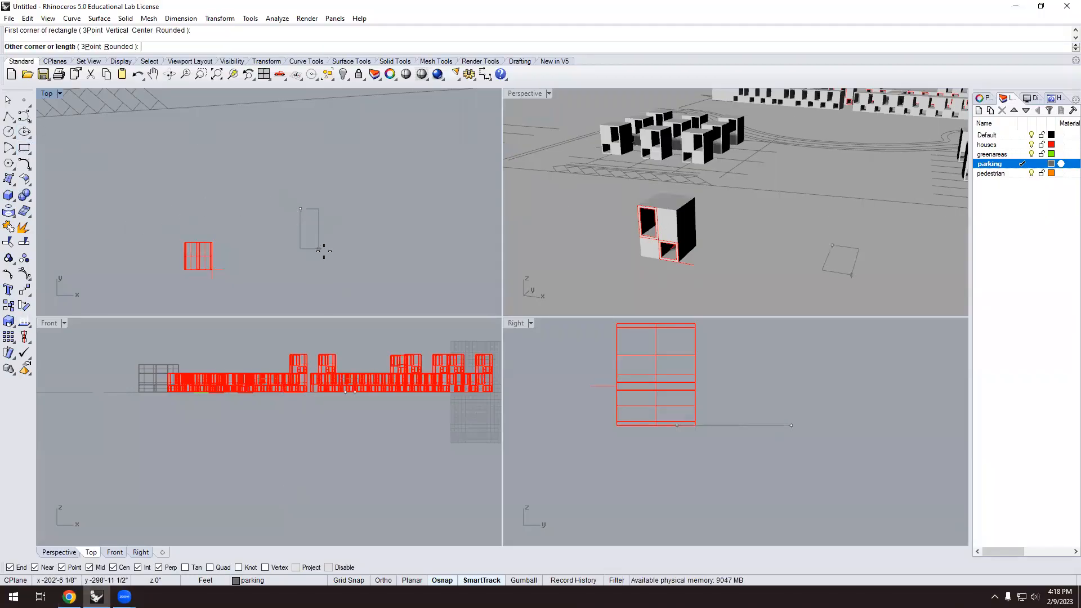
pyautogui.write('9')
pyautogui.press('Return')
pyautogui.write('18')
pyautogui.press('Return')
# Select and deselect the parking-space rectangle to inspect it.
pyautogui.scroll(2, 316, 207)
pyautogui.click(309, 205)
pyautogui.click(317, 247)
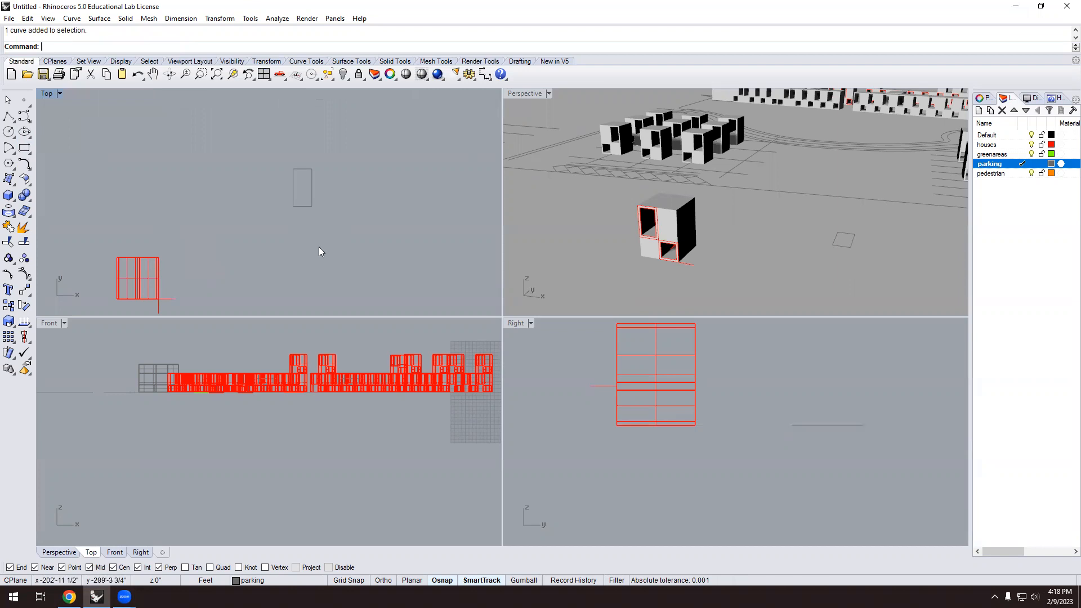
pyautogui.scroll(2, 740, 224)
pyautogui.scroll(-1, 612, 229)
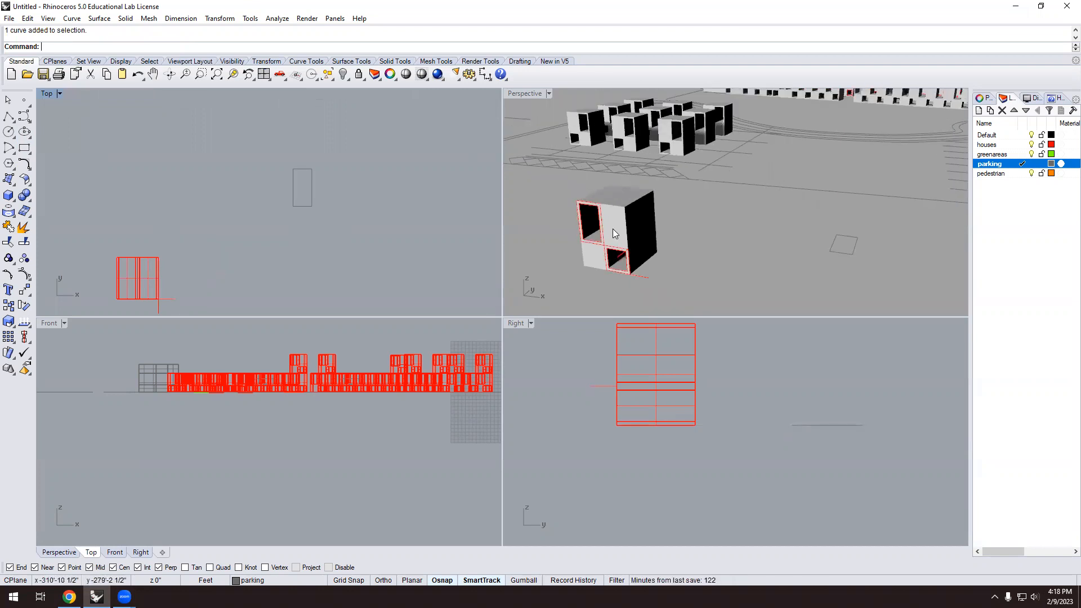
pyautogui.scroll(-2, 757, 256)
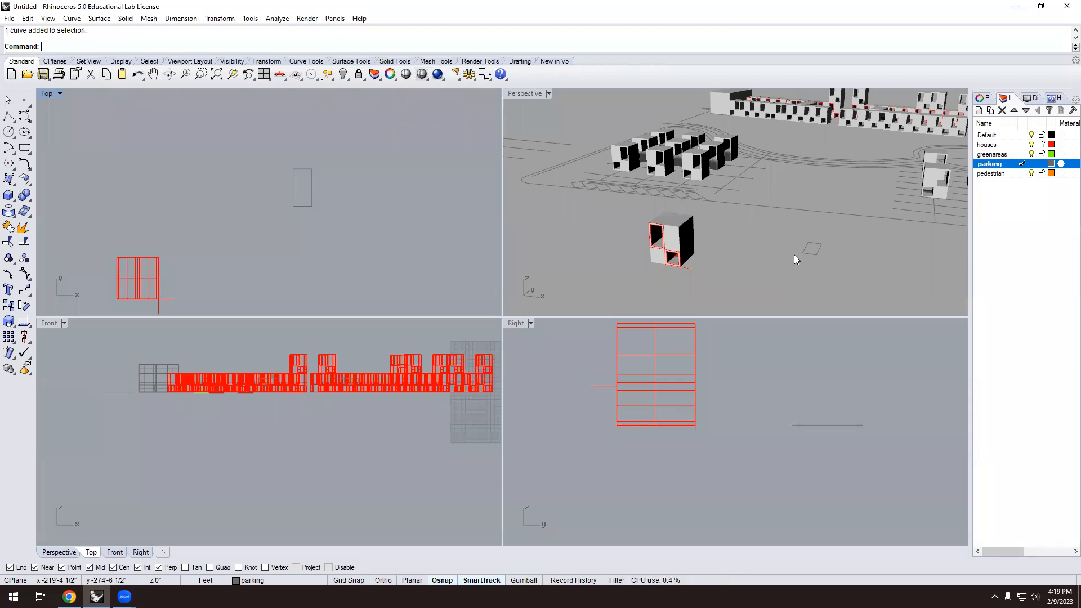
pyautogui.scroll(2, 312, 185)
pyautogui.click(310, 221)
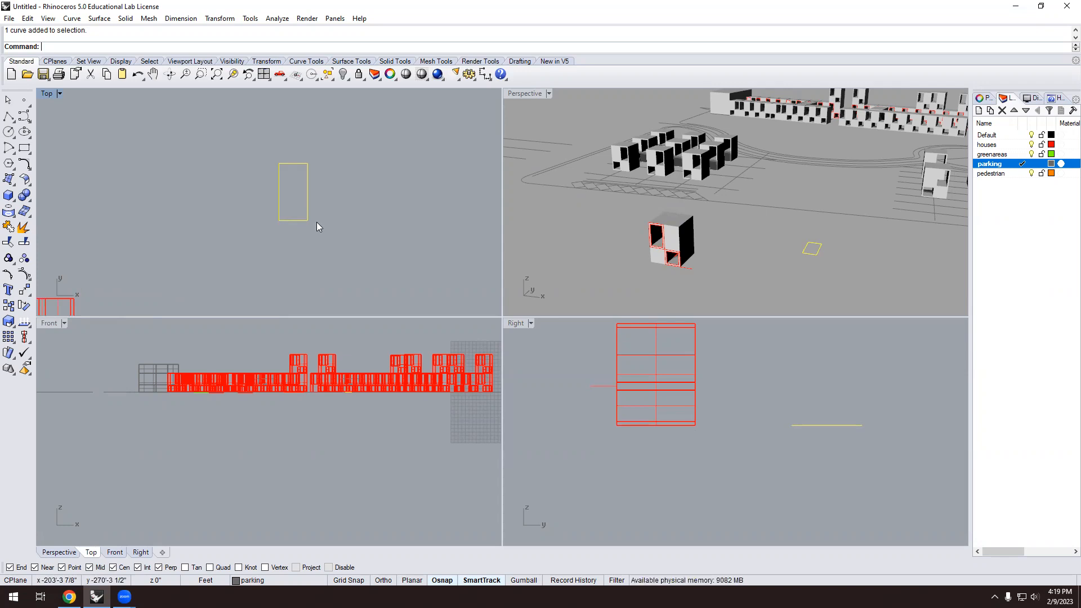
pyautogui.scroll(4, 300, 177)
pyautogui.press('Escape')
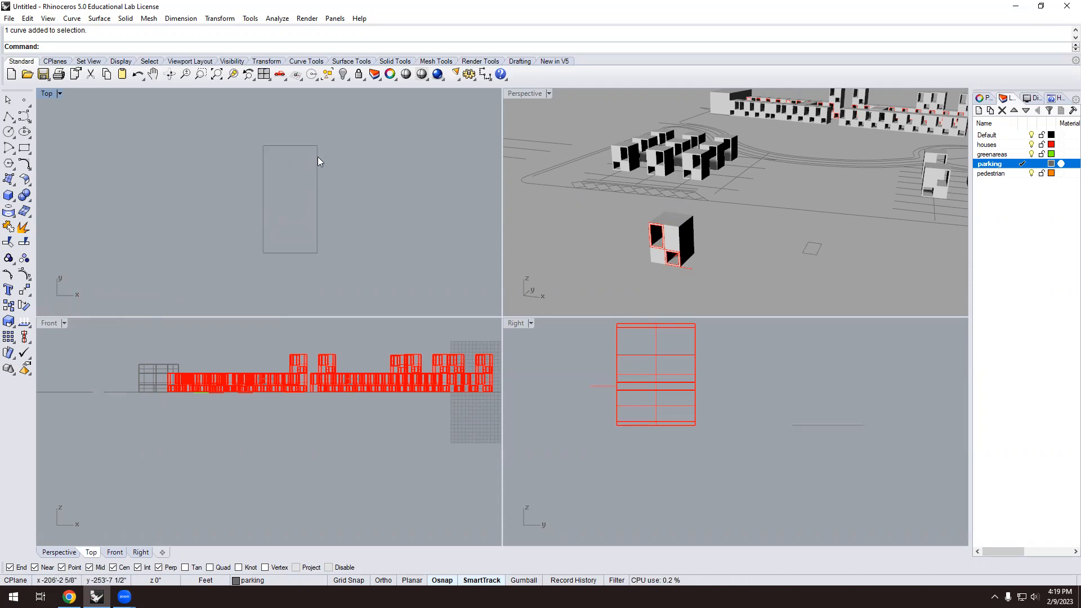
pyautogui.click(317, 157)
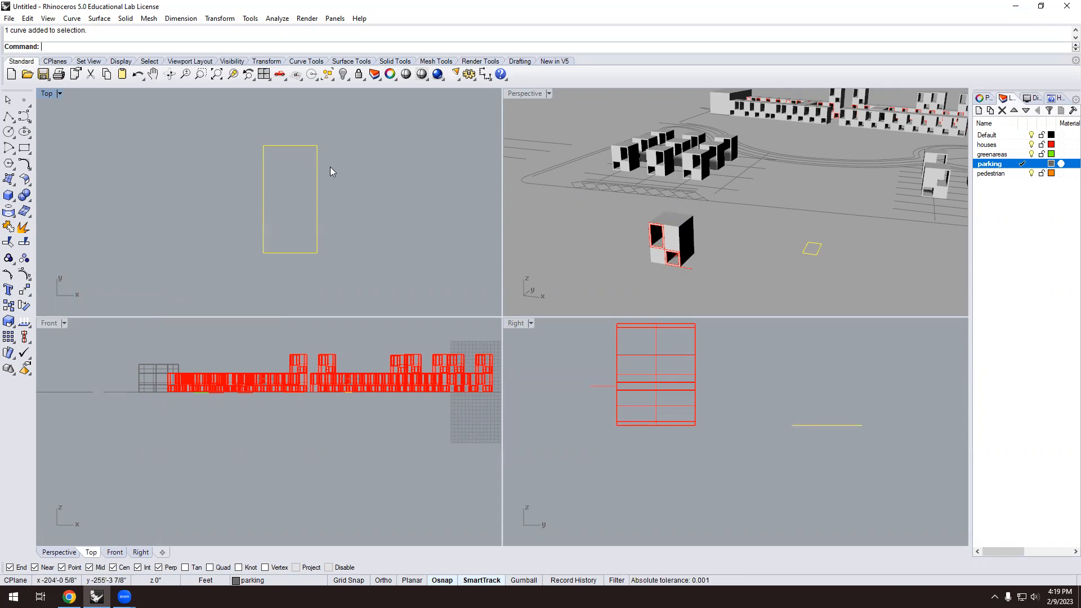
pyautogui.scroll(3, 275, 171)
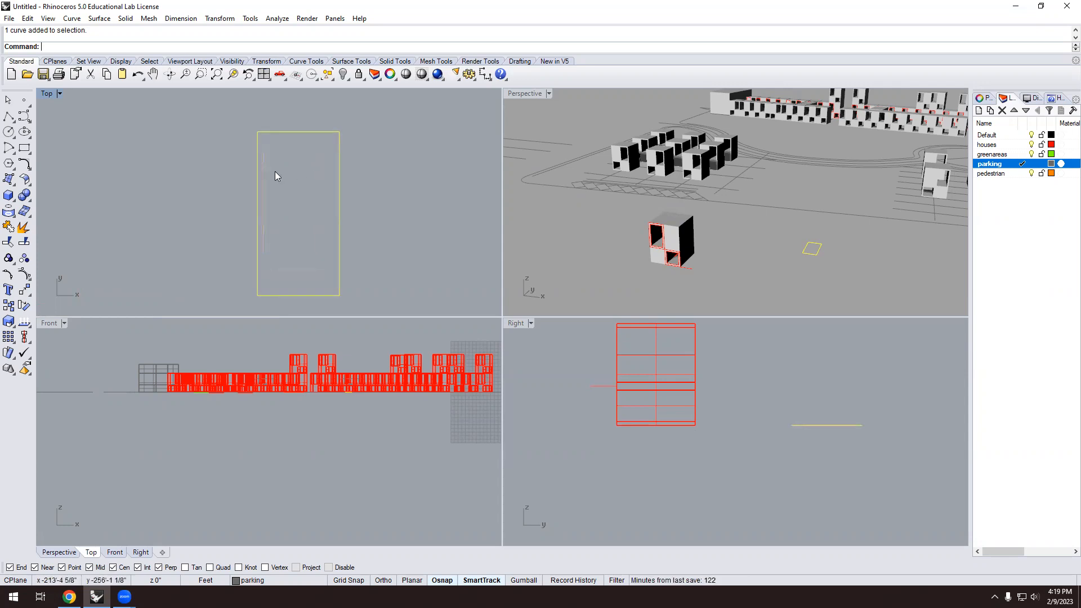
pyautogui.scroll(-2, 280, 194)
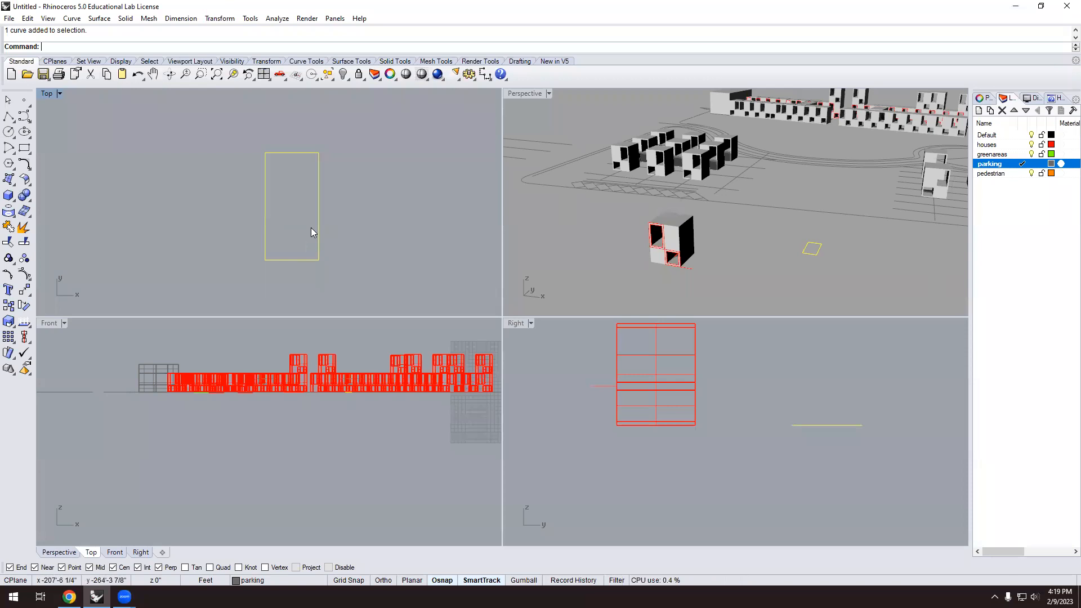
pyautogui.scroll(-2, 720, 247)
pyautogui.scroll(-3, 718, 243)
pyautogui.moveTo(746, 269); pyautogui.dragTo(688, 268, button='right')
pyautogui.scroll(3, 779, 253)
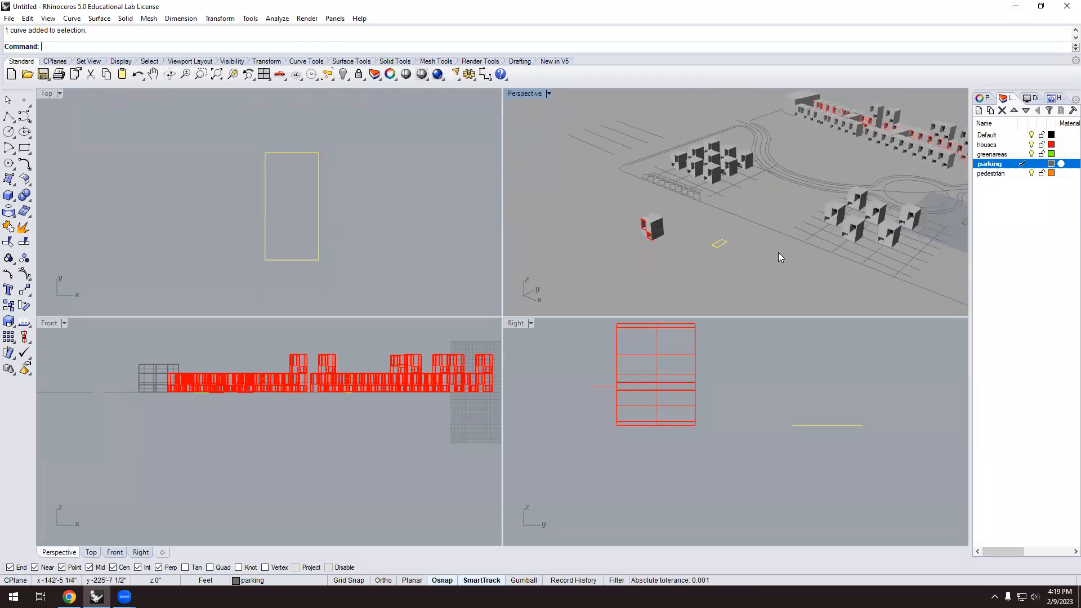
pyautogui.scroll(-4, 578, 225)
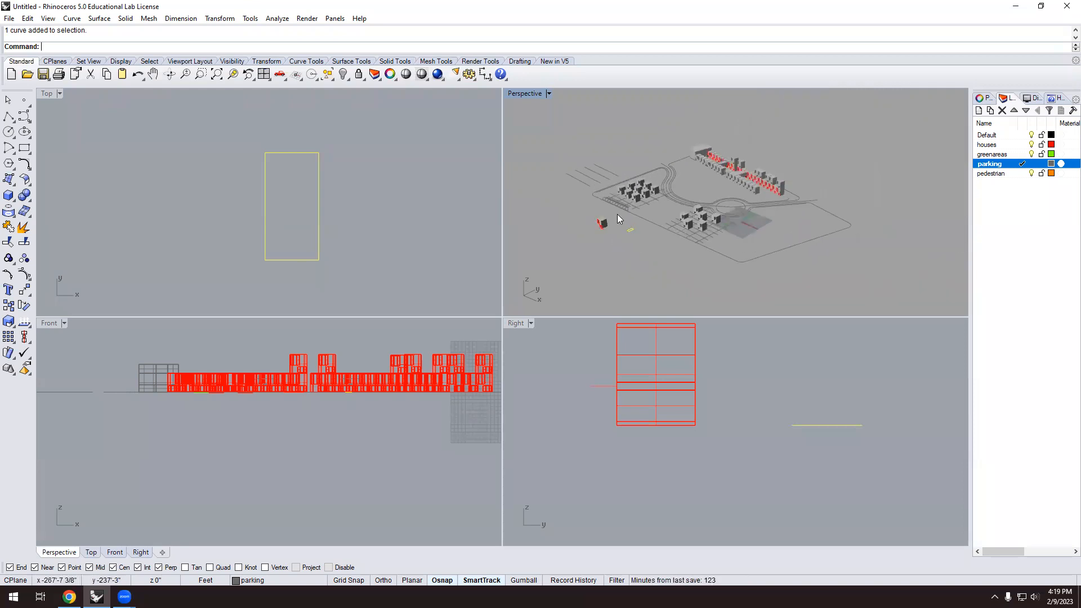
pyautogui.scroll(-3, 630, 243)
pyautogui.scroll(-4, 236, 250)
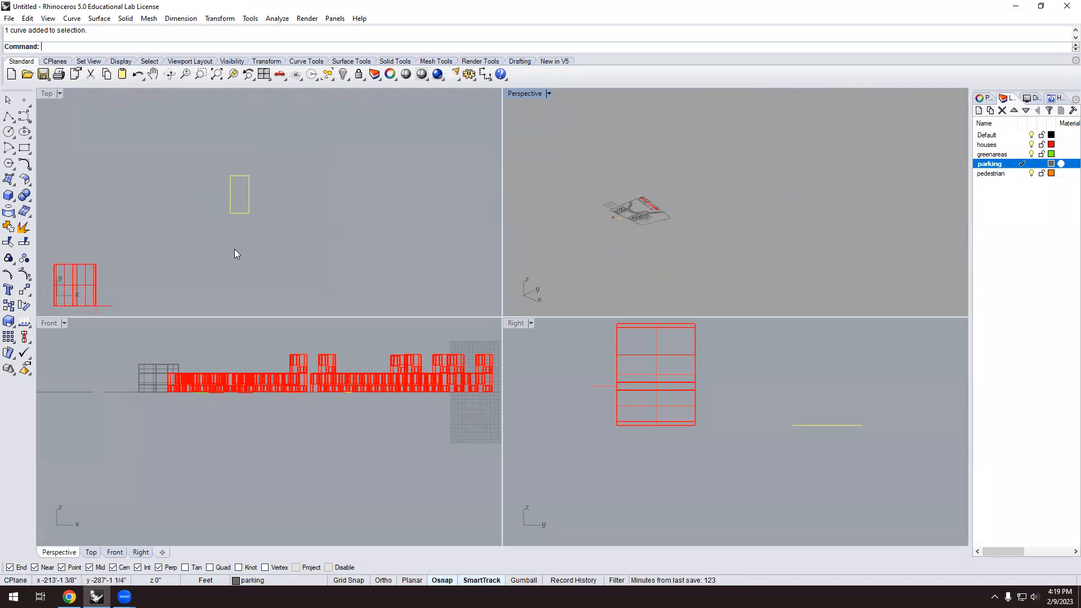
pyautogui.click(290, 269)
pyautogui.scroll(-13, 115, 228)
pyautogui.scroll(3, 255, 226)
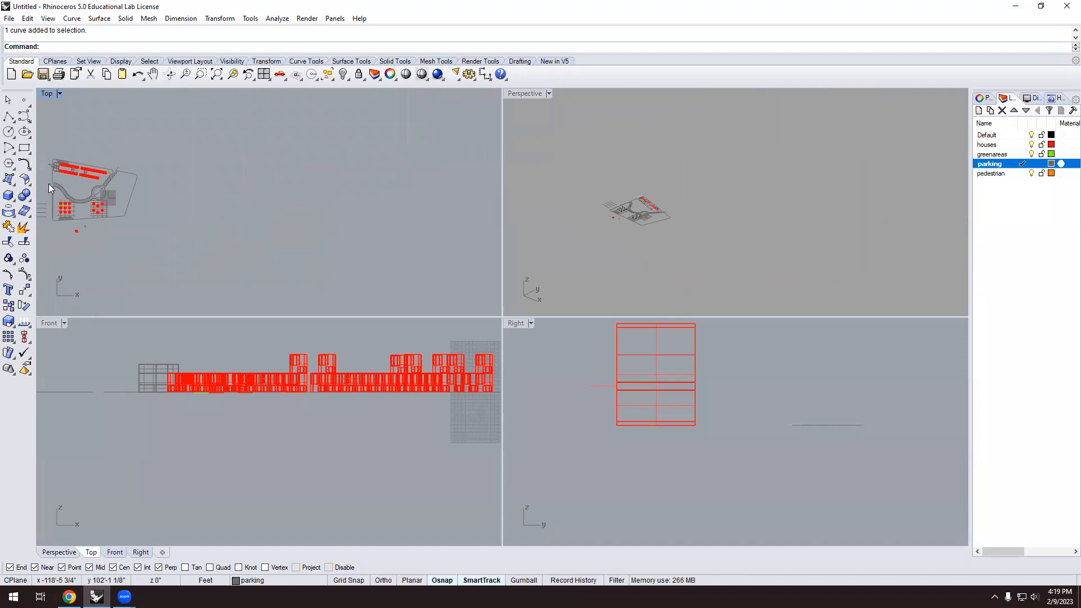
pyautogui.scroll(3, 48, 184)
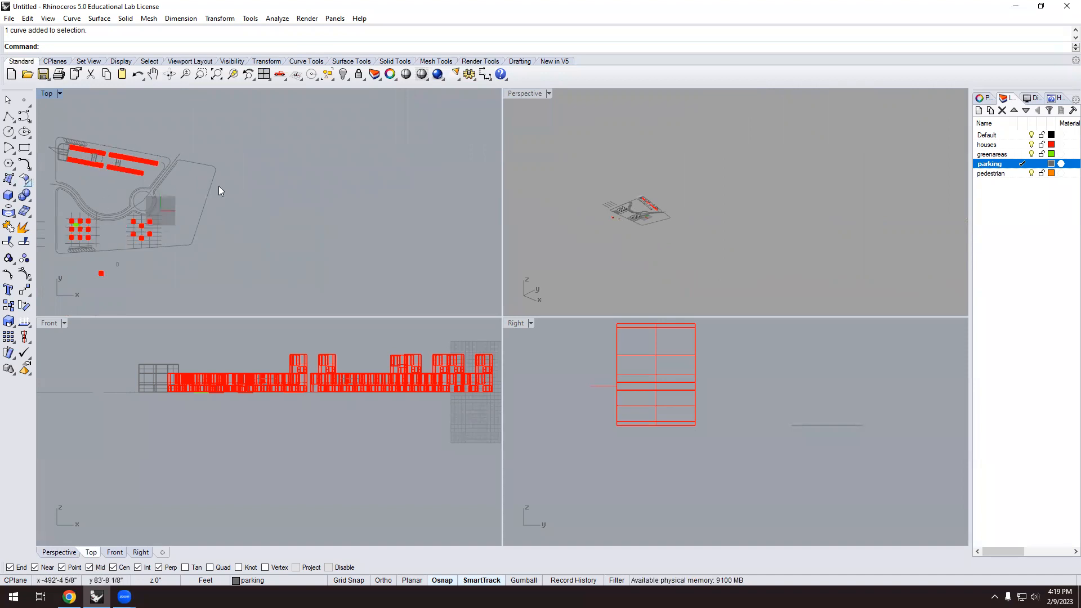
pyautogui.scroll(-2, 219, 186)
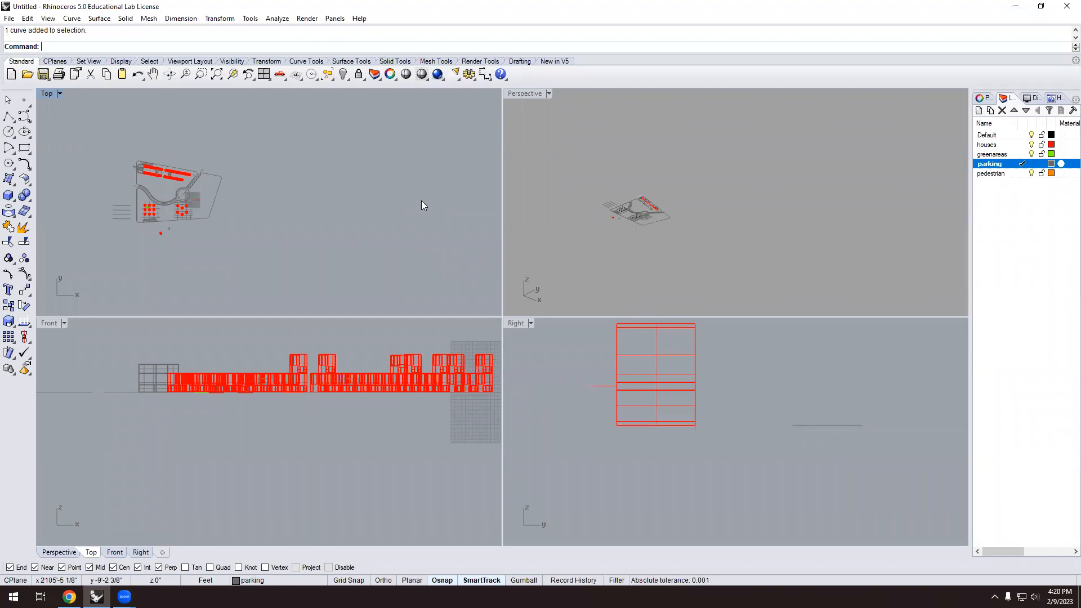
pyautogui.scroll(-2, 237, 203)
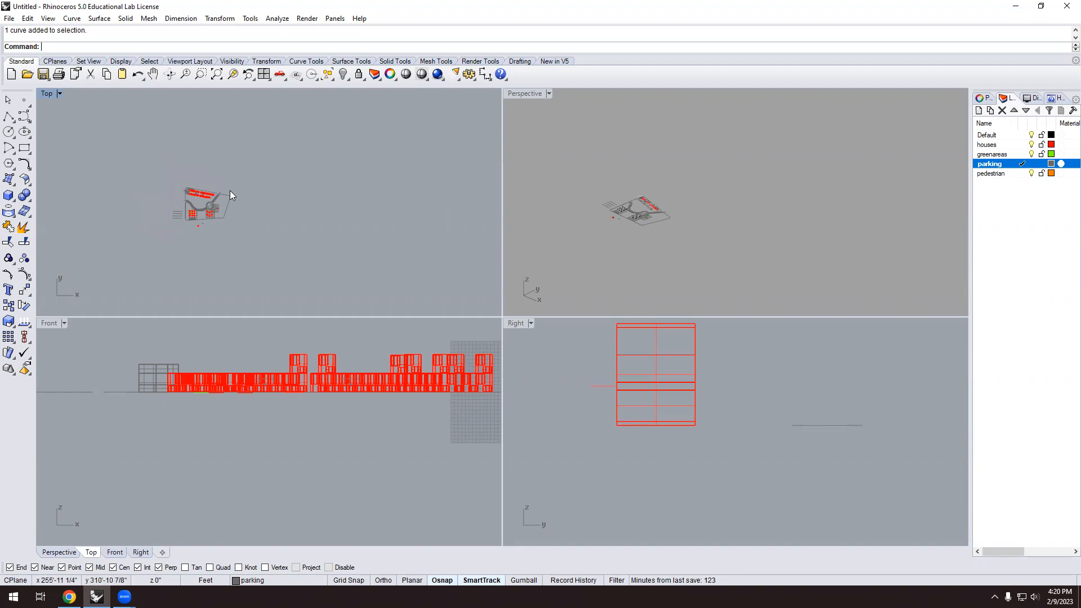
# Draw a 400-foot straight line to the right of the site.
pyautogui.click(12, 118)
pyautogui.click(14, 121)
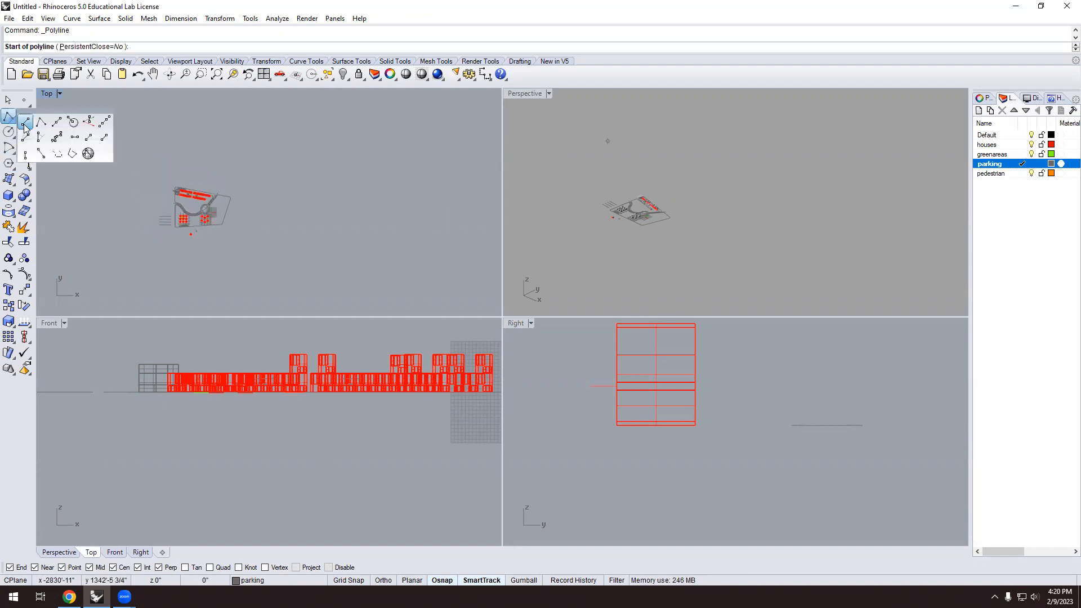
pyautogui.click(27, 122)
pyautogui.scroll(-1, 338, 237)
pyautogui.scroll(2, 362, 241)
pyautogui.click(362, 241)
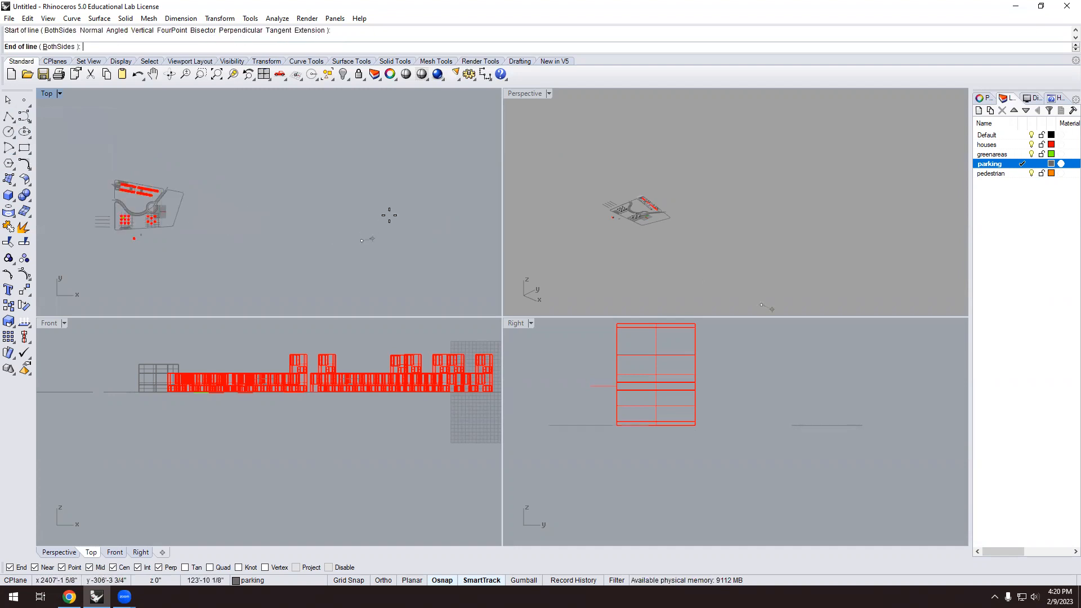
pyautogui.scroll(1, 389, 208)
pyautogui.write('400')
pyautogui.press('Return')
pyautogui.scroll(2, 338, 205)
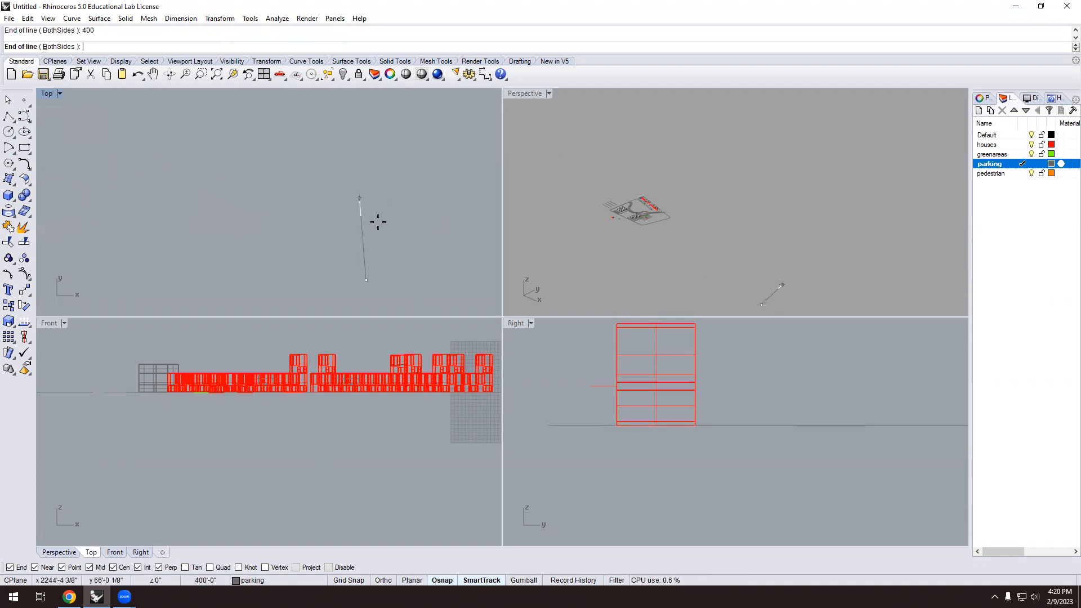
pyautogui.click(403, 194)
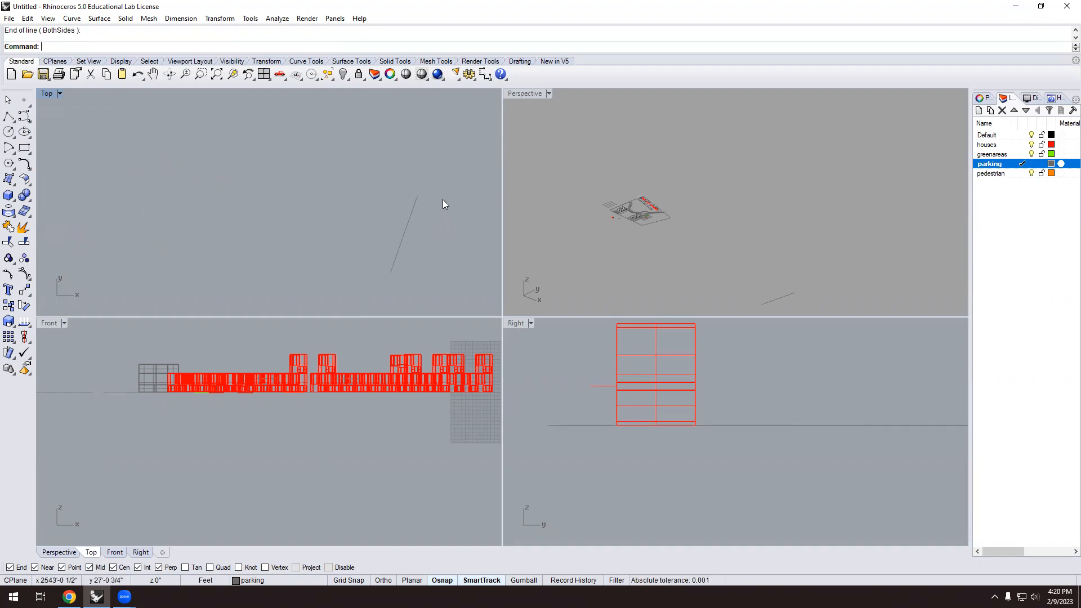
# Draw an 800-foot line starting from the first line's end.
pyautogui.press('Return')
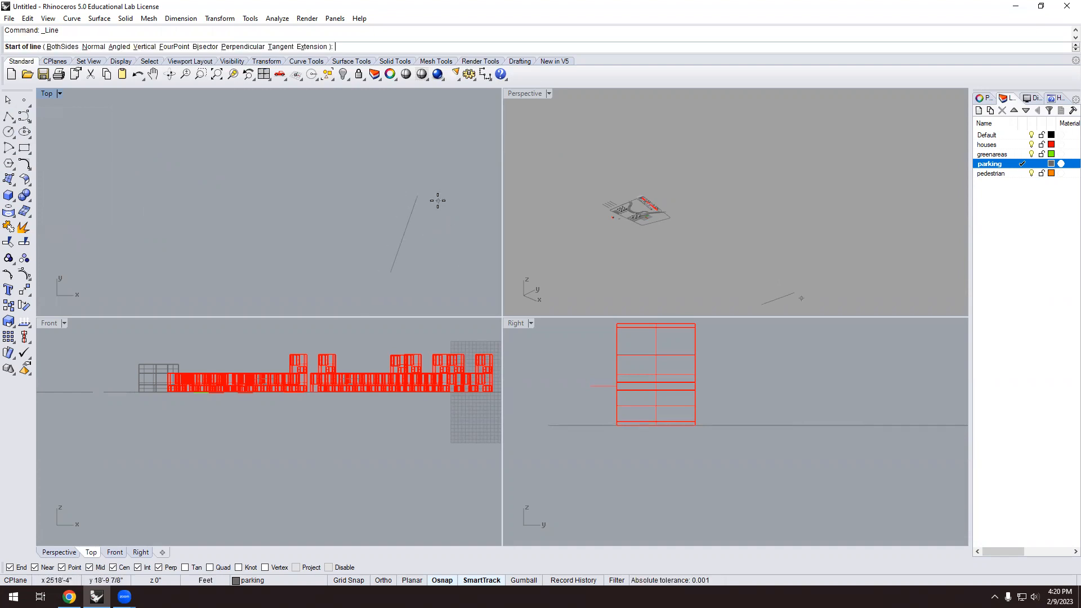
pyautogui.click(418, 196)
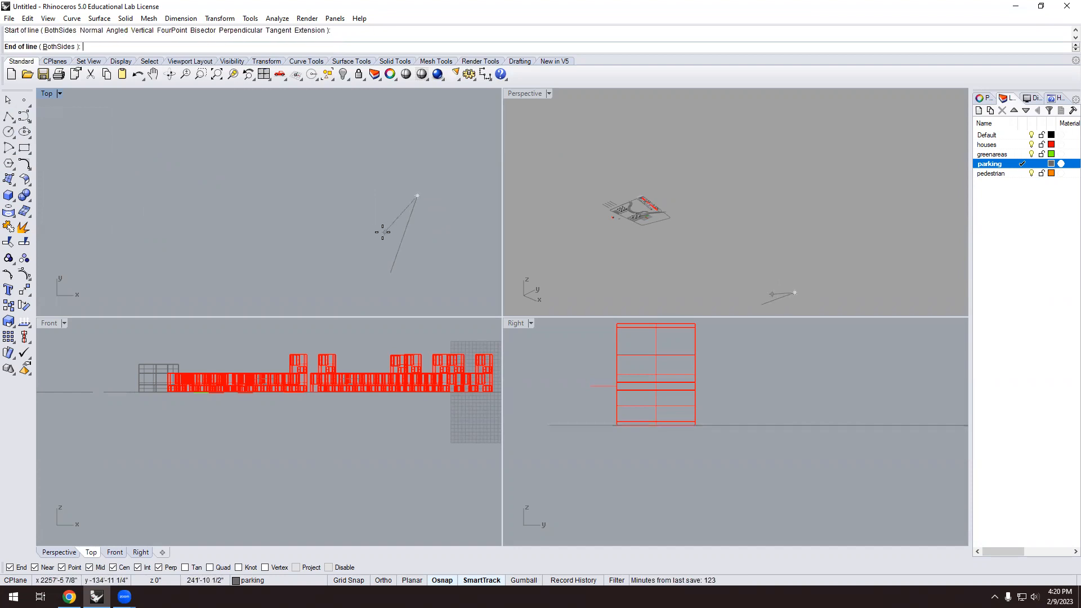
pyautogui.write('800')
pyautogui.press('Return')
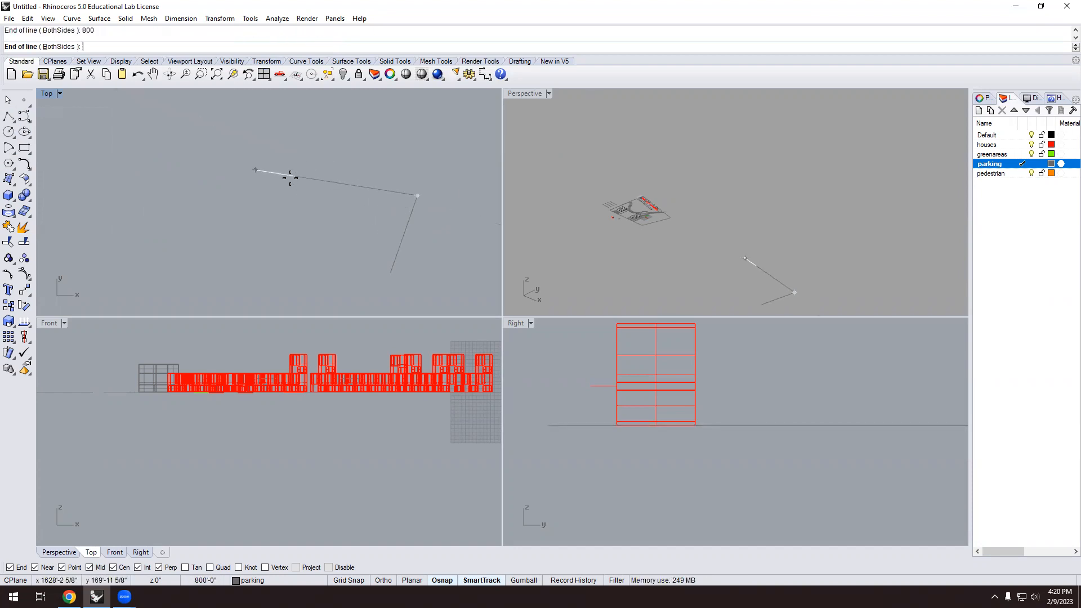
pyautogui.click(261, 171)
# Close the quadrilateral with two lines snapped to the existing line ends.
pyautogui.press('Return')
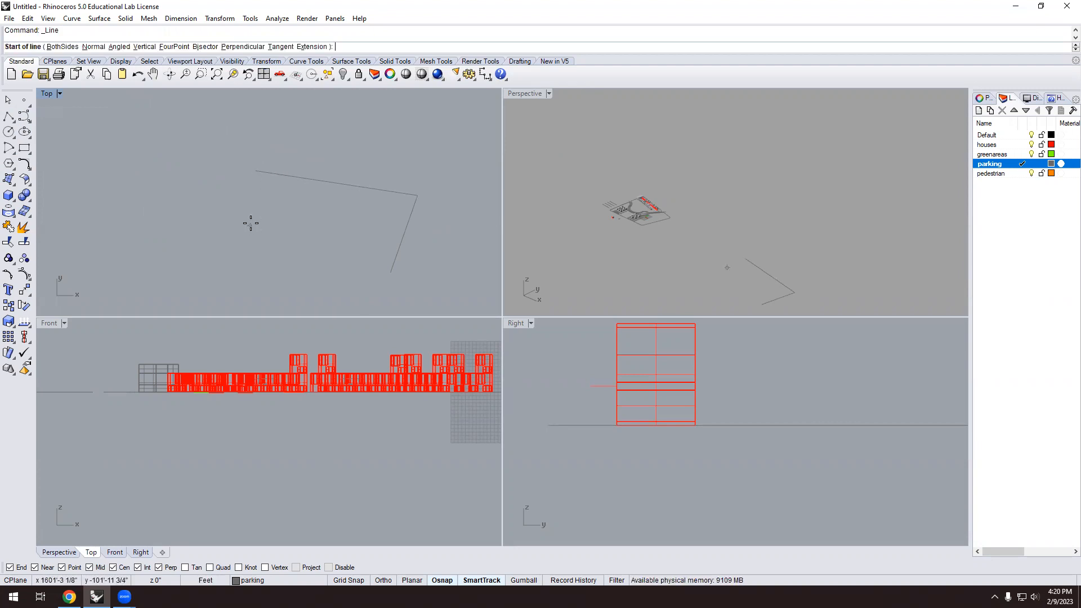
pyautogui.click(256, 171)
pyautogui.click(264, 278)
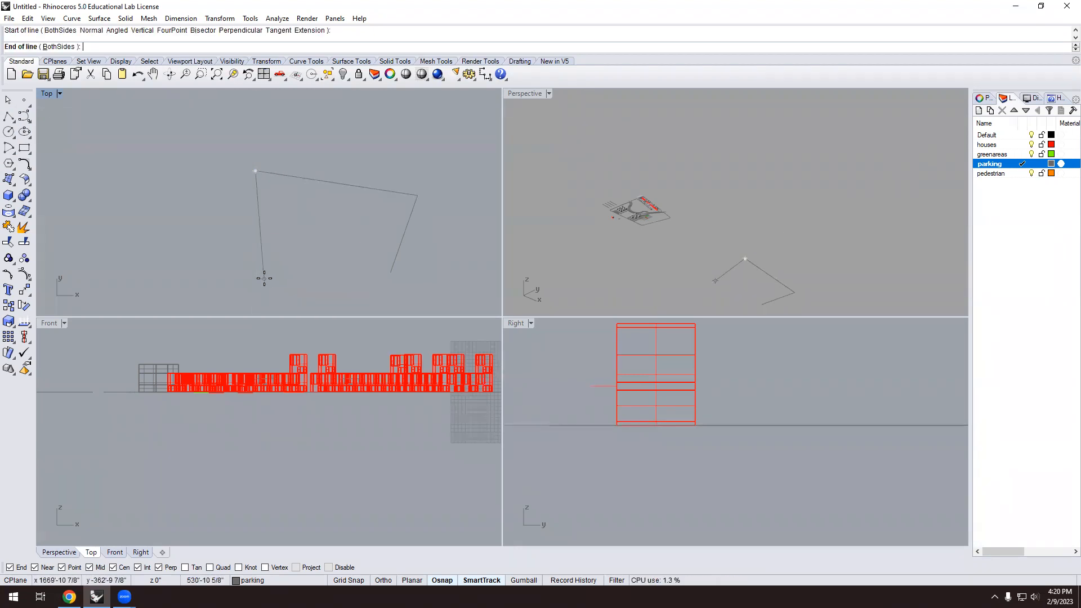
pyautogui.press('Return')
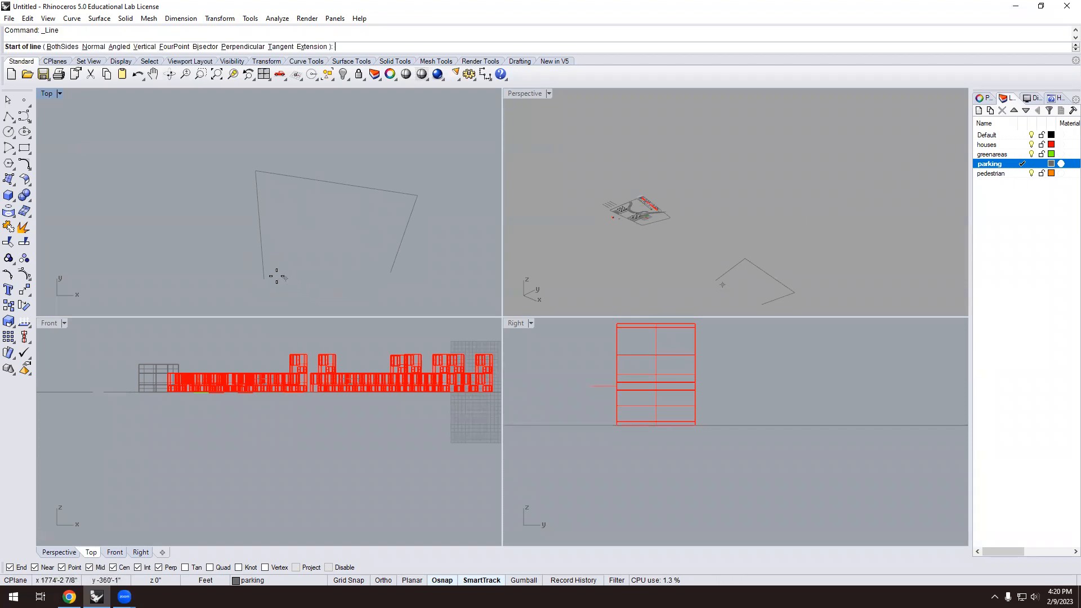
pyautogui.click(264, 279)
pyautogui.click(387, 272)
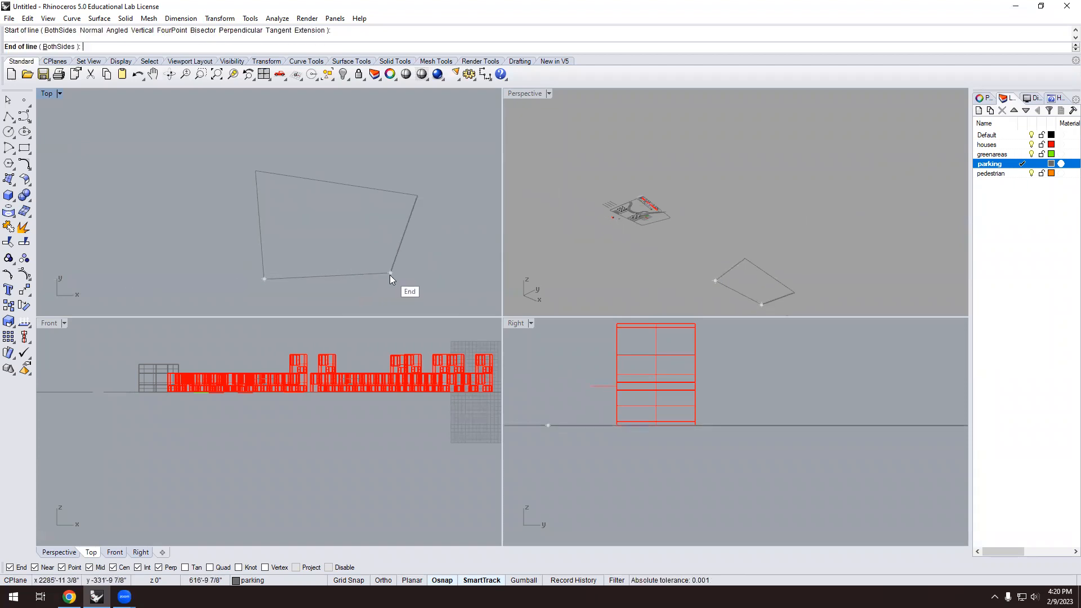
pyautogui.scroll(-5, 321, 238)
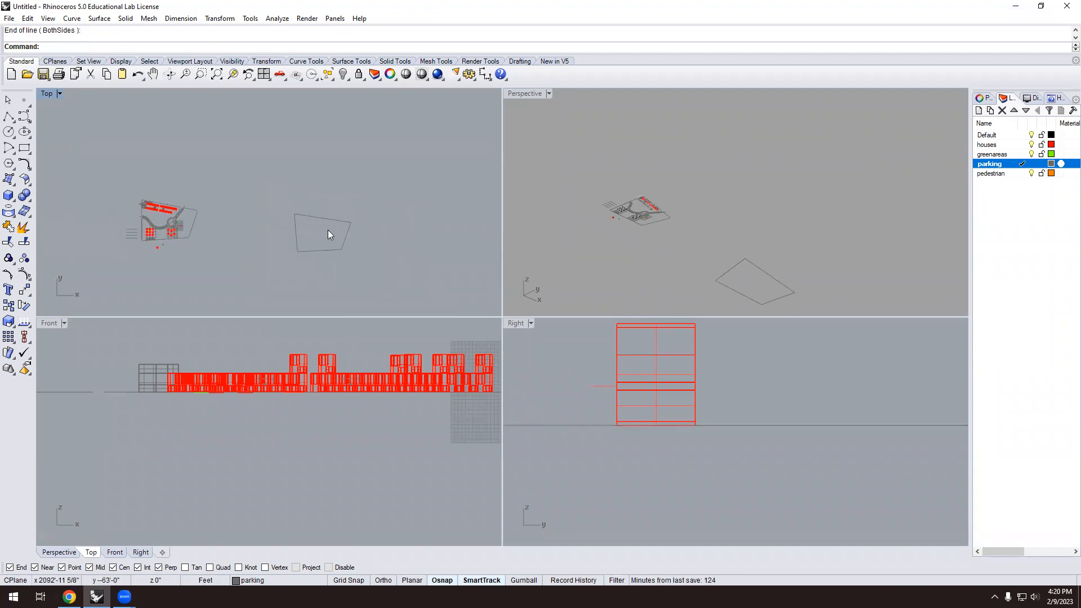
pyautogui.scroll(4, 332, 248)
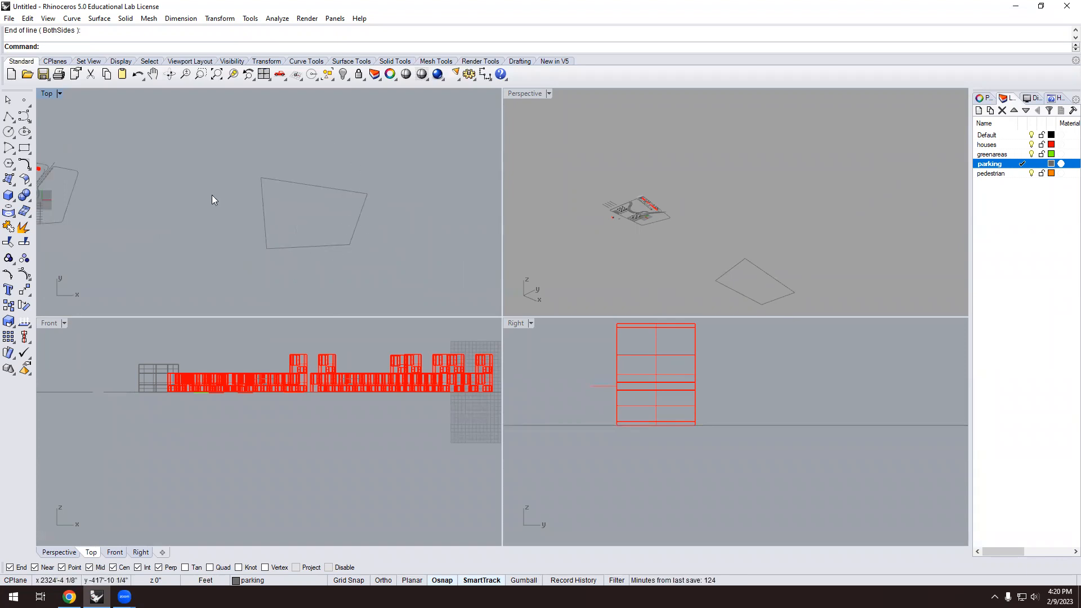
pyautogui.scroll(1, 347, 195)
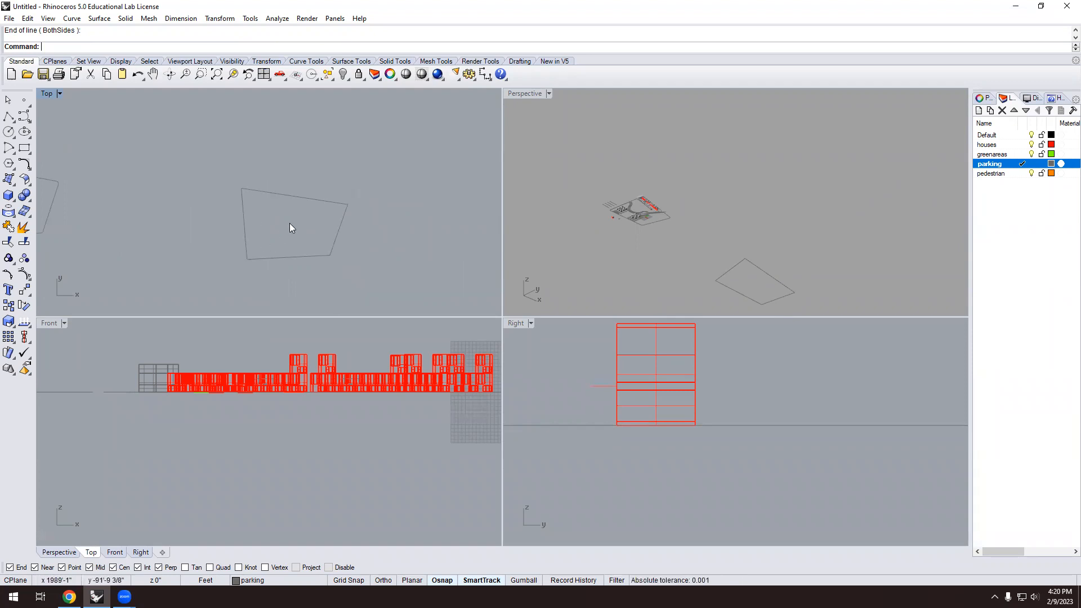
pyautogui.scroll(-8, 266, 218)
pyautogui.scroll(13, 141, 219)
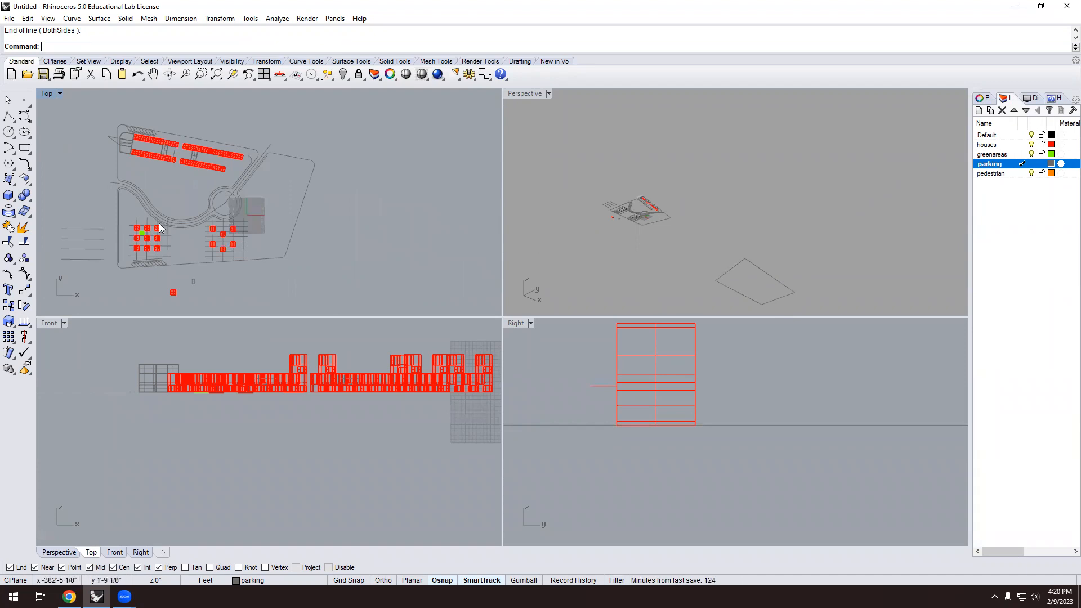
pyautogui.scroll(6, 190, 228)
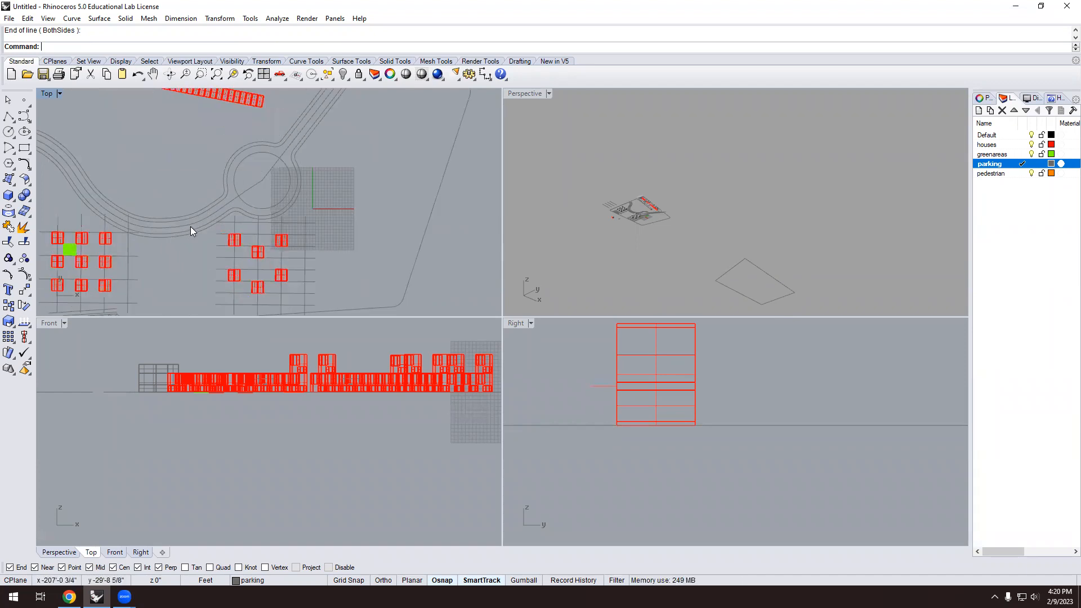
pyautogui.scroll(2, 190, 227)
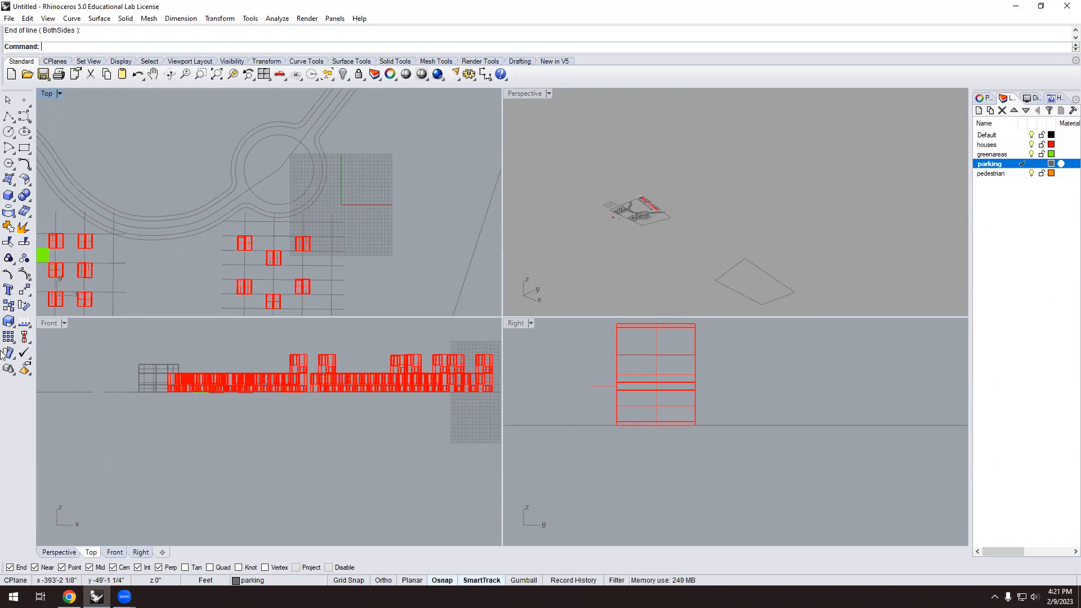
# Bring Chrome's standard parking space dimensions article to the front.
pyautogui.click(69, 596)
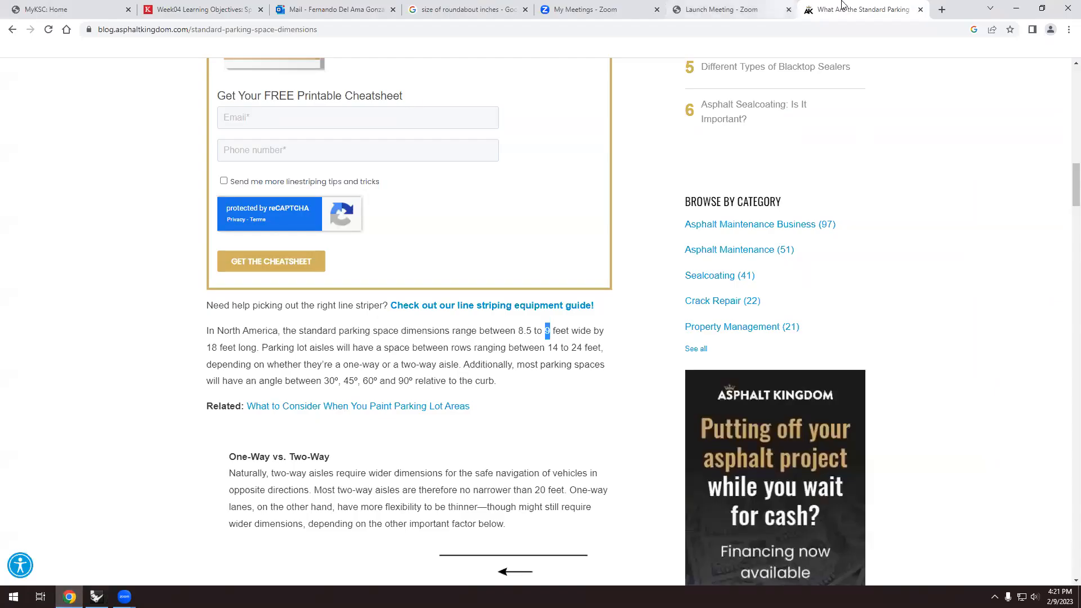
# Search 'size of double lane road', highlight the 10 feet lane width, and return to Rhino.
pyautogui.click(340, 27)
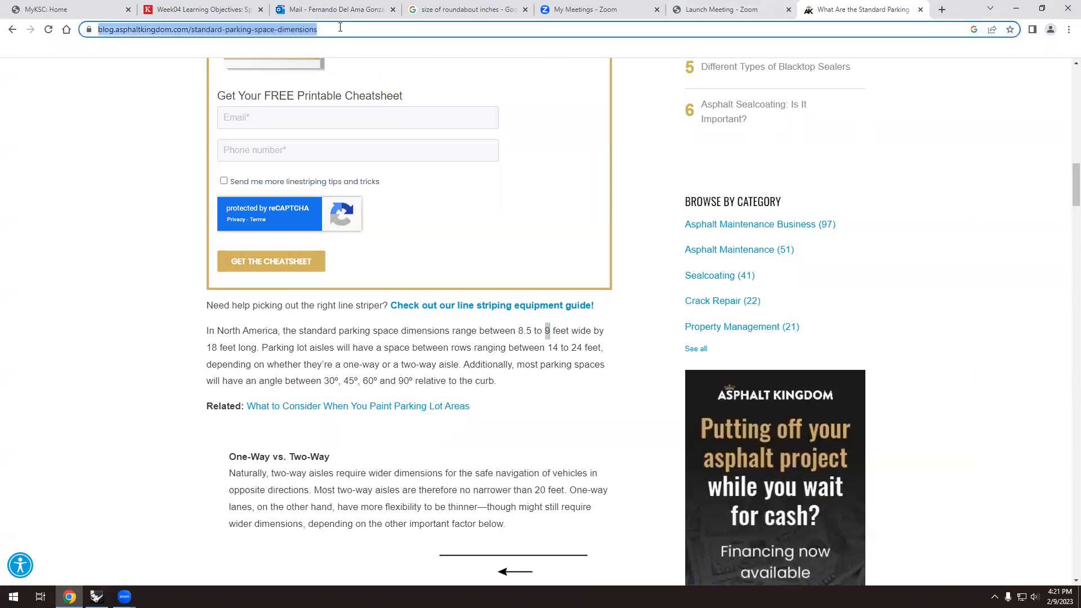
pyautogui.write('size of ')
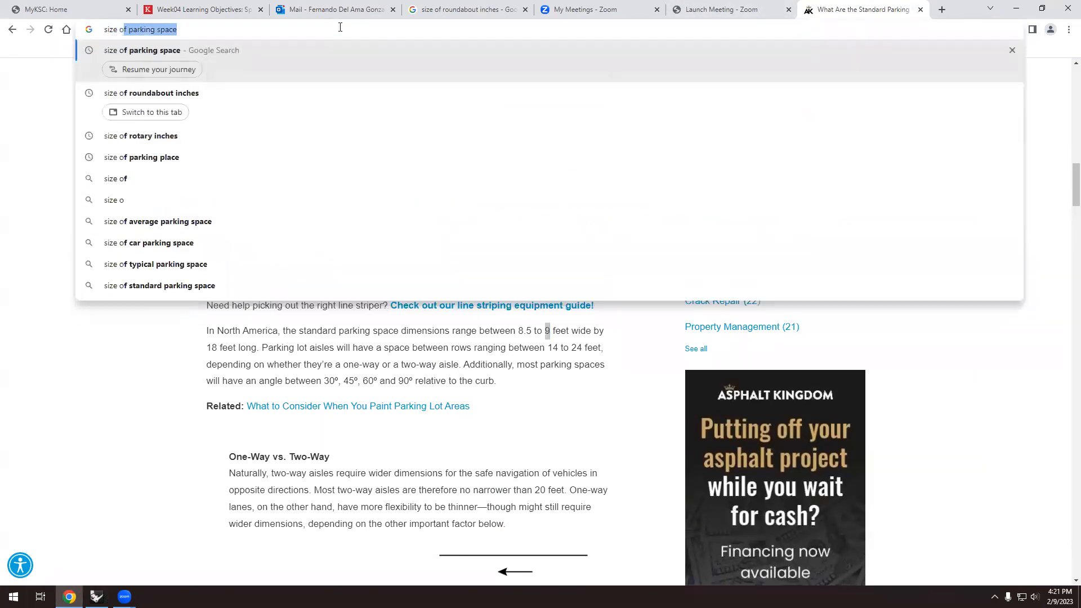
pyautogui.write('doub')
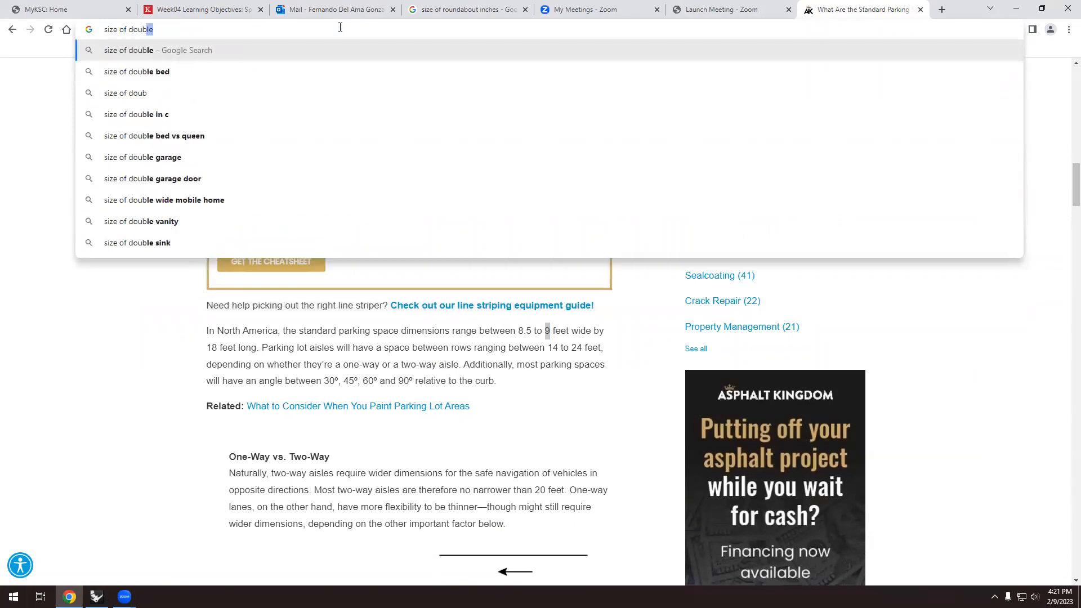
pyautogui.write('le lane ra')
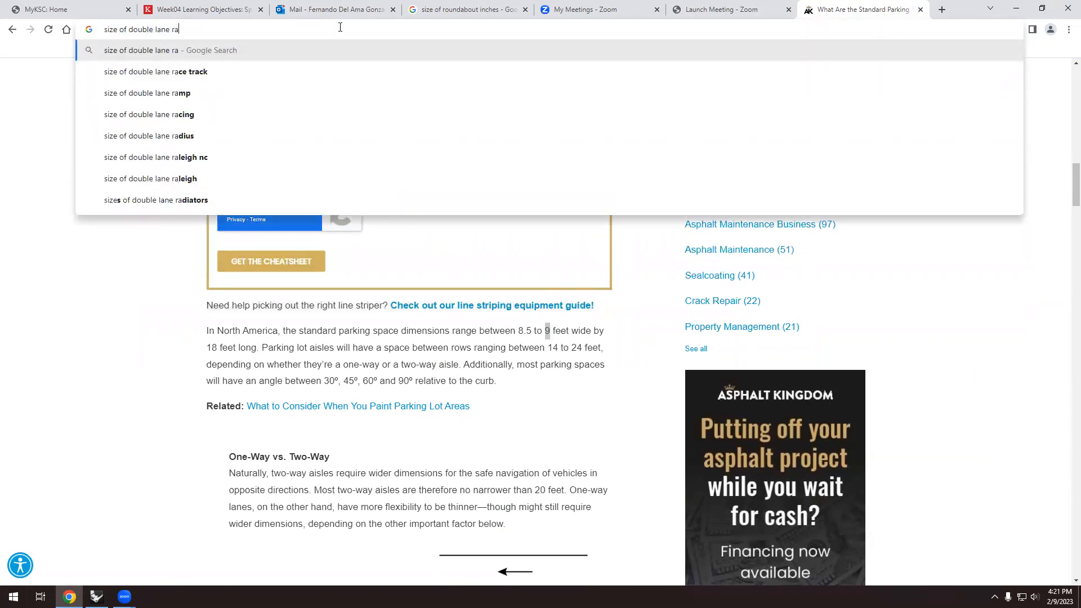
pyautogui.press('BackSpace')
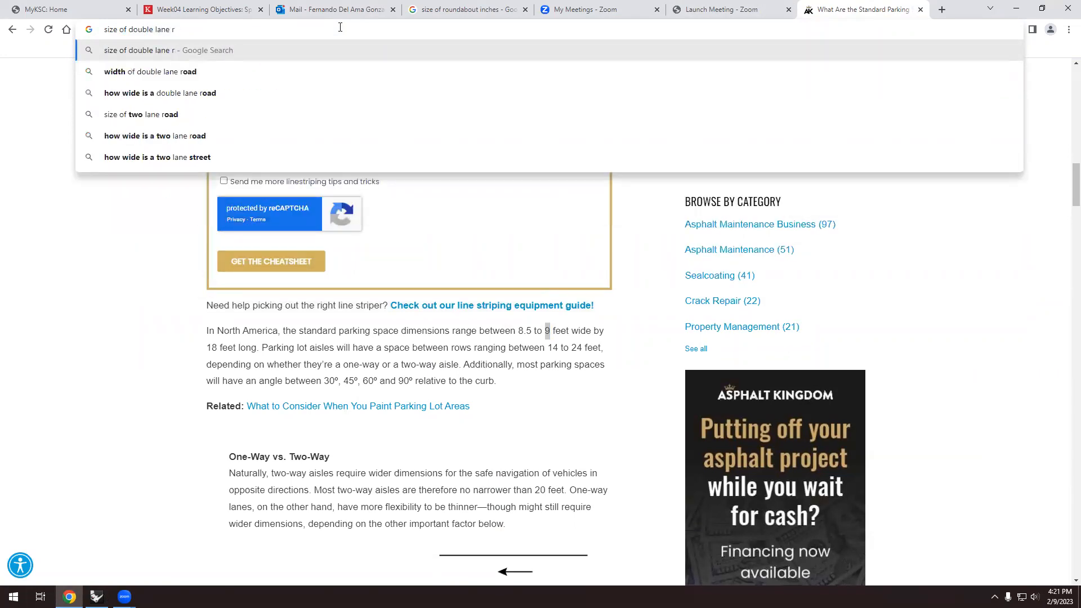
pyautogui.press('BackSpace')
pyautogui.write('road')
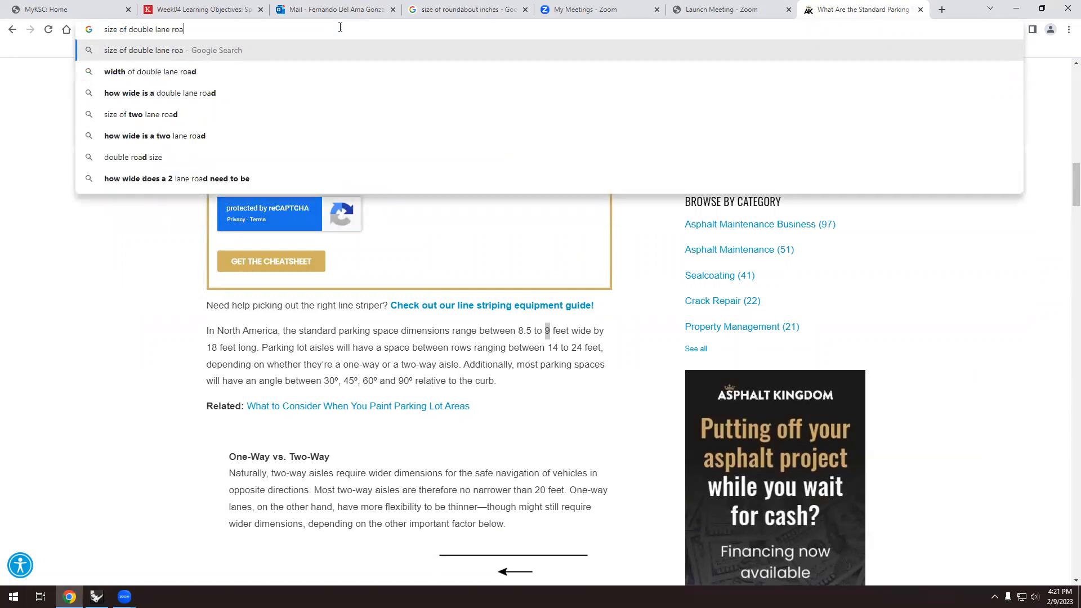
pyautogui.press('Return')
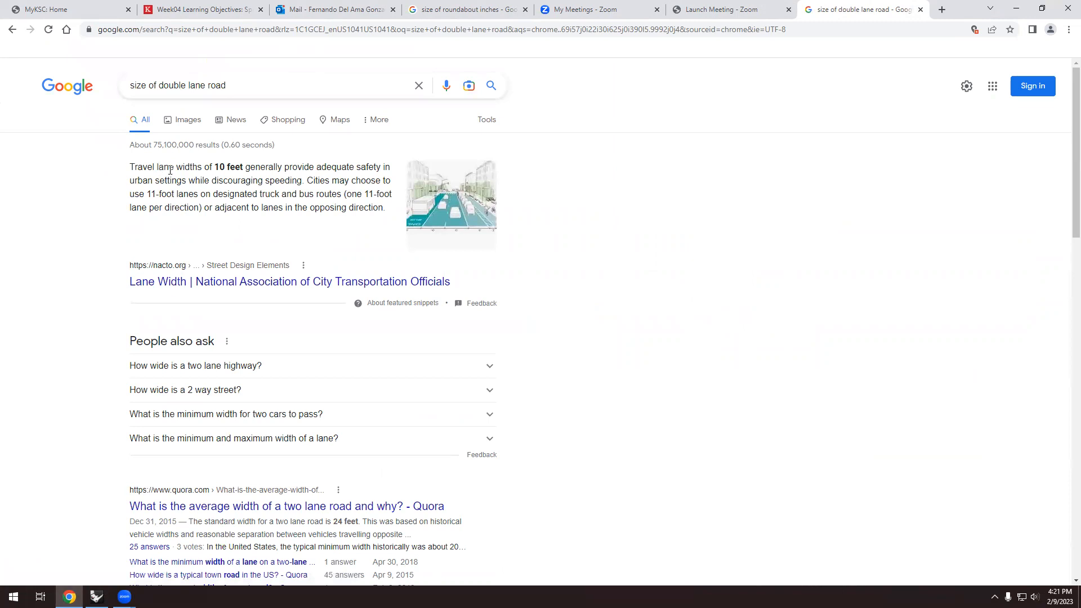
pyautogui.moveTo(216, 167); pyautogui.dragTo(239, 167)
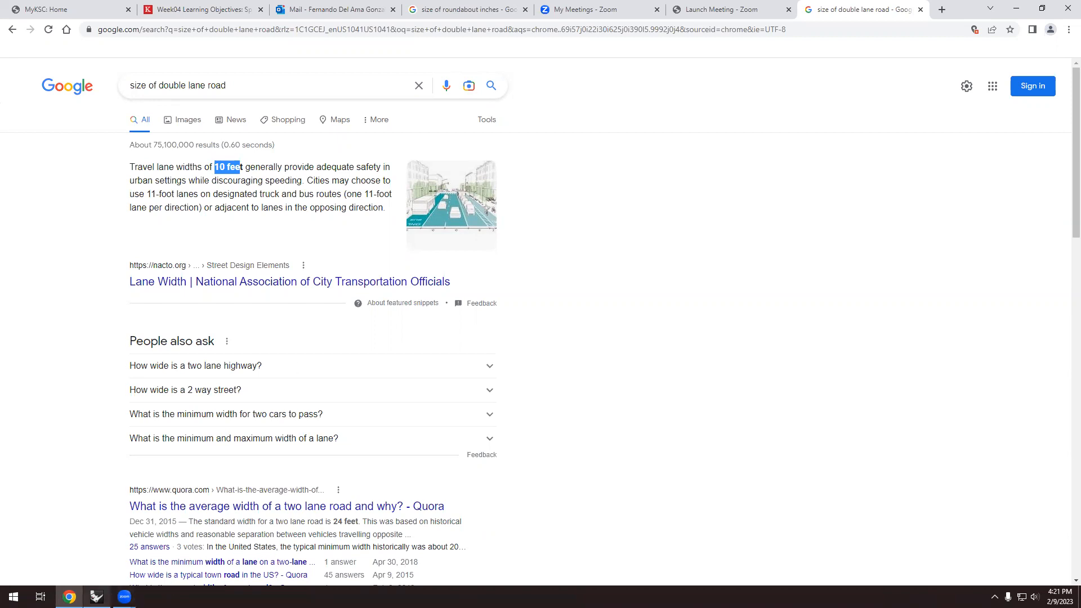
pyautogui.moveTo(70, 597)
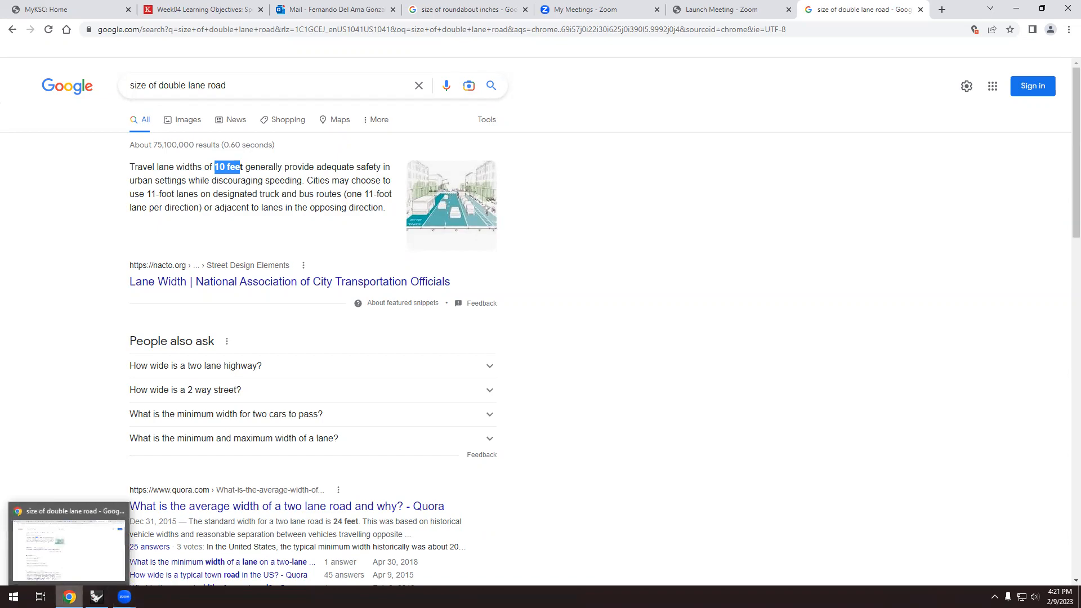
pyautogui.click(96, 597)
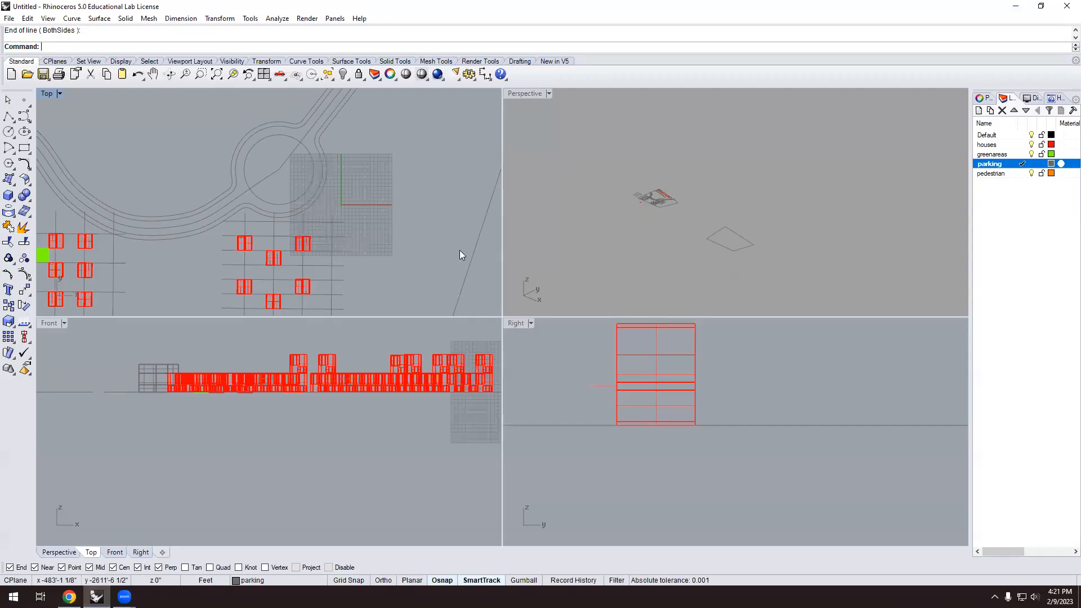
pyautogui.scroll(-2, 694, 231)
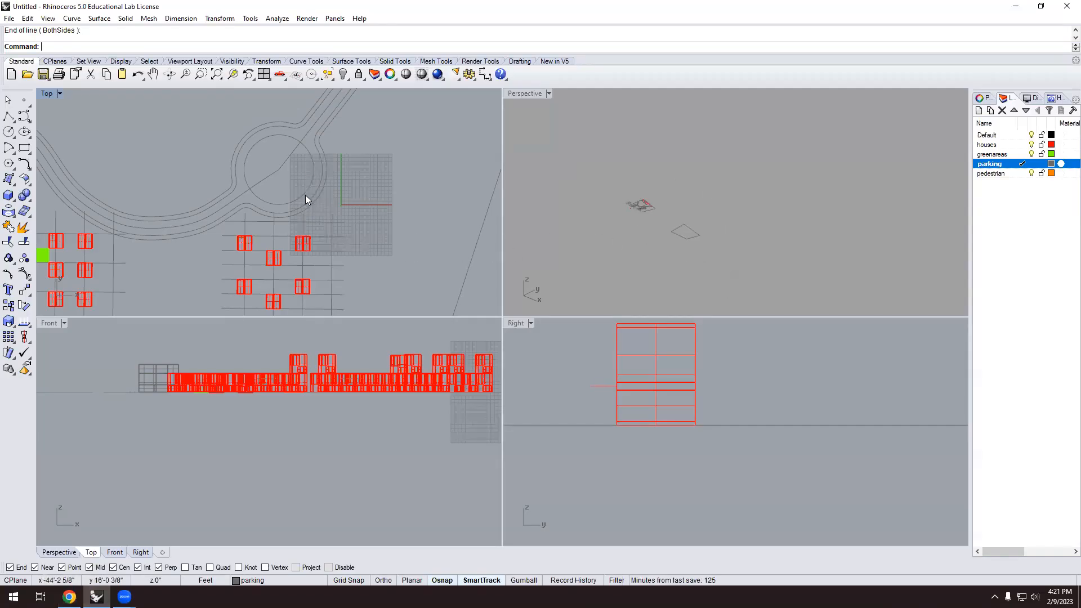
pyautogui.scroll(-15, 237, 191)
pyautogui.scroll(8, 439, 217)
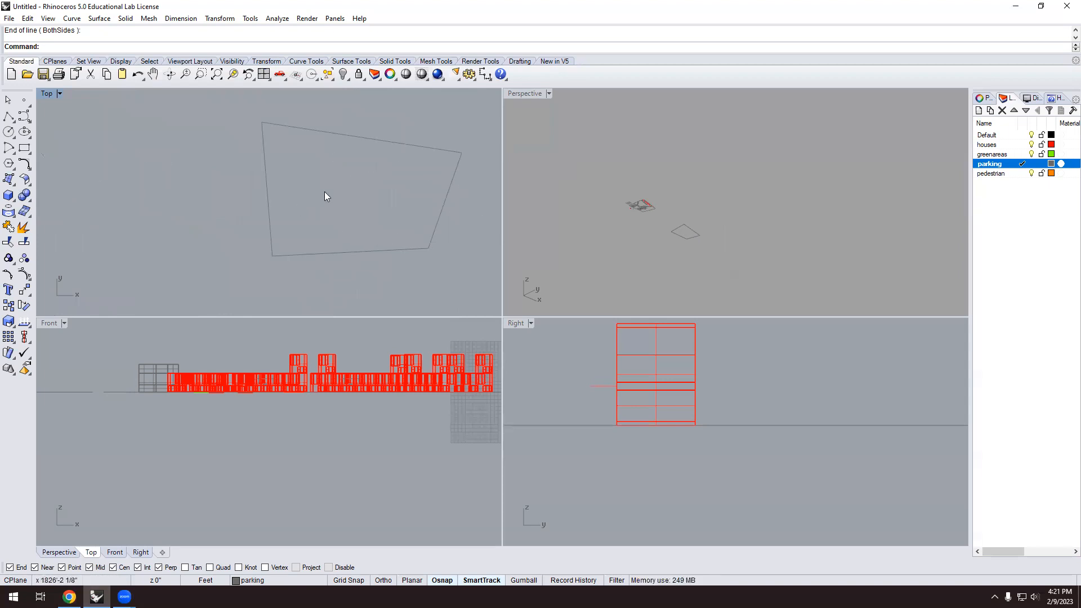
pyautogui.scroll(-3, 107, 235)
pyautogui.scroll(4, 199, 221)
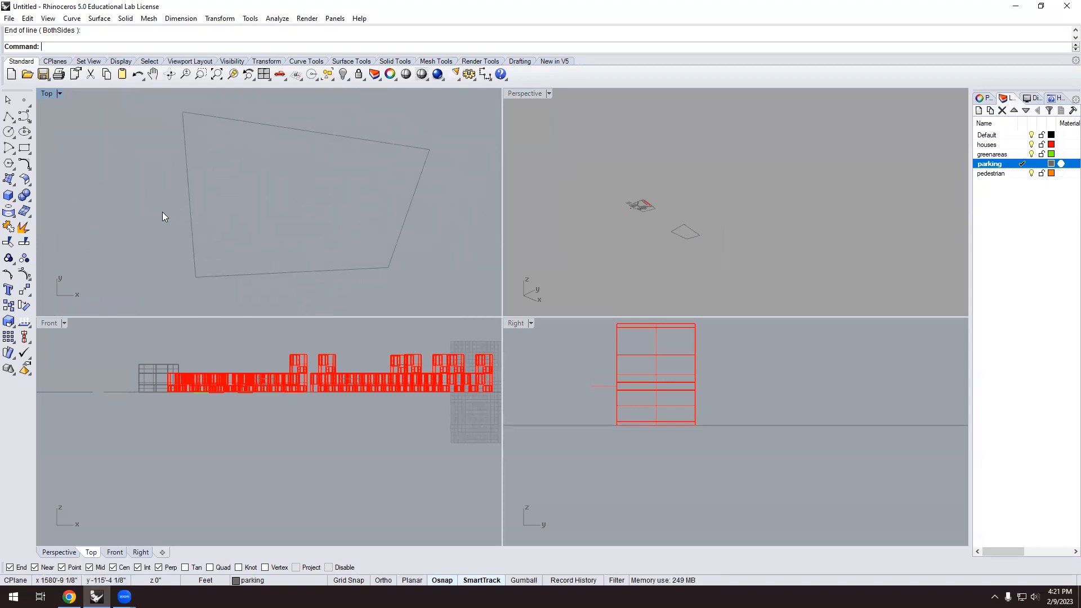
pyautogui.scroll(-3, 208, 187)
pyautogui.scroll(5, 217, 197)
pyautogui.scroll(2, 222, 209)
pyautogui.scroll(2, 222, 210)
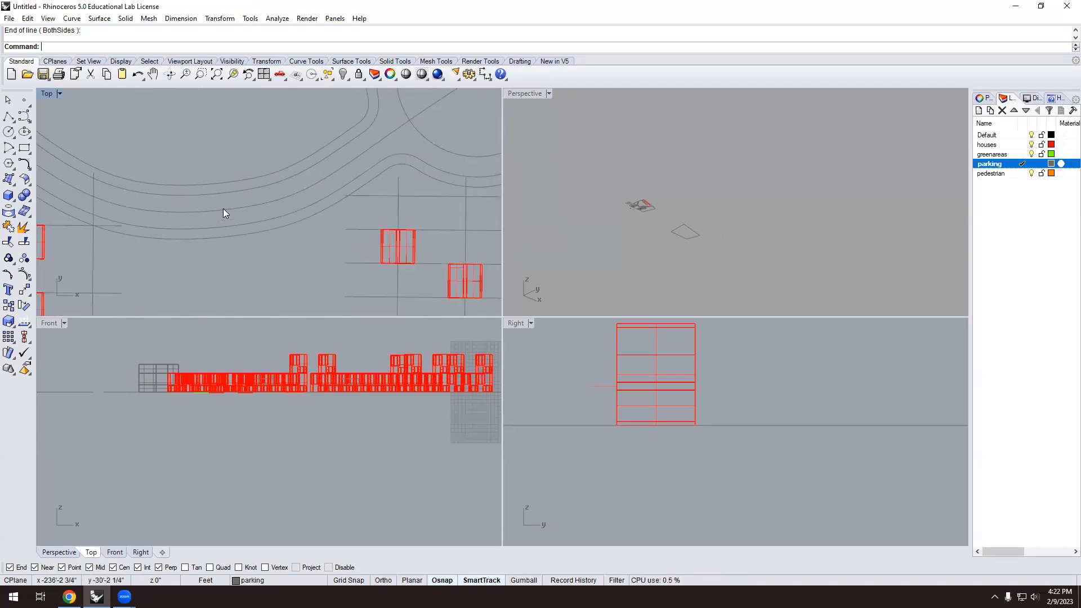
pyautogui.scroll(2, 222, 192)
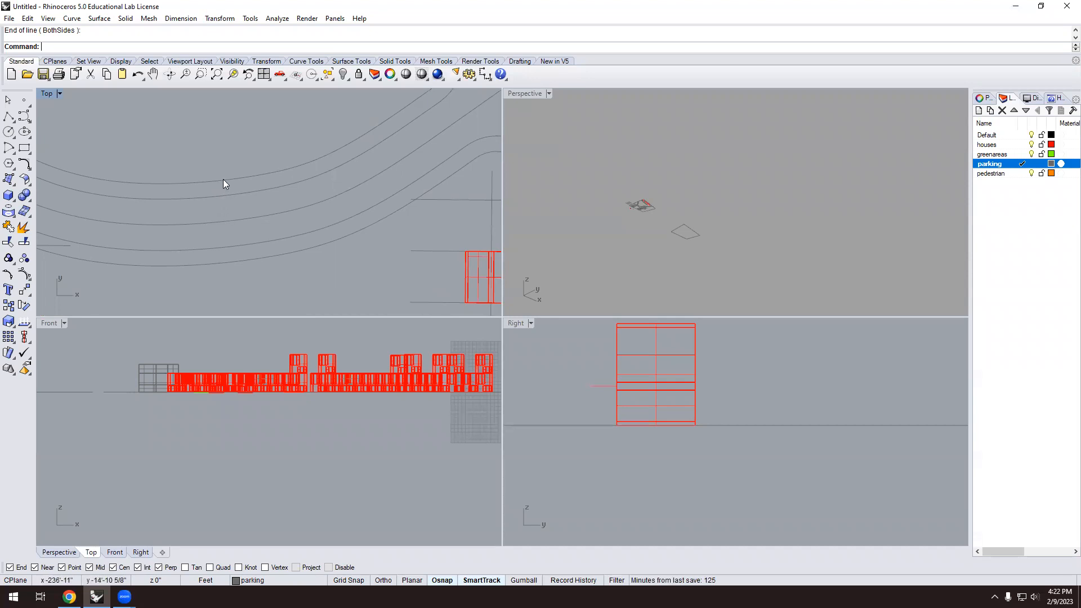
pyautogui.scroll(-2, 189, 219)
pyautogui.scroll(-5, 271, 216)
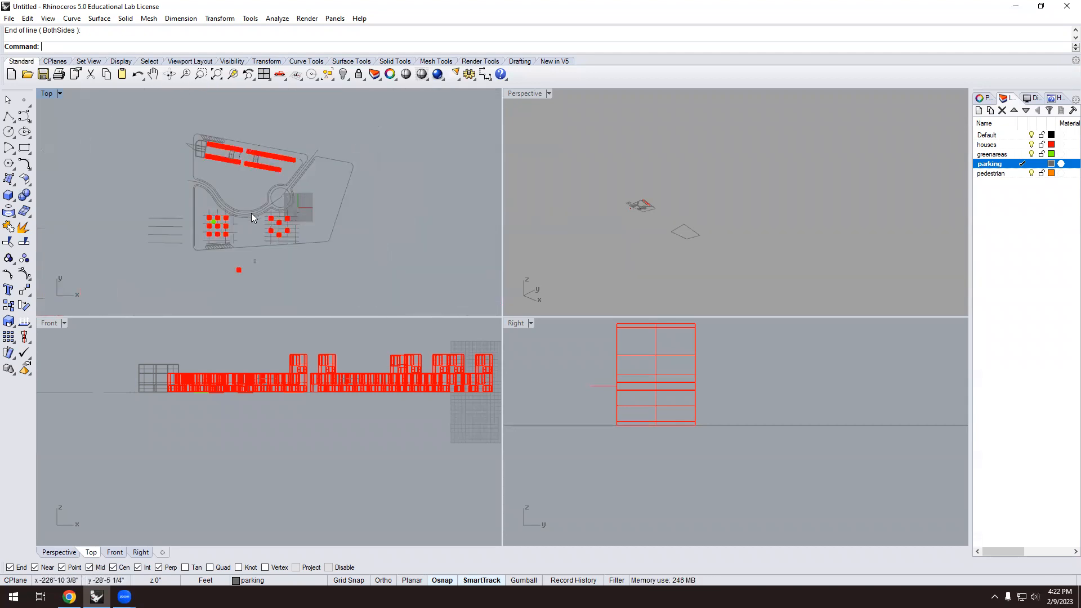
pyautogui.scroll(1, 469, 227)
pyautogui.scroll(3, 402, 220)
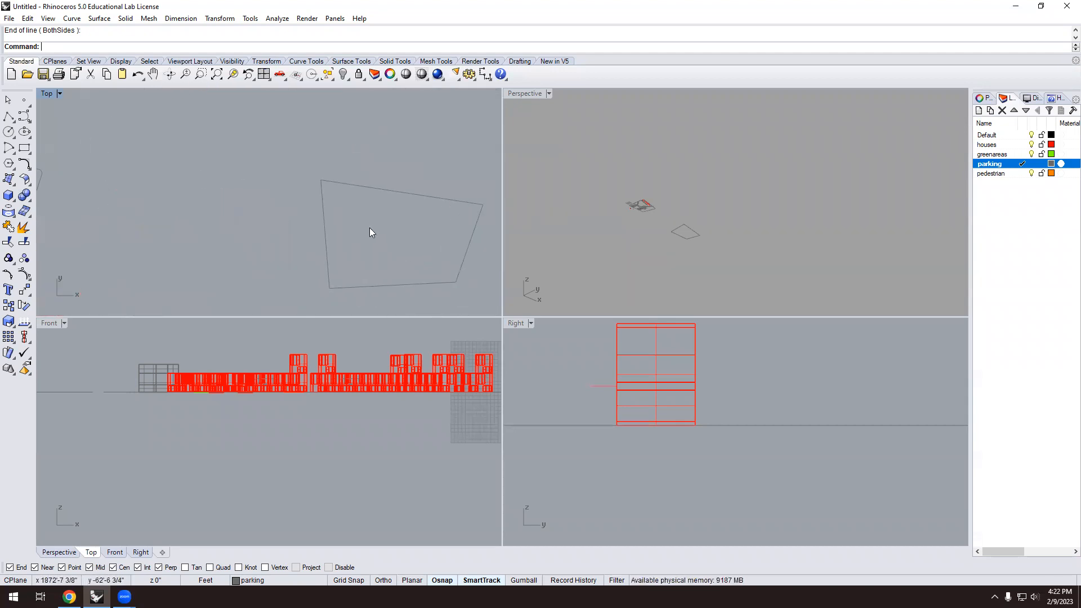
# Draw a six-point control point curve sweeping across the quadrilateral as the road.
pyautogui.click(25, 117)
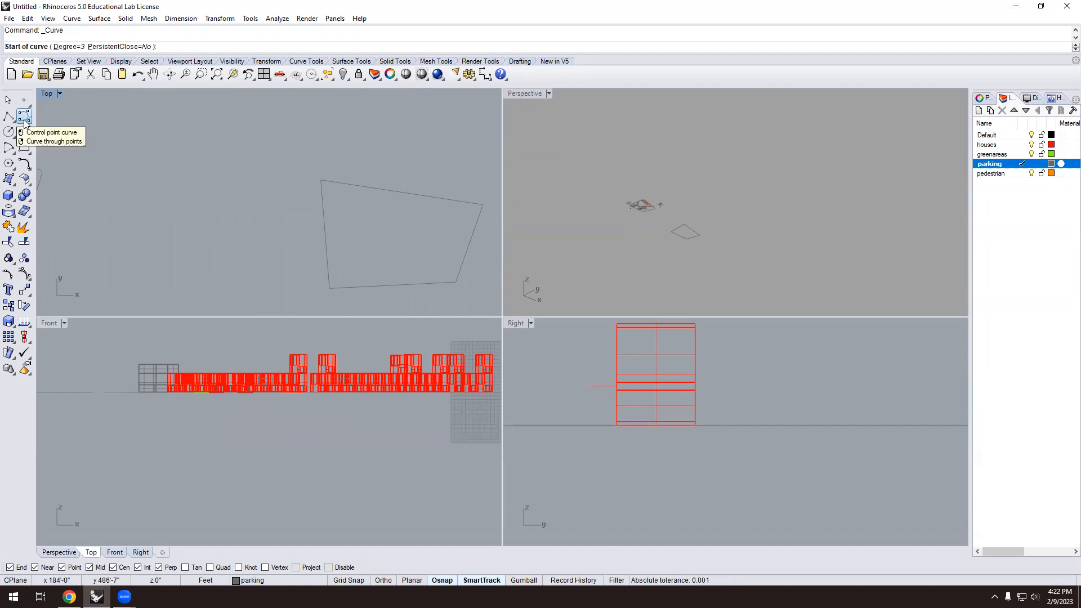
pyautogui.scroll(1, 290, 209)
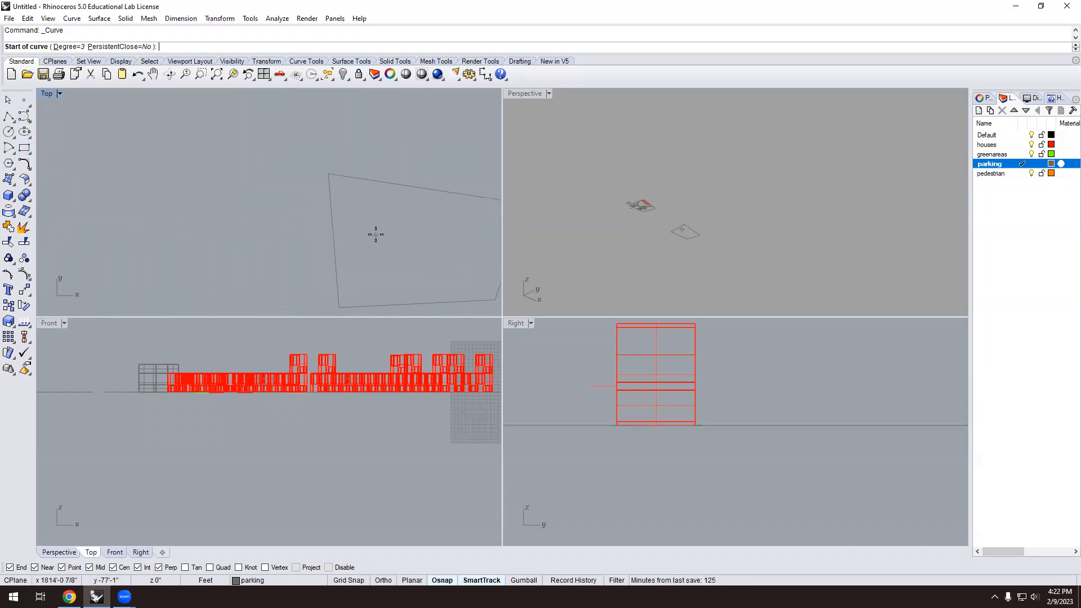
pyautogui.click(298, 224)
pyautogui.click(345, 242)
pyautogui.click(363, 254)
pyautogui.click(382, 263)
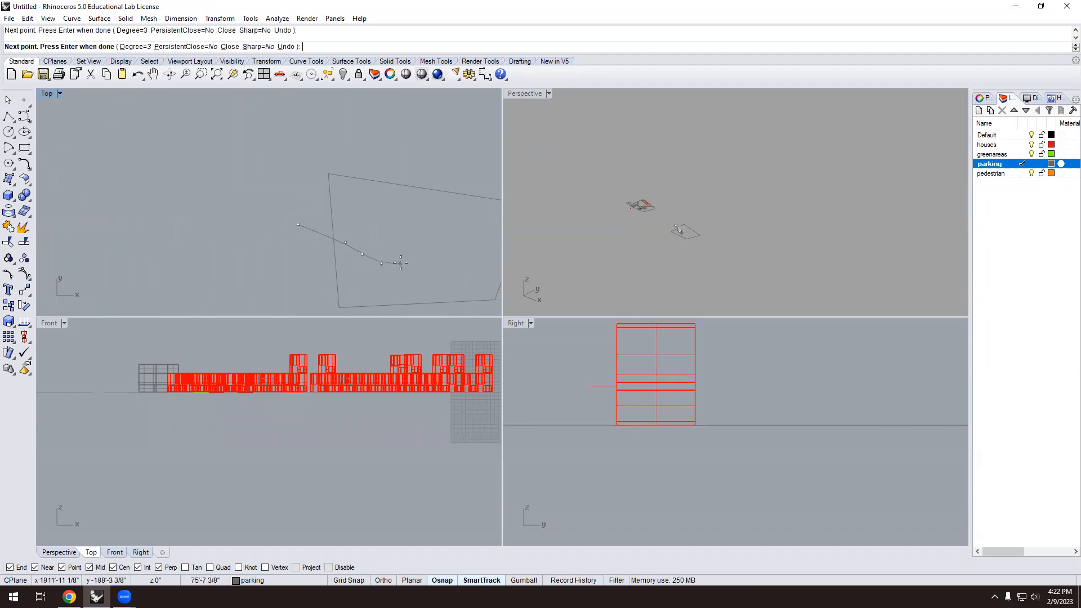
pyautogui.click(411, 260)
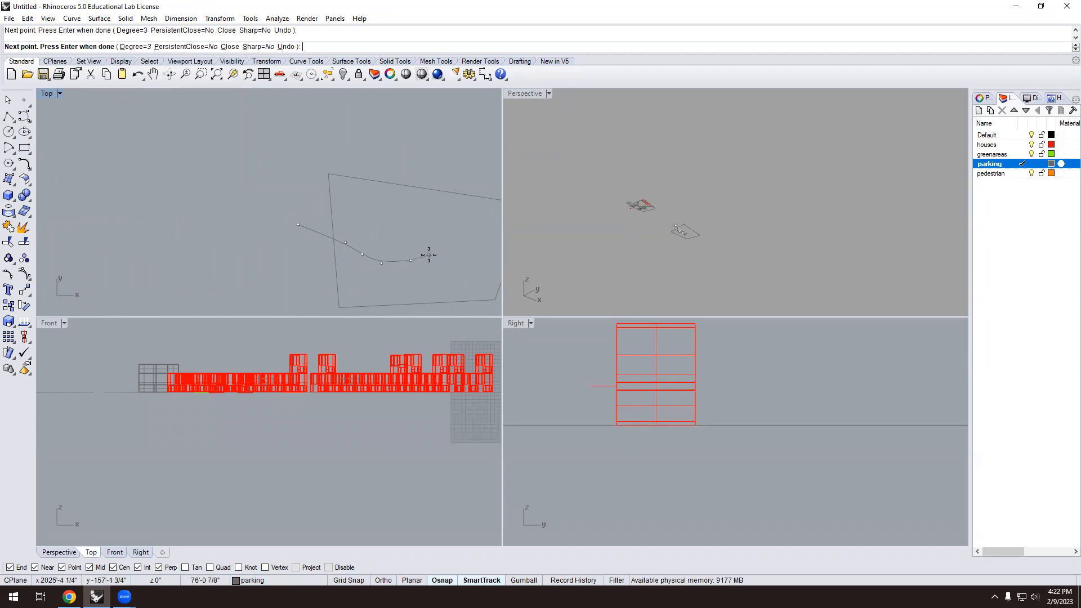
pyautogui.click(444, 244)
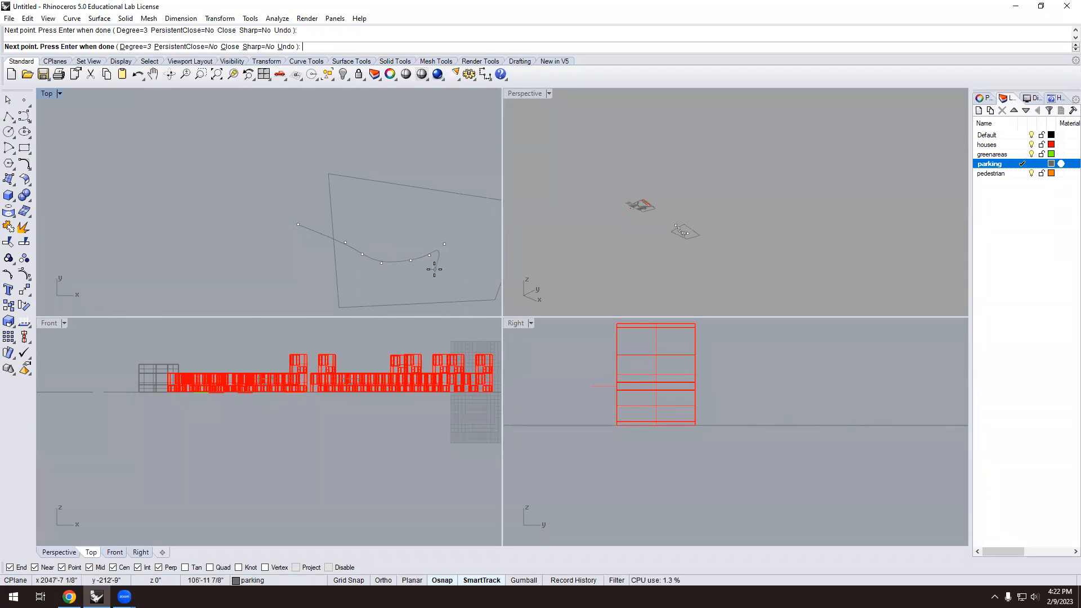
pyautogui.rightClick(434, 269)
# Draw an S-shaped test curve in empty space left of the site.
pyautogui.moveTo(432, 300); pyautogui.dragTo(391, 274, button='right')
pyautogui.scroll(2, 391, 274)
pyautogui.scroll(-4, 308, 245)
pyautogui.click(24, 117)
pyautogui.click(102, 154)
pyautogui.click(104, 183)
pyautogui.click(115, 190)
pyautogui.click(127, 186)
pyautogui.click(131, 168)
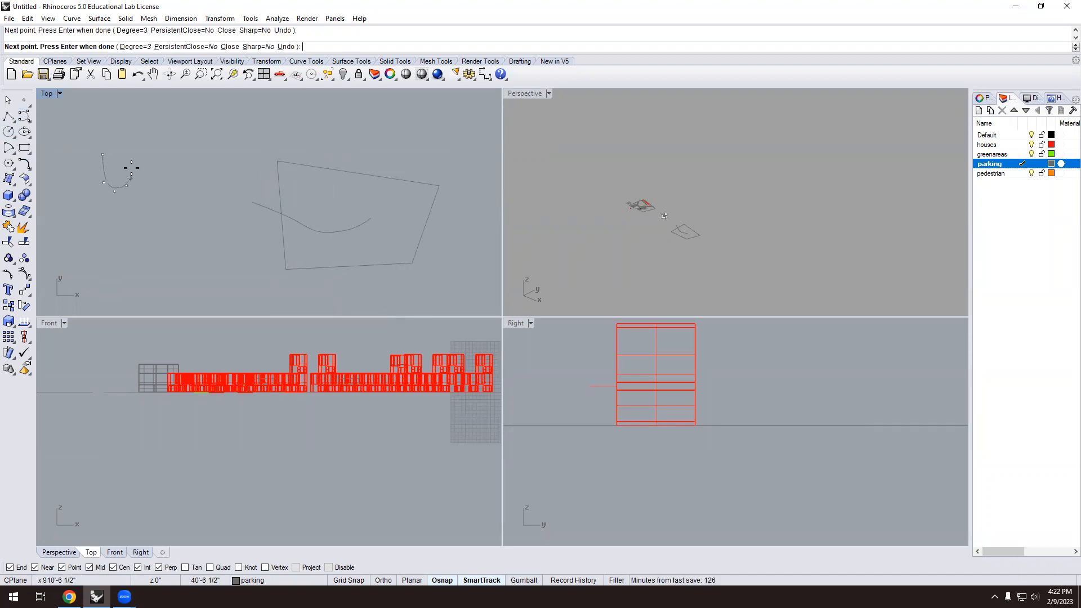
pyautogui.click(122, 141)
pyautogui.click(146, 135)
pyautogui.click(167, 146)
pyautogui.click(167, 161)
pyautogui.click(160, 174)
pyautogui.click(153, 187)
pyautogui.click(155, 200)
pyautogui.click(166, 207)
pyautogui.click(174, 207)
pyautogui.click(183, 199)
pyautogui.click(188, 178)
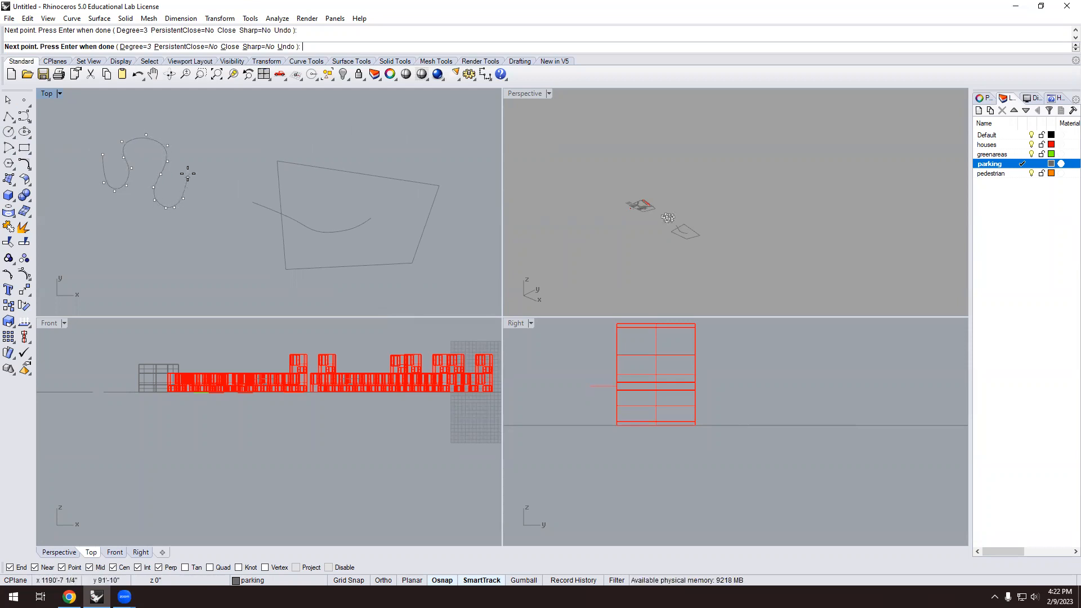
pyautogui.press('Return')
# Delete the test squiggle, then select and deselect the road curve.
pyautogui.scroll(2, 172, 204)
pyautogui.click(178, 207)
pyautogui.scroll(-2, 195, 190)
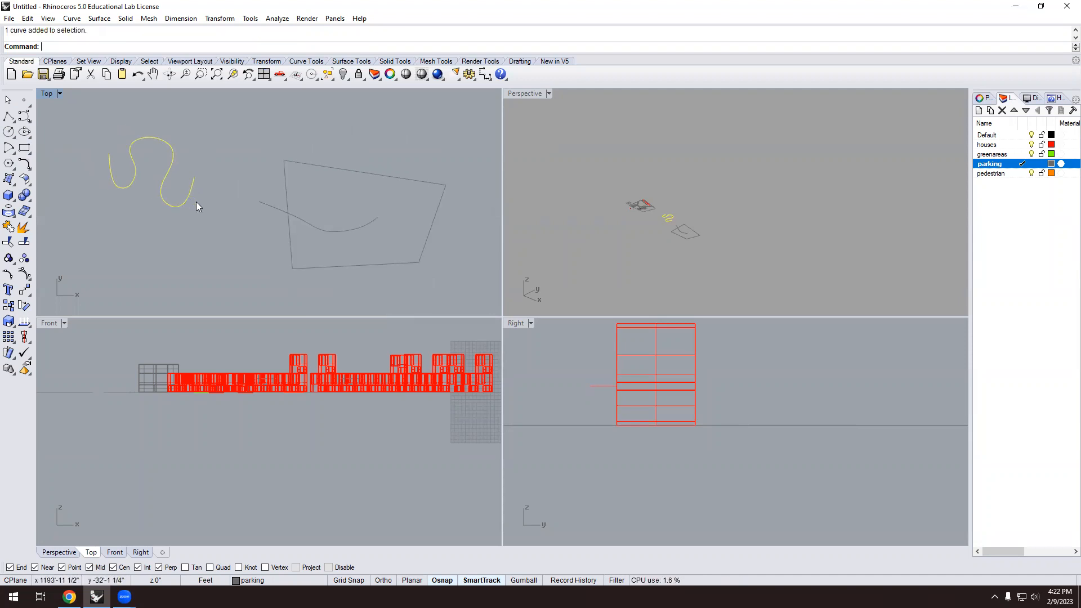
pyautogui.press('Delete')
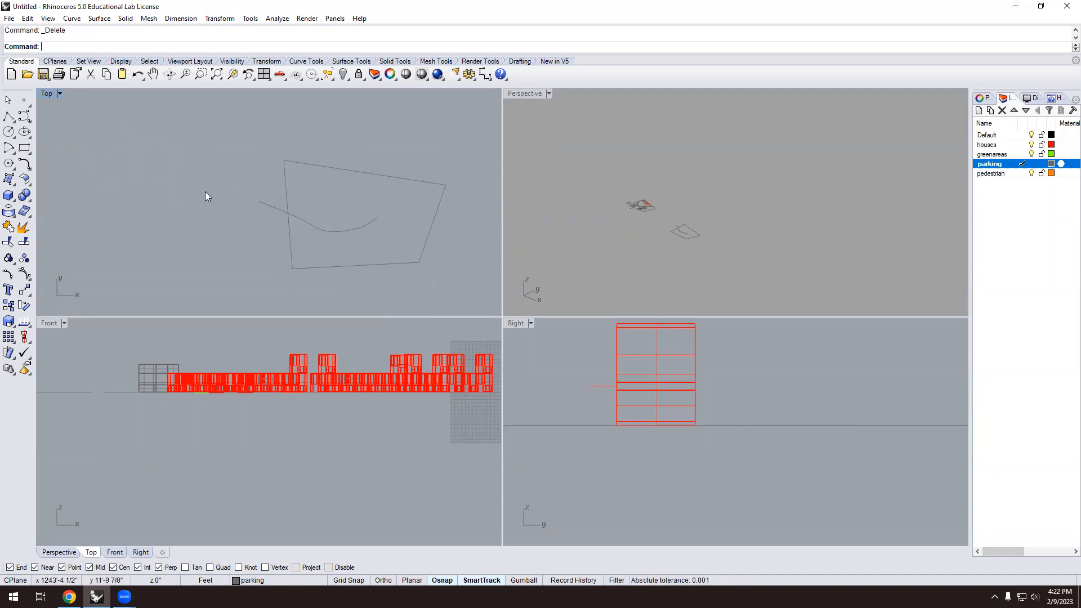
pyautogui.scroll(3, 342, 241)
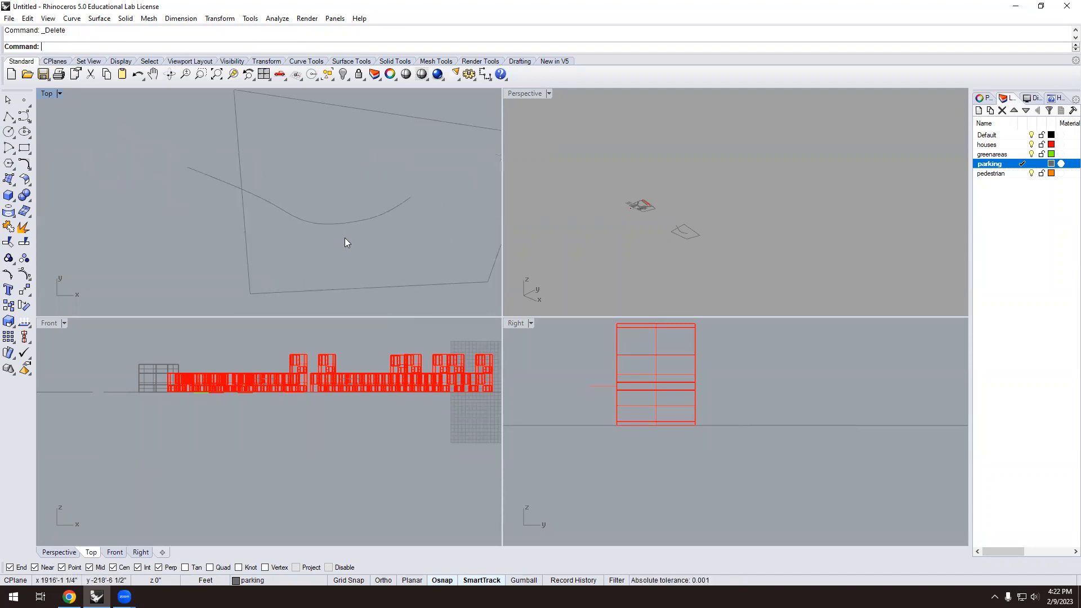
pyautogui.click(292, 215)
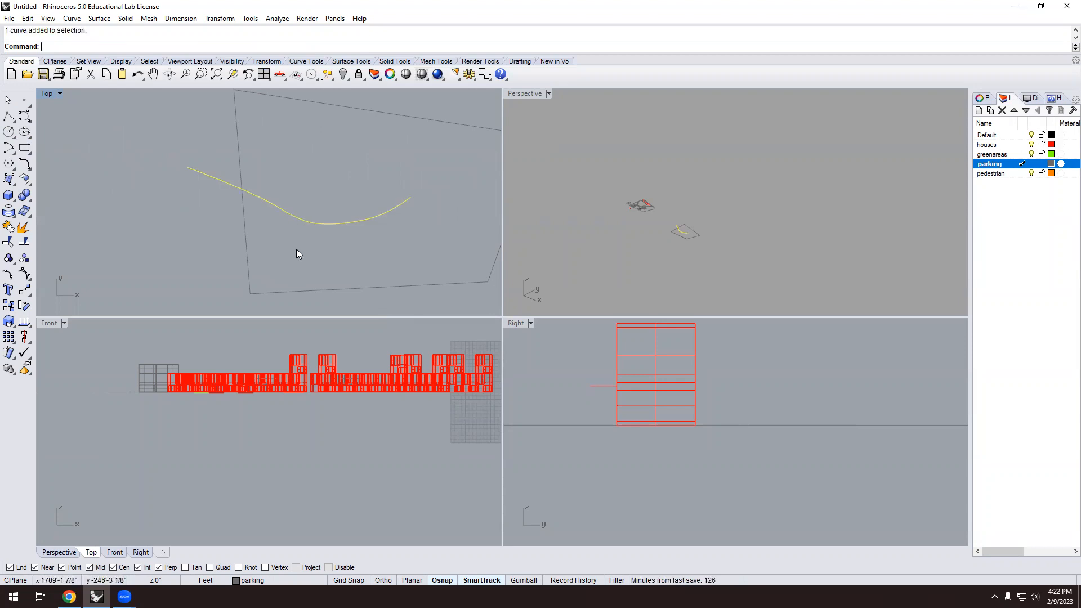
pyautogui.press('Escape')
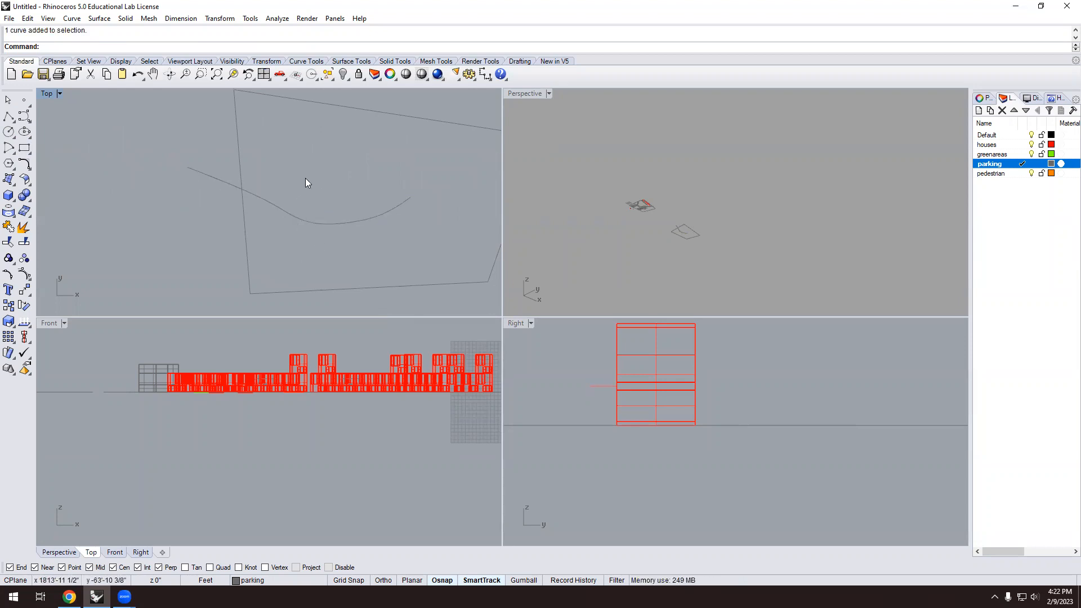
# Offset the road curve 12 units both above and below to form lane edges.
pyautogui.write('Offset')
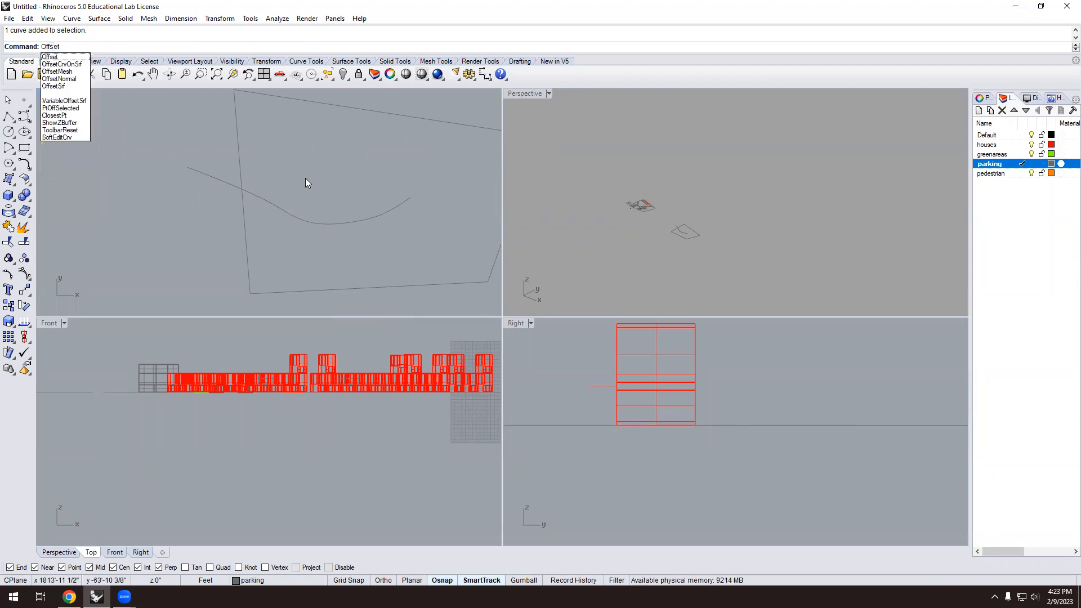
pyautogui.press('Return')
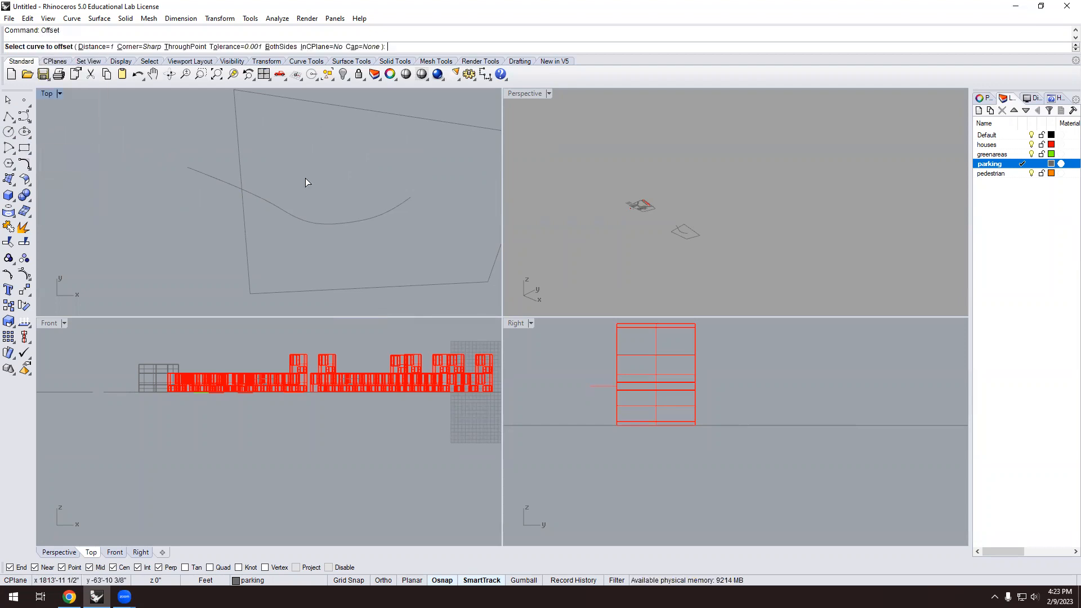
pyautogui.click(95, 47)
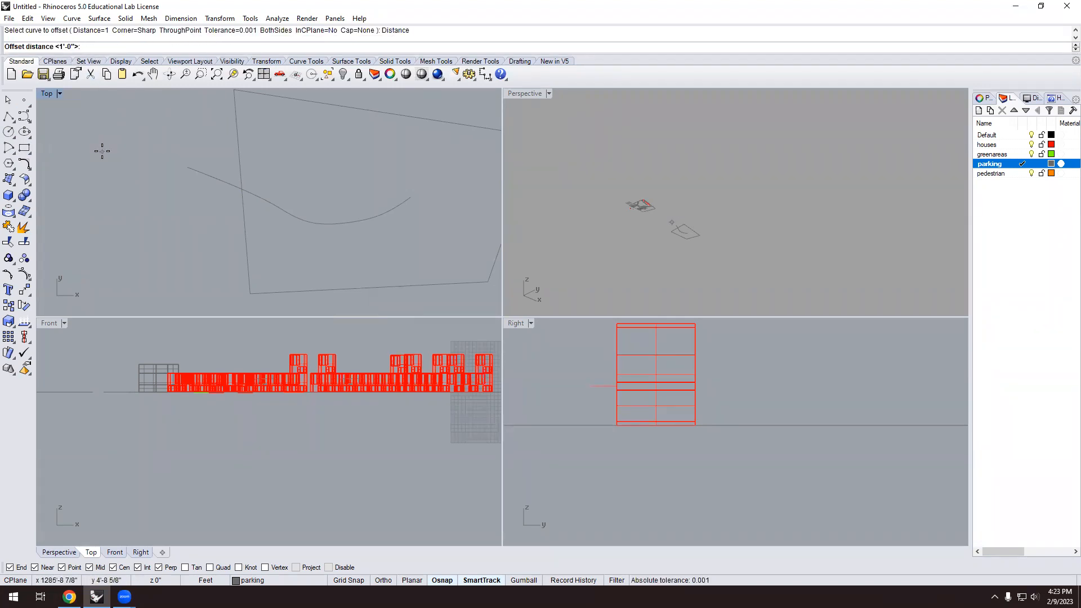
pyautogui.write('12')
pyautogui.press('Return')
pyautogui.scroll(3, 317, 219)
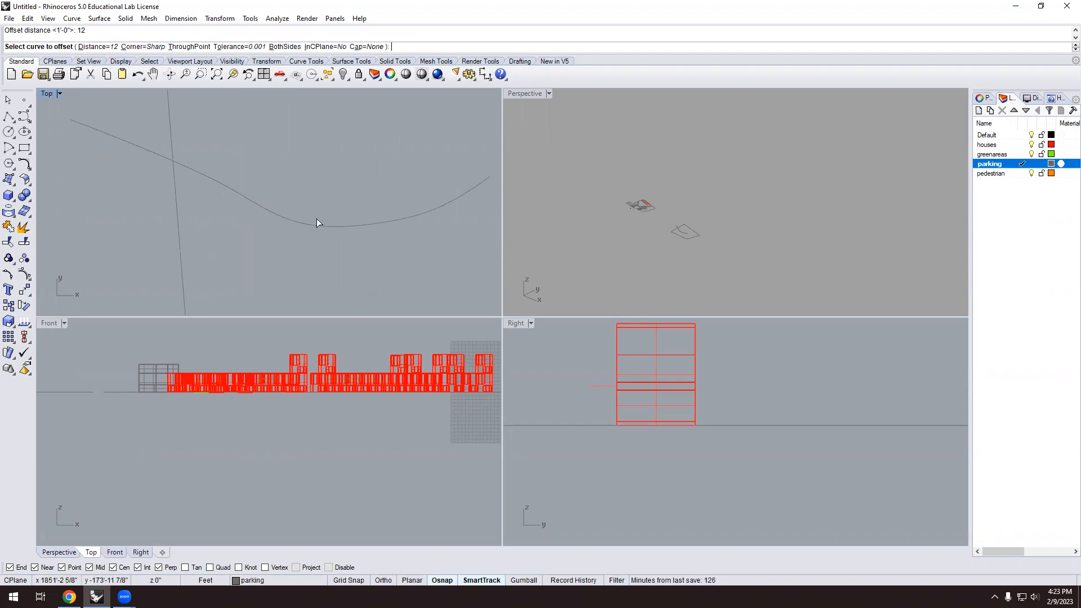
pyautogui.click(280, 215)
pyautogui.click(291, 187)
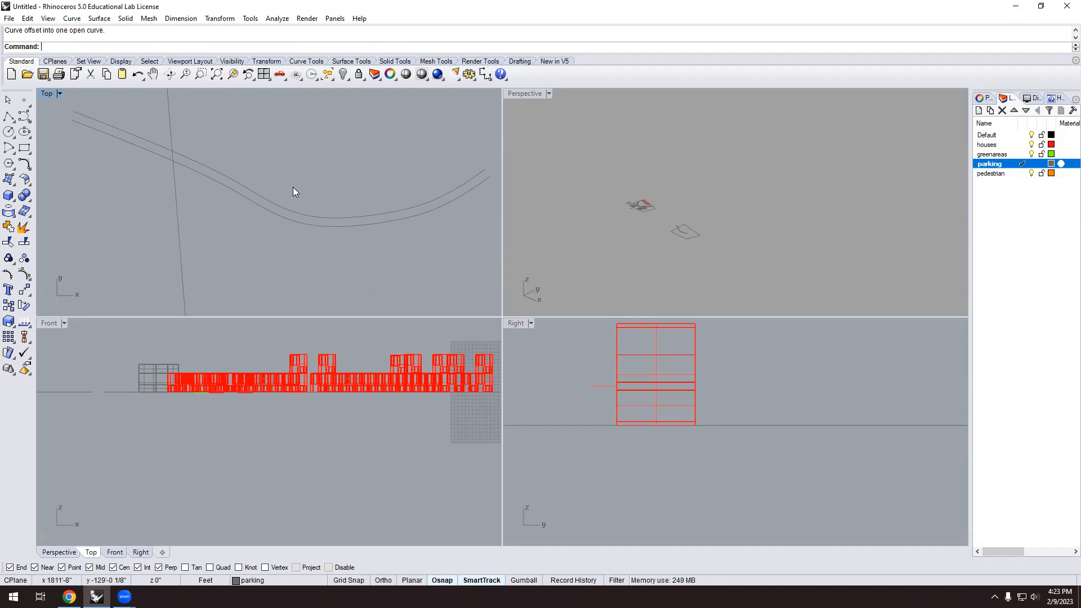
pyautogui.press('Return')
pyautogui.click(283, 219)
pyautogui.click(271, 264)
# Bring back the Chrome 'double lane road' results and select those query words.
pyautogui.scroll(-3, 265, 271)
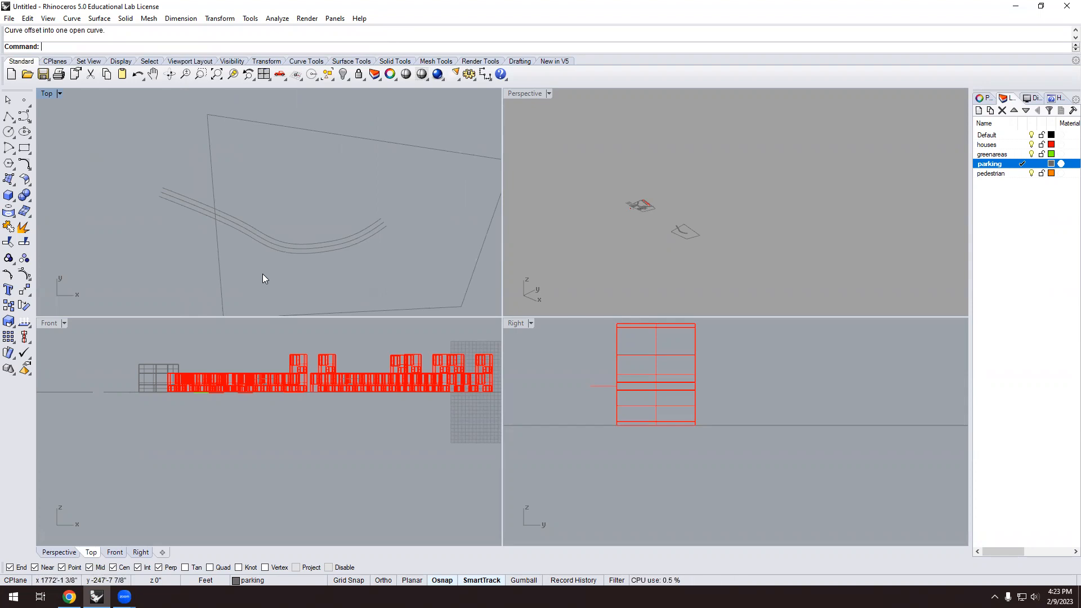
pyautogui.scroll(3, 262, 274)
pyautogui.scroll(1, 270, 214)
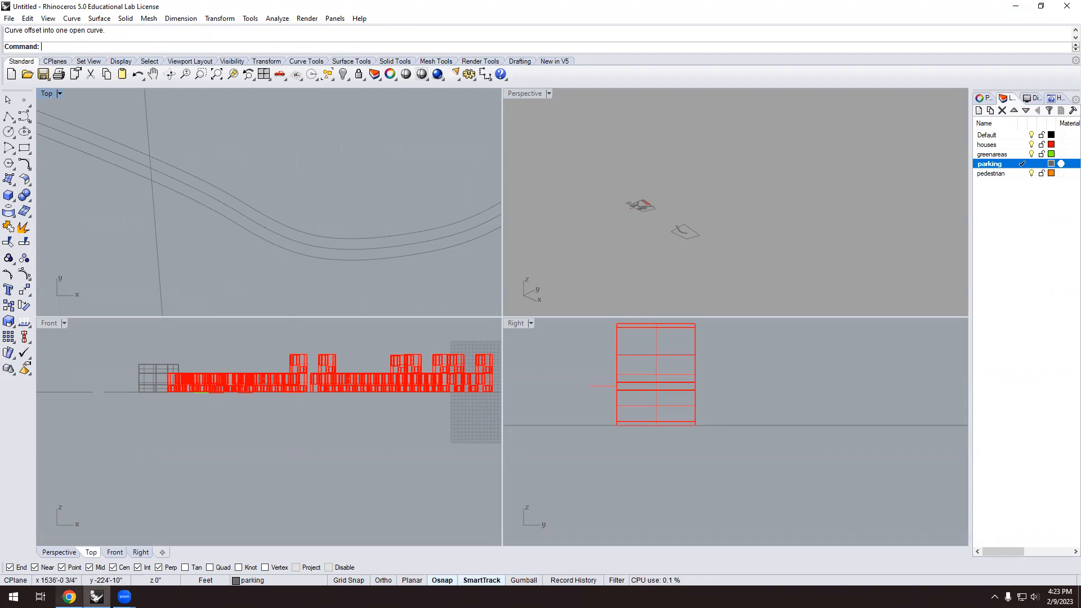
pyautogui.click(70, 597)
pyautogui.moveTo(227, 85); pyautogui.dragTo(162, 89)
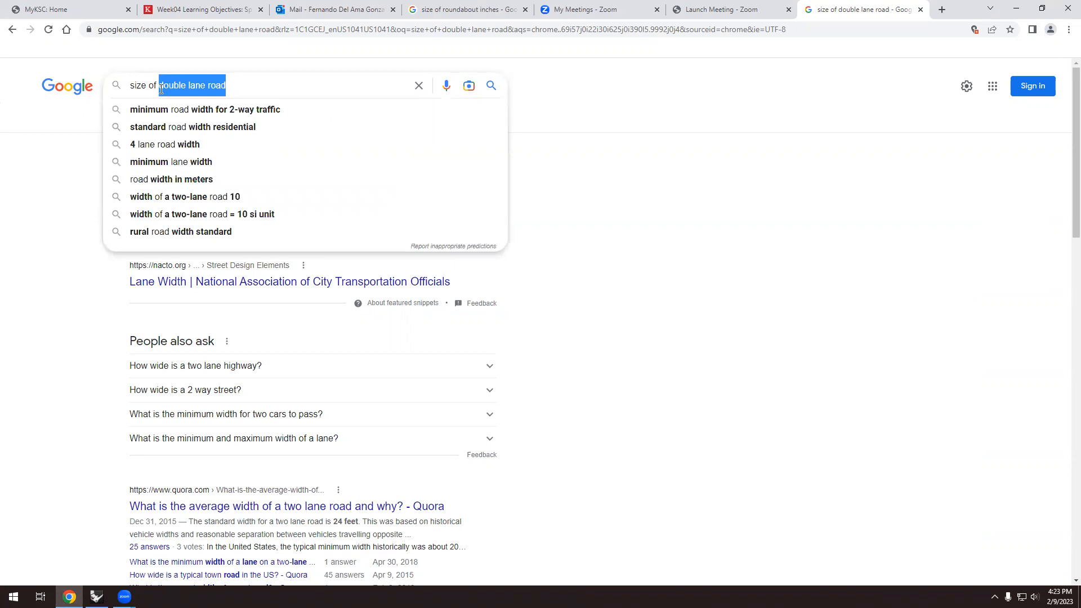
# Search 'size of sidewalk' and download the FHWA swless13 sidewalk guidance PDF from the image preview.
pyautogui.write('sidewal')
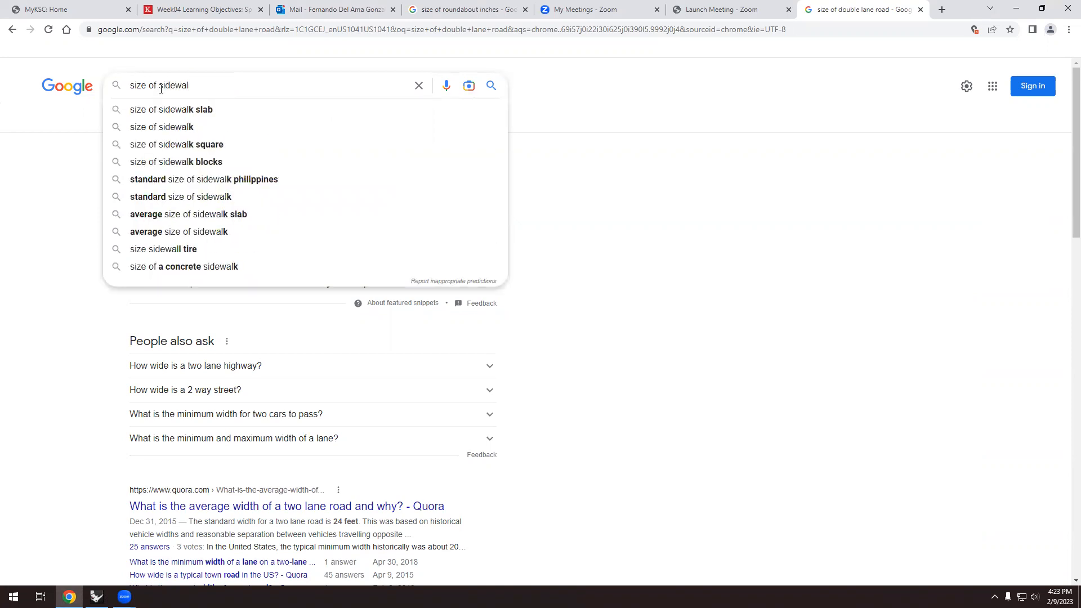
pyautogui.write('k')
pyautogui.press('Return')
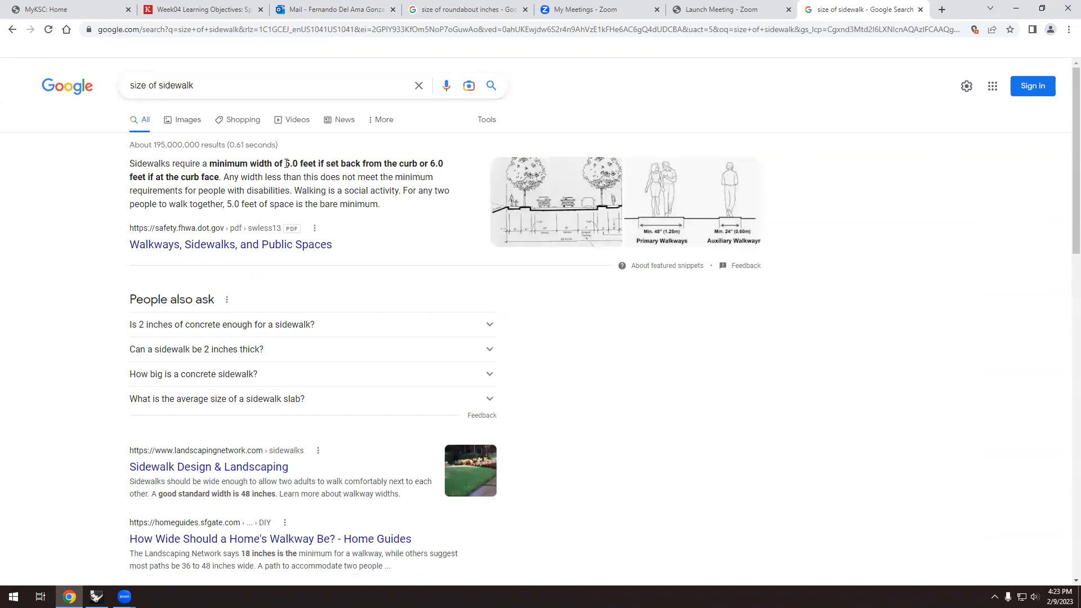
pyautogui.click(514, 206)
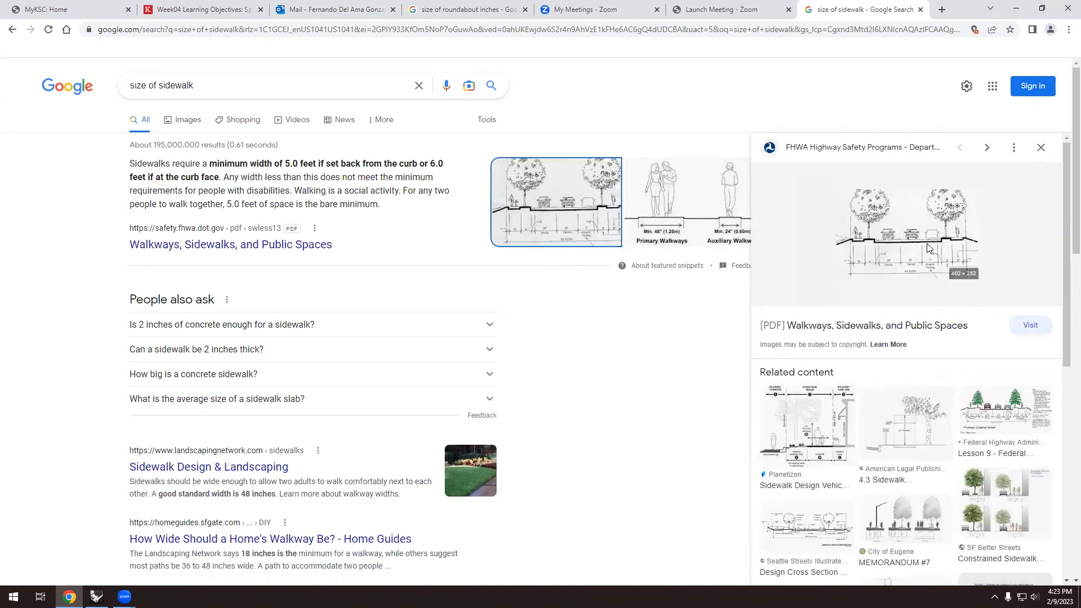
pyautogui.click(928, 279)
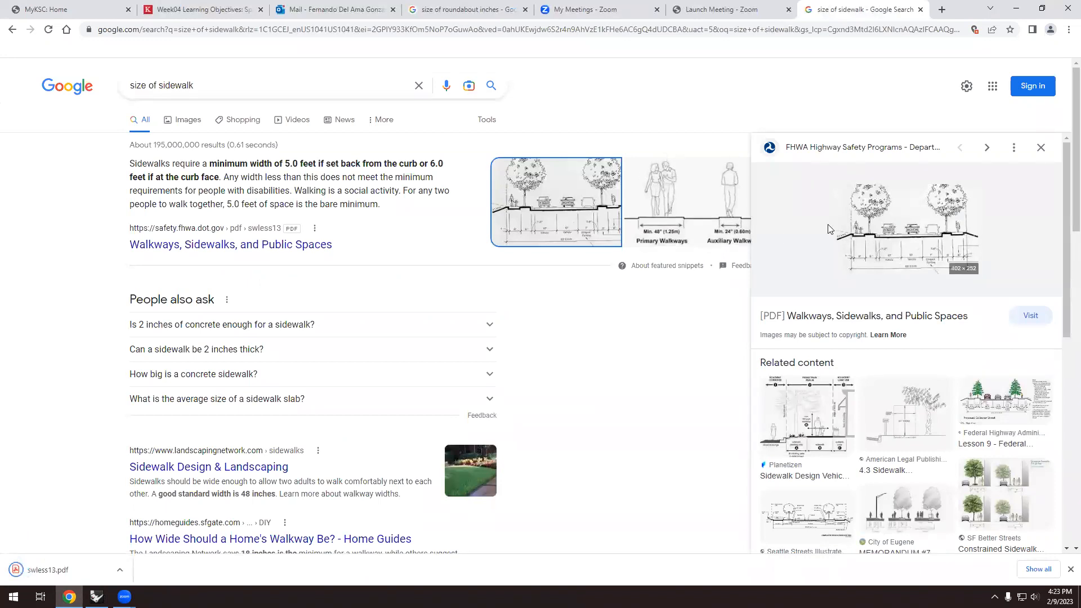
pyautogui.click(683, 221)
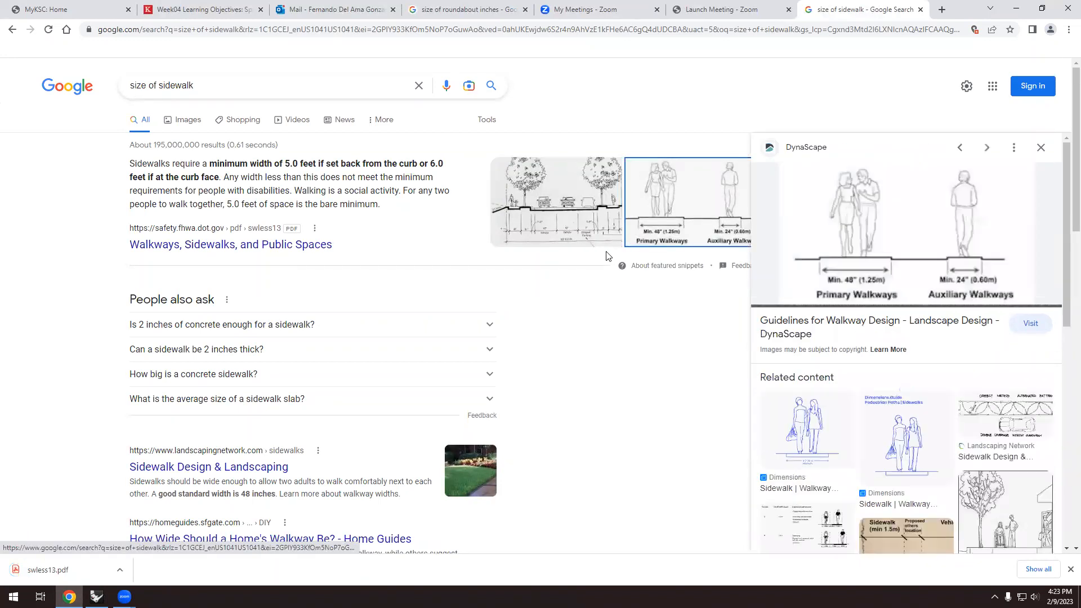
pyautogui.click(579, 218)
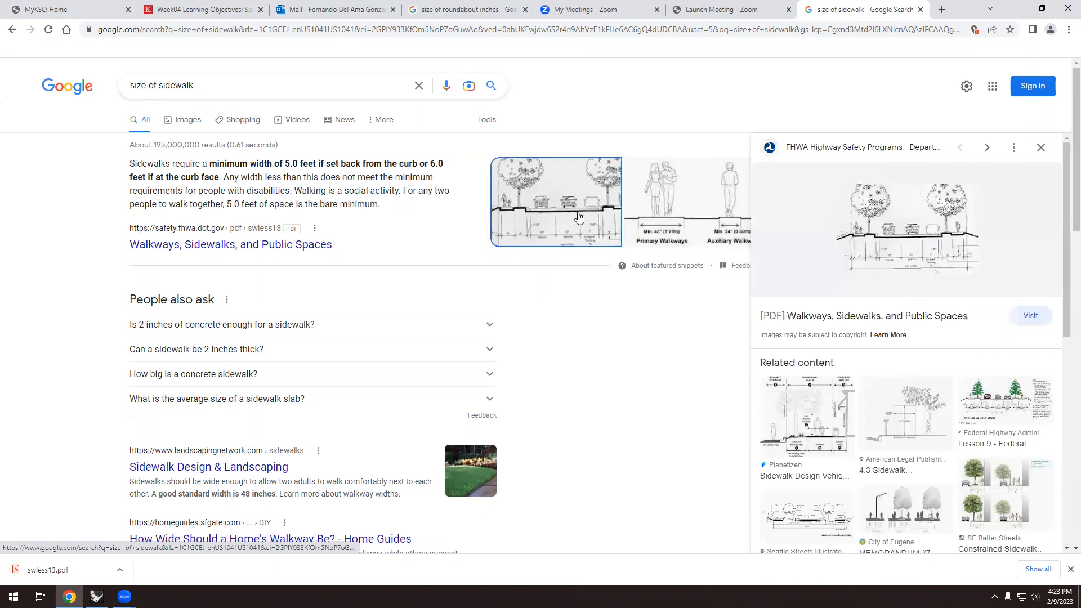
pyautogui.click(947, 317)
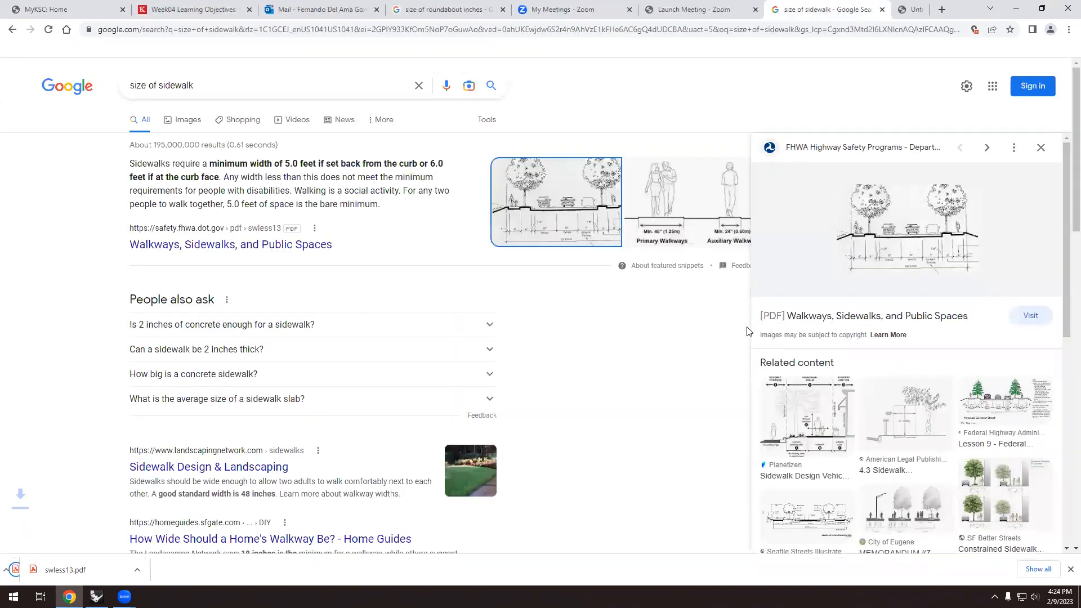
pyautogui.click(841, 318)
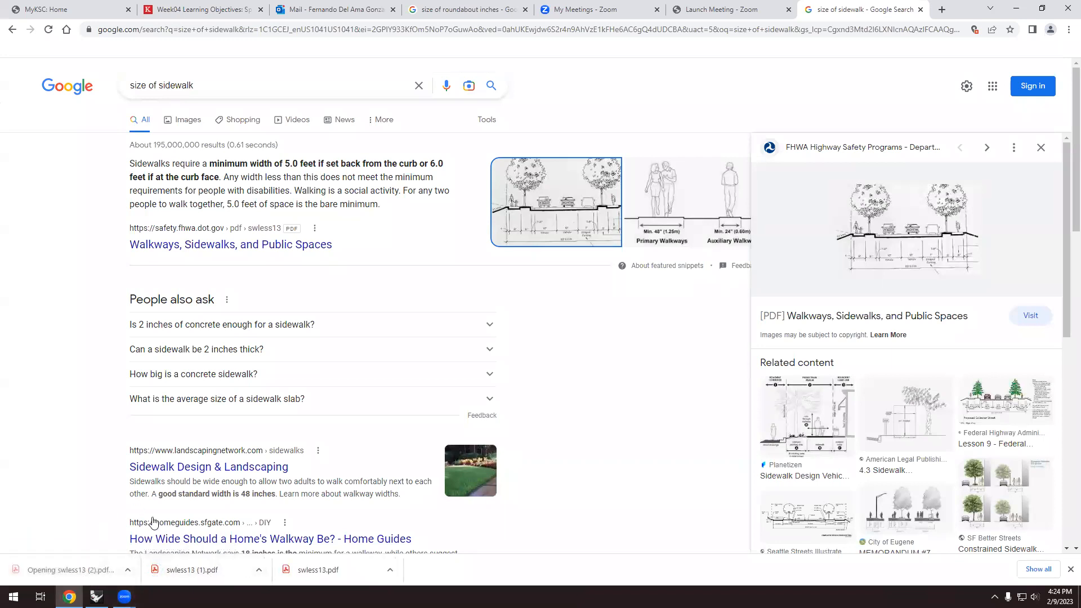
# Read swless13 down to page 3's 5–10 ft border cross-section, then minimize Acrobat Reader.
pyautogui.scroll(-8, 357, 381)
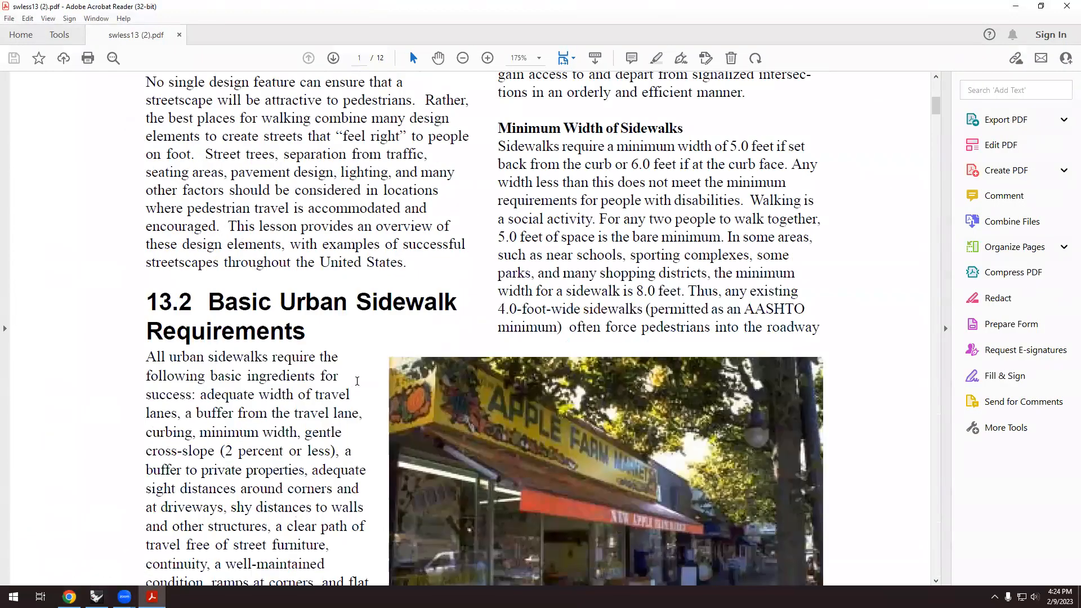
pyautogui.scroll(-15, 357, 382)
pyautogui.scroll(8, 357, 381)
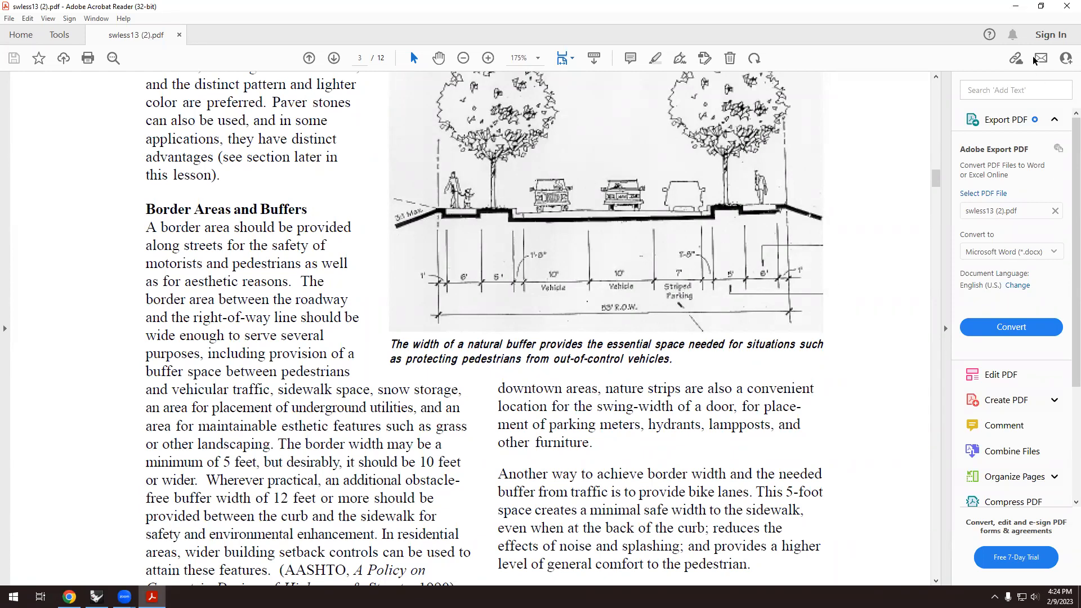
pyautogui.click(1016, 7)
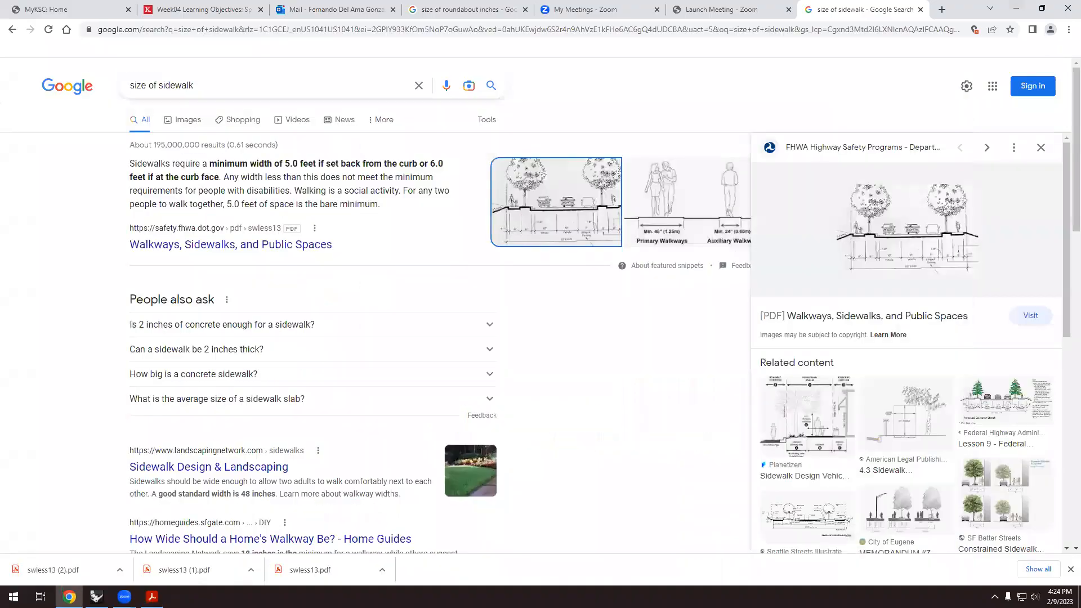
# Offset the top road curve 6 ft up and the bottom curve 6 ft down.
pyautogui.click(96, 597)
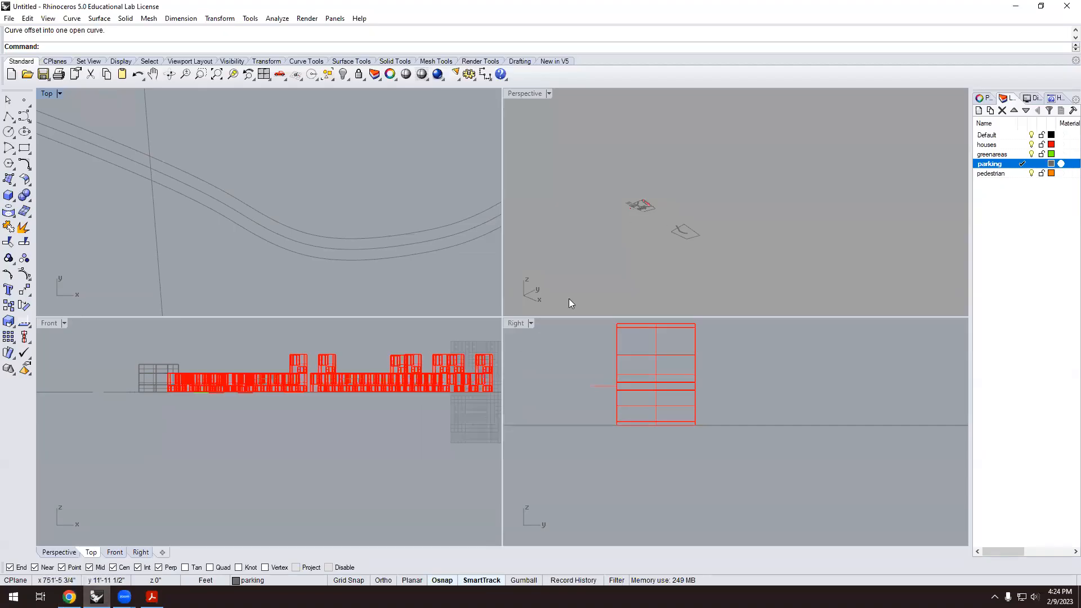
pyautogui.scroll(2, 218, 234)
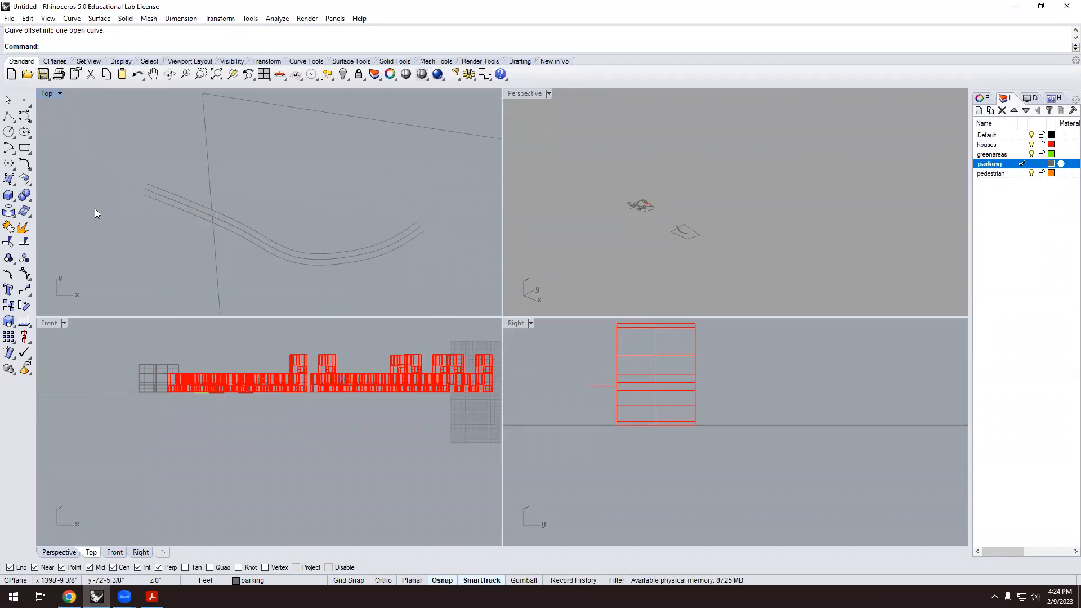
pyautogui.write('offset')
pyautogui.press('Return')
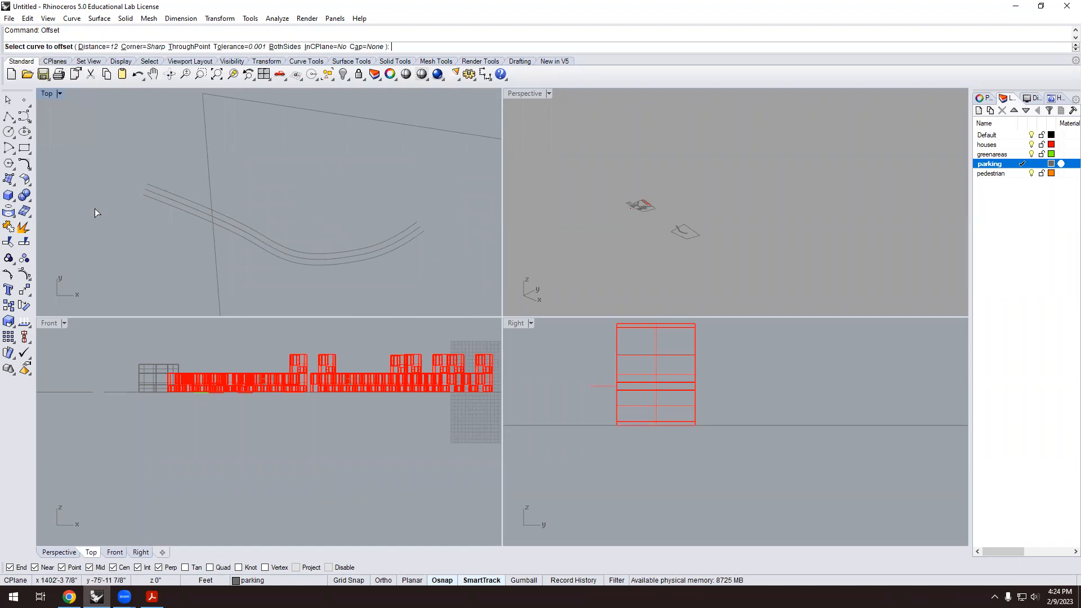
pyautogui.click(87, 49)
pyautogui.write('6')
pyautogui.press('Return')
pyautogui.scroll(3, 247, 195)
pyautogui.click(257, 245)
pyautogui.click(270, 207)
pyautogui.press('Return')
pyautogui.click(246, 265)
pyautogui.click(224, 299)
# Return to the Chrome sidewalk results and select 'sidewalk' in the query.
pyautogui.scroll(-5, 223, 299)
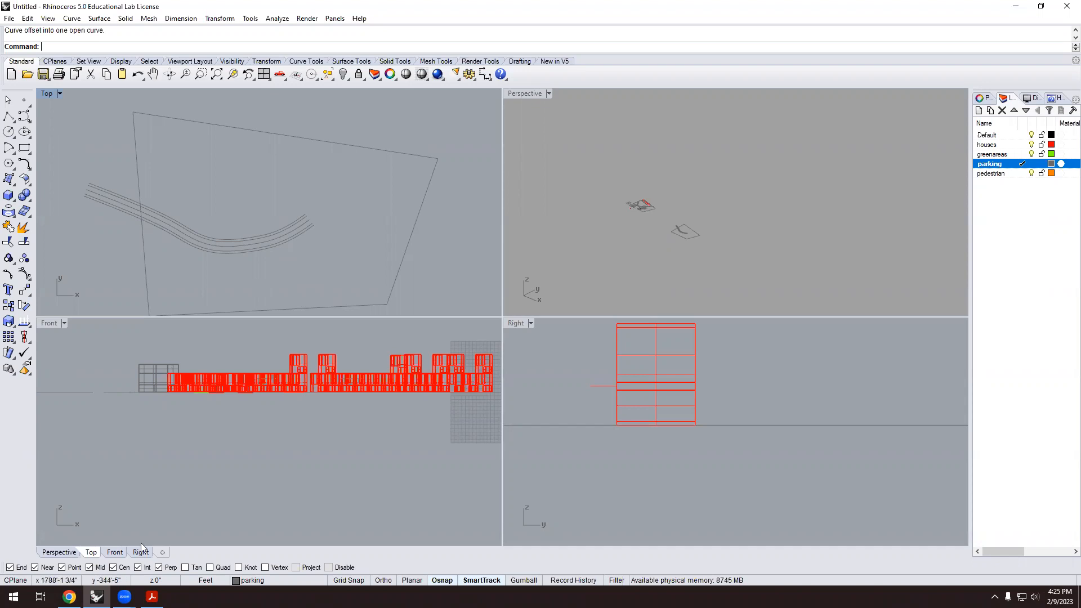
pyautogui.click(69, 597)
pyautogui.moveTo(159, 85); pyautogui.dragTo(224, 86)
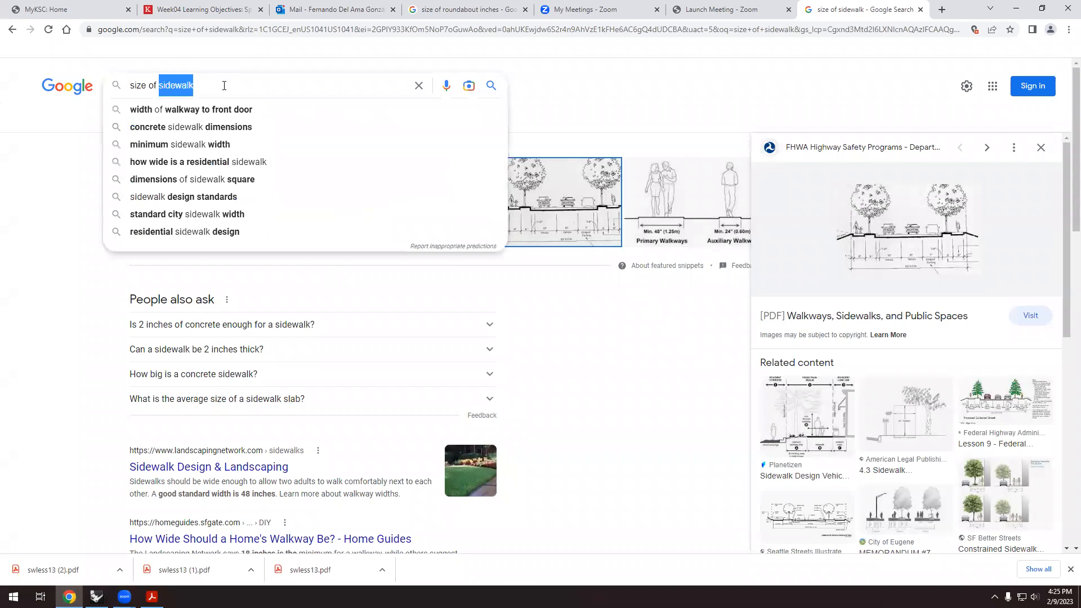
# Search 'size of roundabout' for 150–250 ft diameters, then go back to Rhino.
pyautogui.write('roundabout')
pyautogui.press('Return')
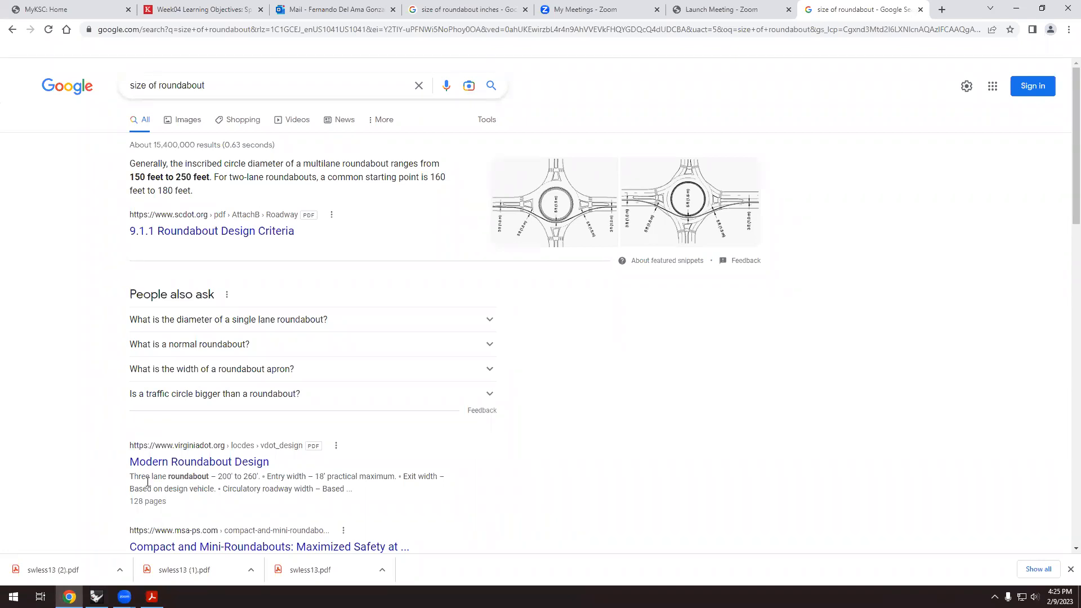
pyautogui.click(97, 596)
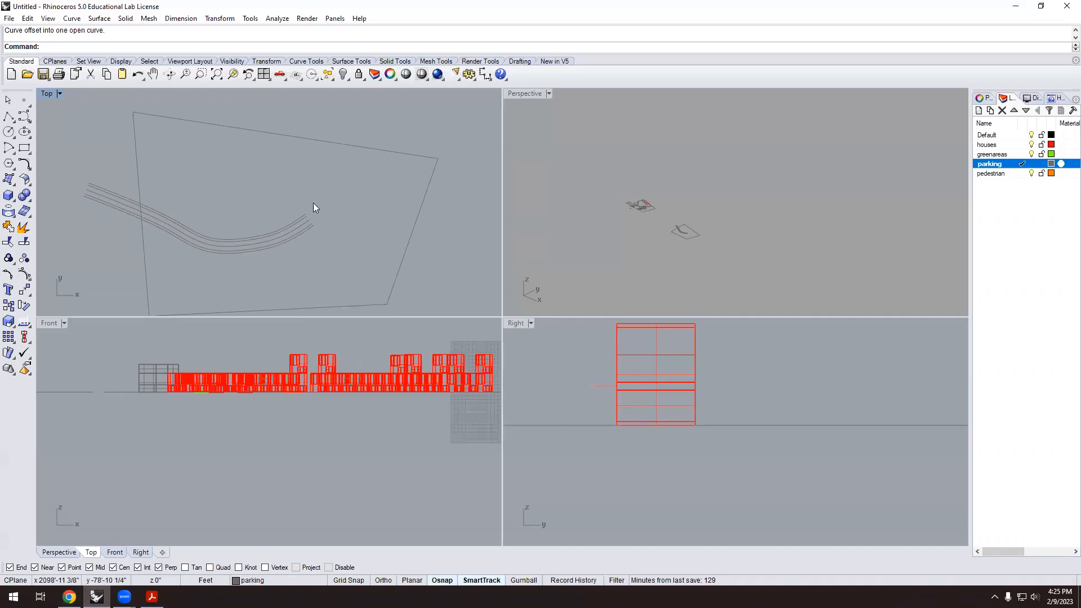
# Draw a 150 ft diameter circle centred on the road curve's end point.
pyautogui.click(9, 131)
pyautogui.scroll(5, 315, 219)
pyautogui.click(317, 245)
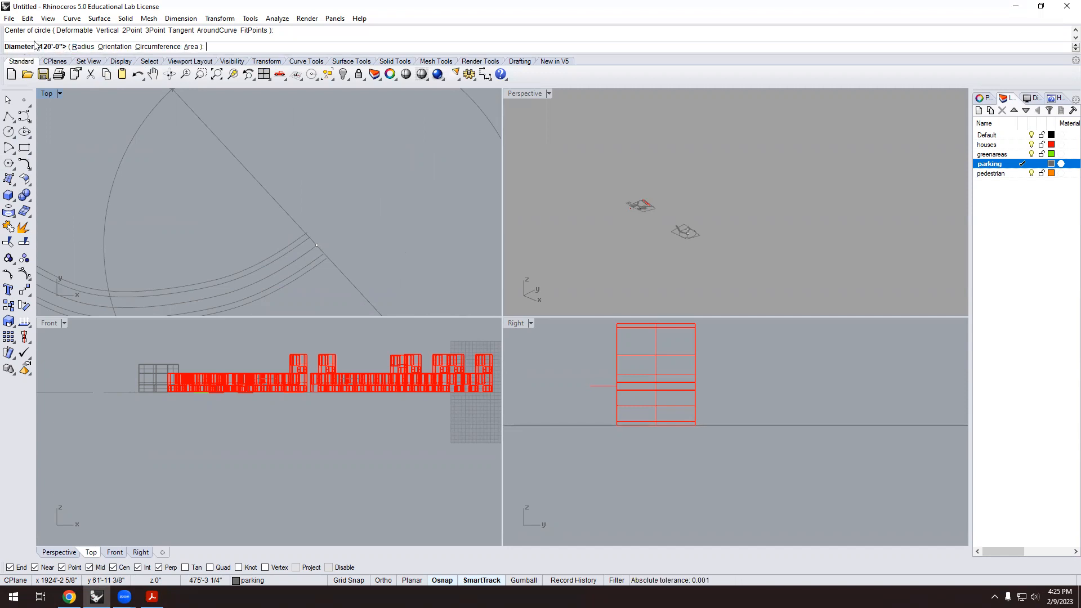
pyautogui.click(82, 47)
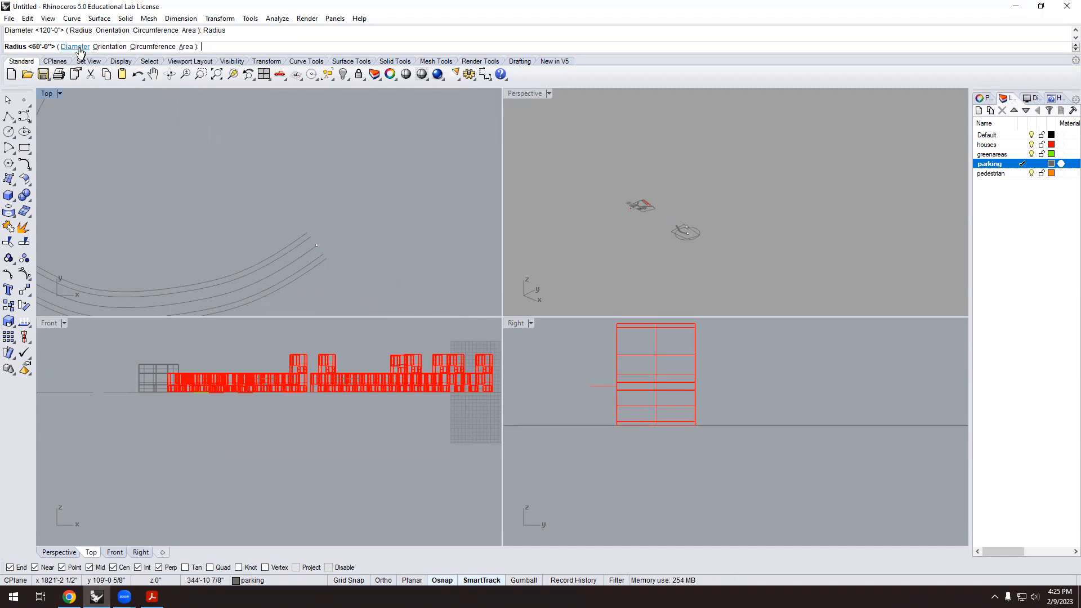
pyautogui.click(77, 47)
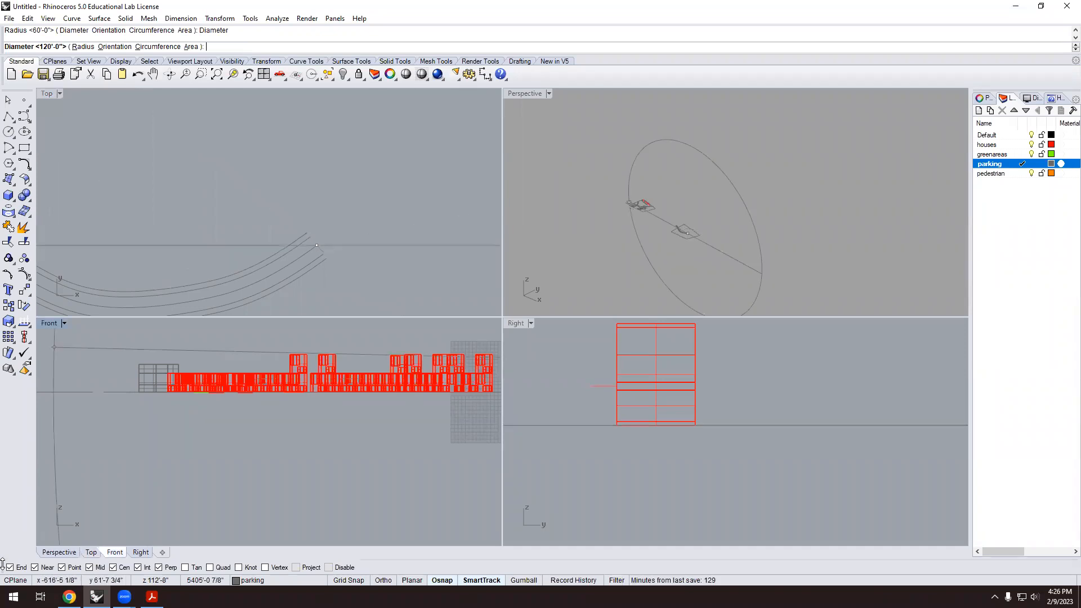
pyautogui.click(69, 597)
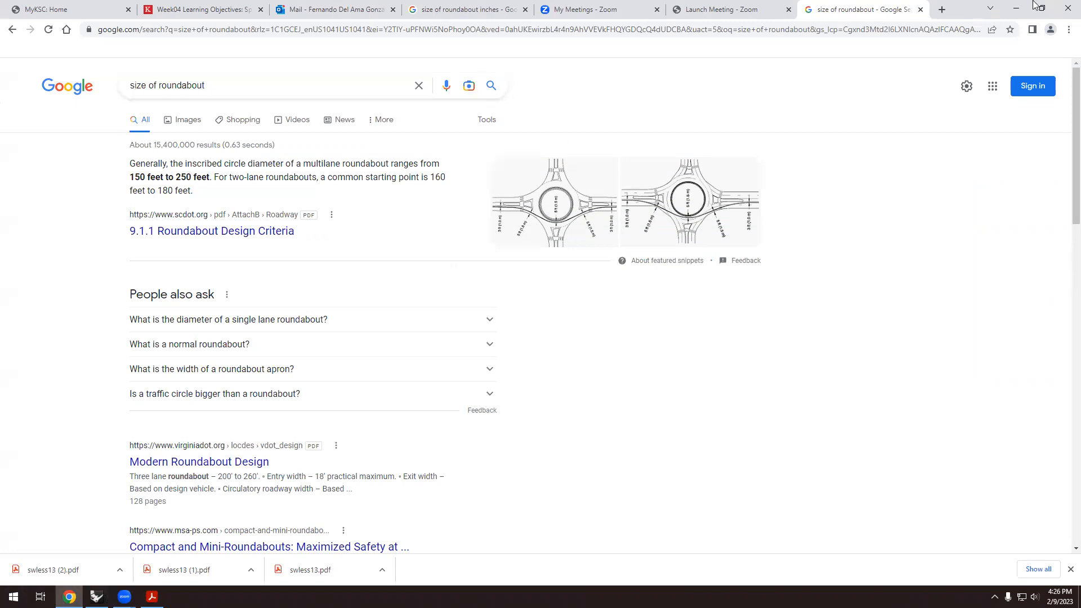
pyautogui.click(96, 596)
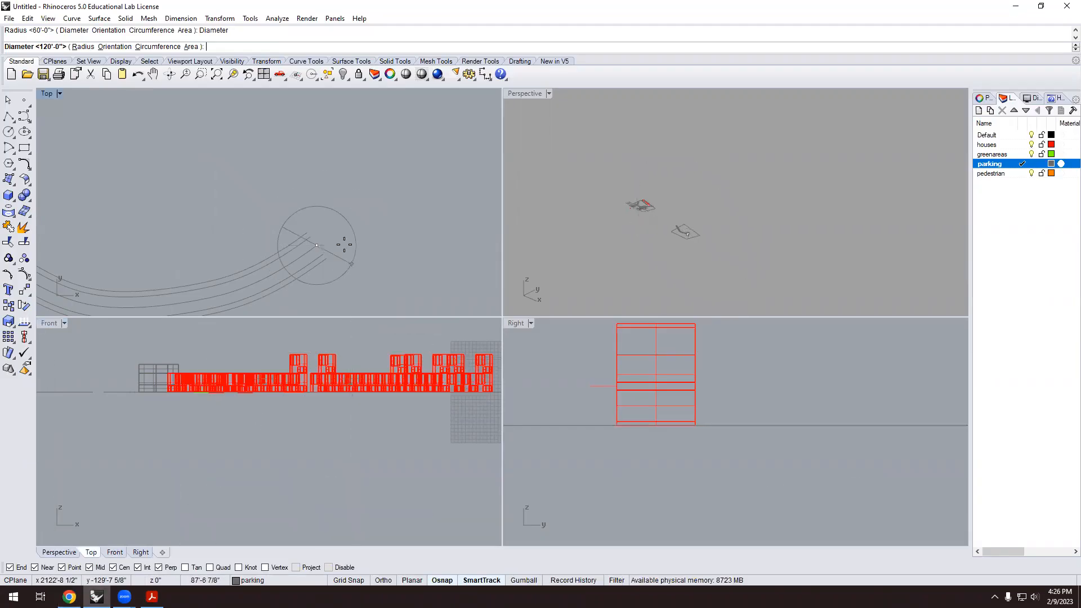
pyautogui.write('50')
pyautogui.press('Return')
pyautogui.scroll(-4, 348, 235)
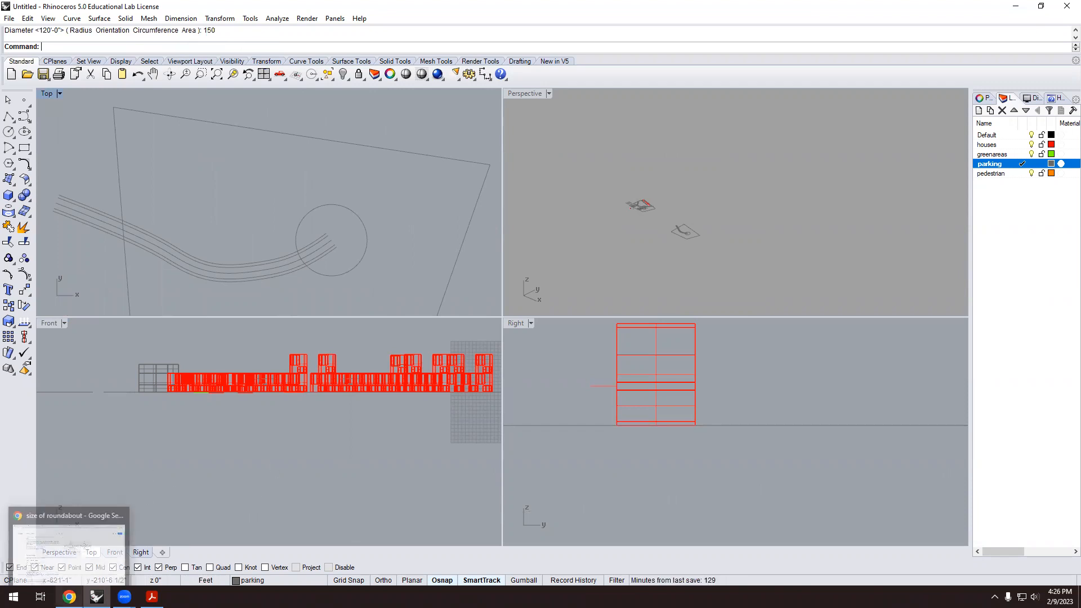
# Enlarge the second roundabout diagram in Chrome, then switch back to Rhino.
pyautogui.click(69, 597)
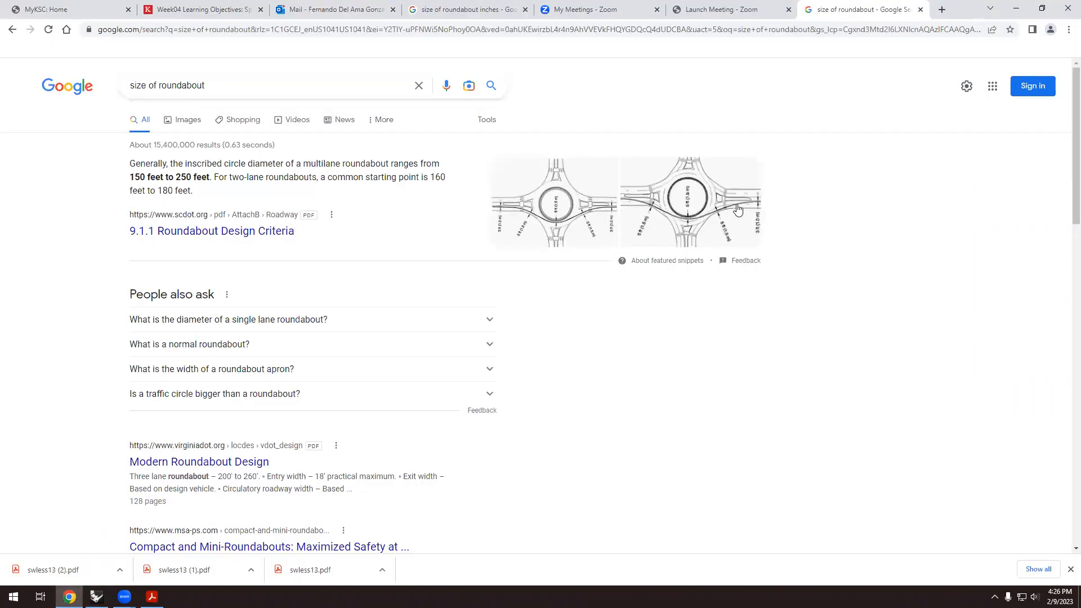
pyautogui.click(698, 194)
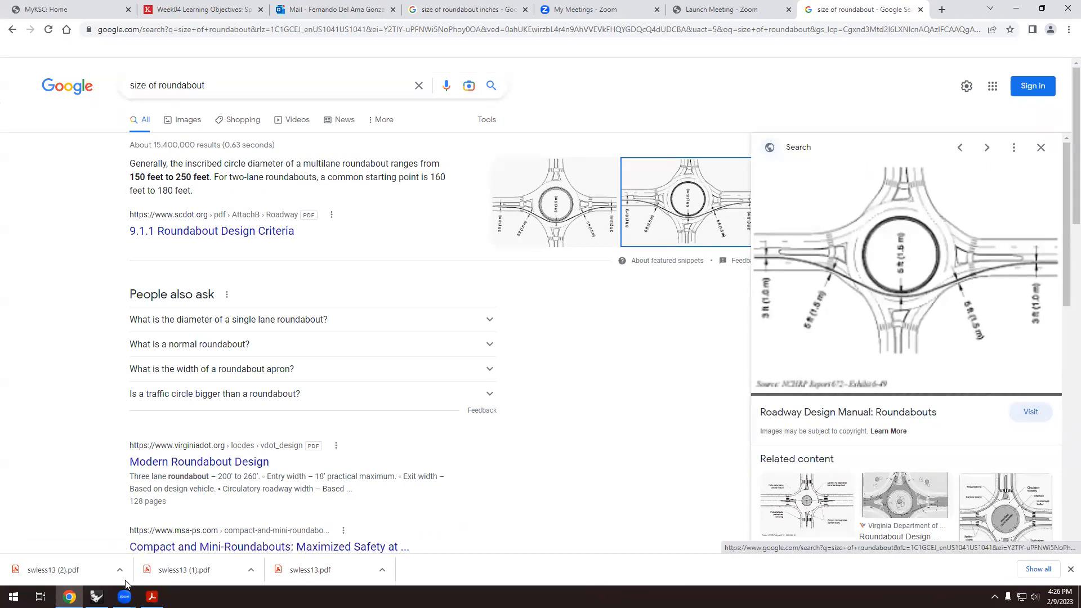
pyautogui.hotkey('alt', 'Tab')
# Offset the 150 ft roundabout circle 12 ft inward to form an inner ring.
pyautogui.scroll(2, 318, 204)
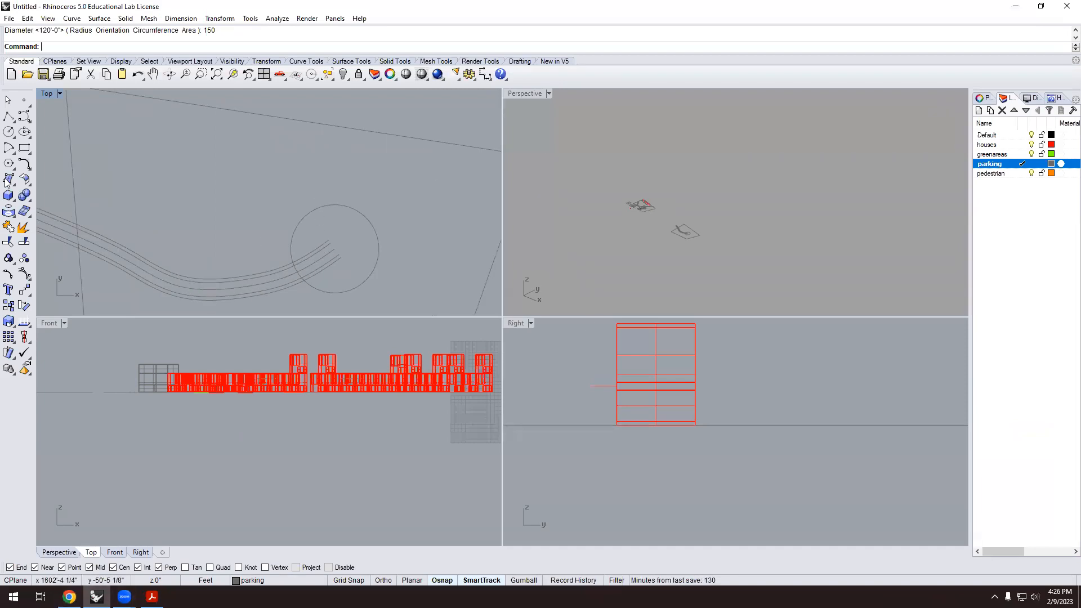
pyautogui.write('offset')
pyautogui.press('Return')
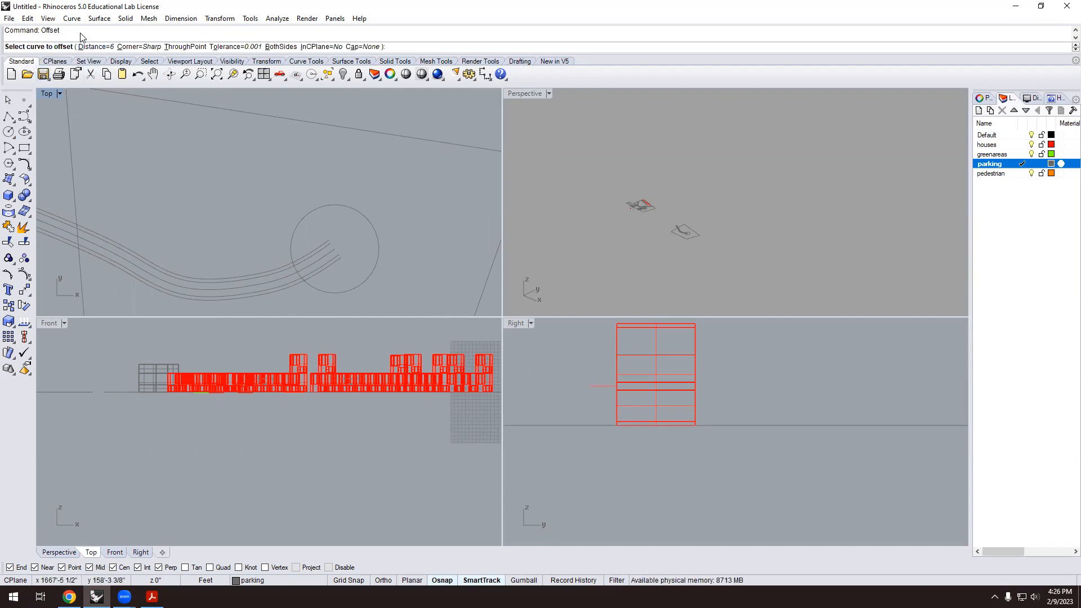
pyautogui.click(95, 46)
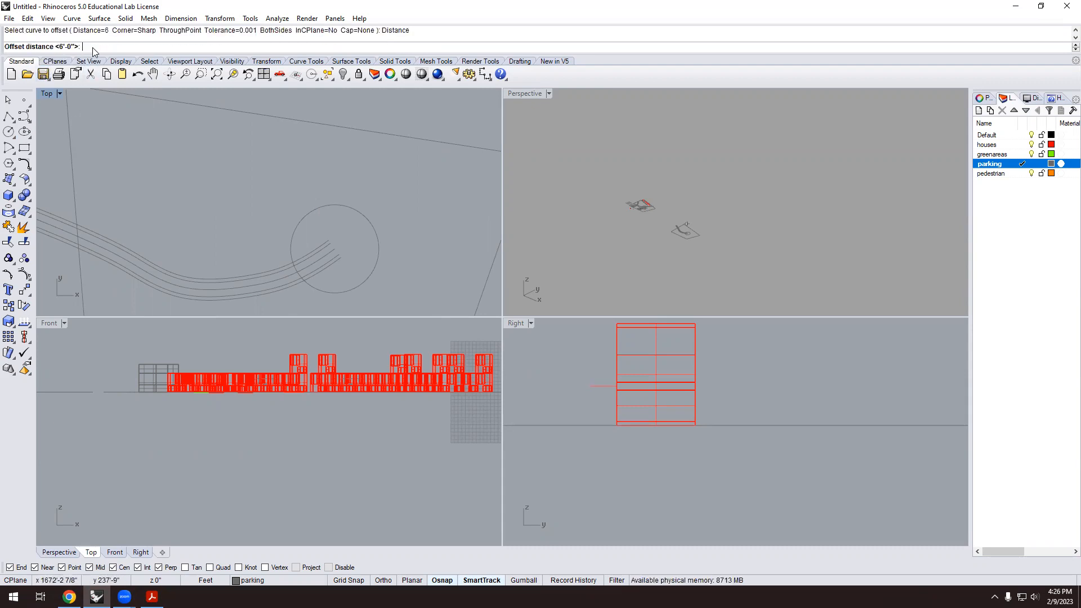
pyautogui.write('12')
pyautogui.press('Return')
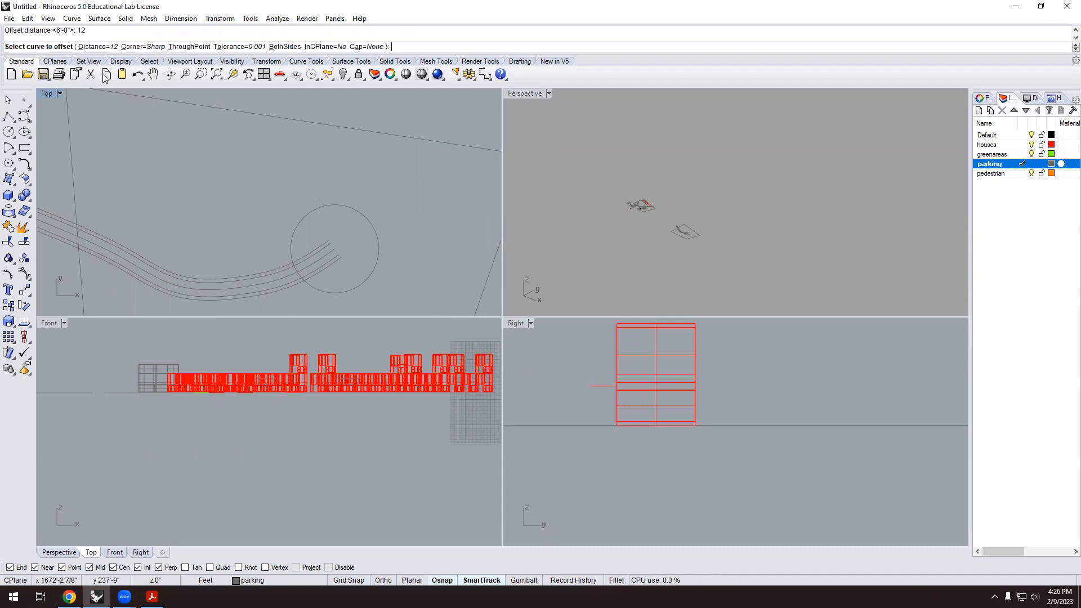
pyautogui.click(319, 208)
pyautogui.click(330, 234)
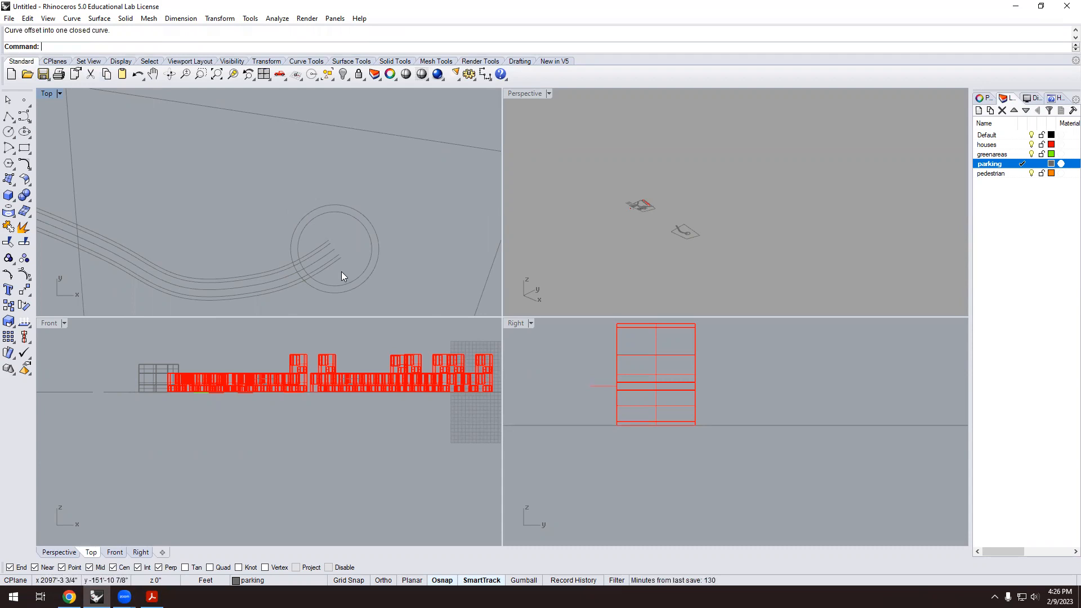
pyautogui.scroll(-3, 367, 249)
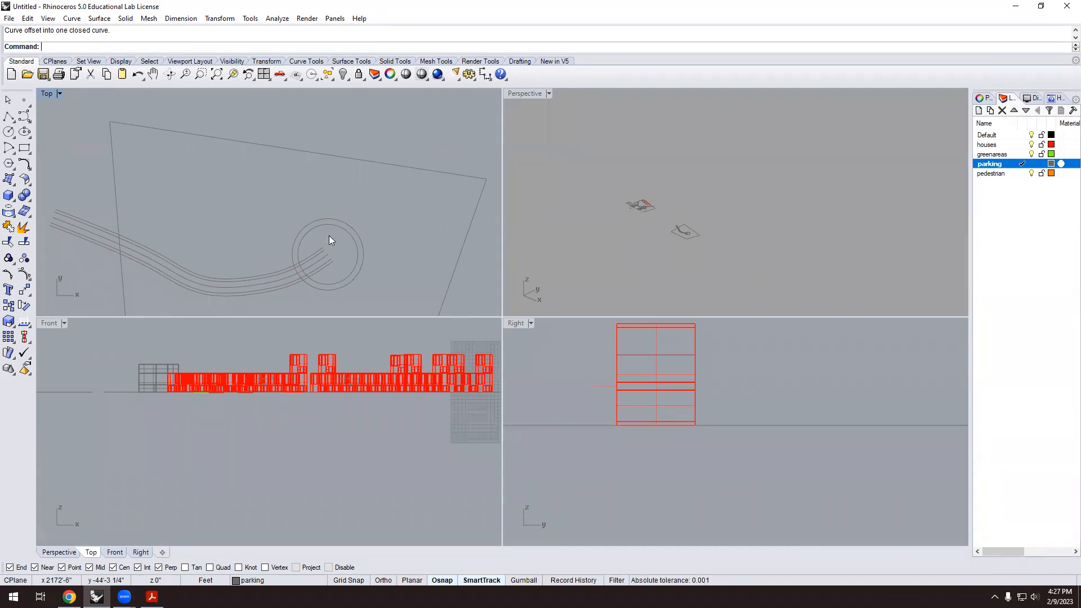
pyautogui.scroll(4, 386, 242)
pyautogui.scroll(-2, 314, 231)
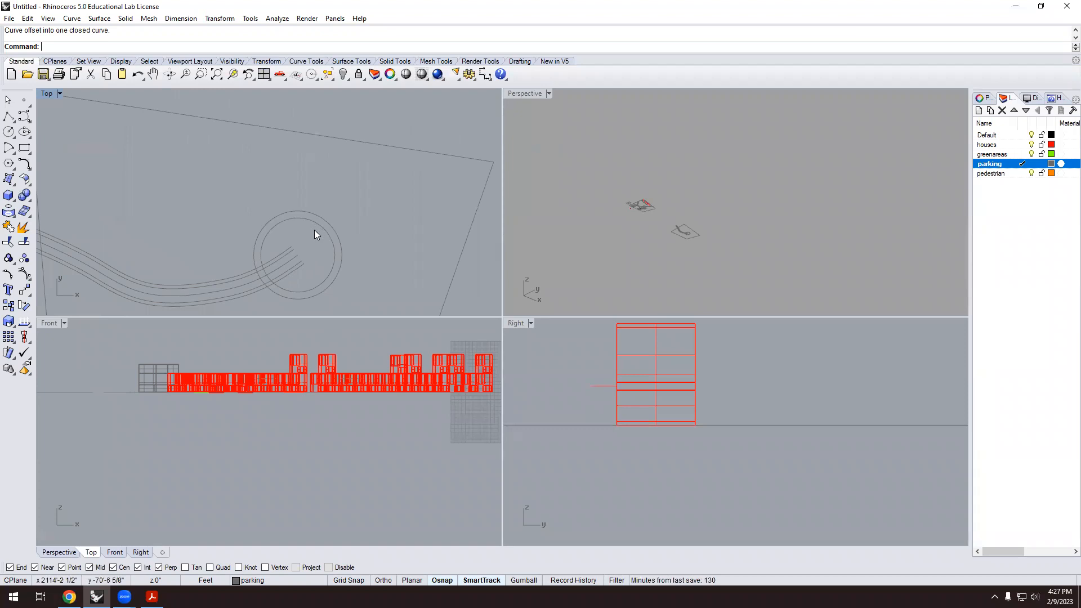
# Draw a single line from the roundabout centre to the site's upper-right edge.
pyautogui.click(13, 125)
pyautogui.click(31, 125)
pyautogui.click(298, 255)
pyautogui.click(418, 129)
pyautogui.scroll(-4, 416, 218)
pyautogui.scroll(-2, 408, 219)
pyautogui.scroll(2, 399, 222)
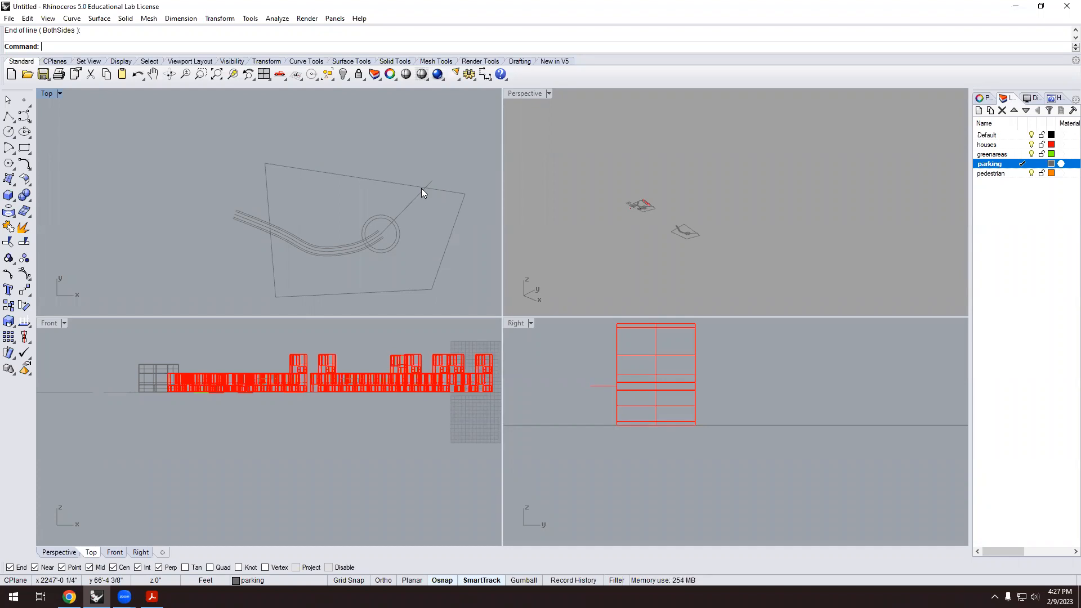
pyautogui.scroll(6, 419, 239)
pyautogui.scroll(-1, 338, 198)
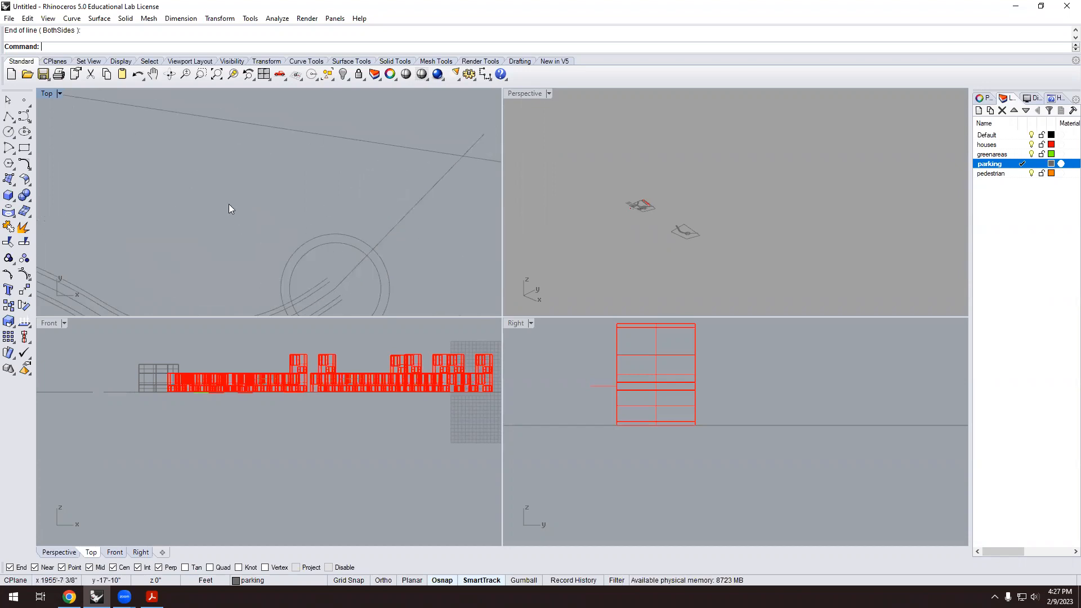
pyautogui.scroll(-3, 198, 192)
# Offset the diagonal branch line 12 ft to both sides to form the road edges.
pyautogui.write('Offset')
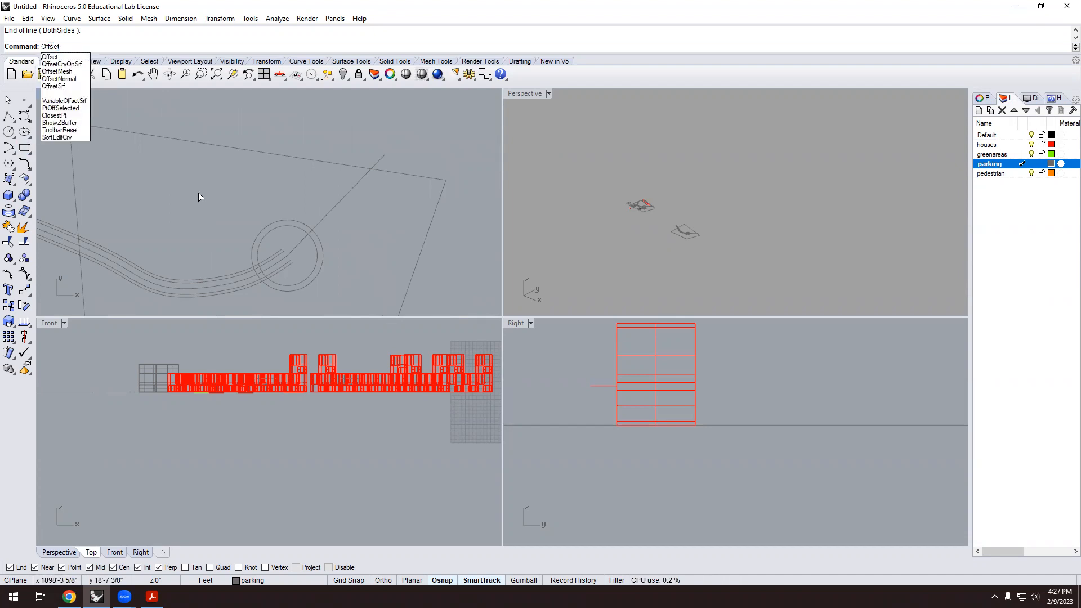
pyautogui.press('Return')
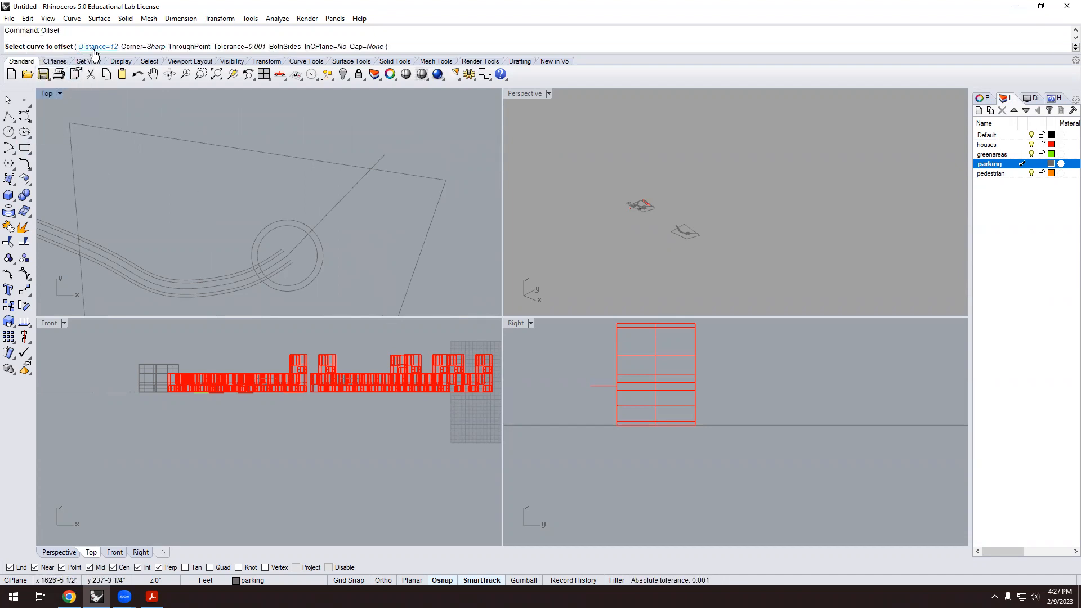
pyautogui.scroll(2, 288, 170)
pyautogui.click(346, 214)
pyautogui.click(338, 201)
pyautogui.press('Return')
pyautogui.click(347, 214)
pyautogui.click(369, 264)
# Change the offset distance to 6 ft and add sidewalk lines outside both road edges.
pyautogui.press('Return')
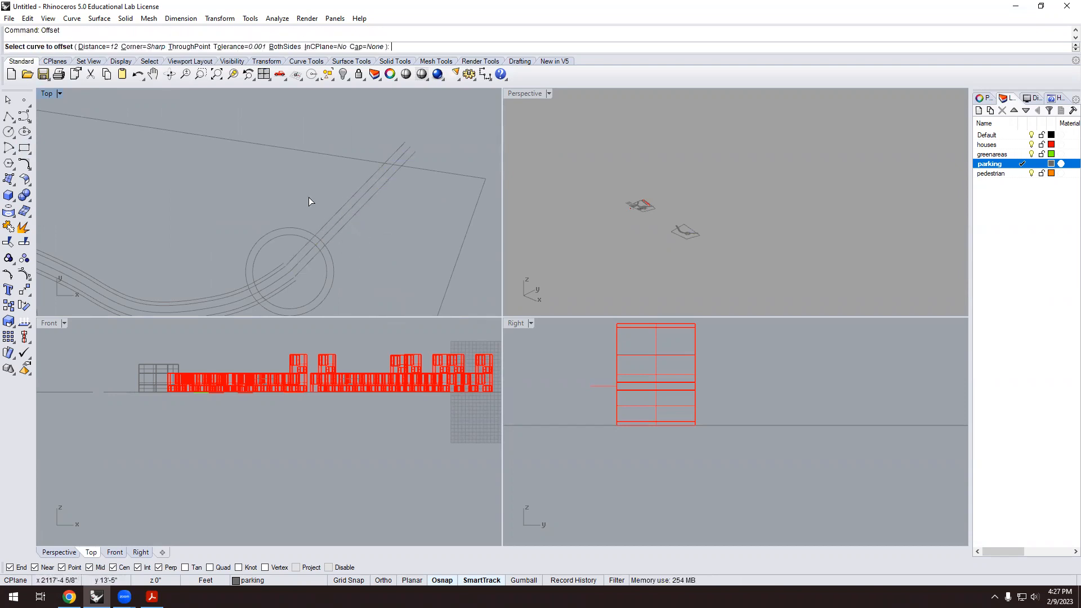
pyautogui.click(106, 48)
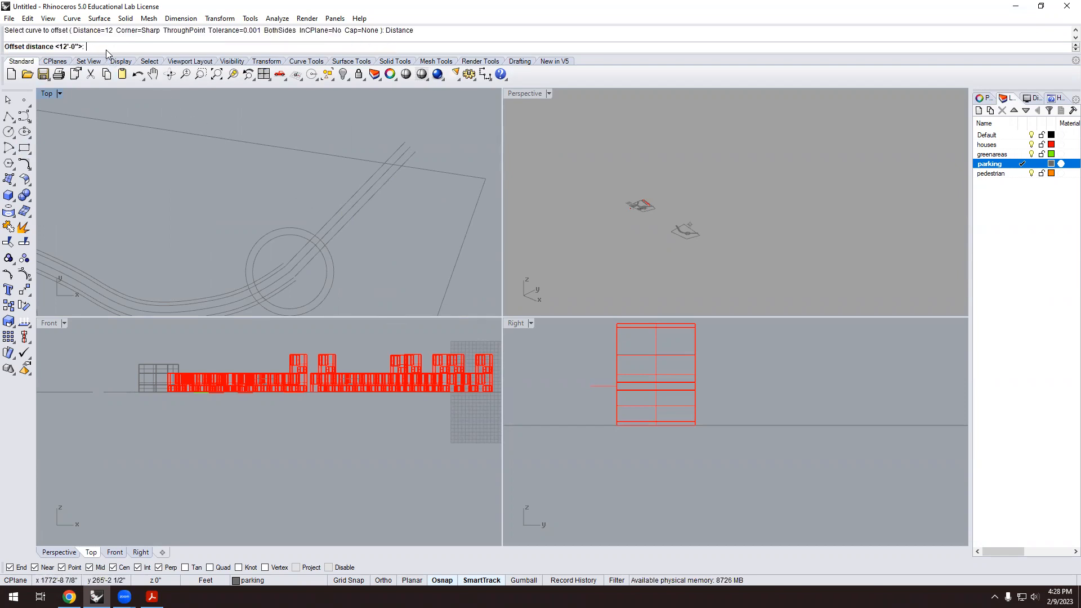
pyautogui.write('6')
pyautogui.press('Return')
pyautogui.scroll(3, 293, 192)
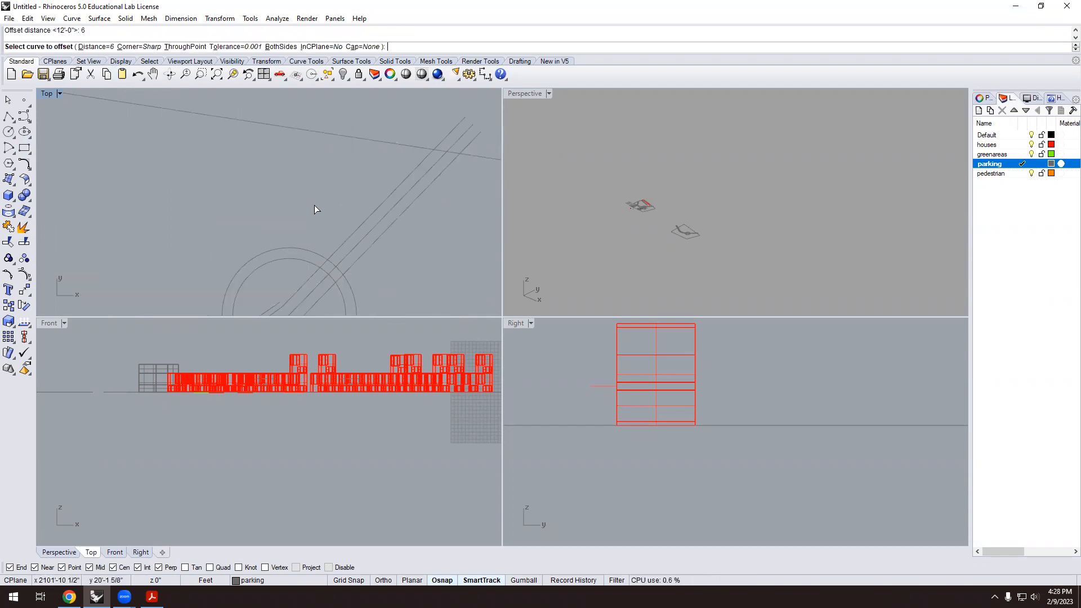
pyautogui.click(357, 230)
pyautogui.click(338, 204)
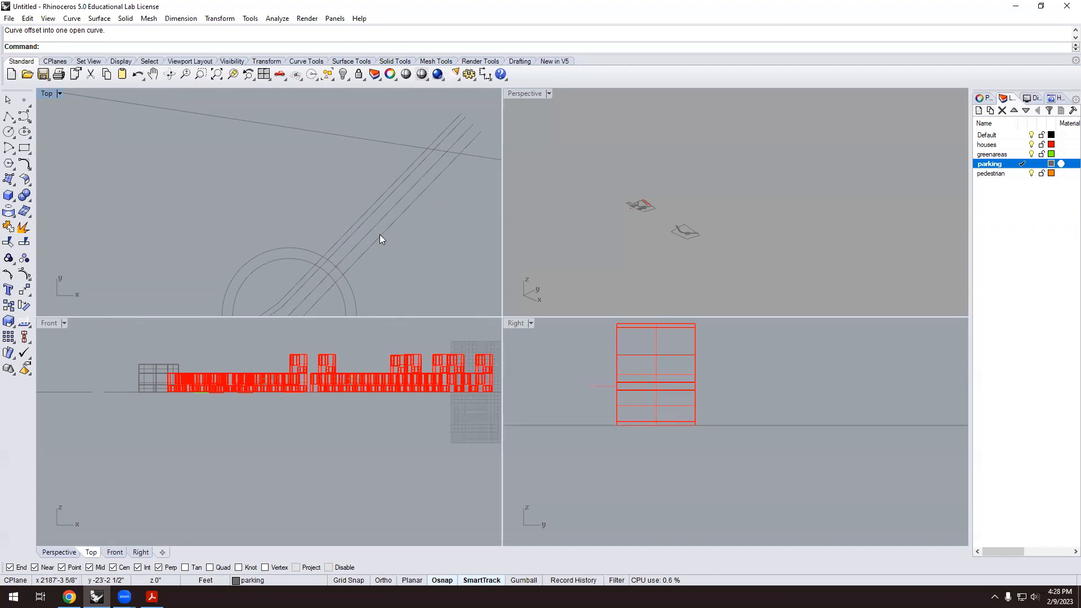
pyautogui.press('Return')
pyautogui.click(379, 236)
pyautogui.click(397, 262)
pyautogui.scroll(-3, 348, 206)
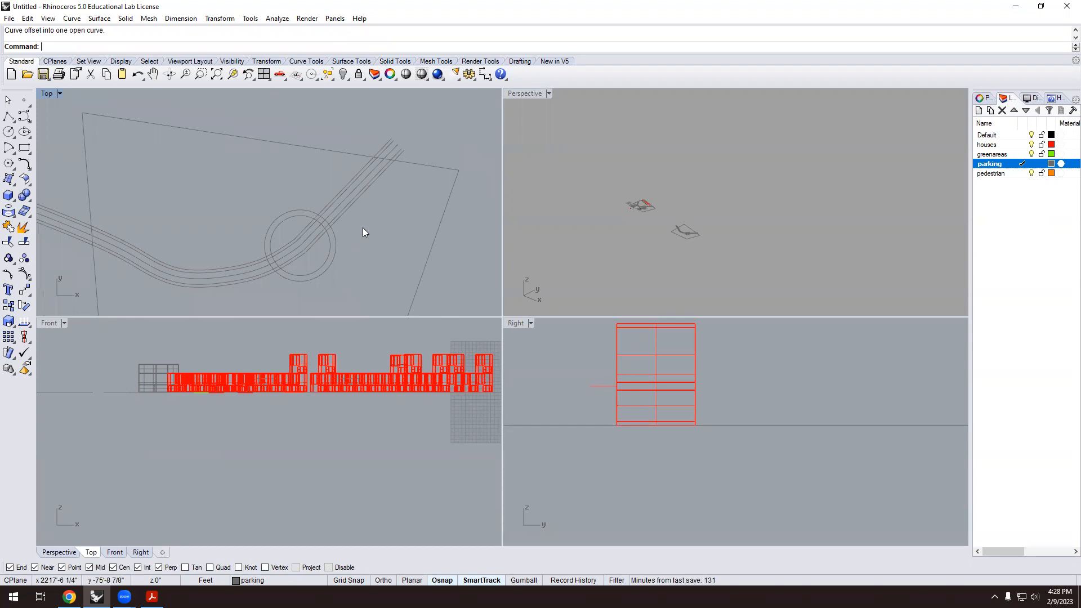
pyautogui.scroll(5, 313, 231)
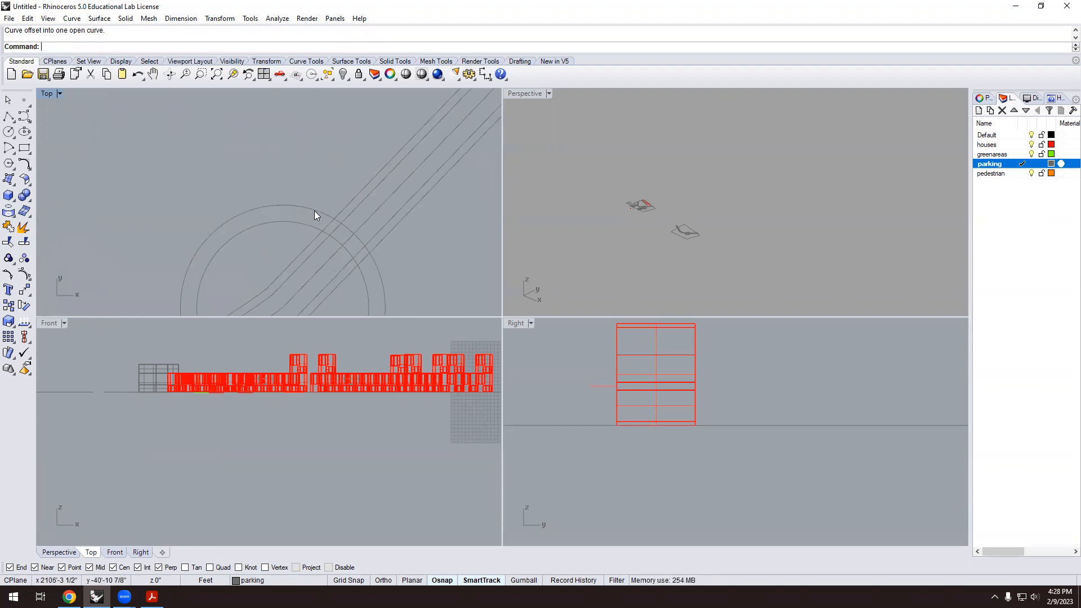
pyautogui.scroll(-2, 316, 202)
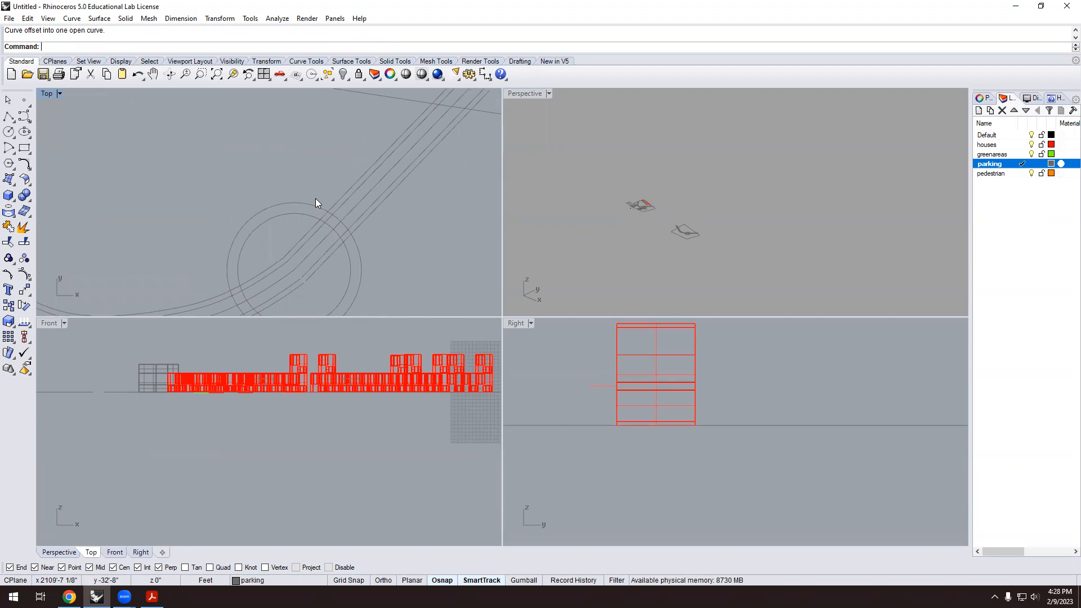
pyautogui.scroll(3, 315, 204)
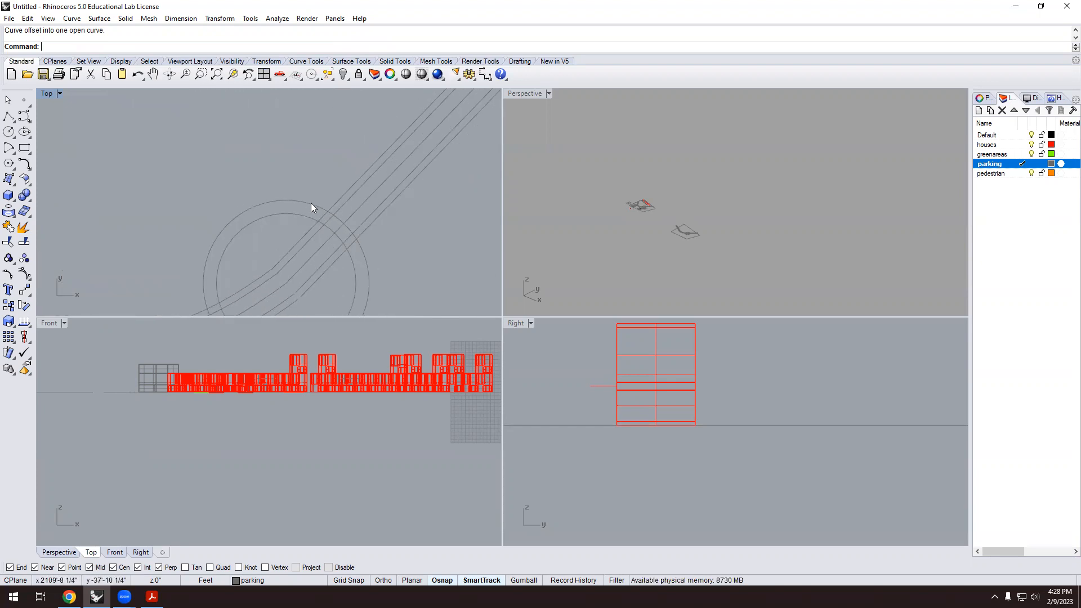
pyautogui.scroll(-3, 315, 195)
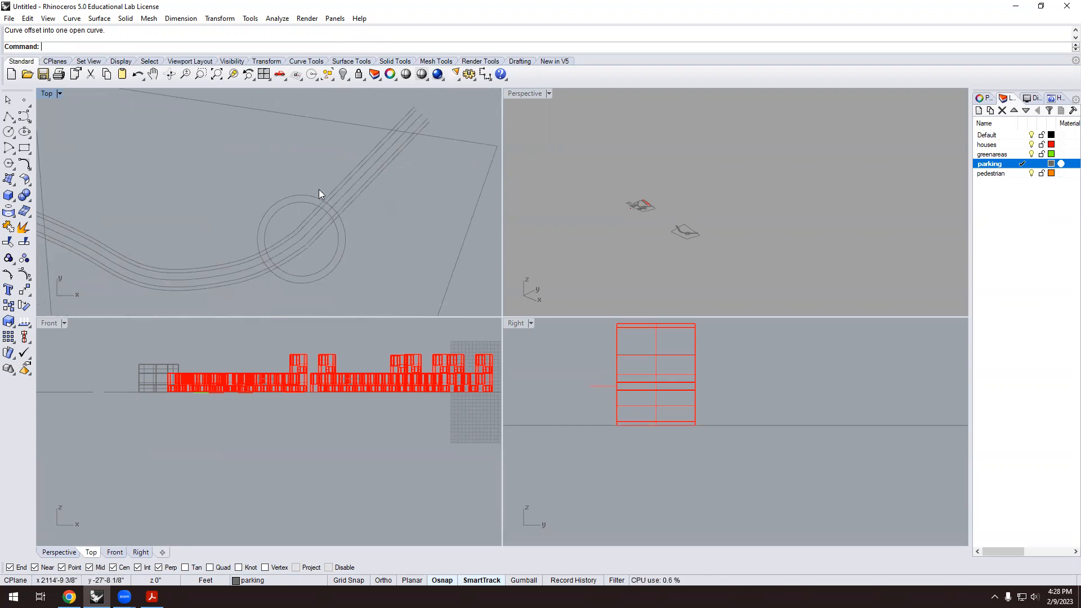
pyautogui.scroll(1, 289, 173)
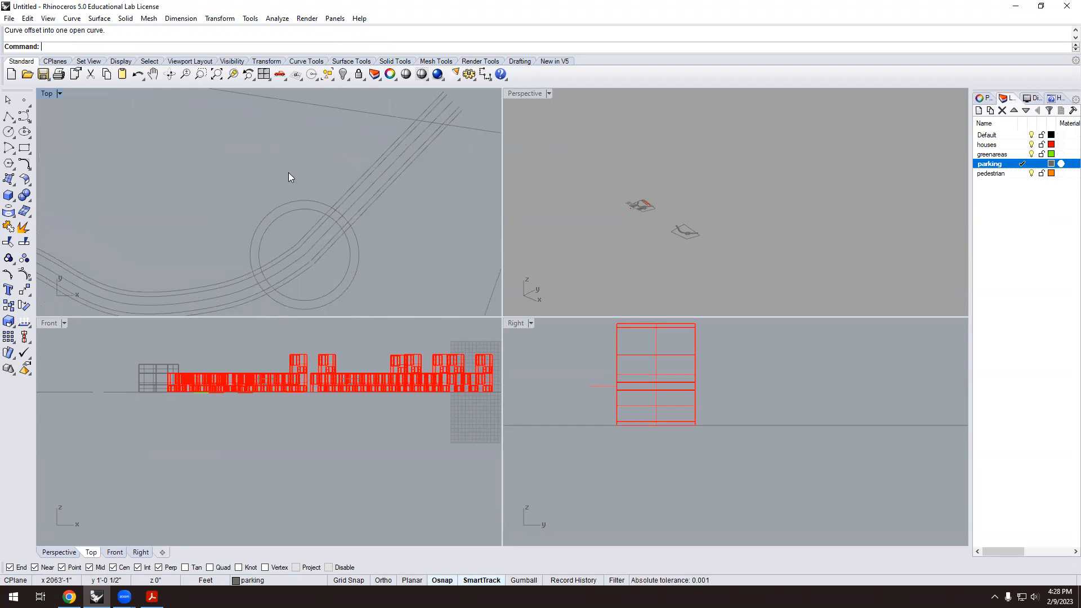
# Offset the outer roundabout circle 6 ft outward to create the sidewalk ring.
pyautogui.write('offset')
pyautogui.press('Return')
pyautogui.scroll(1, 243, 224)
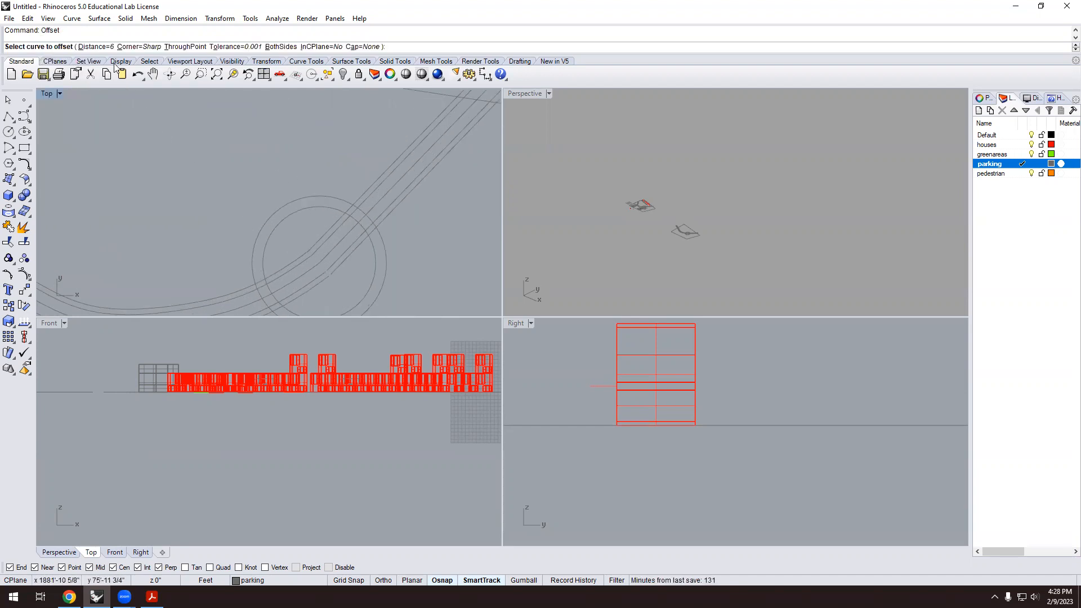
pyautogui.scroll(1, 276, 213)
pyautogui.click(272, 203)
pyautogui.click(257, 182)
pyautogui.scroll(-2, 260, 184)
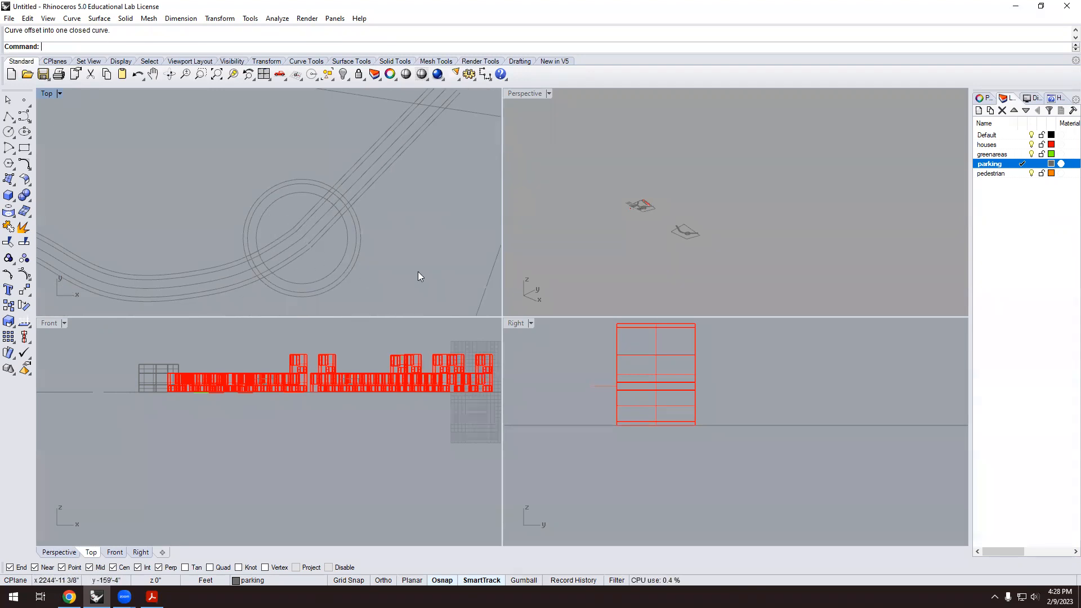
pyautogui.scroll(-2, 204, 248)
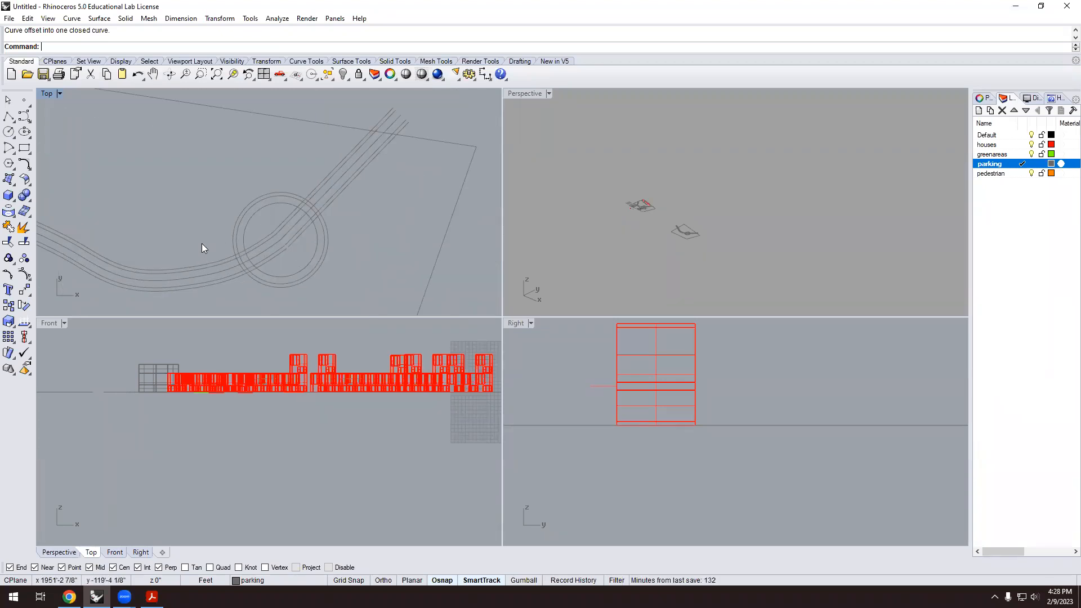
pyautogui.scroll(3, 226, 266)
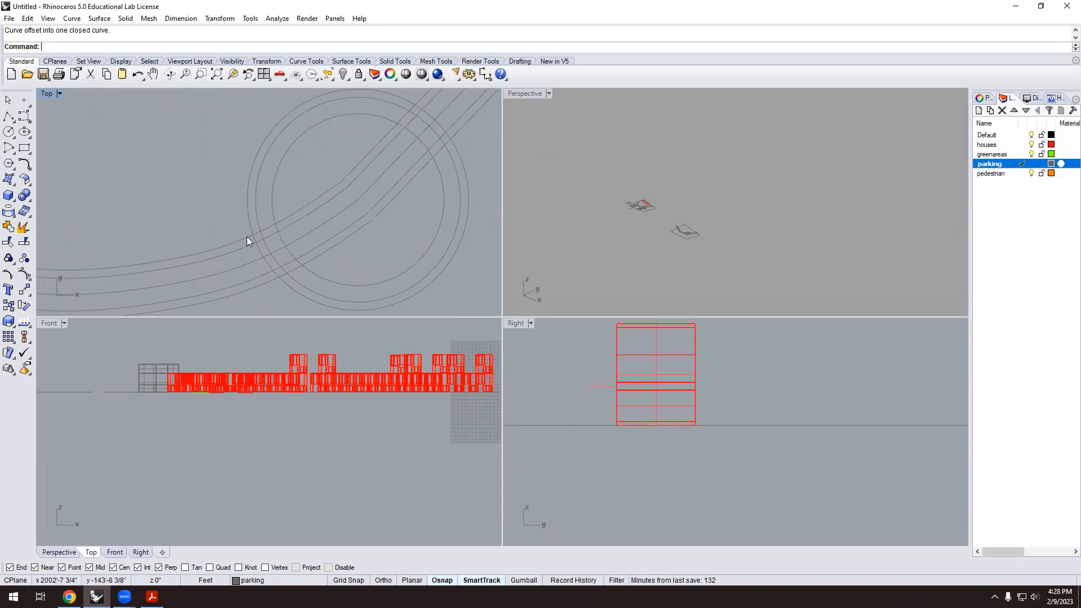
pyautogui.scroll(-3, 243, 242)
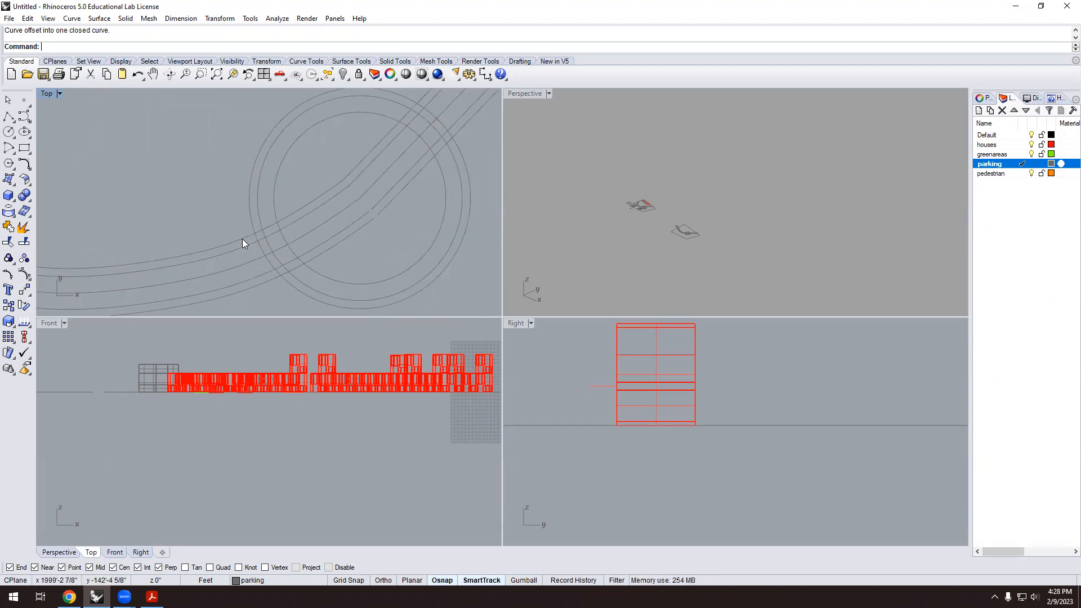
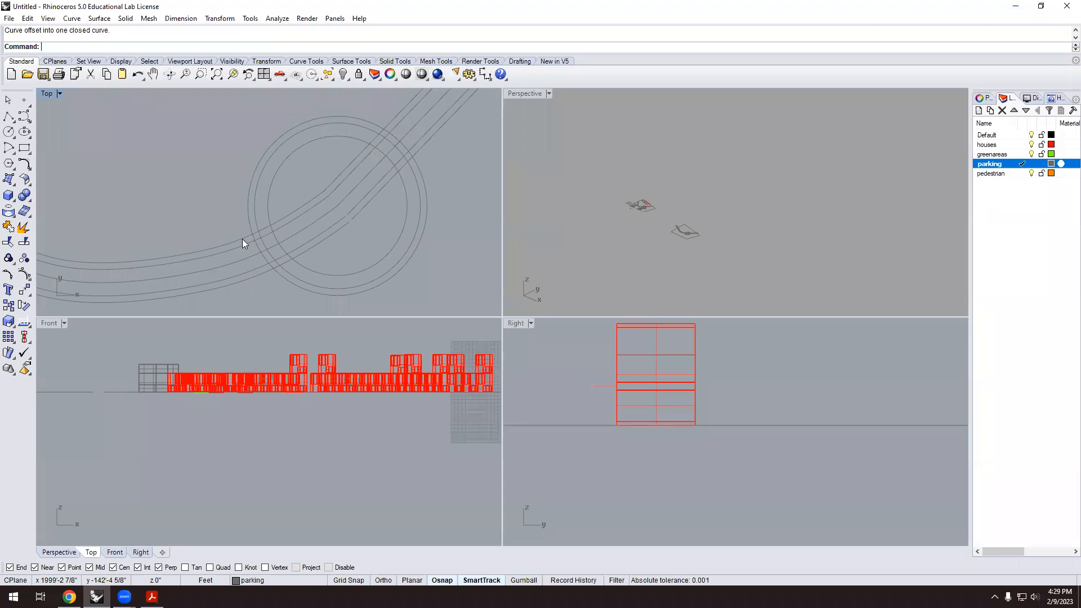
# Zoom out in the Top viewport to see the whole site boundary.
pyautogui.scroll(-3, 242, 240)
pyautogui.scroll(-1, 102, 187)
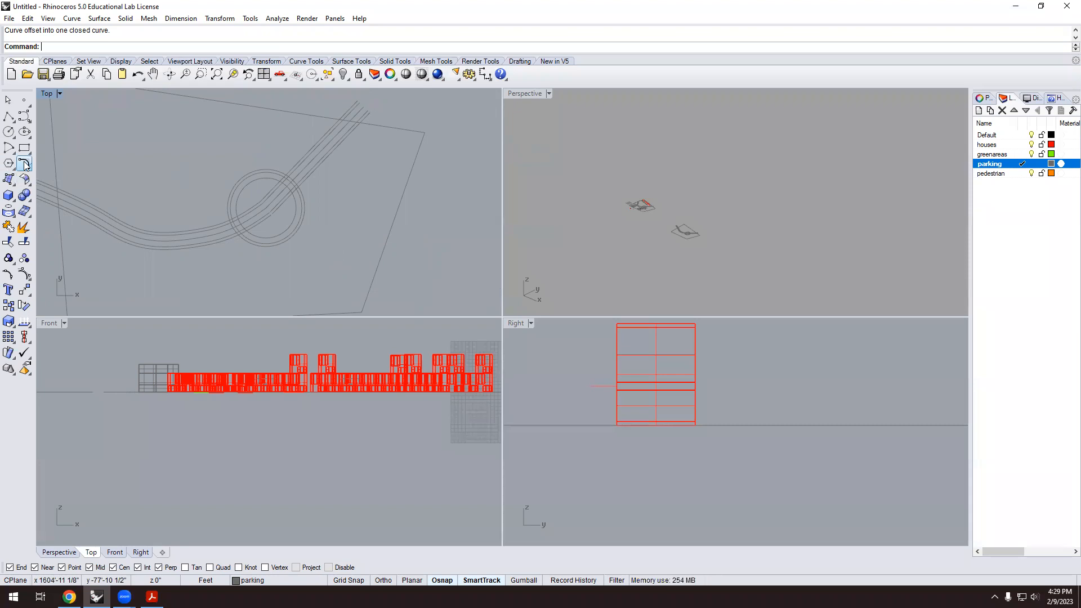
# Set the fillet radius to 20, then cancel the fillet for now.
pyautogui.click(24, 164)
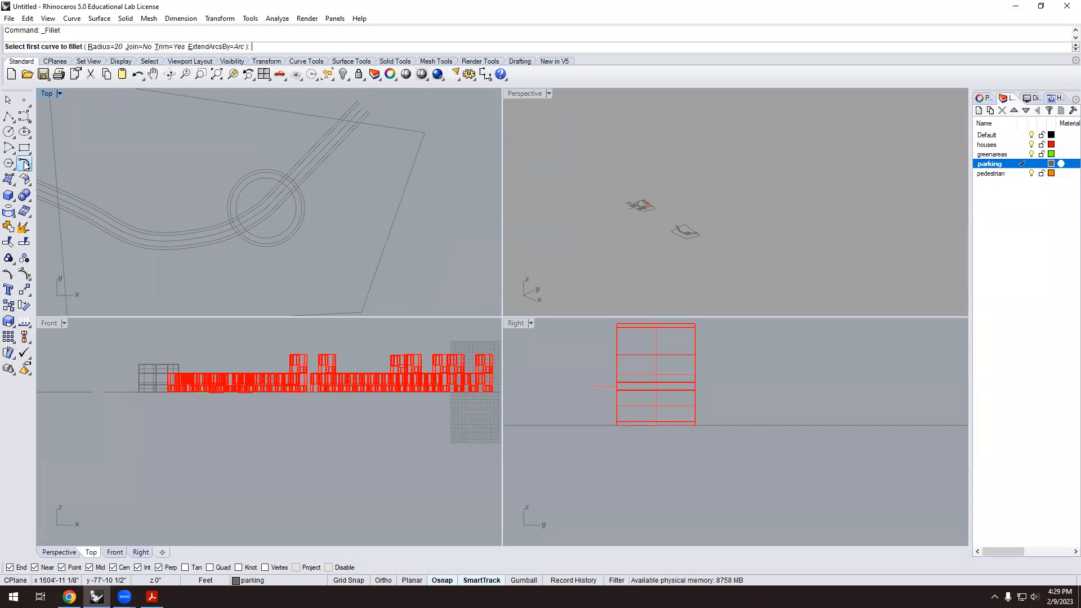
pyautogui.click(105, 47)
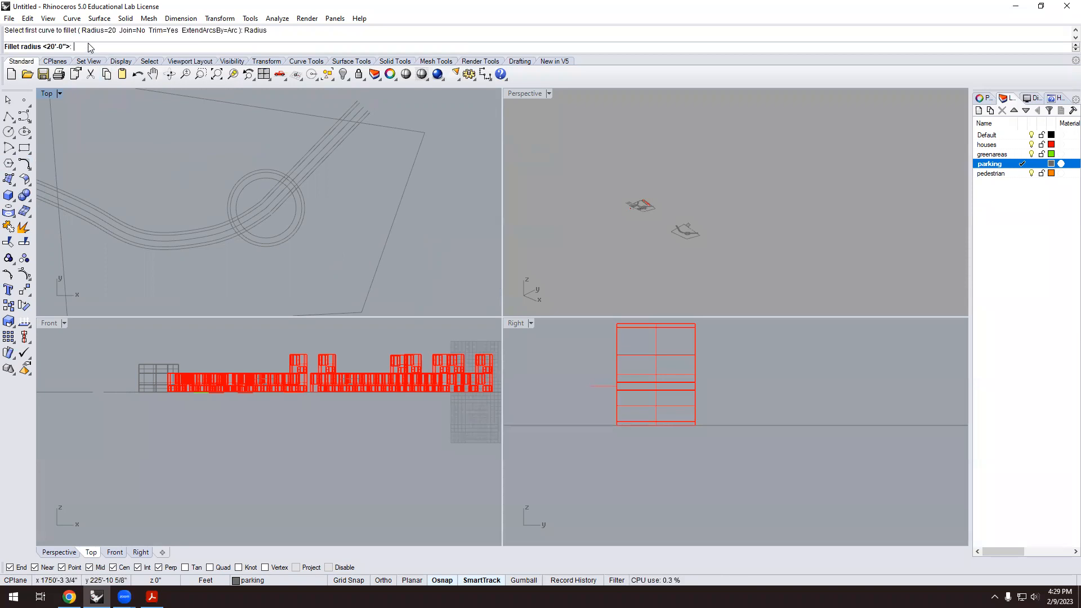
pyautogui.write('20')
pyautogui.press('Return')
pyautogui.press('Escape')
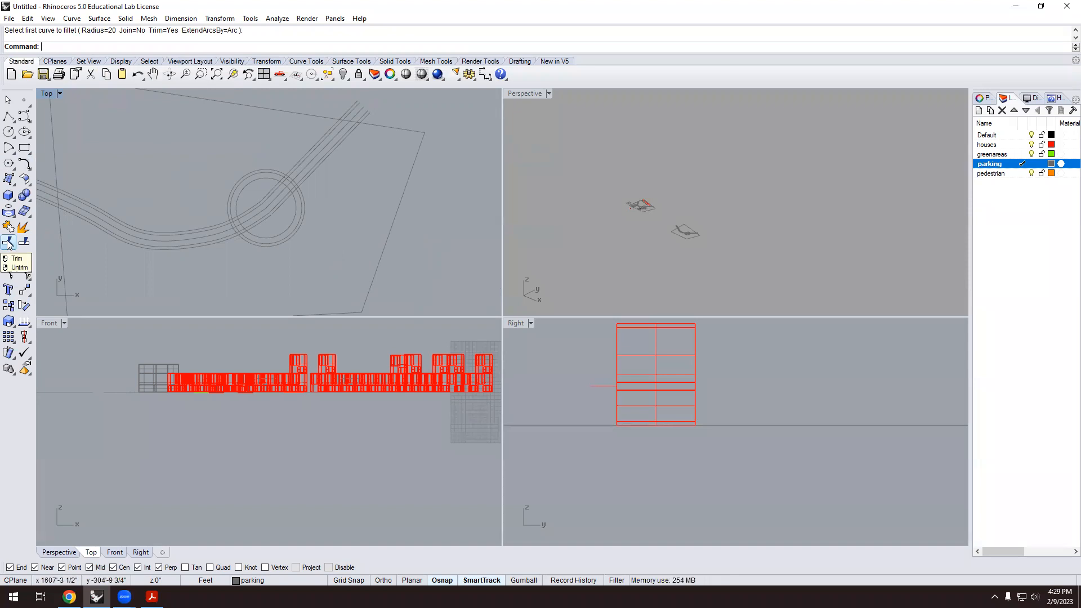
# Trim away the roundabout circle arc between the two curved road edges.
pyautogui.write('Trim')
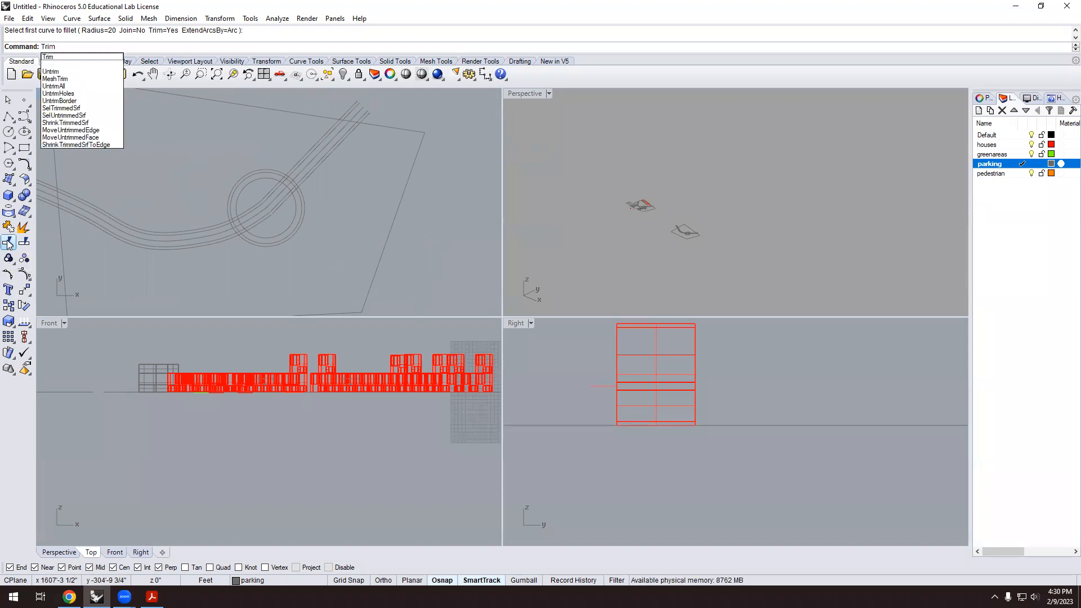
pyautogui.press('Return')
pyautogui.scroll(2, 218, 214)
pyautogui.click(232, 240)
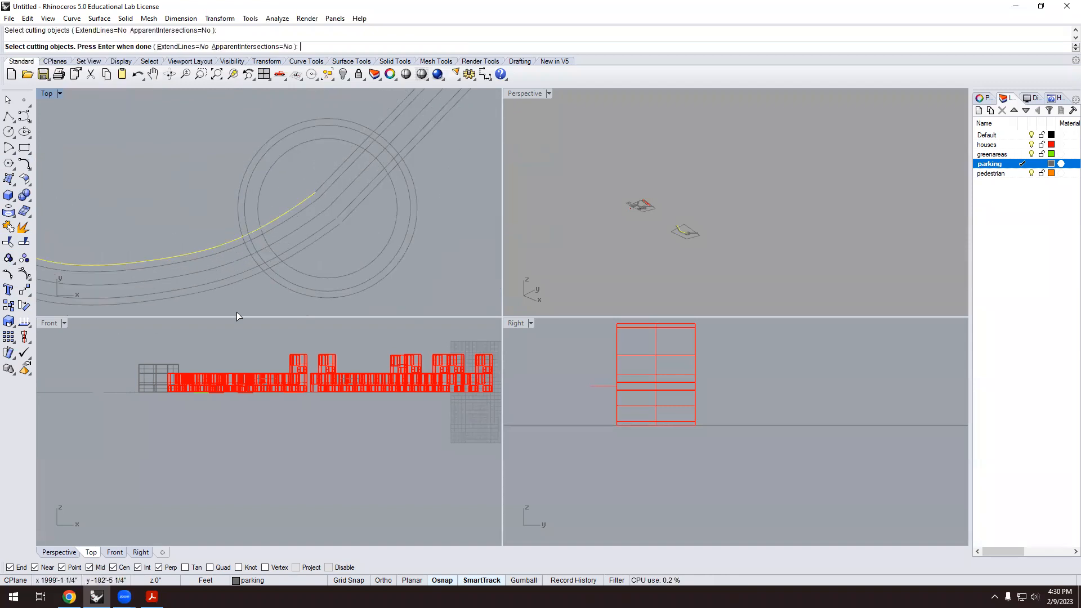
pyautogui.click(246, 277)
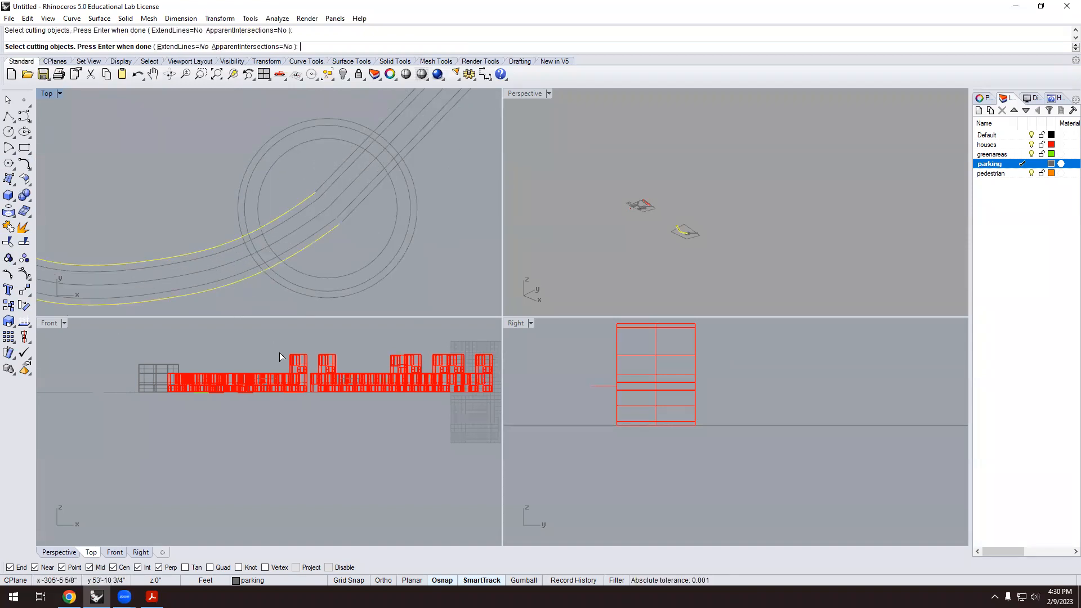
pyautogui.press('Return')
pyautogui.click(256, 245)
pyautogui.press('Return')
# Trim the circle between the upper diagonal road lines as well.
pyautogui.press('Return')
pyautogui.click(375, 187)
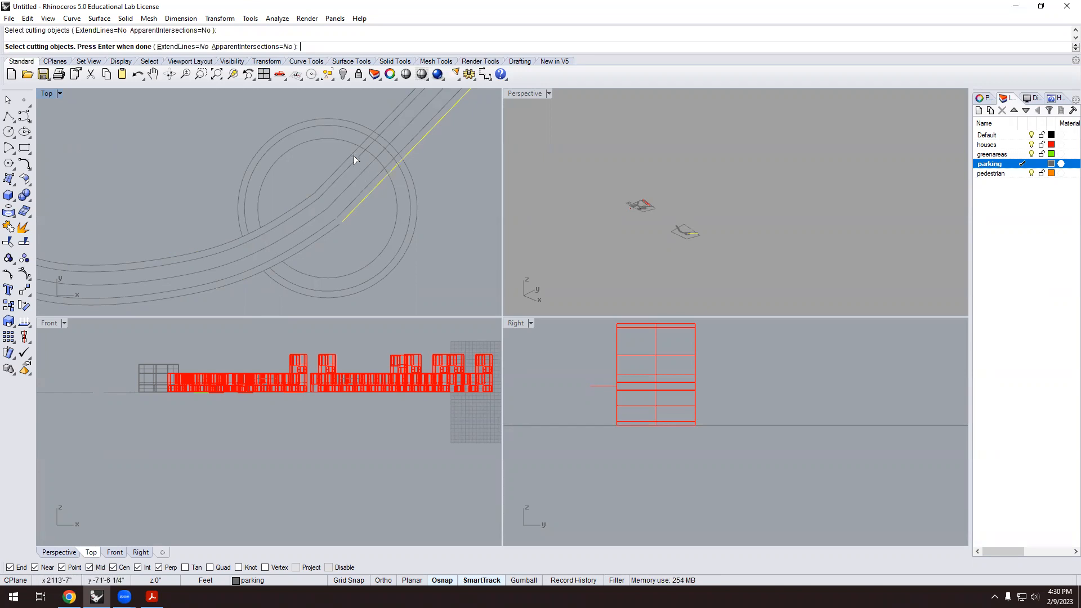
pyautogui.click(351, 153)
pyautogui.press('Return')
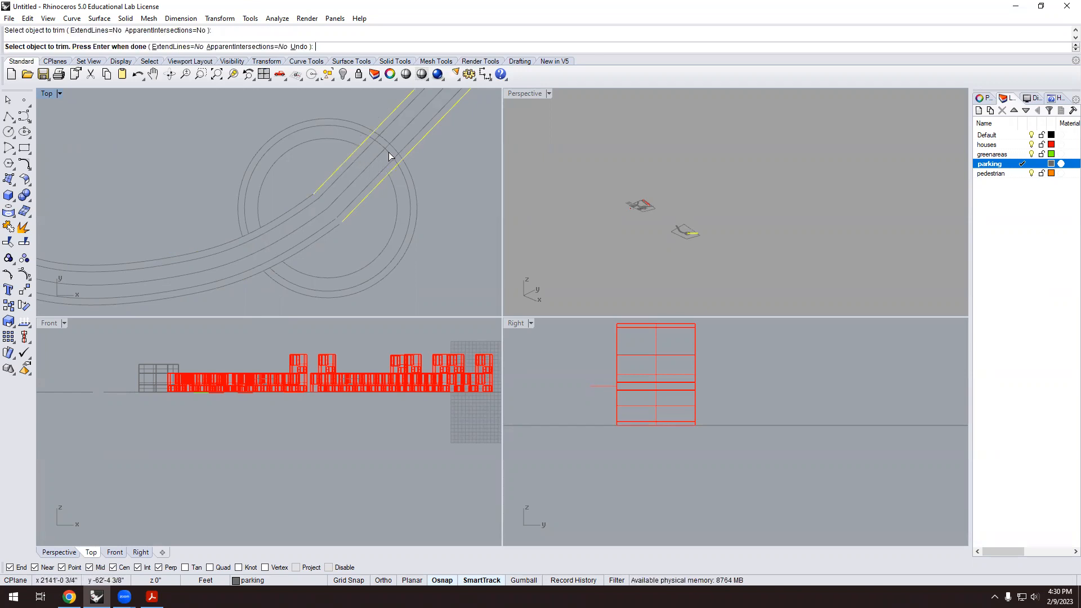
pyautogui.scroll(-2, 439, 197)
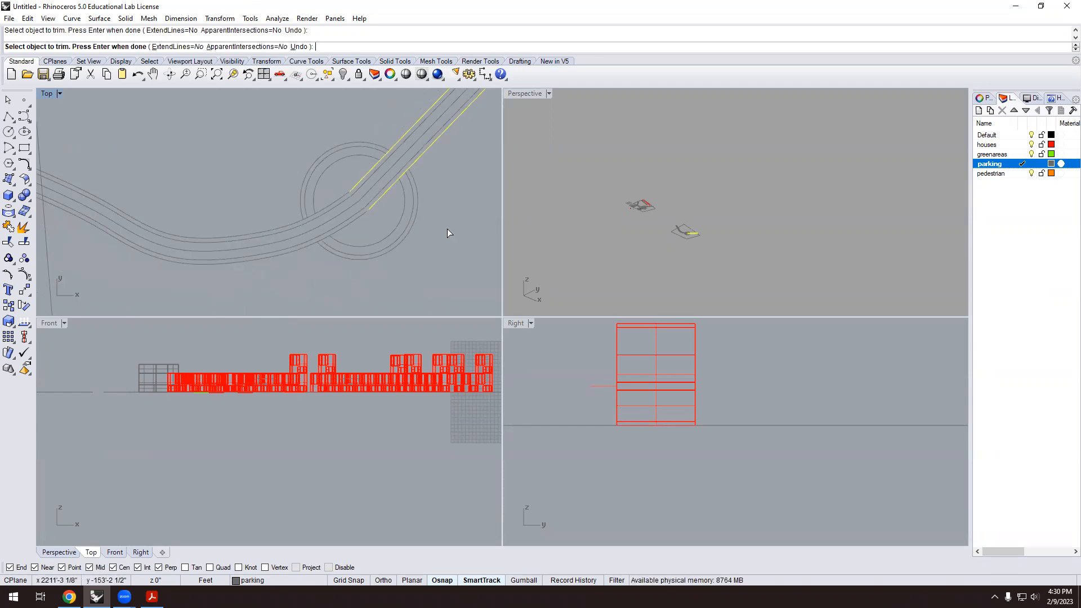
pyautogui.press('Return')
pyautogui.scroll(-4, 331, 184)
pyautogui.scroll(4, 359, 142)
pyautogui.scroll(2, 359, 138)
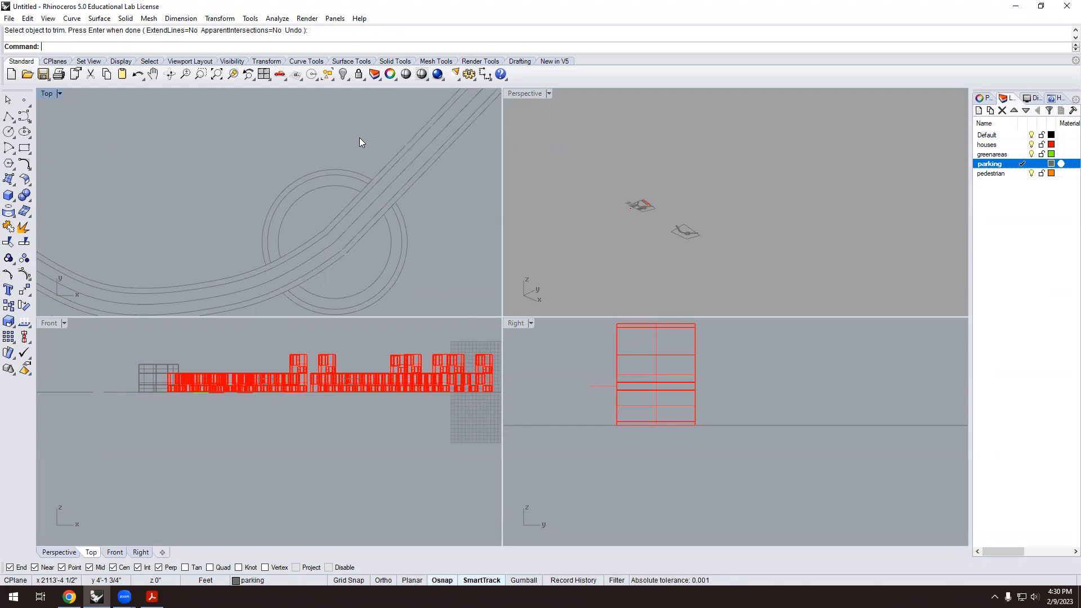
pyautogui.scroll(1, 246, 275)
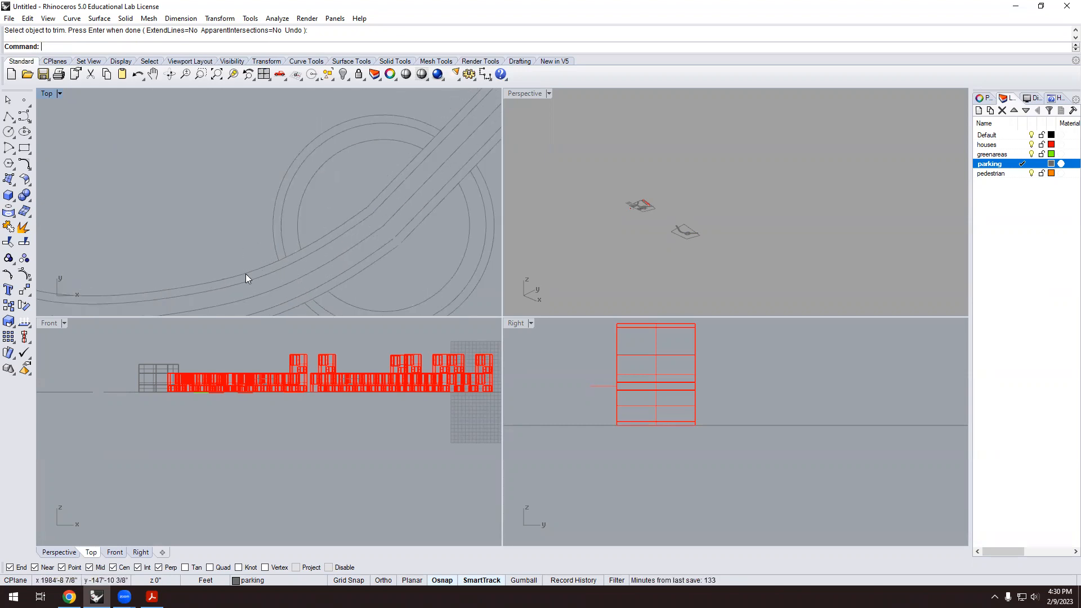
# Fillet the upper curved road edge into the roundabout circle at radius 20.
pyautogui.scroll(-1, 251, 252)
pyautogui.click(24, 164)
pyautogui.scroll(-2, 235, 219)
pyautogui.click(228, 252)
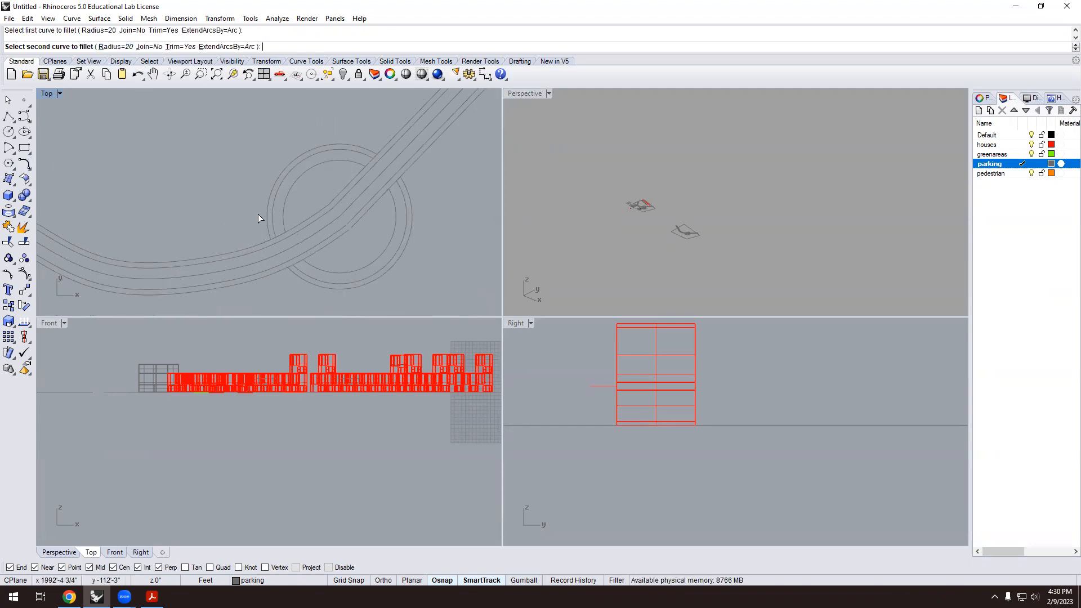
pyautogui.click(265, 219)
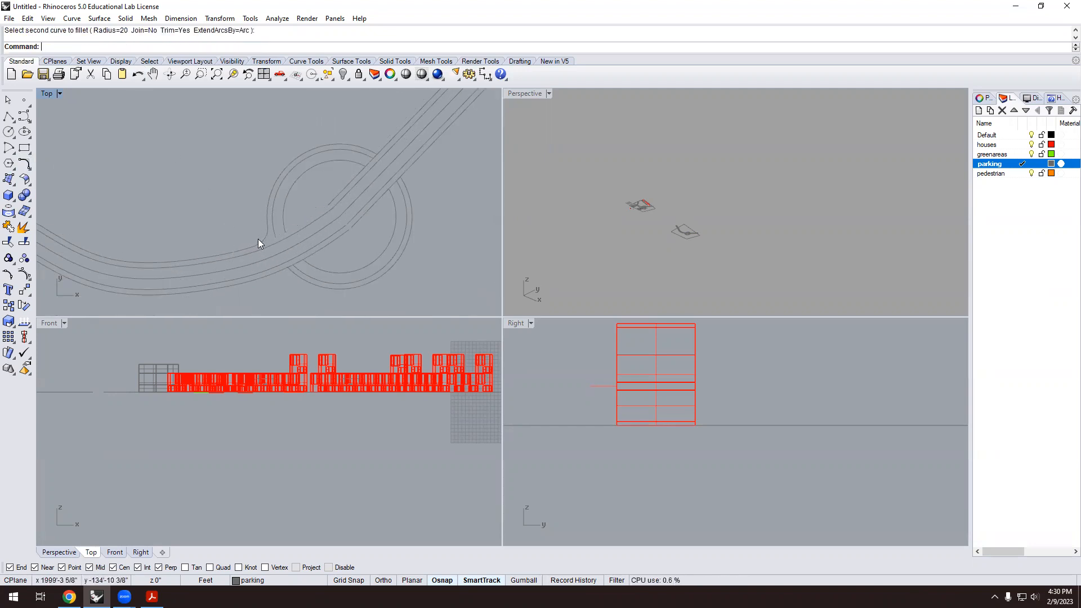
pyautogui.scroll(-2, 272, 242)
pyautogui.scroll(2, 323, 263)
pyautogui.click(326, 268)
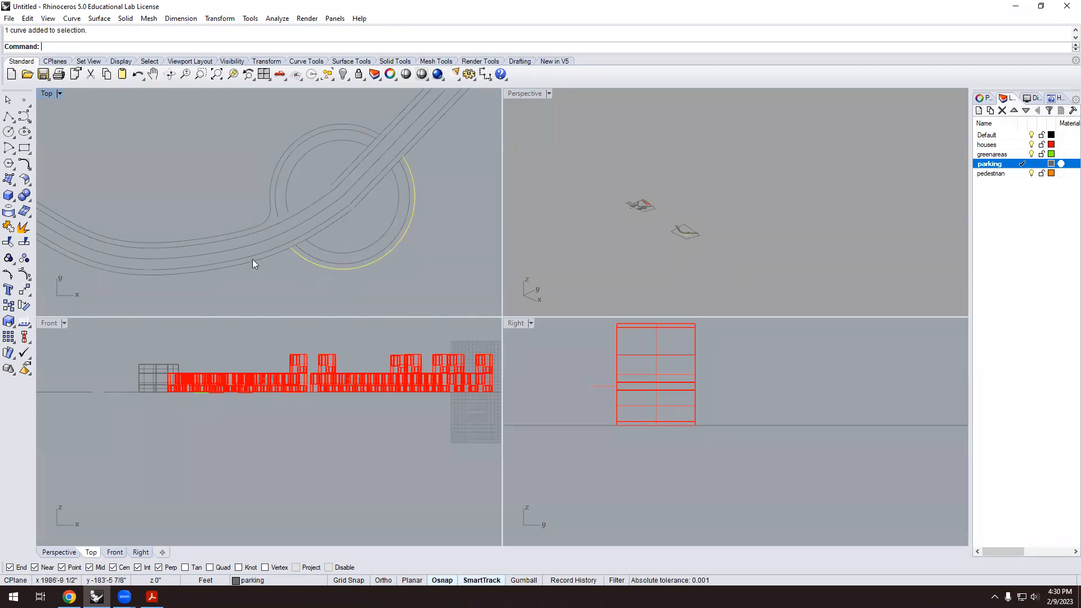
pyautogui.click(253, 261)
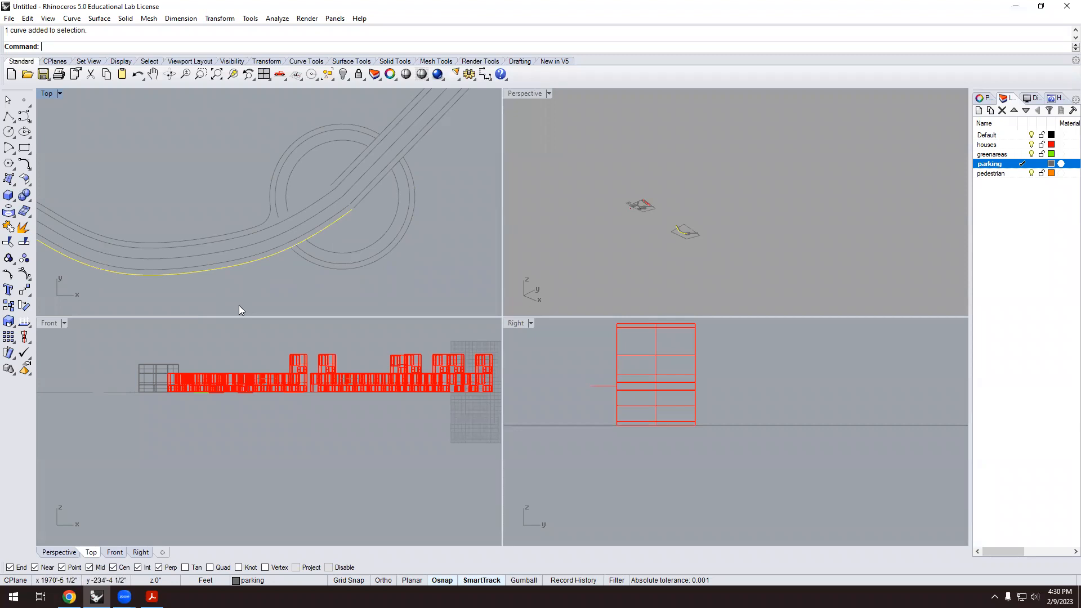
# Fillet the lower road curve and the diagonal road line into the circle.
pyautogui.rightClick(226, 231)
pyautogui.click(248, 263)
pyautogui.click(326, 268)
pyautogui.rightClick(361, 294)
pyautogui.click(430, 130)
pyautogui.click(415, 185)
# Fillet the upper diagonal road line into the outer circle's top arc.
pyautogui.rightClick(421, 201)
pyautogui.click(345, 124)
pyautogui.click(401, 111)
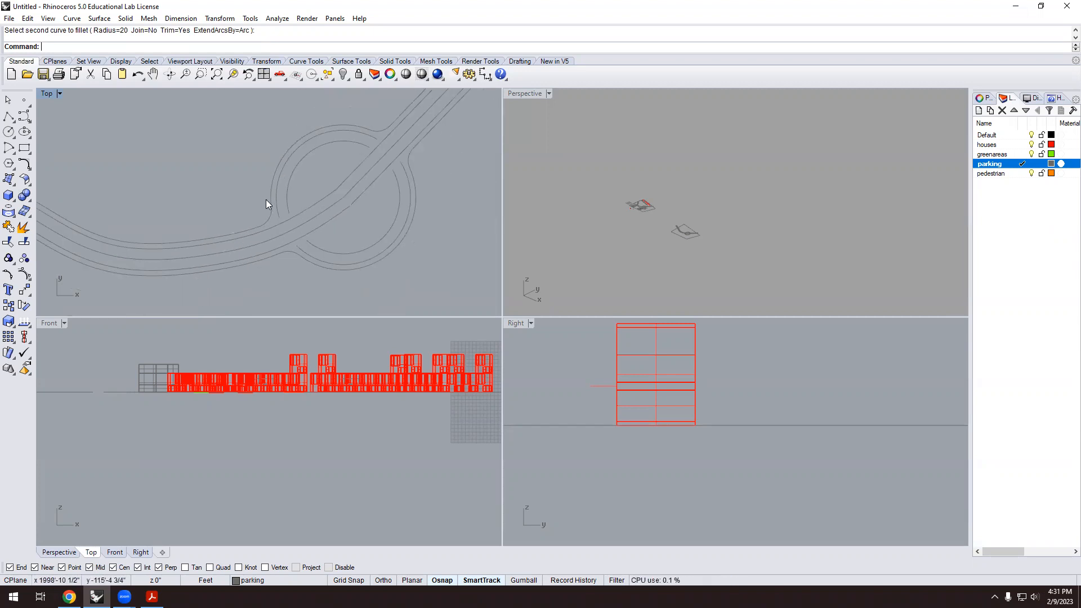
pyautogui.scroll(1, 271, 186)
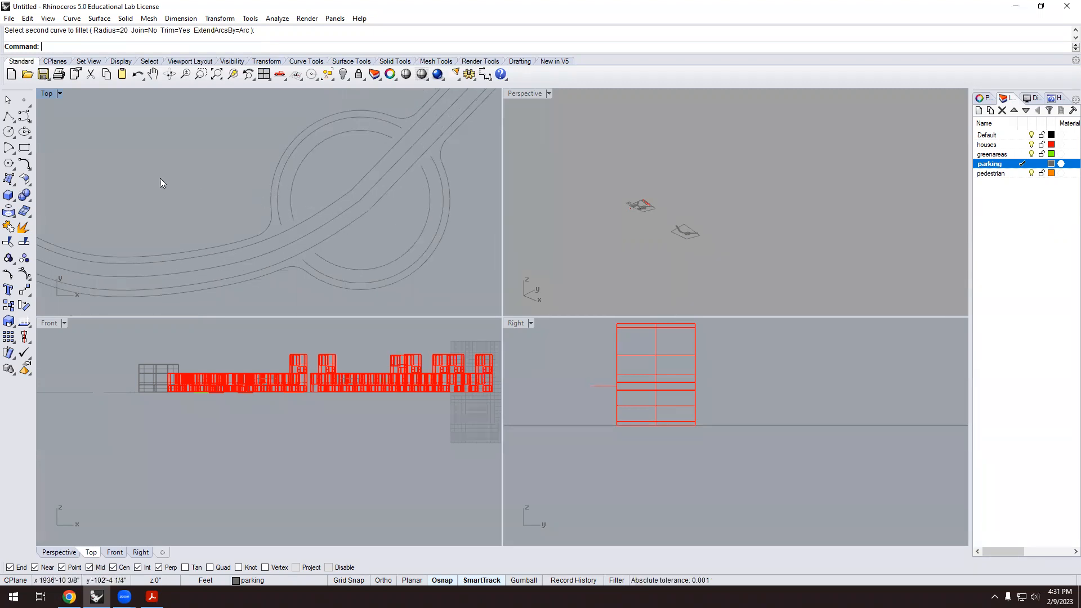
pyautogui.click(269, 222)
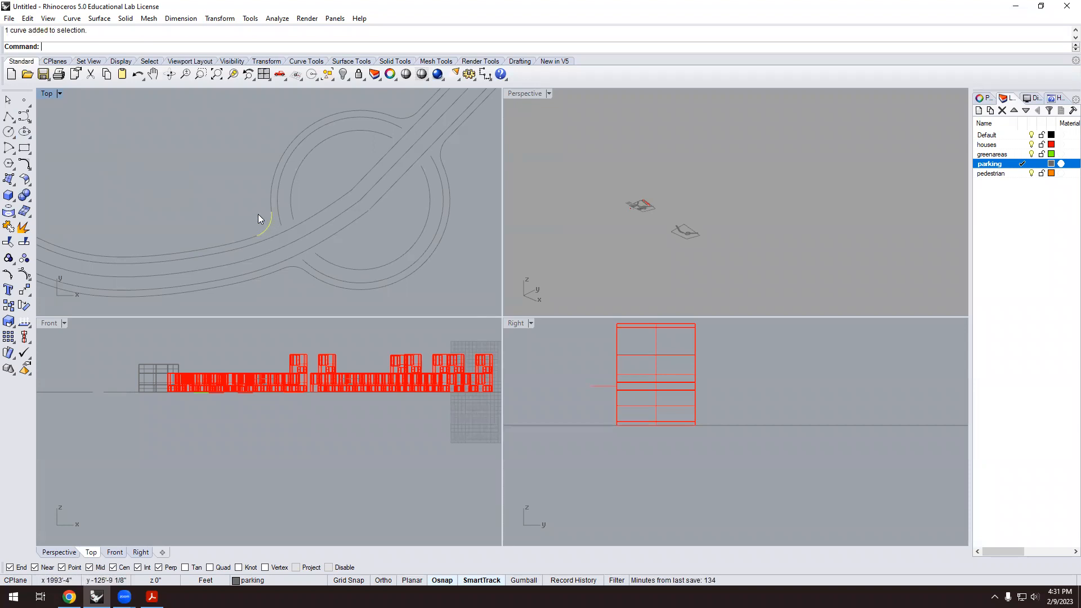
pyautogui.scroll(1, 260, 212)
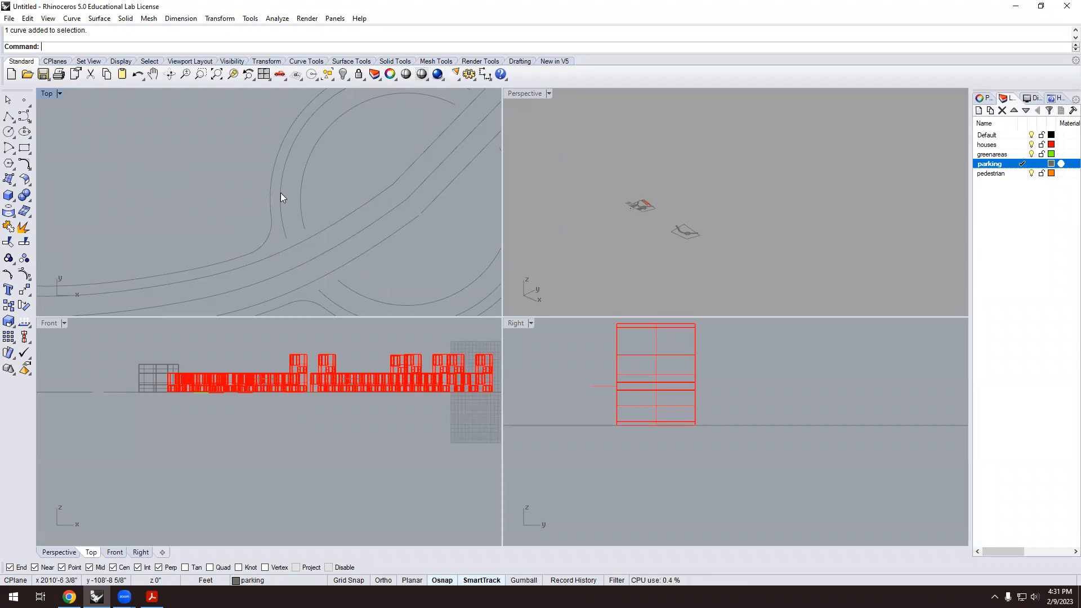
pyautogui.scroll(-2, 386, 212)
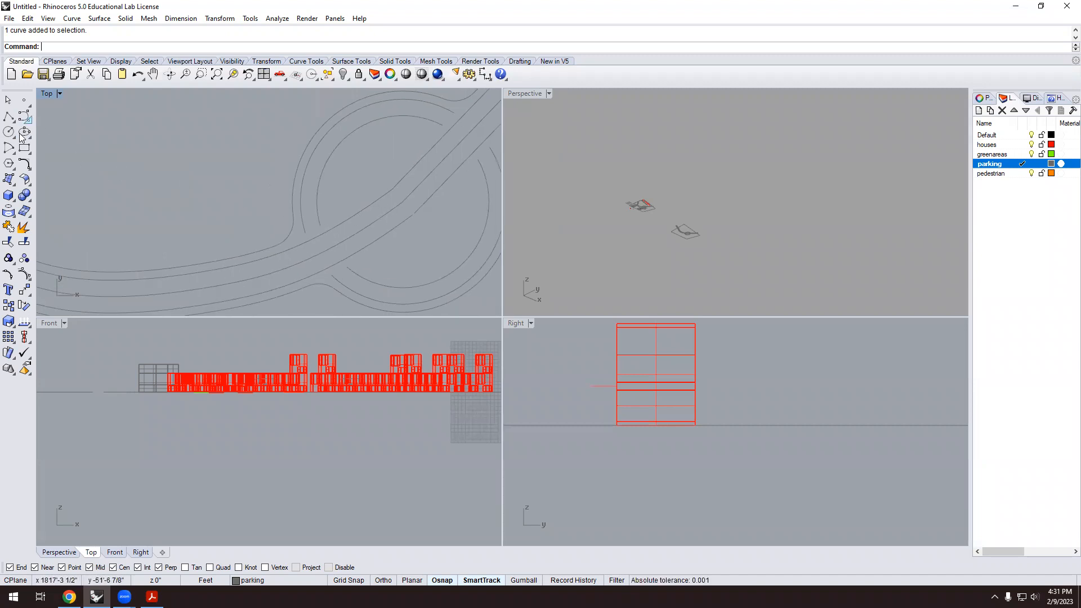
# Set the fillet radius to 26 and fillet the road curve into the circle.
pyautogui.click(24, 164)
pyautogui.click(100, 47)
pyautogui.write('26')
pyautogui.press('Return')
pyautogui.click(247, 263)
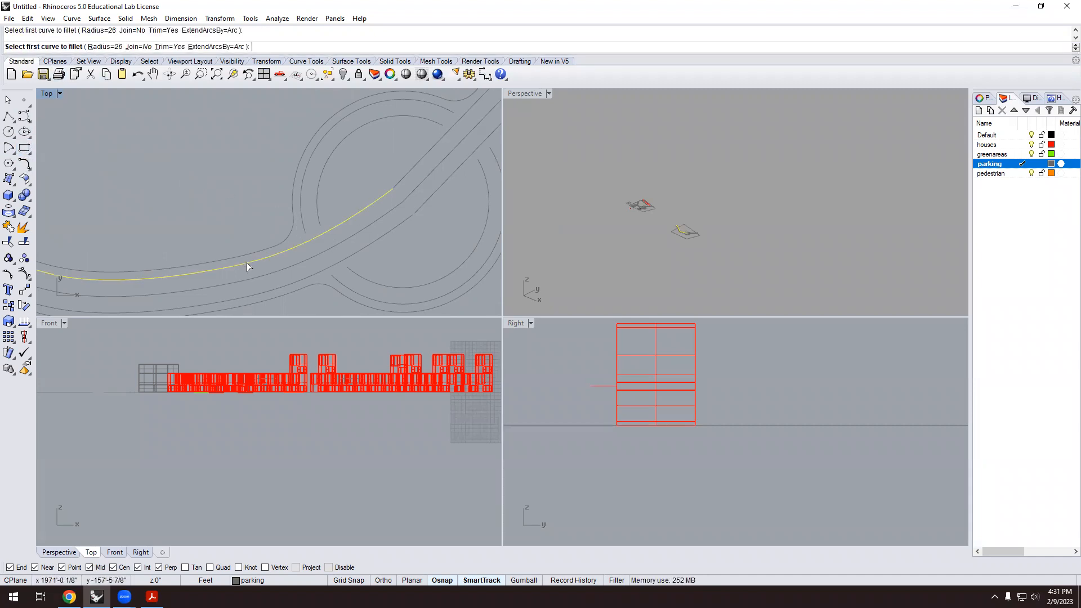
pyautogui.click(301, 192)
pyautogui.scroll(-2, 326, 182)
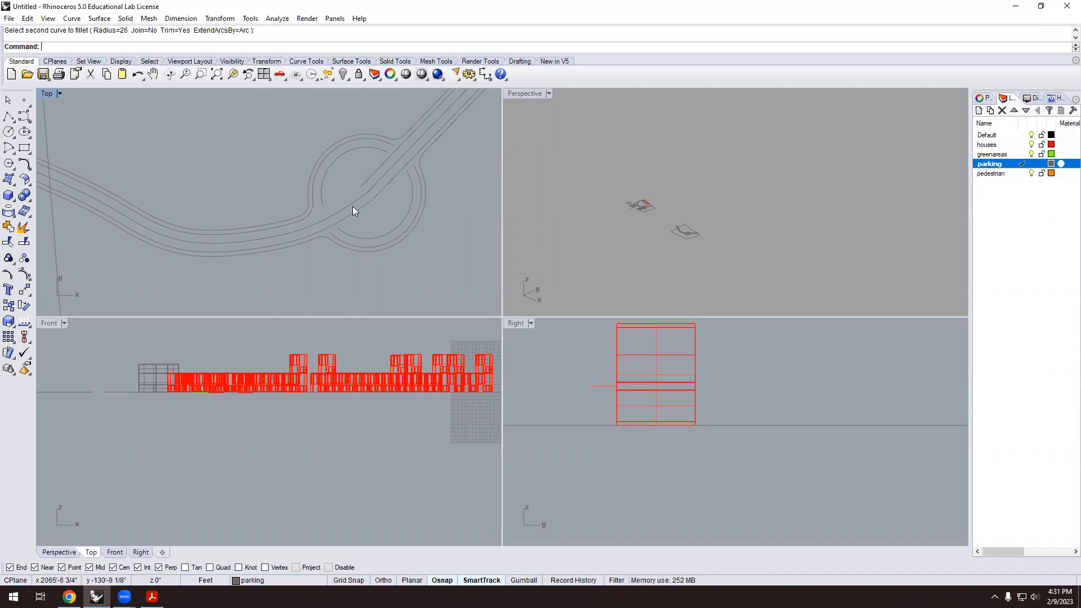
pyautogui.scroll(4, 290, 245)
pyautogui.scroll(-4, 295, 274)
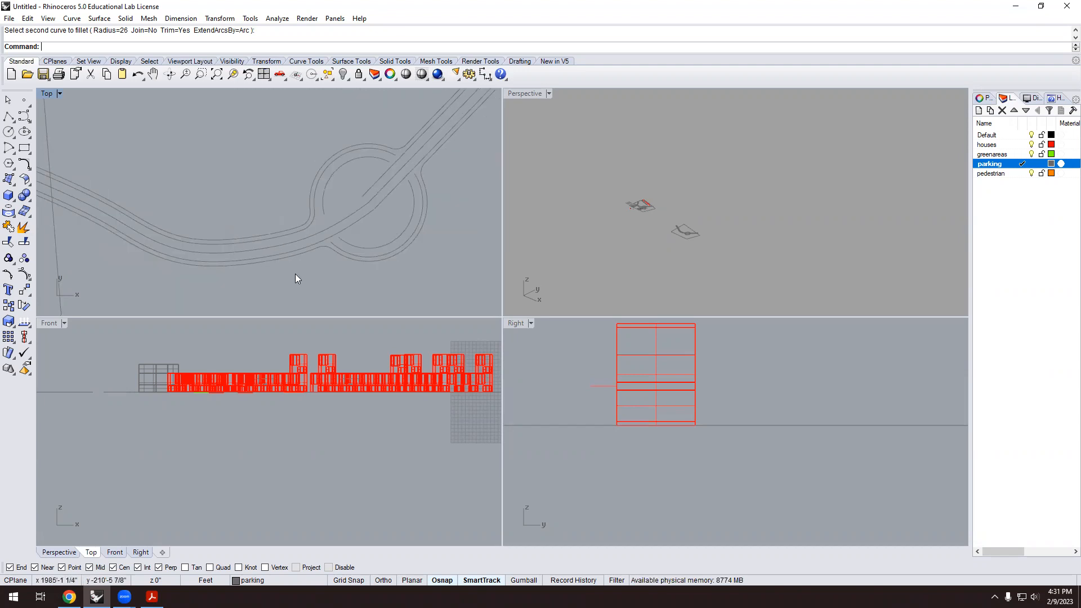
# Fillet the diagonal road lines into the circle, undoing the misplaced last fillet.
pyautogui.rightClick(368, 158)
pyautogui.scroll(3, 430, 140)
pyautogui.click(425, 122)
pyautogui.click(323, 162)
pyautogui.scroll(-3, 366, 217)
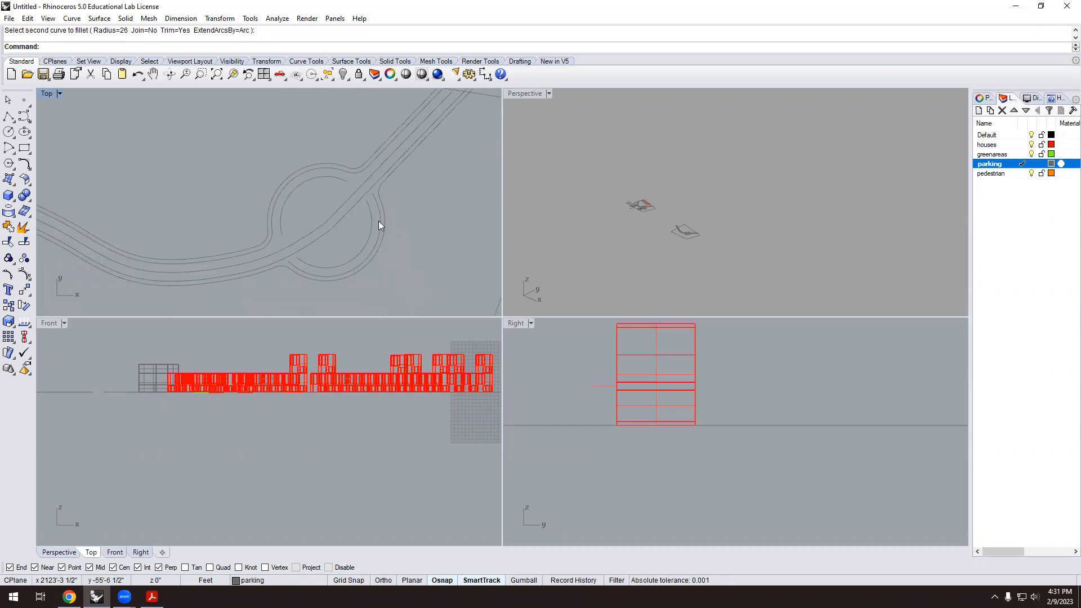
pyautogui.rightClick(401, 166)
pyautogui.click(395, 145)
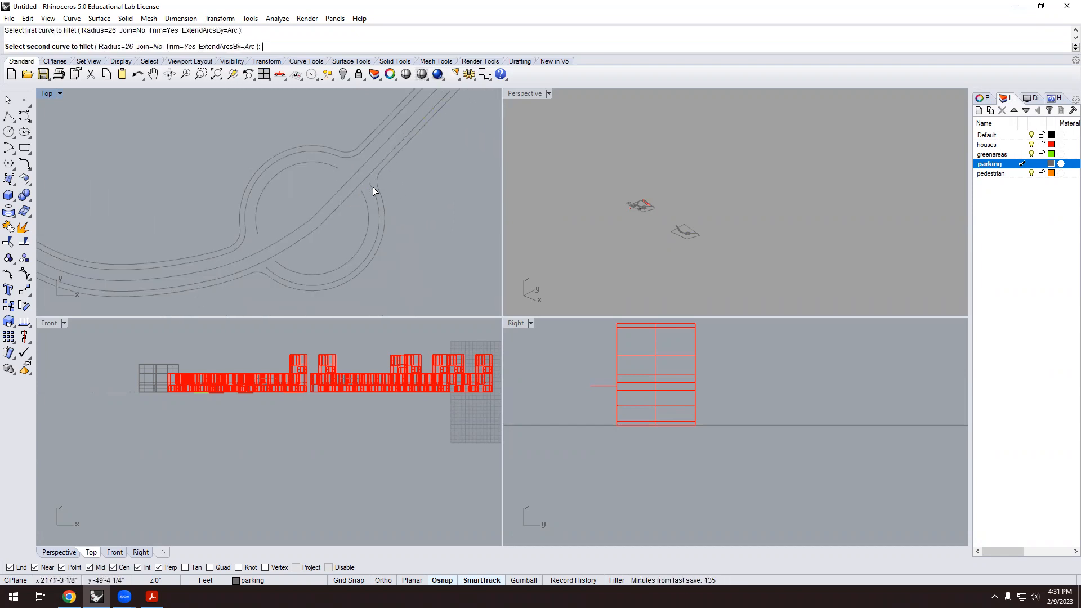
pyautogui.click(367, 224)
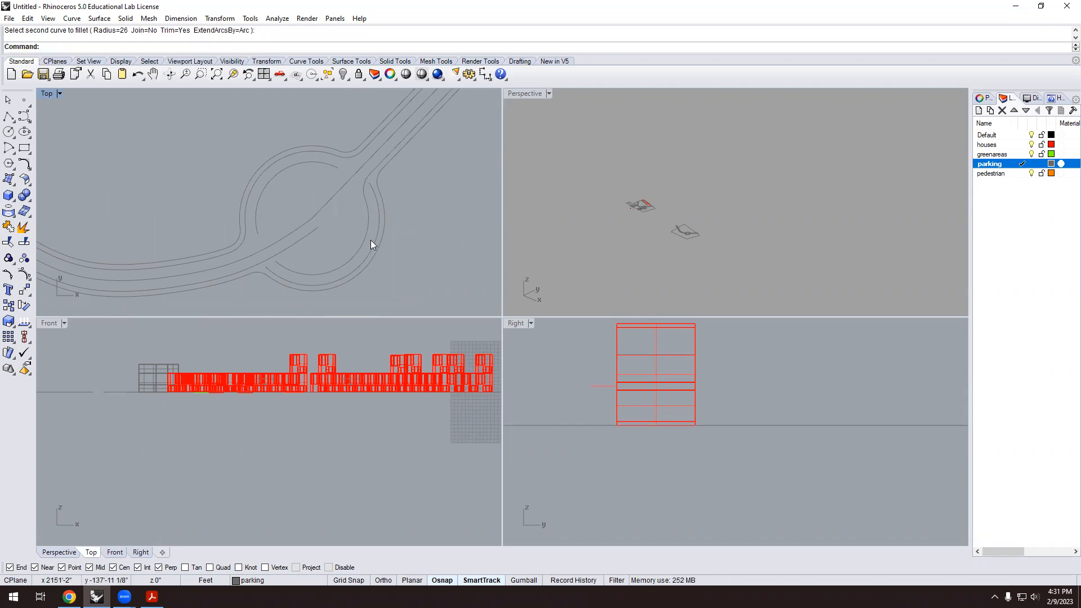
pyautogui.hotkey('ctrl', 'z')
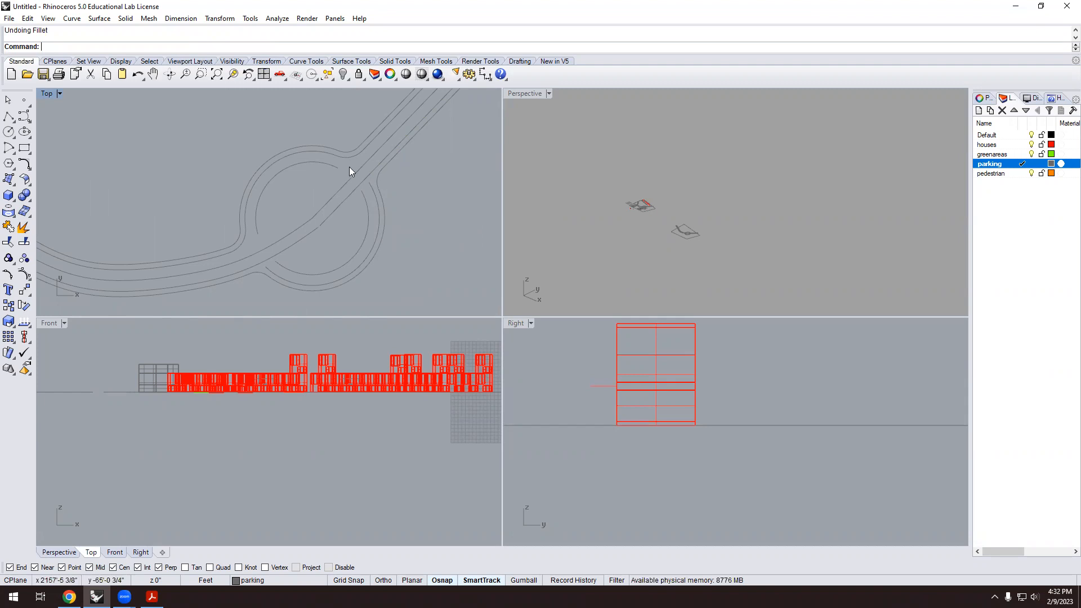
# Redo the diagonal road fillet and fillet the lower road line into the circle.
pyautogui.click(24, 164)
pyautogui.click(394, 147)
pyautogui.click(376, 204)
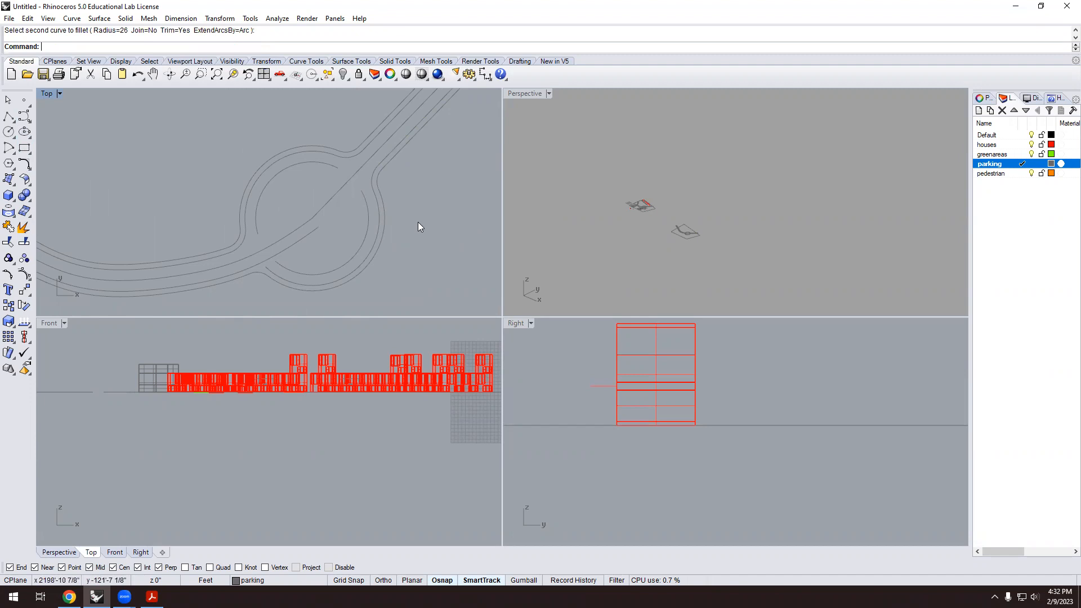
pyautogui.press('Return')
pyautogui.click(284, 277)
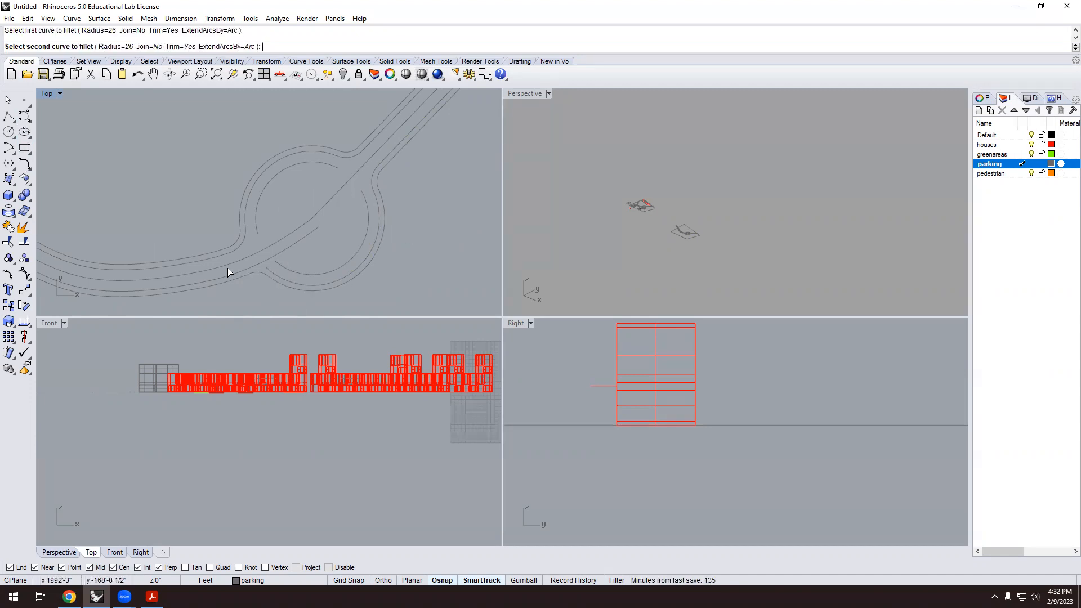
pyautogui.click(224, 275)
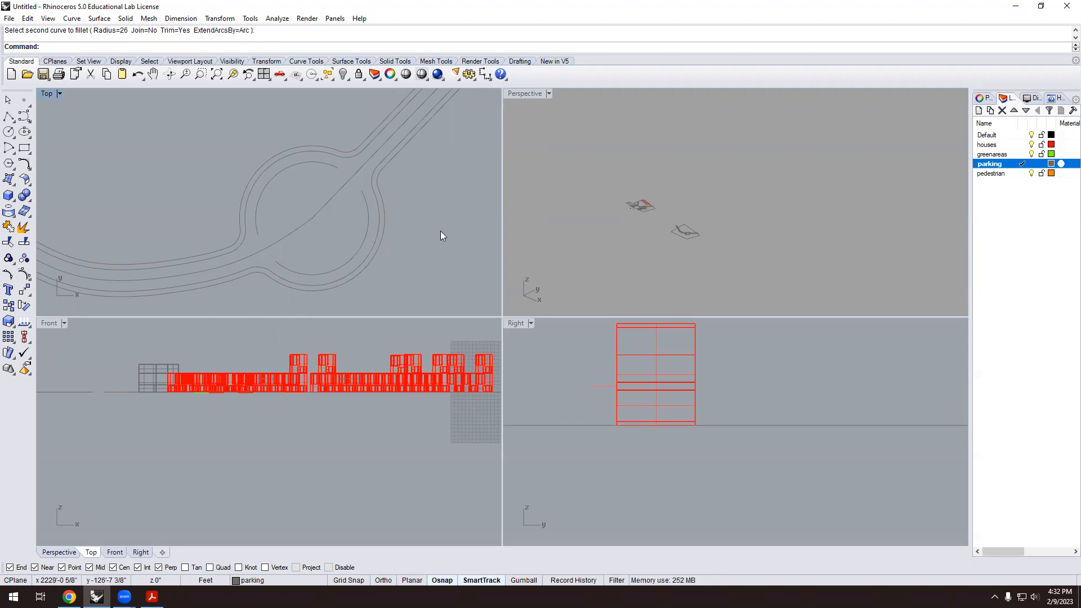
pyautogui.scroll(-4, 366, 191)
pyautogui.scroll(2, 363, 196)
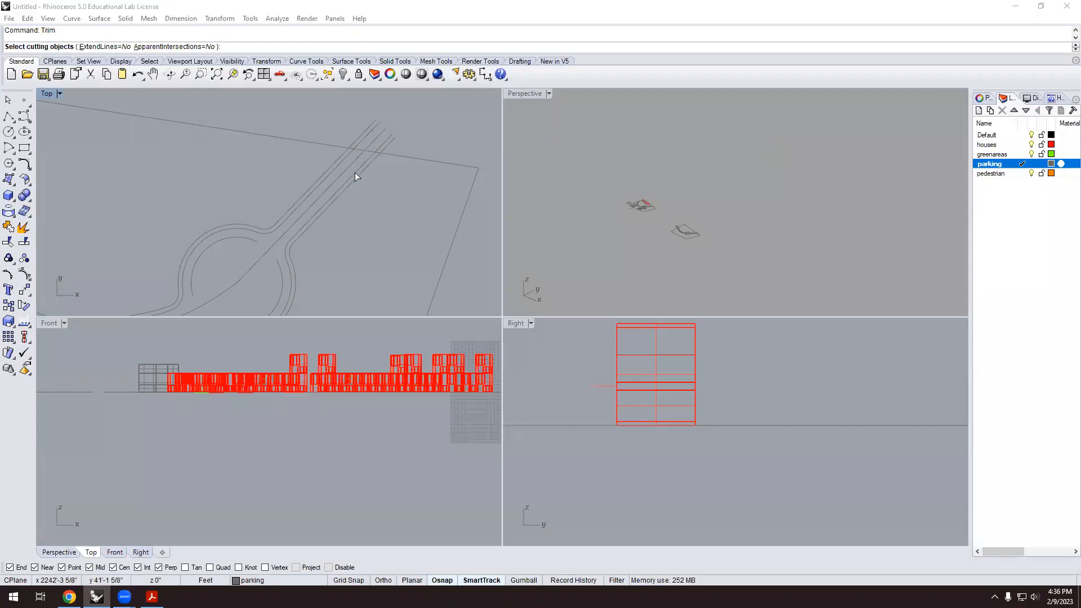
# Trim out the boundary segment inside the diagonal road, using its edges as cutters.
pyautogui.click(358, 176)
pyautogui.click(334, 164)
pyautogui.press('Return')
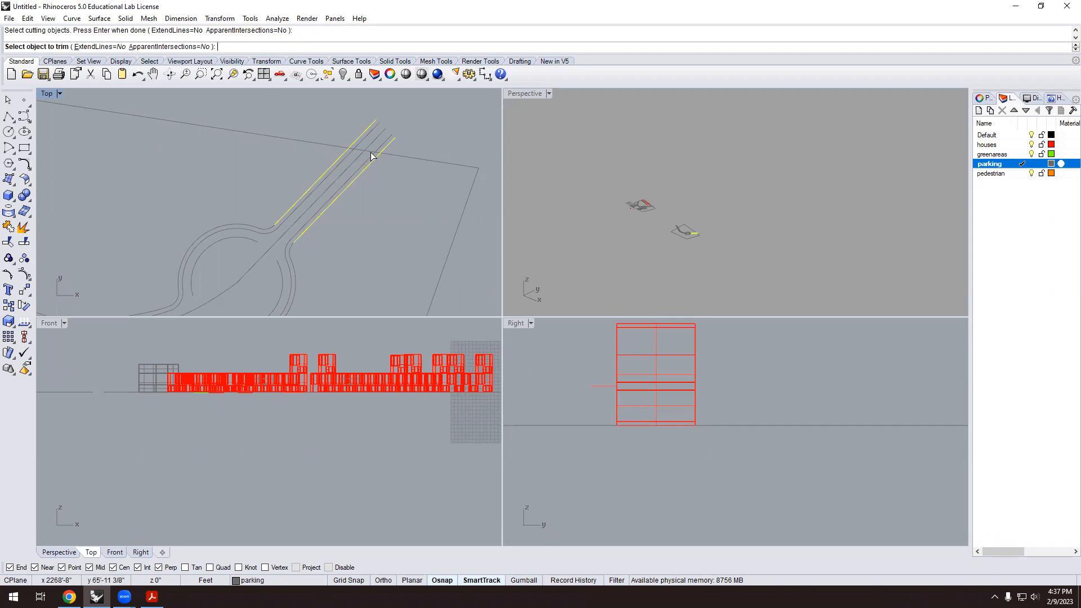
pyautogui.click(367, 149)
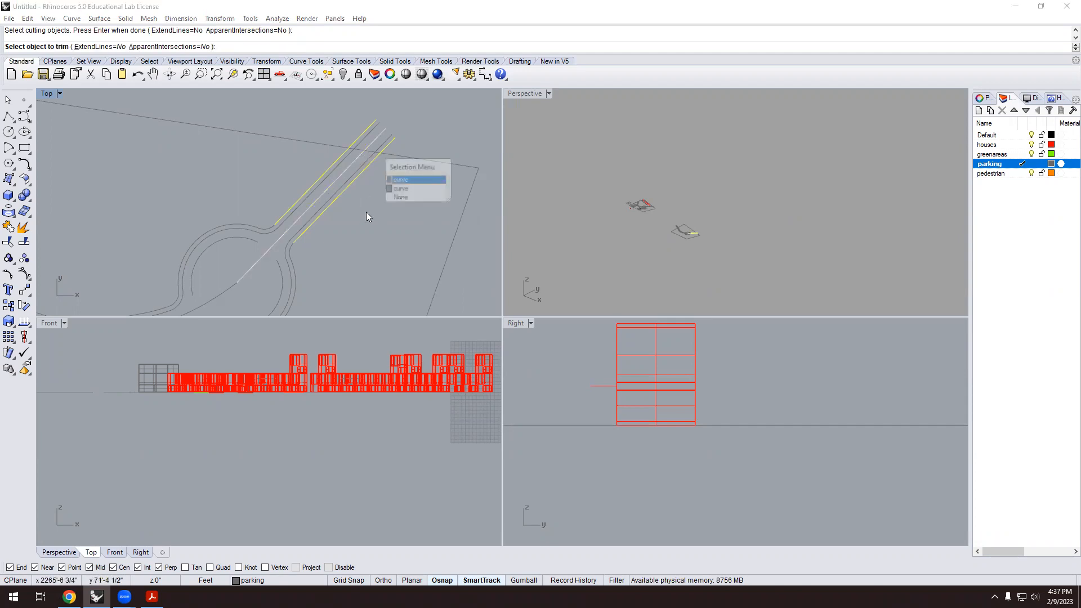
pyautogui.click(407, 191)
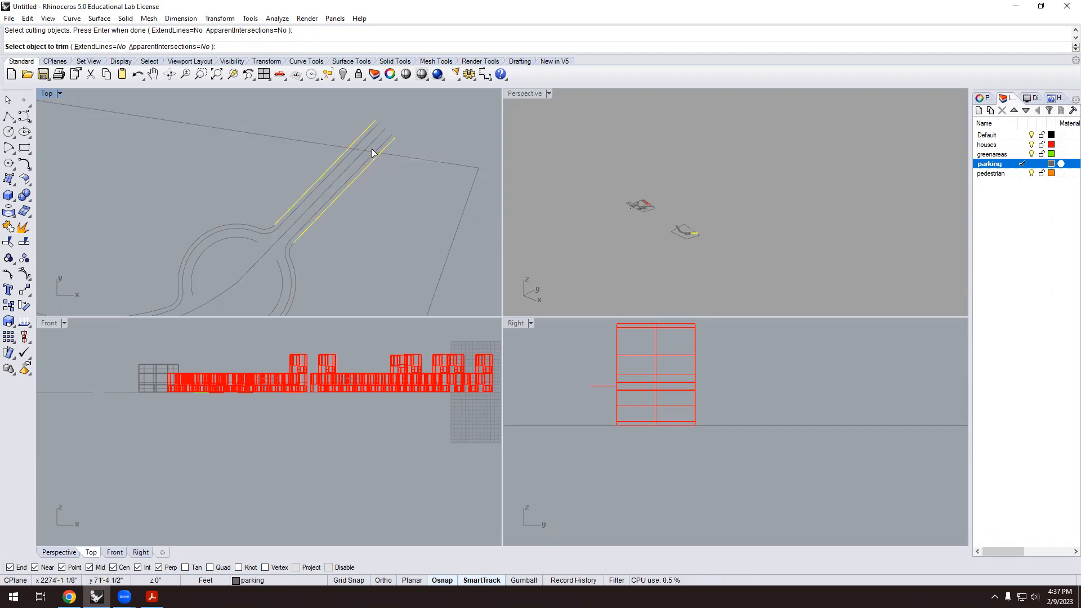
pyautogui.press('Return')
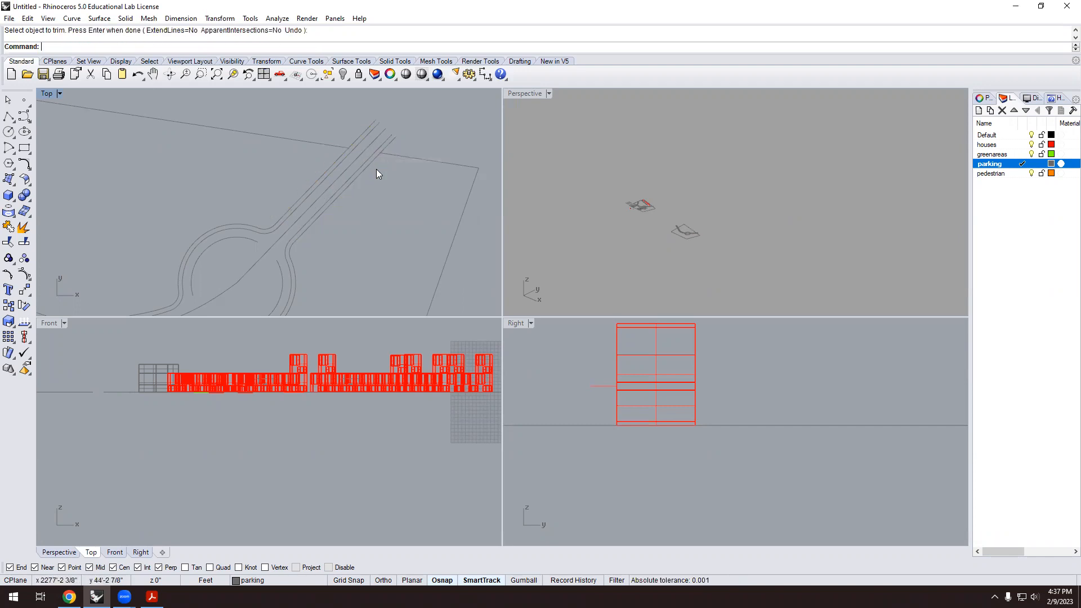
pyautogui.scroll(-3, 430, 163)
pyautogui.scroll(5, 256, 198)
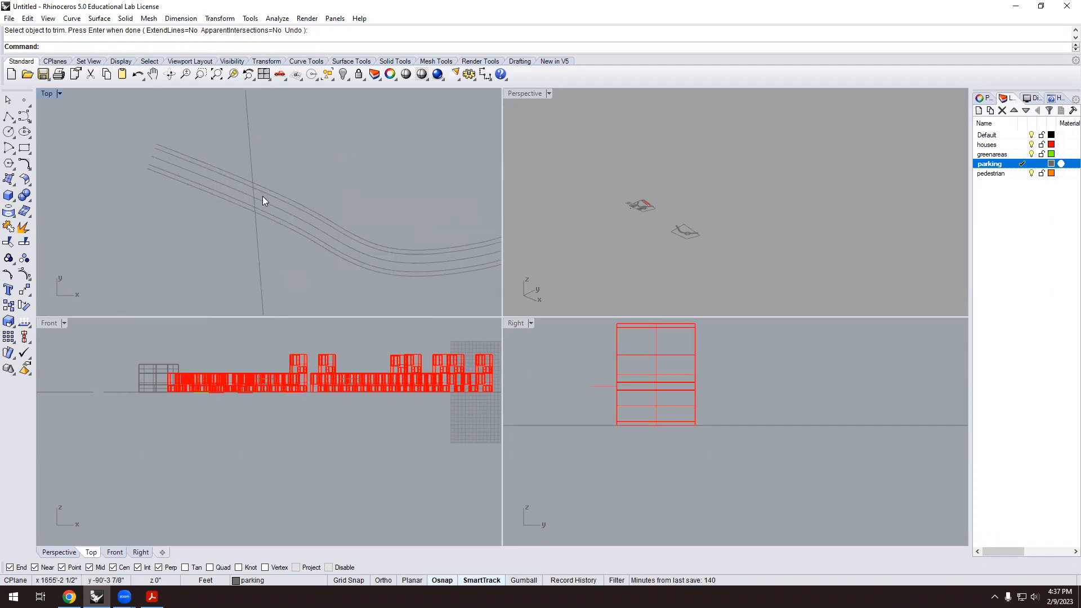
# Trim the boundary piece crossing the curved road, using both road edges as cutters.
pyautogui.write('Trim')
pyautogui.press('Return')
pyautogui.click(265, 190)
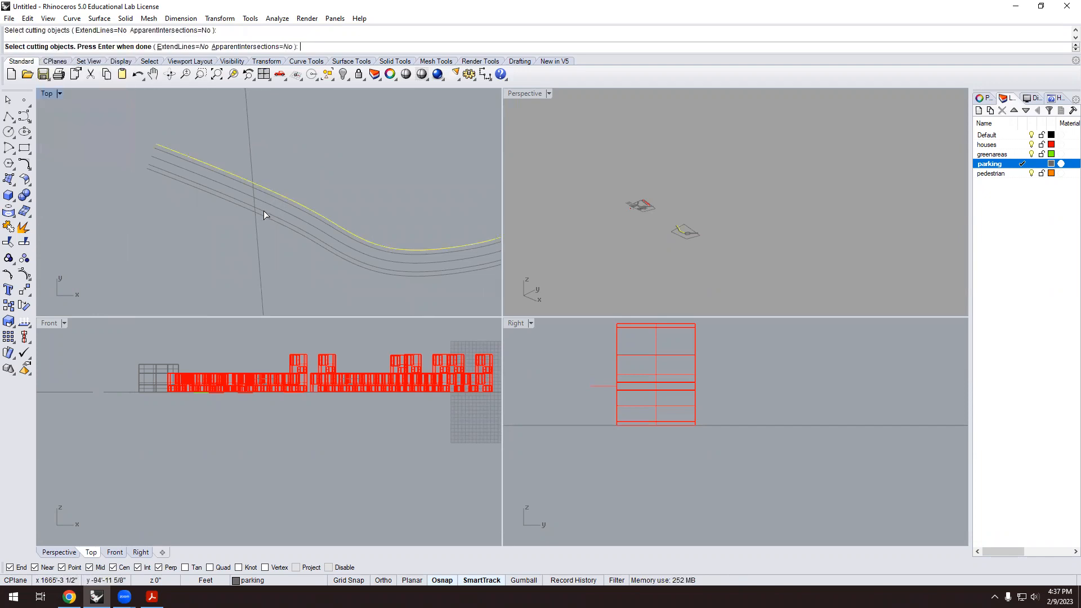
pyautogui.click(263, 217)
pyautogui.press('Return')
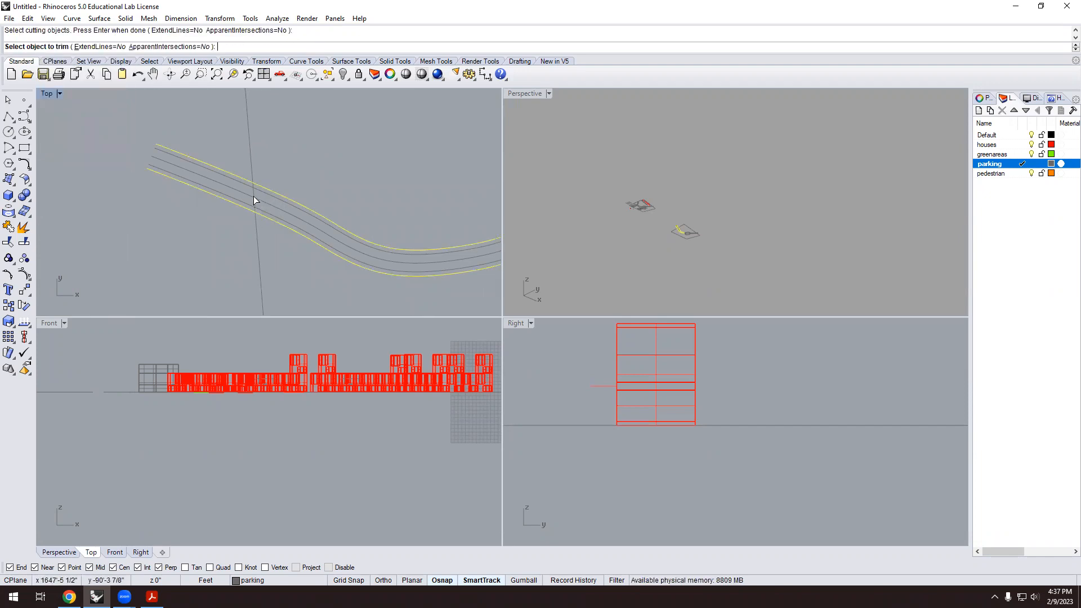
pyautogui.click(253, 226)
pyautogui.scroll(-2, 225, 222)
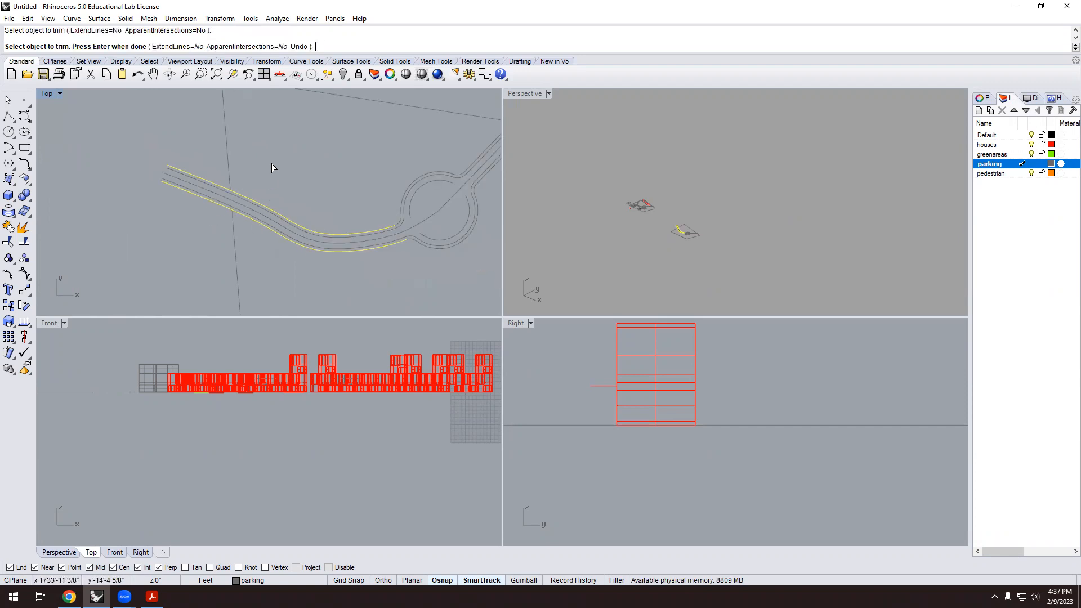
pyautogui.scroll(-2, 250, 233)
pyautogui.press('Return')
pyautogui.scroll(5, 338, 191)
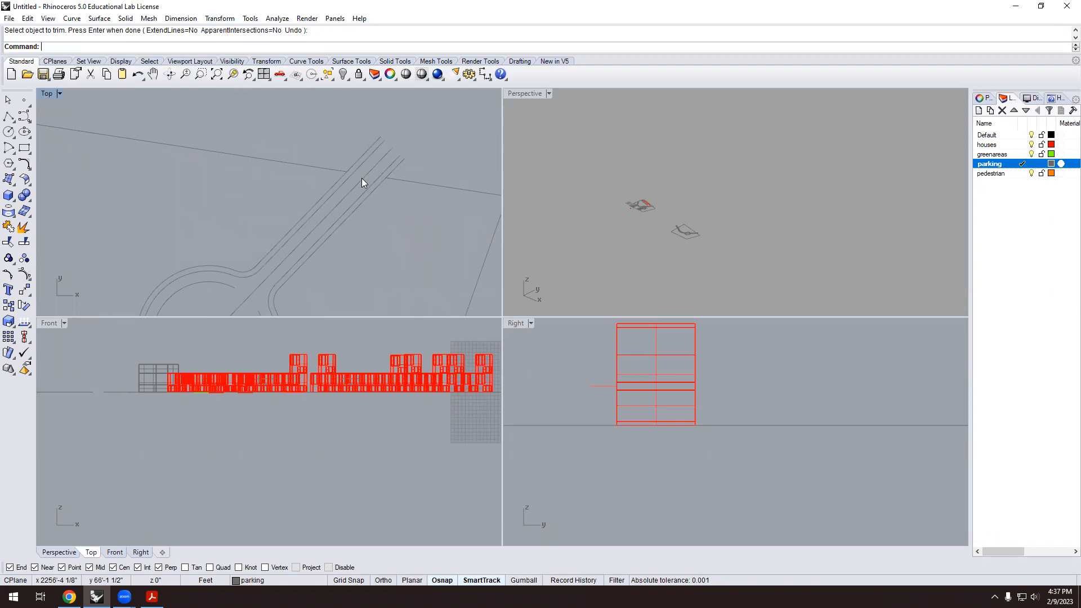
# Fillet the corner between the road edge and the site boundary line.
pyautogui.click(24, 163)
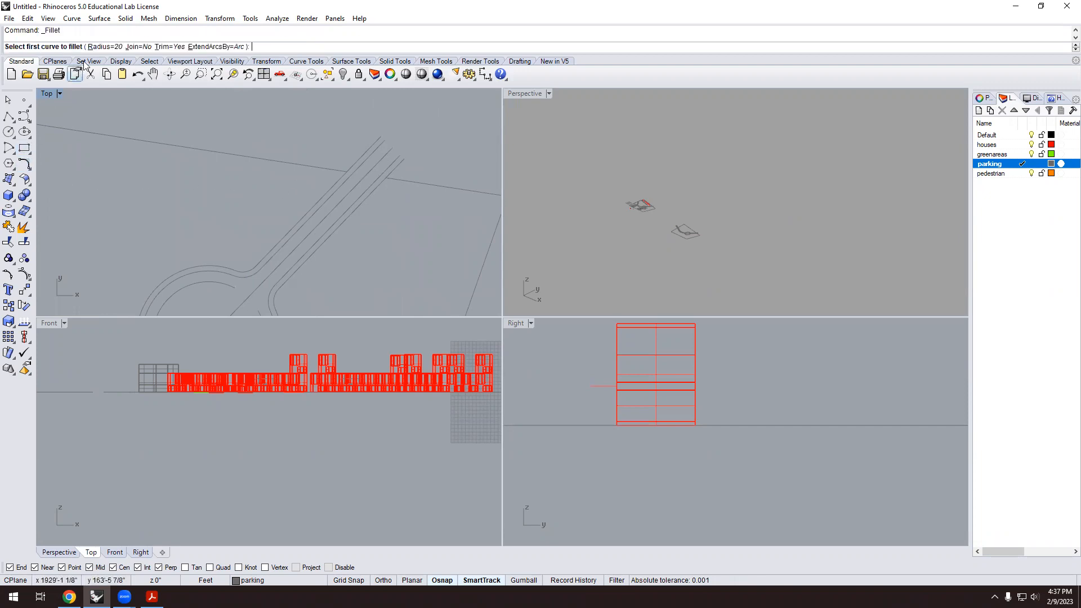
pyautogui.click(318, 197)
pyautogui.click(314, 166)
# Fillet the road curve into the right-hand boundary line.
pyautogui.rightClick(365, 221)
pyautogui.click(337, 228)
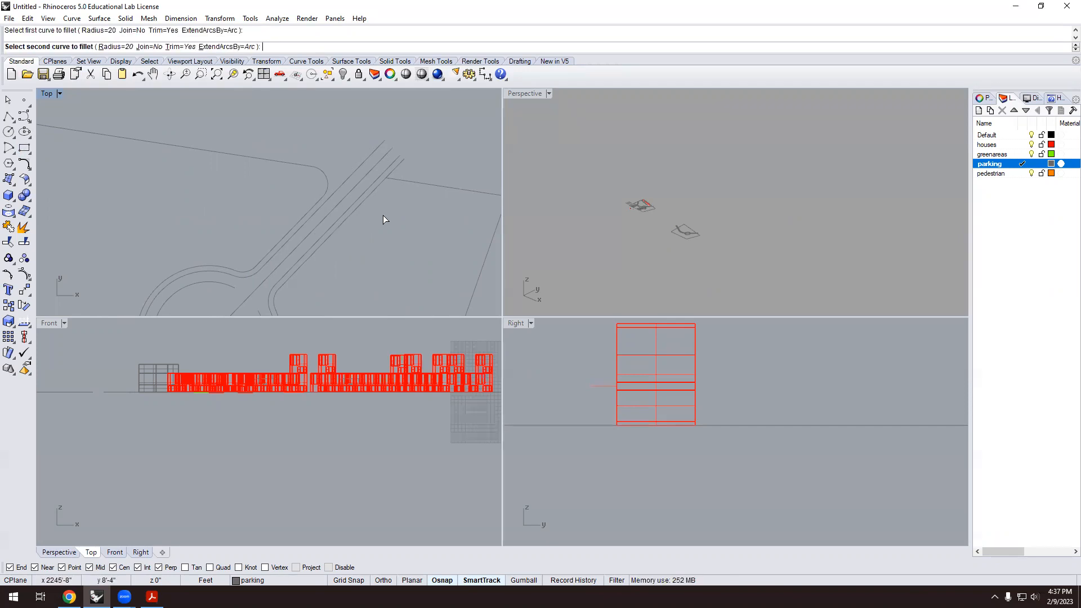
pyautogui.click(437, 188)
pyautogui.scroll(-5, 433, 183)
pyautogui.scroll(6, 258, 236)
# Fillet the vertical boundary line into the lower and upper curved road edges.
pyautogui.rightClick(276, 239)
pyautogui.click(289, 241)
pyautogui.click(308, 220)
pyautogui.rightClick(295, 182)
pyautogui.click(282, 137)
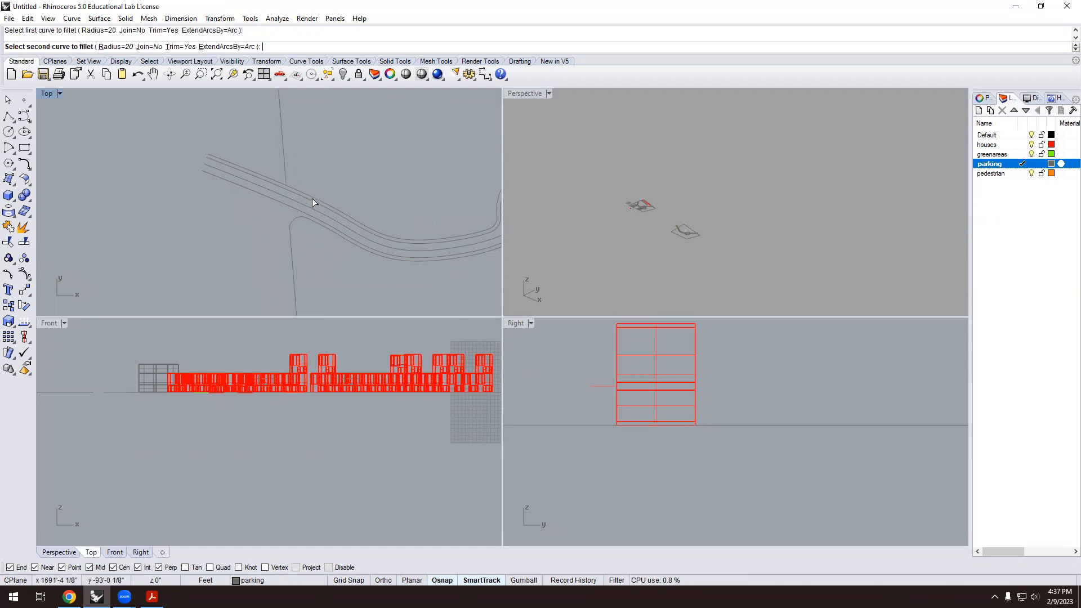
pyautogui.click(314, 198)
pyautogui.scroll(-3, 281, 186)
pyautogui.scroll(1, 268, 232)
pyautogui.scroll(5, 268, 232)
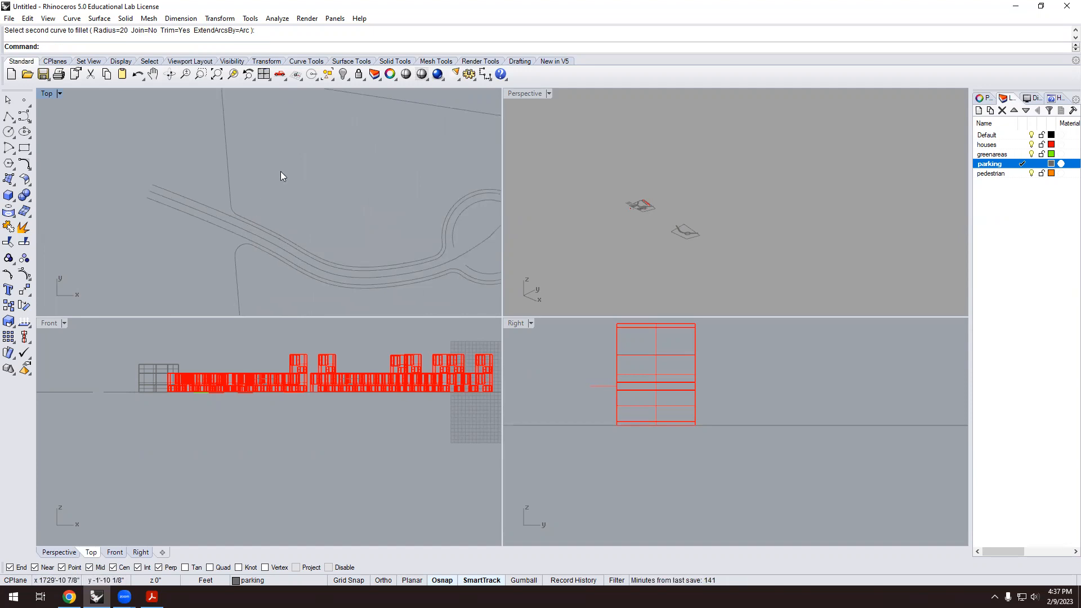
pyautogui.scroll(-3, 244, 235)
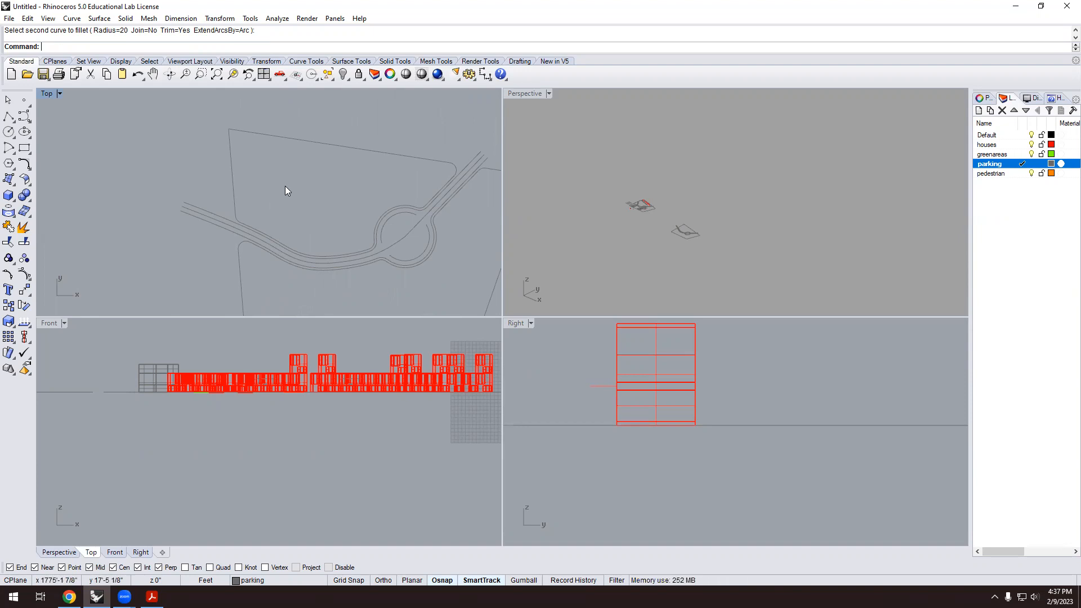
pyautogui.scroll(-3, 241, 178)
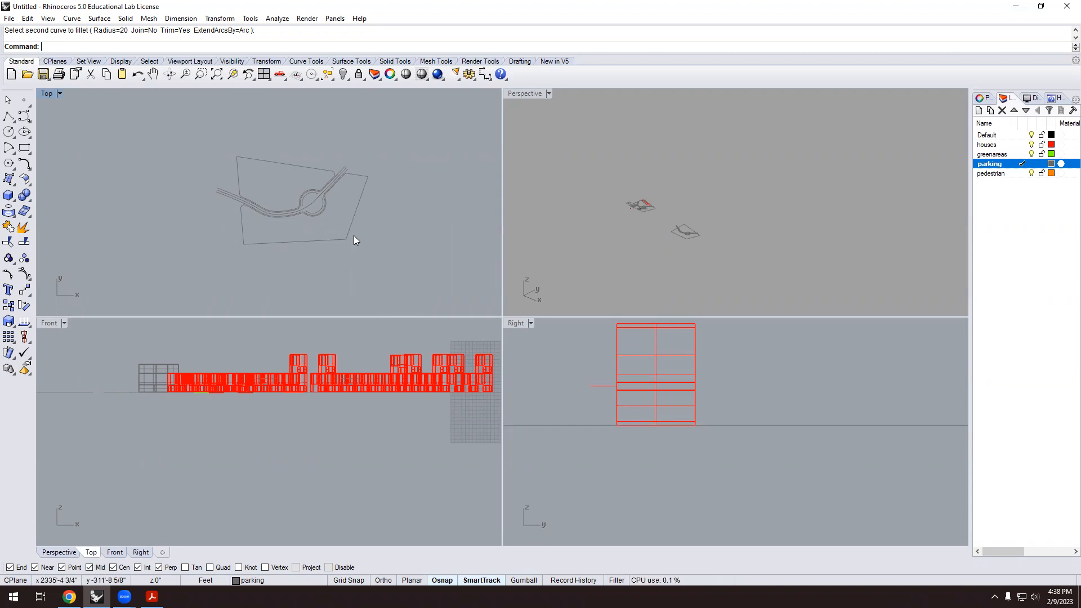
# Drag the line along the parking stalls slightly down toward the house blocks, then deselect.
pyautogui.scroll(-2, 256, 163)
pyautogui.scroll(-2, 372, 151)
pyautogui.scroll(-4, 465, 163)
pyautogui.scroll(12, 202, 158)
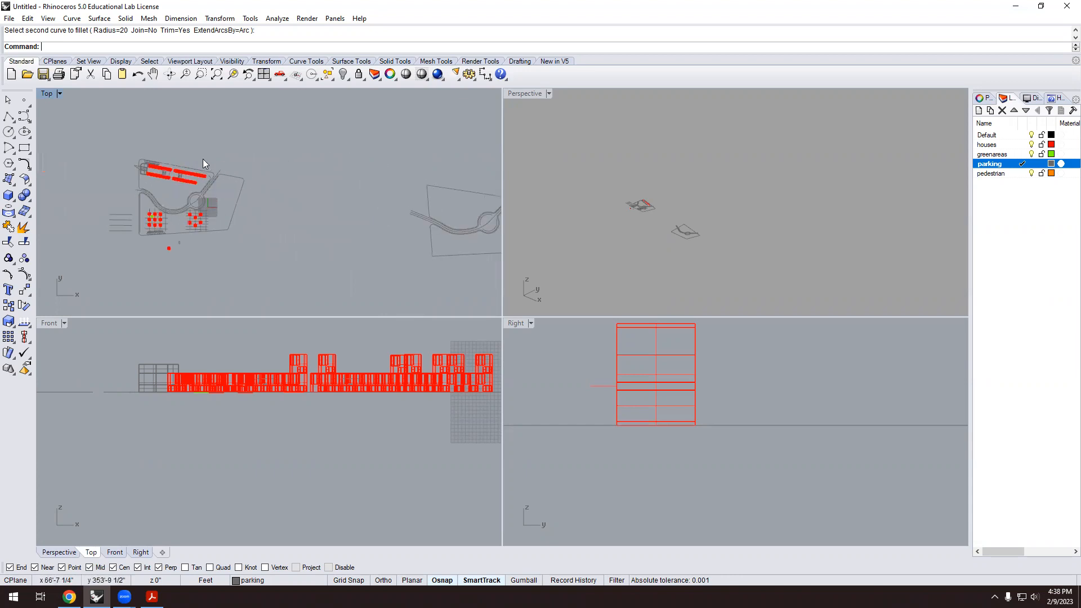
pyautogui.scroll(5, 147, 166)
pyautogui.scroll(4, 240, 179)
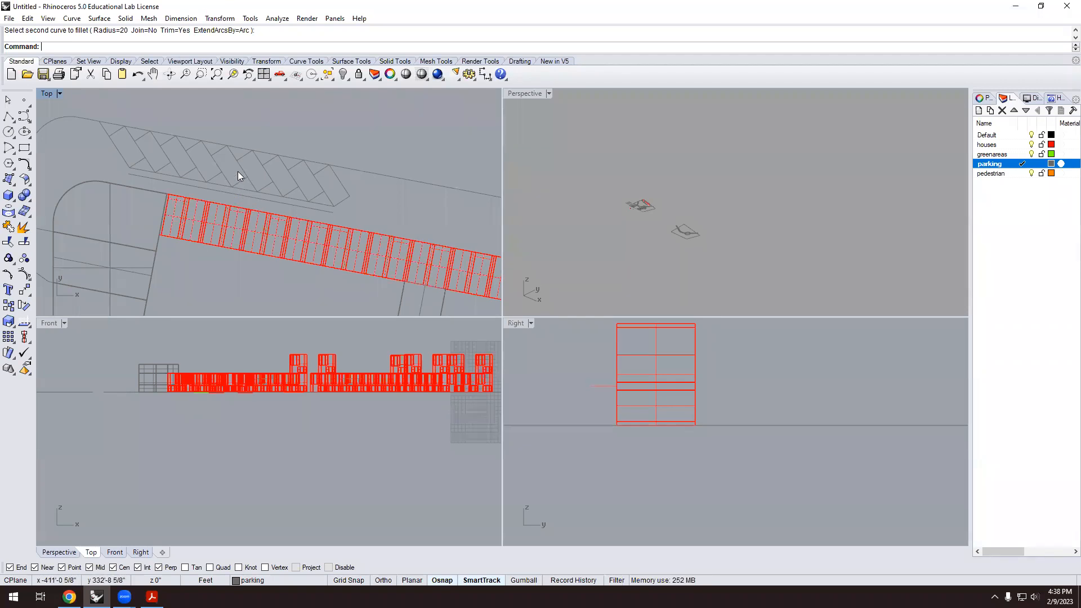
pyautogui.click(232, 158)
pyautogui.click(285, 136)
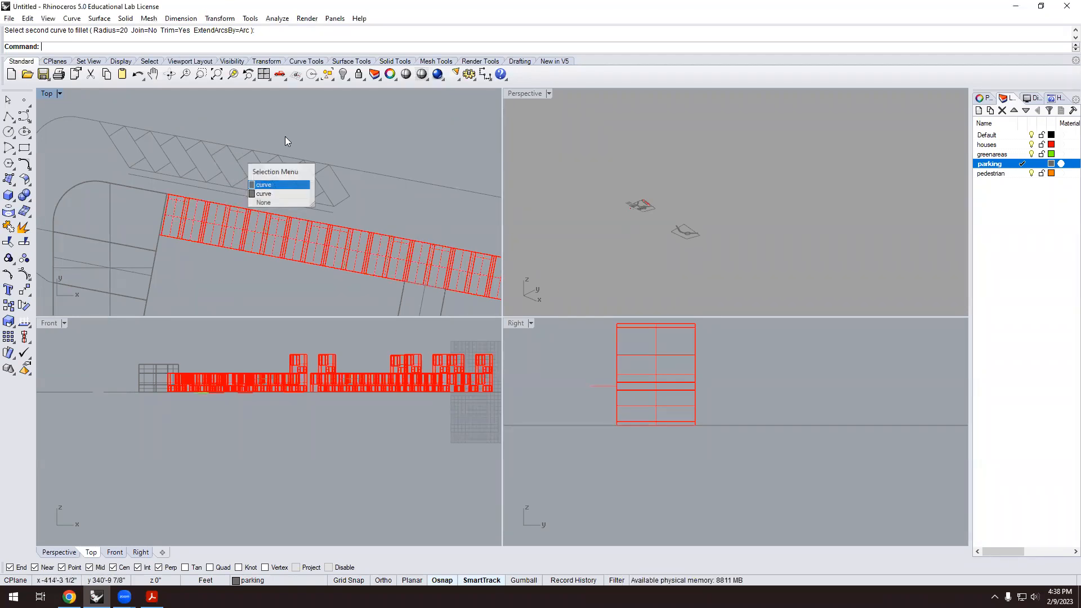
pyautogui.scroll(4, 230, 204)
pyautogui.click(248, 181)
pyautogui.moveTo(246, 190); pyautogui.dragTo(246, 197)
pyautogui.click(249, 182)
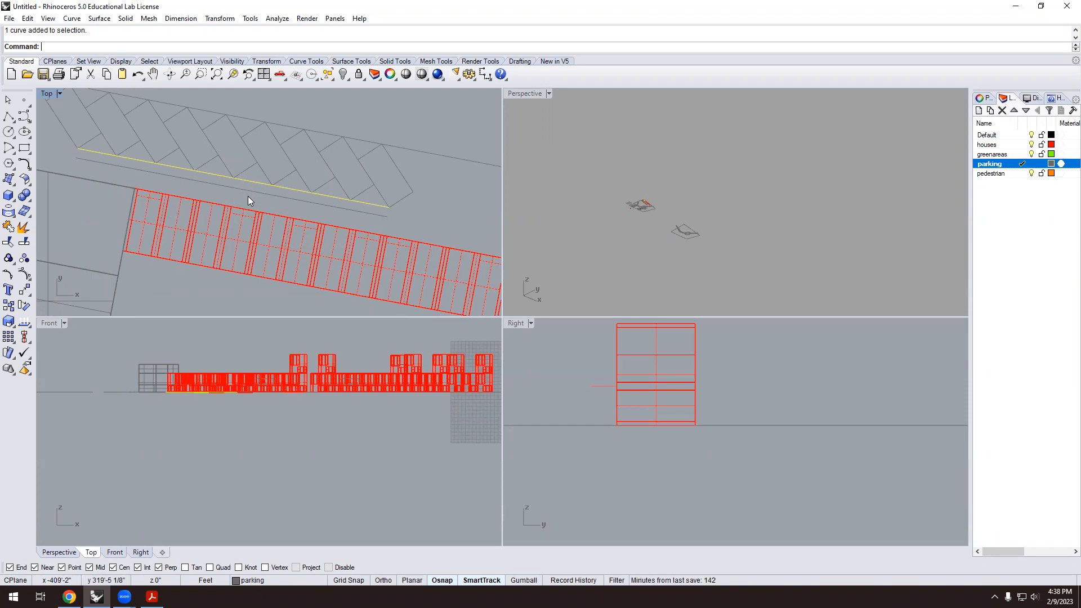
pyautogui.scroll(3, 249, 197)
pyautogui.click(268, 200)
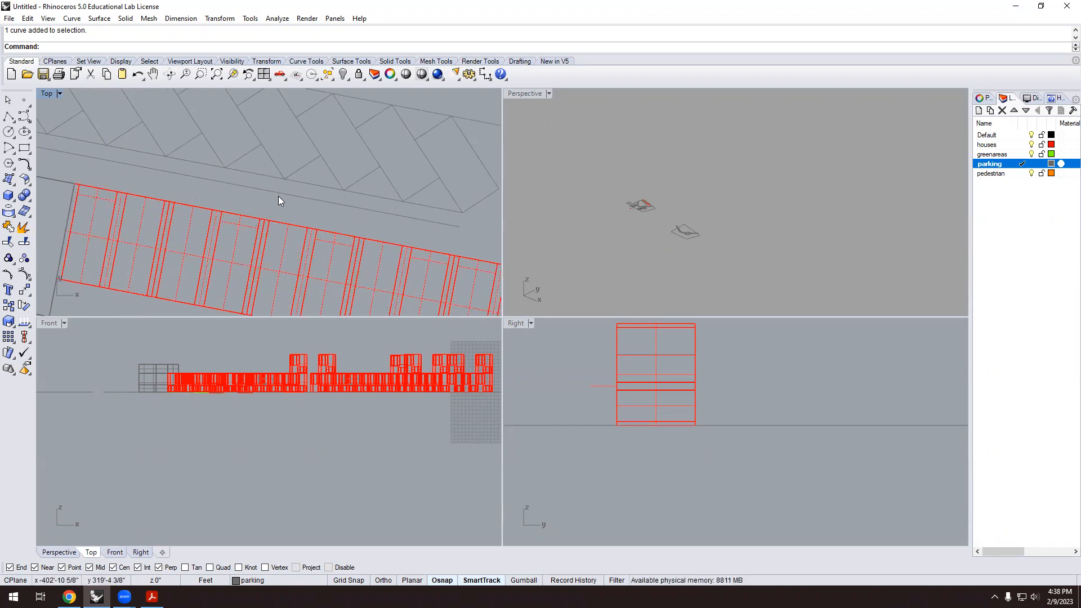
# Zoom in and out over the Top view to review the site layout.
pyautogui.scroll(2, 293, 195)
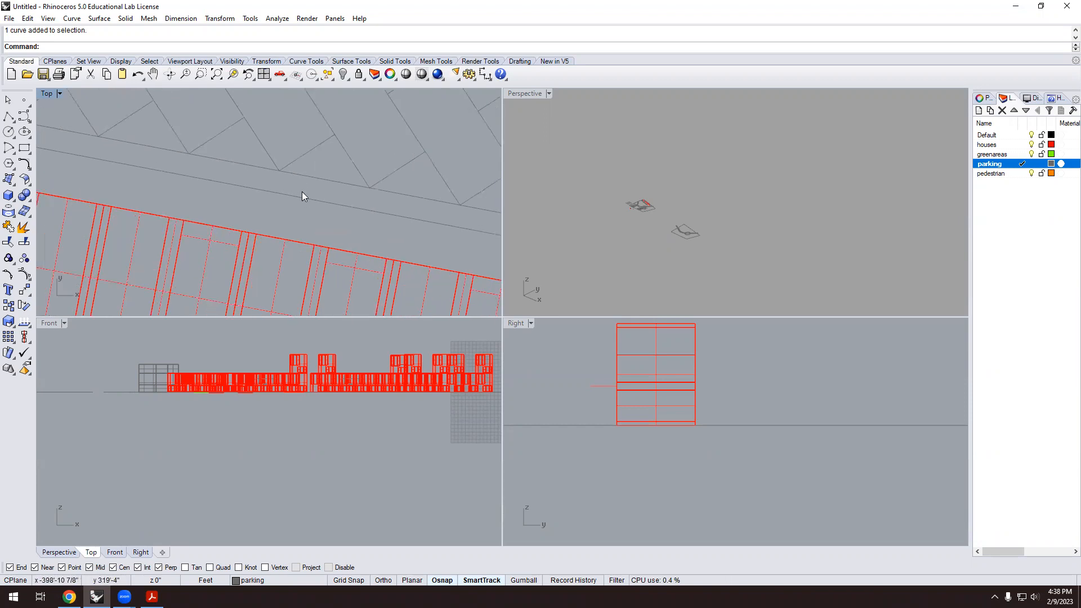
pyautogui.scroll(-4, 306, 177)
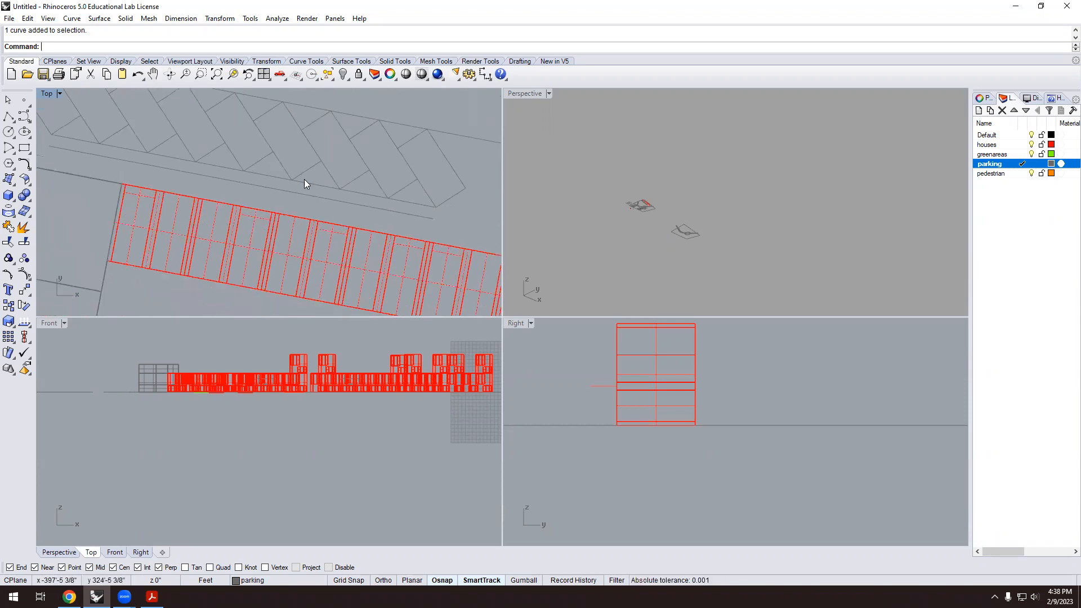
pyautogui.scroll(-5, 224, 187)
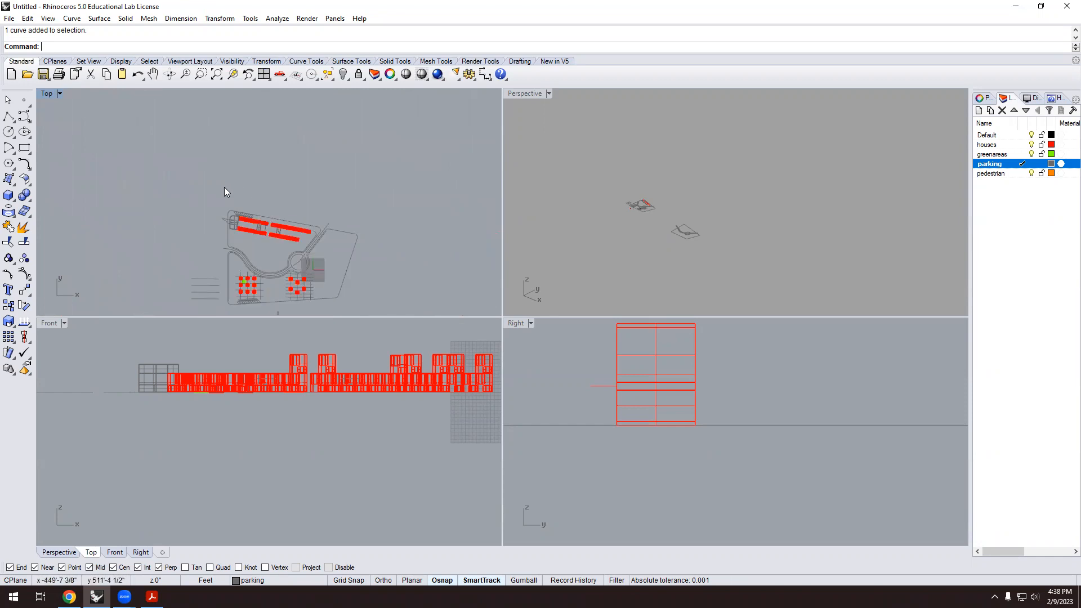
pyautogui.scroll(3, 382, 212)
pyautogui.scroll(2, 383, 203)
pyautogui.scroll(3, 389, 196)
pyautogui.scroll(-3, 420, 186)
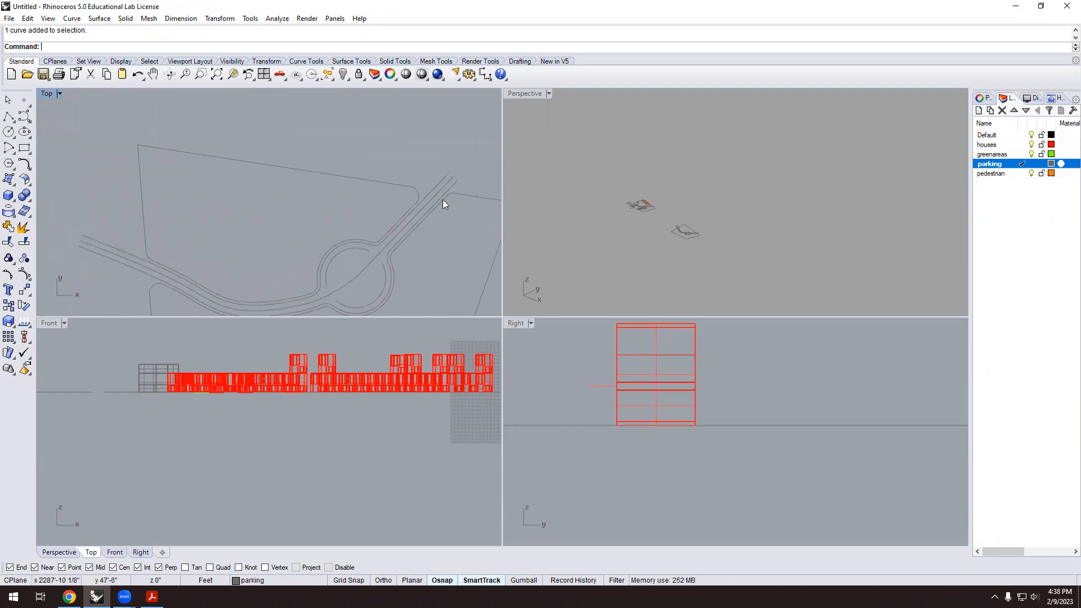
pyautogui.scroll(2, 360, 180)
pyautogui.scroll(-2, 281, 180)
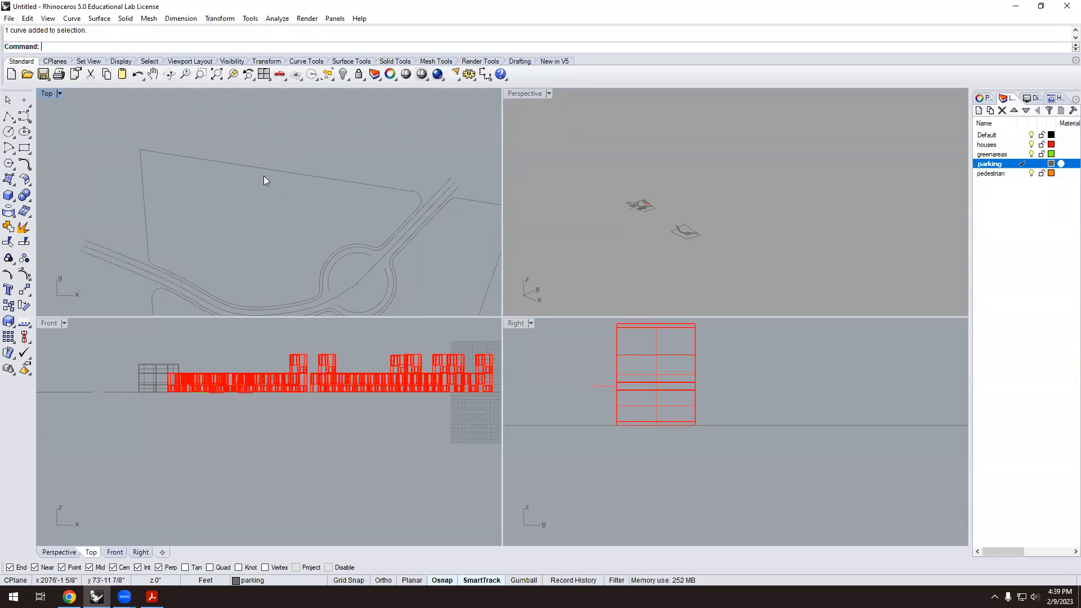
pyautogui.scroll(-2, 189, 150)
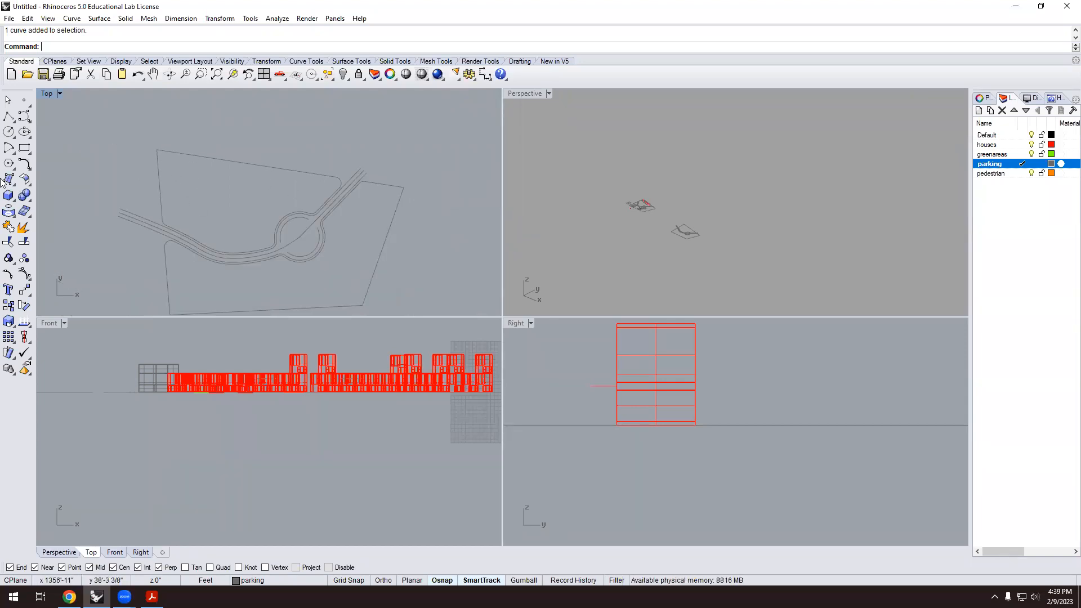
# Round the corner between the left and top edges of the site outline.
pyautogui.click(24, 164)
pyautogui.click(160, 167)
pyautogui.click(196, 157)
pyautogui.scroll(-2, 223, 165)
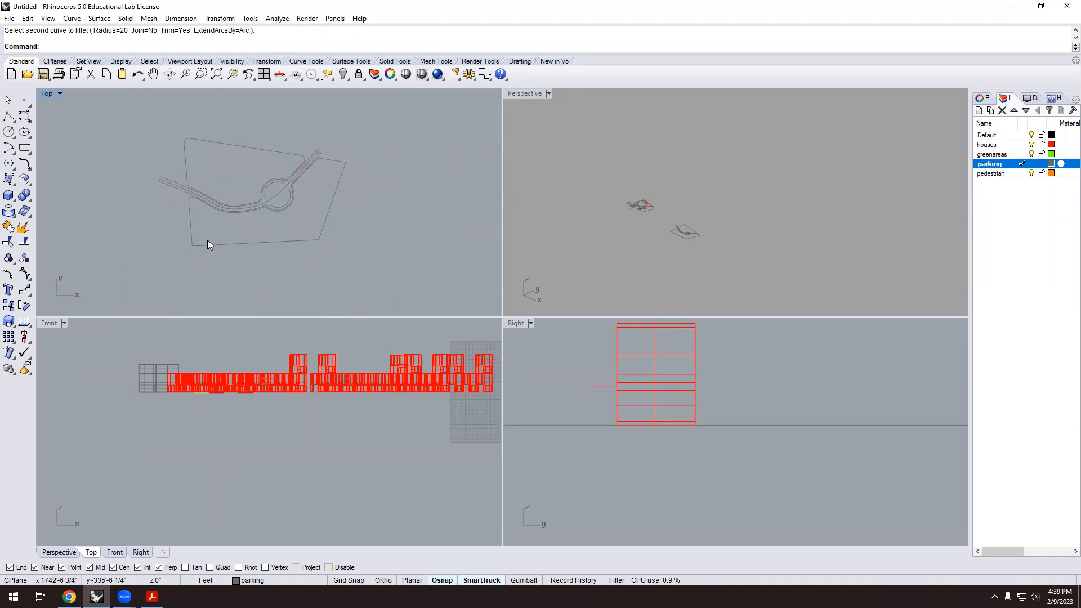
pyautogui.scroll(3, 212, 139)
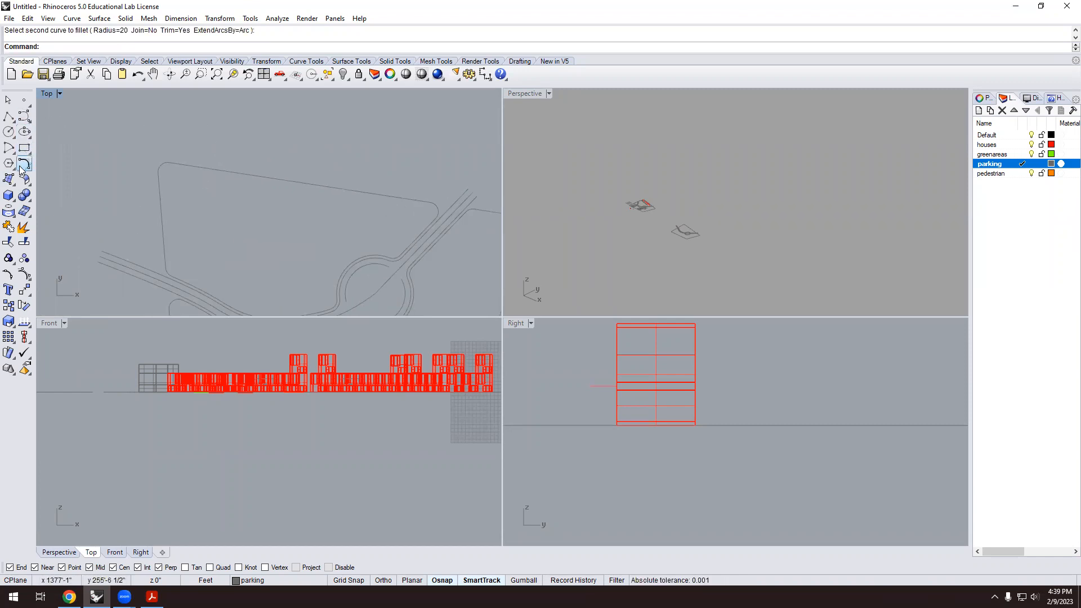
# Offset the top outline curve by 6 upward, then offset that new curve outward again.
pyautogui.write('Offset')
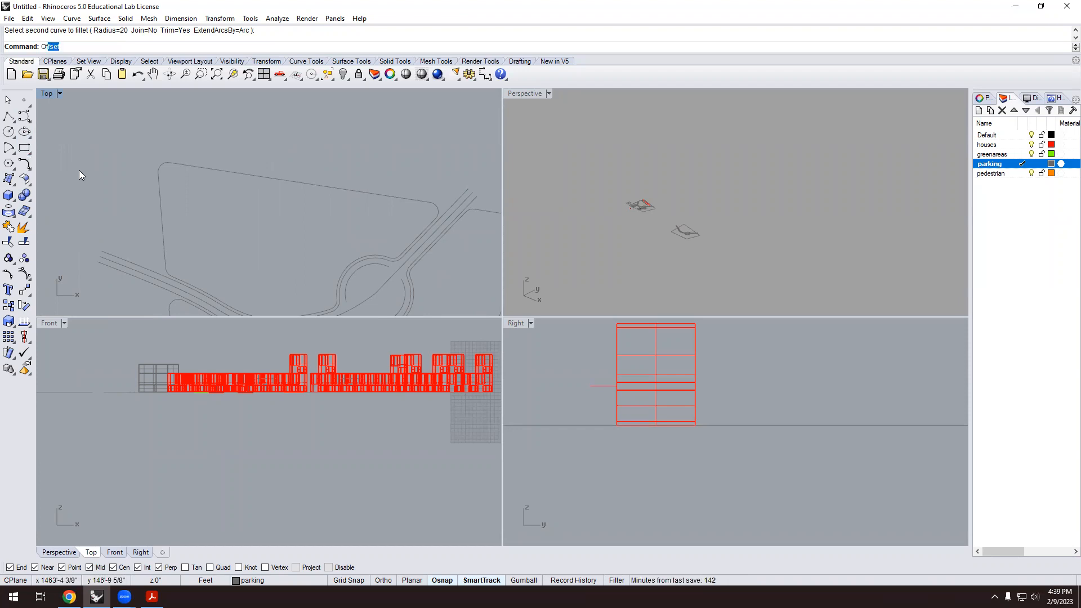
pyautogui.press('Return')
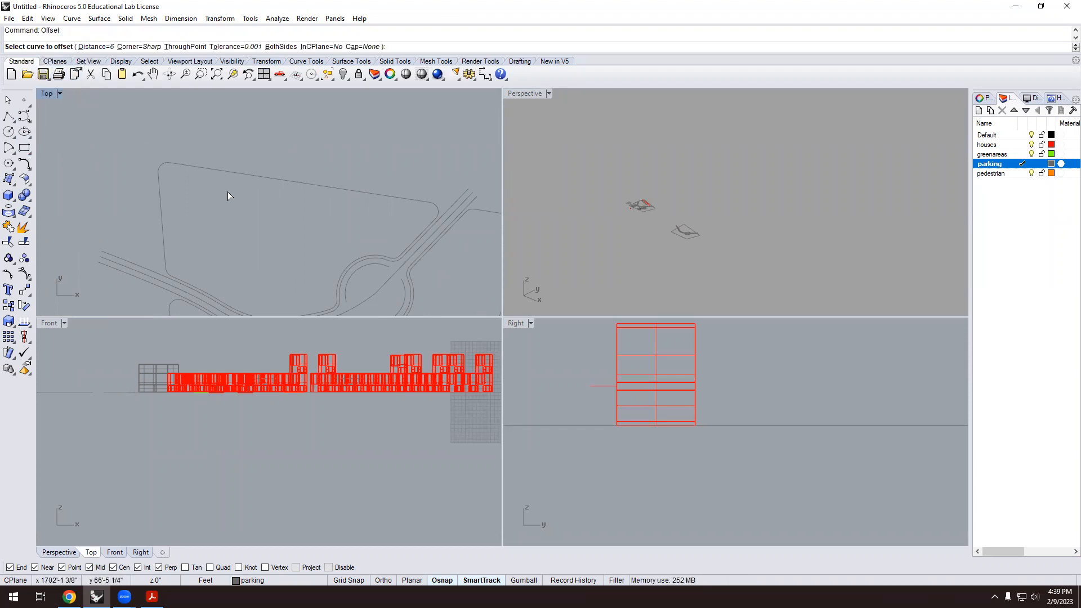
pyautogui.scroll(3, 292, 183)
pyautogui.click(330, 184)
pyautogui.click(184, 151)
pyautogui.click(102, 154)
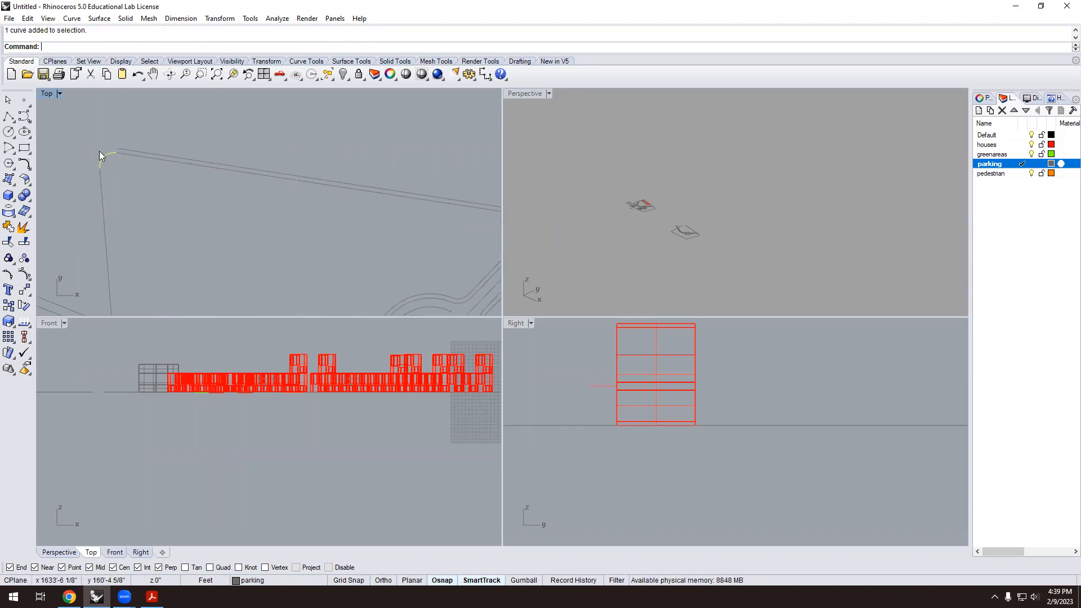
pyautogui.press('Return')
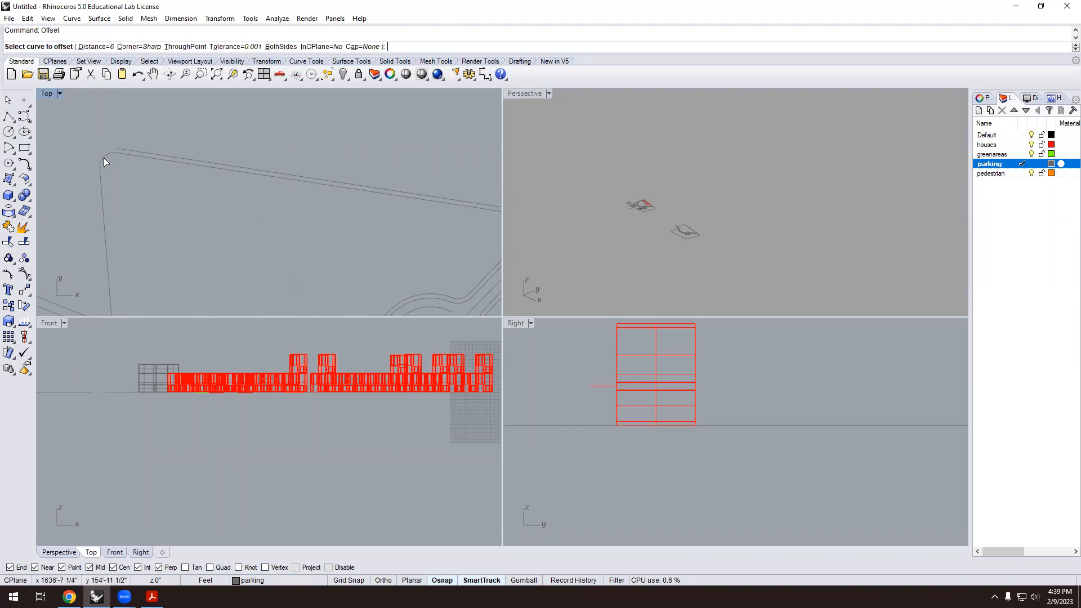
pyautogui.click(99, 149)
# Offset the left vertical road curve leftward and the upper-left road curve outward.
pyautogui.click(104, 180)
pyautogui.press('Return')
pyautogui.click(68, 191)
pyautogui.scroll(-12, 47, 136)
pyautogui.scroll(9, 181, 163)
pyautogui.press('Return')
pyautogui.click(199, 162)
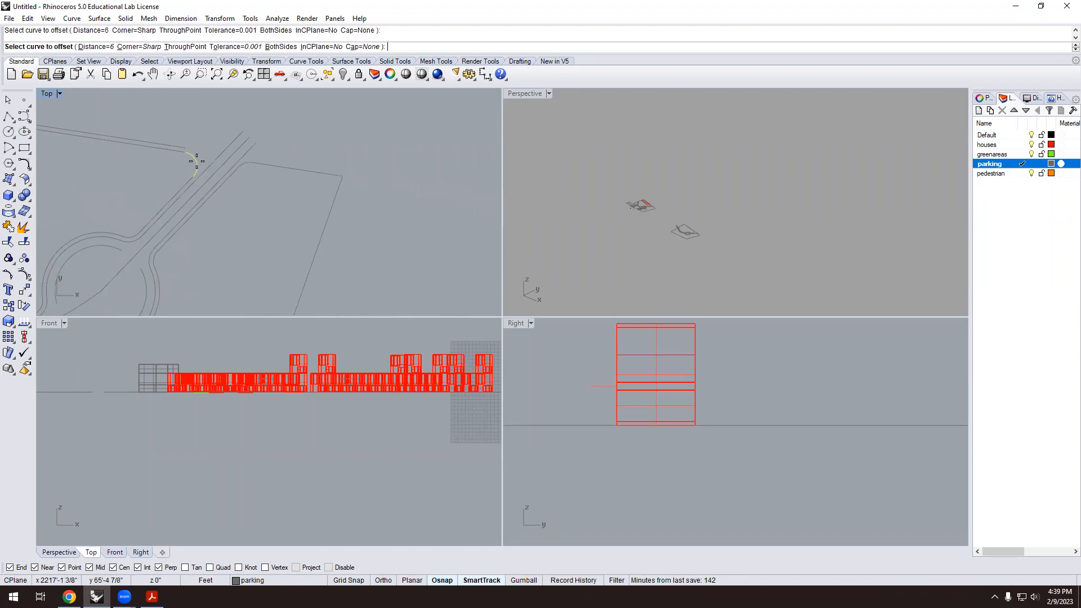
pyautogui.click(213, 158)
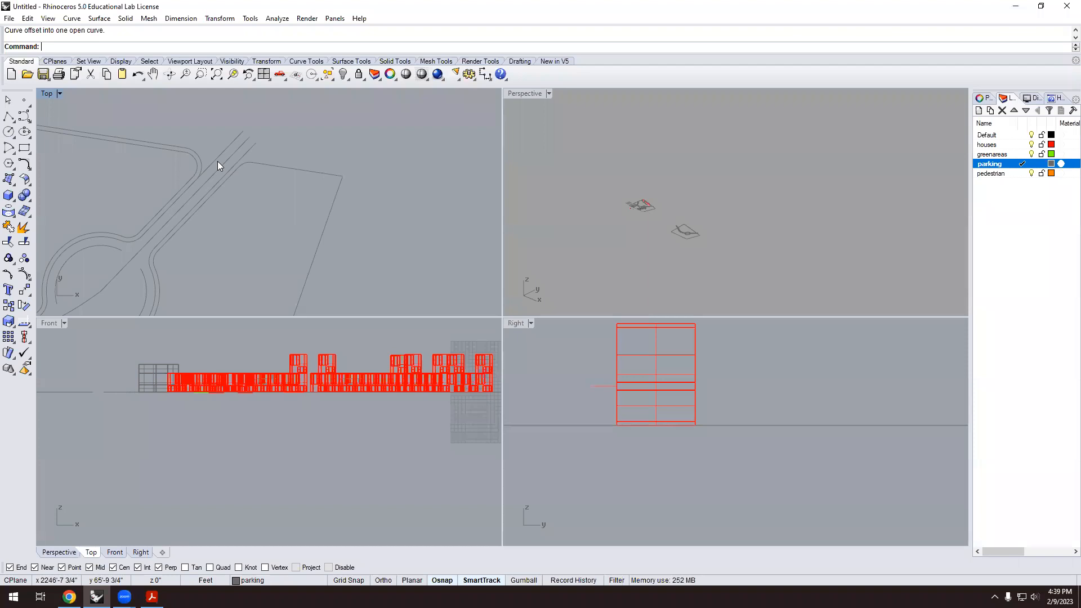
# Trim away the stray line piece beside the road arc, using the arc as cutter.
pyautogui.scroll(2, 166, 184)
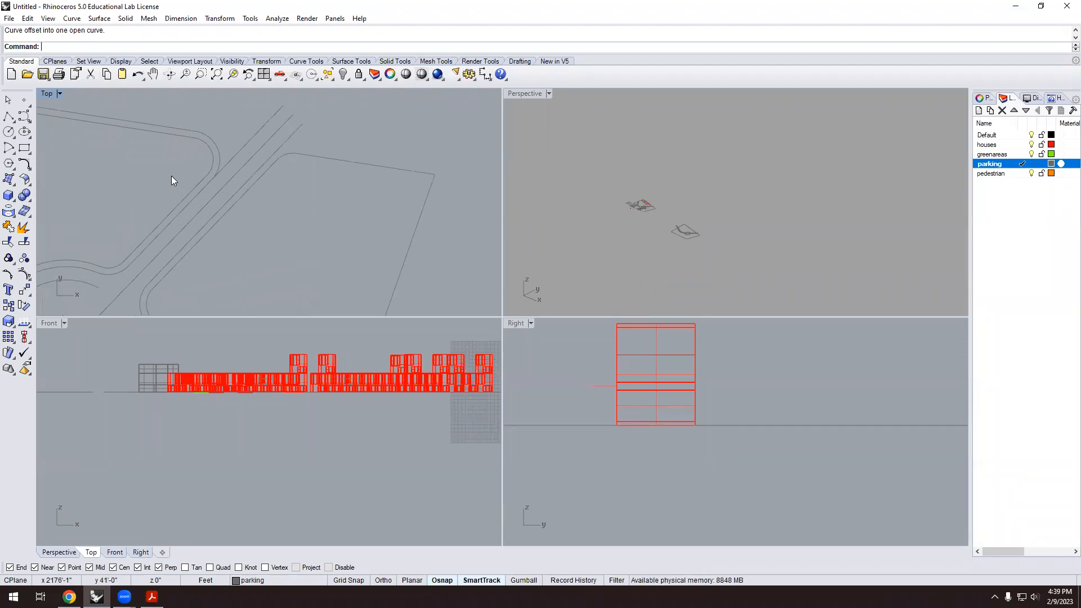
pyautogui.write('trim')
pyautogui.press('Return')
pyautogui.click(239, 164)
pyautogui.press('Return')
pyautogui.click(249, 164)
pyautogui.press('Return')
pyautogui.scroll(-8, 297, 170)
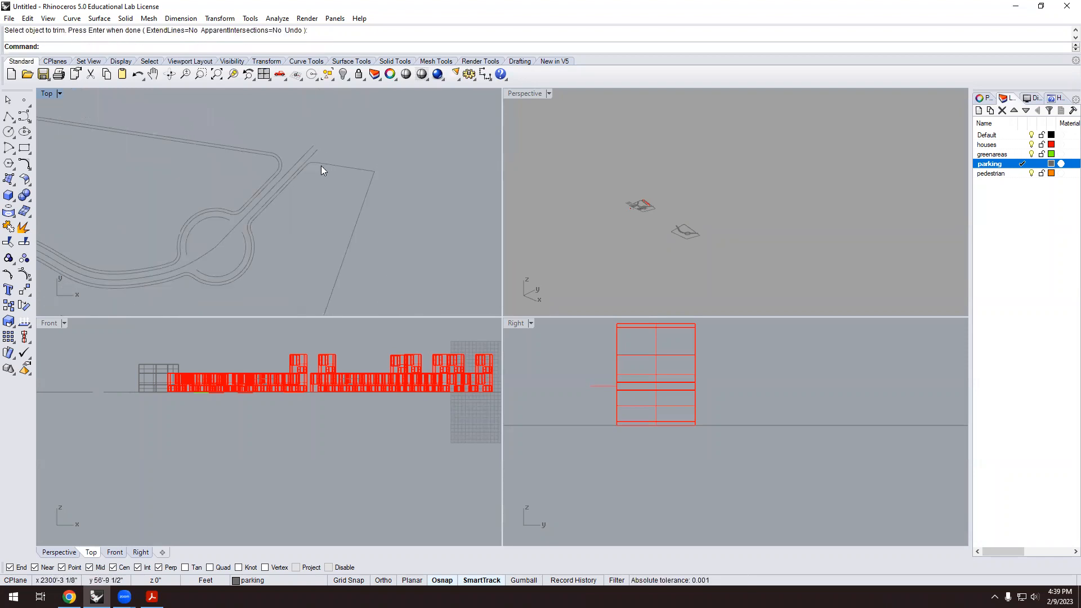
pyautogui.scroll(-7, 349, 226)
pyautogui.scroll(7, 238, 184)
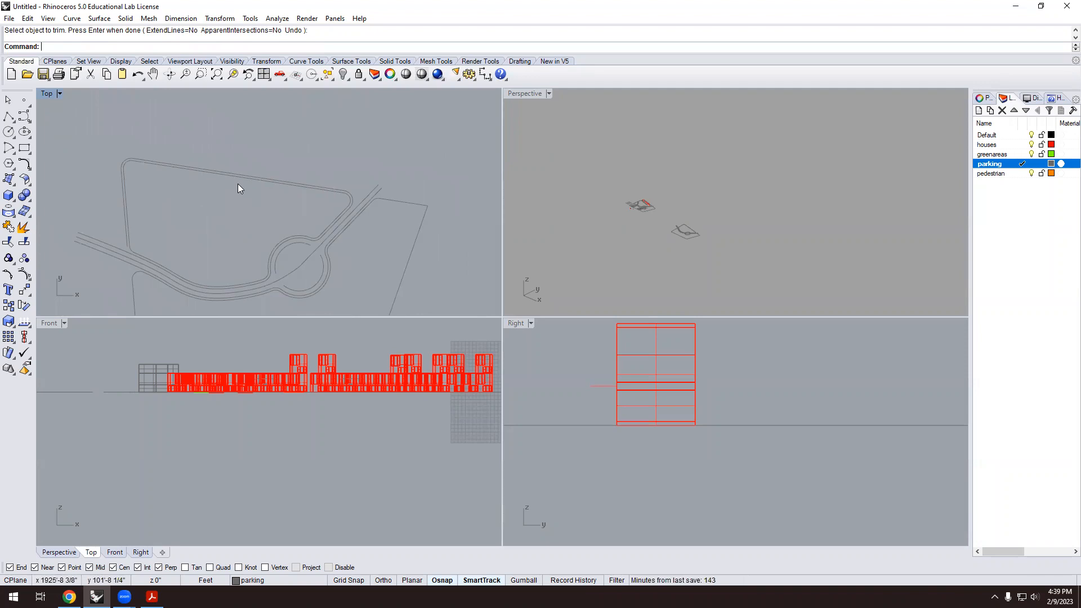
pyautogui.scroll(-3, 224, 186)
pyautogui.scroll(8, 145, 176)
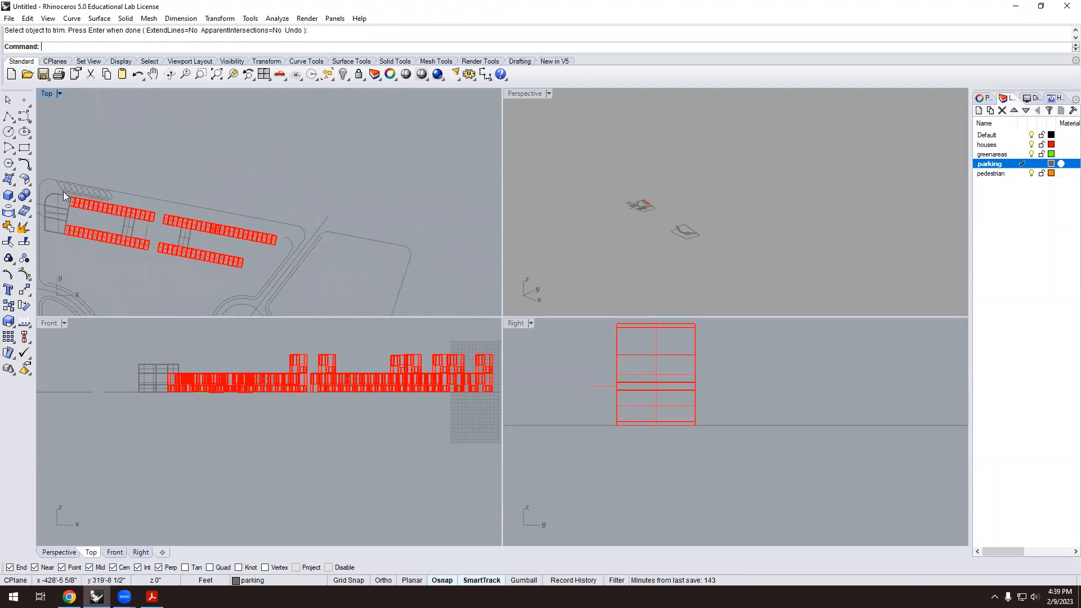
pyautogui.scroll(2, 111, 213)
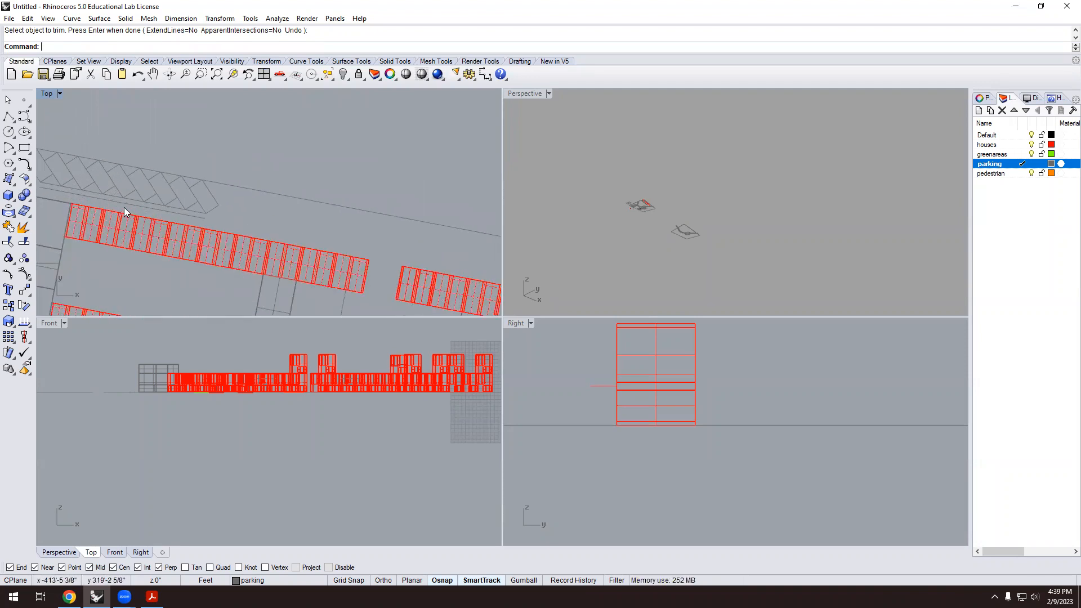
pyautogui.scroll(3, 124, 205)
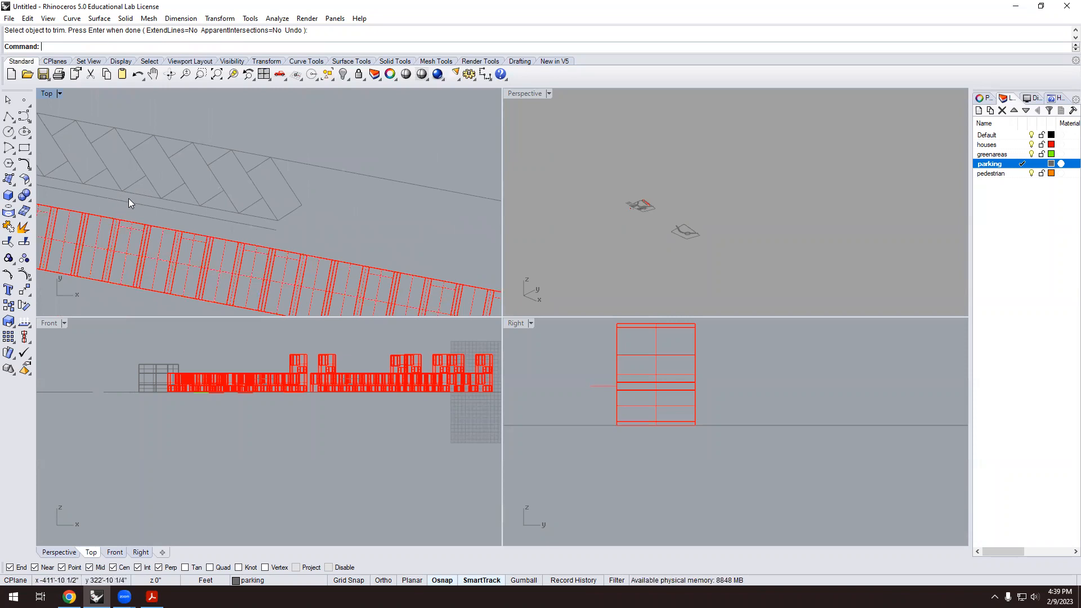
pyautogui.scroll(-6, 118, 180)
pyautogui.scroll(5, 294, 206)
pyautogui.scroll(2, 358, 228)
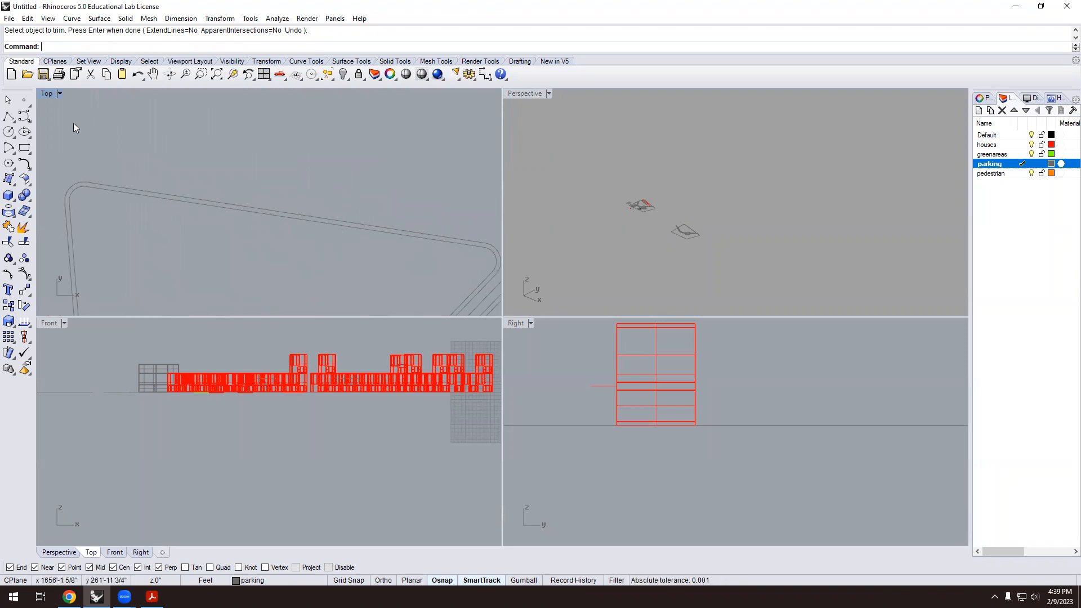
# Offset the road outline curve by a distance of 3 to one side.
pyautogui.write('Offset')
pyautogui.press('Return')
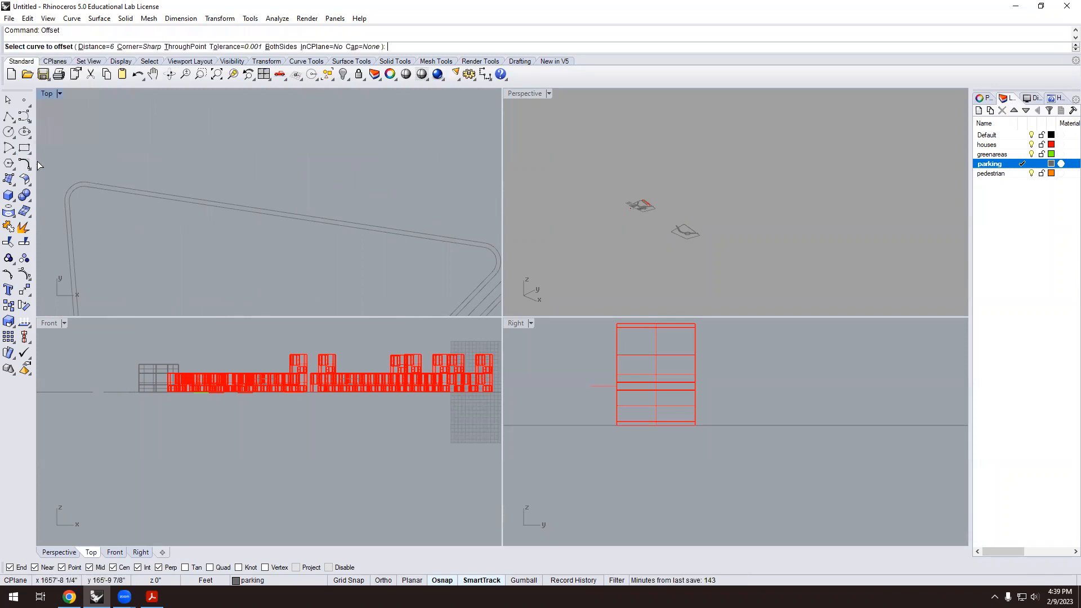
pyautogui.click(91, 47)
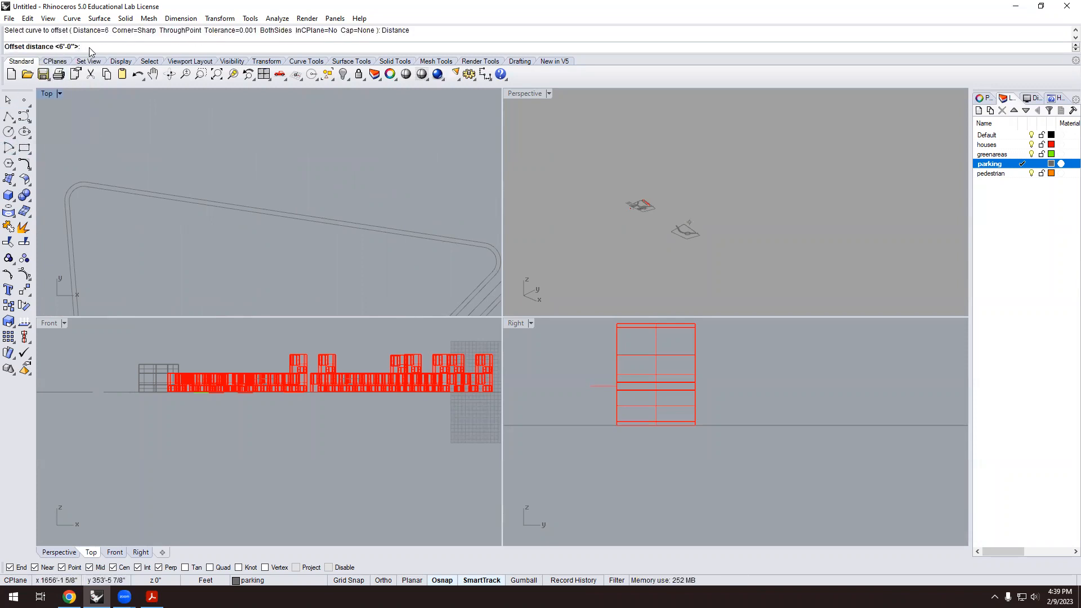
pyautogui.press('Return')
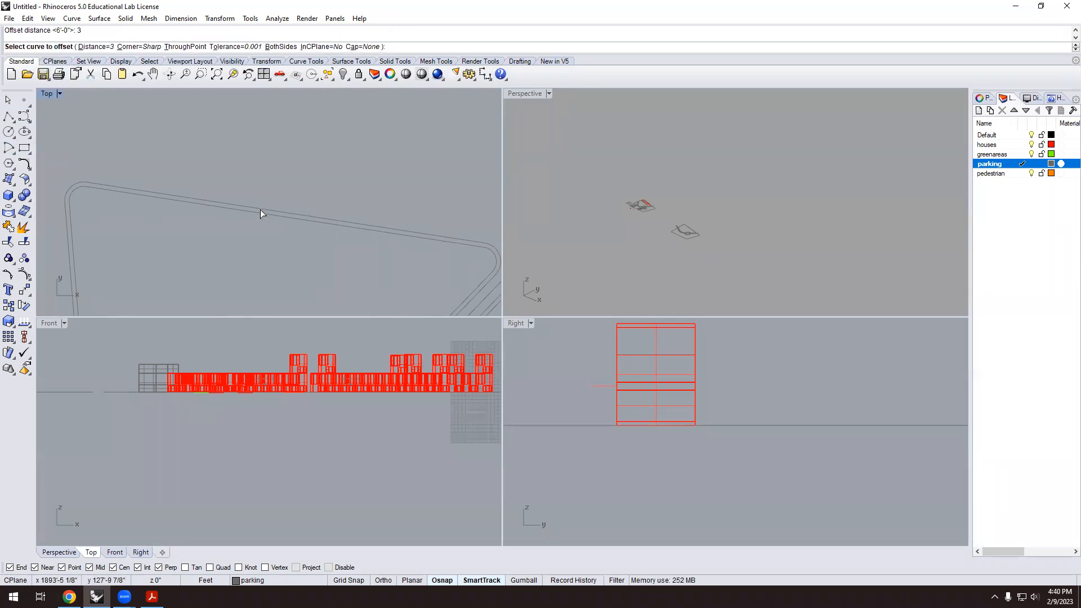
pyautogui.click(261, 211)
pyautogui.click(270, 190)
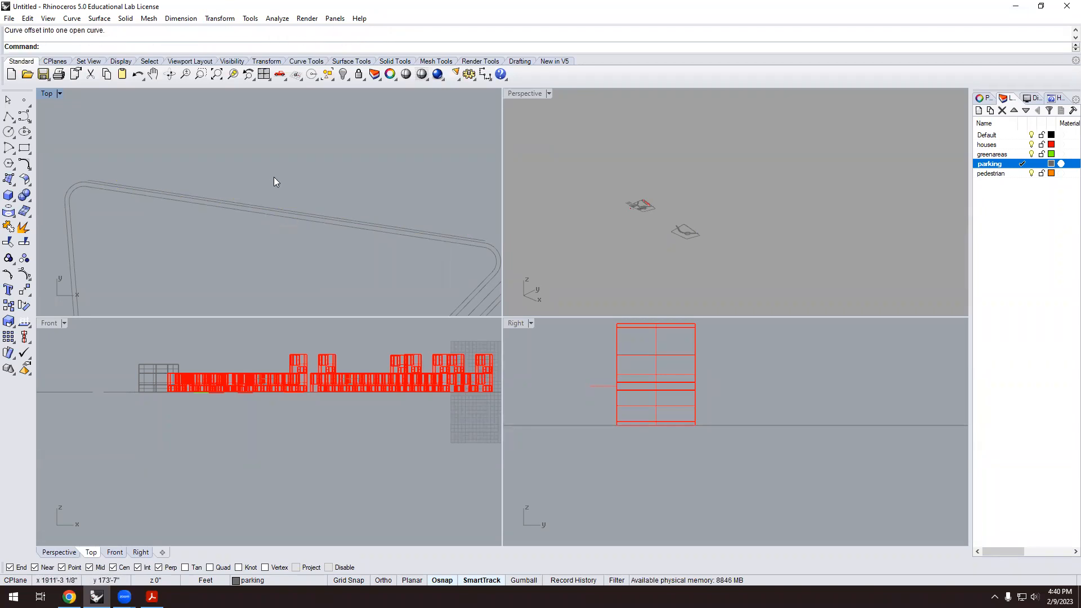
pyautogui.scroll(-5, 274, 177)
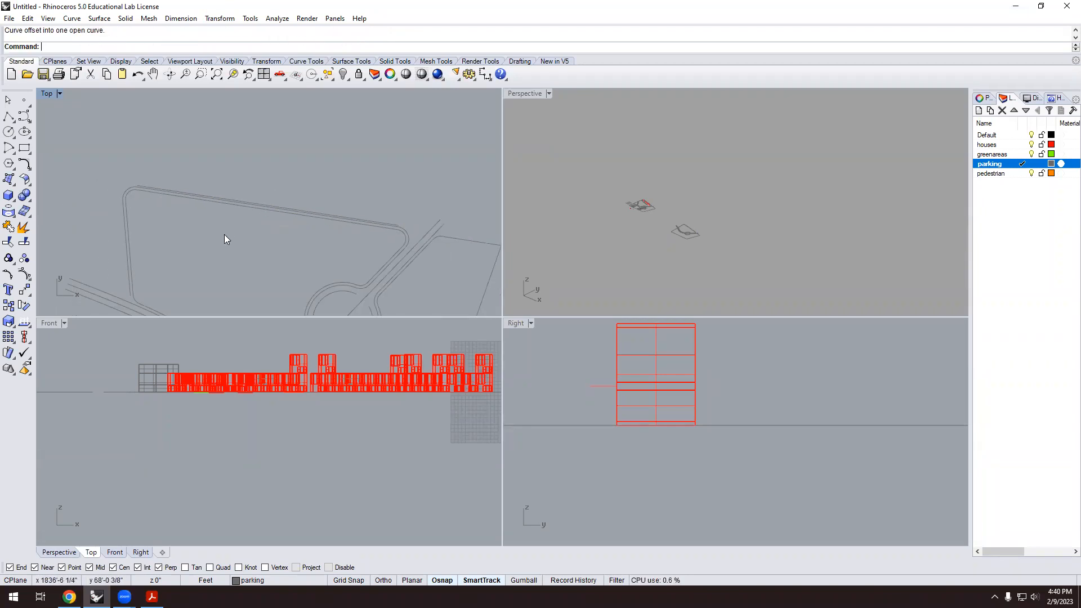
pyautogui.scroll(-3, 331, 207)
# Move the small house-block rectangle by its corner to beside the upper road edge.
pyautogui.scroll(5, 120, 233)
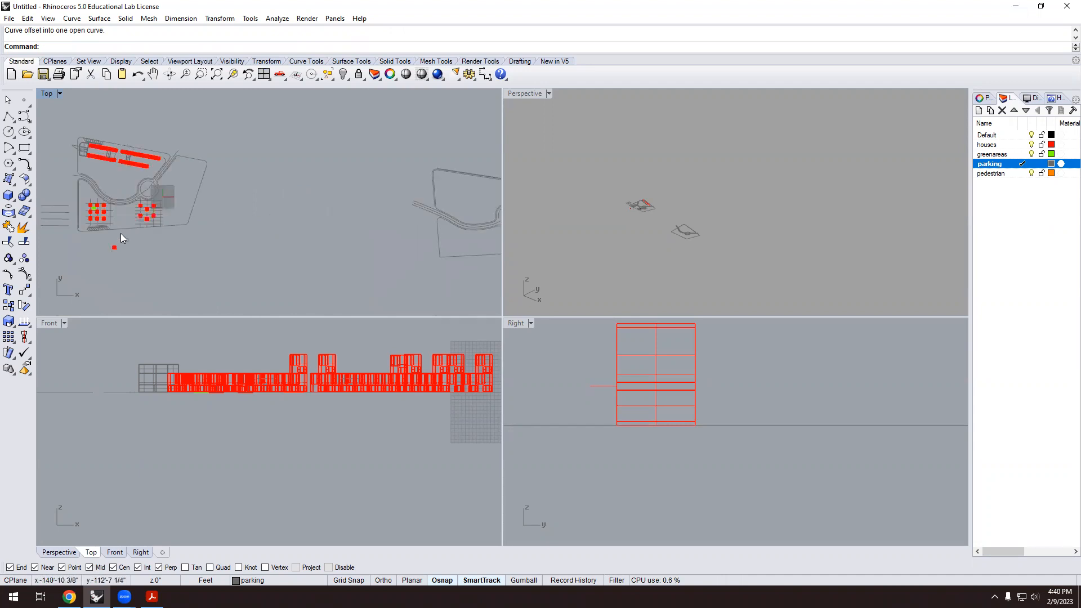
pyautogui.click(144, 226)
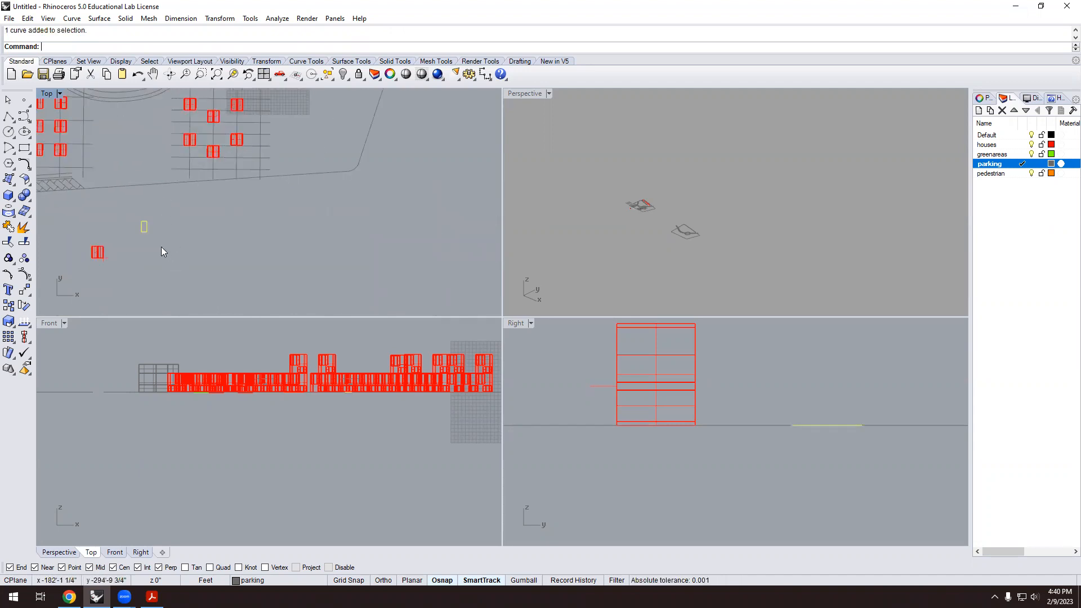
pyautogui.write('m')
pyautogui.press('Return')
pyautogui.scroll(2, 132, 254)
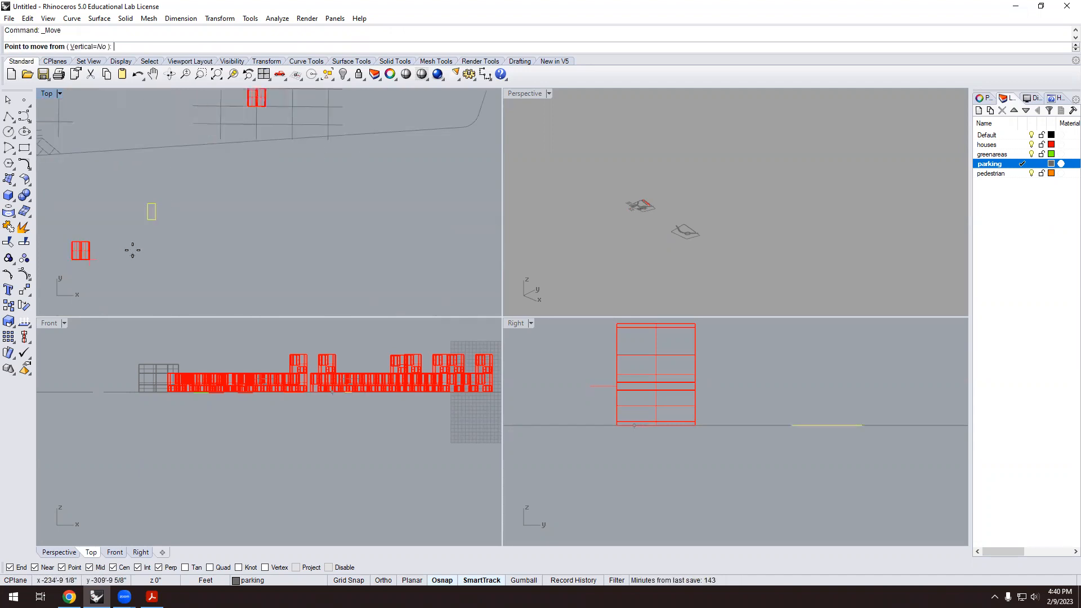
pyautogui.click(145, 222)
pyautogui.scroll(-5, 135, 253)
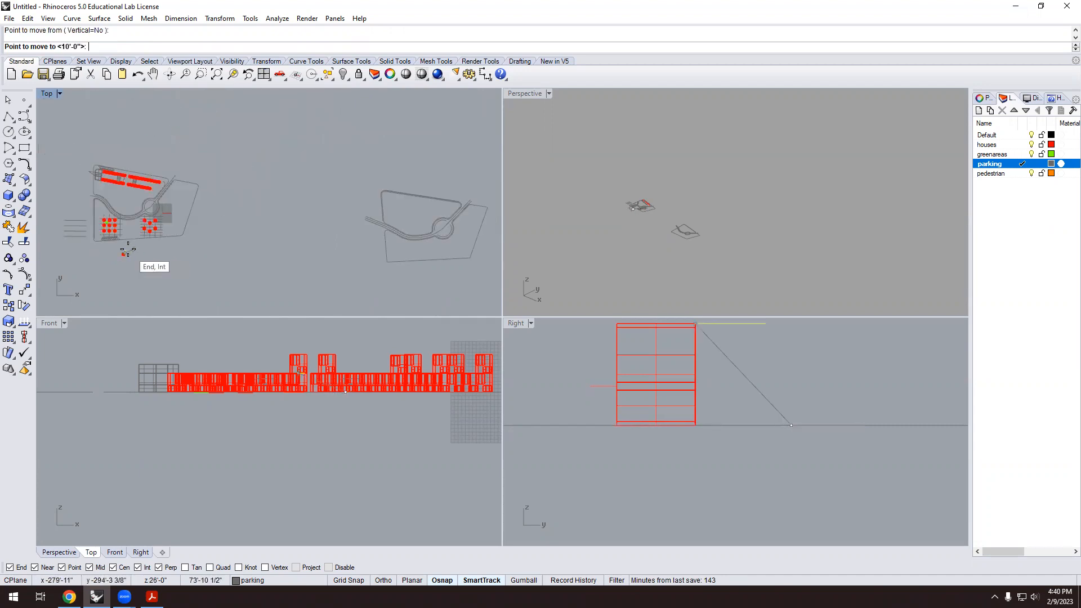
pyautogui.scroll(5, 387, 162)
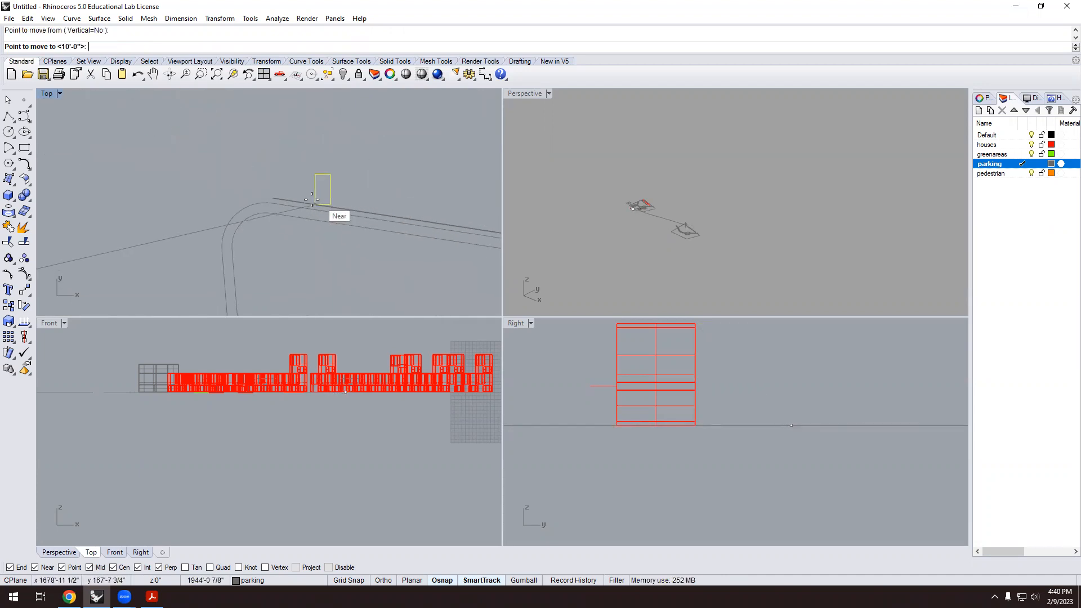
pyautogui.click(324, 206)
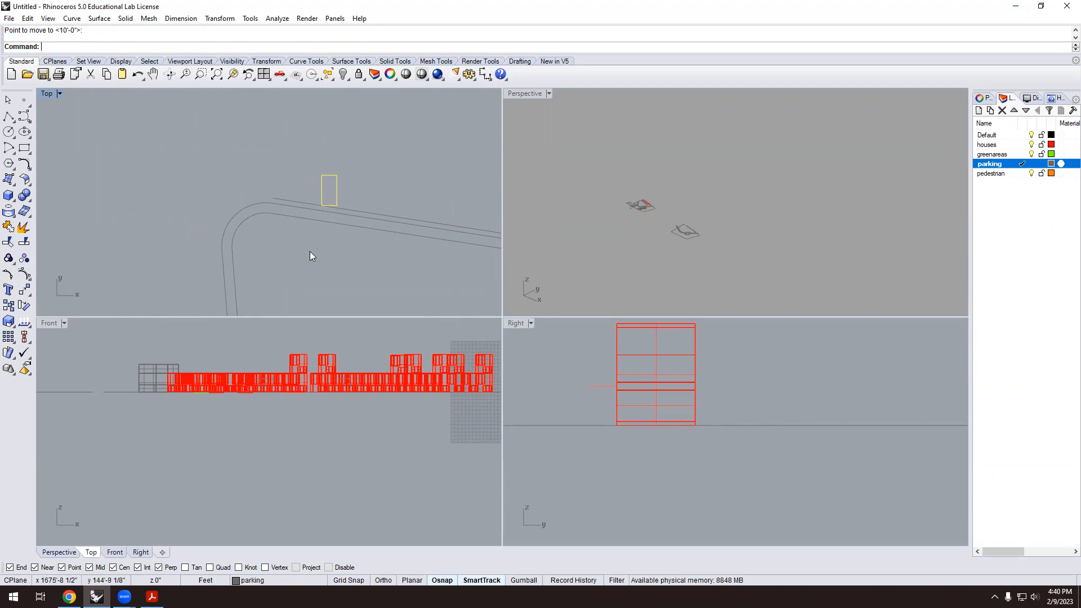
pyautogui.scroll(-3, 302, 223)
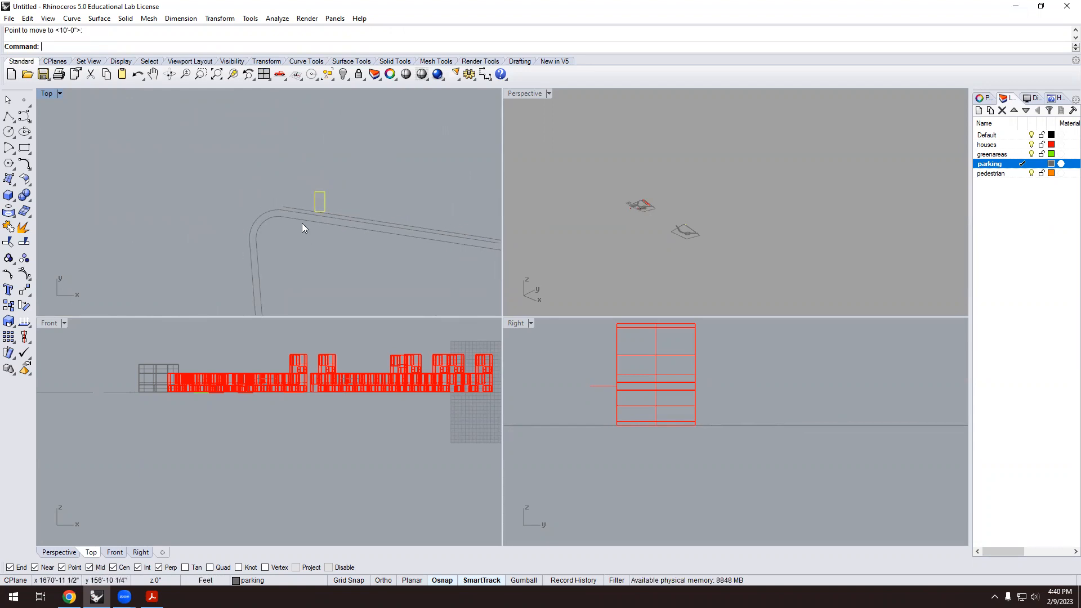
pyautogui.scroll(2, 329, 204)
pyautogui.scroll(2, 329, 203)
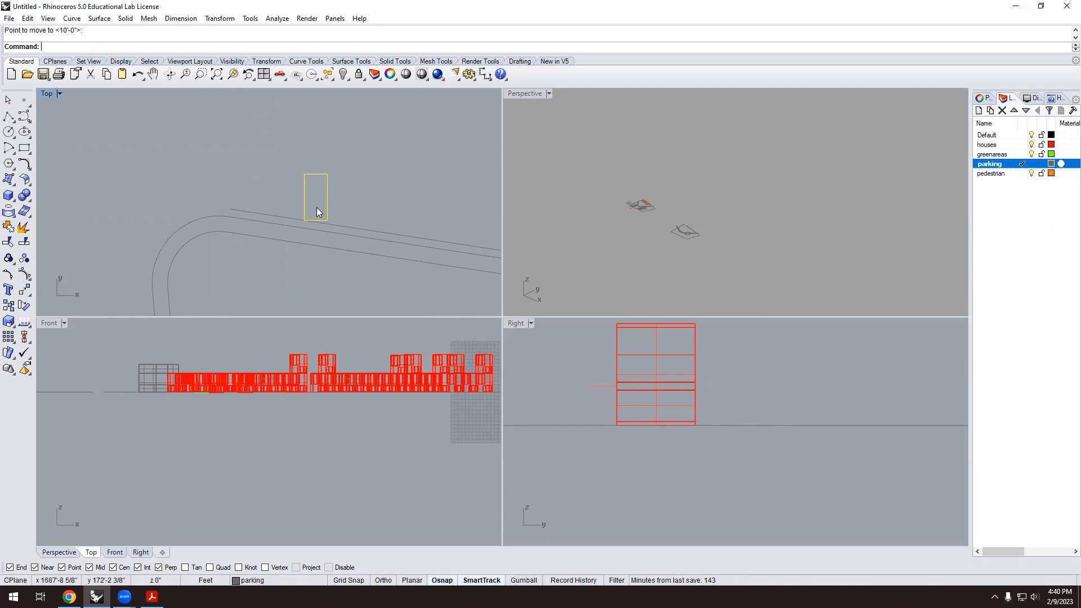
# Rotate the rectangle about its bottom-left corner with reference points to match the road angle.
pyautogui.write('rotate')
pyautogui.press('Return')
pyautogui.click(305, 220)
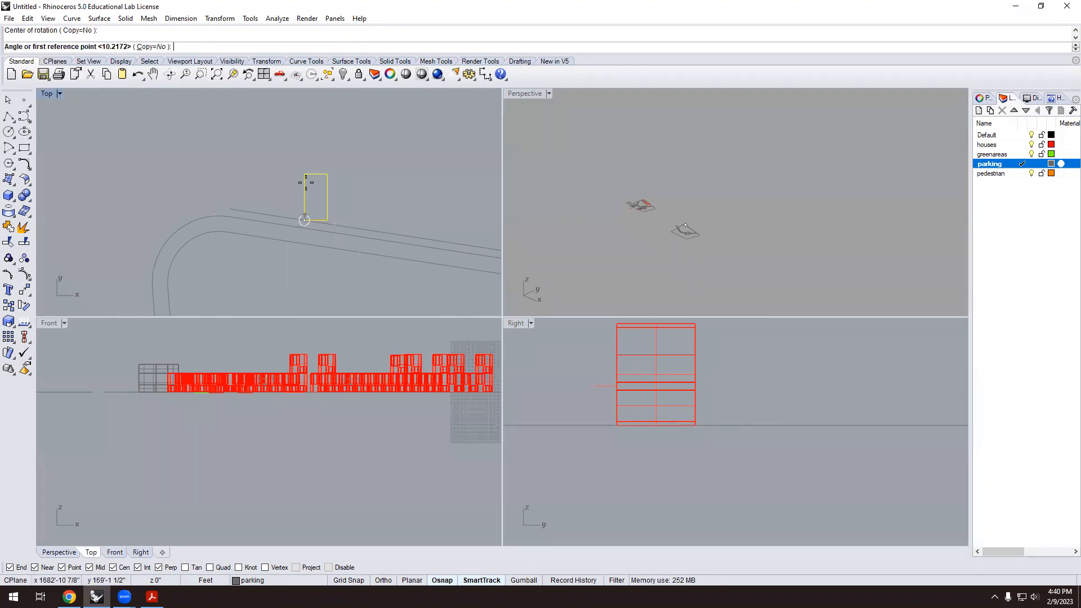
pyautogui.click(303, 174)
pyautogui.click(281, 178)
pyautogui.scroll(-1, 314, 167)
pyautogui.scroll(-1, 315, 167)
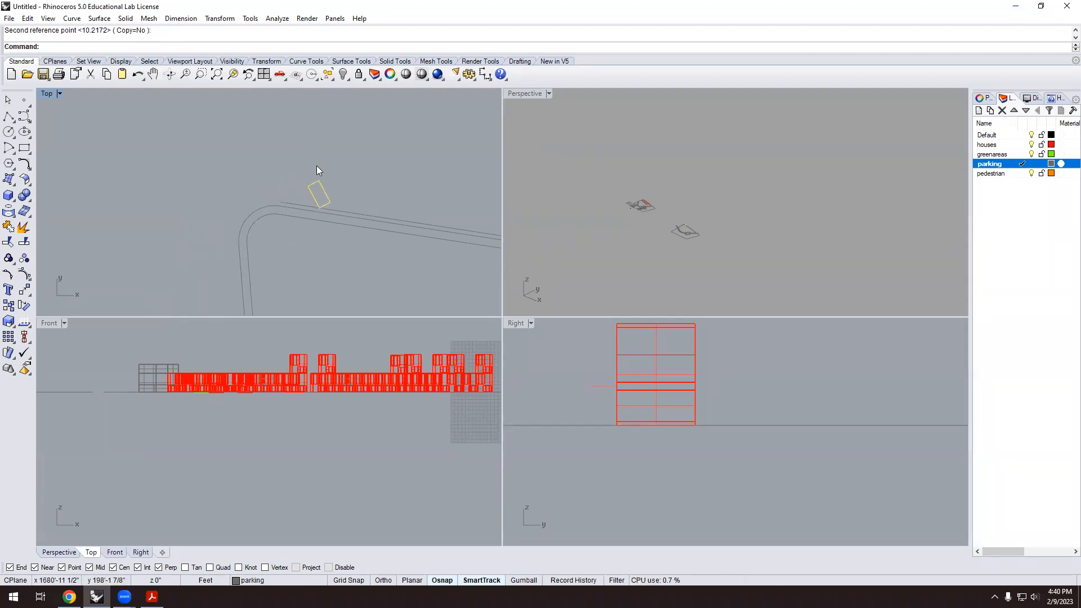
pyautogui.scroll(-2, 265, 223)
pyautogui.scroll(-1, 284, 224)
pyautogui.scroll(2, 291, 227)
pyautogui.scroll(-2, 147, 220)
pyautogui.scroll(2, 265, 224)
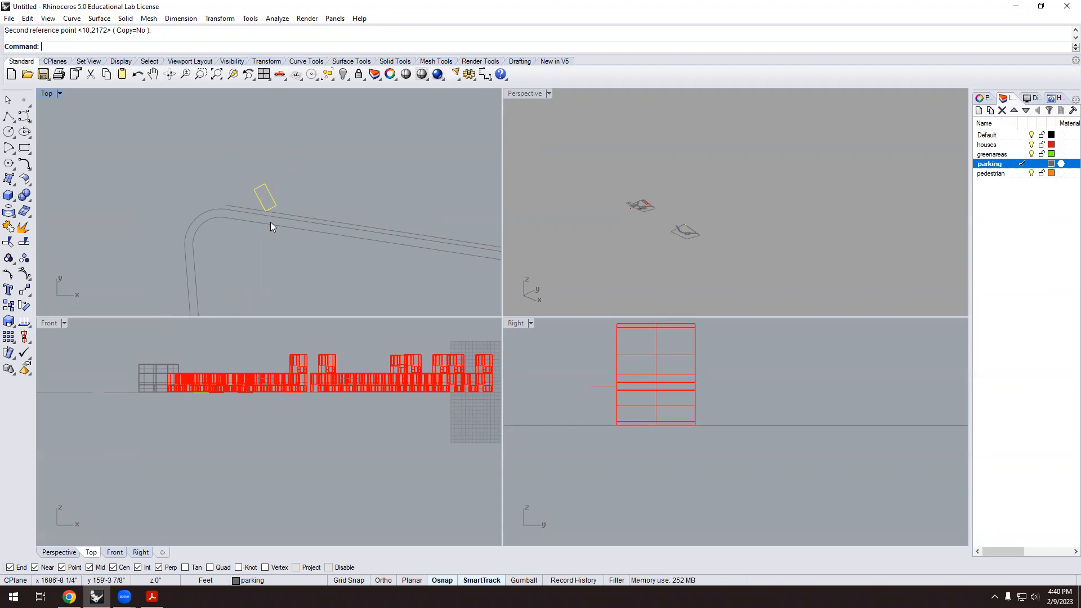
pyautogui.scroll(5, 270, 222)
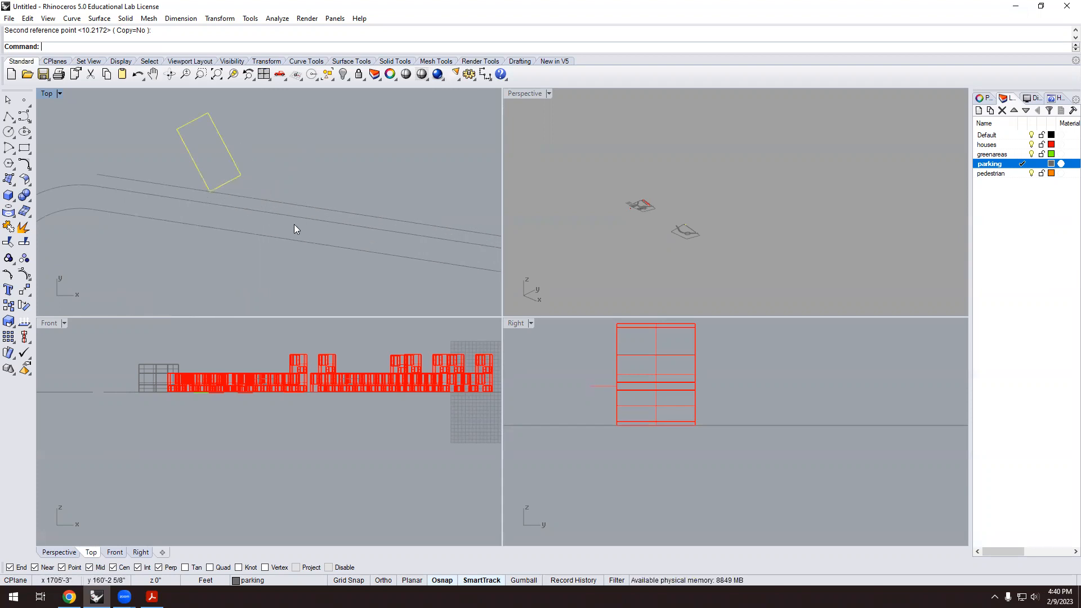
pyautogui.scroll(-4, 307, 211)
pyautogui.scroll(4, 270, 186)
pyautogui.click(299, 194)
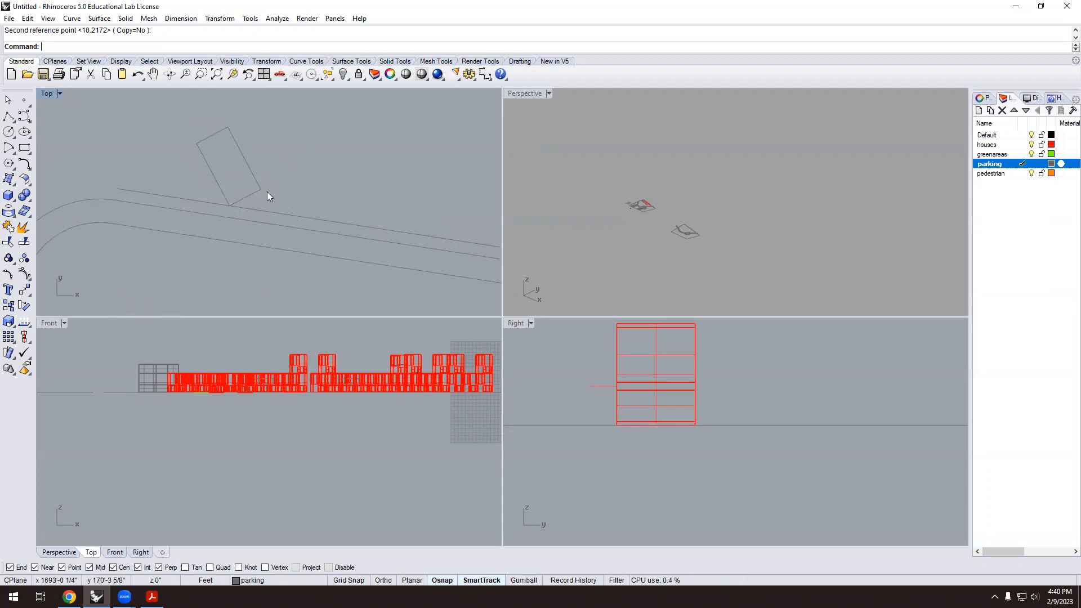
pyautogui.scroll(3, 235, 205)
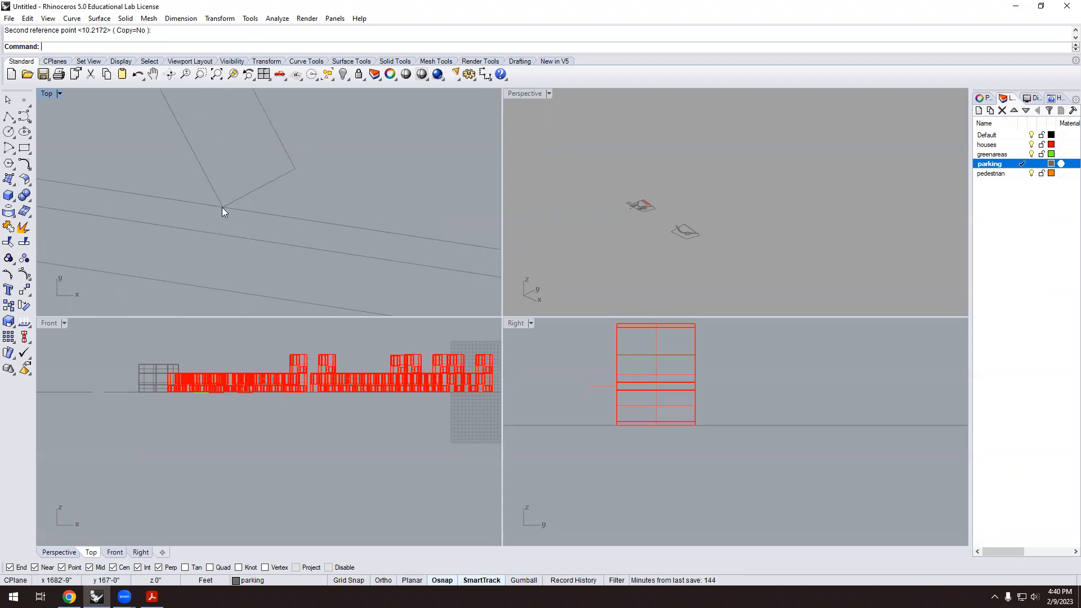
pyautogui.scroll(-4, 276, 209)
# Draw a line from the rectangle's corner to its top corner.
pyautogui.write('line')
pyautogui.press('Return')
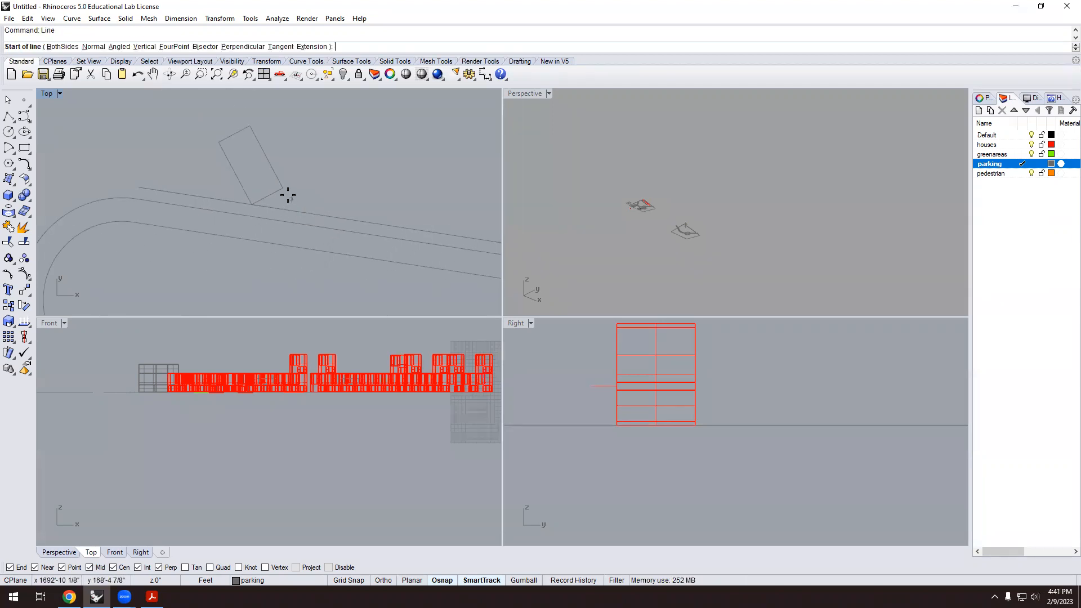
pyautogui.click(285, 191)
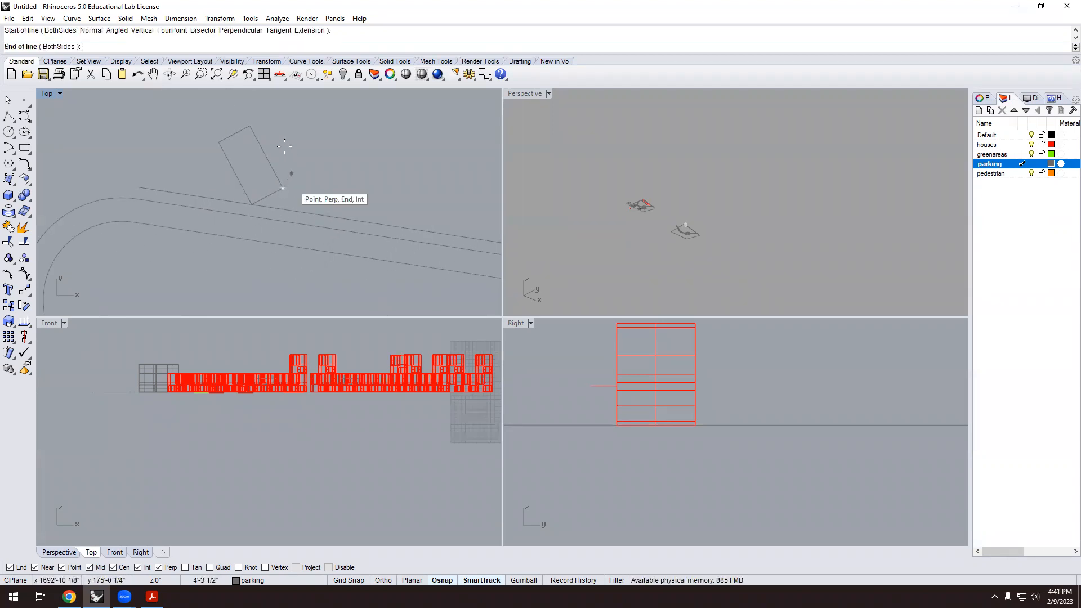
pyautogui.click(254, 128)
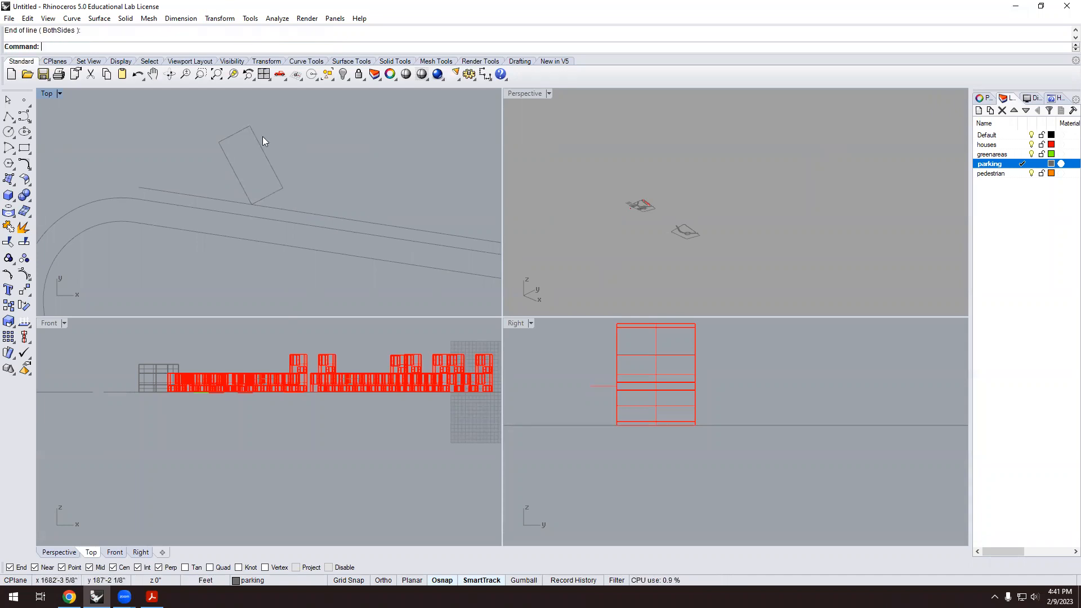
# Select the new line among the overlapping curves and move its end to the rectangle corner.
pyautogui.click(267, 155)
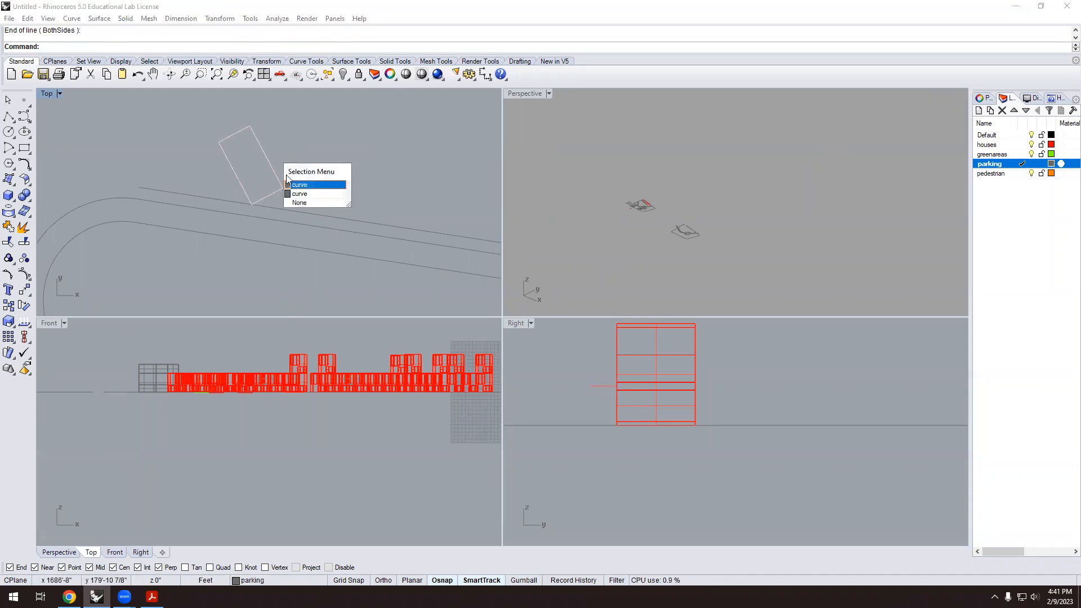
pyautogui.click(313, 195)
pyautogui.write('m')
pyautogui.press('Return')
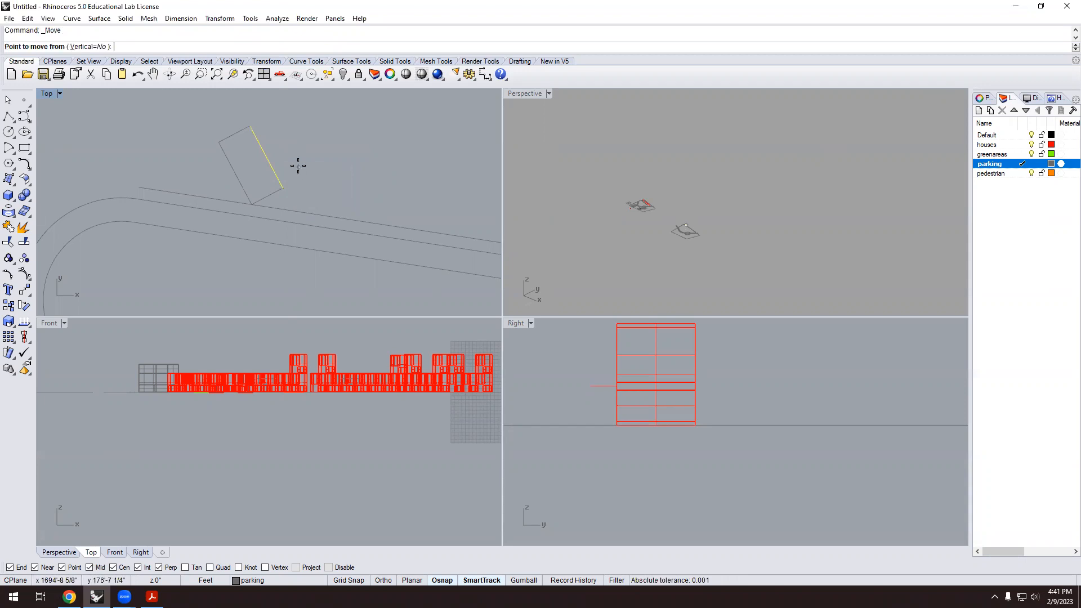
pyautogui.click(250, 126)
pyautogui.click(282, 188)
pyautogui.press('Escape')
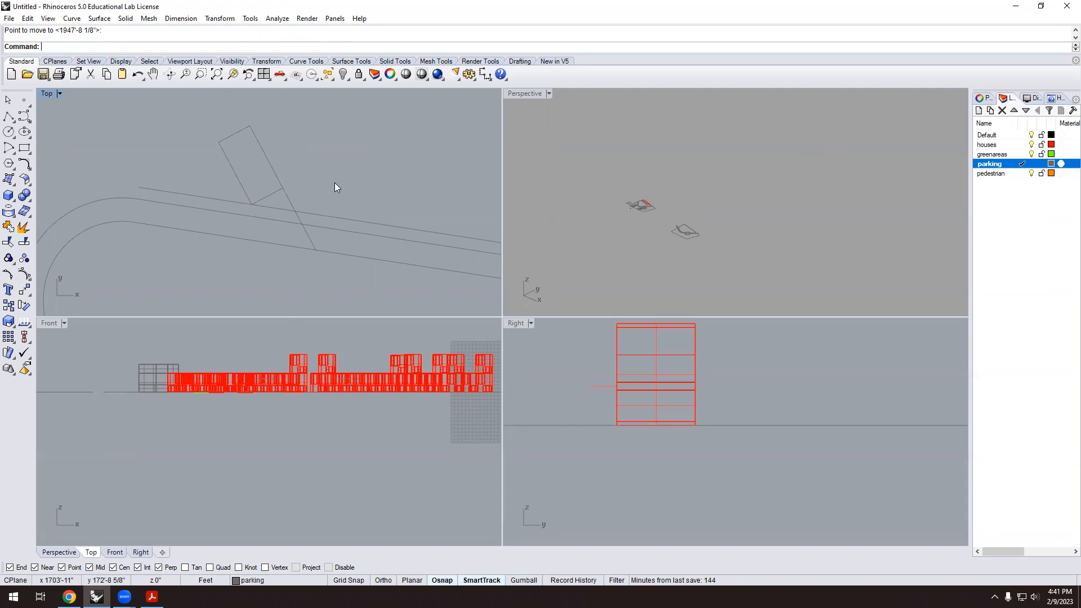
# Trim the slanted line beyond the cutting line, then window-select the parking space's two curves.
pyautogui.write('Trim')
pyautogui.press('Return')
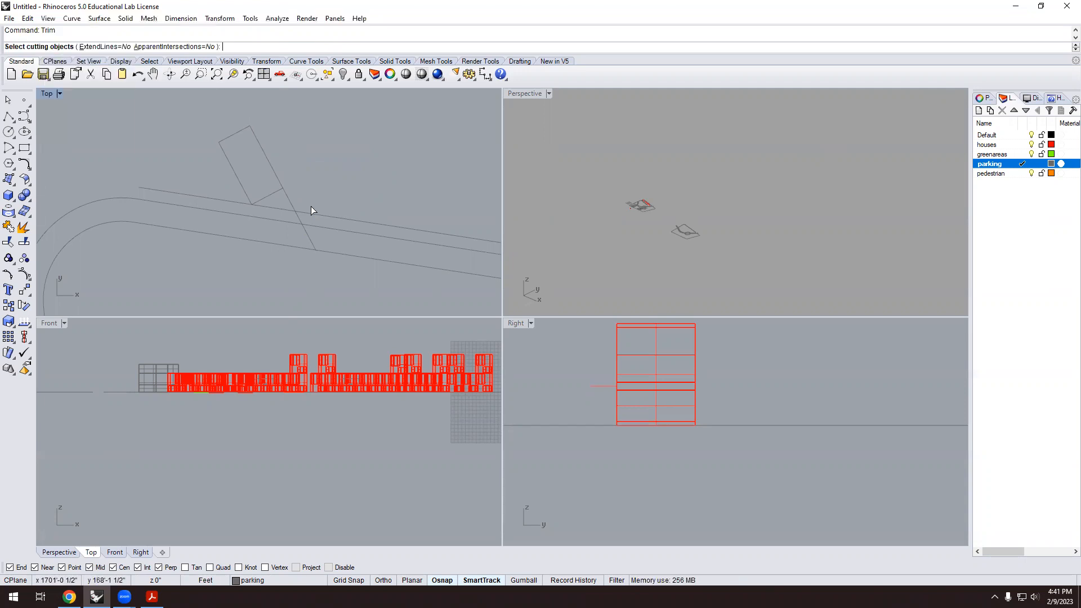
pyautogui.click(312, 213)
pyautogui.press('Return')
pyautogui.click(298, 218)
pyautogui.press('Return')
pyautogui.scroll(-2, 327, 165)
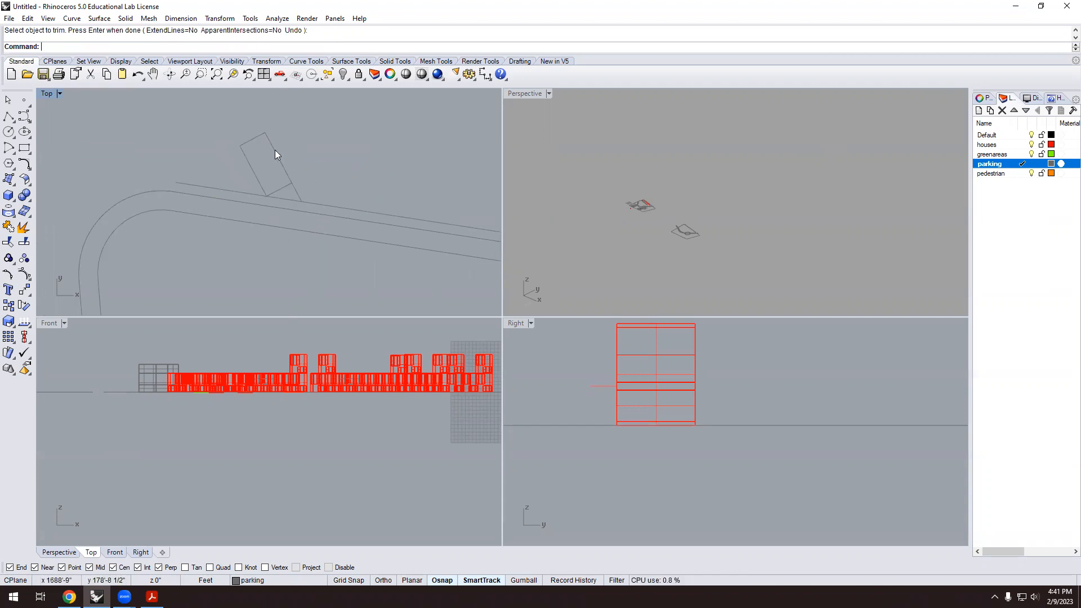
pyautogui.moveTo(219, 118); pyautogui.dragTo(319, 219)
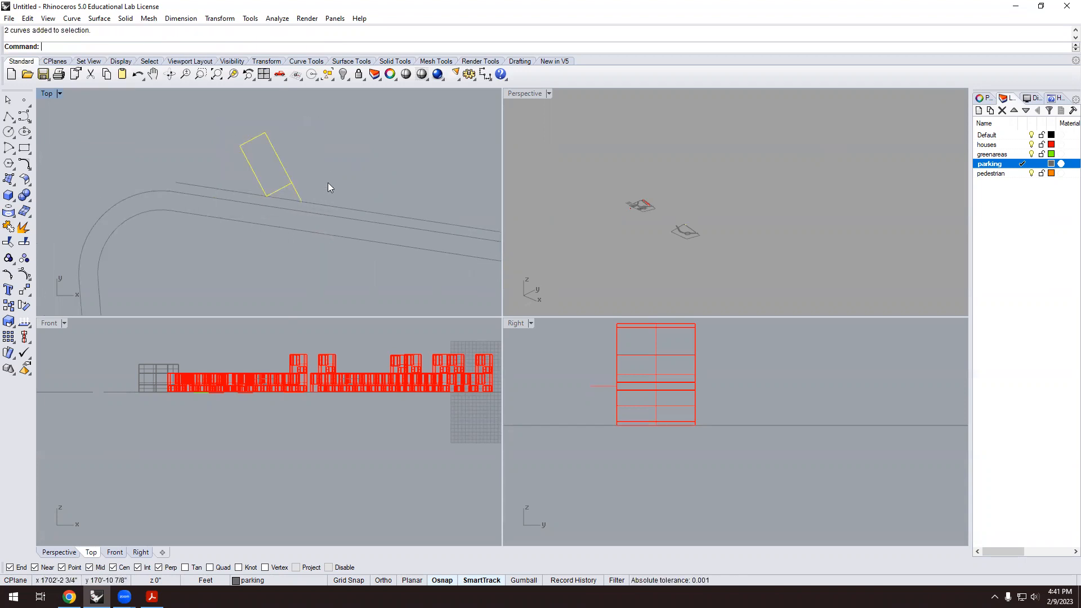
# Copy the parking space outline to ten successive points along the upper road edge.
pyautogui.write('Copy')
pyautogui.press('Return')
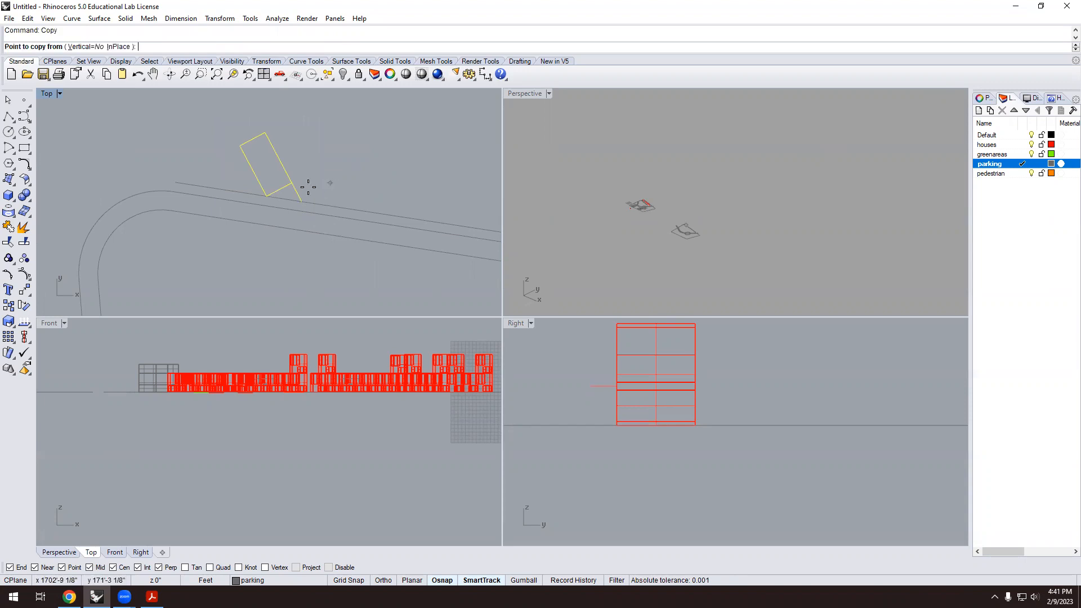
pyautogui.click(267, 196)
pyautogui.click(302, 201)
pyautogui.click(336, 207)
pyautogui.click(371, 213)
pyautogui.click(408, 218)
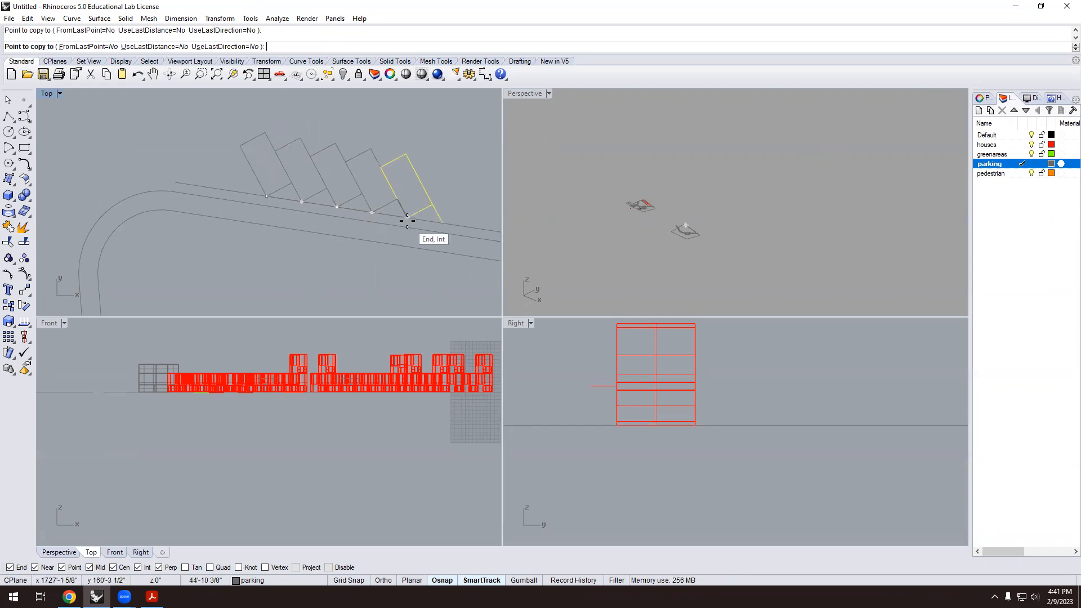
pyautogui.click(439, 223)
pyautogui.scroll(-8, 442, 223)
pyautogui.moveTo(451, 228); pyautogui.dragTo(313, 195, button='right')
pyautogui.scroll(4, 351, 197)
pyautogui.click(264, 173)
pyautogui.click(288, 176)
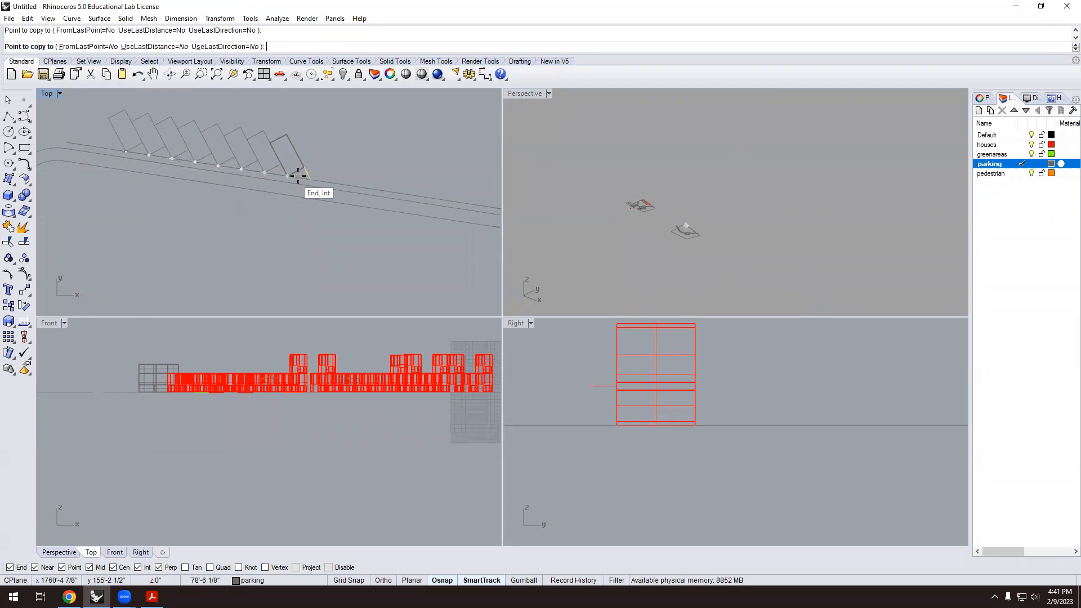
pyautogui.click(312, 180)
pyautogui.click(334, 184)
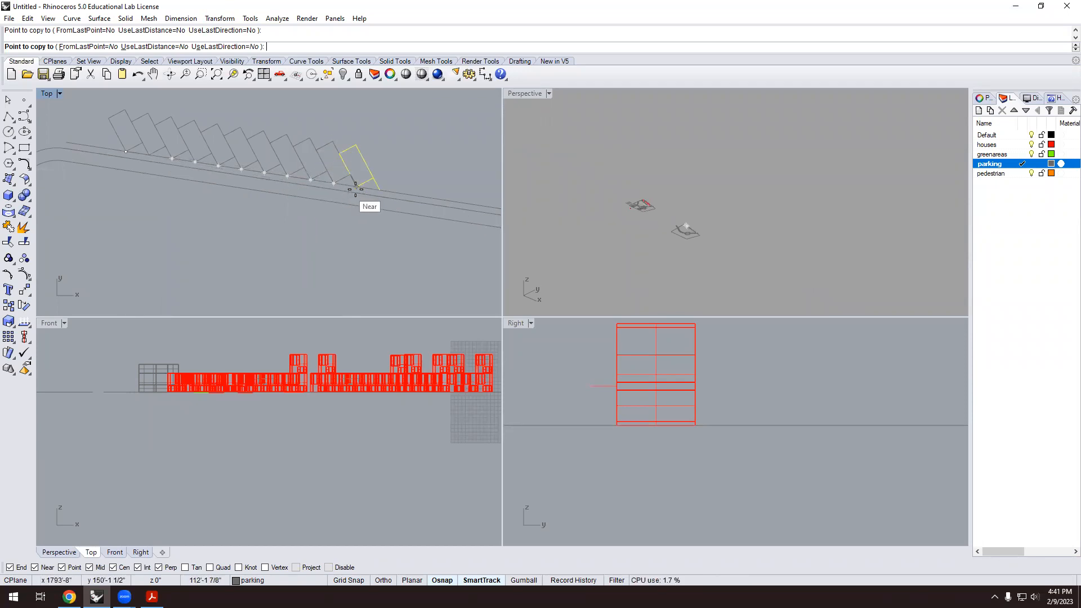
pyautogui.click(357, 187)
pyautogui.scroll(-2, 377, 235)
pyautogui.press('Return')
# Select one of the overlapping parking space outlines in the new row.
pyautogui.scroll(-6, 343, 166)
pyautogui.scroll(4, 343, 157)
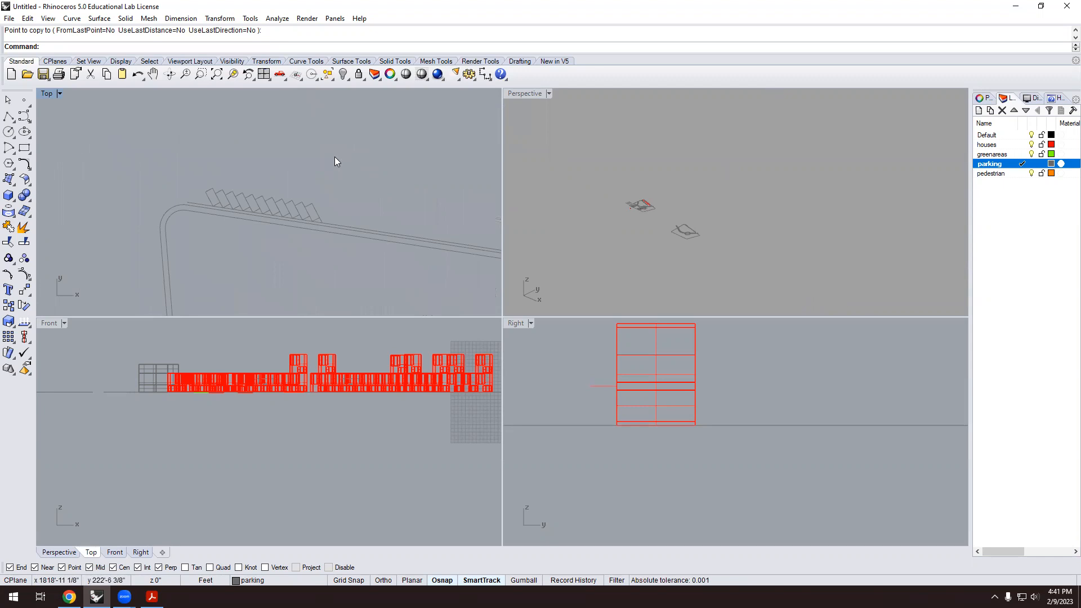
pyautogui.scroll(2, 249, 190)
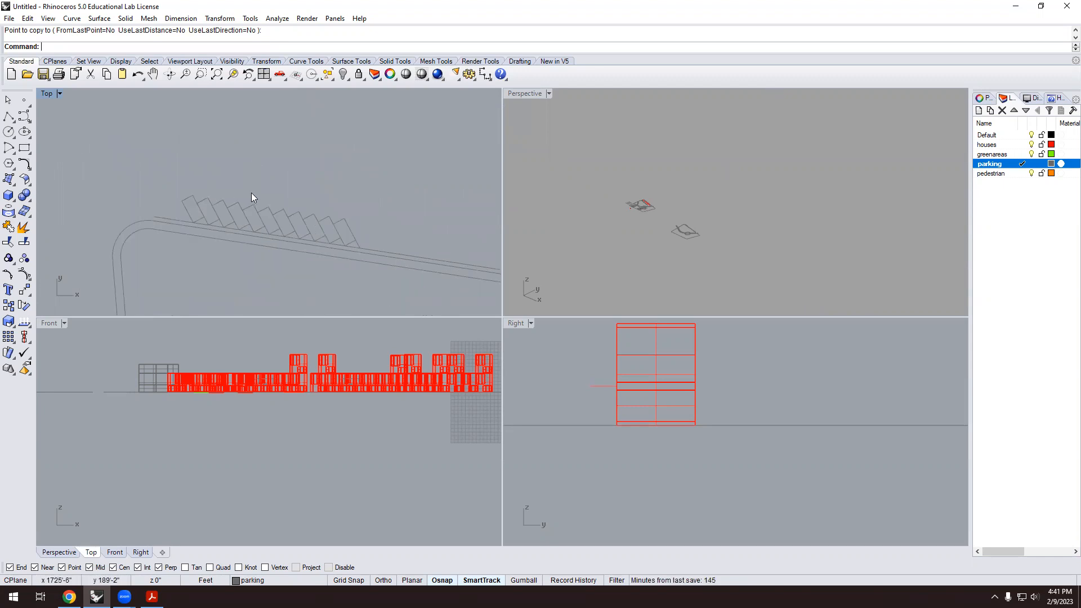
pyautogui.scroll(-2, 240, 191)
pyautogui.scroll(3, 241, 191)
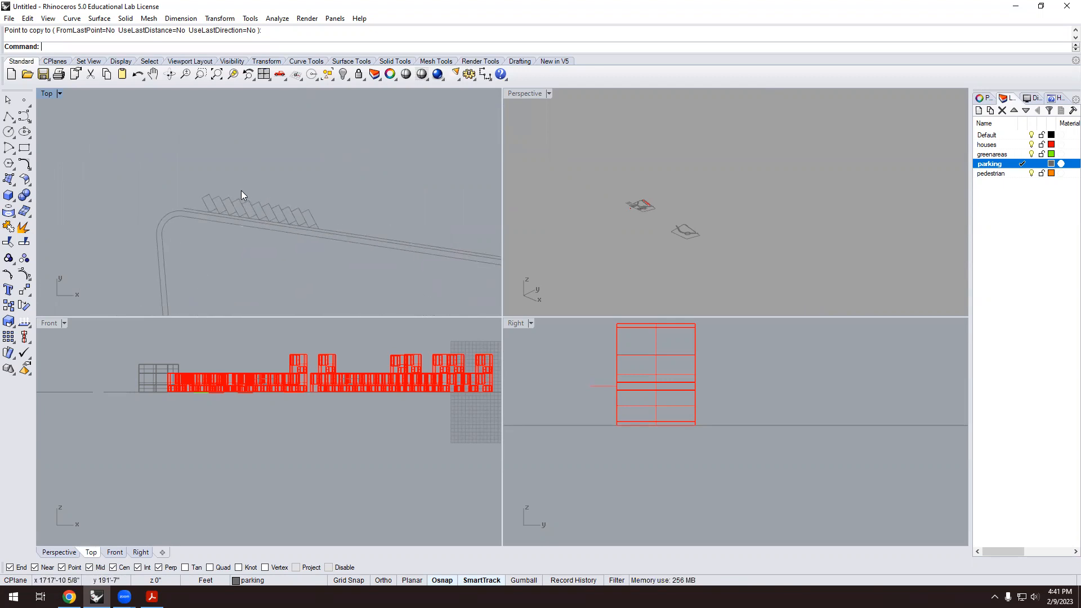
pyautogui.click(265, 230)
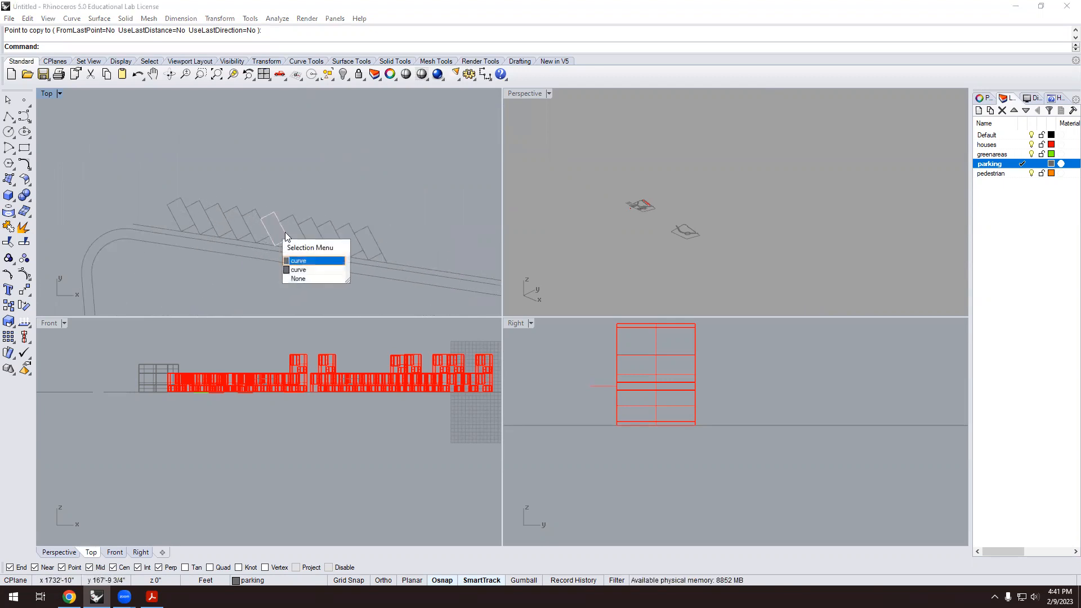
pyautogui.scroll(1, 263, 263)
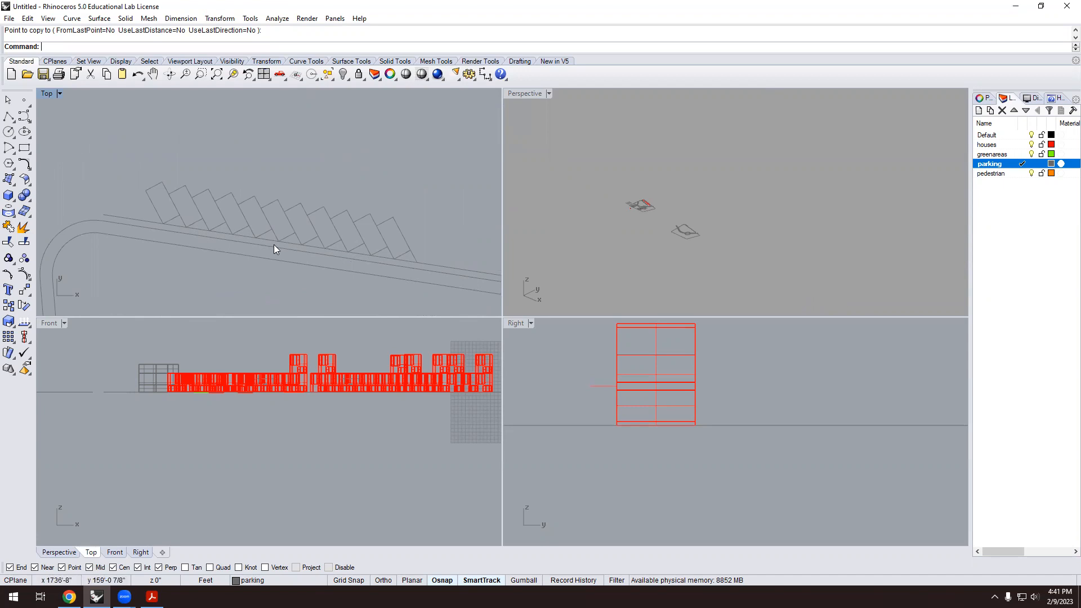
pyautogui.click(288, 239)
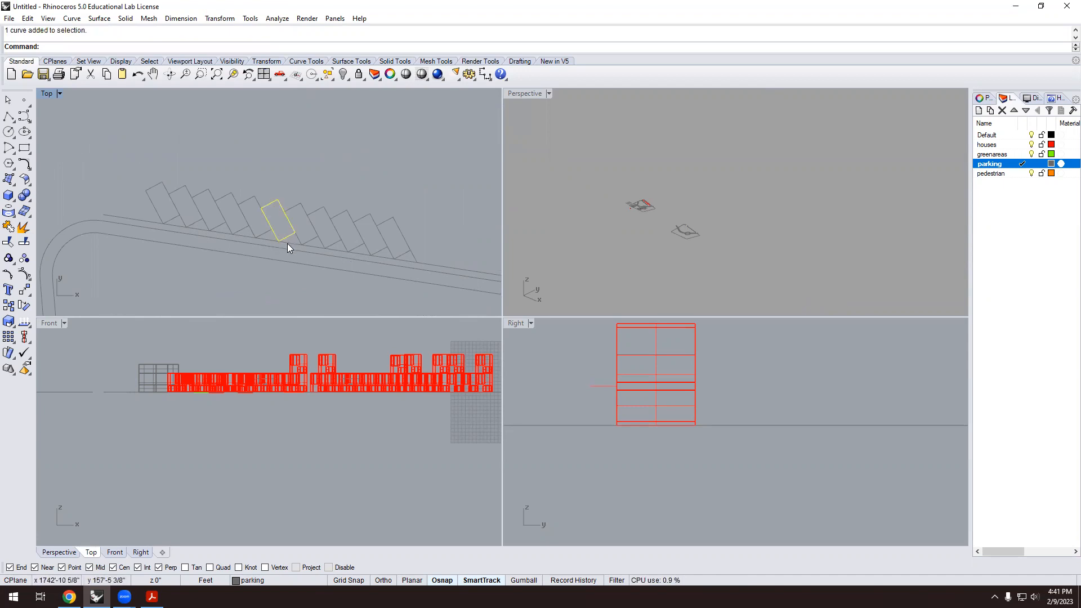
pyautogui.scroll(2, 283, 252)
pyautogui.press('Escape')
pyautogui.scroll(-5, 273, 248)
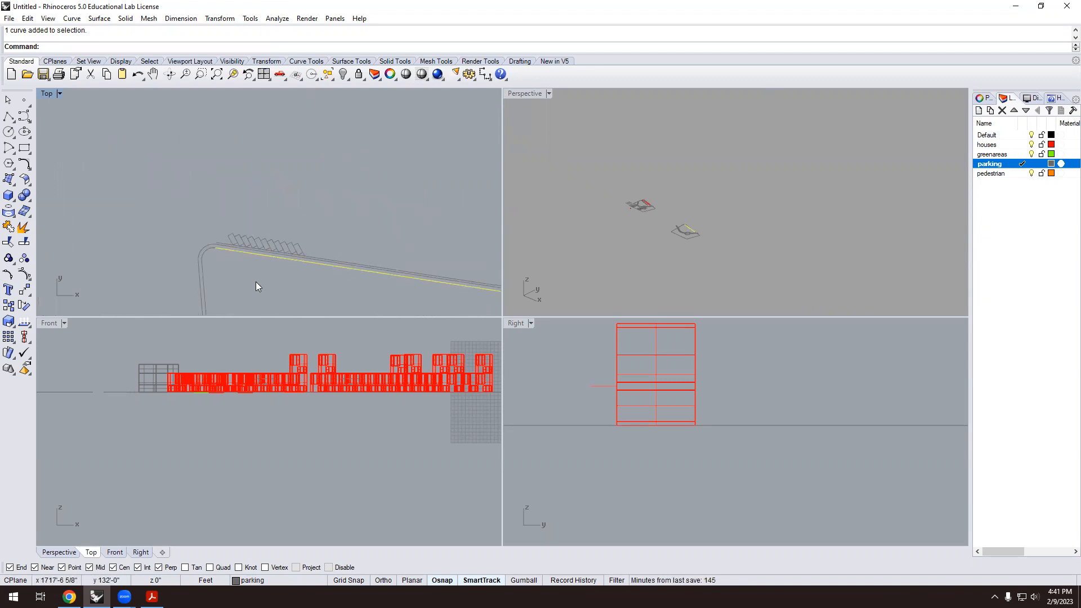
pyautogui.scroll(1, 310, 322)
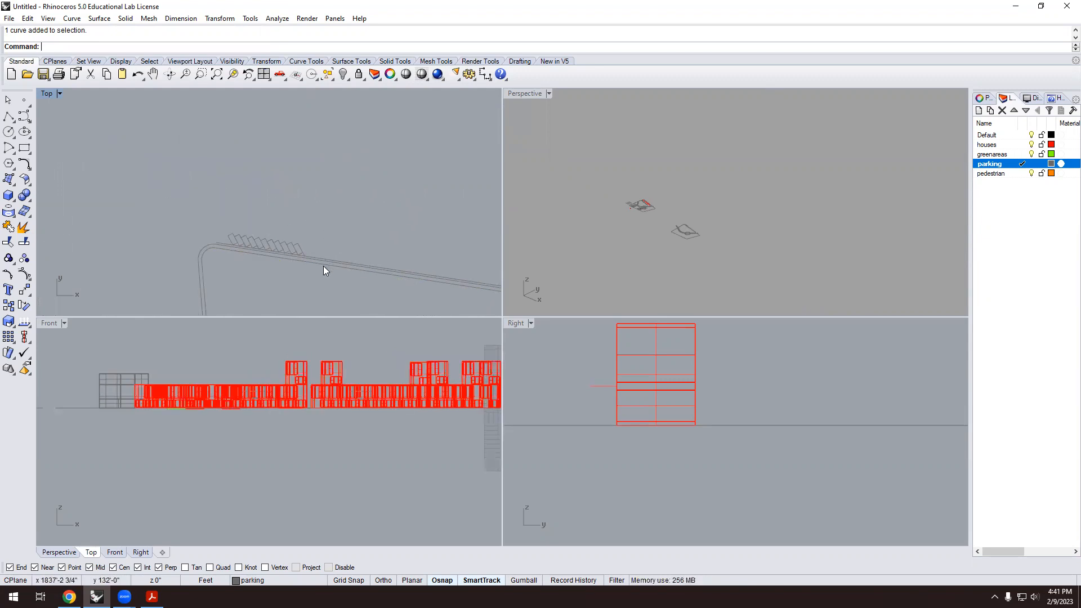
pyautogui.scroll(-1, 200, 169)
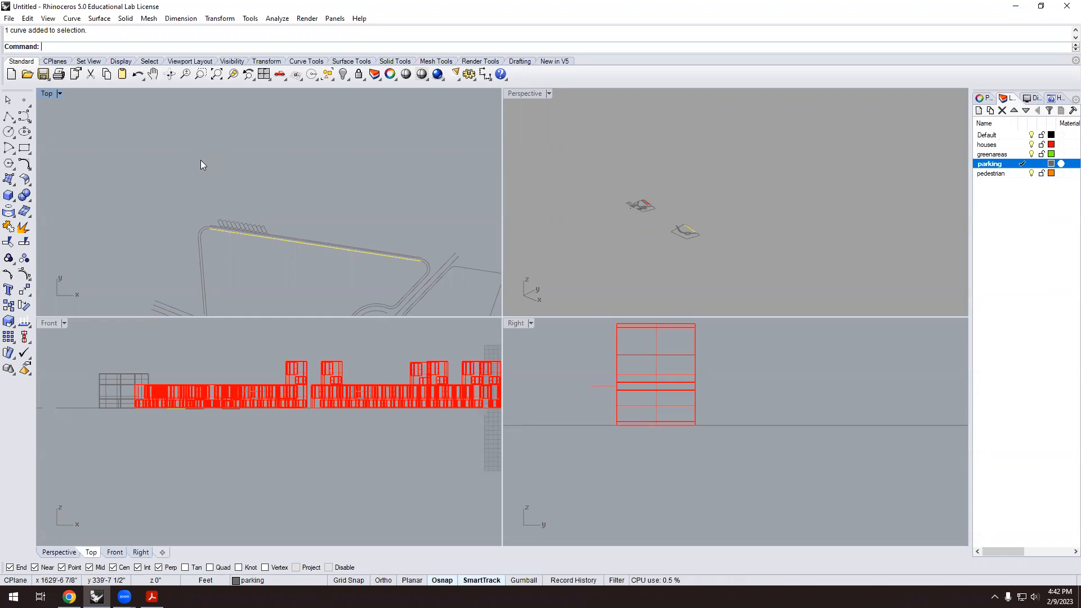
pyautogui.scroll(-4, 208, 162)
pyautogui.scroll(4, 215, 214)
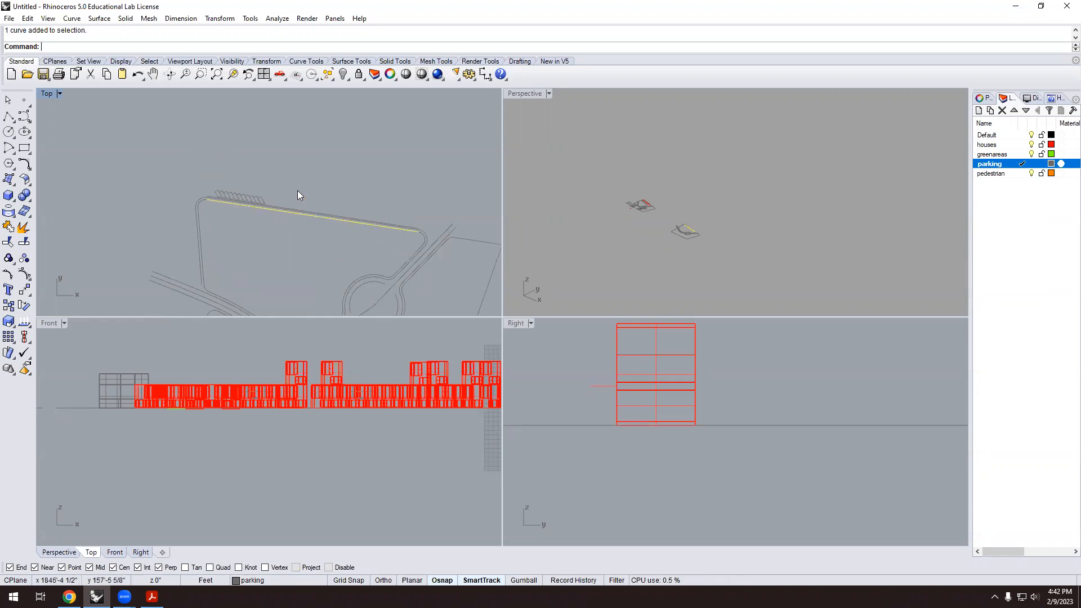
pyautogui.click(323, 173)
pyautogui.scroll(2, 244, 205)
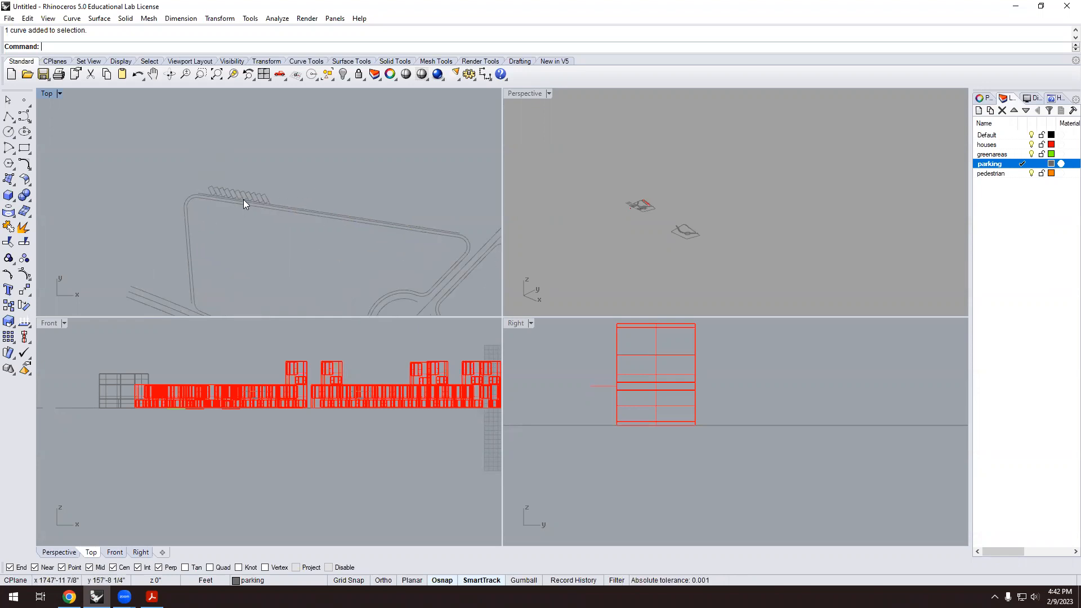
pyautogui.scroll(-2, 711, 318)
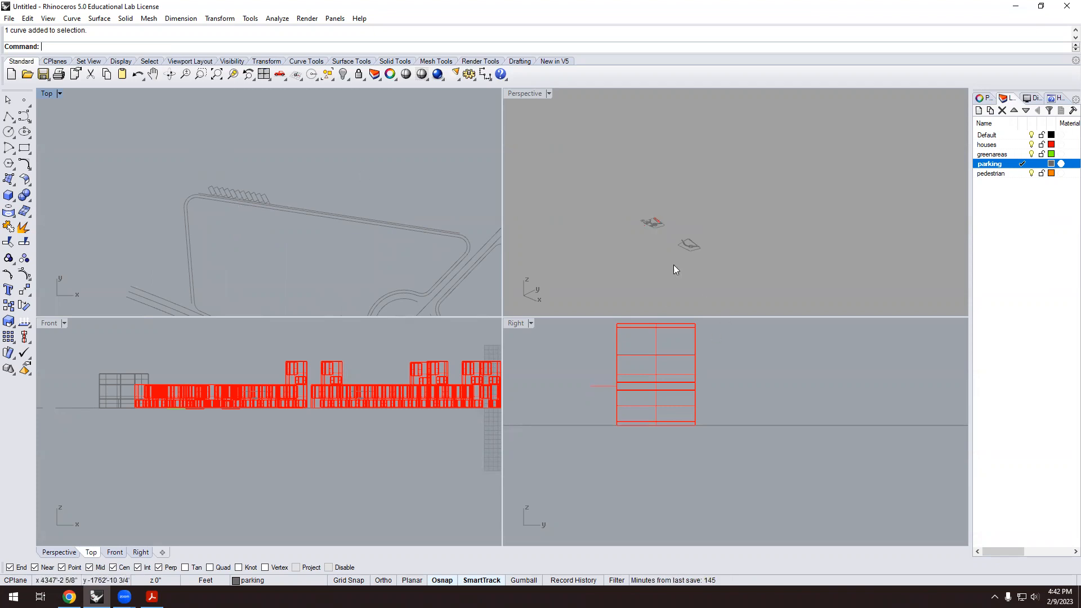
pyautogui.scroll(3, 724, 263)
pyautogui.moveTo(734, 289); pyautogui.dragTo(753, 295, button='right')
pyautogui.scroll(3, 598, 234)
pyautogui.scroll(-5, 294, 186)
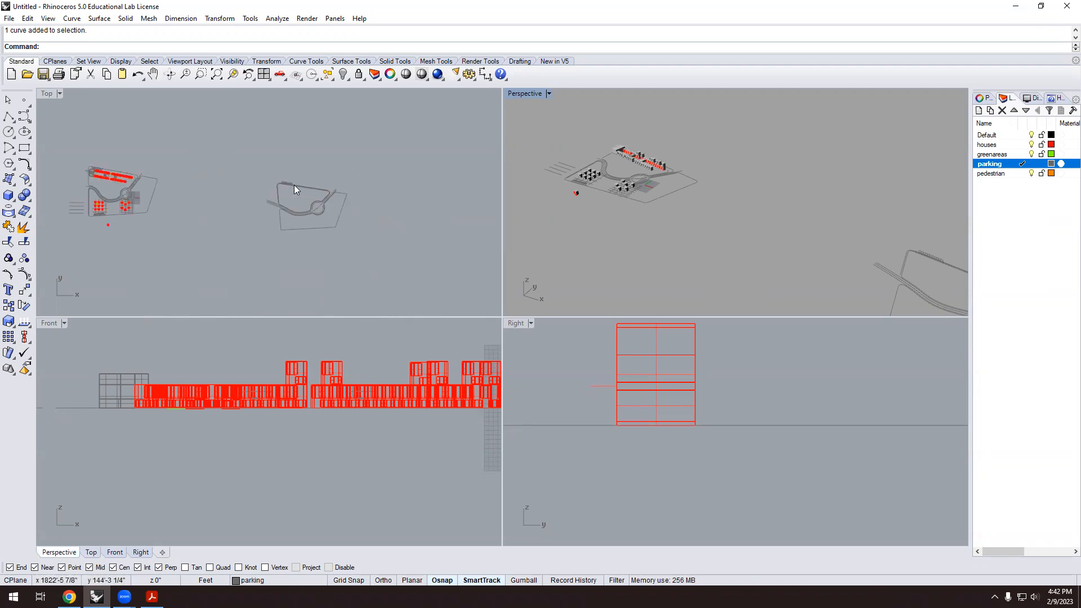
# Move the house block over to the second site beside the curved road.
pyautogui.scroll(3, 207, 209)
pyautogui.click(187, 202)
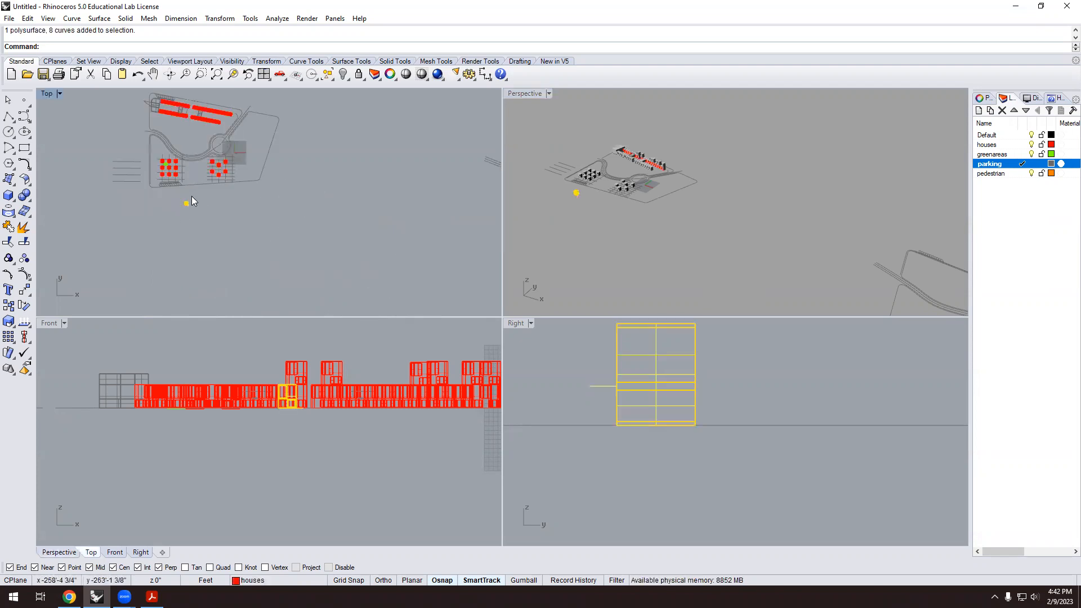
pyautogui.press('Return')
pyautogui.scroll(13, 172, 201)
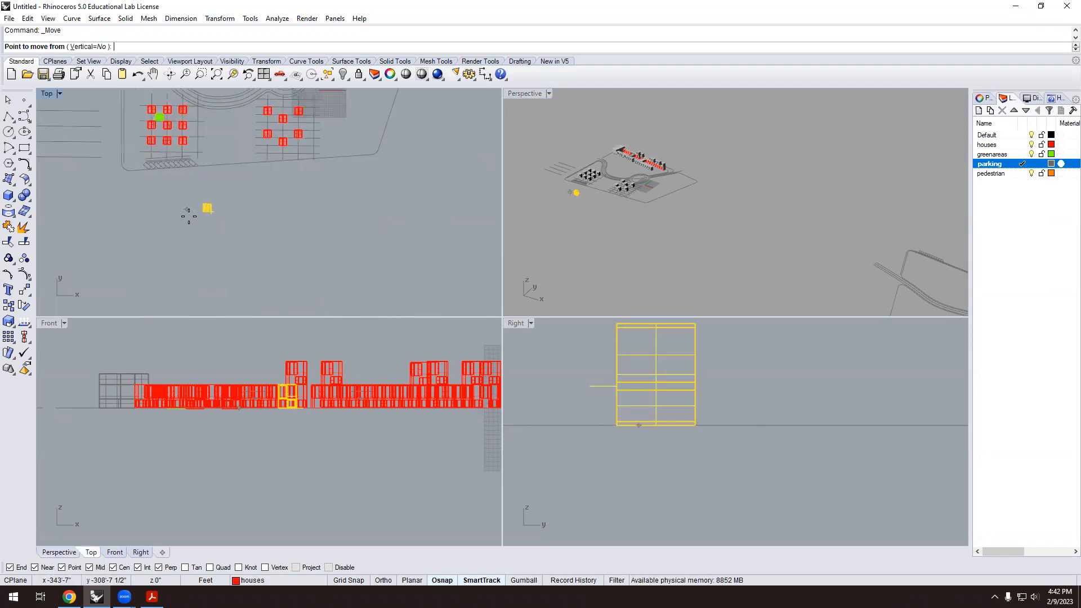
pyautogui.click(216, 243)
pyautogui.scroll(-5, 205, 250)
pyautogui.scroll(-10, 205, 251)
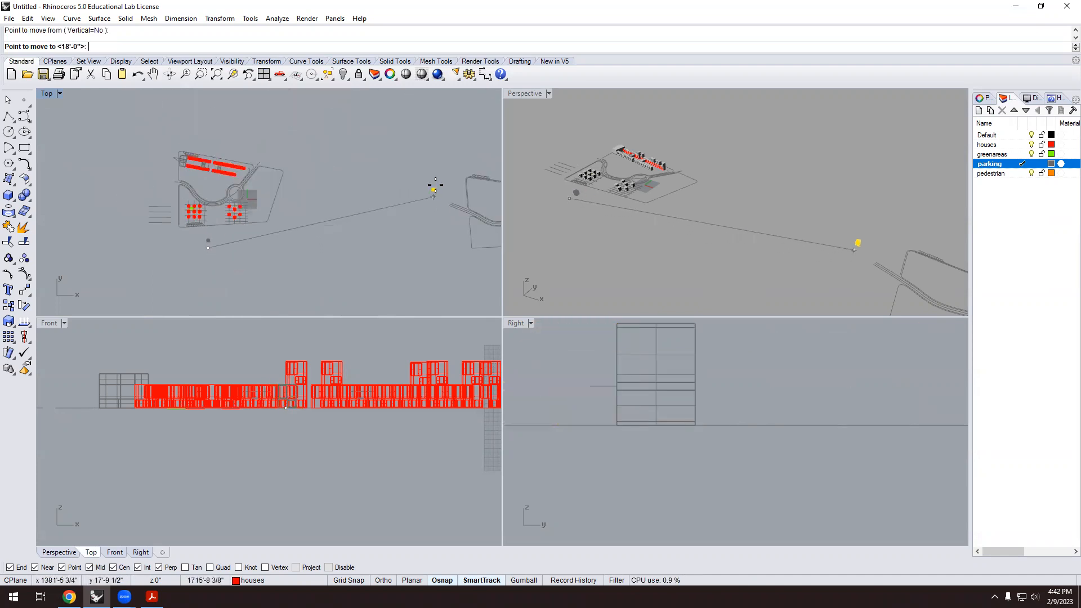
pyautogui.scroll(8, 474, 196)
pyautogui.click(453, 179)
pyautogui.scroll(-2, 389, 232)
pyautogui.scroll(-6, 732, 208)
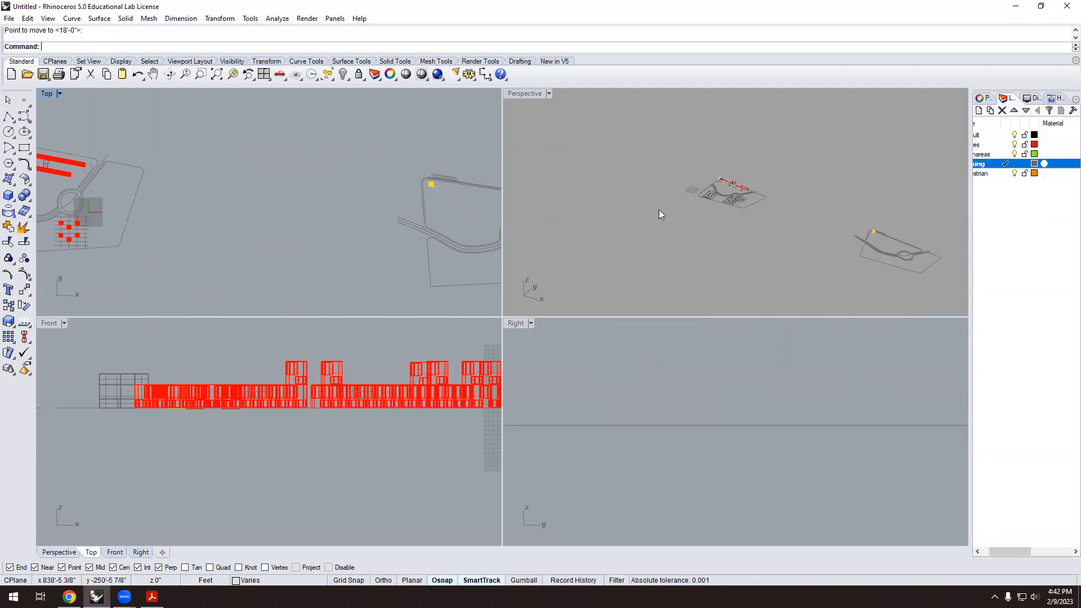
pyautogui.scroll(5, 751, 222)
# Shift the house block slightly with Move to its final spot inside the road bend.
pyautogui.moveTo(852, 233); pyautogui.dragTo(842, 178, button='right')
pyautogui.scroll(8, 842, 178)
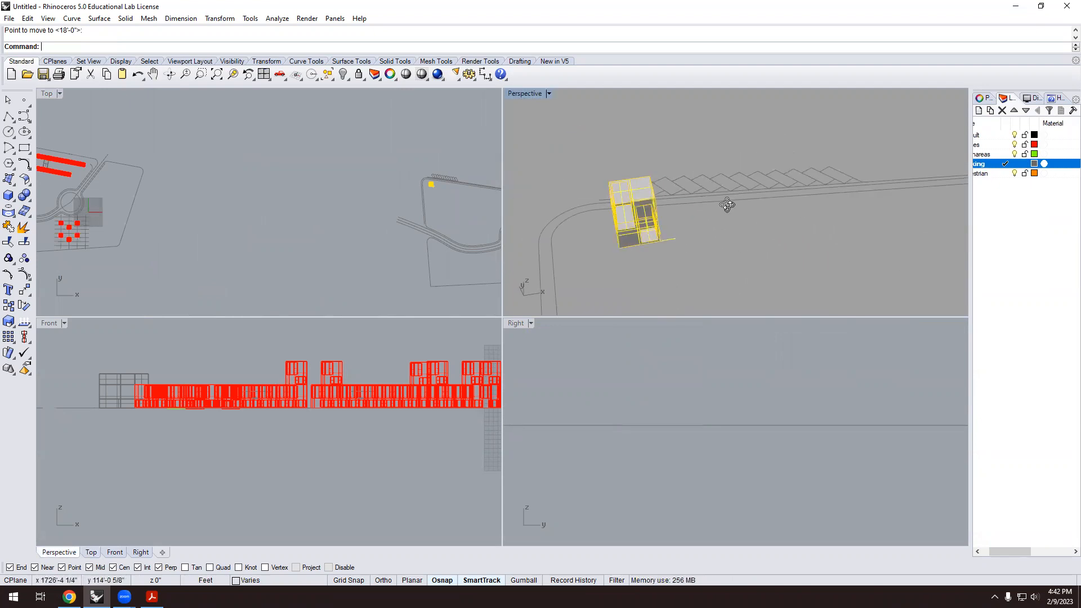
pyautogui.scroll(6, 733, 211)
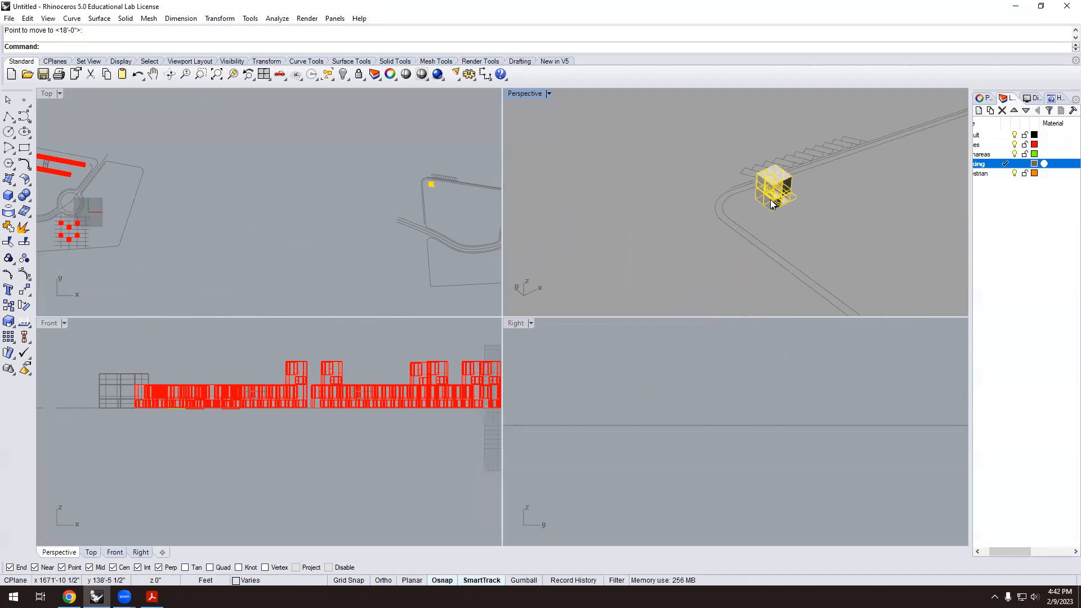
pyautogui.scroll(-3, 670, 185)
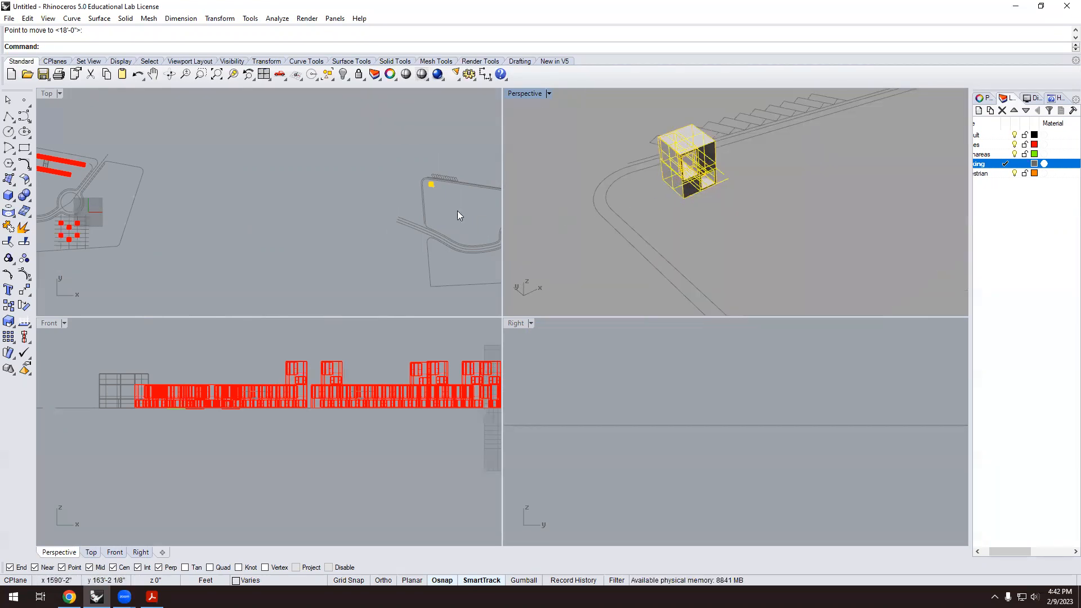
pyautogui.scroll(5, 433, 176)
pyautogui.moveTo(627, 181); pyautogui.dragTo(642, 207, button='right')
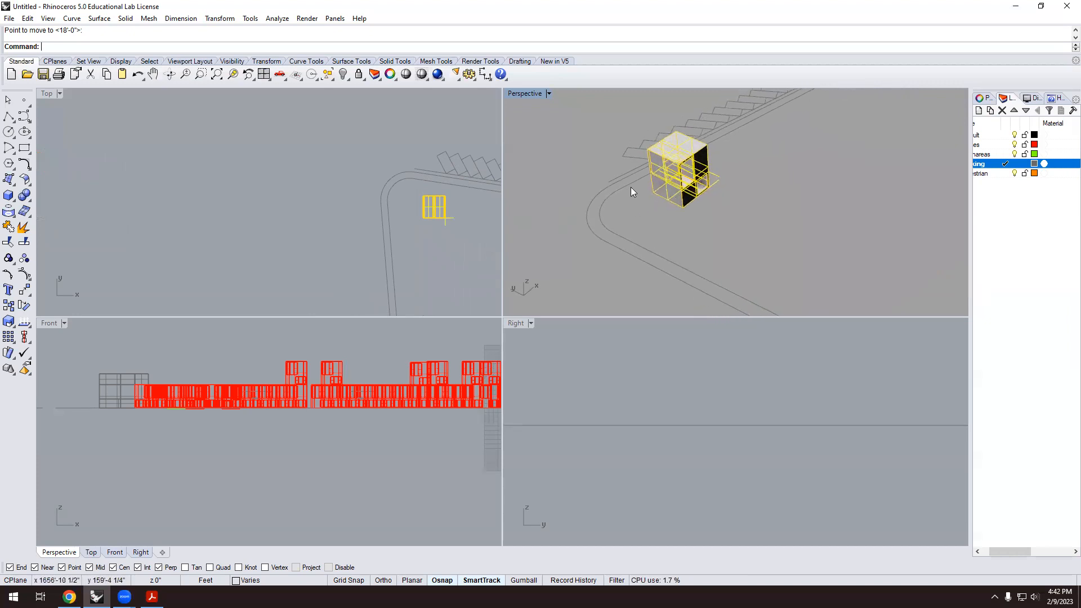
pyautogui.scroll(3, 630, 187)
pyautogui.write('m')
pyautogui.press('Return')
pyautogui.click(671, 198)
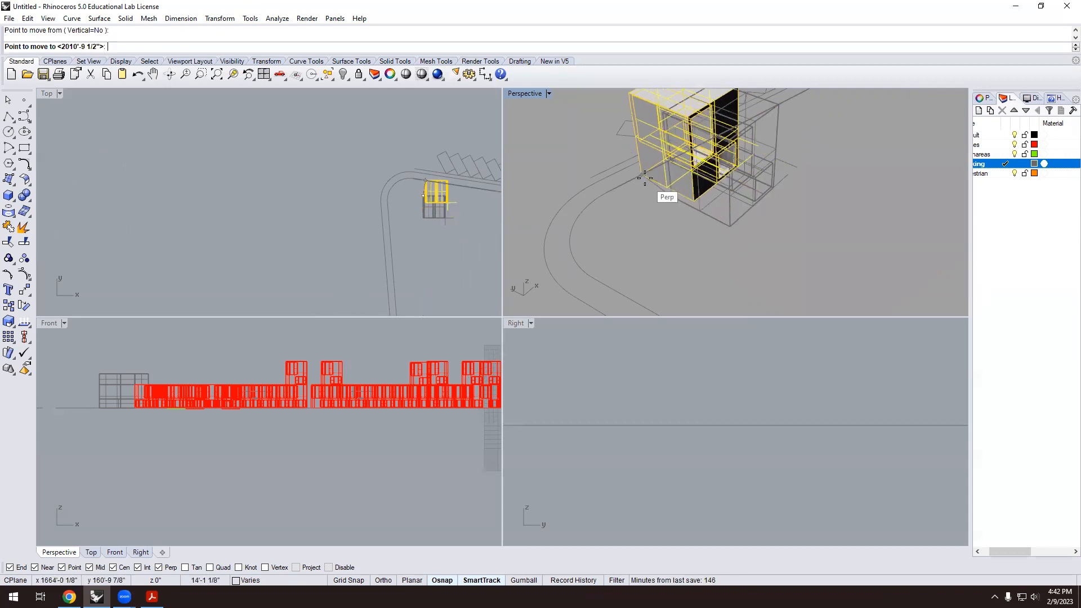
pyautogui.click(662, 192)
# Delete the stray short curve near the block, then select the house block again.
pyautogui.scroll(2, 511, 176)
pyautogui.scroll(5, 463, 179)
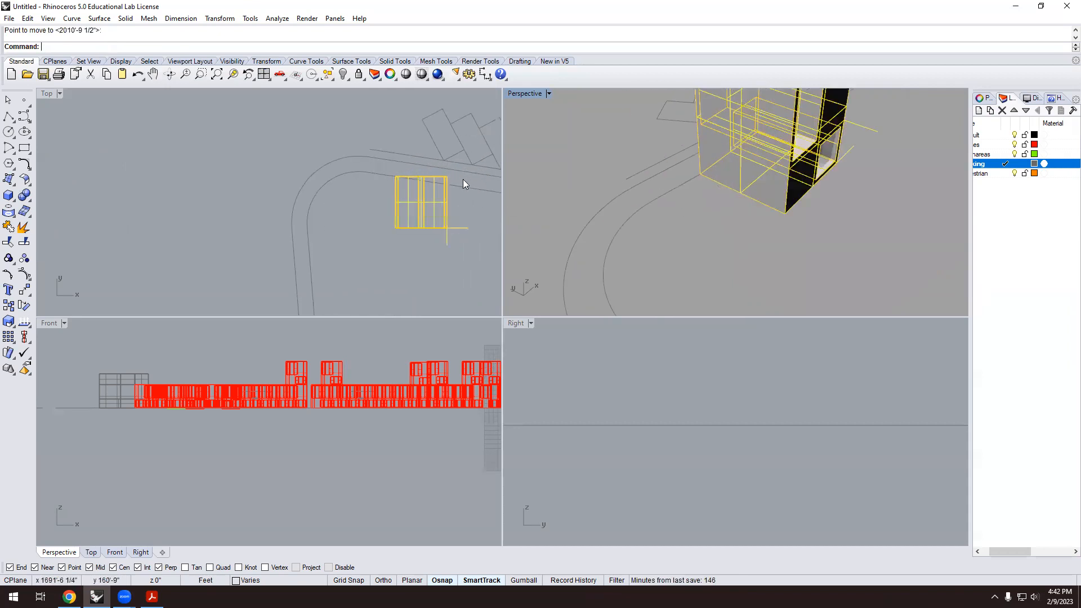
pyautogui.click(445, 267)
pyautogui.press('Delete')
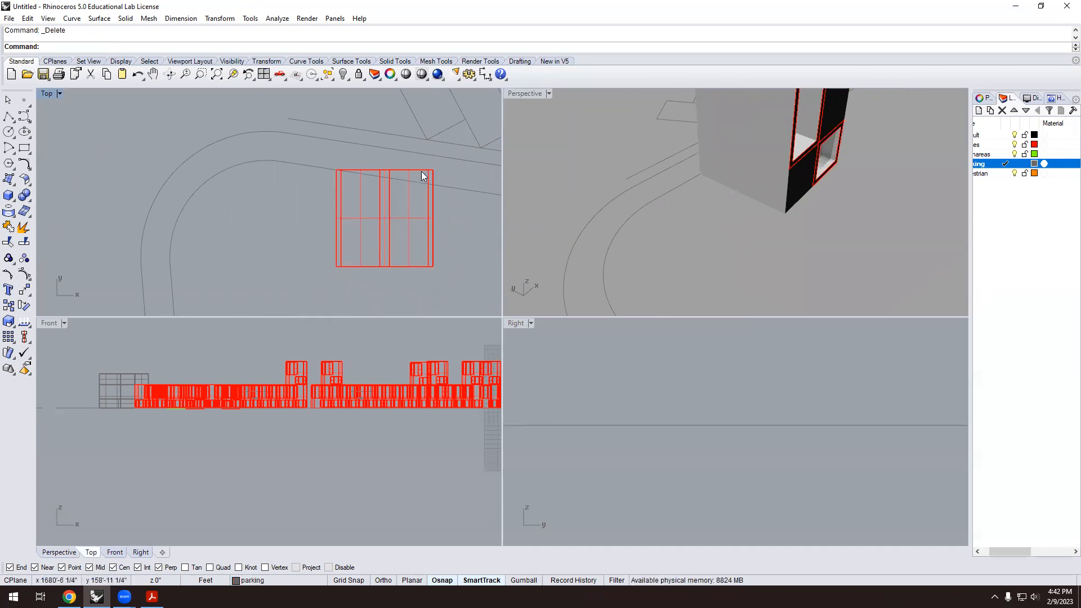
pyautogui.scroll(-3, 333, 189)
pyautogui.scroll(2, 352, 164)
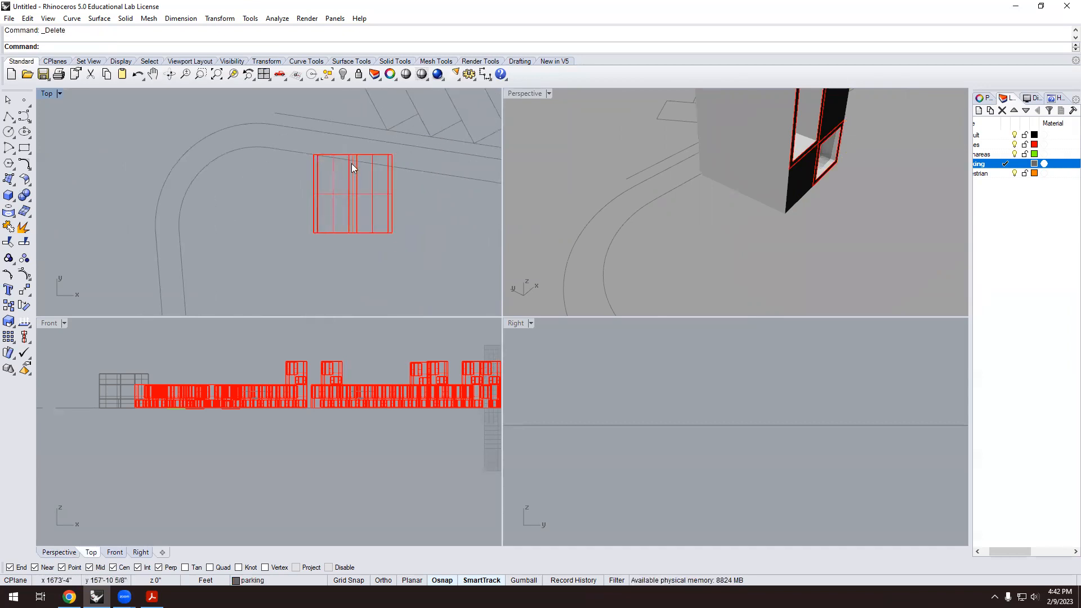
pyautogui.click(392, 191)
pyautogui.moveTo(702, 276); pyautogui.dragTo(881, 234, button='right')
pyautogui.scroll(1, 336, 135)
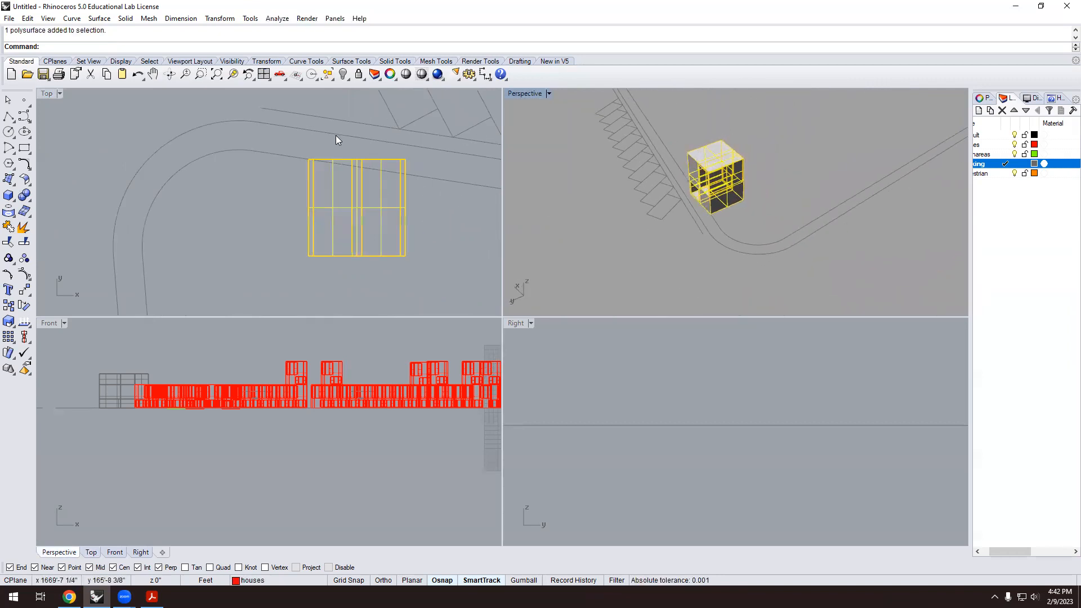
# Rotate the house block about its corner so its edge aligns with the road line.
pyautogui.write('Rotate')
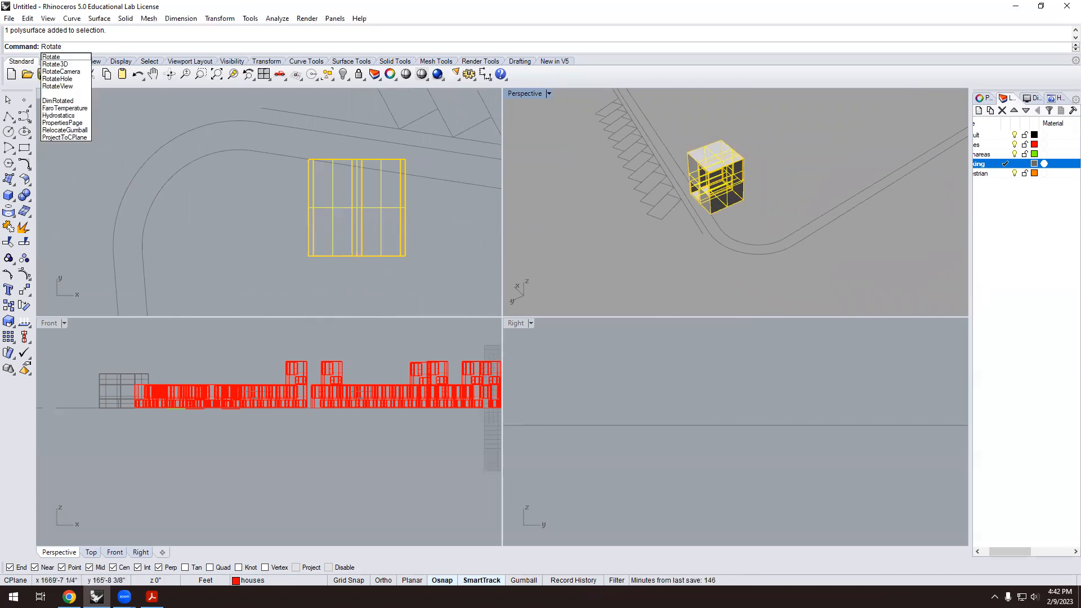
pyautogui.press('Return')
pyautogui.scroll(1, 301, 147)
pyautogui.click(313, 162)
pyautogui.click(460, 163)
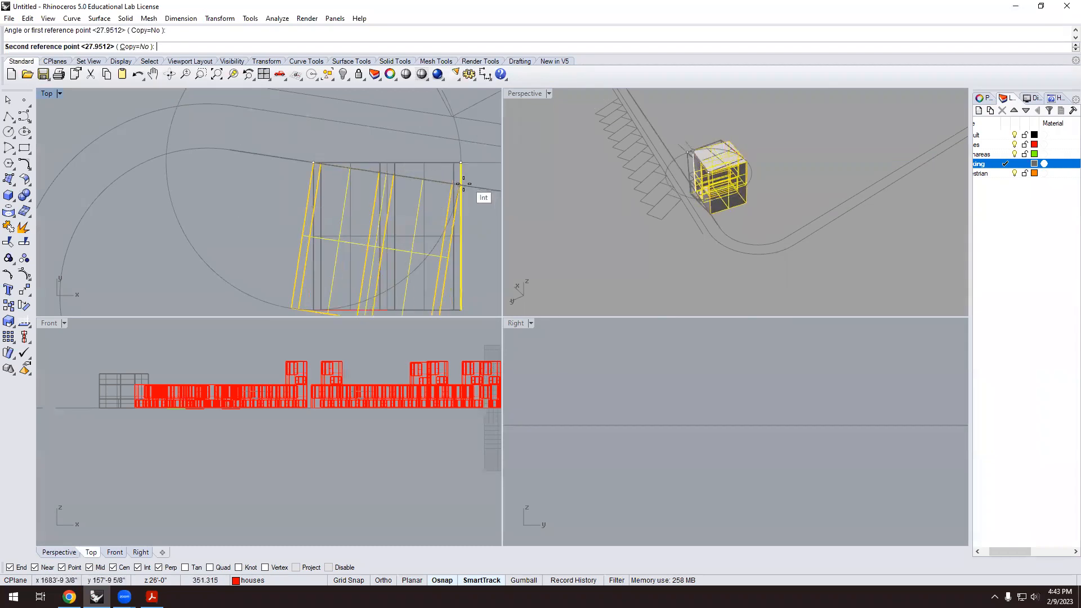
pyautogui.click(463, 184)
pyautogui.scroll(-3, 226, 203)
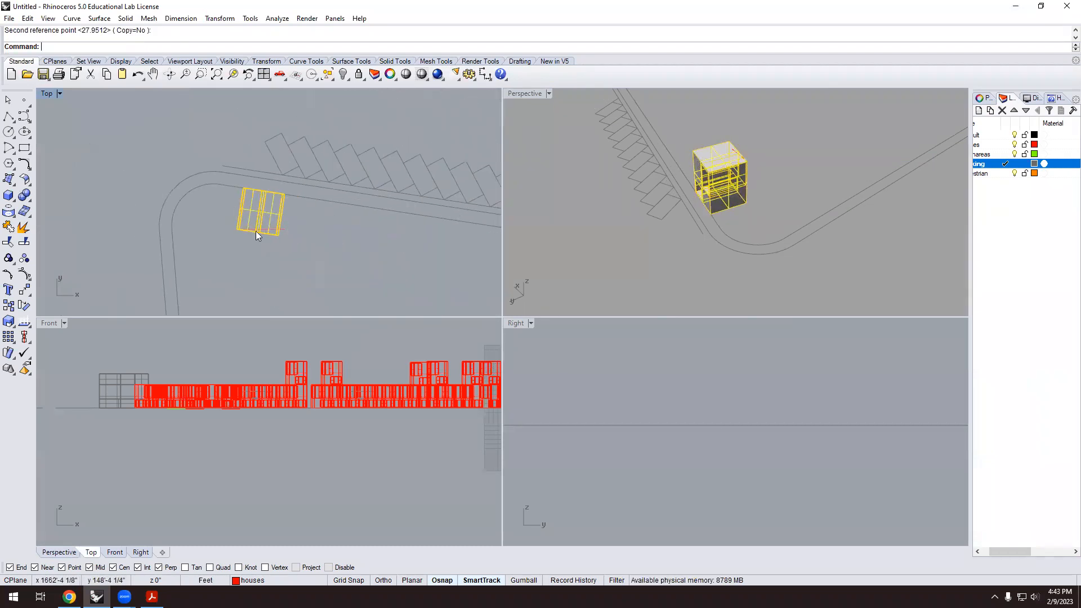
# Delete the three overlapping and leftover lines around the rotated block.
pyautogui.click(299, 246)
pyautogui.scroll(2, 297, 246)
pyautogui.click(279, 227)
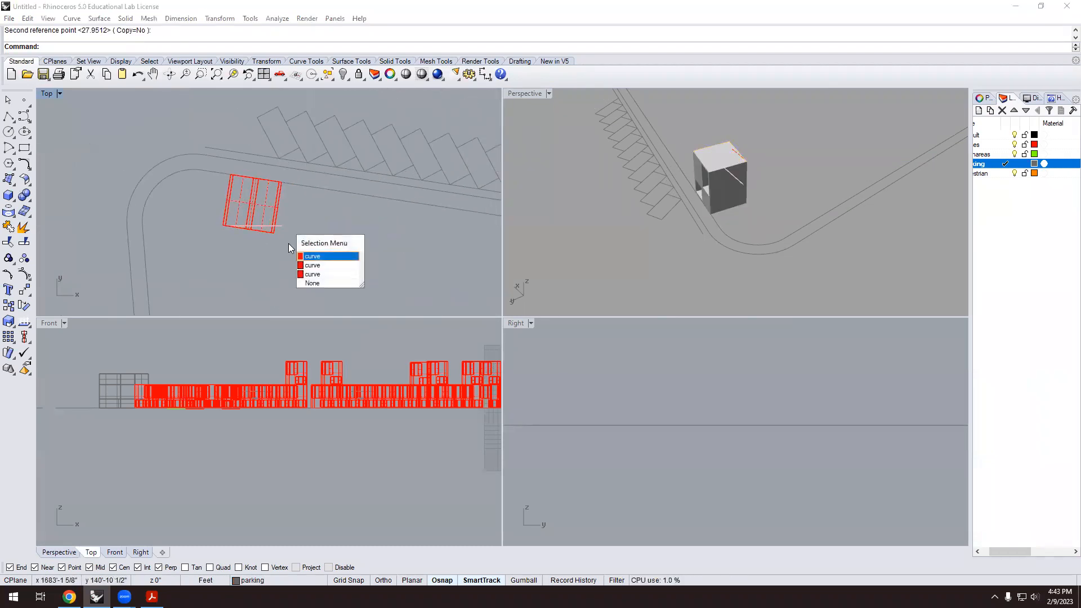
pyautogui.click(321, 257)
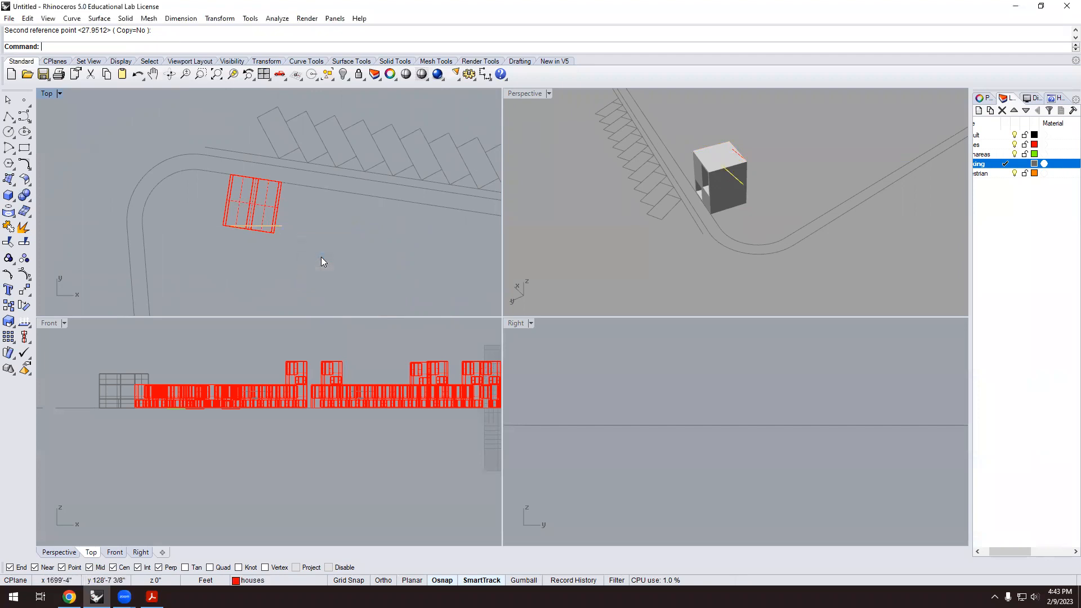
pyautogui.press('Delete')
pyautogui.moveTo(279, 222); pyautogui.dragTo(276, 221)
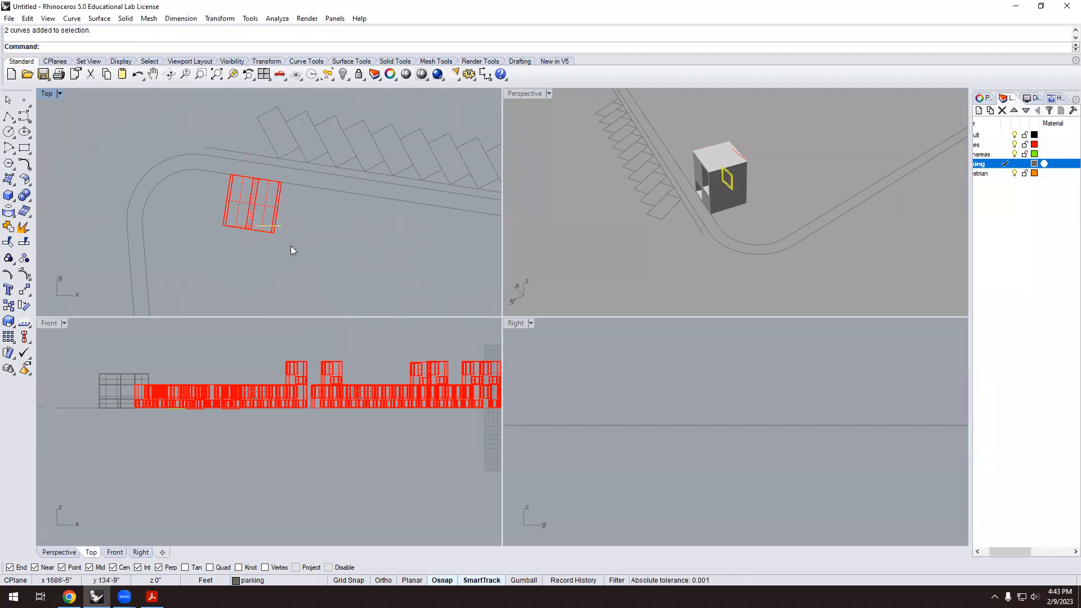
pyautogui.press('Delete')
pyautogui.moveTo(214, 242); pyautogui.dragTo(267, 221)
pyautogui.press('Delete')
pyautogui.scroll(-2, 607, 279)
pyautogui.scroll(-4, 607, 279)
# Inspect the rotated block and the road curve, then enter the Ar array command.
pyautogui.moveTo(693, 248); pyautogui.dragTo(741, 234, button='right')
pyautogui.scroll(3, 263, 184)
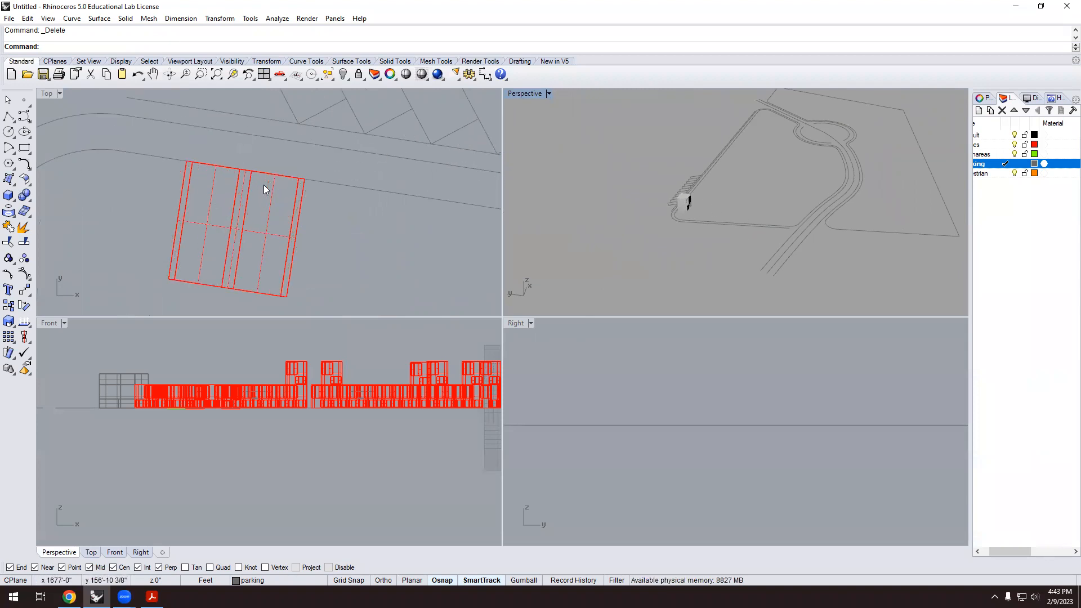
pyautogui.click(246, 202)
pyautogui.click(344, 232)
pyautogui.click(353, 185)
pyautogui.scroll(-2, 335, 234)
pyautogui.press('Escape')
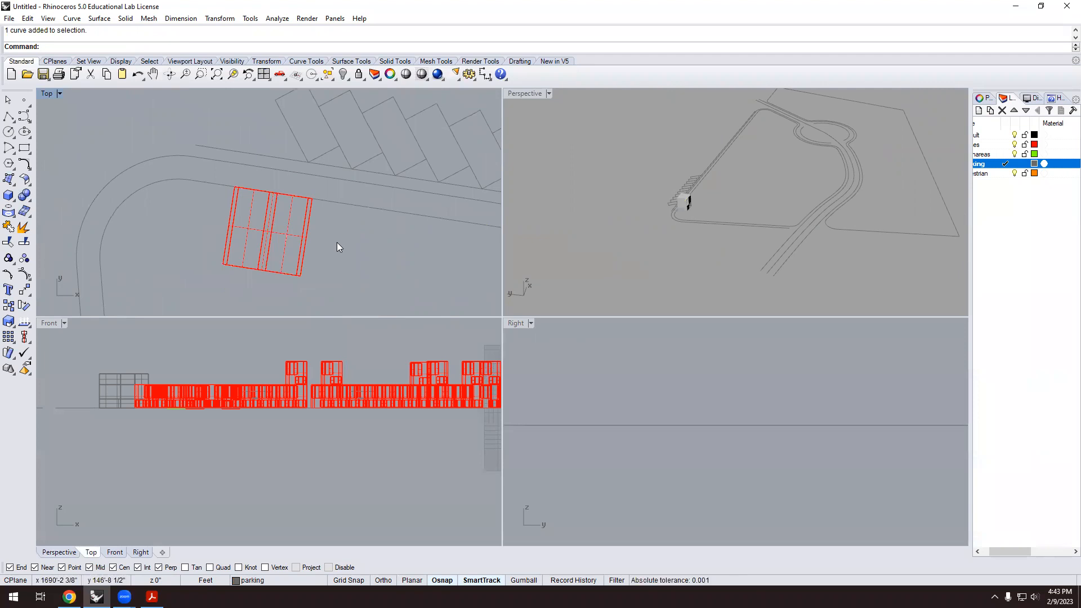
pyautogui.scroll(-5, 209, 202)
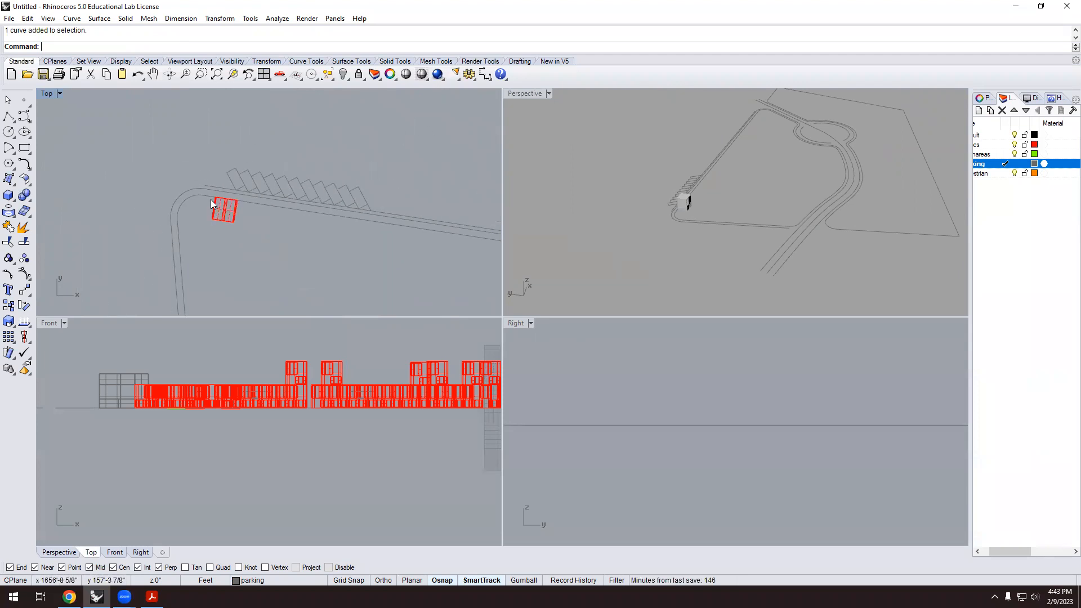
pyautogui.scroll(1, 241, 210)
pyautogui.scroll(2, 228, 193)
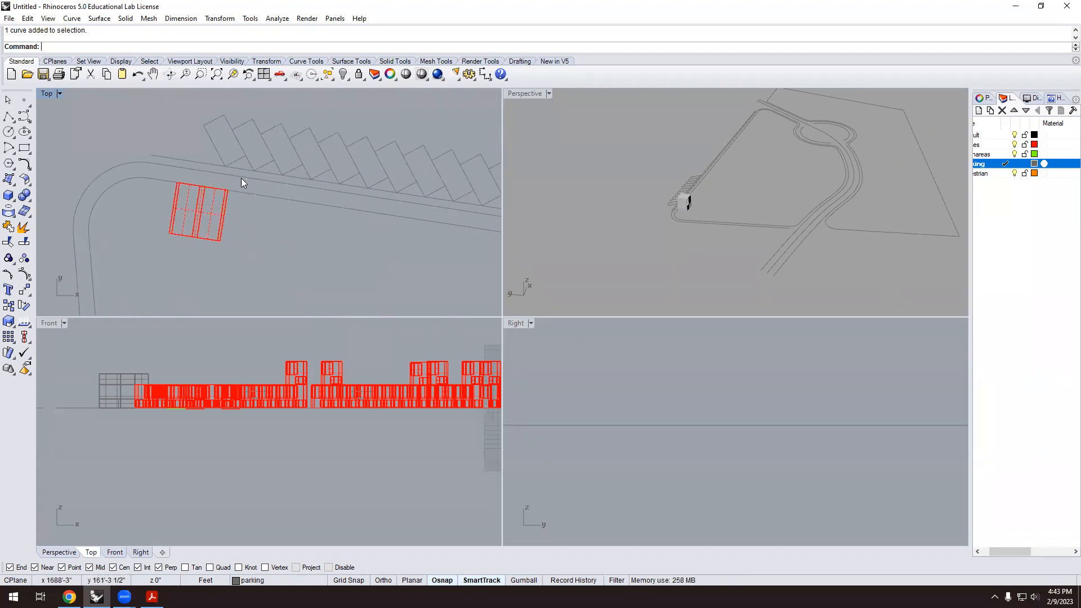
pyautogui.scroll(2, 230, 189)
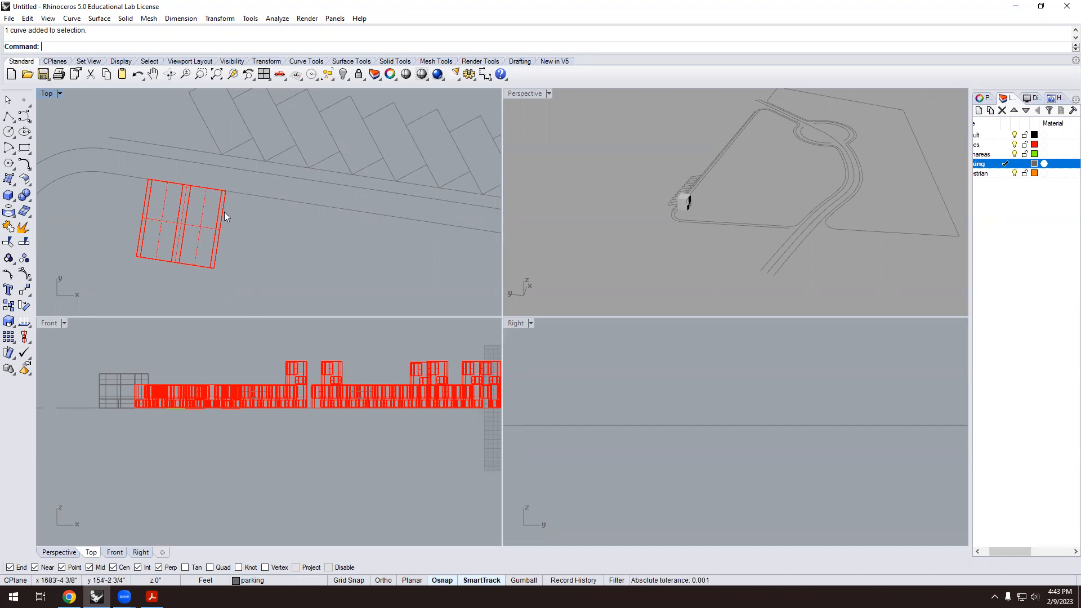
pyautogui.scroll(-2, 224, 212)
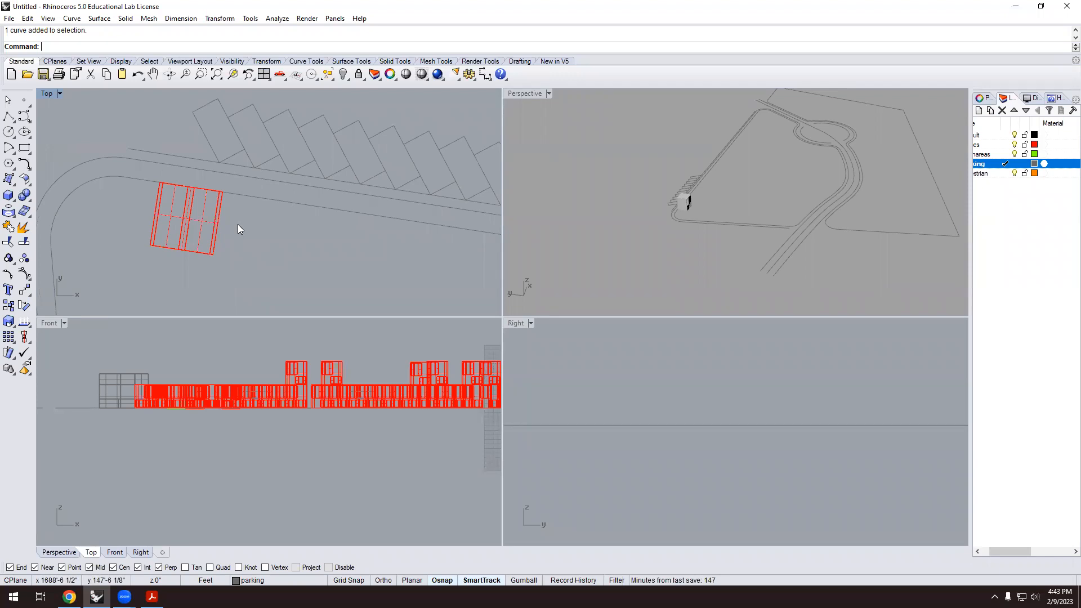
pyautogui.scroll(-6, 158, 196)
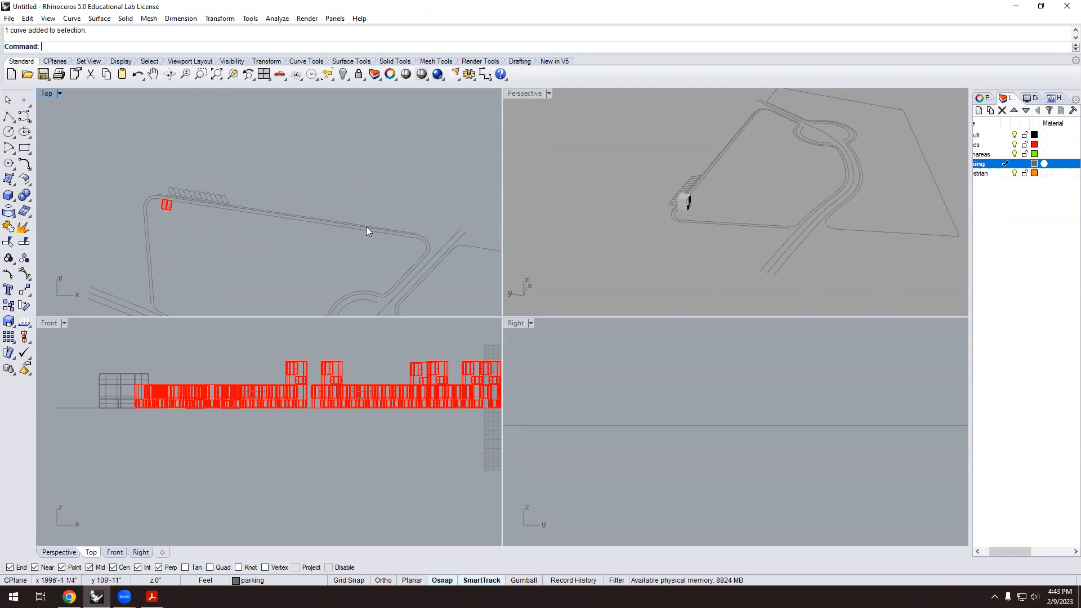
pyautogui.scroll(2, 197, 228)
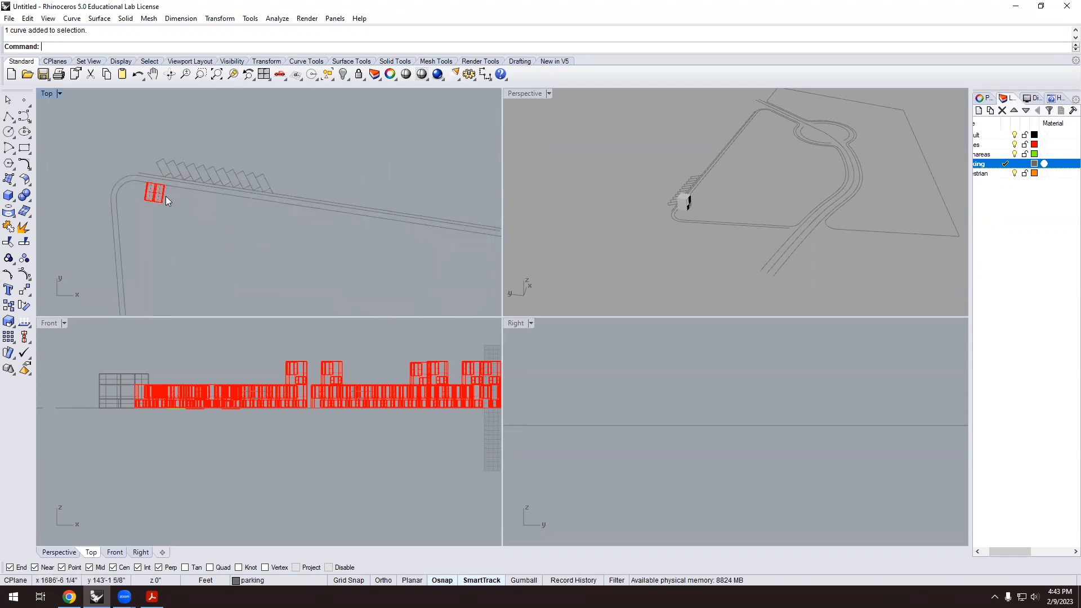
pyautogui.scroll(3, 141, 183)
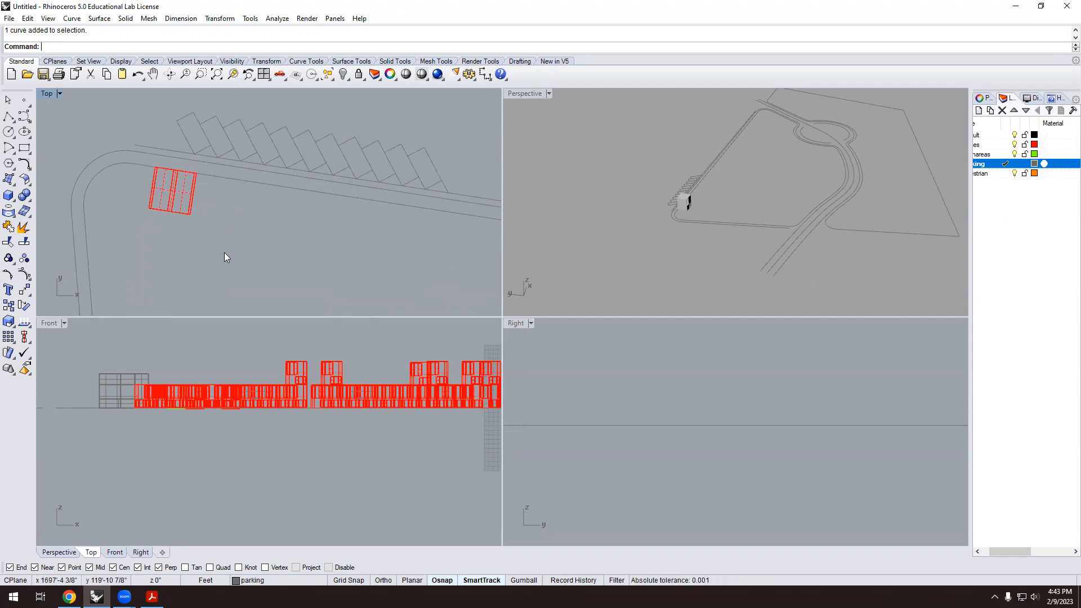
pyautogui.write('ArrayCrv')
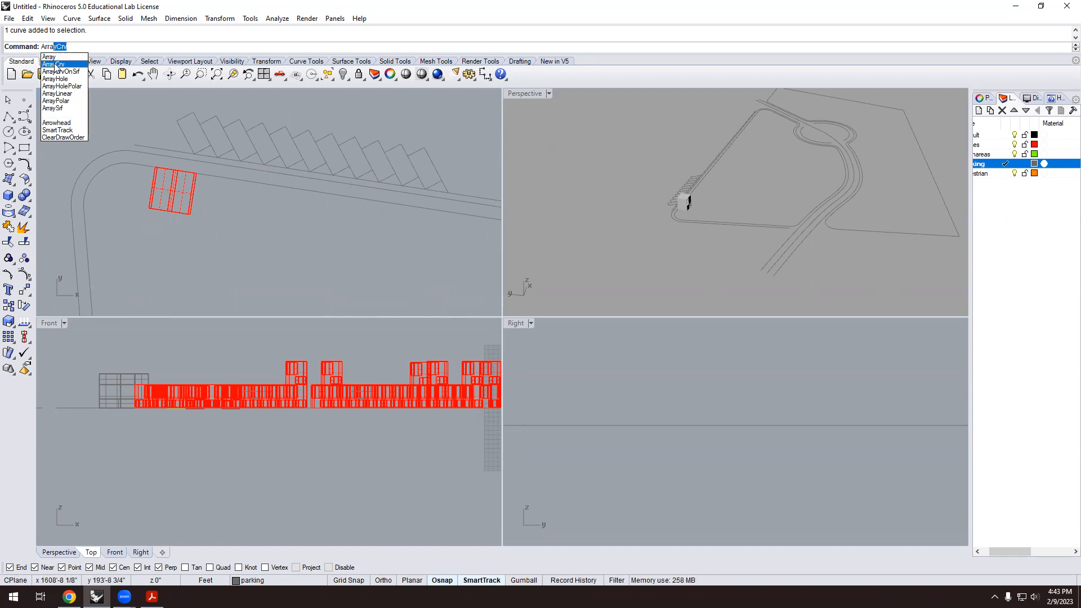
# Array the house block along the upper road edge with 20-unit spacing between items.
pyautogui.click(58, 64)
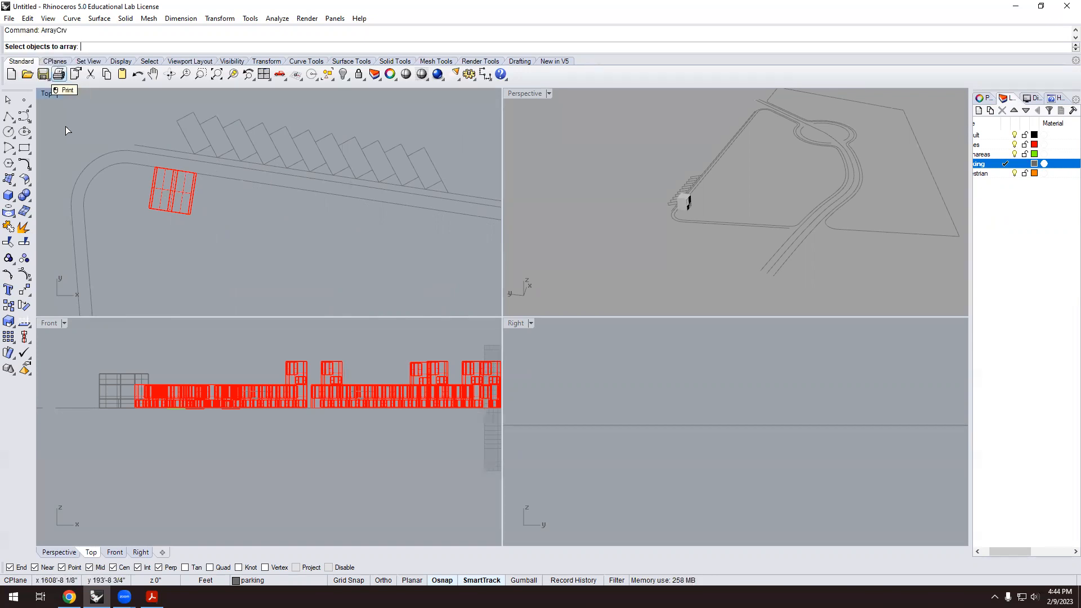
pyautogui.click(172, 215)
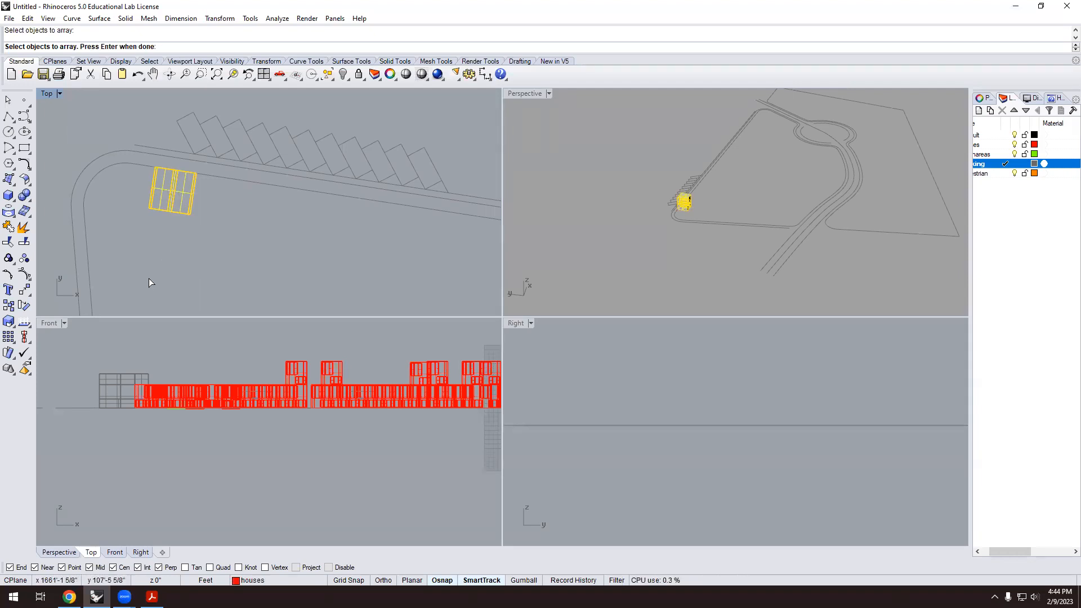
pyautogui.press('Return')
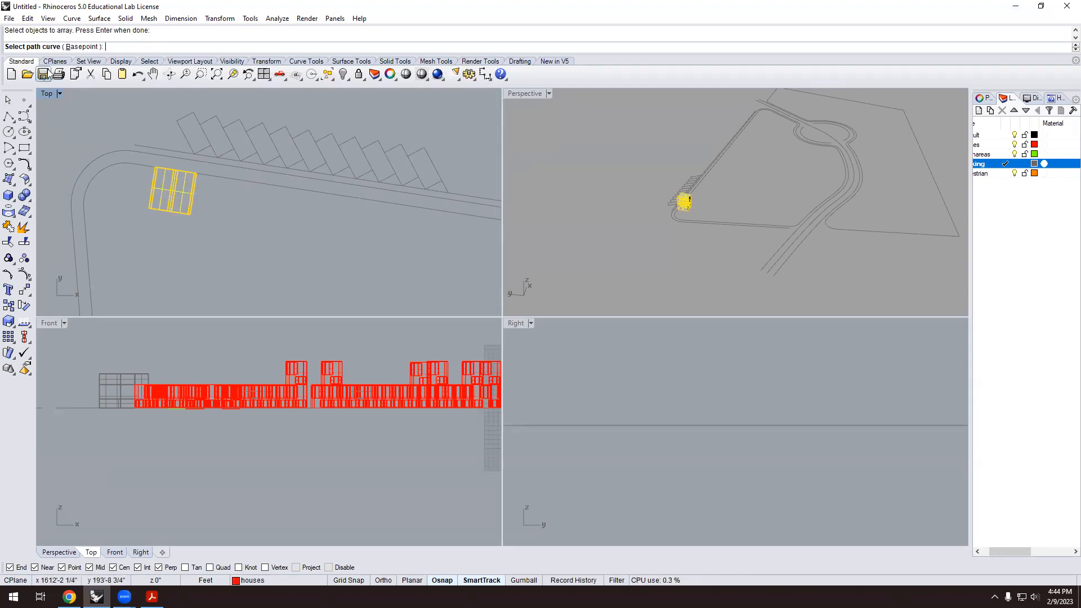
pyautogui.click(259, 183)
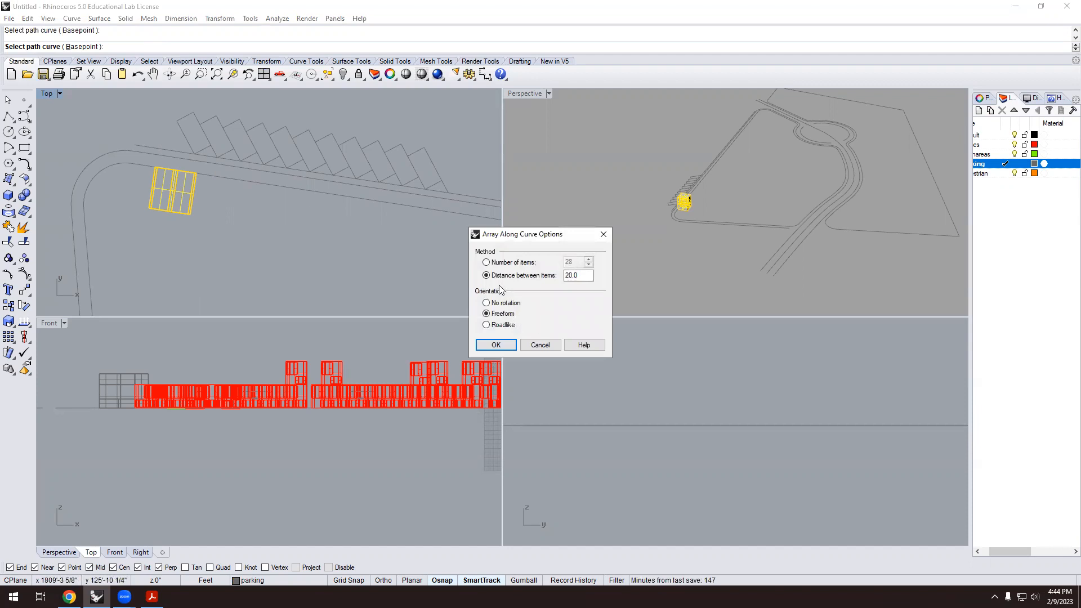
pyautogui.click(486, 263)
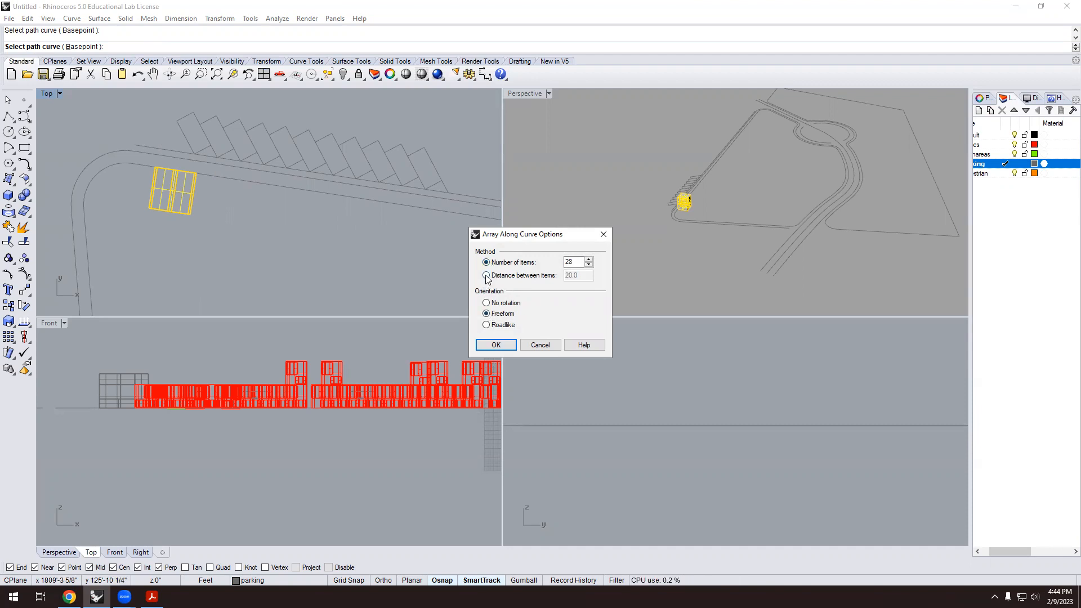
pyautogui.click(487, 276)
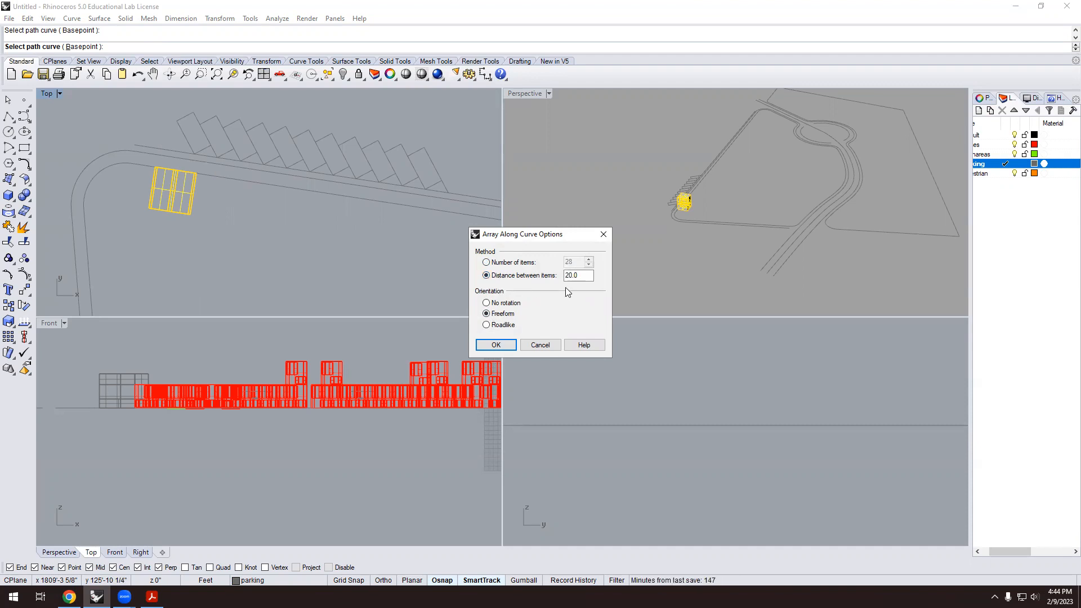
pyautogui.doubleClick(574, 276)
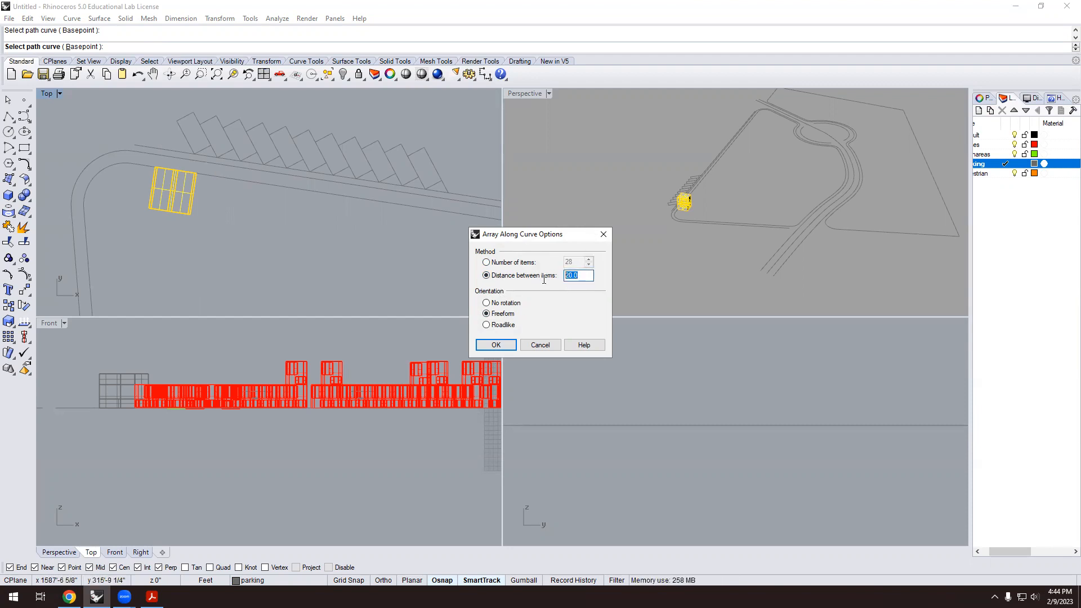
pyautogui.write('20')
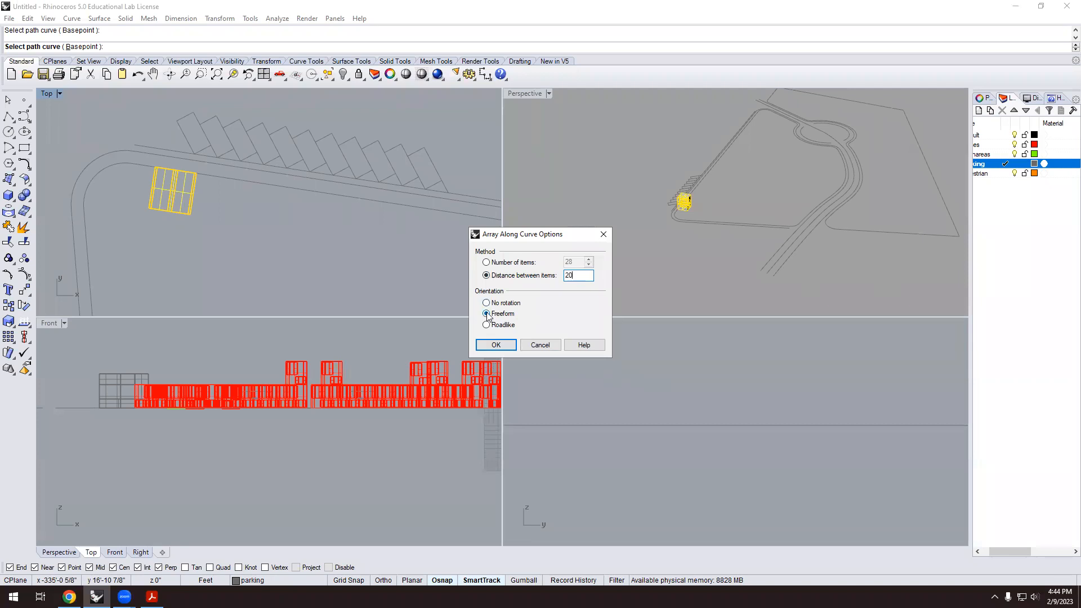
pyautogui.click(496, 345)
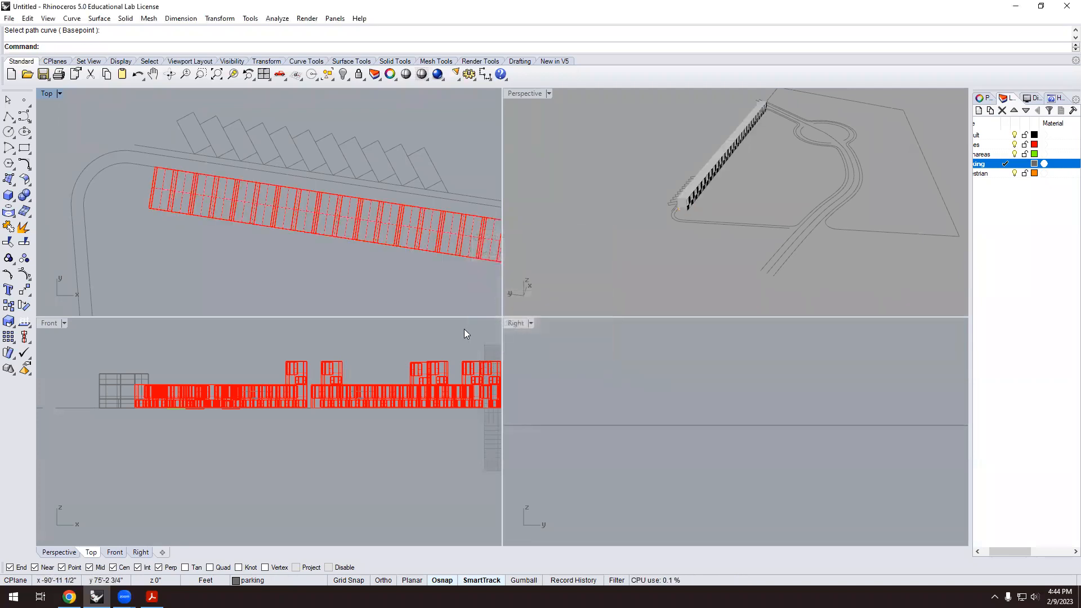
# Delete the last two blocks at the end of the arrayed row.
pyautogui.scroll(-2, 691, 256)
pyautogui.moveTo(690, 253); pyautogui.dragTo(563, 231, button='right')
pyautogui.scroll(-5, 234, 184)
pyautogui.scroll(3, 491, 235)
pyautogui.scroll(1, 380, 201)
pyautogui.click(335, 209)
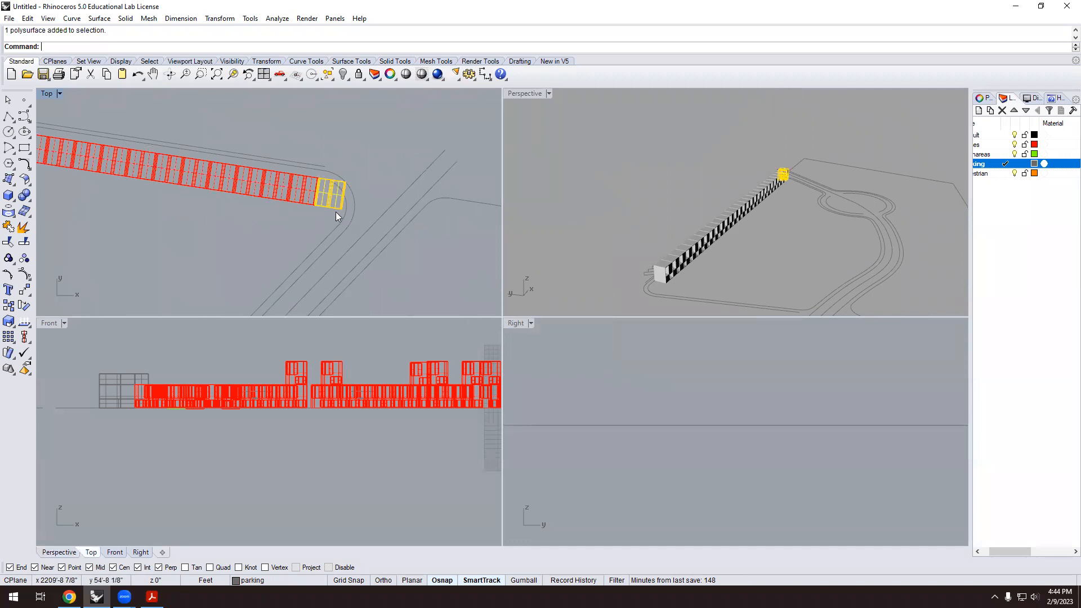
pyautogui.press('Delete')
pyautogui.click(314, 197)
pyautogui.press('Delete')
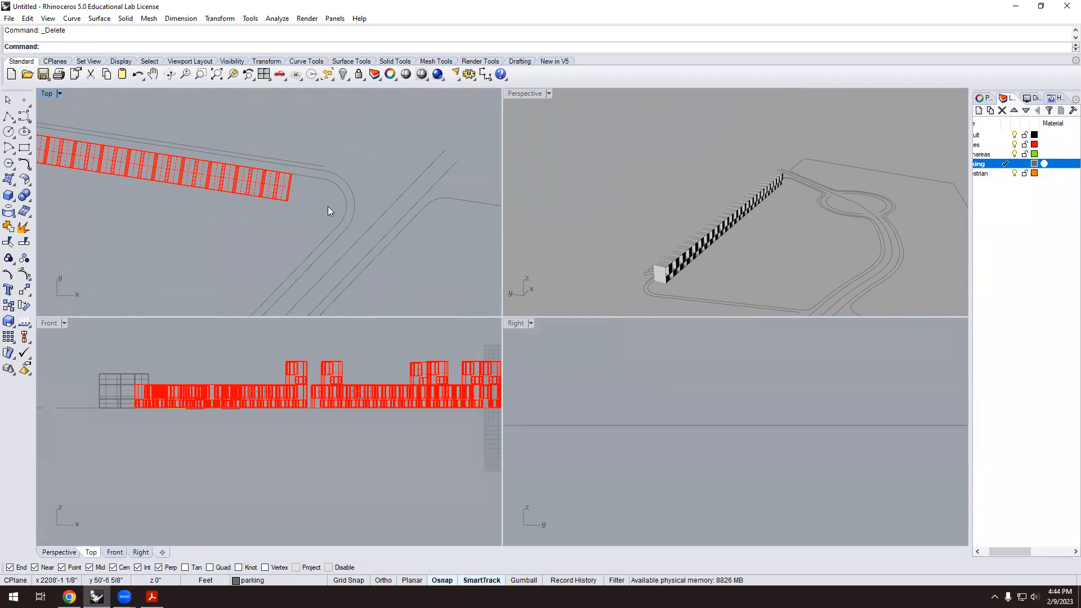
# Select a house block near the row's left end as a polysurface.
pyautogui.moveTo(671, 203); pyautogui.dragTo(753, 261, button='right')
pyautogui.scroll(3, 753, 256)
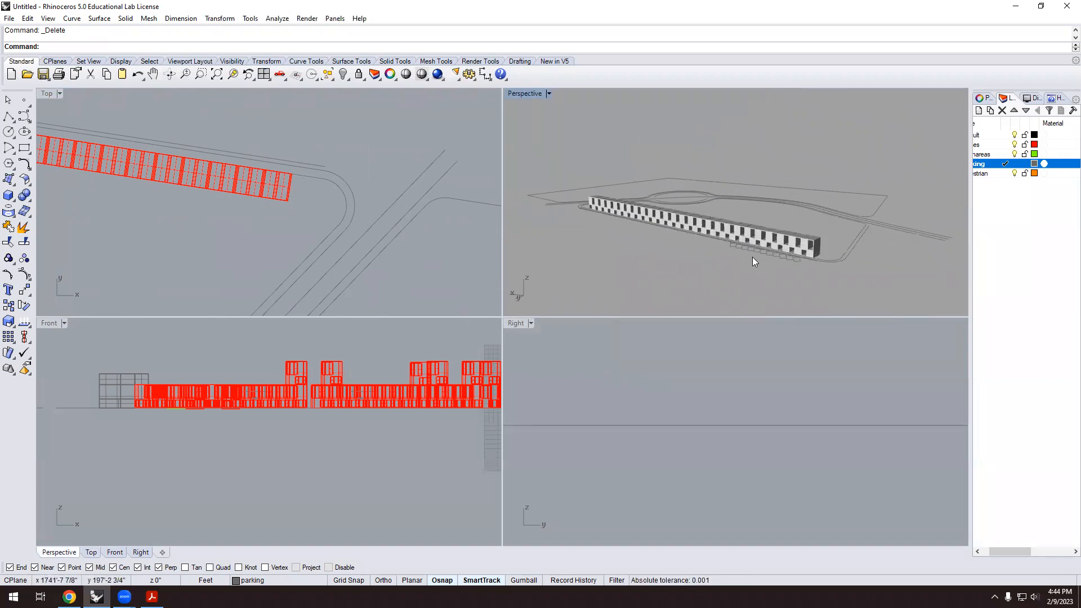
pyautogui.scroll(-1, 788, 228)
pyautogui.scroll(1, 830, 232)
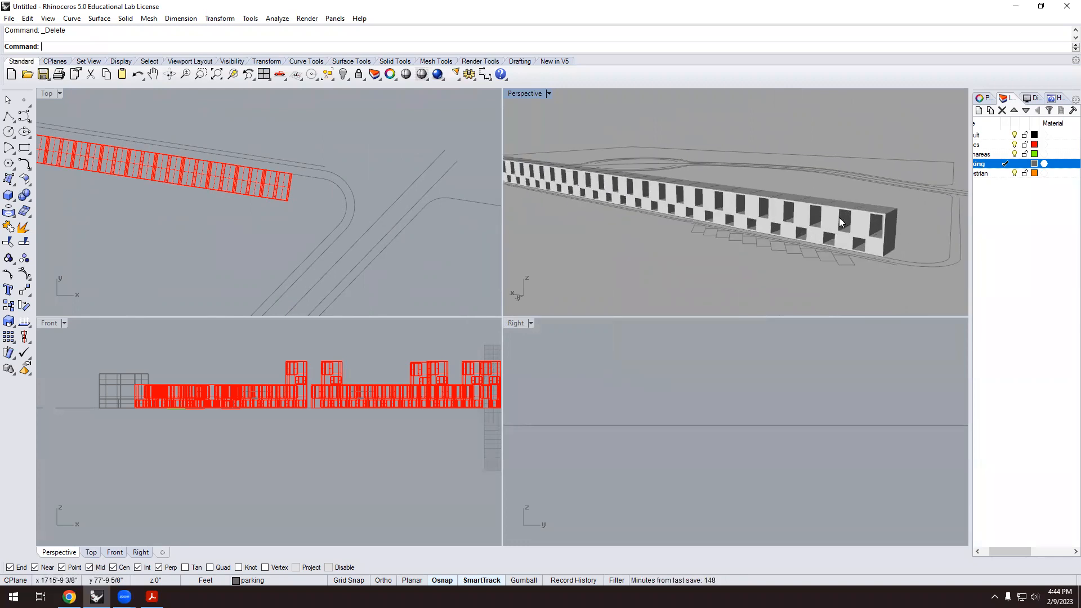
pyautogui.scroll(7, 838, 212)
pyautogui.scroll(-6, 827, 213)
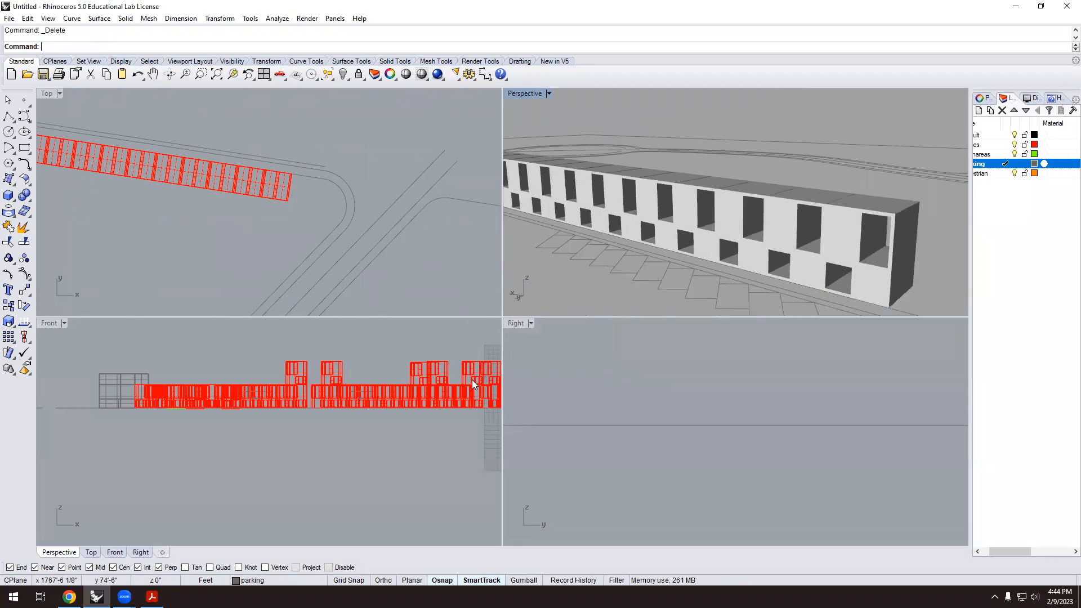
pyautogui.scroll(-4, 406, 327)
pyautogui.scroll(-6, 484, 290)
pyautogui.scroll(-5, 338, 232)
pyautogui.scroll(16, 165, 210)
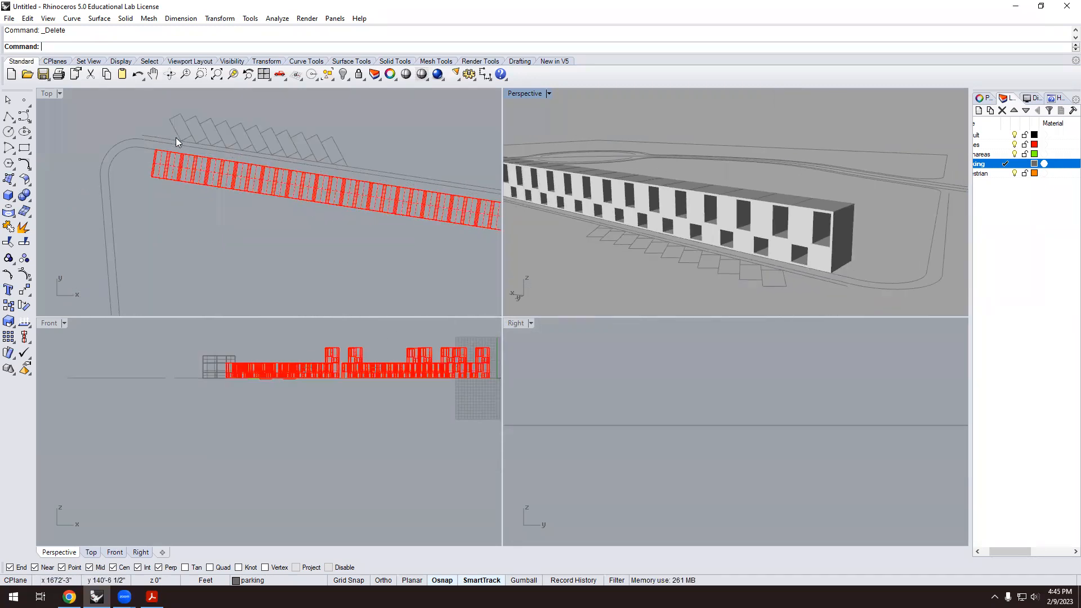
pyautogui.click(225, 173)
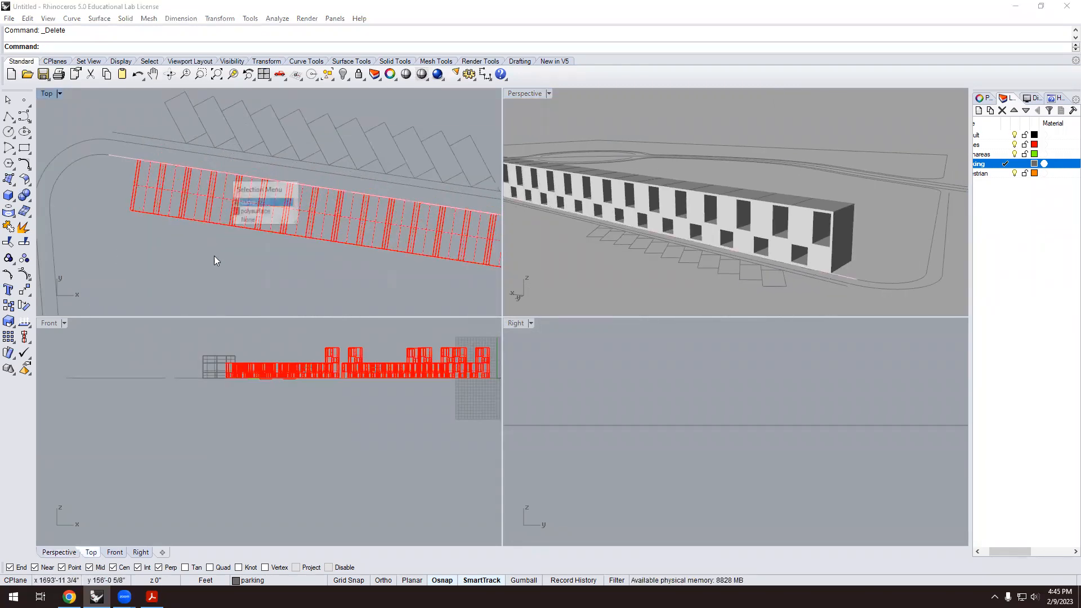
pyautogui.click(215, 209)
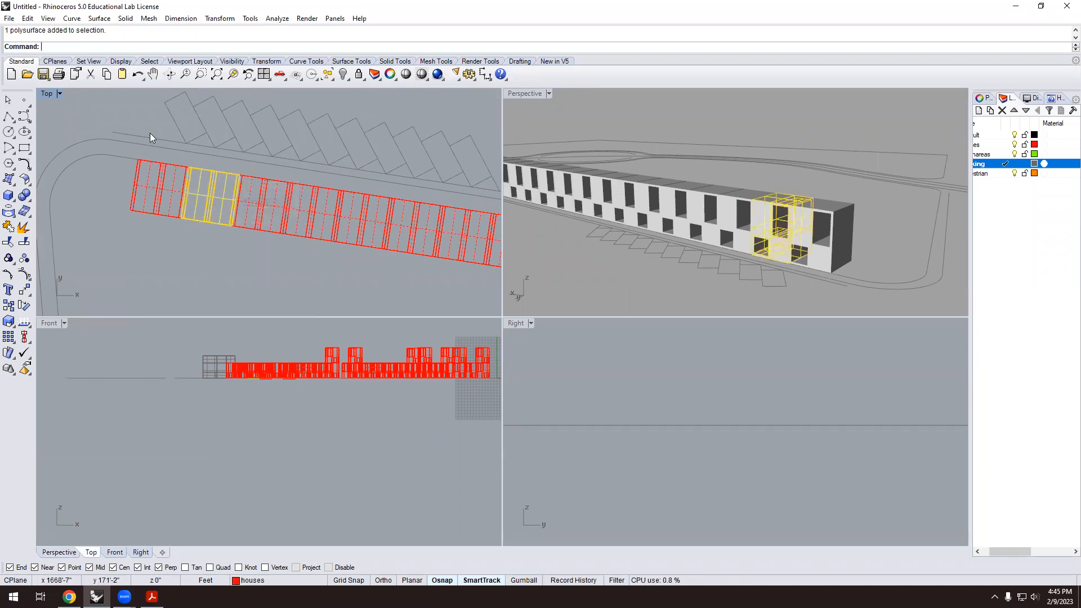
# Mirror the selected end block in place with Copy=No across its own width.
pyautogui.write('Mirror')
pyautogui.press('Return')
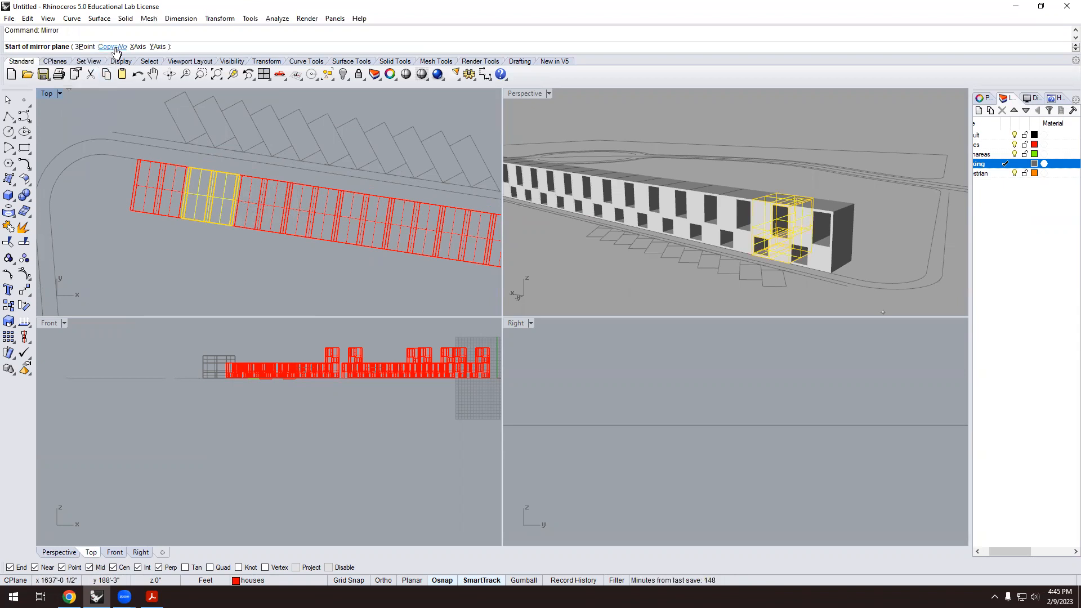
pyautogui.click(117, 47)
pyautogui.click(117, 47)
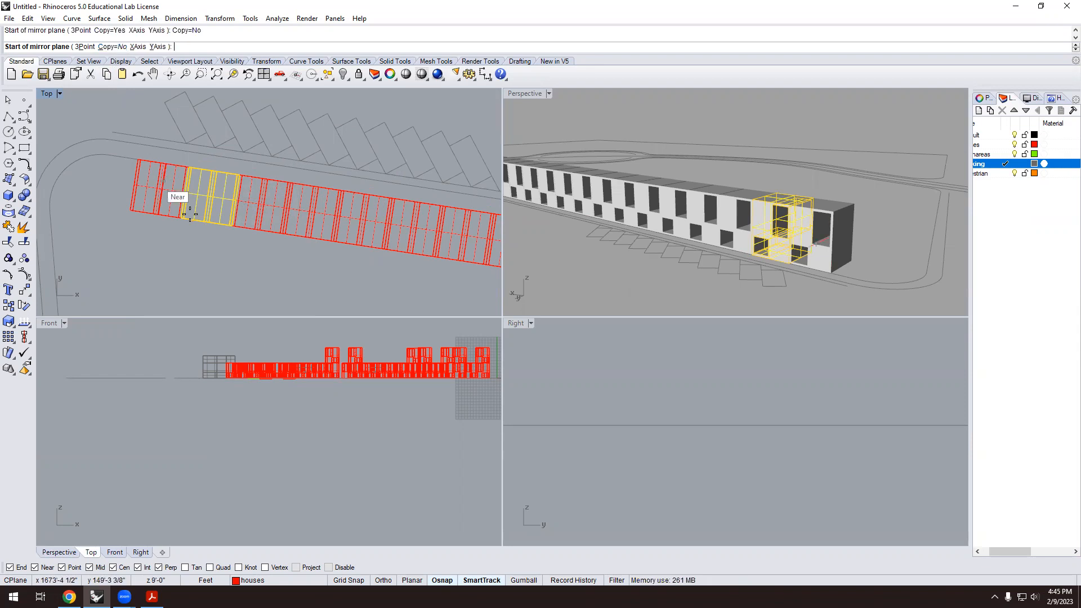
pyautogui.scroll(1, 211, 183)
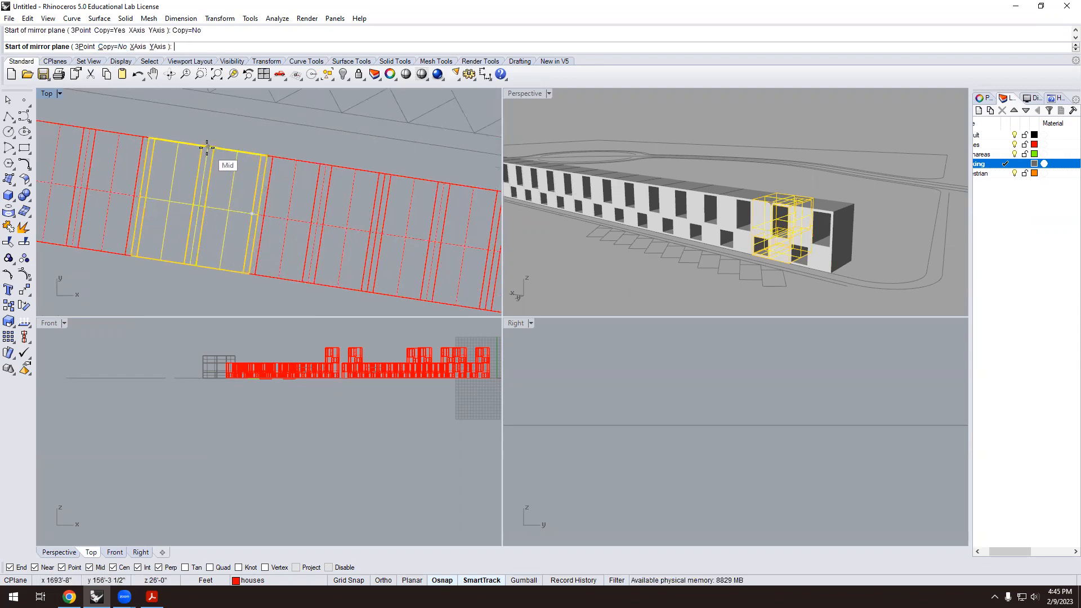
pyautogui.click(207, 150)
pyautogui.click(189, 264)
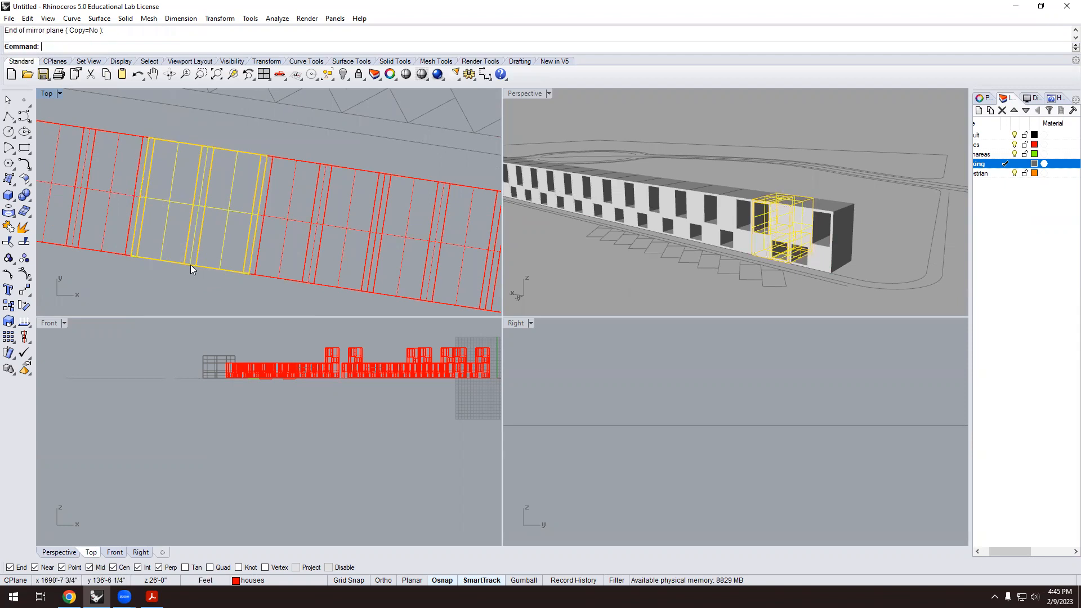
pyautogui.rightClick(633, 292)
pyautogui.press('Escape')
pyautogui.press('Escape')
# Mirror a mid-row house block in place the same way, then review the long building.
pyautogui.scroll(-3, 763, 227)
pyautogui.scroll(10, 815, 186)
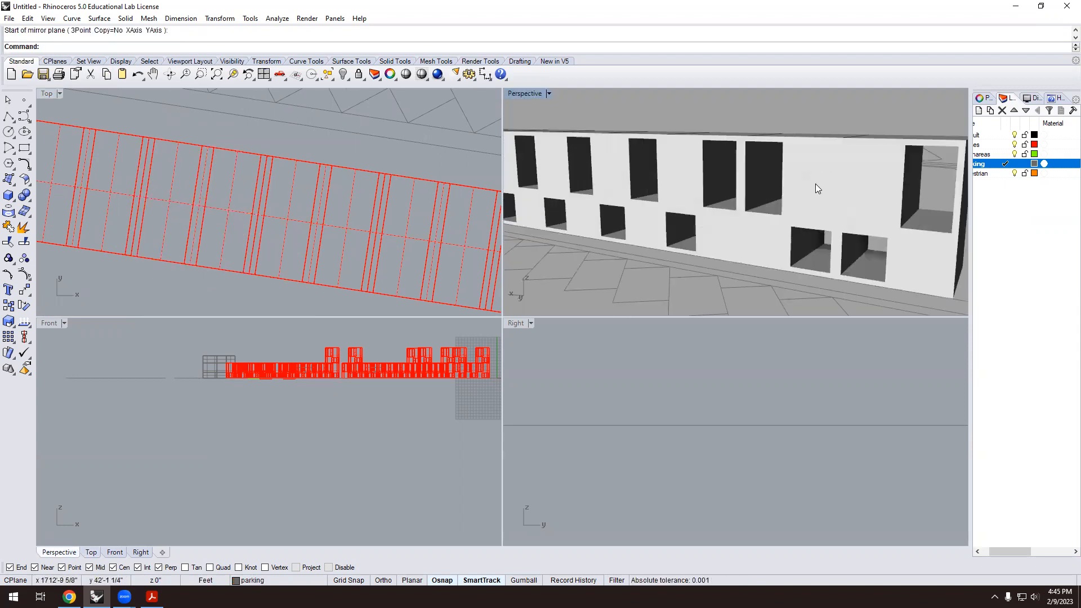
pyautogui.scroll(3, 799, 197)
pyautogui.scroll(-10, 786, 208)
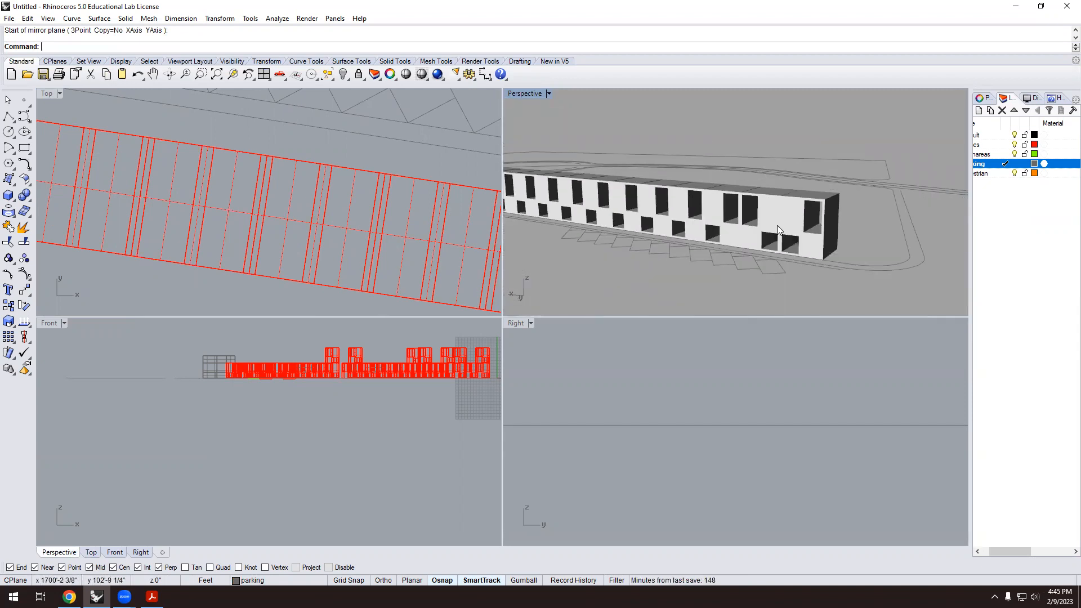
pyautogui.scroll(-8, 776, 223)
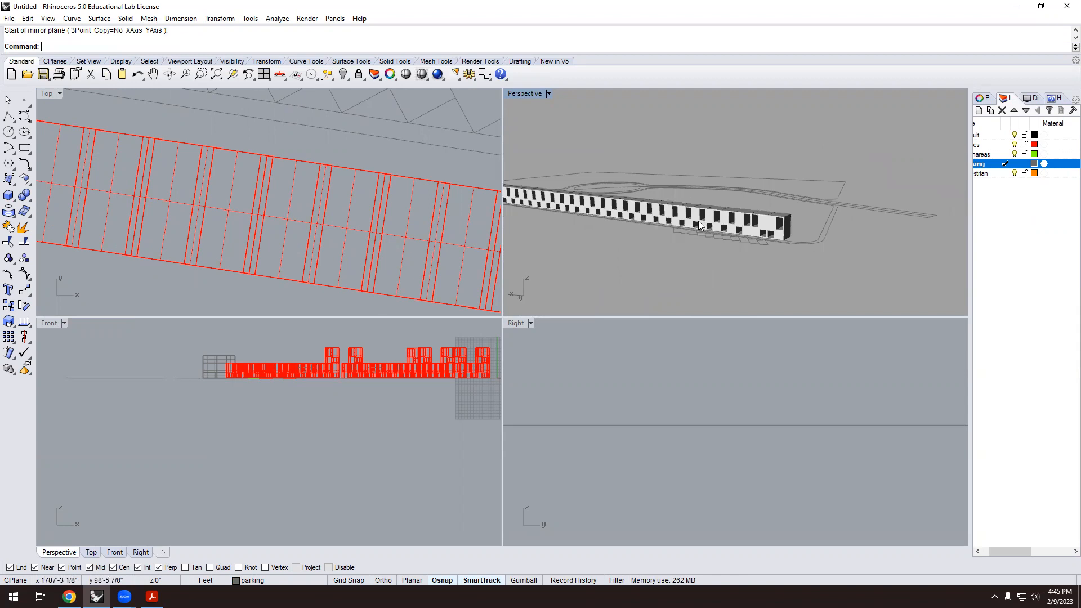
pyautogui.scroll(-5, 104, 210)
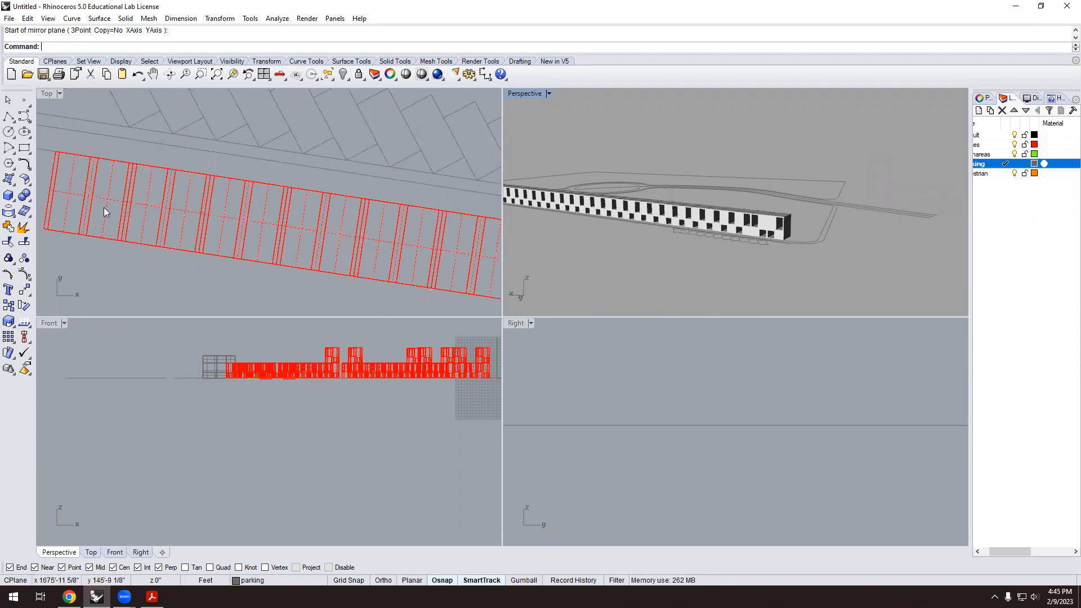
pyautogui.click(321, 246)
pyautogui.write('mirror')
pyautogui.press('Return')
pyautogui.scroll(2, 312, 234)
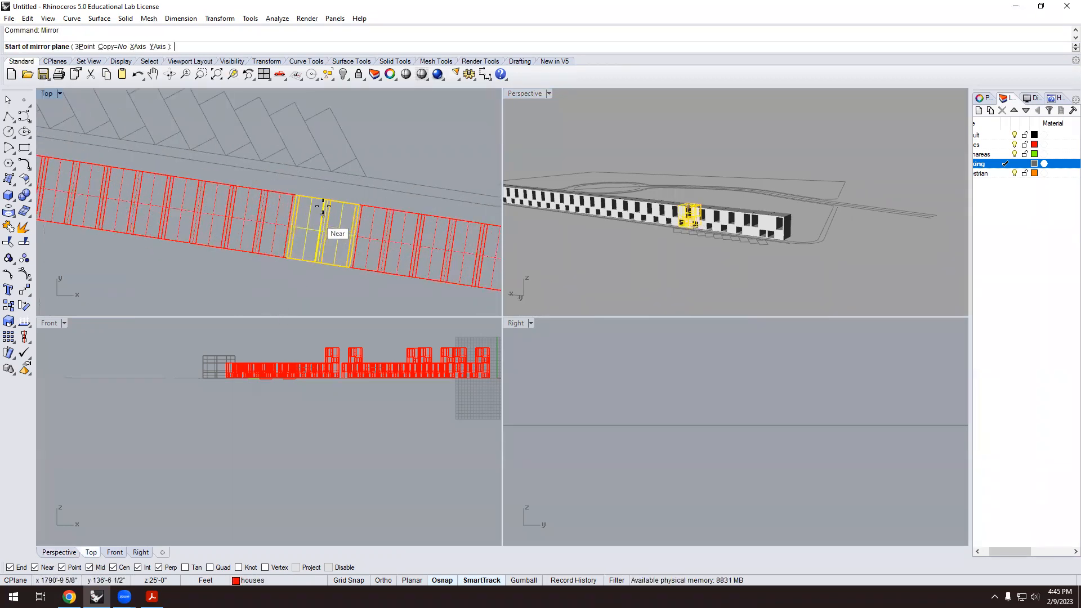
pyautogui.click(328, 200)
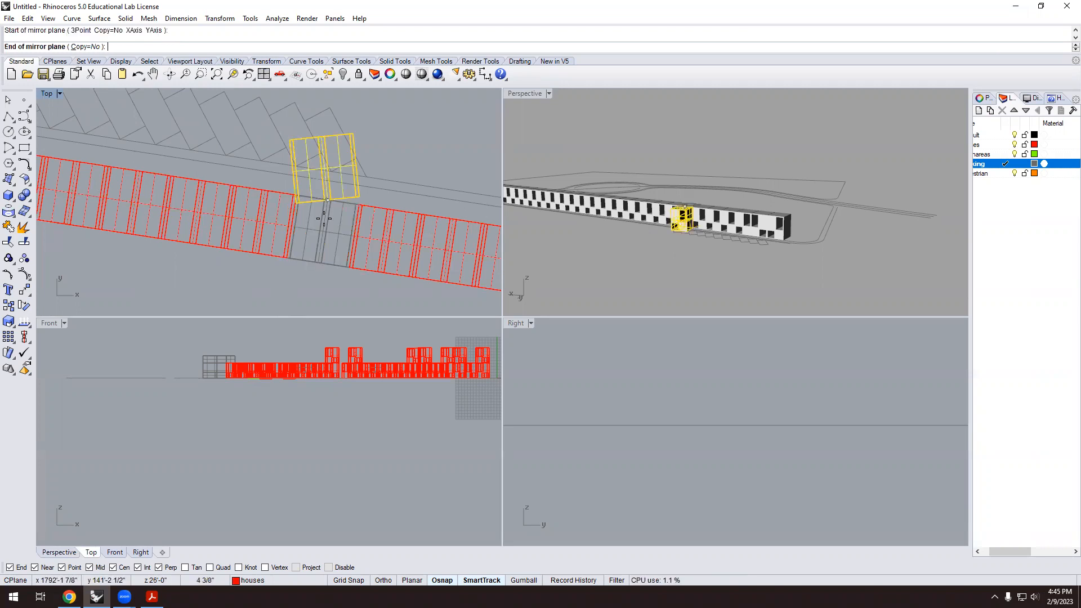
pyautogui.click(319, 262)
pyautogui.press('Return')
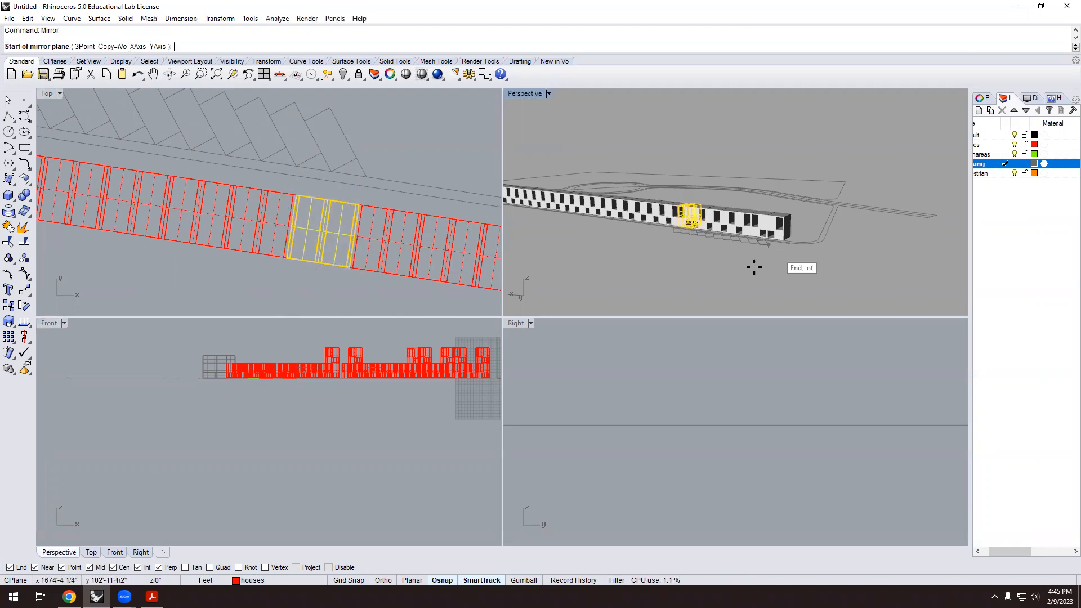
pyautogui.press('Escape')
pyautogui.scroll(-4, 694, 259)
pyautogui.moveTo(694, 259); pyautogui.dragTo(670, 274, button='right')
pyautogui.scroll(5, 688, 232)
pyautogui.scroll(2, 688, 232)
pyautogui.scroll(-2, 688, 260)
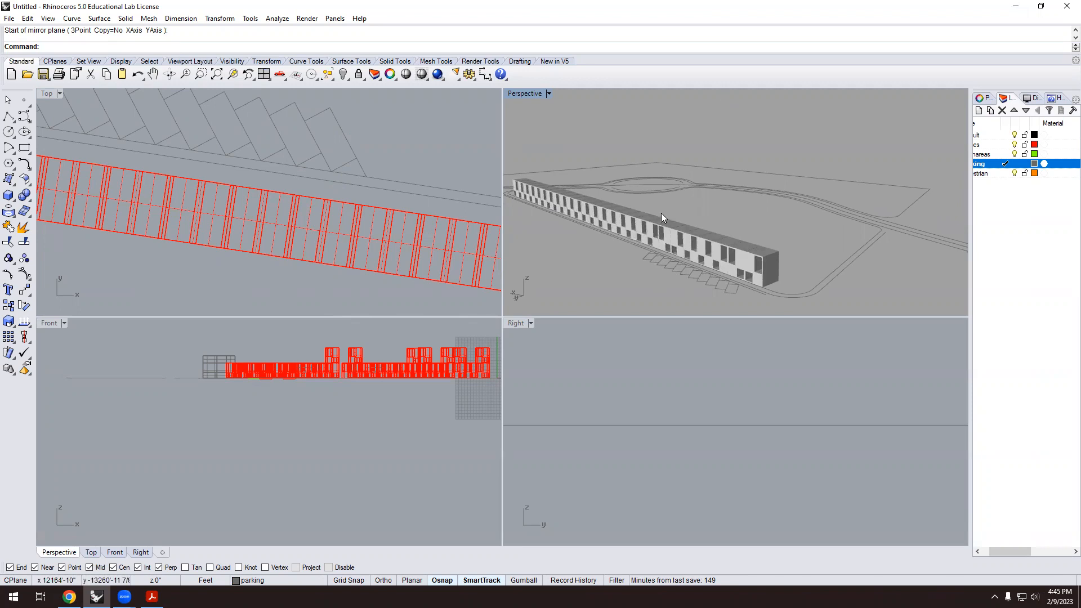
pyautogui.scroll(-5, 661, 213)
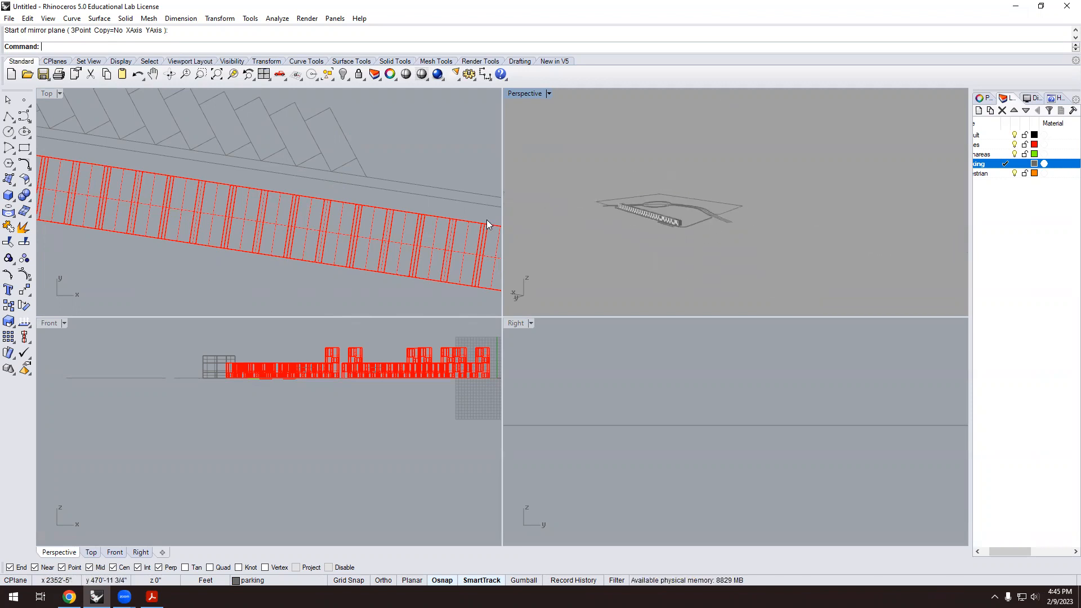
pyautogui.scroll(-4, 344, 199)
pyautogui.scroll(-3, 326, 237)
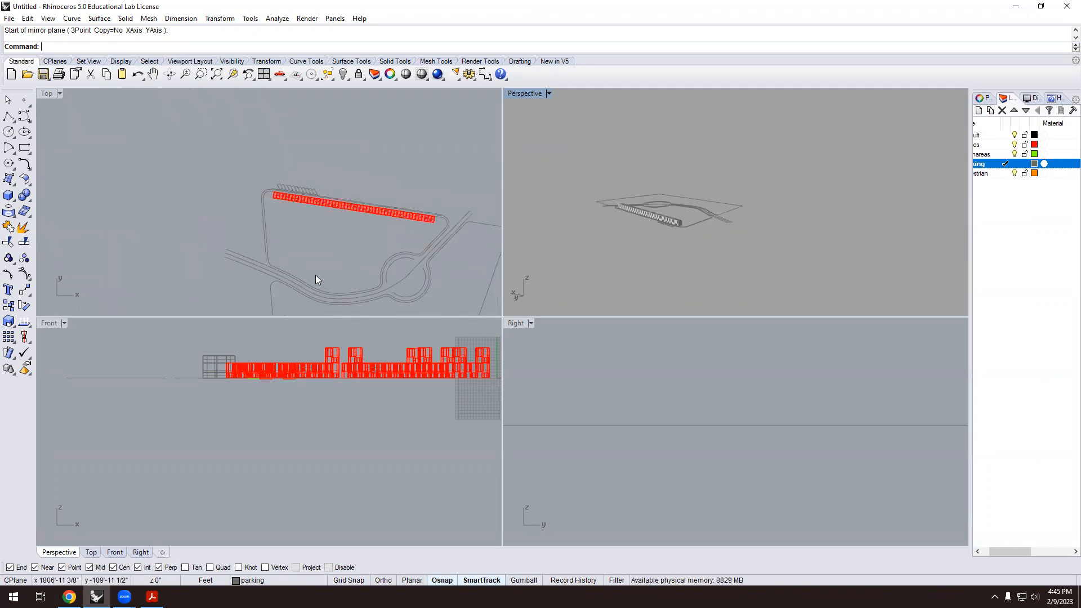
pyautogui.scroll(2, 281, 265)
pyautogui.scroll(-5, 265, 281)
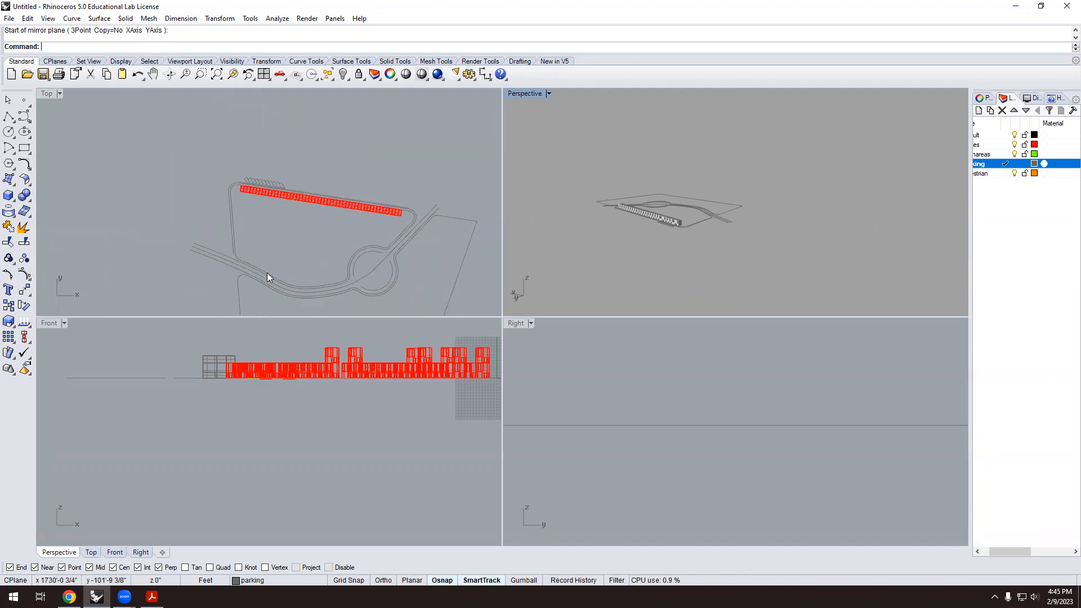
pyautogui.scroll(3, 186, 169)
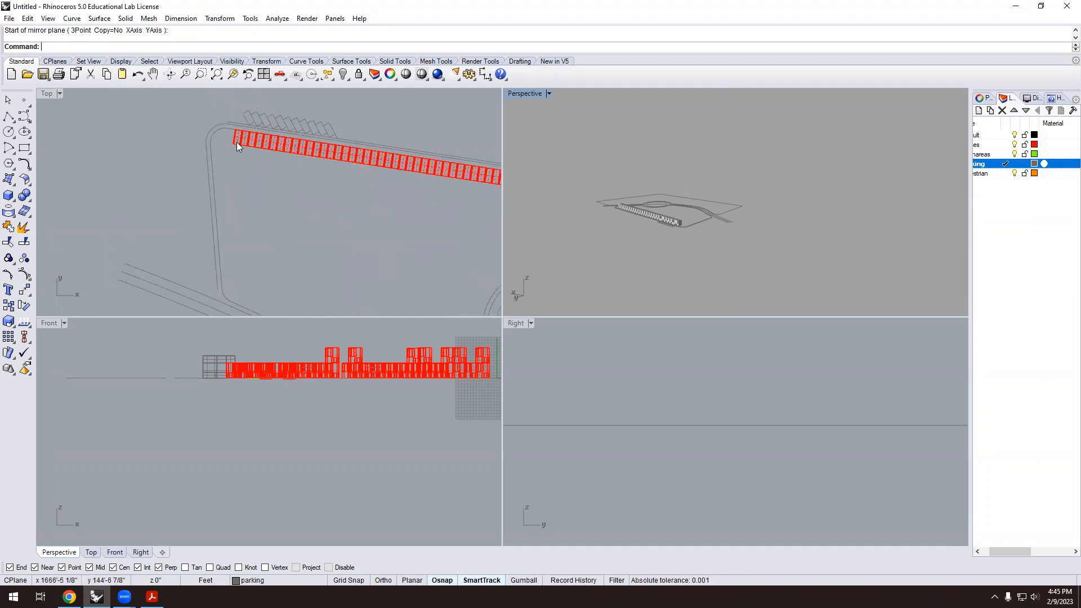
# Copy the row's left-end house block down beside the curved road.
pyautogui.click(239, 140)
pyautogui.write('copy')
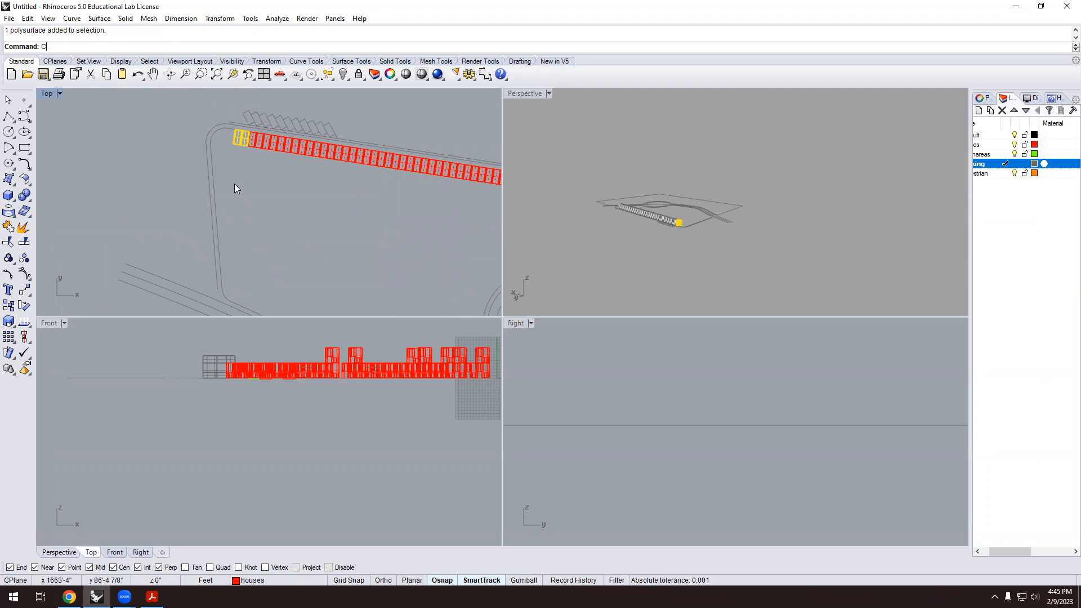
pyautogui.press('Return')
pyautogui.click(247, 167)
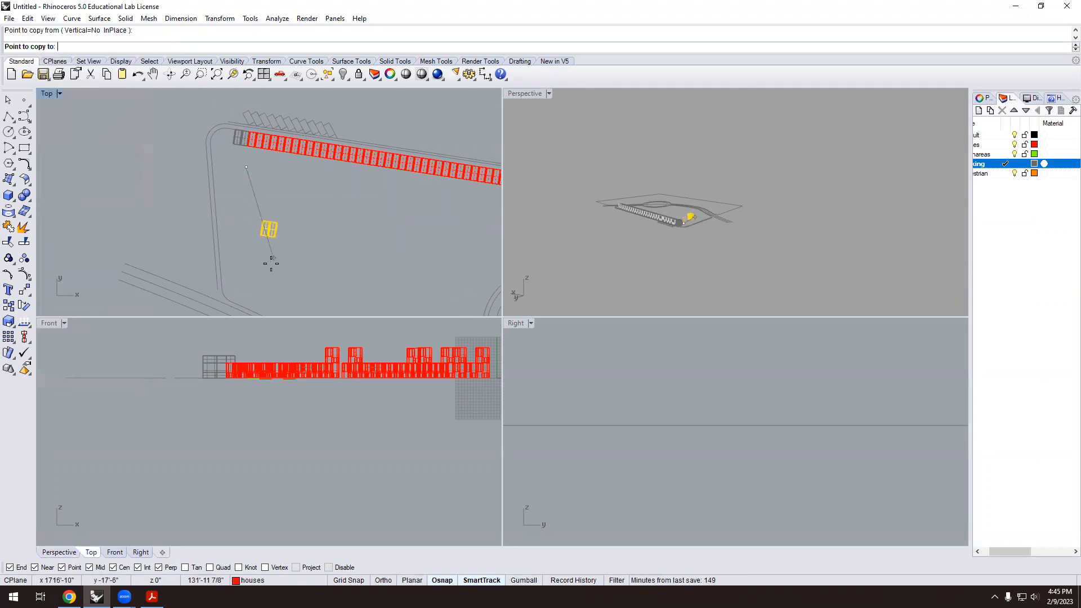
pyautogui.click(256, 311)
pyautogui.press('Return')
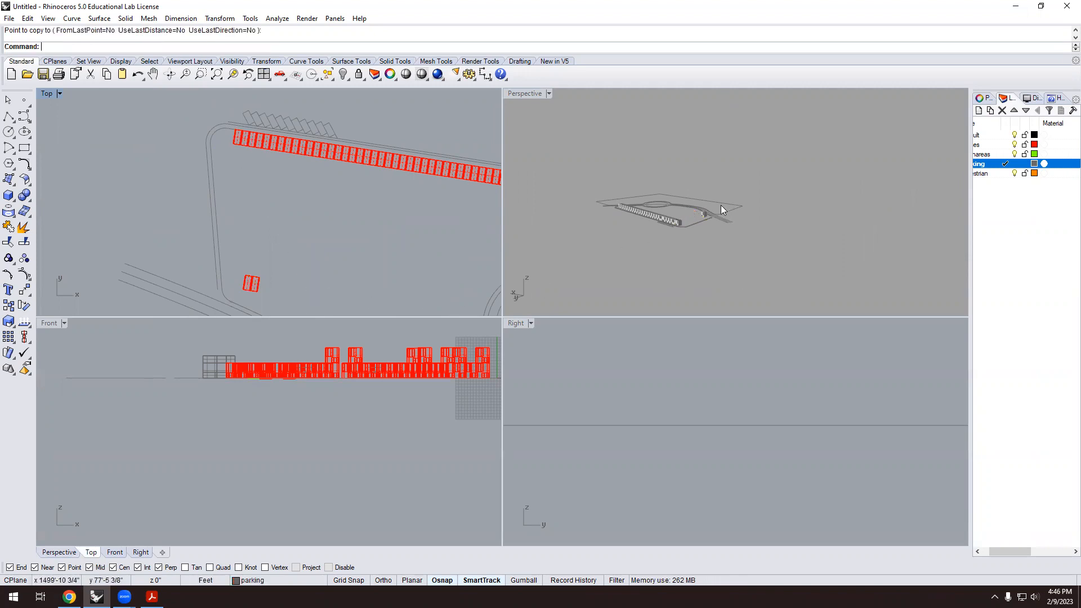
pyautogui.scroll(6, 721, 205)
# Move the copied house block into position beside the road.
pyautogui.click(613, 243)
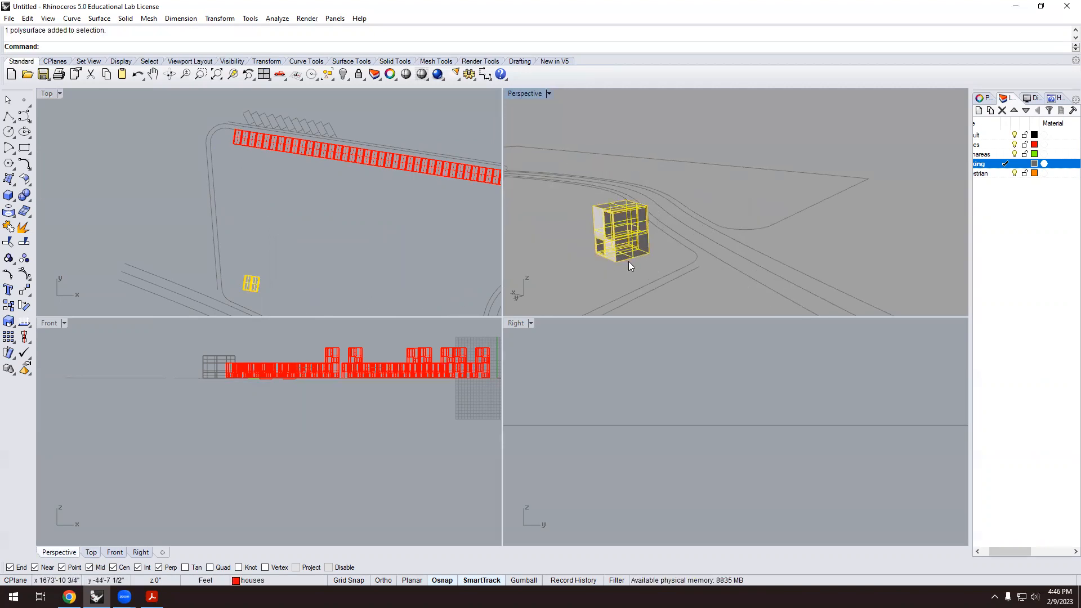
pyautogui.write('m')
pyautogui.press('Return')
pyautogui.scroll(3, 659, 267)
pyautogui.click(667, 248)
pyautogui.click(701, 236)
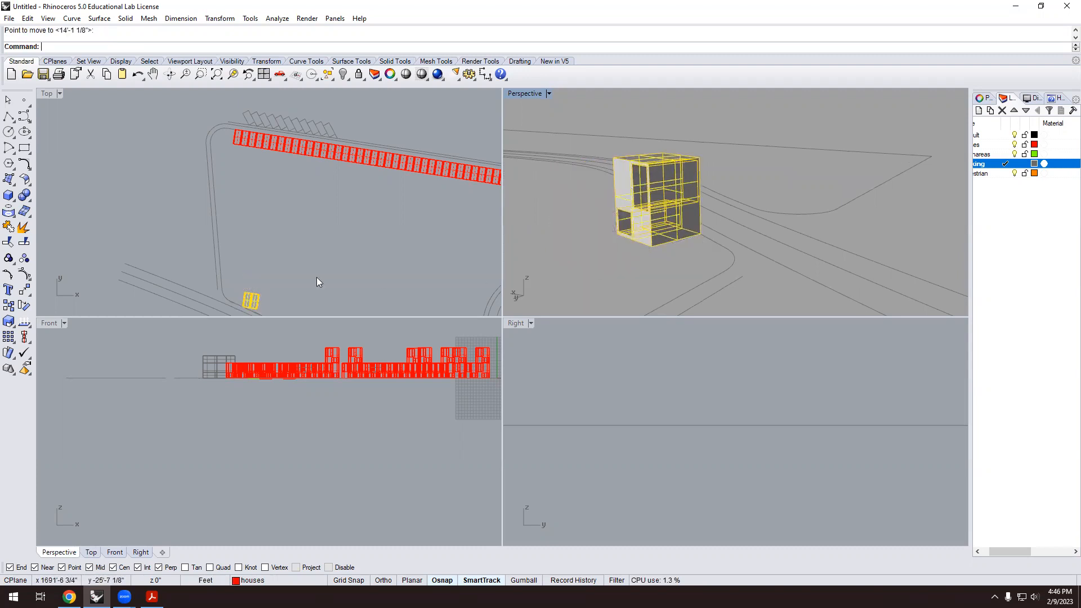
pyautogui.scroll(-2, 241, 256)
pyautogui.scroll(5, 260, 275)
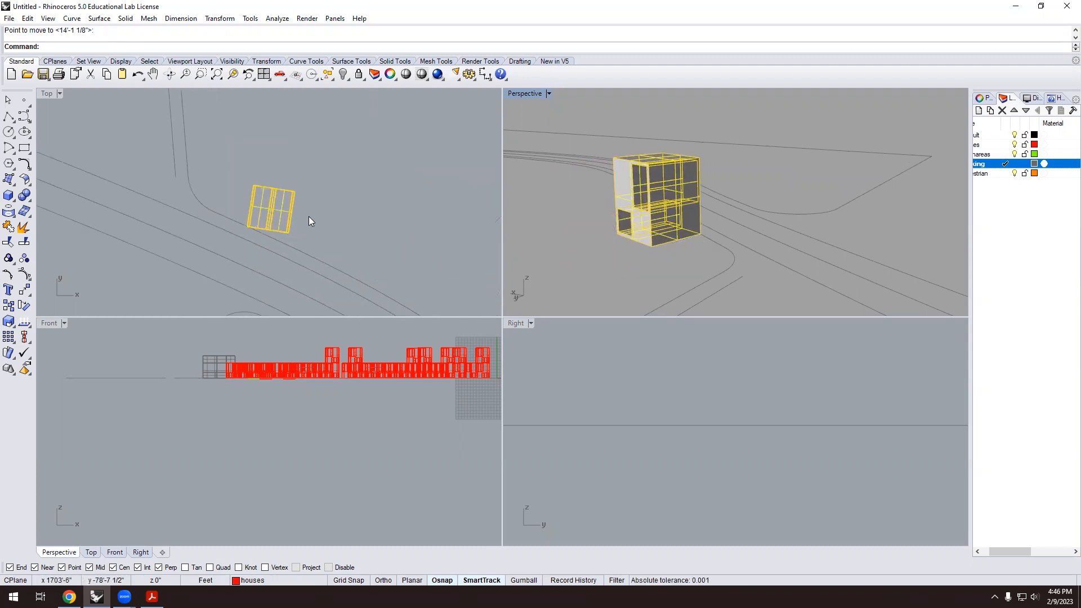
# Rotate the copied house about its lower-left corner to follow the curved road.
pyautogui.write('Rotate')
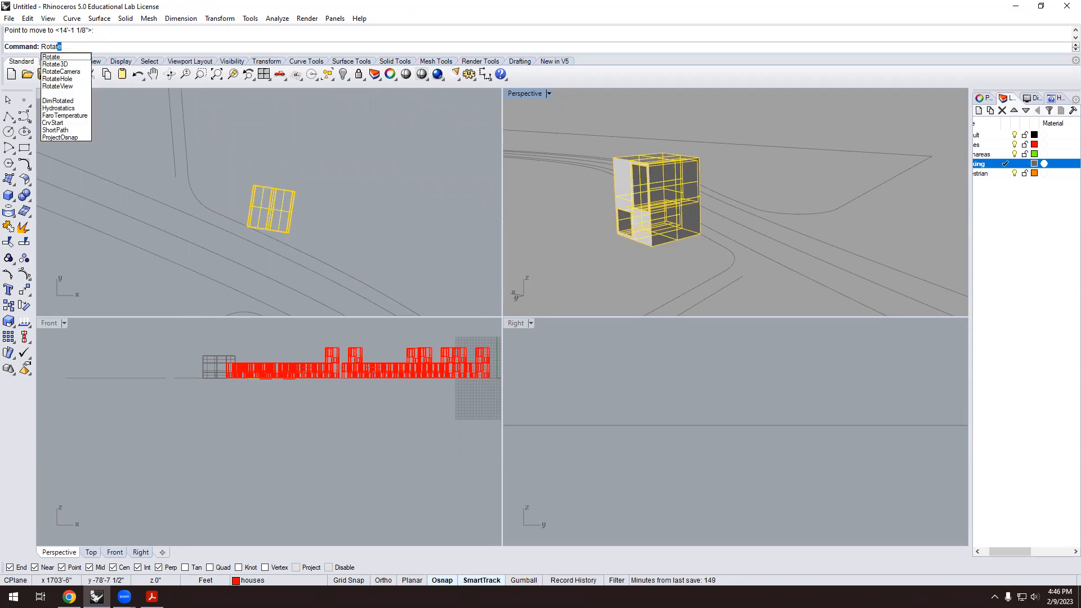
pyautogui.press('Return')
pyautogui.scroll(4, 249, 224)
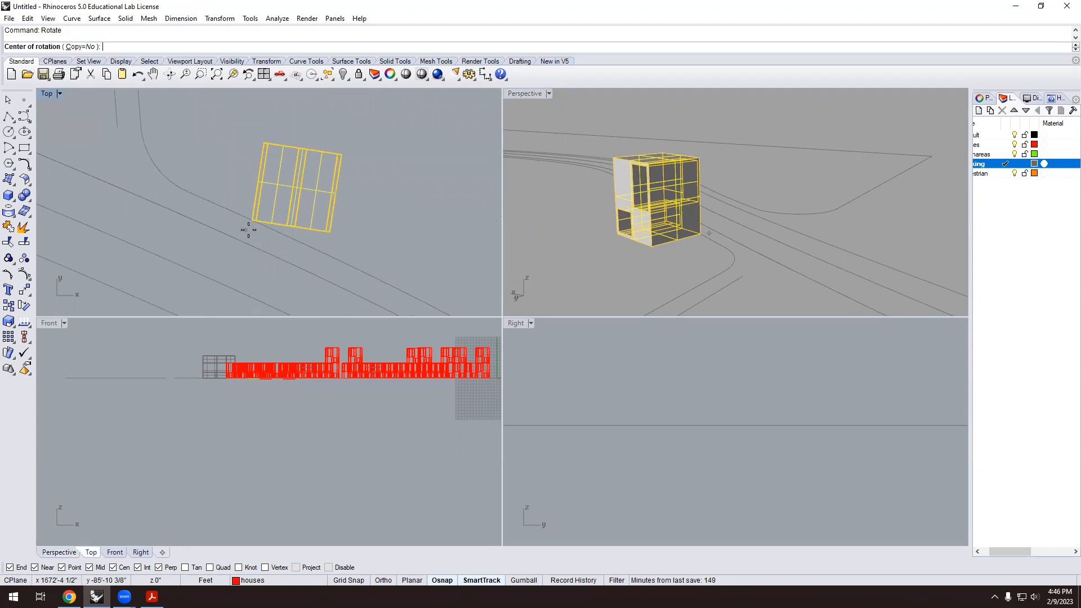
pyautogui.click(251, 218)
pyautogui.click(368, 240)
pyautogui.click(357, 263)
pyautogui.scroll(-5, 270, 226)
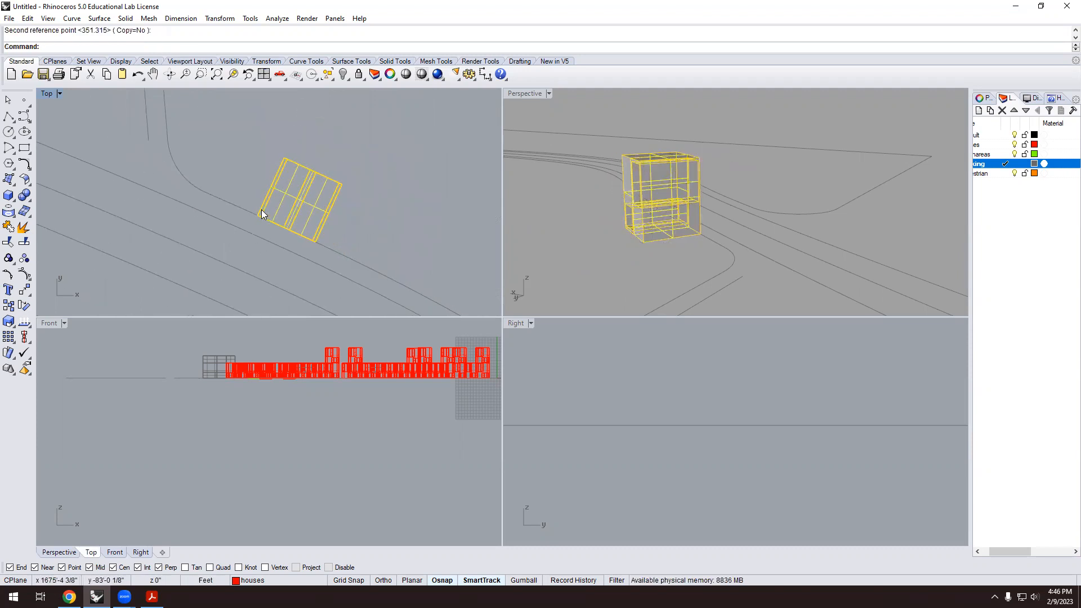
pyautogui.scroll(2, 283, 216)
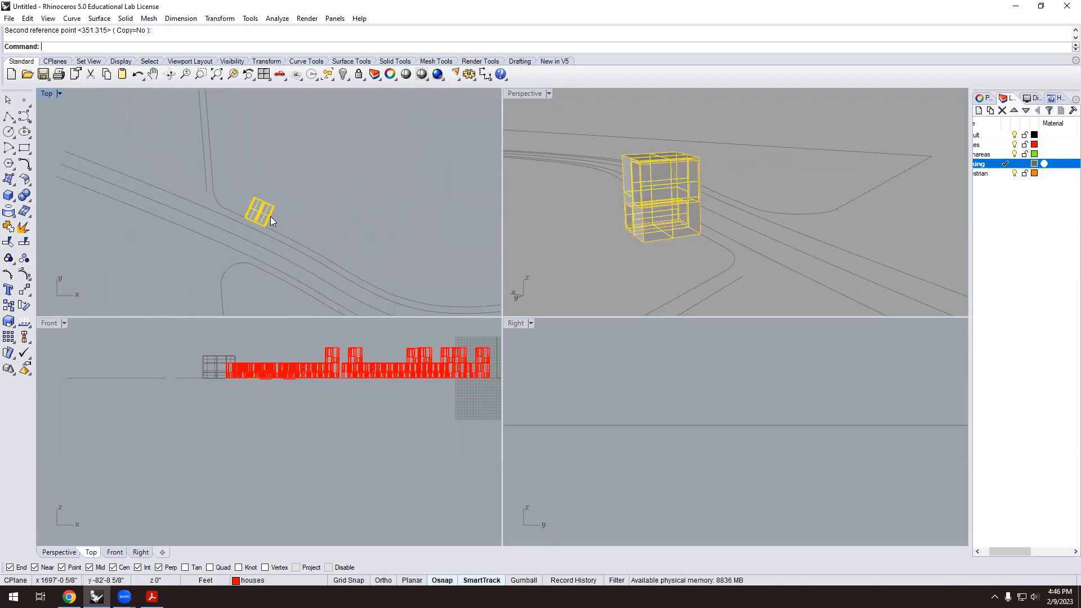
pyautogui.scroll(-1, 297, 234)
pyautogui.scroll(-1, 247, 206)
pyautogui.click(187, 174)
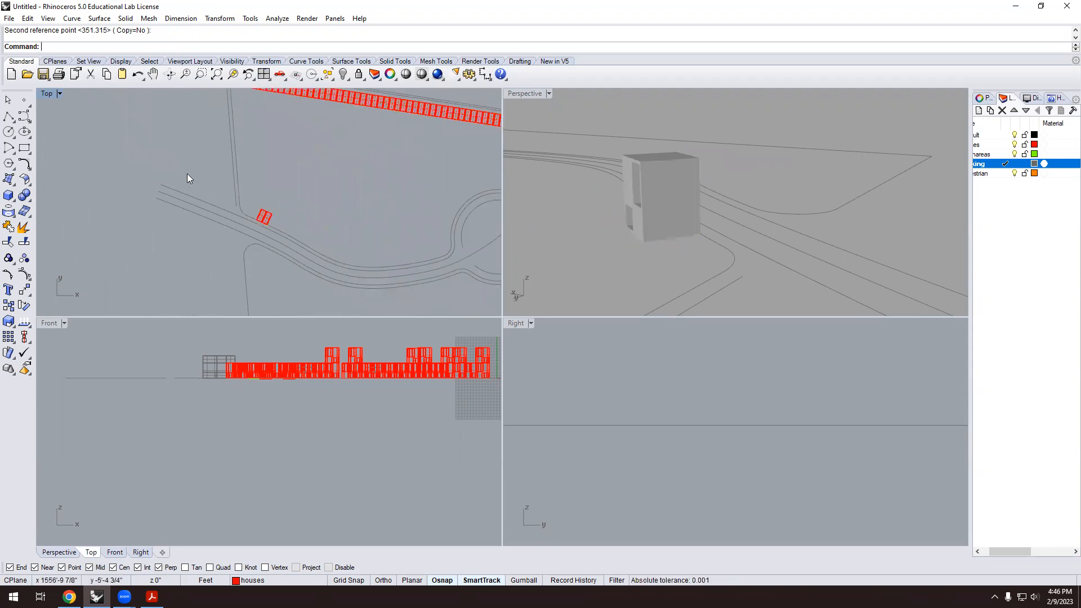
# Start an array along a curve with the road picked by mistake, then cancel.
pyautogui.write('Array')
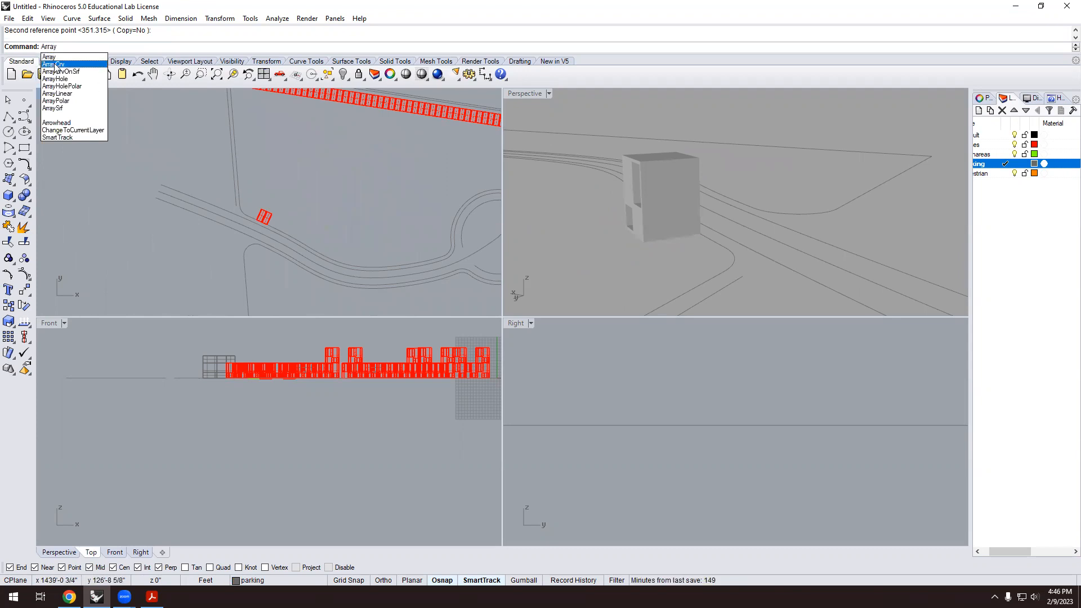
pyautogui.click(56, 64)
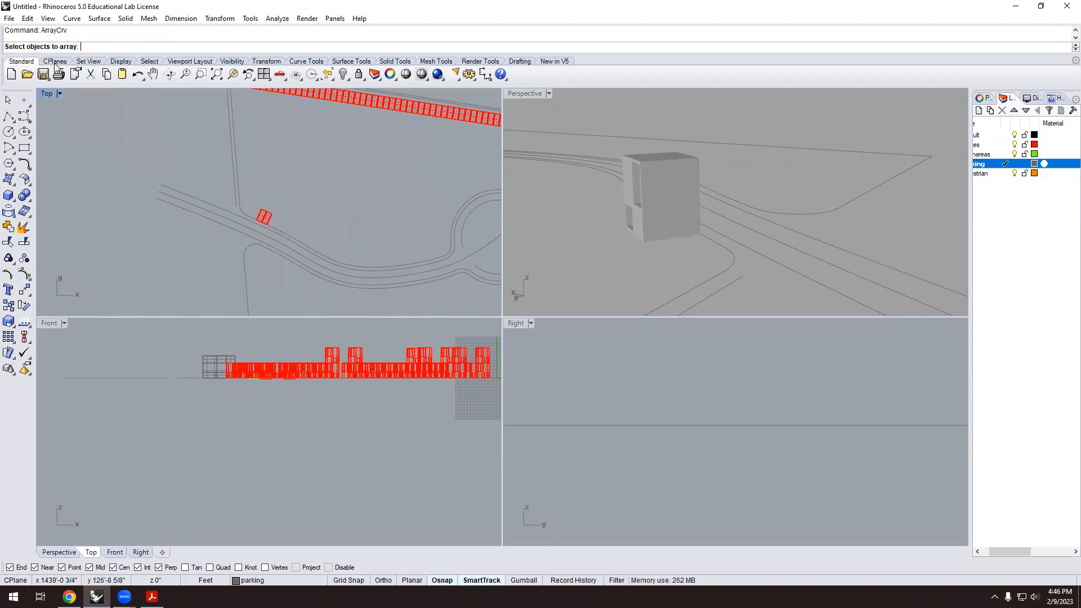
pyautogui.scroll(-2, 421, 235)
pyautogui.scroll(5, 374, 255)
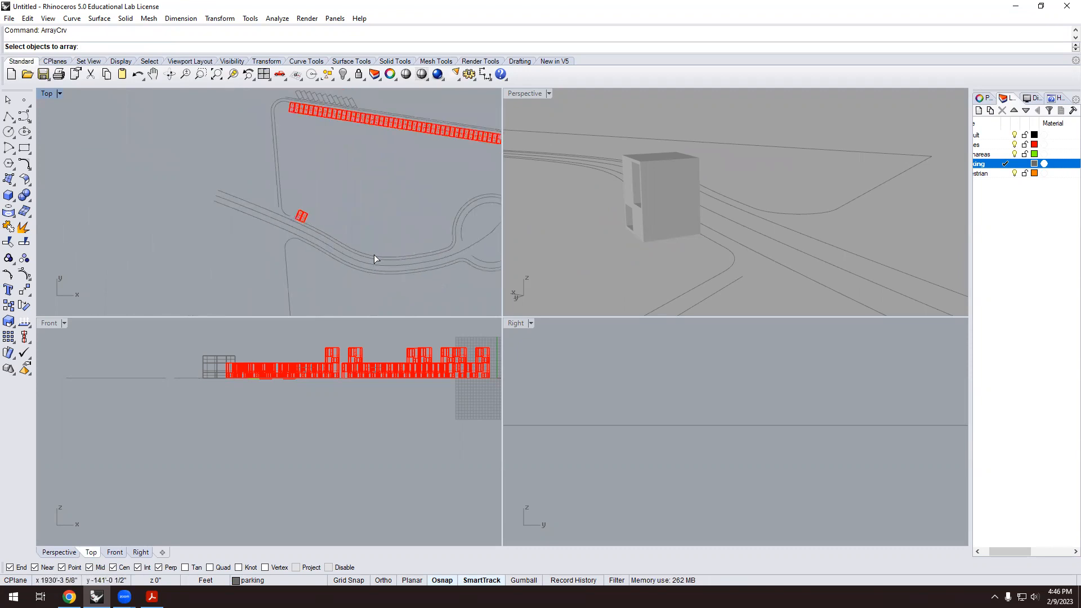
pyautogui.click(354, 257)
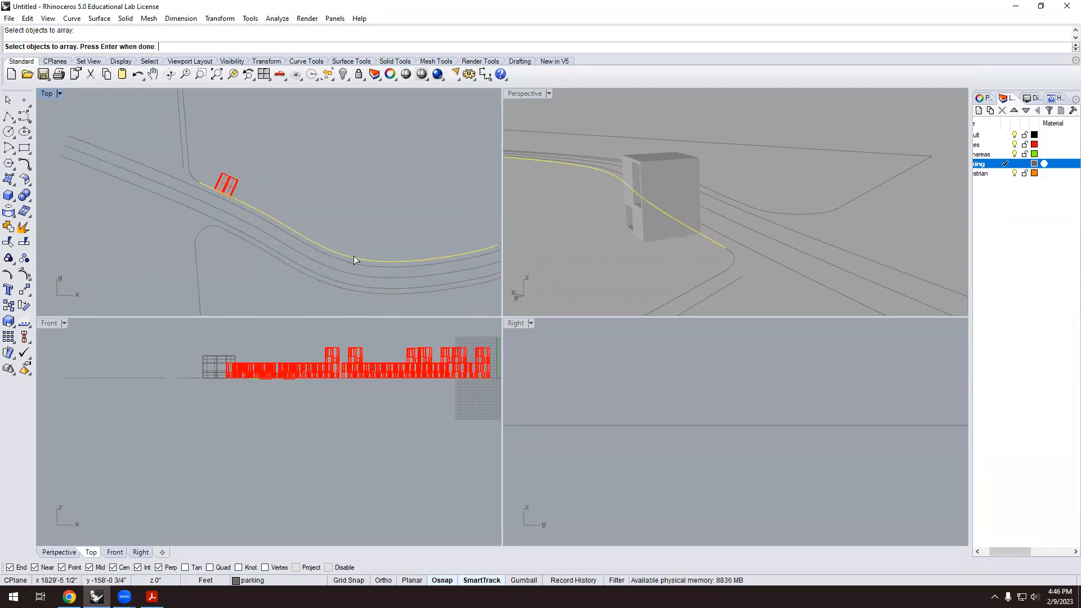
pyautogui.press('Return')
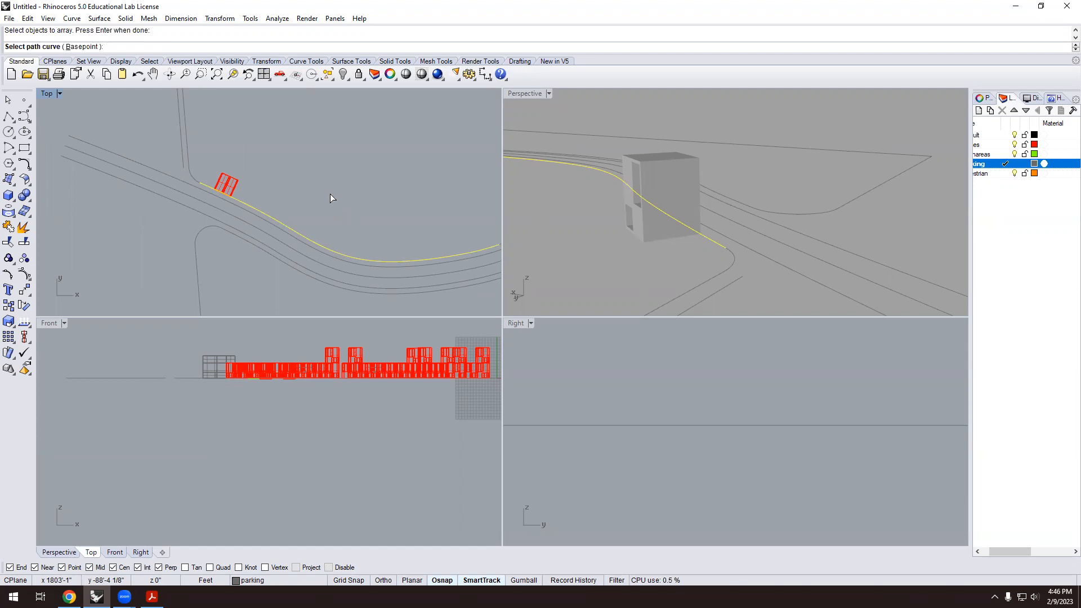
pyautogui.press('Escape')
# Rerun ArrayCrv with the house block as the object and the curved road as path.
pyautogui.write('Arr')
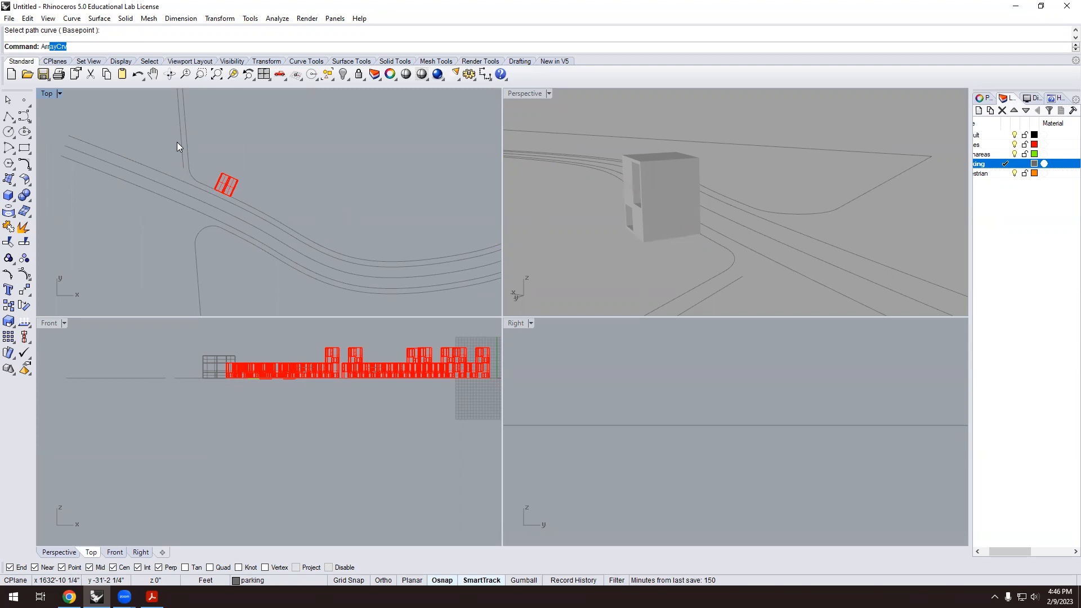
pyautogui.write('a')
pyautogui.press('Return')
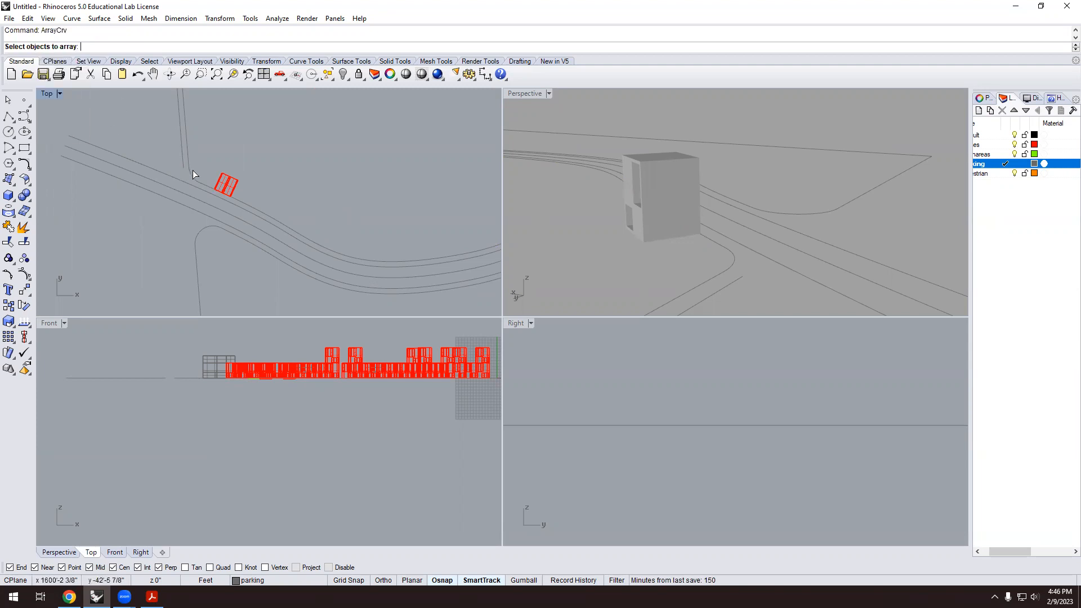
pyautogui.click(226, 182)
pyautogui.press('Return')
pyautogui.click(279, 221)
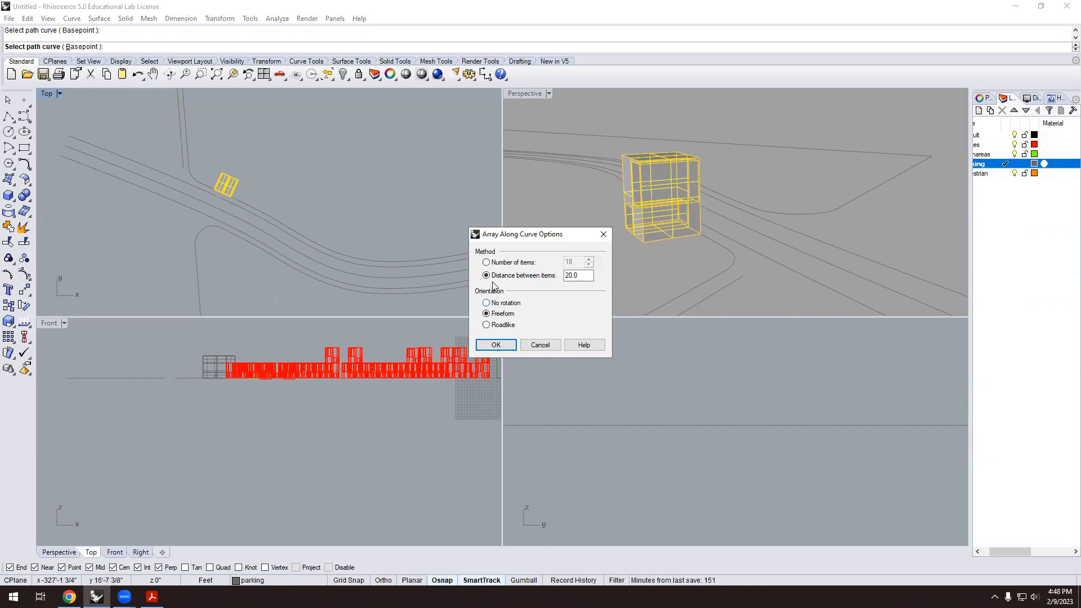
# Set the spacing between copies to 25 and apply the array along the curved road.
pyautogui.doubleClick(575, 276)
pyautogui.write('25')
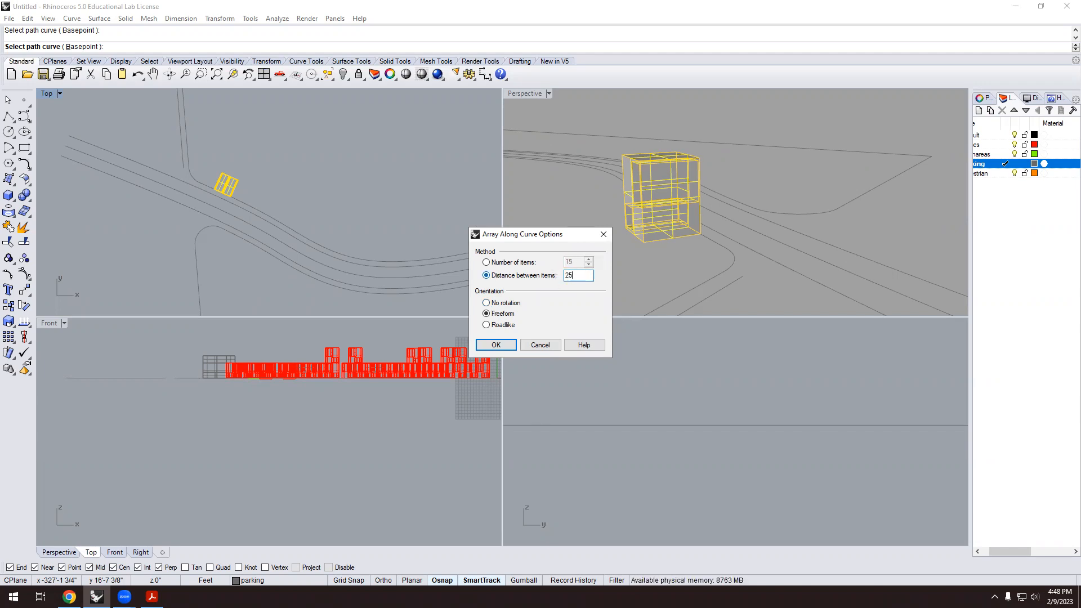
pyautogui.press('Return')
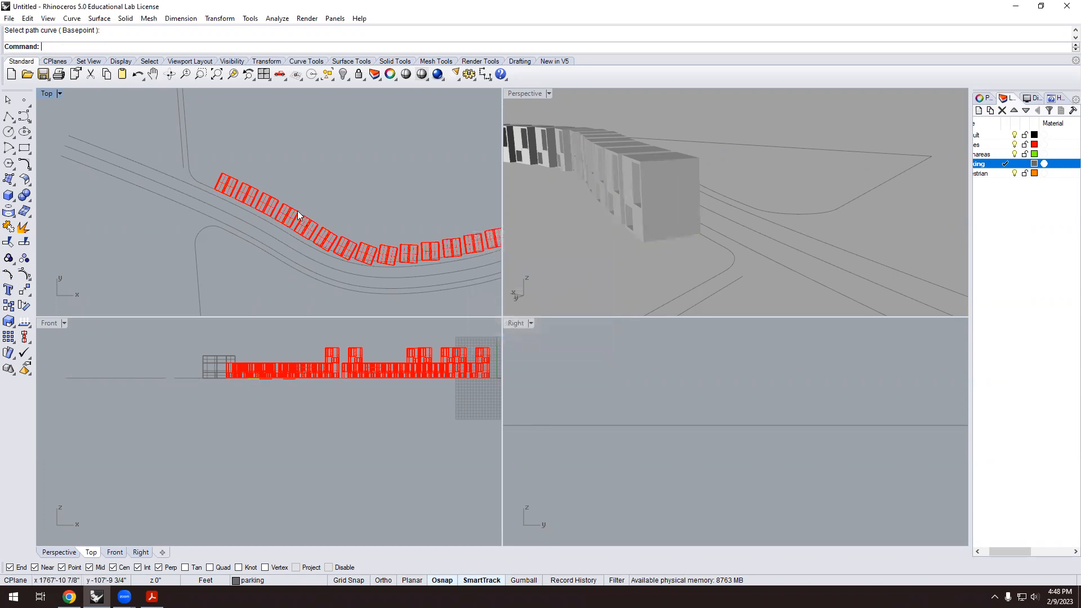
pyautogui.scroll(-4, 298, 211)
pyautogui.scroll(6, 413, 233)
pyautogui.scroll(-2, 439, 201)
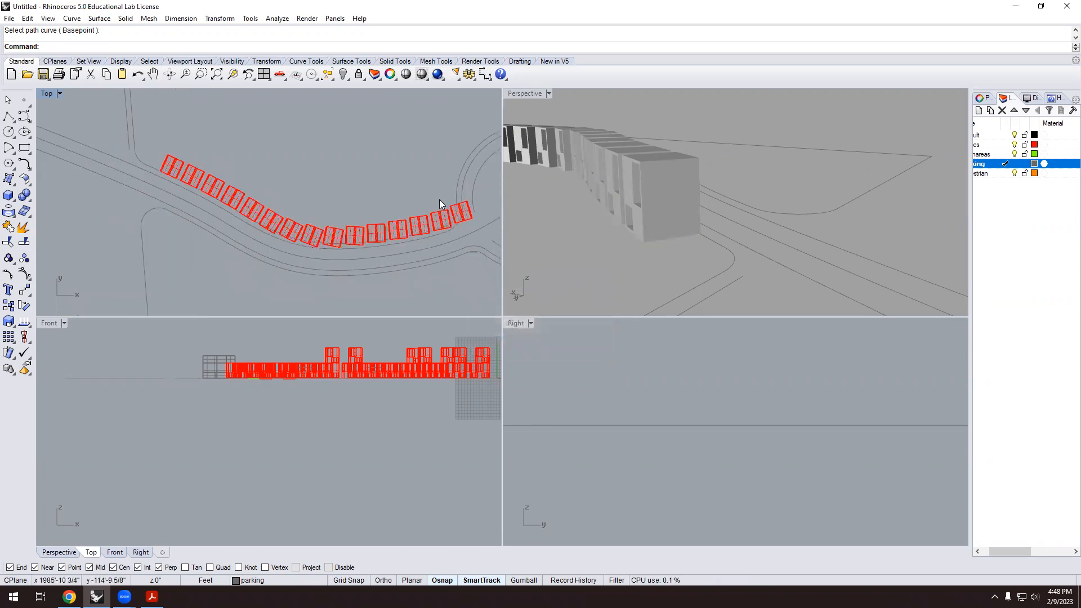
pyautogui.scroll(3, 306, 266)
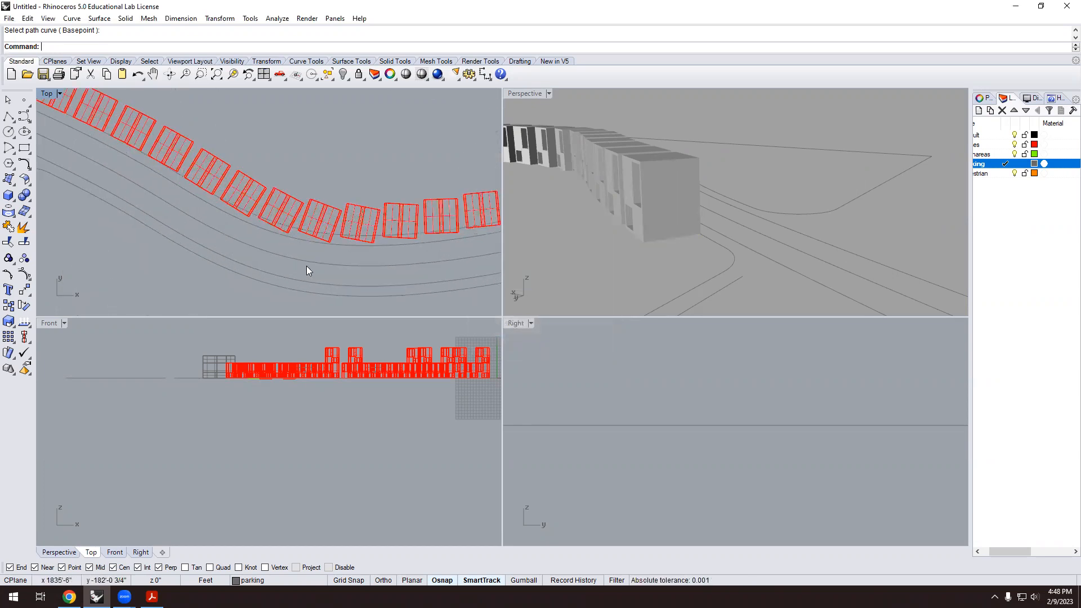
pyautogui.scroll(-2, 184, 180)
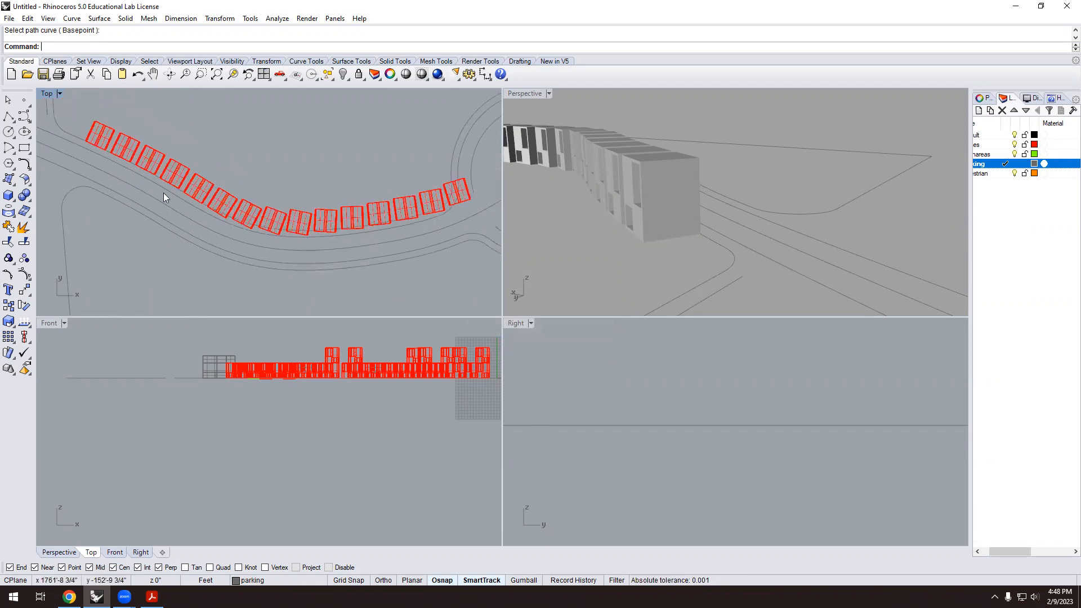
pyautogui.scroll(2, 262, 240)
pyautogui.scroll(1, 263, 240)
pyautogui.scroll(1, 304, 228)
# Move one house block in the curved row slightly to a new spot.
pyautogui.click(306, 228)
pyautogui.scroll(1, 290, 240)
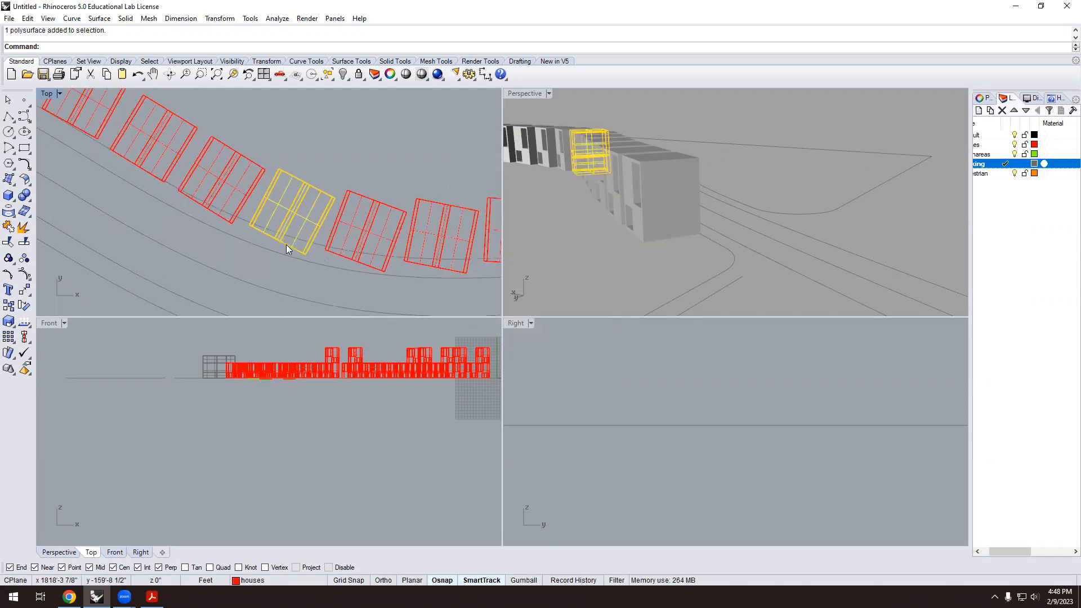
pyautogui.write('m')
pyautogui.press('Return')
pyautogui.scroll(1, 287, 243)
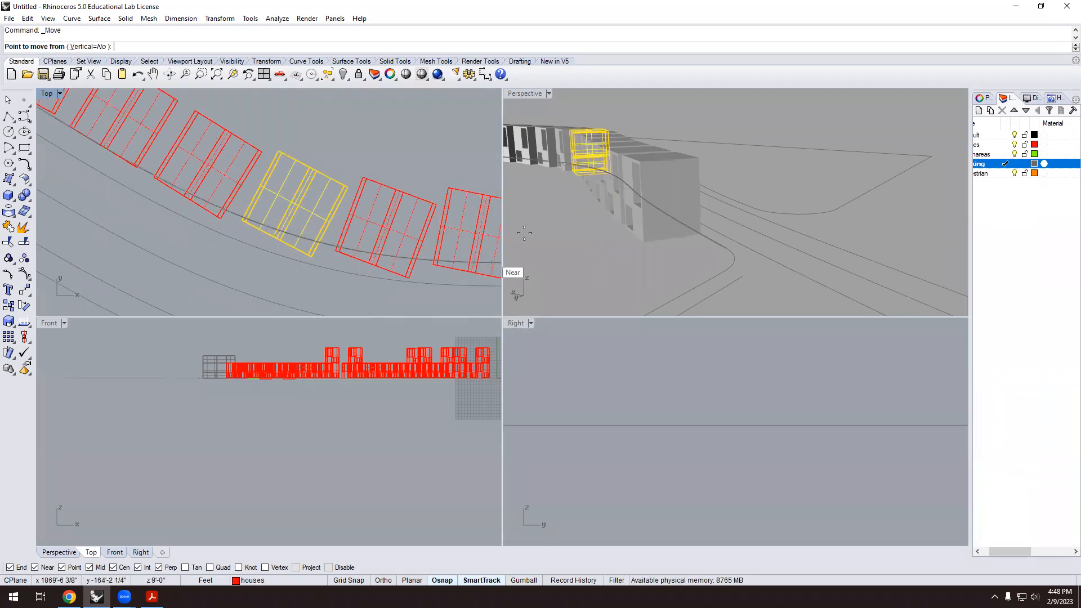
pyautogui.moveTo(711, 261); pyautogui.dragTo(615, 251, button='right')
pyautogui.scroll(-1, 616, 251)
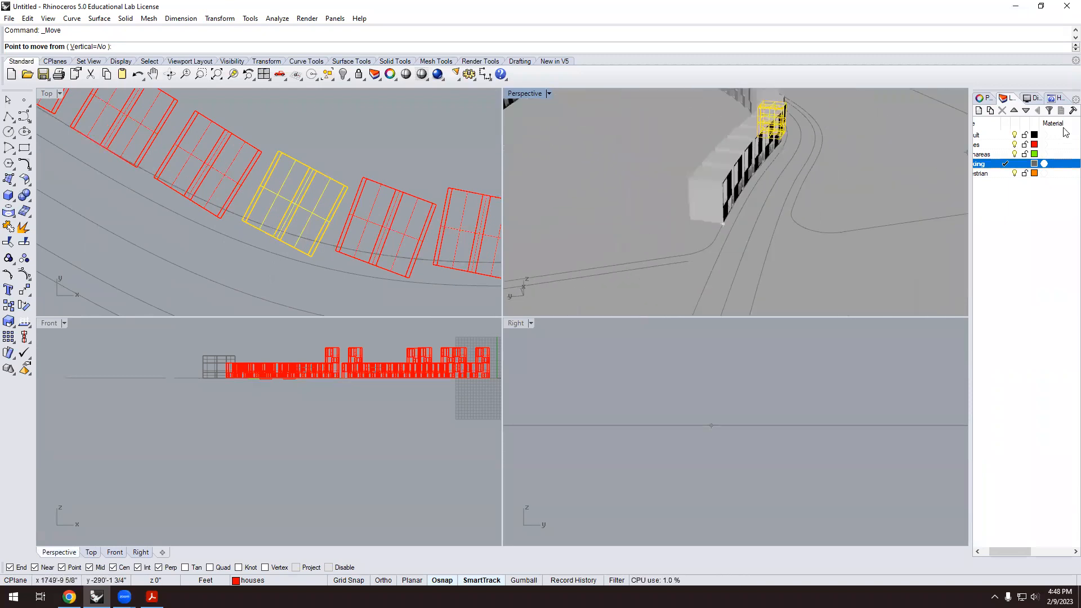
pyautogui.scroll(-2, 859, 138)
pyautogui.scroll(10, 867, 153)
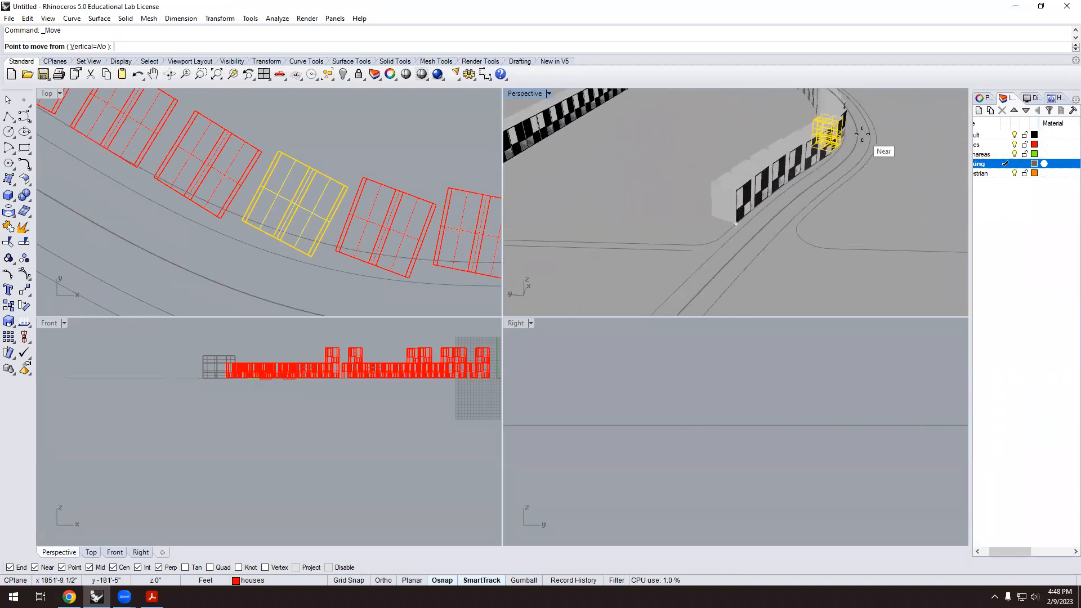
pyautogui.click(823, 165)
pyautogui.click(814, 162)
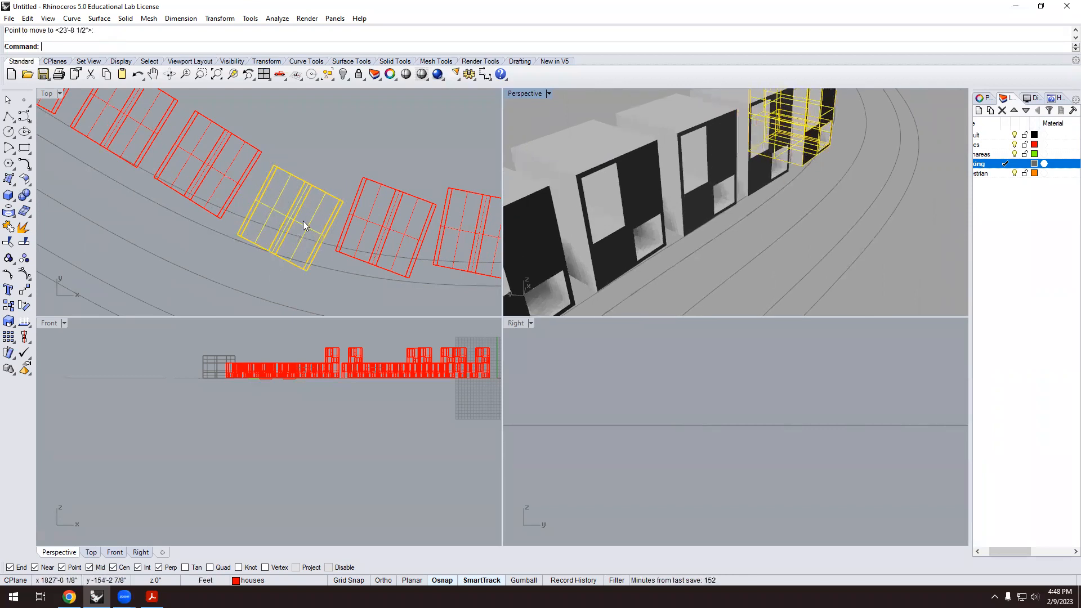
pyautogui.scroll(-3, 280, 241)
pyautogui.scroll(2, 278, 243)
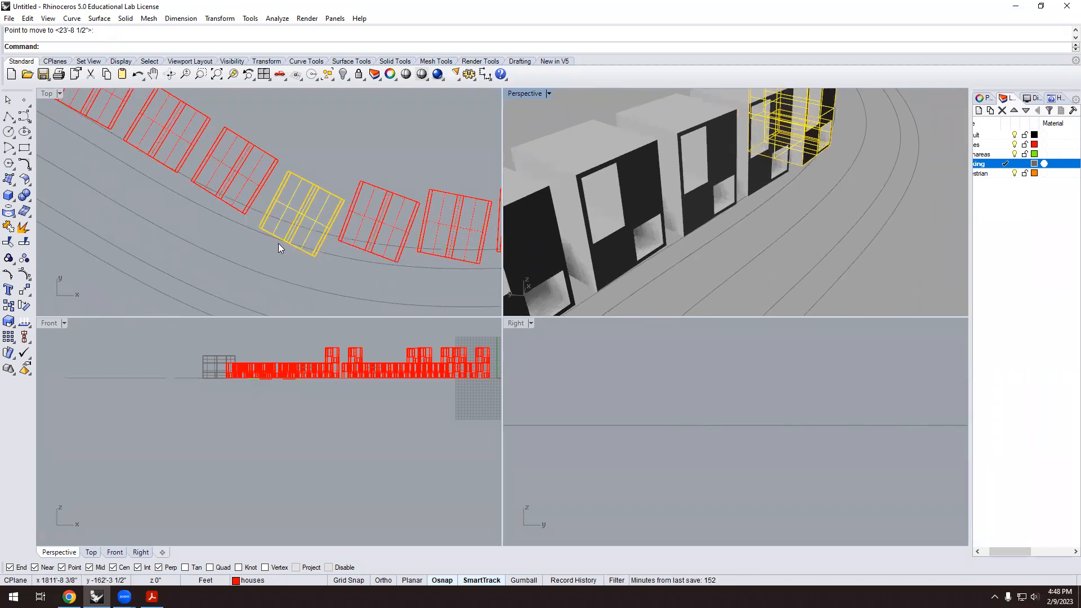
# Rotate that block about its corner to a new angle.
pyautogui.write('rotate')
pyautogui.press('Return')
pyautogui.scroll(2, 282, 241)
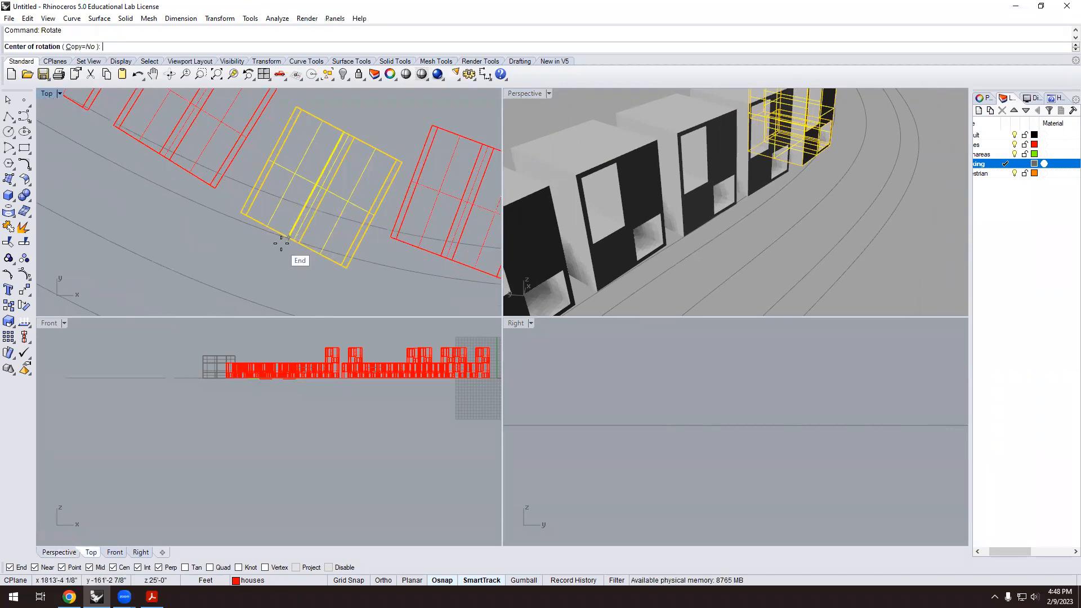
pyautogui.click(291, 238)
pyautogui.click(242, 214)
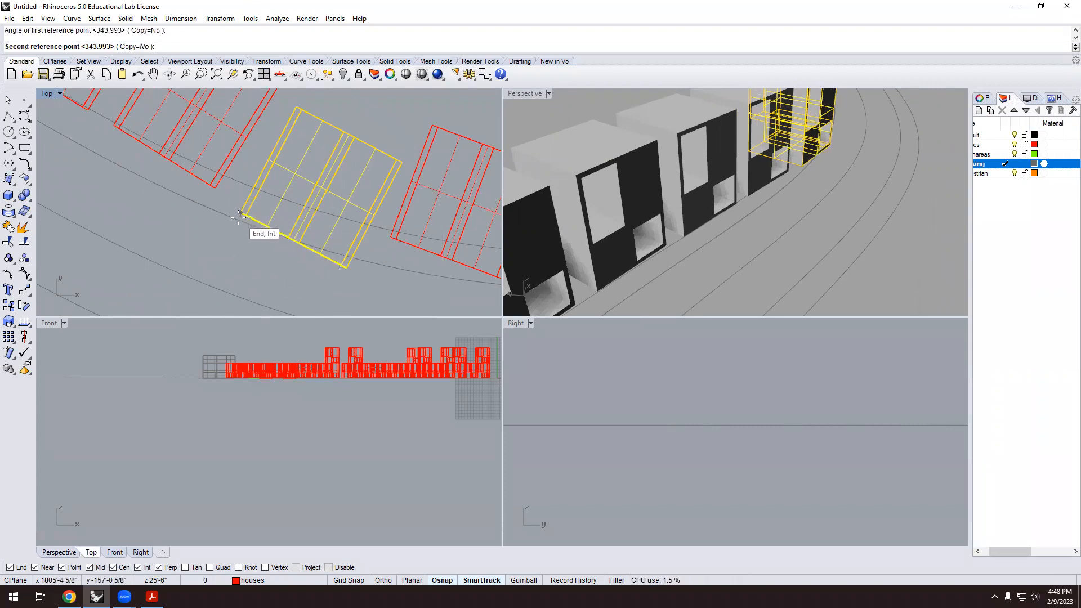
pyautogui.click(236, 226)
pyautogui.scroll(-5, 352, 202)
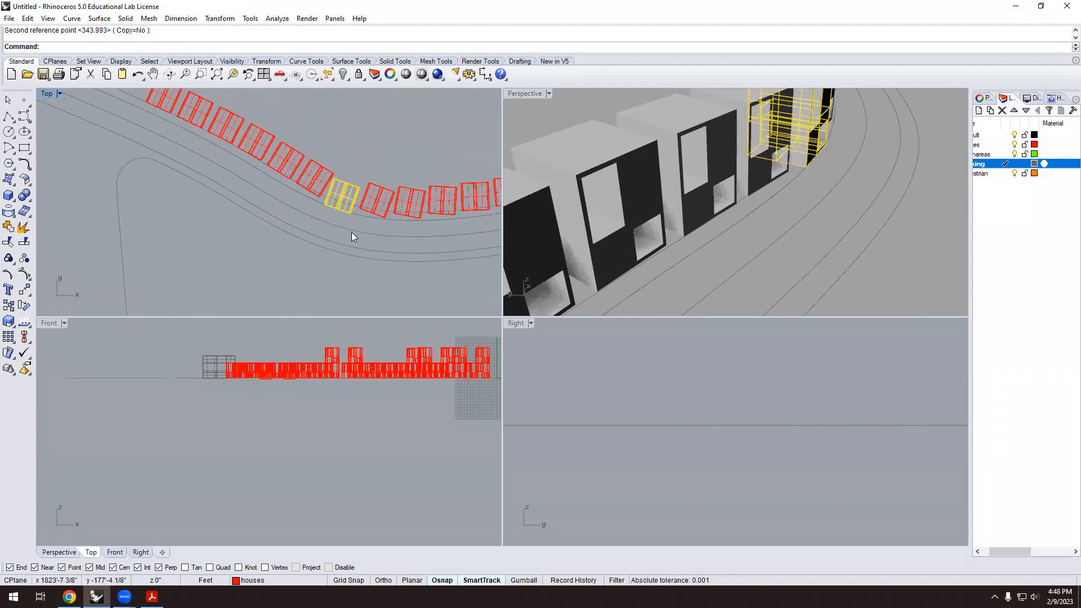
pyautogui.scroll(1, 302, 215)
# Delete the house block at the bend, leaving a gap in the row.
pyautogui.click(306, 214)
pyautogui.scroll(1, 310, 207)
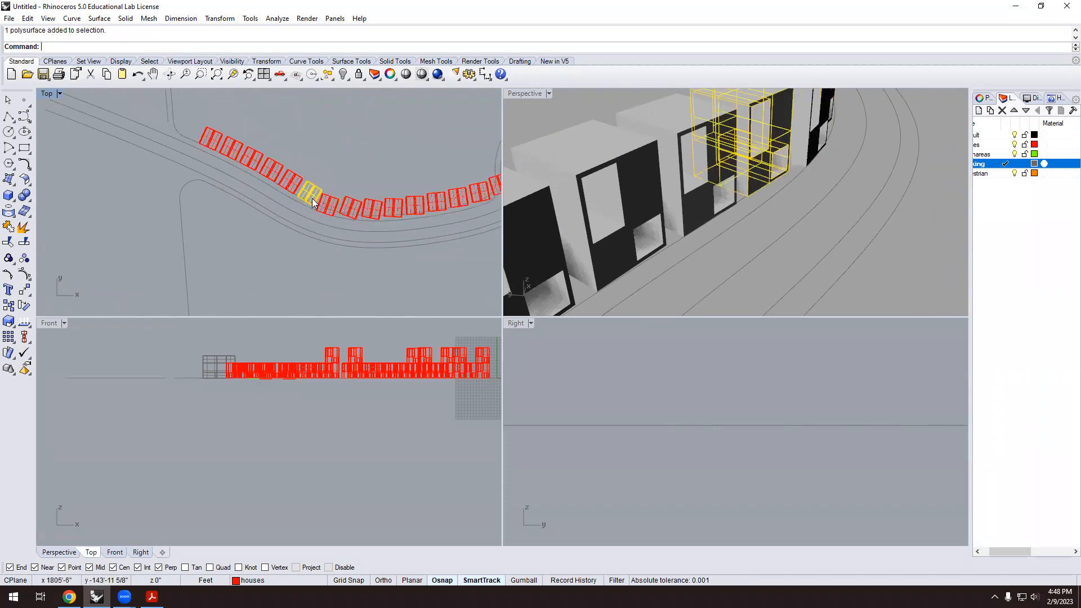
pyautogui.press('Delete')
pyautogui.scroll(-2, 282, 188)
pyautogui.scroll(2, 287, 167)
pyautogui.scroll(-2, 276, 160)
# Delete two red house blocks along the curved road.
pyautogui.scroll(4, 200, 139)
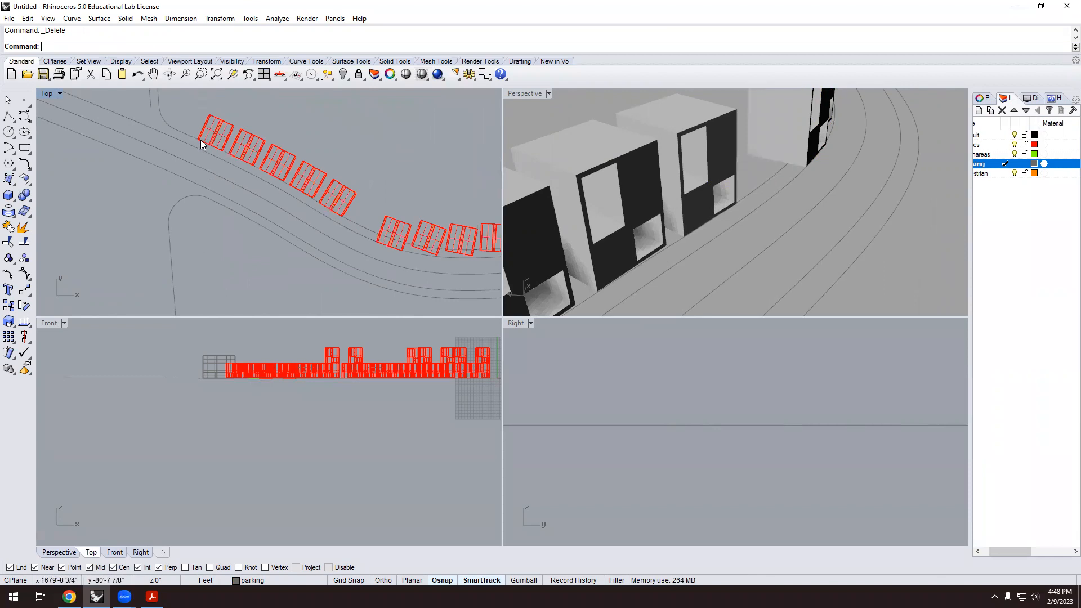
pyautogui.scroll(-2, 254, 176)
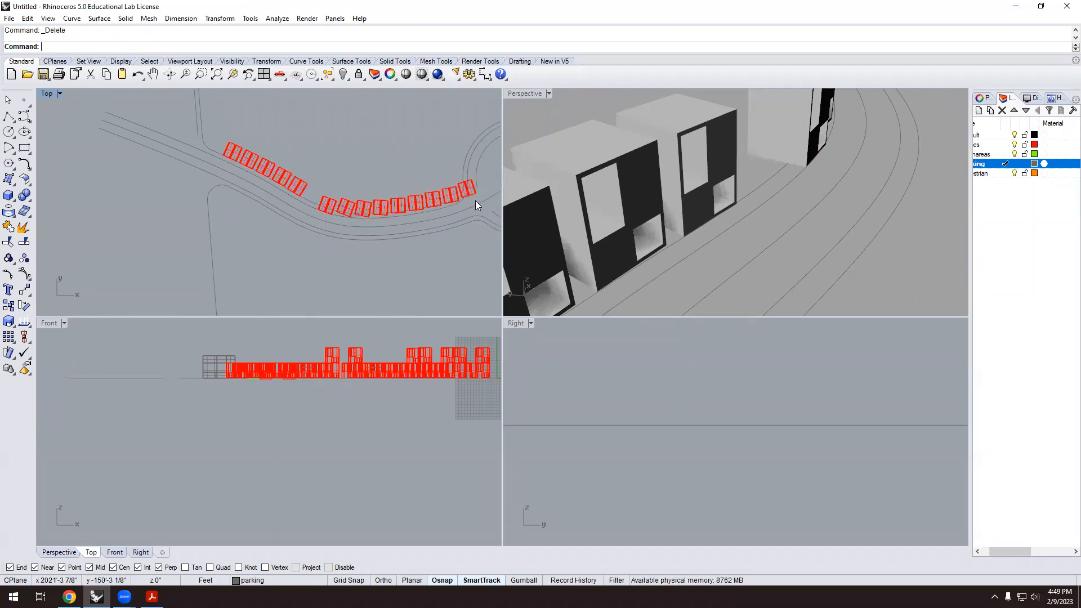
pyautogui.scroll(3, 349, 197)
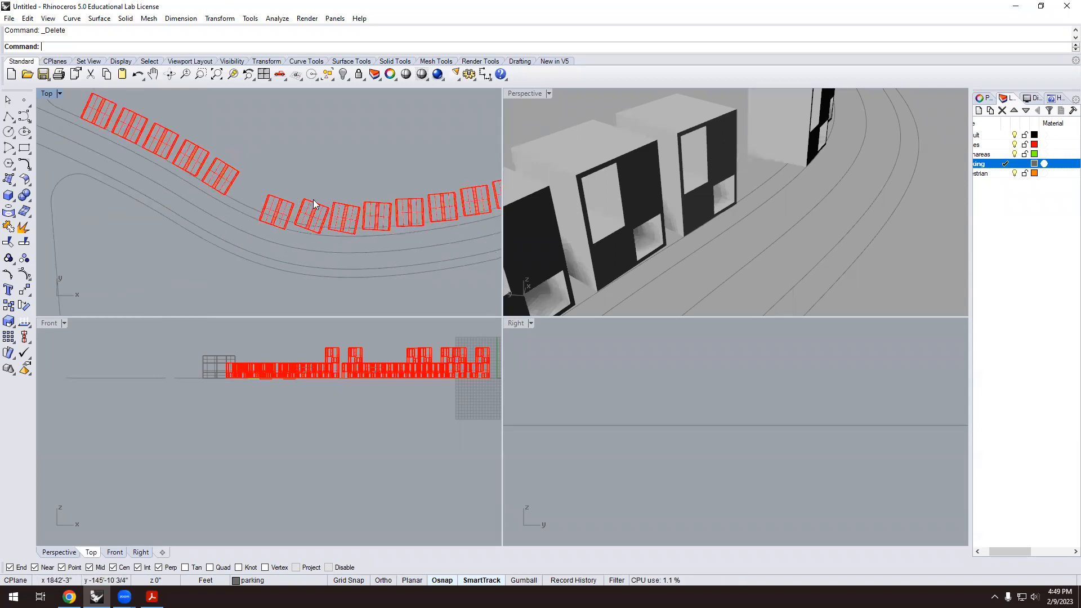
pyautogui.click(315, 202)
pyautogui.press('Delete')
pyautogui.click(344, 214)
pyautogui.press('Delete')
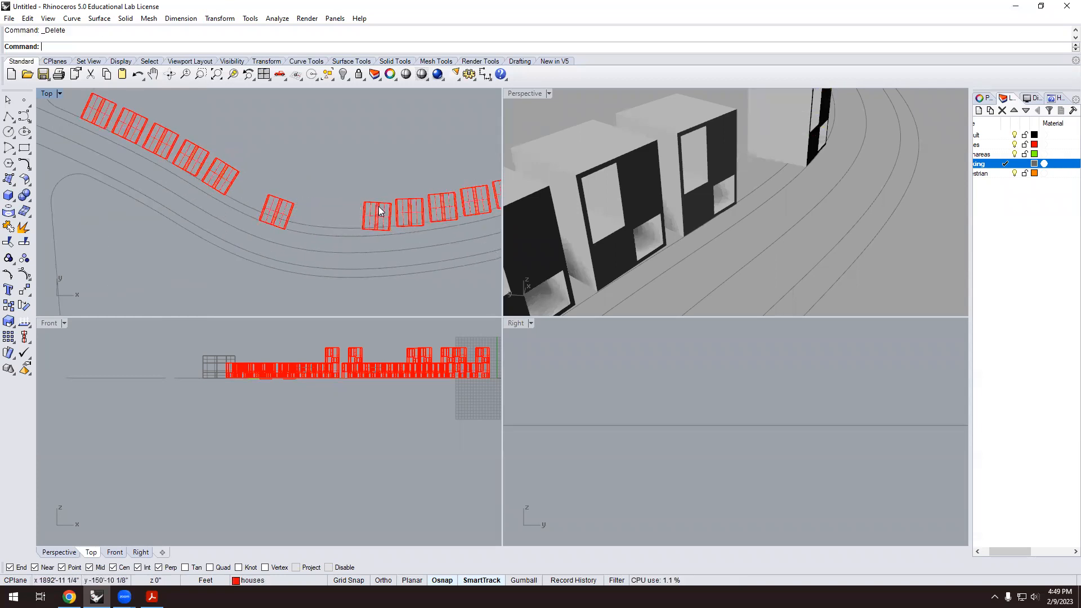
pyautogui.scroll(2, 382, 219)
# Move another red block from its midpoint to a new spot along the road.
pyautogui.click(372, 212)
pyautogui.write('m')
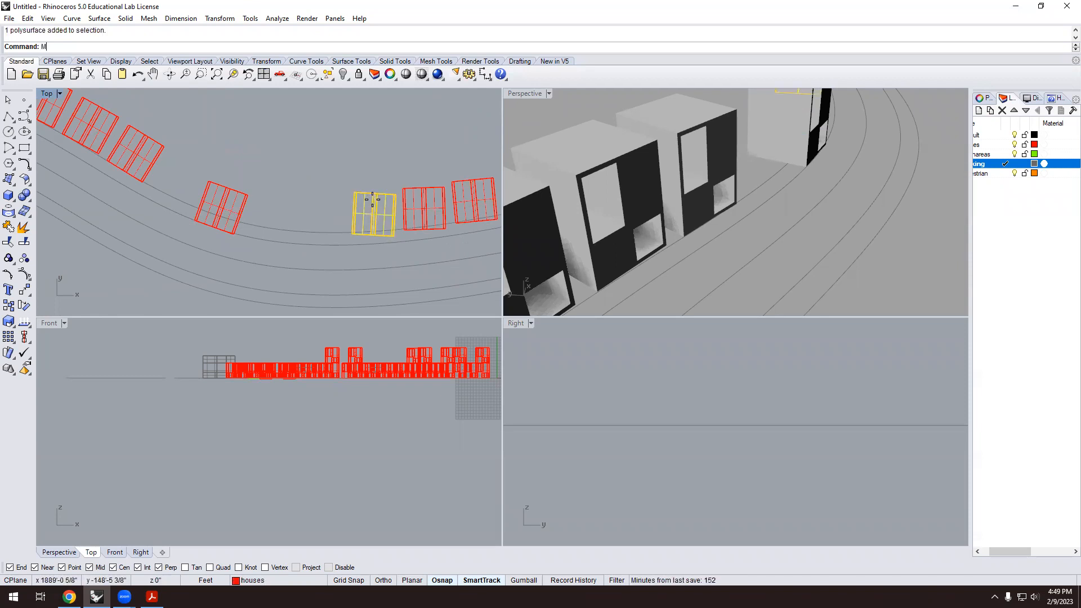
pyautogui.press('Return')
pyautogui.scroll(1, 371, 231)
pyautogui.click(372, 237)
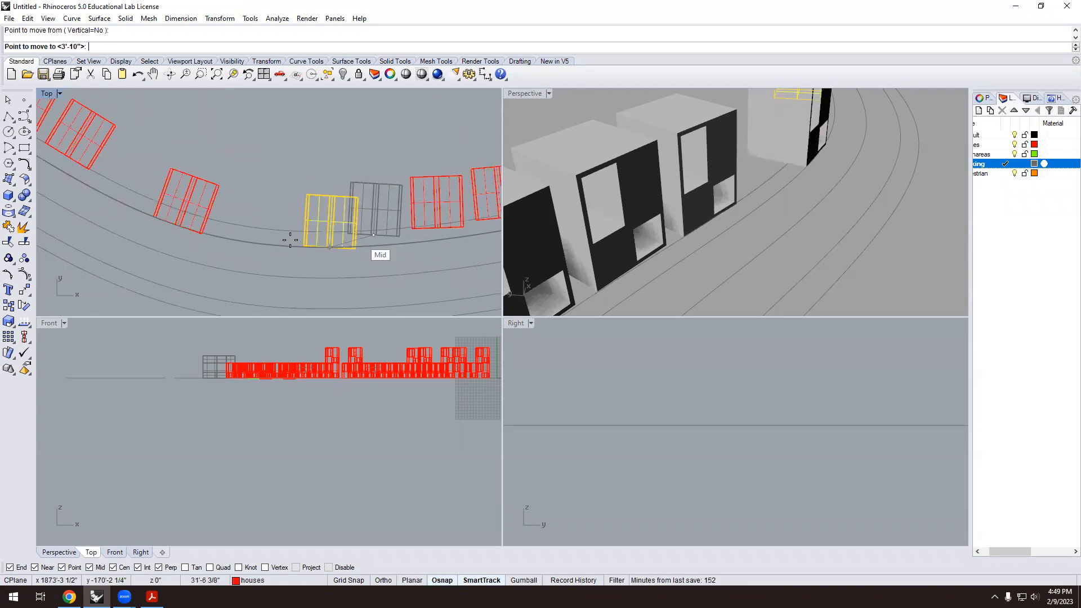
pyautogui.click(254, 243)
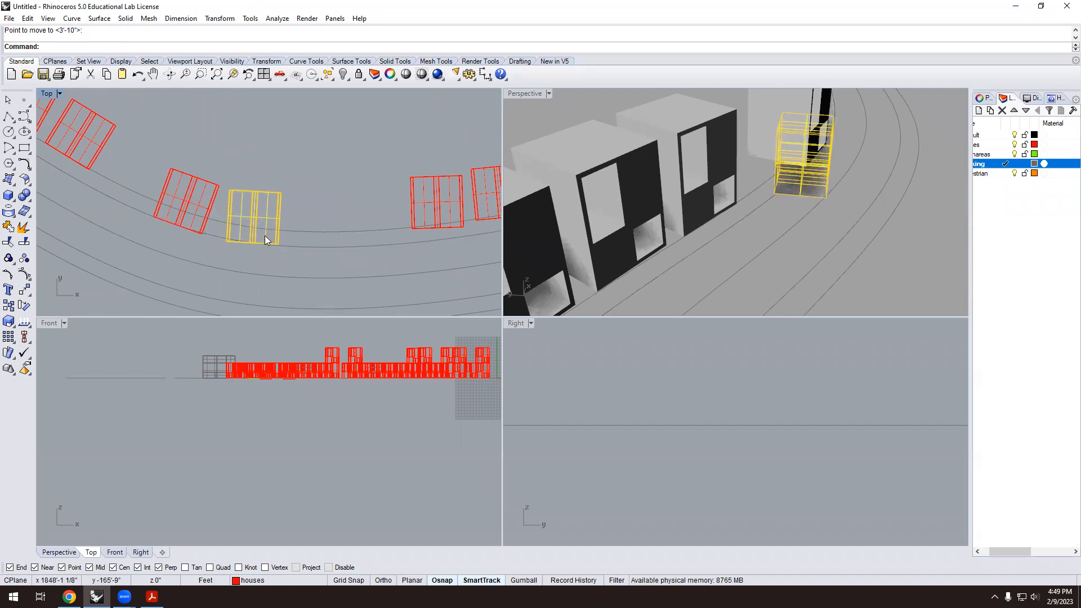
# Rotate the moved block about its bottom midpoint to follow the curve.
pyautogui.write('rotate')
pyautogui.press('Return')
pyautogui.scroll(3, 259, 243)
pyautogui.click(251, 243)
pyautogui.click(197, 242)
pyautogui.click(203, 234)
pyautogui.scroll(-3, 301, 186)
pyautogui.click(330, 147)
pyautogui.scroll(-4, 330, 147)
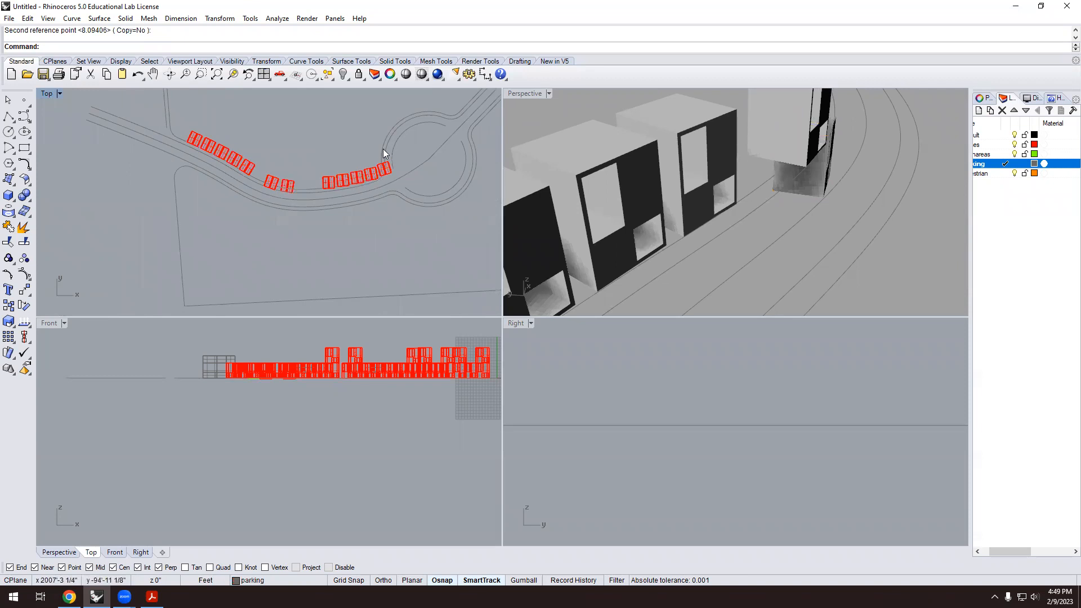
pyautogui.scroll(2, 372, 175)
# Drag a house block at the road bend leftward, then delete it.
pyautogui.moveTo(297, 149); pyautogui.dragTo(402, 195)
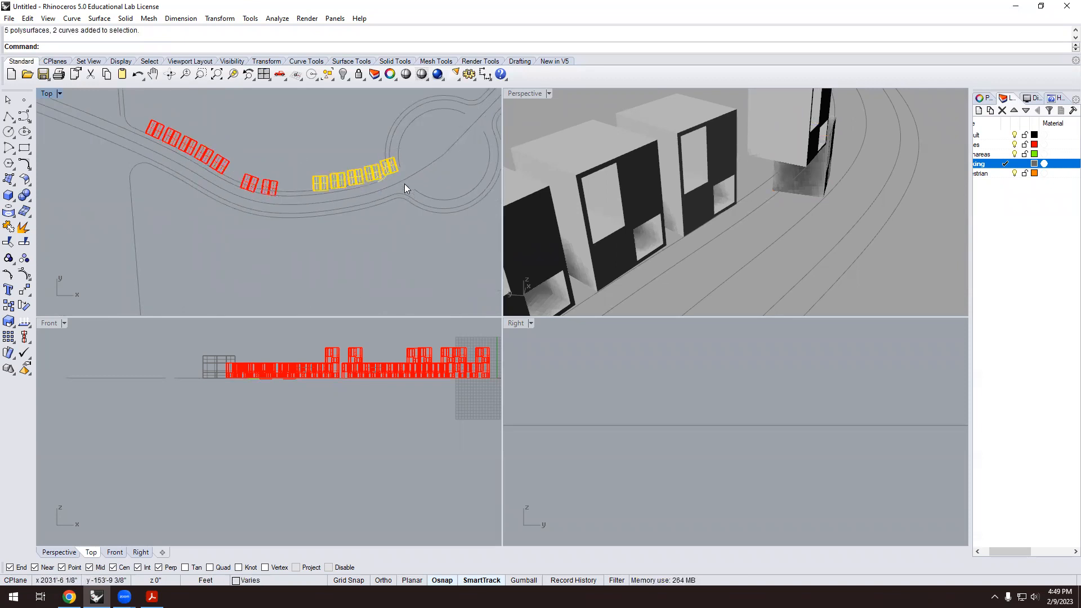
pyautogui.scroll(2, 394, 172)
pyautogui.click(401, 170)
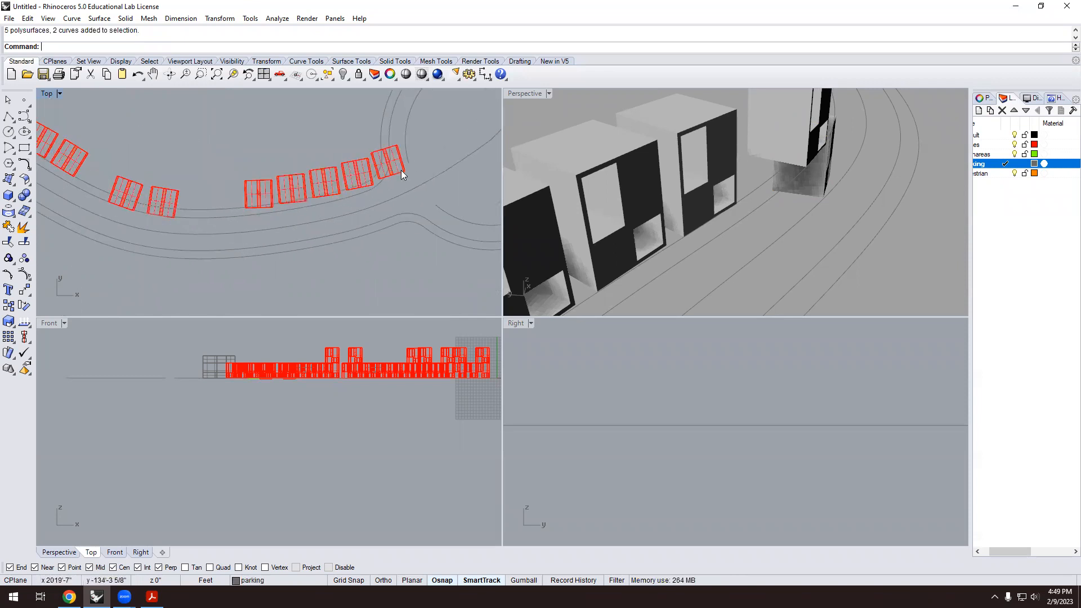
pyautogui.moveTo(377, 175); pyautogui.dragTo(297, 185)
pyautogui.press('Delete')
pyautogui.scroll(-2, 225, 192)
pyautogui.scroll(3, 237, 209)
pyautogui.scroll(3, 239, 198)
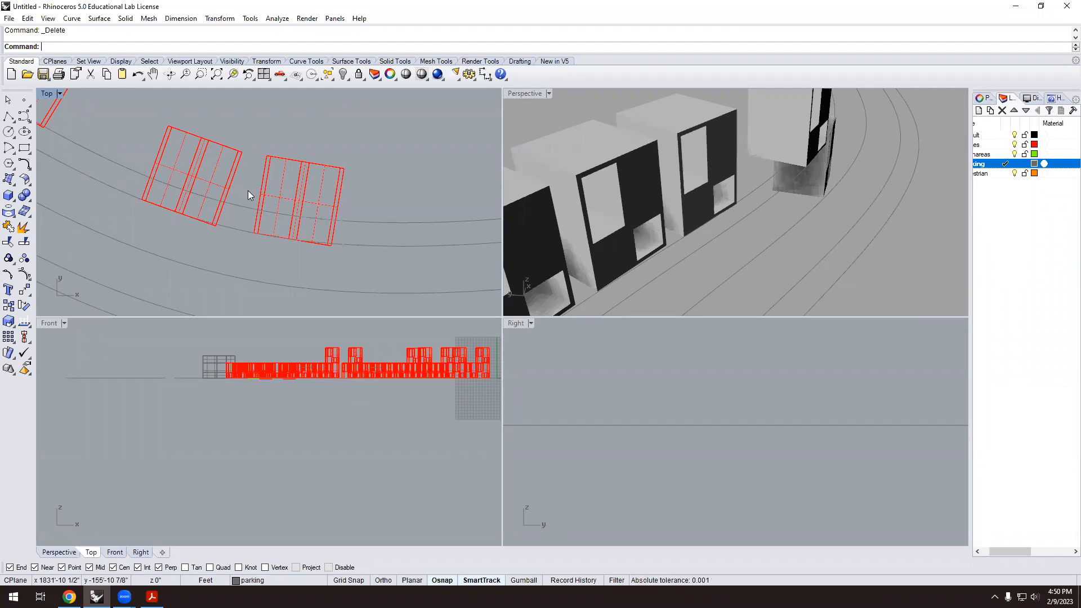
# Begin moving a block near the road bend, then cancel the move.
pyautogui.scroll(-8, 315, 199)
pyautogui.scroll(-10, 287, 186)
pyautogui.scroll(12, 279, 191)
pyautogui.scroll(-2, 279, 208)
pyautogui.scroll(-4, 298, 211)
pyautogui.scroll(6, 315, 205)
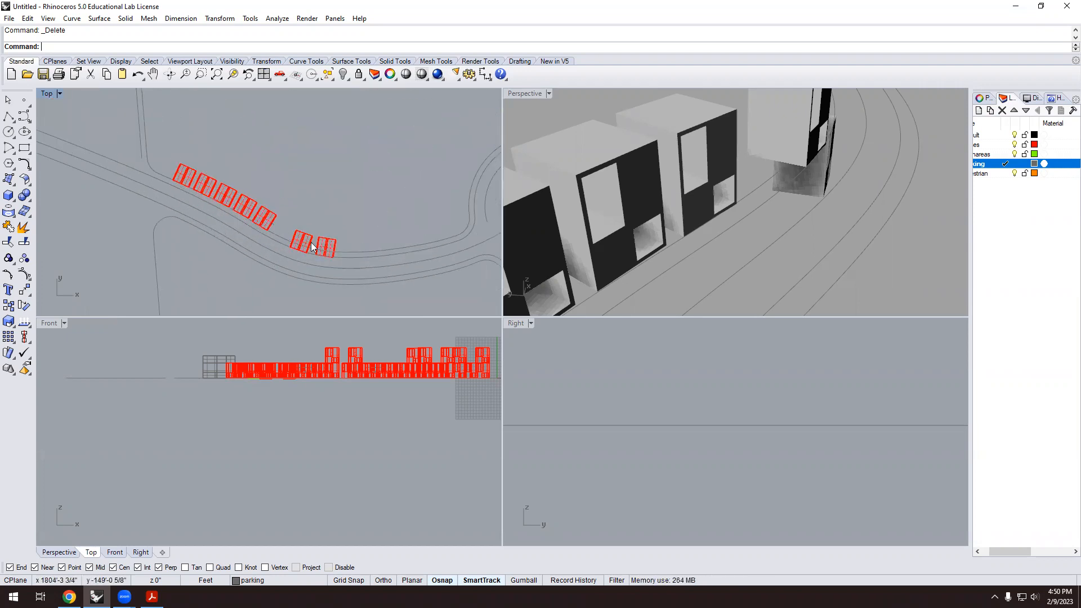
pyautogui.scroll(2, 319, 247)
pyautogui.scroll(3, 265, 228)
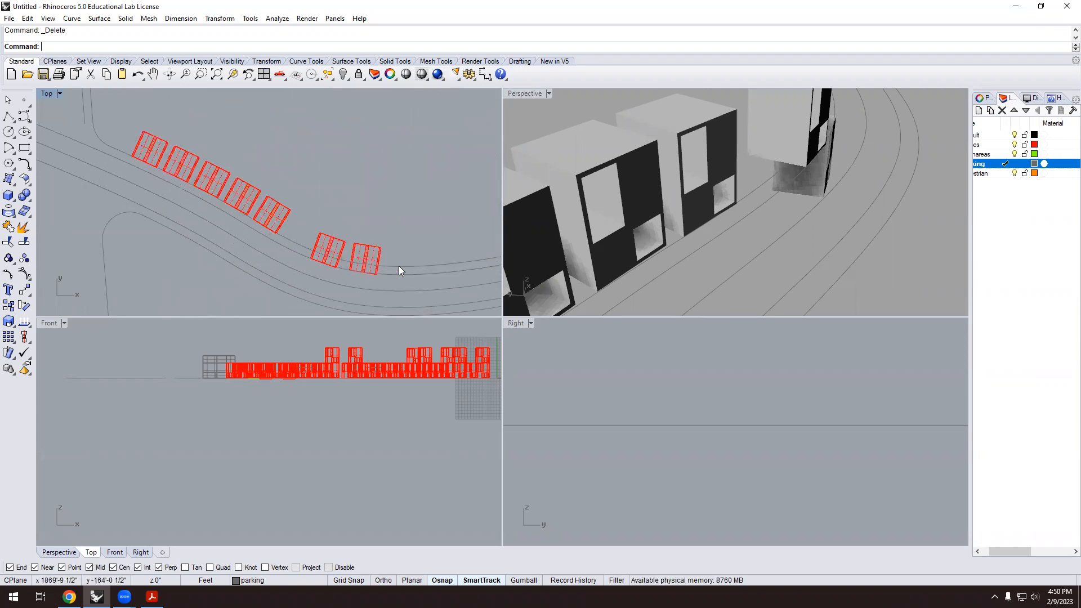
pyautogui.scroll(4, 392, 281)
pyautogui.click(293, 231)
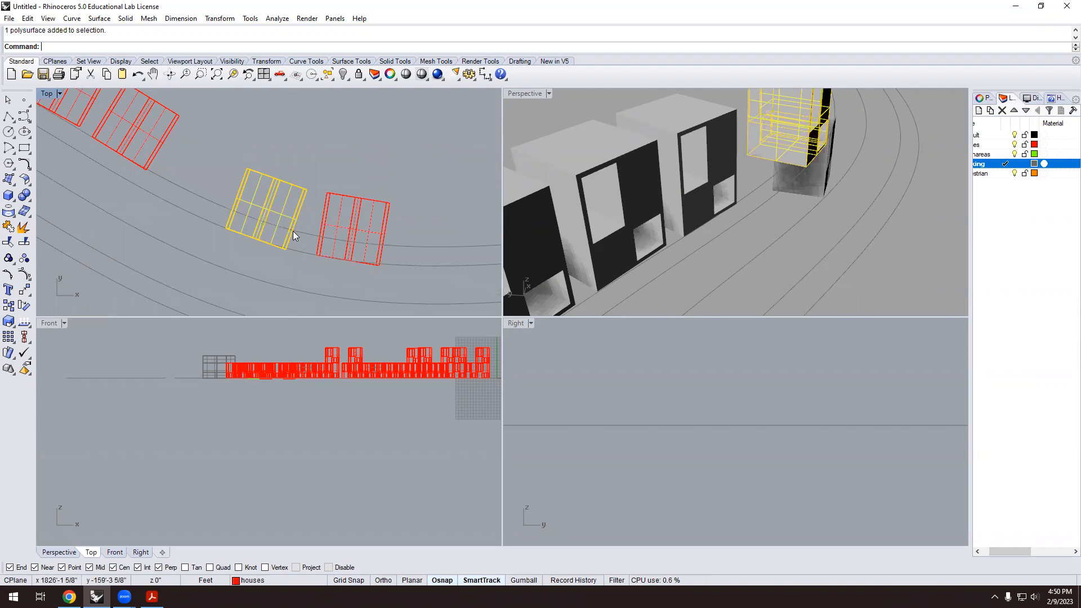
pyautogui.write('m')
pyautogui.press('Return')
pyautogui.scroll(2, 255, 236)
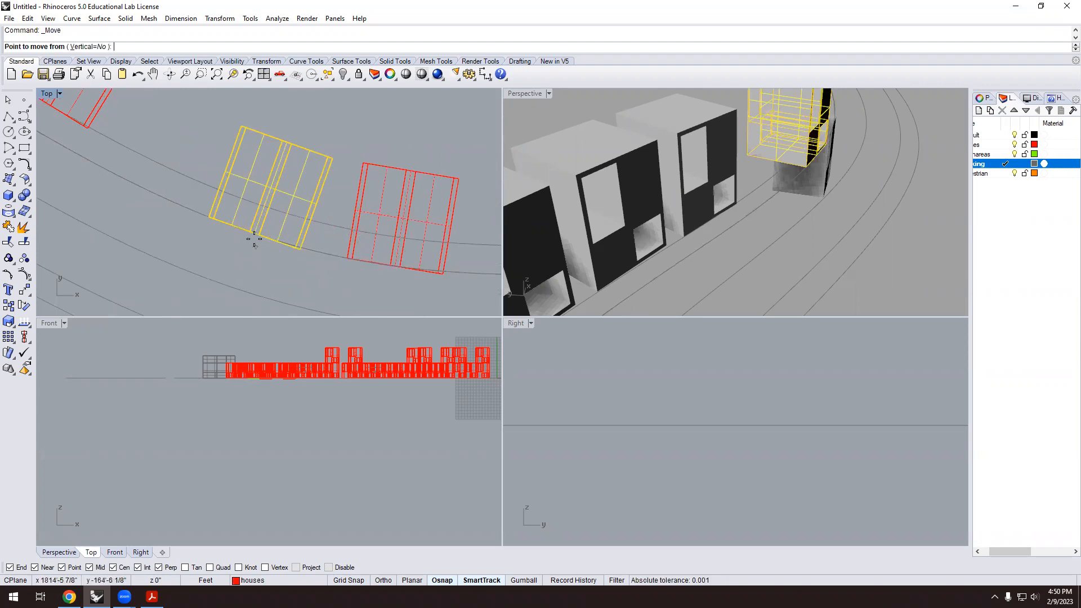
pyautogui.click(255, 234)
pyautogui.press('Escape')
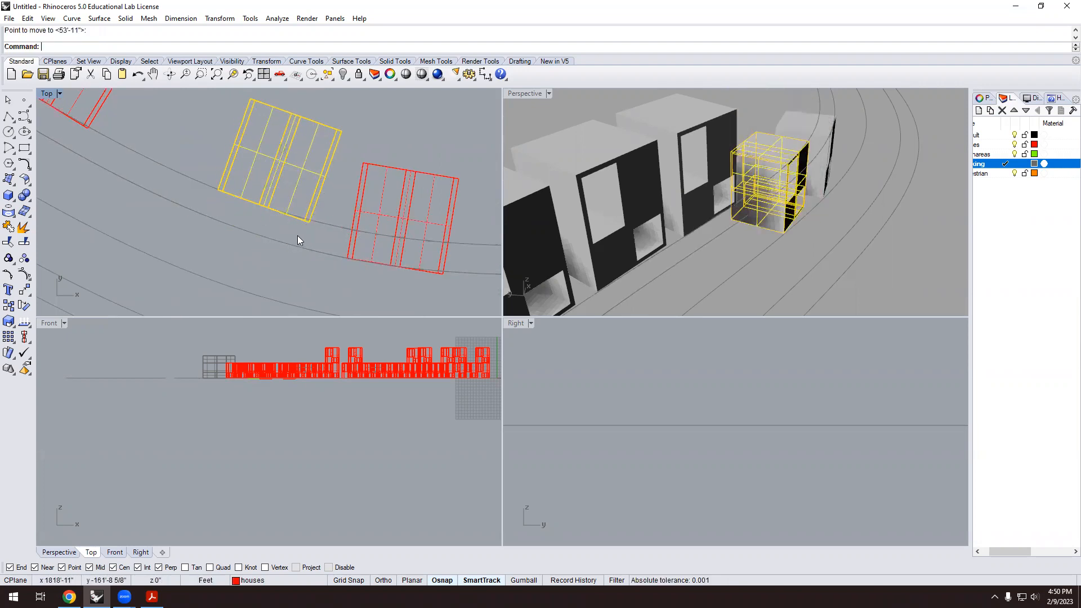
# Shift the right-hand end block slightly up and right from its corner.
pyautogui.click(386, 254)
pyautogui.write('m')
pyautogui.press('Return')
pyautogui.click(390, 265)
pyautogui.click(401, 238)
pyautogui.scroll(-5, 312, 253)
pyautogui.press('Escape')
pyautogui.scroll(-1, 327, 225)
pyautogui.scroll(-4, 330, 220)
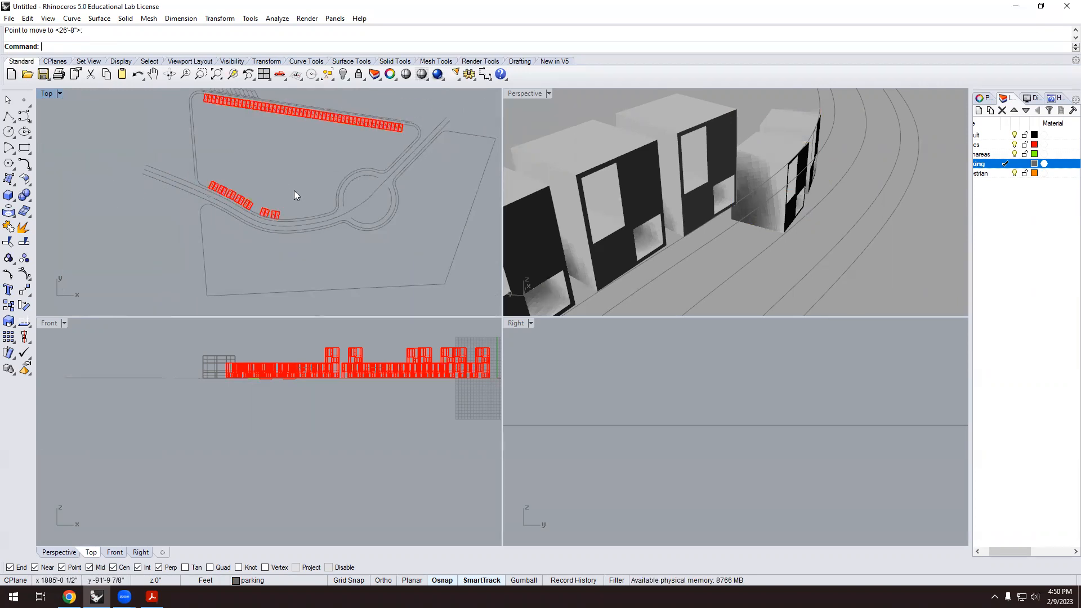
# Orbit to a near-horizon view of the rows and crossing-select the sunken house block.
pyautogui.scroll(-3, 294, 190)
pyautogui.scroll(-8, 675, 166)
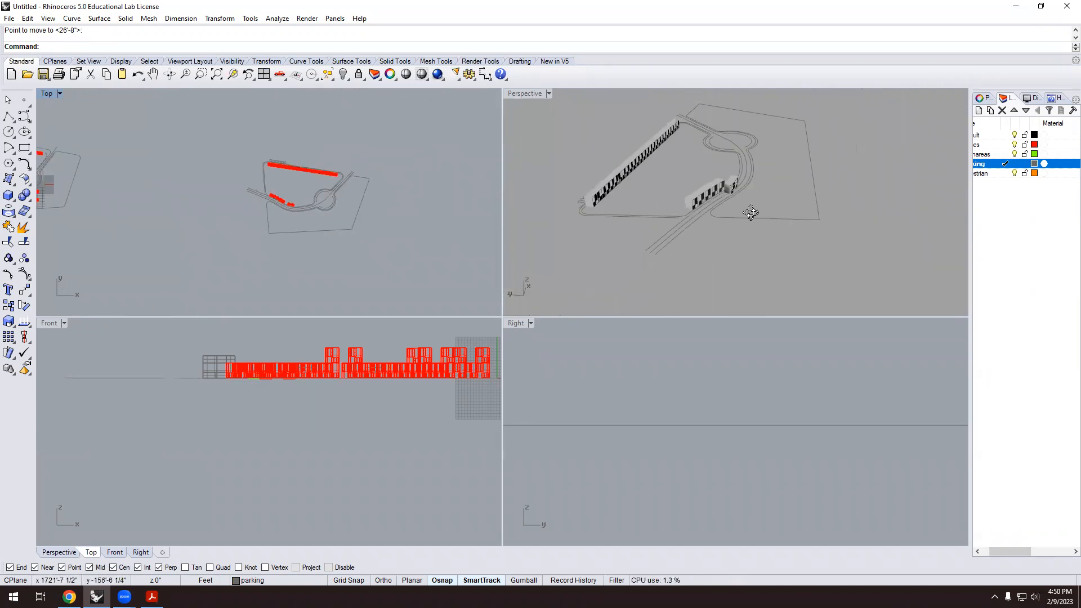
pyautogui.scroll(10, 751, 213)
pyautogui.scroll(-4, 712, 187)
pyautogui.moveTo(727, 204); pyautogui.dragTo(648, 160, button='right')
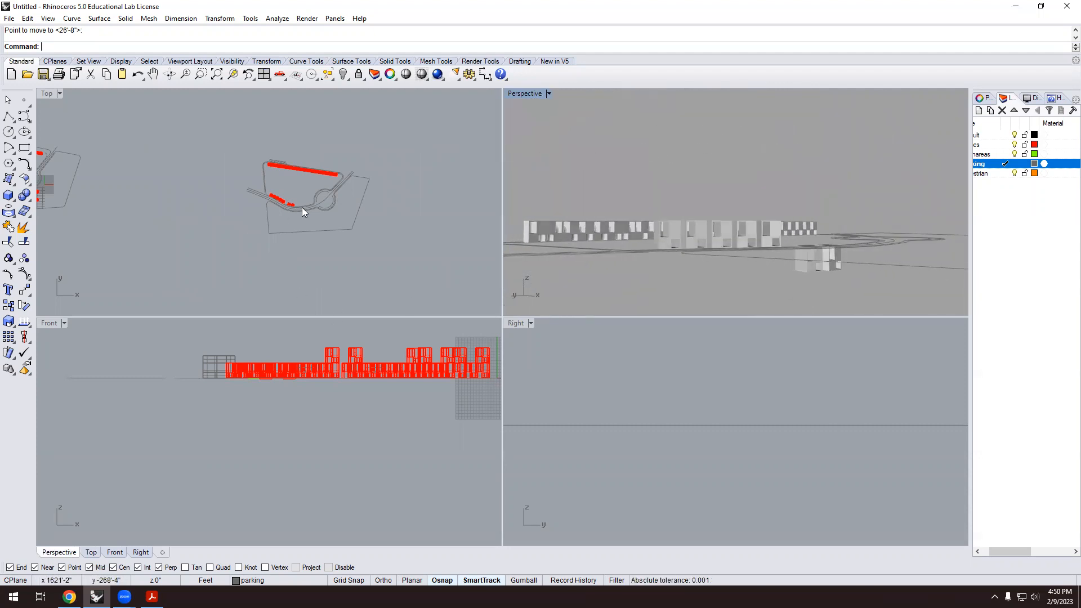
pyautogui.moveTo(885, 268); pyautogui.dragTo(611, 204, button='right')
pyautogui.moveTo(643, 235); pyautogui.dragTo(556, 195)
# Move the block up from its base corner to its former top corner.
pyautogui.write('m')
pyautogui.press('Return')
pyautogui.scroll(5, 603, 229)
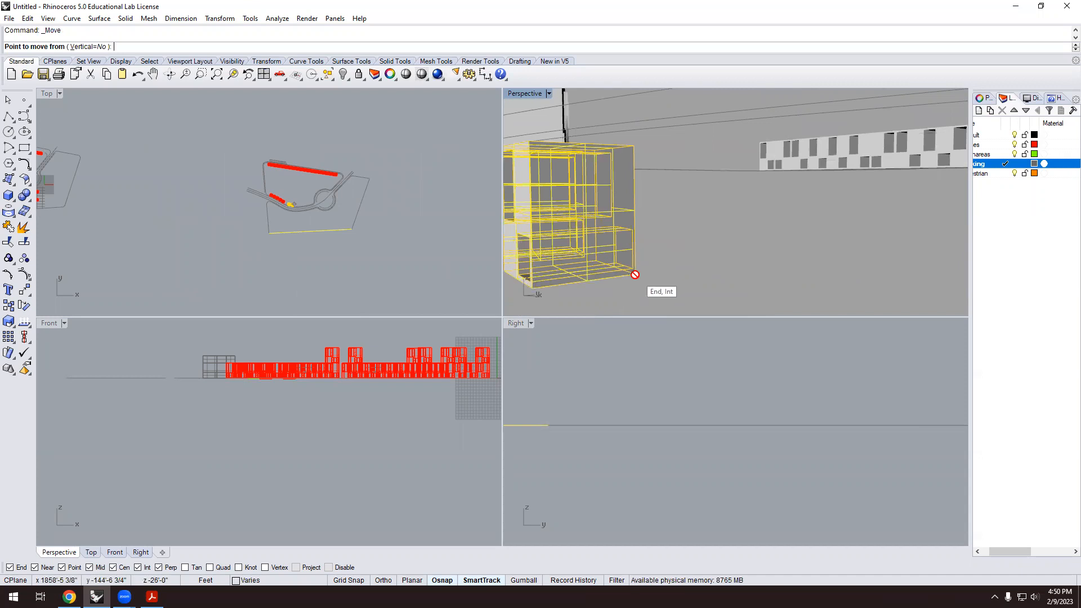
pyautogui.click(635, 275)
pyautogui.click(634, 146)
pyautogui.scroll(-12, 656, 218)
# Deselect the raised block and orbit out to see both building rows.
pyautogui.moveTo(634, 236); pyautogui.dragTo(709, 246, button='right')
pyautogui.press('Escape')
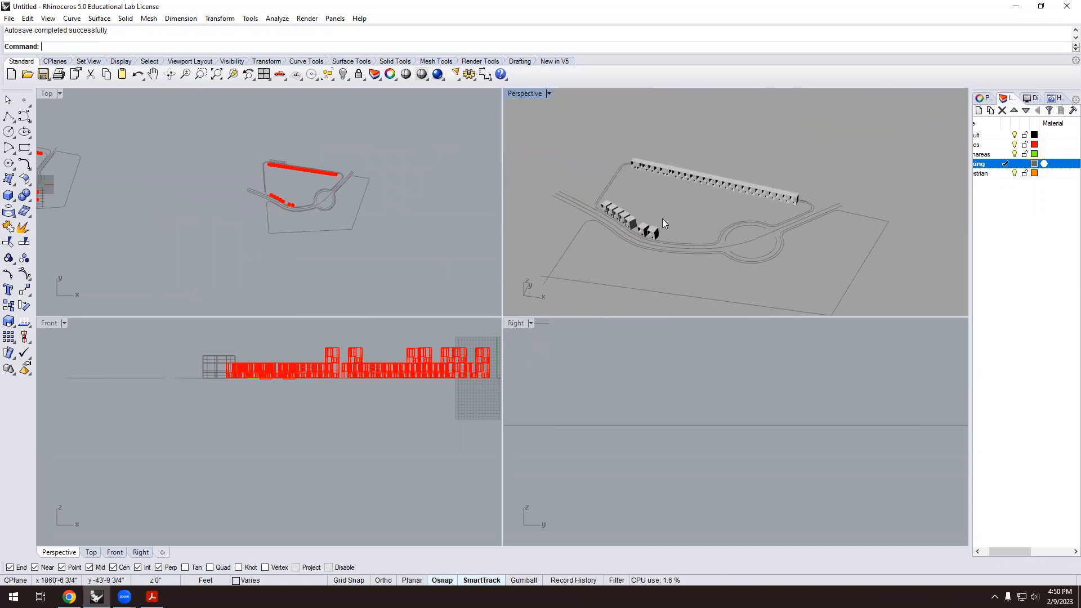
pyautogui.scroll(8, 602, 228)
pyautogui.moveTo(776, 266); pyautogui.dragTo(626, 218, button='right')
# Orbit to a flatter side view to confirm the curved-row blocks are now level.
pyautogui.scroll(5, 642, 212)
pyautogui.scroll(-5, 619, 197)
pyautogui.scroll(5, 646, 187)
pyautogui.scroll(-5, 653, 214)
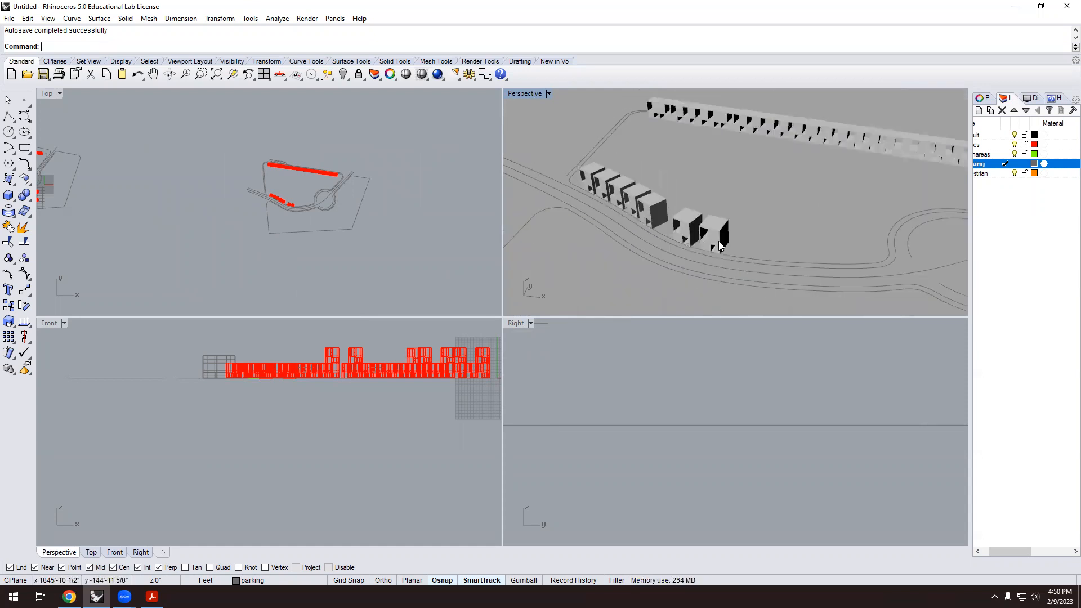
pyautogui.scroll(5, 719, 245)
pyautogui.scroll(-5, 721, 248)
pyautogui.moveTo(699, 226); pyautogui.dragTo(665, 252, button='right')
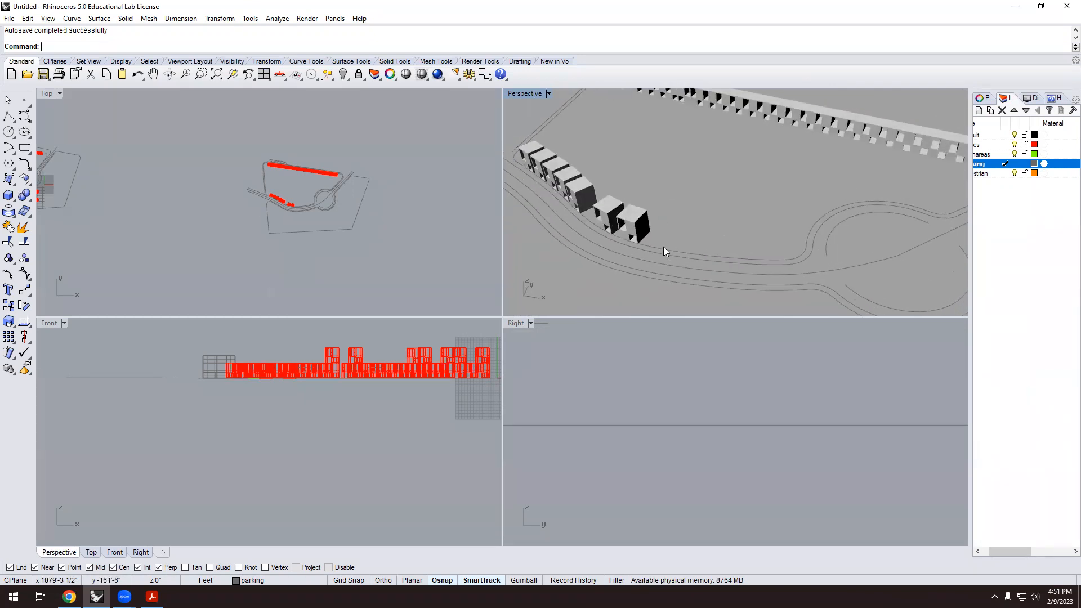
pyautogui.scroll(-4, 749, 240)
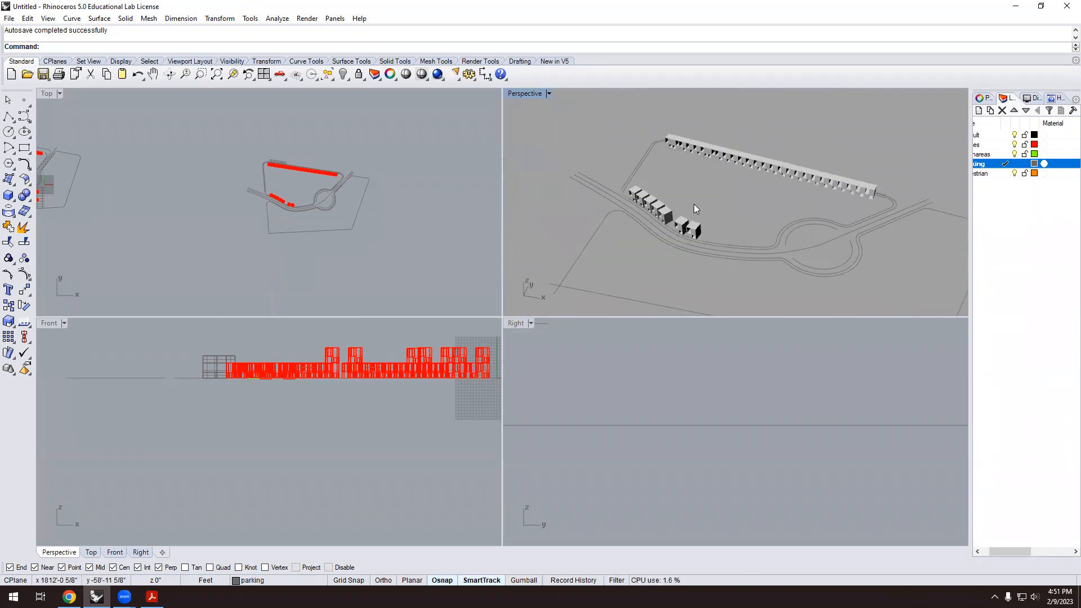
pyautogui.scroll(8, 310, 188)
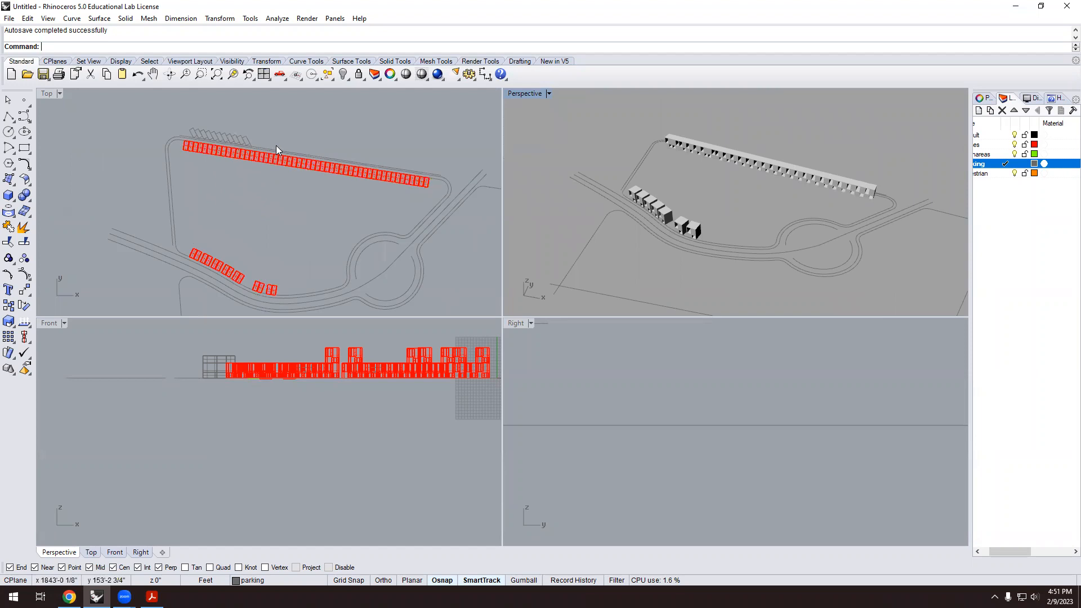
pyautogui.moveTo(854, 195); pyautogui.dragTo(672, 236, button='right')
pyautogui.scroll(10, 653, 202)
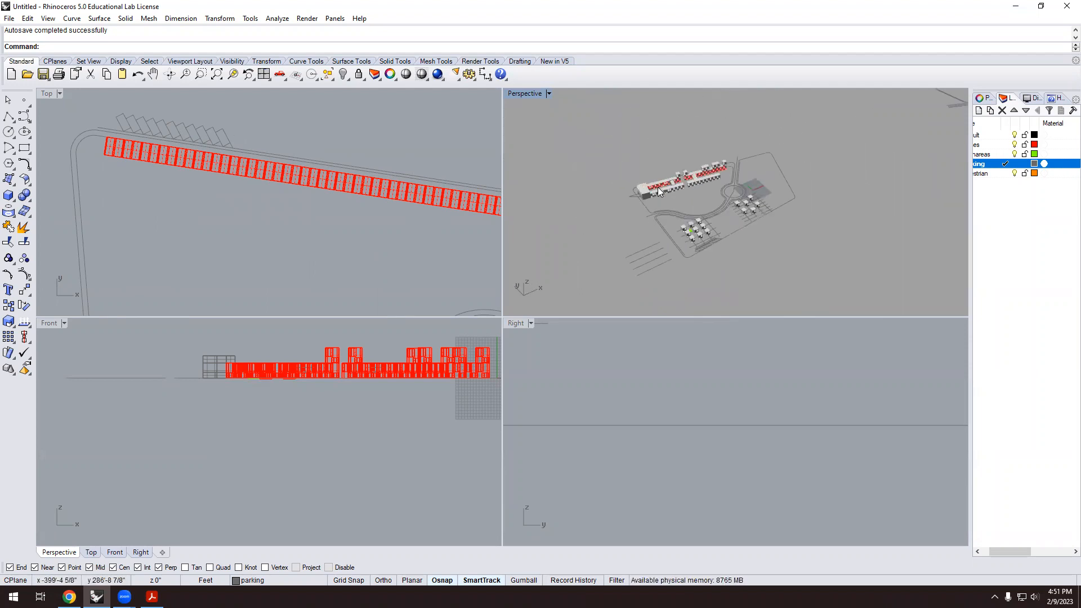
pyautogui.moveTo(667, 182); pyautogui.dragTo(747, 222, button='right')
pyautogui.scroll(5, 719, 212)
pyautogui.moveTo(730, 179); pyautogui.dragTo(747, 161, button='right')
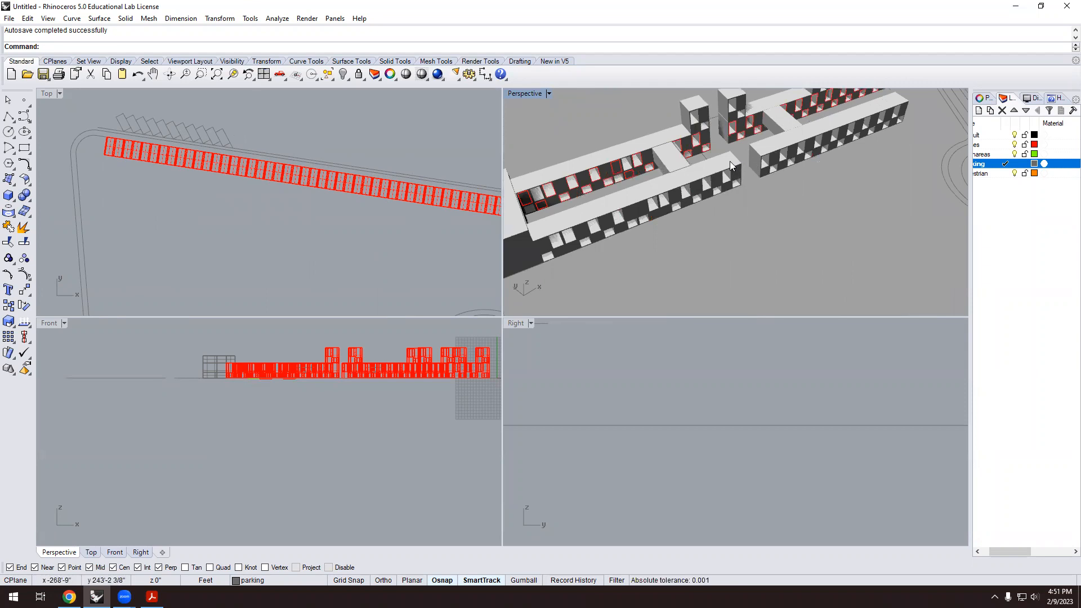
pyautogui.scroll(-4, 731, 161)
pyautogui.scroll(8, 697, 167)
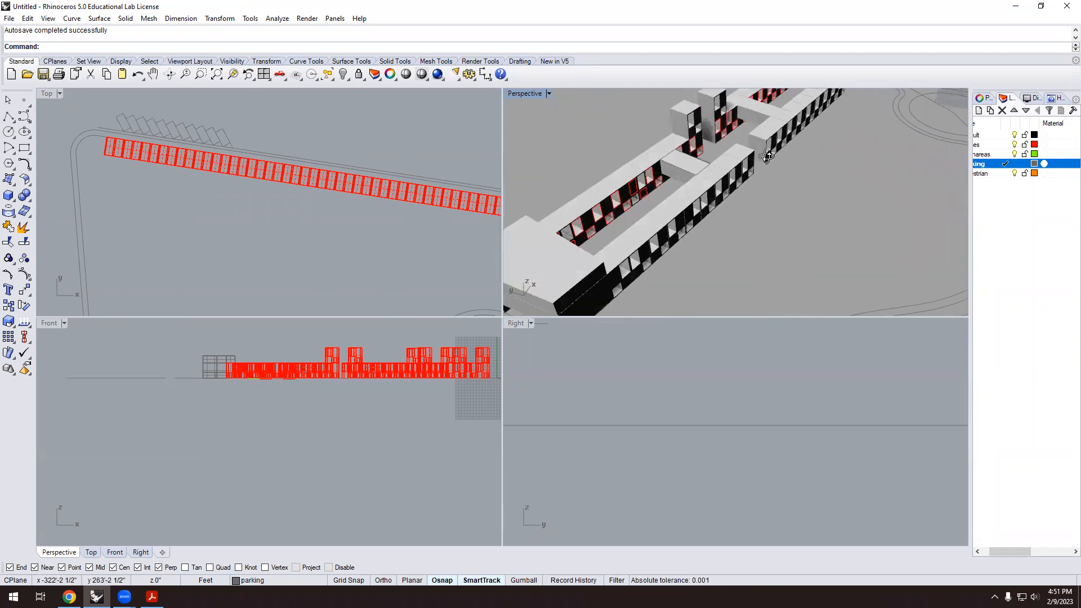
pyautogui.scroll(-6, 676, 172)
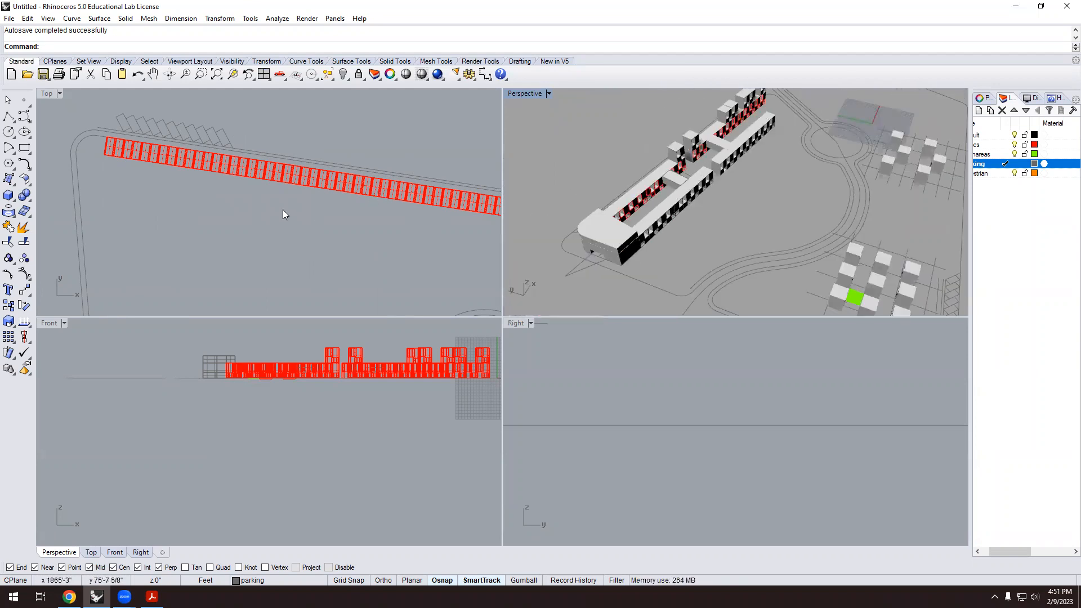
pyautogui.scroll(-4, 283, 211)
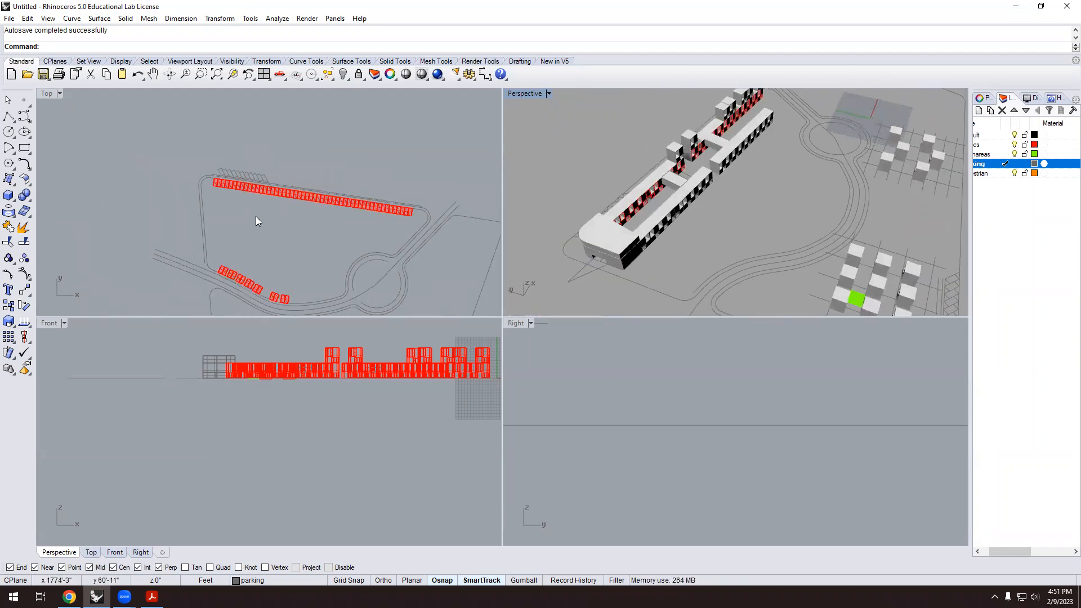
pyautogui.scroll(3, 187, 176)
pyautogui.scroll(2, 185, 172)
pyautogui.click(191, 168)
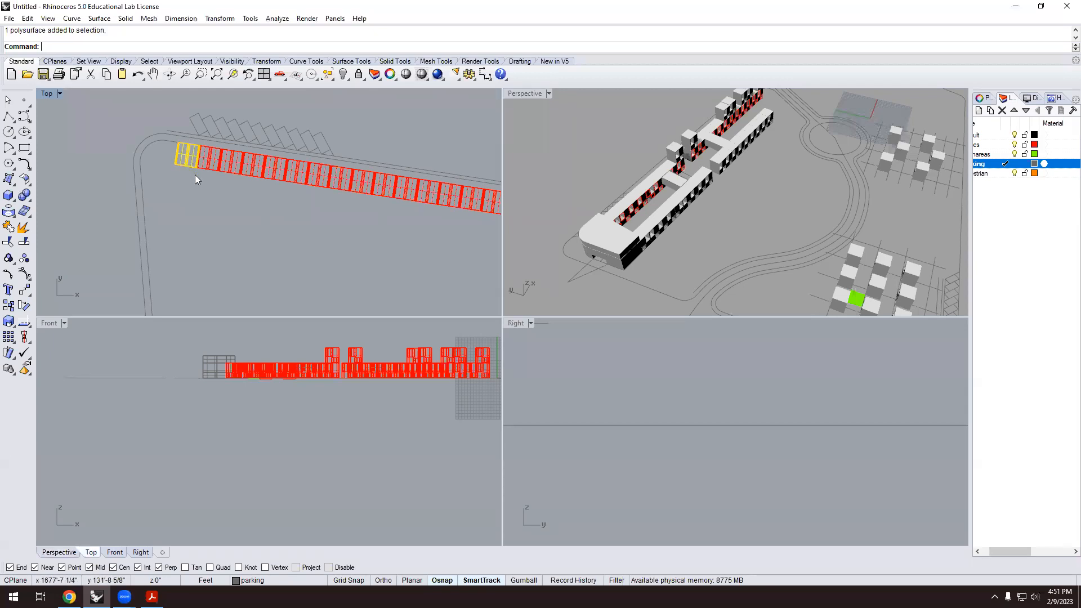
pyautogui.click(200, 209)
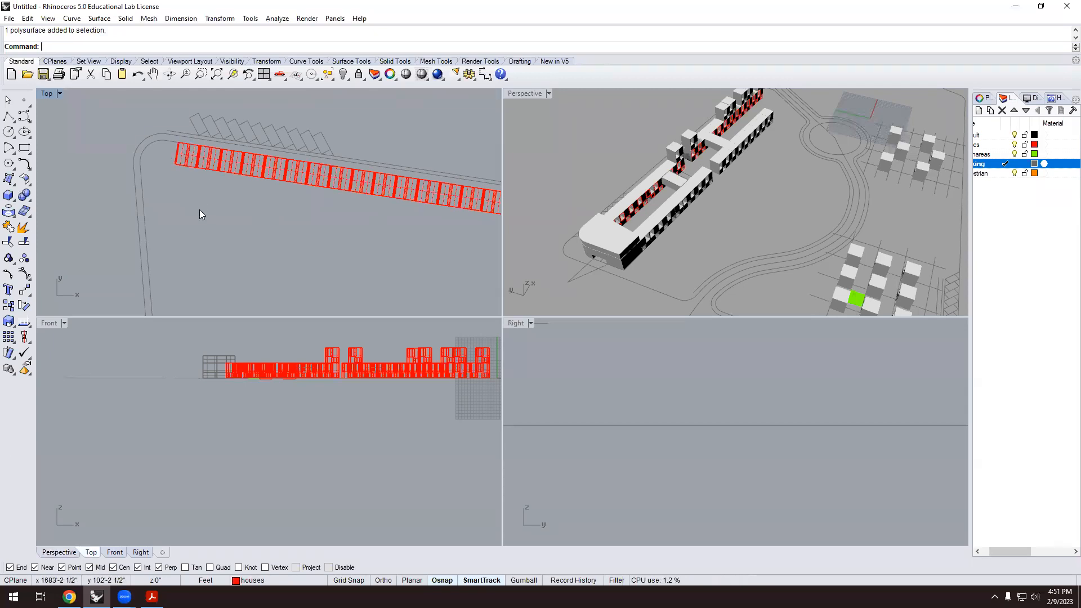
pyautogui.scroll(-2, 201, 214)
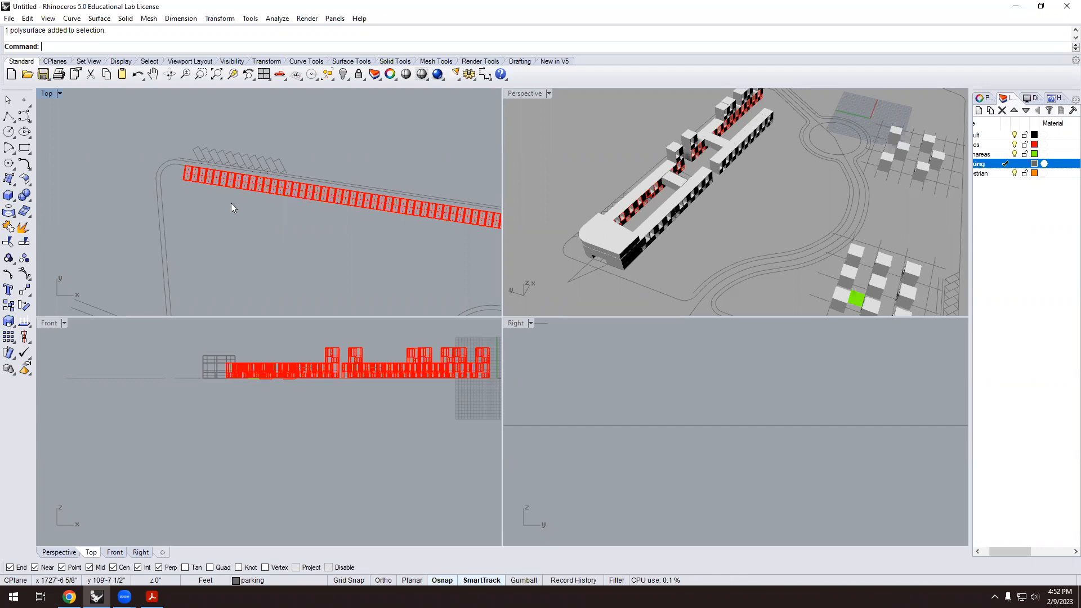
pyautogui.scroll(-6, 260, 182)
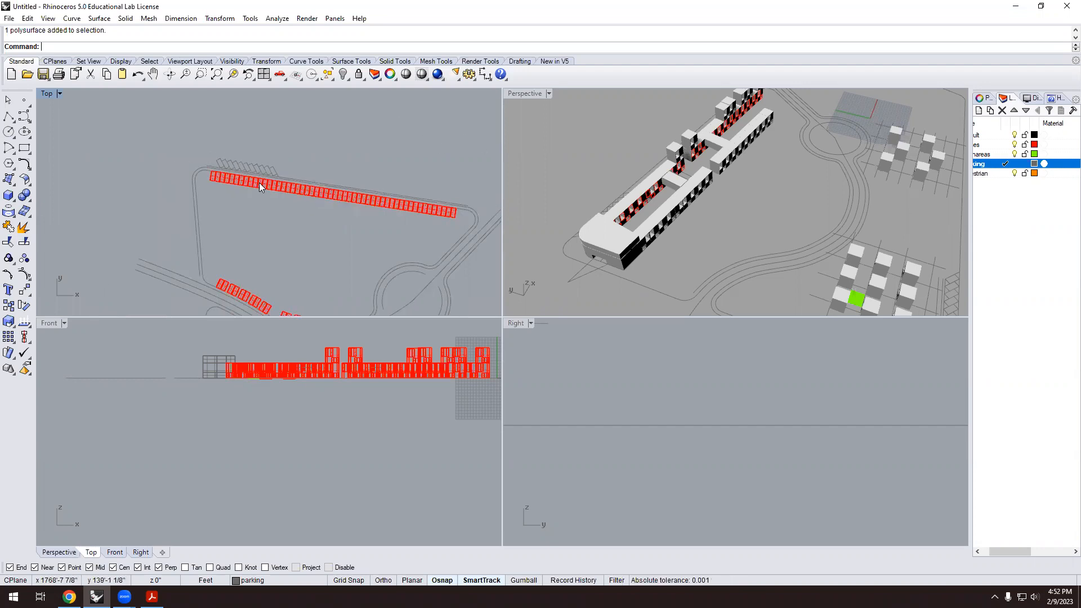
pyautogui.scroll(2, 309, 222)
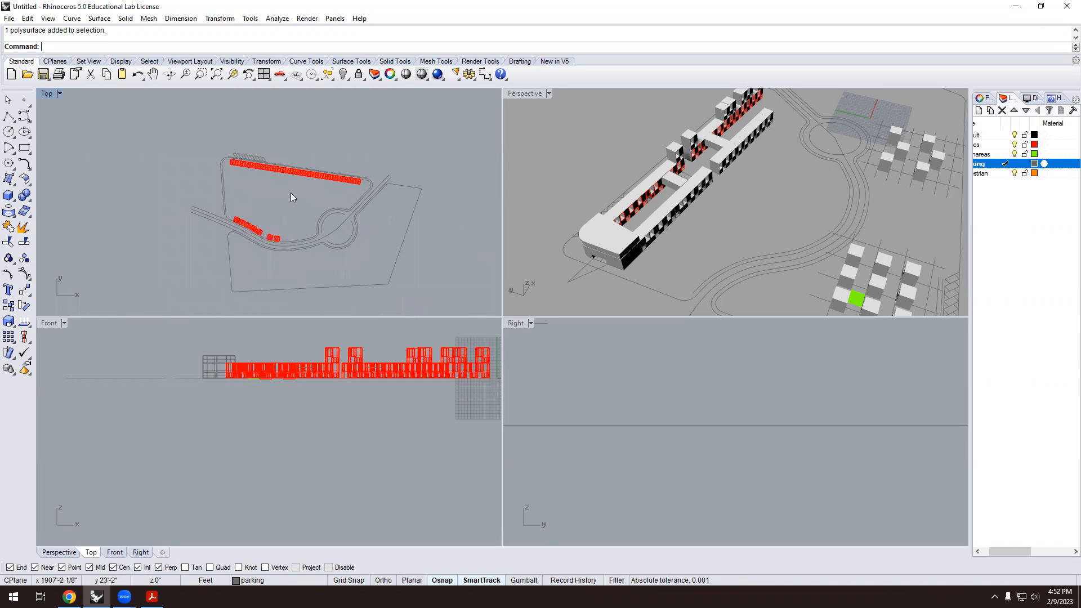
pyautogui.scroll(2, 293, 192)
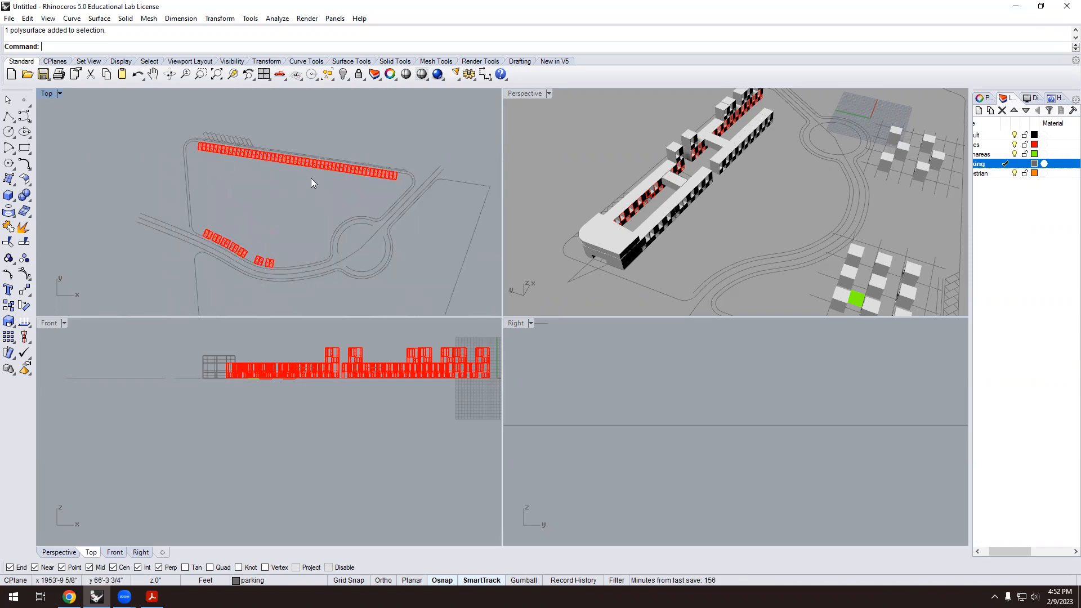
pyautogui.scroll(-1, 311, 178)
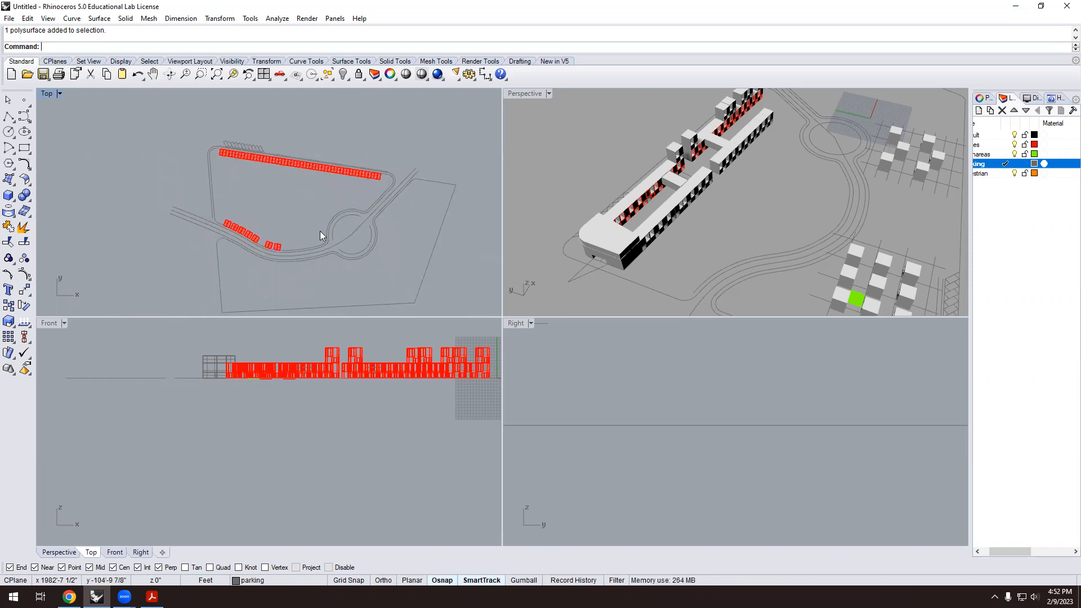
pyautogui.scroll(-2, 318, 242)
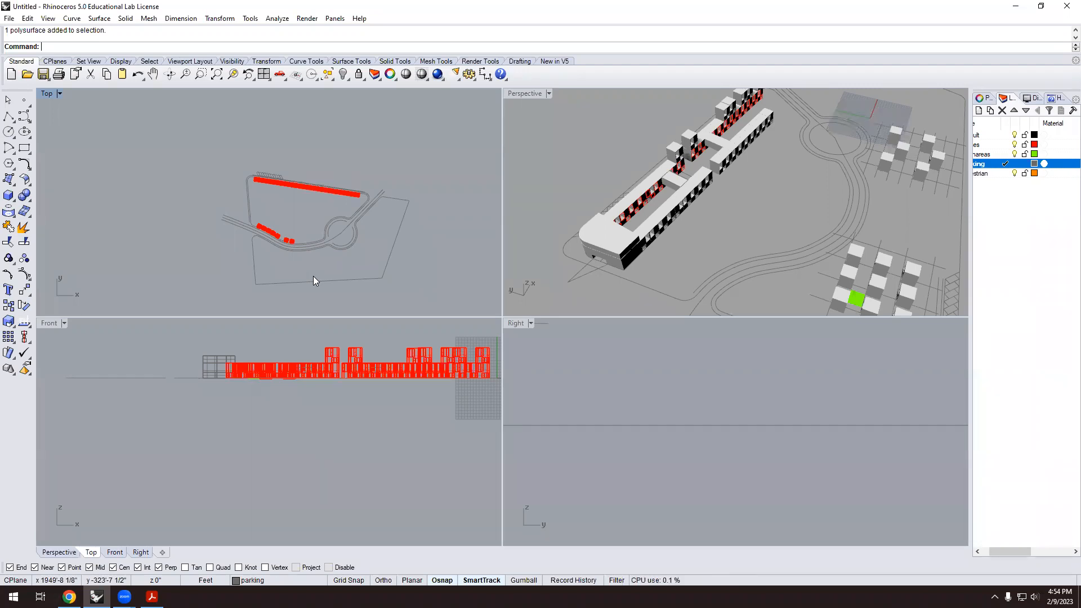
# Orbit above the building rows and check the row's leftmost unit.
pyautogui.scroll(-2, 313, 276)
pyautogui.scroll(-4, 746, 219)
pyautogui.scroll(8, 719, 153)
pyautogui.scroll(-3, 715, 174)
pyautogui.scroll(3, 721, 183)
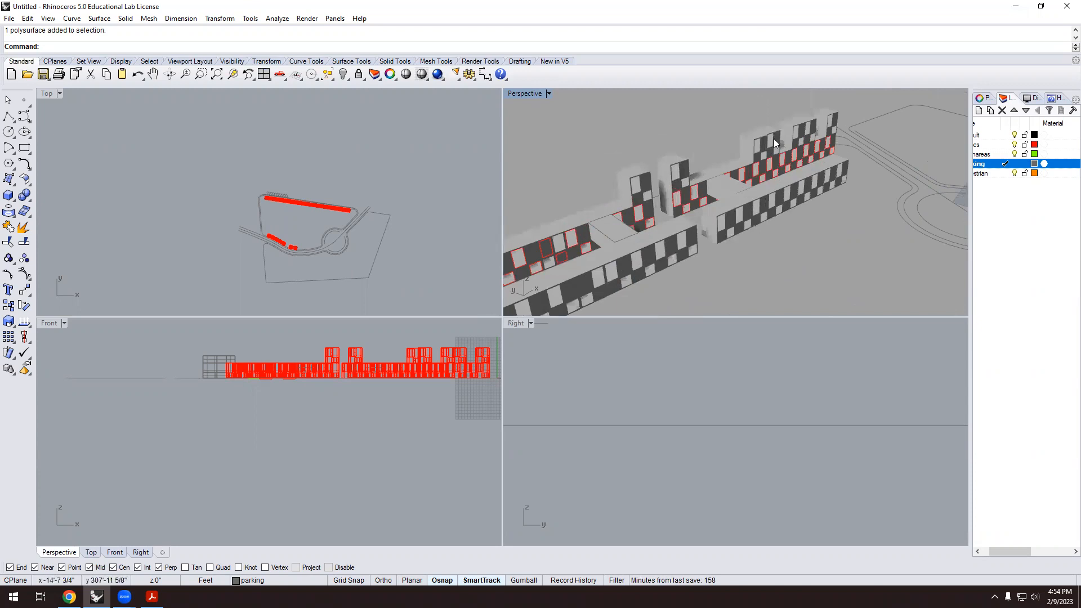
pyautogui.scroll(3, 774, 138)
pyautogui.moveTo(772, 210); pyautogui.dragTo(821, 213, button='right')
pyautogui.moveTo(788, 168); pyautogui.dragTo(777, 175, button='right')
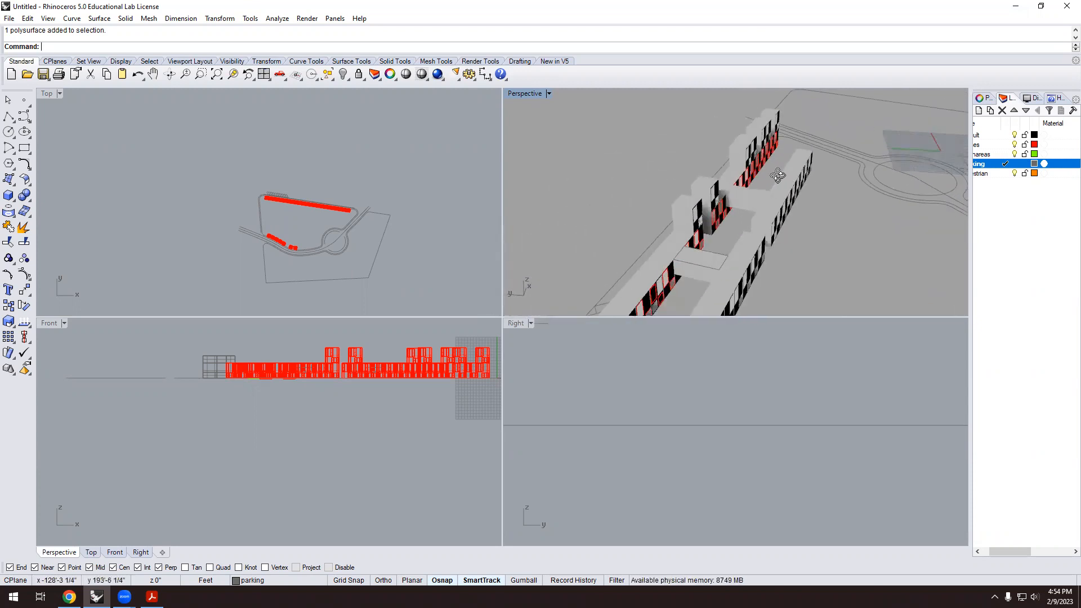
pyautogui.scroll(-5, 778, 175)
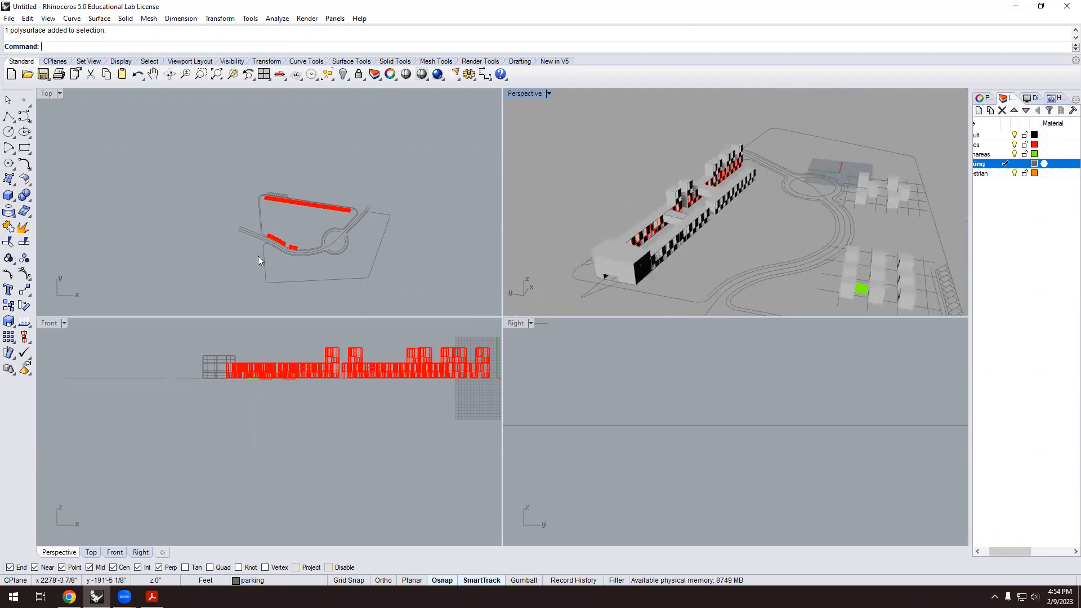
pyautogui.scroll(5, 324, 211)
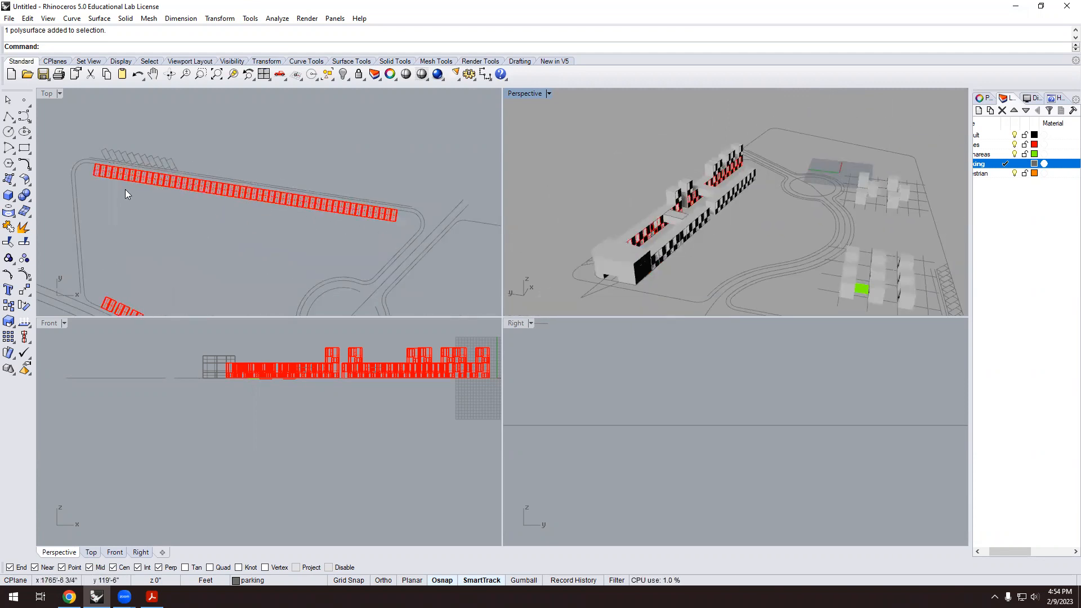
pyautogui.click(97, 171)
pyautogui.click(151, 208)
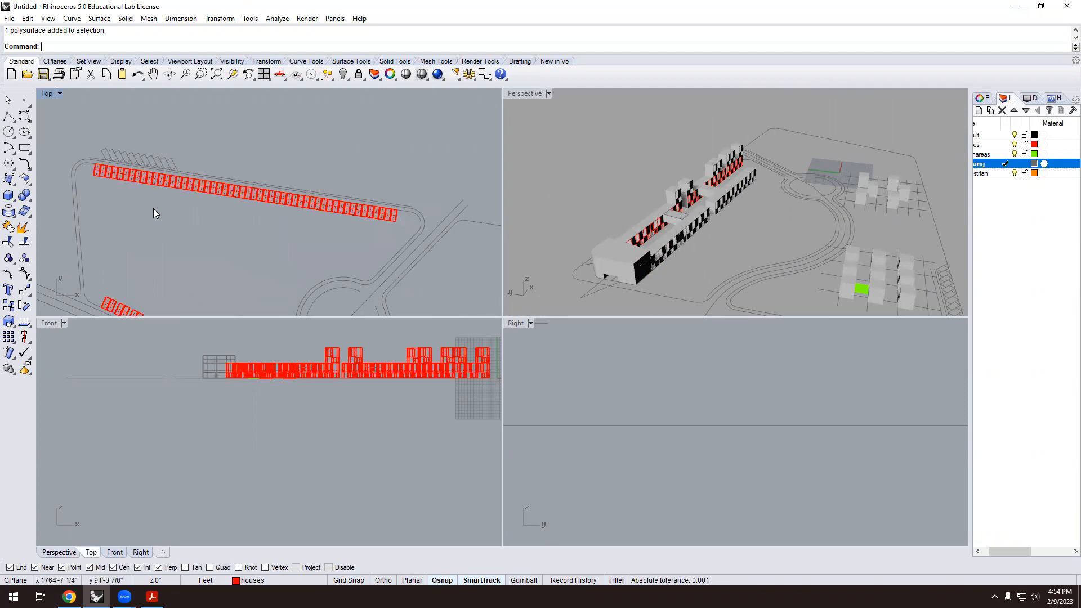
pyautogui.scroll(4, 237, 230)
pyautogui.scroll(-2, 247, 229)
pyautogui.scroll(2, 452, 223)
pyautogui.scroll(2, 452, 223)
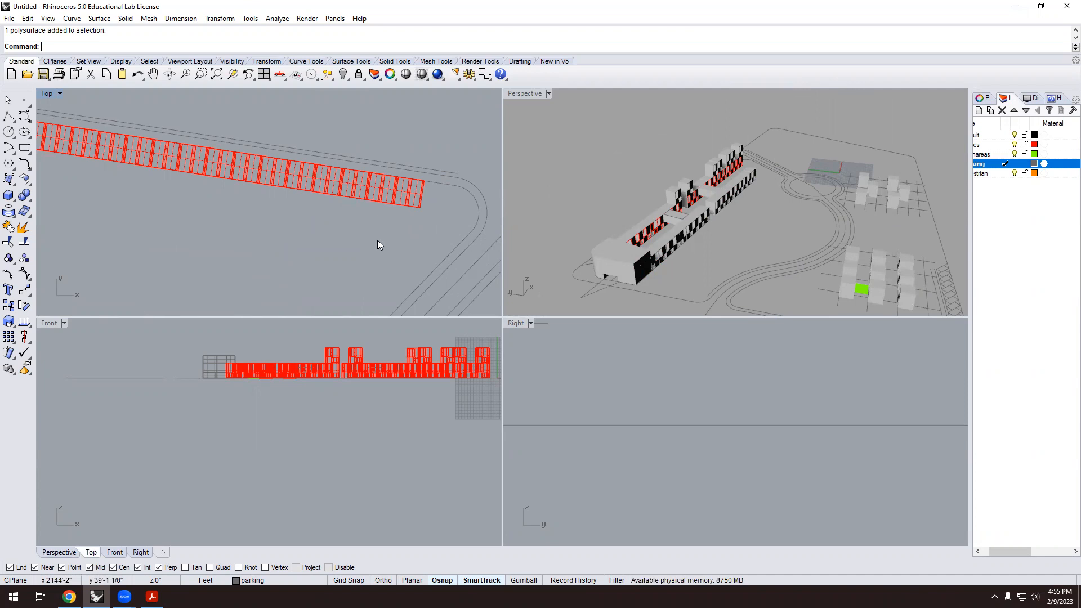
# Start a line near the row, then cancel it unfinished.
pyautogui.write('line')
pyautogui.press('Return')
pyautogui.click(344, 254)
pyautogui.scroll(1, 353, 220)
pyautogui.scroll(1, 353, 220)
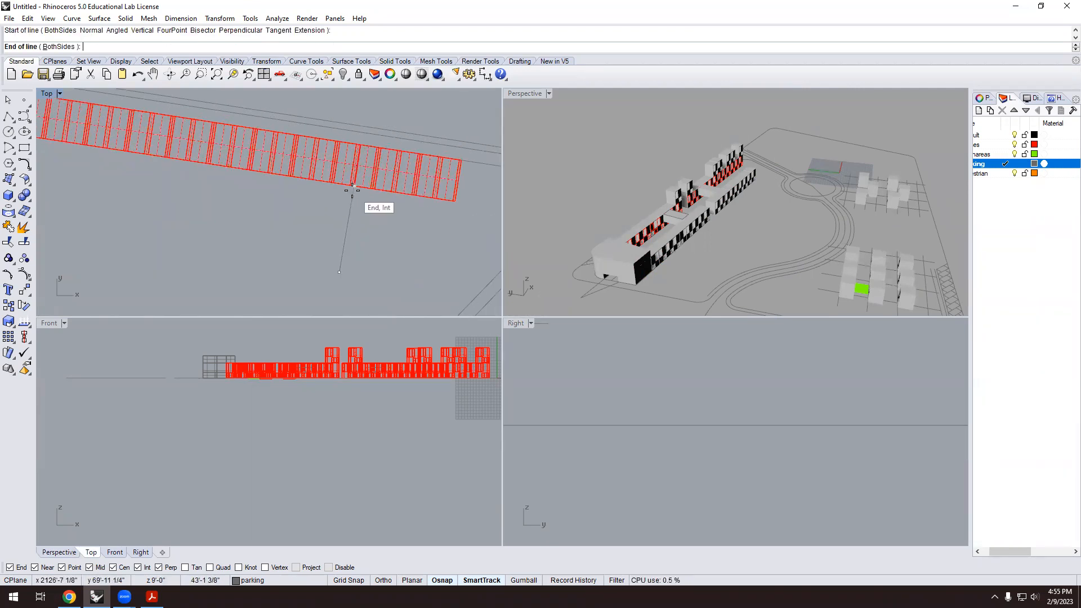
pyautogui.scroll(2, 351, 191)
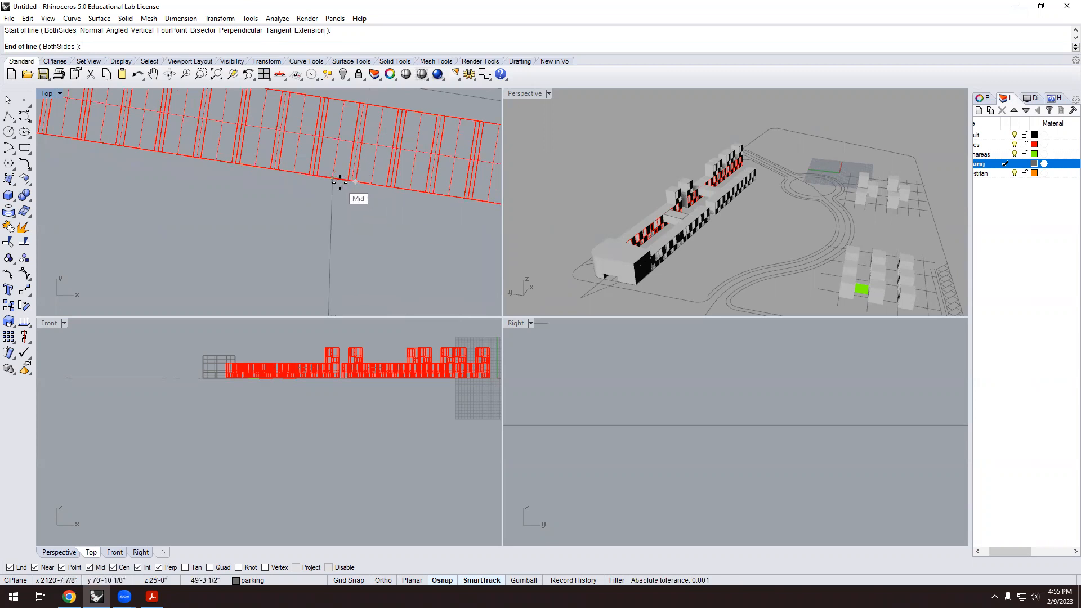
pyautogui.press('Escape')
pyautogui.scroll(-6, 332, 199)
pyautogui.scroll(8, 448, 219)
pyautogui.scroll(-4, 417, 225)
# Draw a short line perpendicular to the row from its end.
pyautogui.write('l')
pyautogui.press('Return')
pyautogui.click(426, 224)
pyautogui.click(434, 176)
pyautogui.scroll(-3, 393, 188)
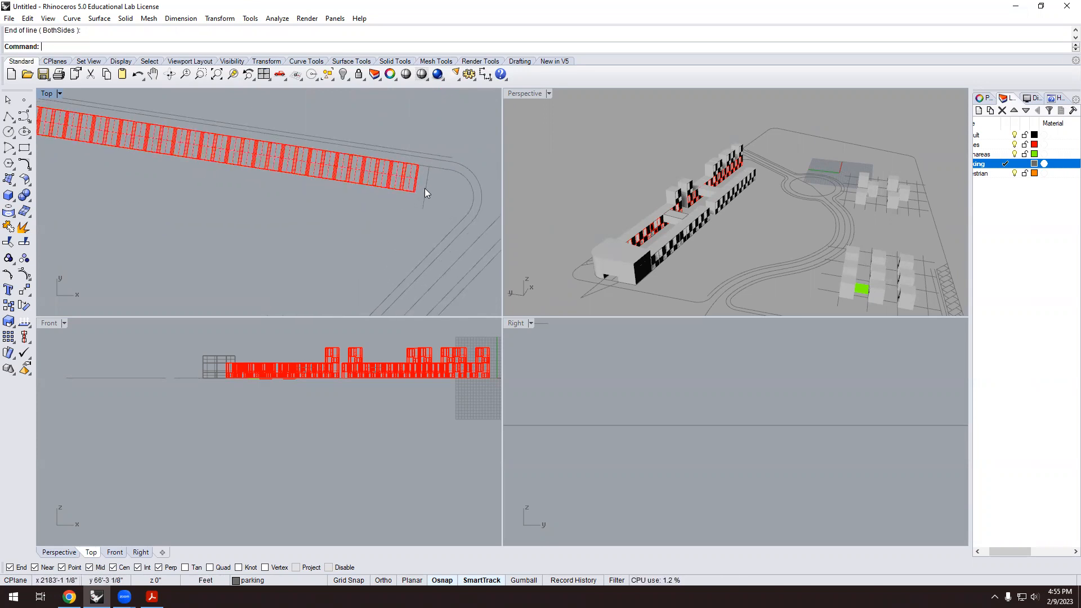
# Draw a 60-foot line from the row's corner.
pyautogui.write('line')
pyautogui.press('Return')
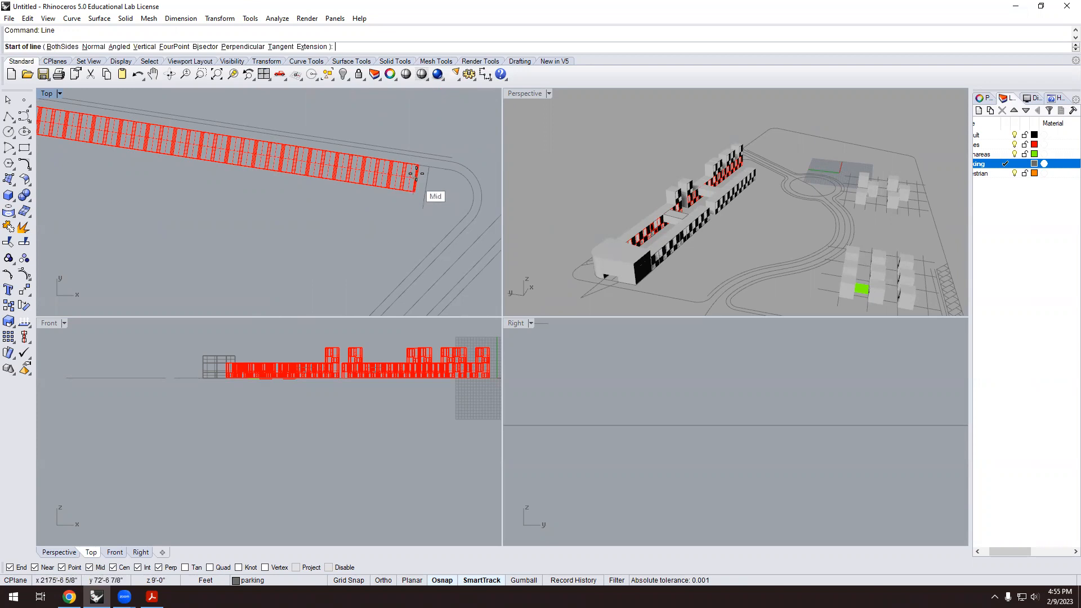
pyautogui.click(428, 167)
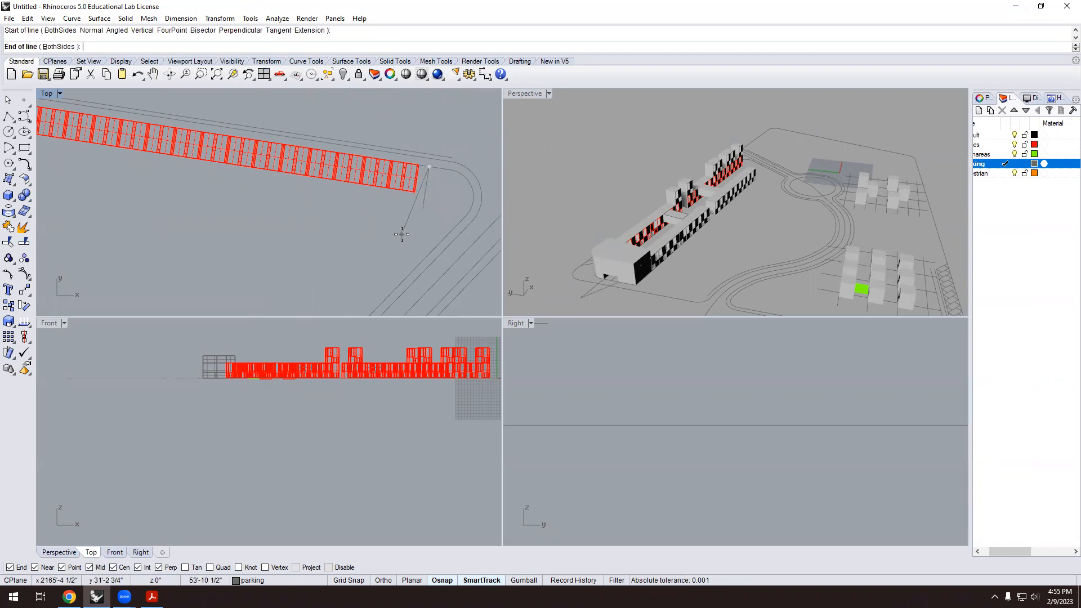
pyautogui.write('60')
pyautogui.press('Return')
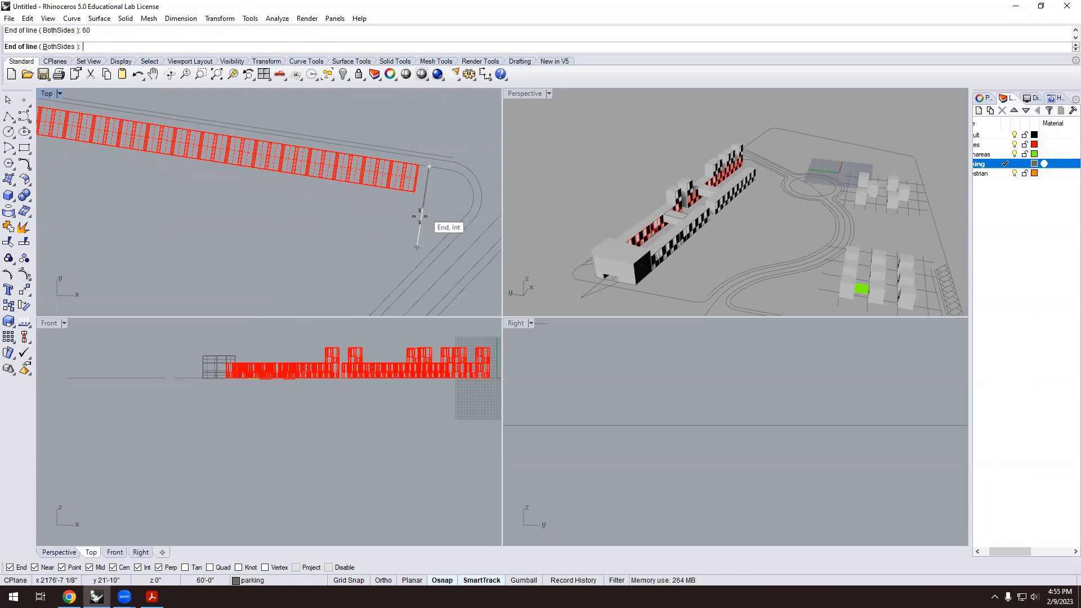
pyautogui.click(397, 245)
pyautogui.scroll(-1, 379, 250)
pyautogui.scroll(-2, 416, 225)
pyautogui.scroll(1, 430, 205)
pyautogui.scroll(2, 453, 201)
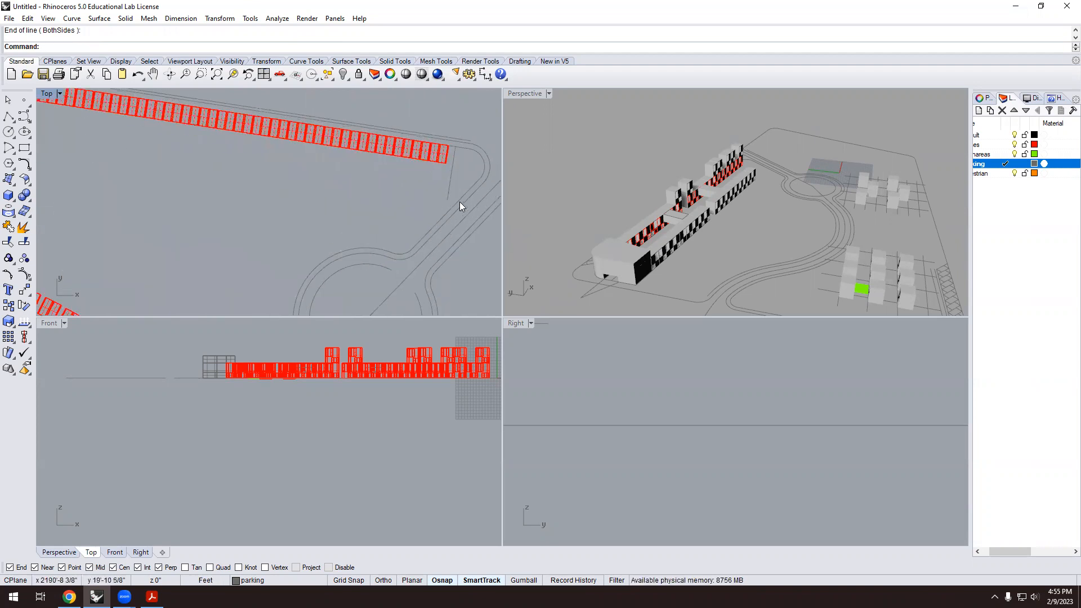
# Draw a cross line and move it to the 60-foot offset point as a parallel guide.
pyautogui.write('line')
pyautogui.press('Return')
pyautogui.click(307, 165)
pyautogui.click(445, 188)
pyautogui.click(413, 183)
pyautogui.write('m')
pyautogui.press('Return')
pyautogui.click(445, 188)
pyautogui.click(440, 197)
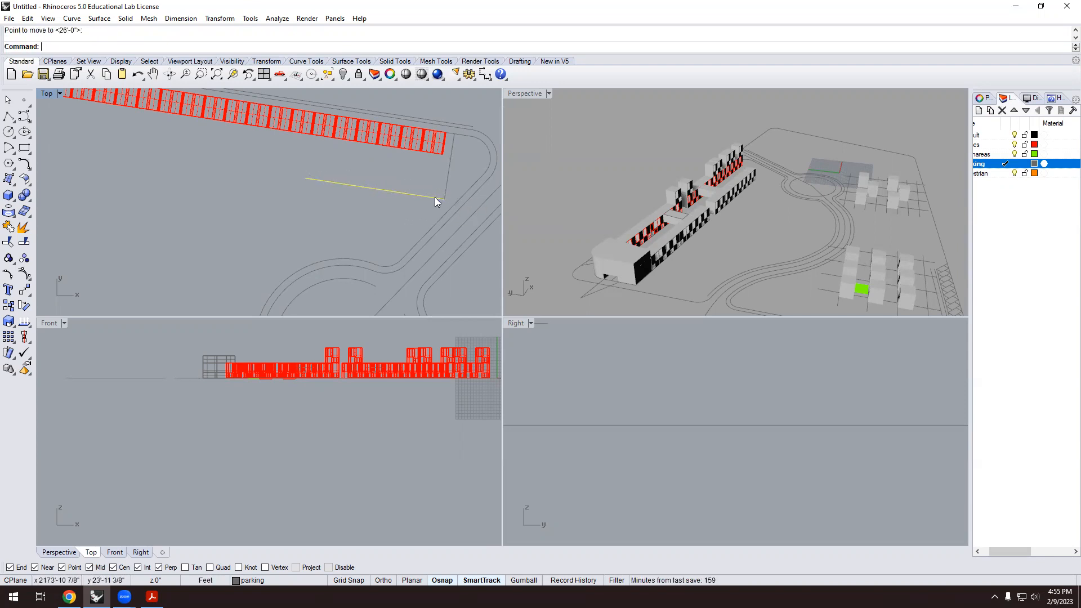
# Select the right-hand house blocks of the row, resolving overlapping objects.
pyautogui.click(421, 154)
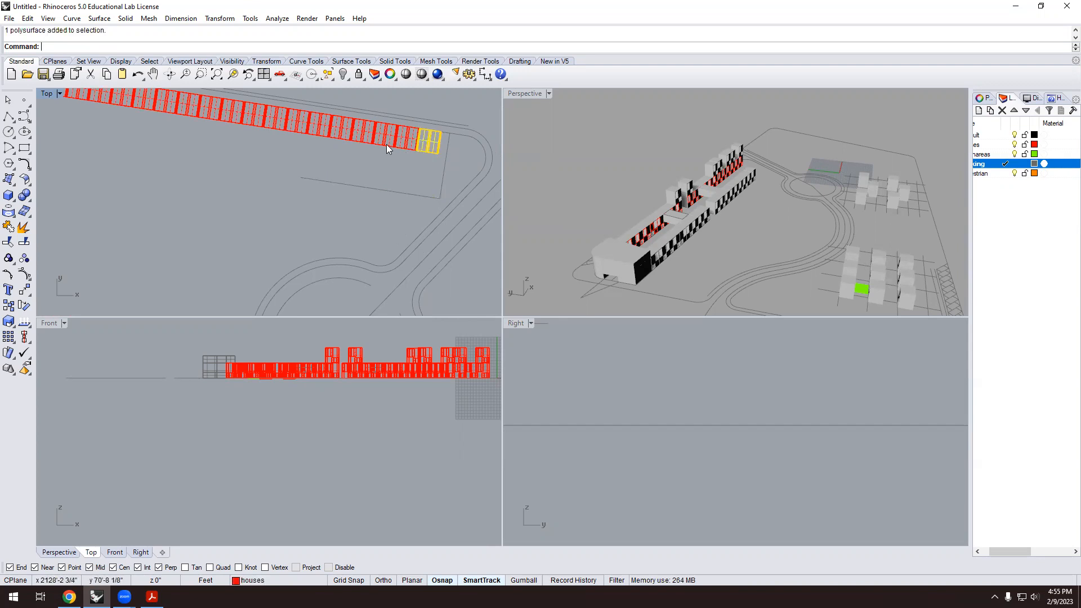
pyautogui.click(412, 150)
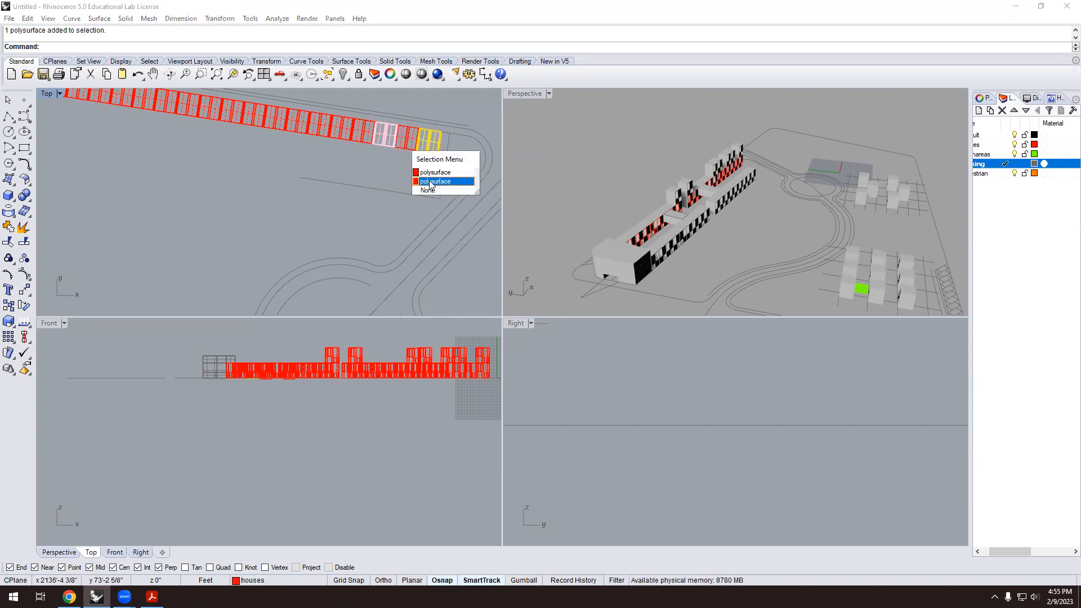
pyautogui.click(429, 182)
pyautogui.keyDown('shift'); pyautogui.click(364, 139); pyautogui.keyUp('shift')
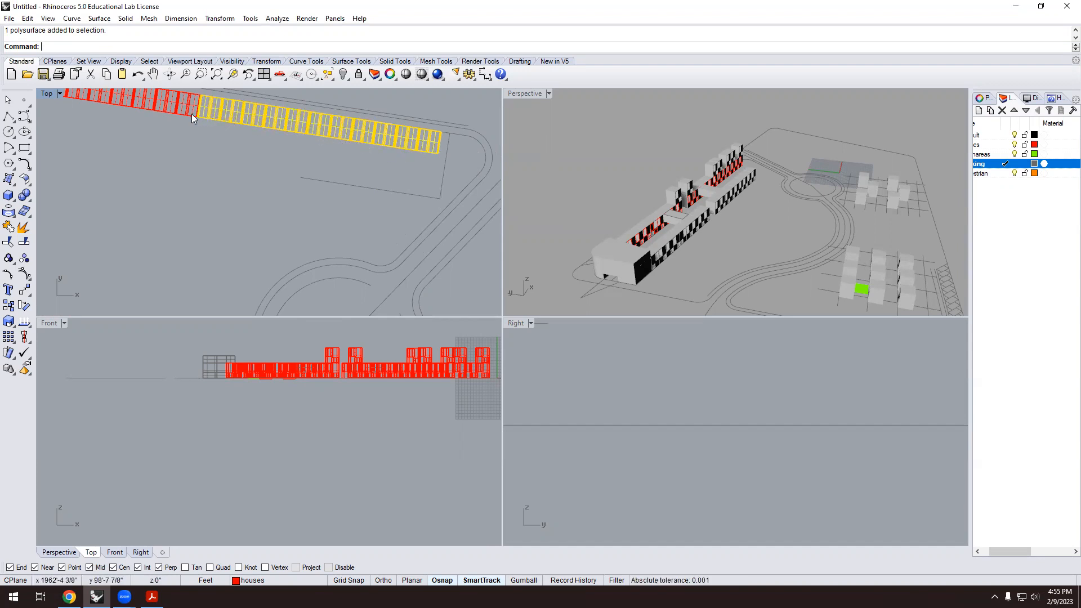
pyautogui.keyDown('shift'); pyautogui.click(178, 108); pyautogui.keyUp('shift')
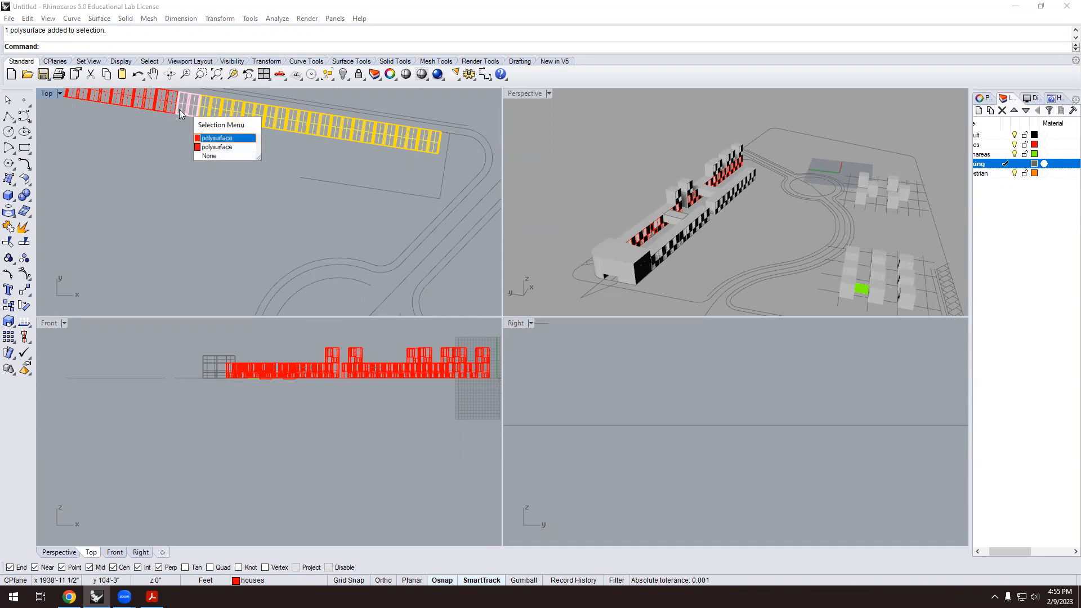
pyautogui.click(218, 147)
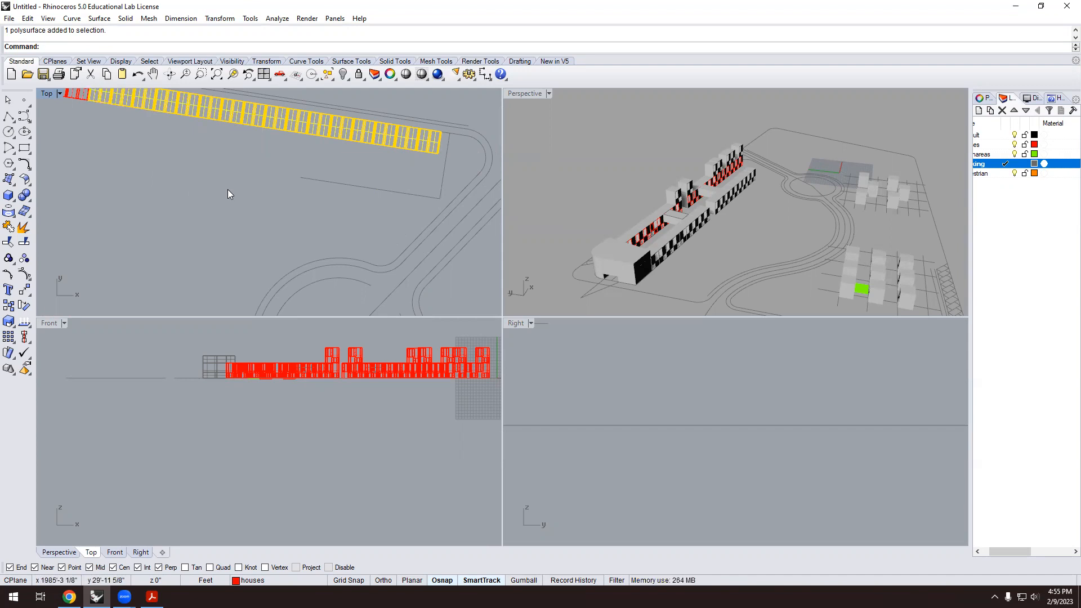
pyautogui.scroll(-2, 227, 190)
# Copy the selected blocks from the row's end onto the guide line below.
pyautogui.write('Cop')
pyautogui.press('Return')
pyautogui.scroll(4, 363, 167)
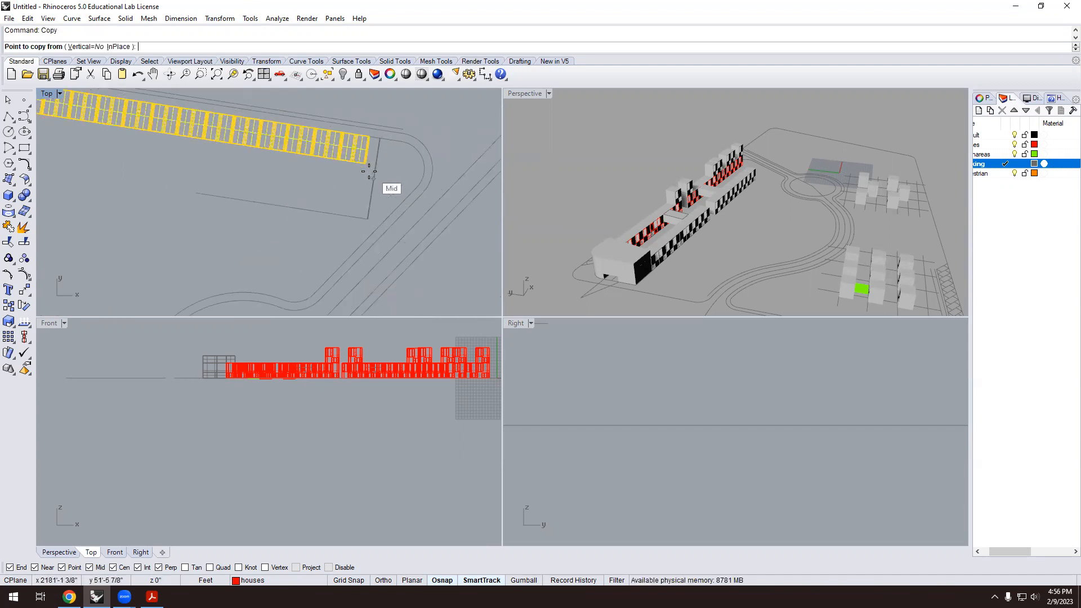
pyautogui.click(364, 161)
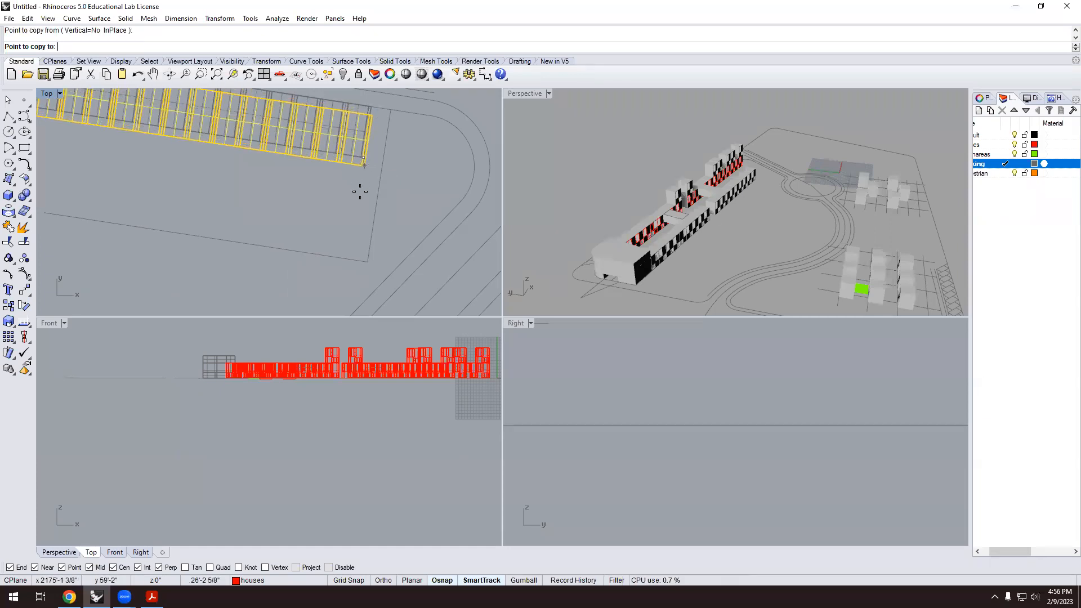
pyautogui.click(346, 255)
pyautogui.scroll(-5, 349, 251)
pyautogui.press('Escape')
pyautogui.scroll(-5, 282, 209)
# Pan and orbit the perspective to frame both site models from a lower angle.
pyautogui.scroll(-4, 619, 205)
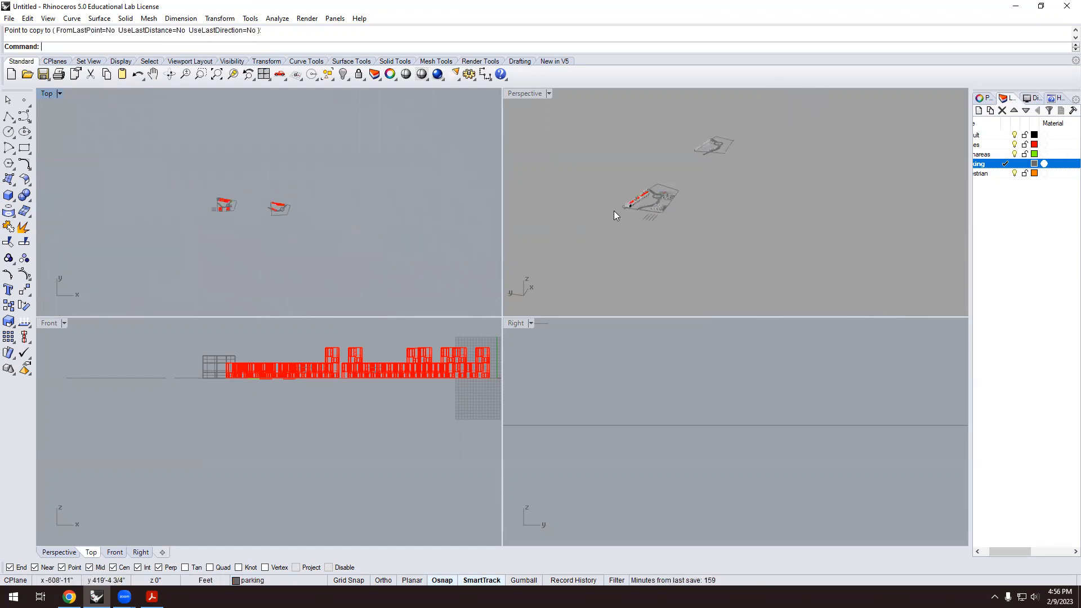
pyautogui.scroll(5, 772, 180)
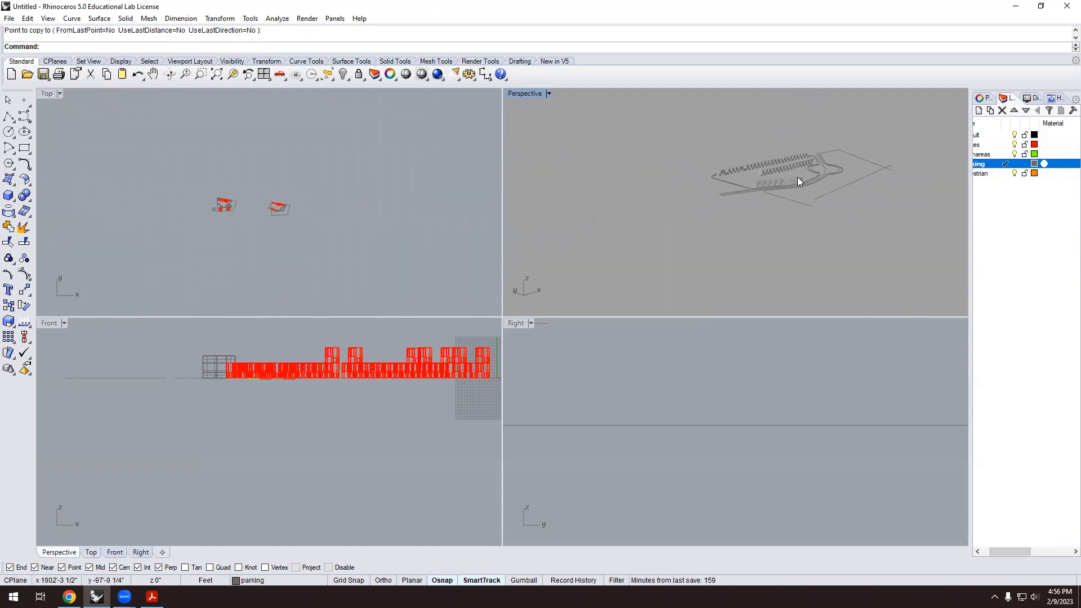
pyautogui.keyDown('shift'); pyautogui.moveTo(785, 169); pyautogui.dragTo(648, 169, button='right'); pyautogui.keyUp('shift')
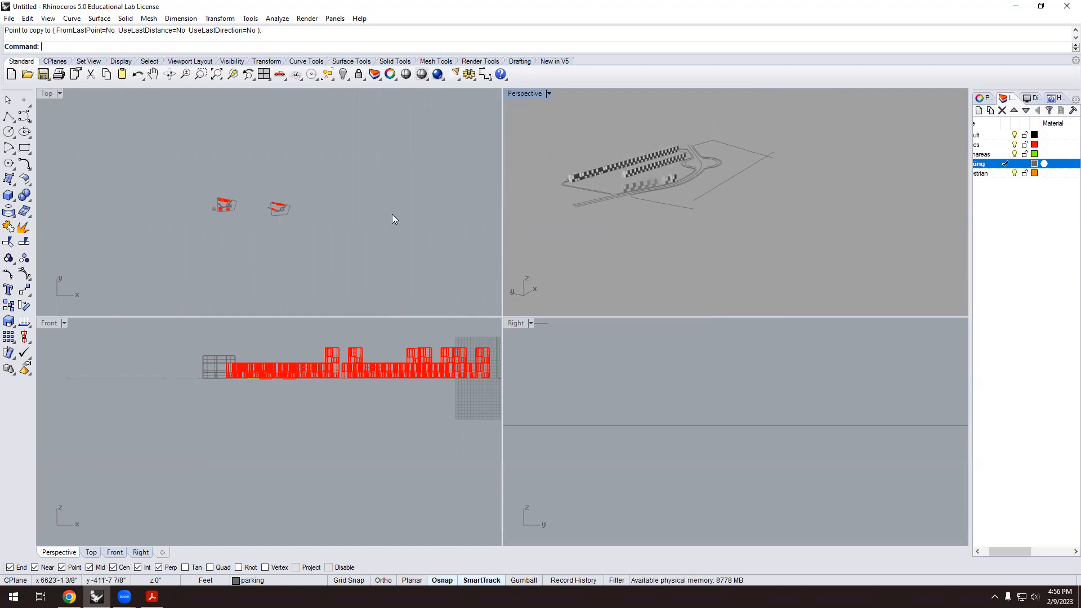
pyautogui.click(617, 196)
pyautogui.scroll(-2, 786, 195)
pyautogui.scroll(-5, 790, 198)
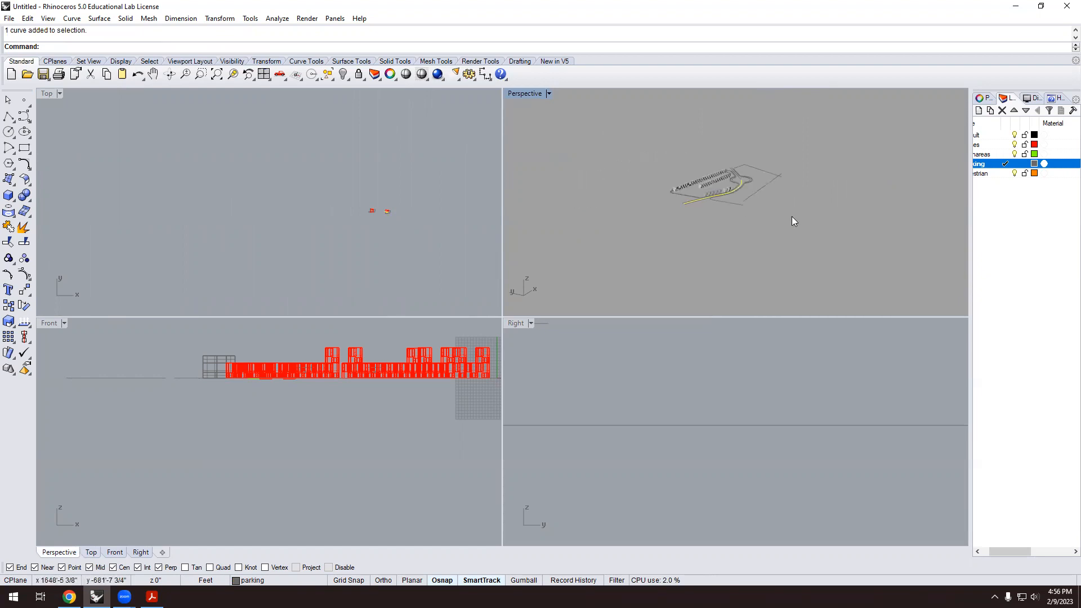
pyautogui.scroll(8, 763, 202)
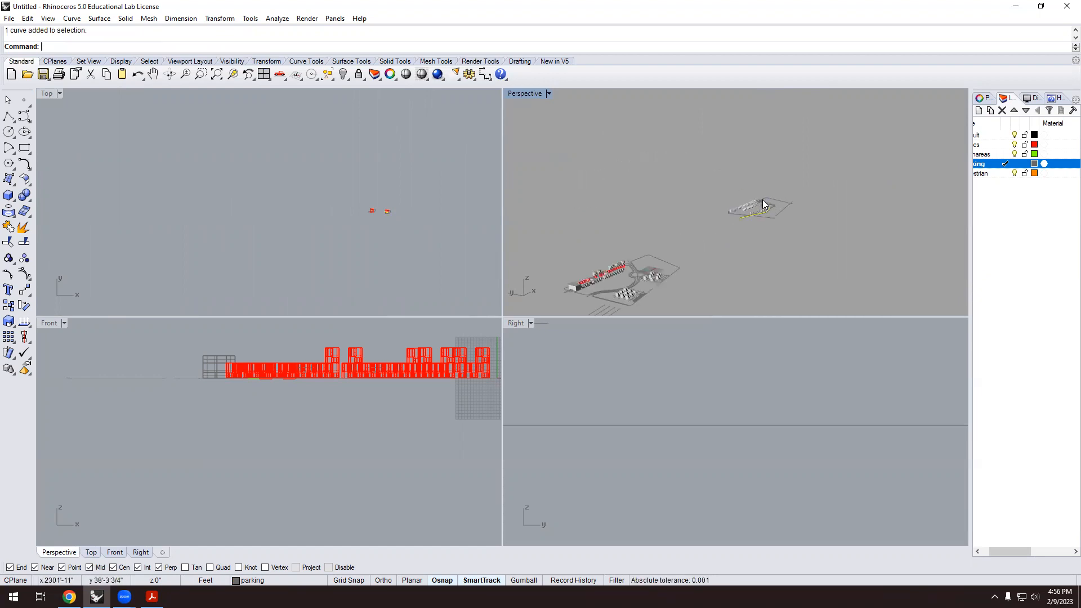
pyautogui.moveTo(745, 225); pyautogui.dragTo(727, 258, button='right')
pyautogui.scroll(5, 795, 120)
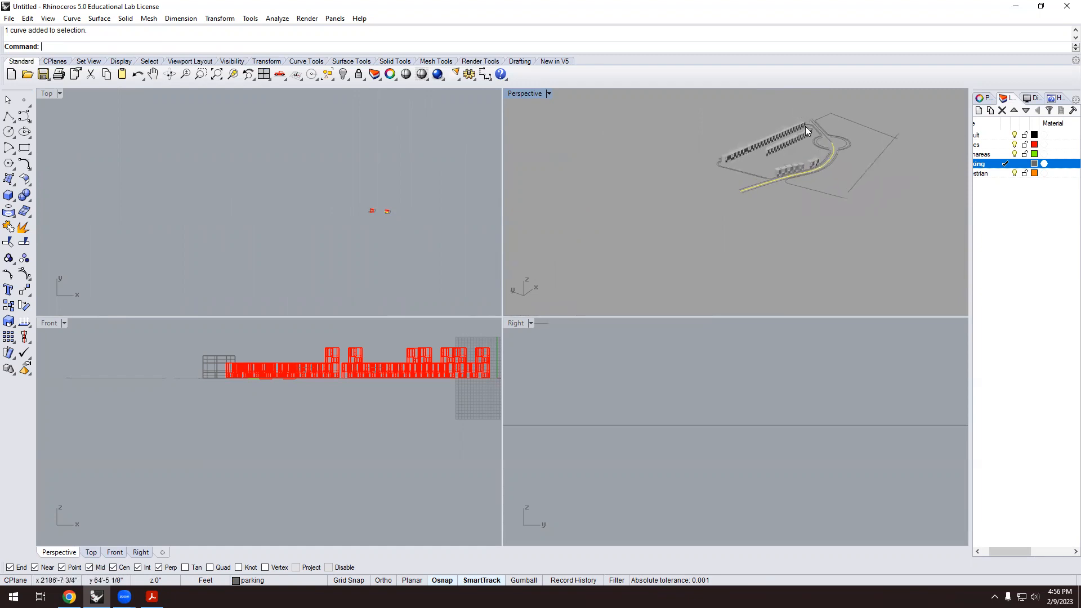
pyautogui.scroll(-3, 744, 230)
pyautogui.scroll(-4, 791, 168)
pyautogui.moveTo(843, 186); pyautogui.dragTo(689, 182, button='right')
pyautogui.scroll(-8, 689, 183)
pyautogui.moveTo(791, 218); pyautogui.dragTo(759, 206, button='right')
pyautogui.scroll(10, 759, 206)
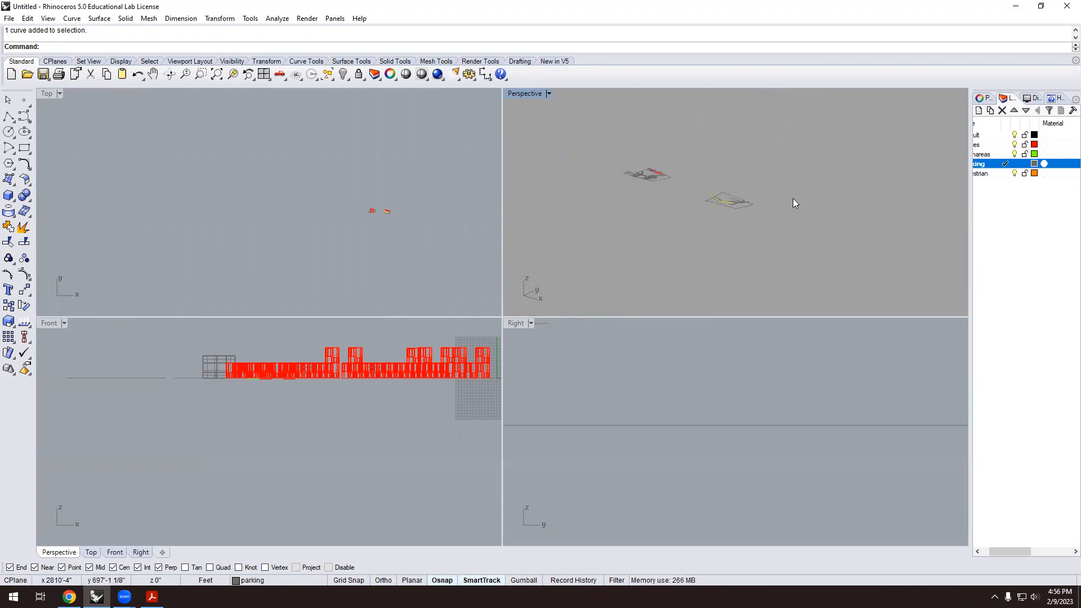
pyautogui.scroll(3, 758, 221)
pyautogui.scroll(-3, 766, 218)
pyautogui.moveTo(767, 217); pyautogui.dragTo(716, 184, button='right')
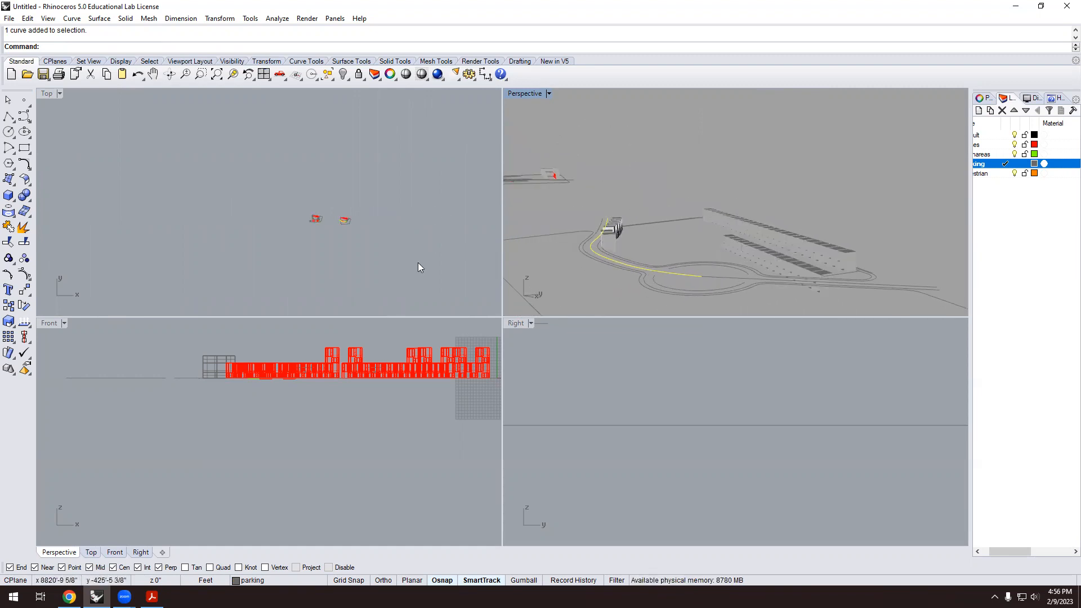
pyautogui.scroll(-15, 620, 369)
pyautogui.scroll(12, 740, 377)
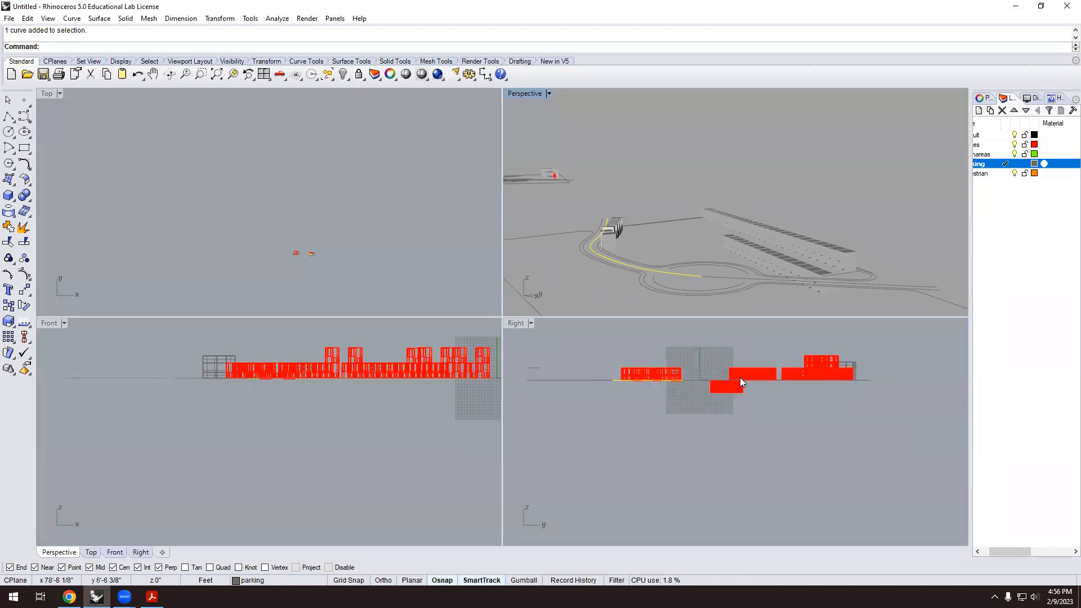
pyautogui.scroll(2, 754, 419)
# In the Right view, move the lower house block up about 10'-5 7/8".
pyautogui.click(759, 404)
pyautogui.moveTo(625, 386); pyautogui.dragTo(621, 386)
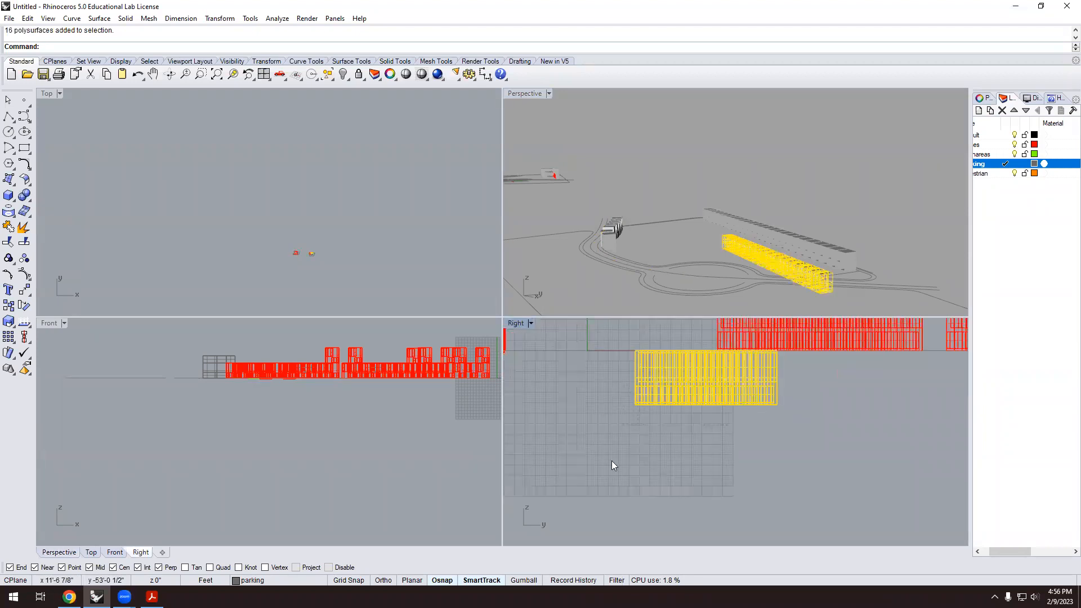
pyautogui.write('m')
pyautogui.press('Return')
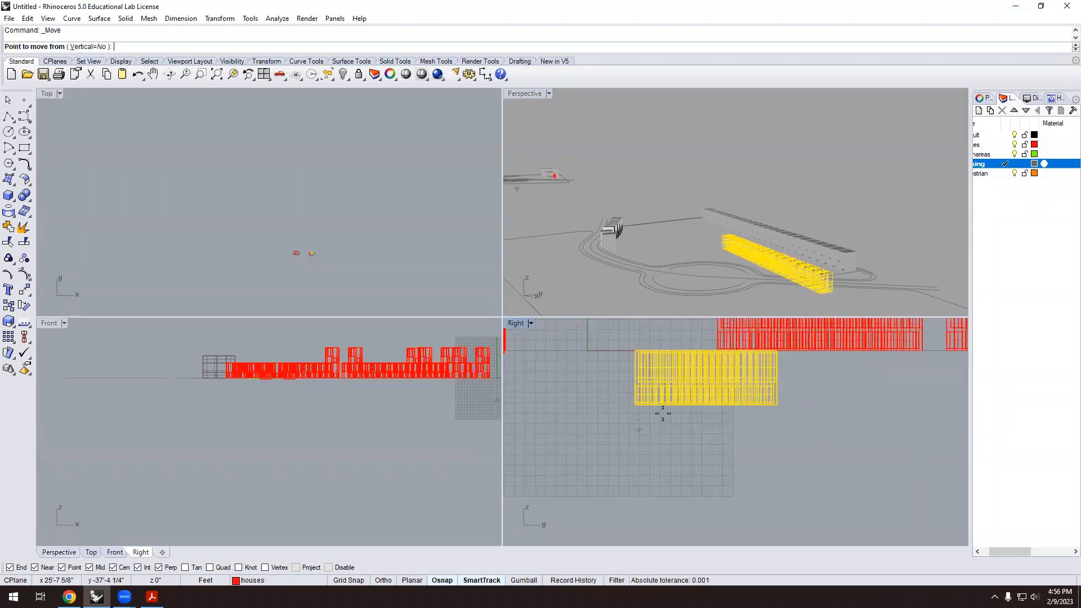
pyautogui.moveTo(839, 299)
pyautogui.mouseDown(button='right')
pyautogui.moveTo(845, 286)
pyautogui.moveTo(834, 293)
pyautogui.mouseUp(button='right')
pyautogui.click(834, 293)
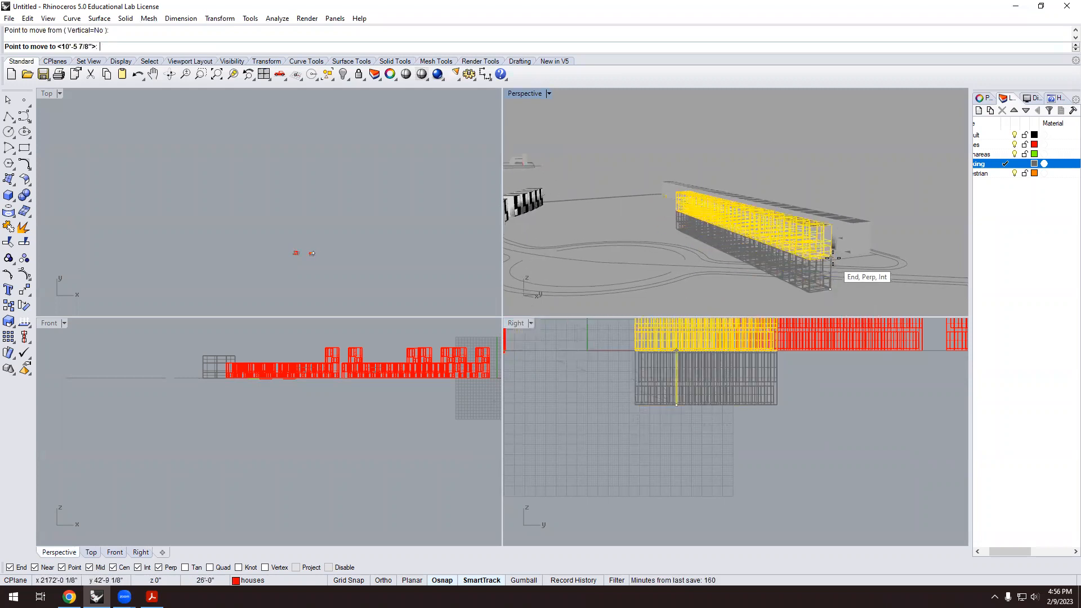
pyautogui.click(832, 258)
pyautogui.click(790, 167)
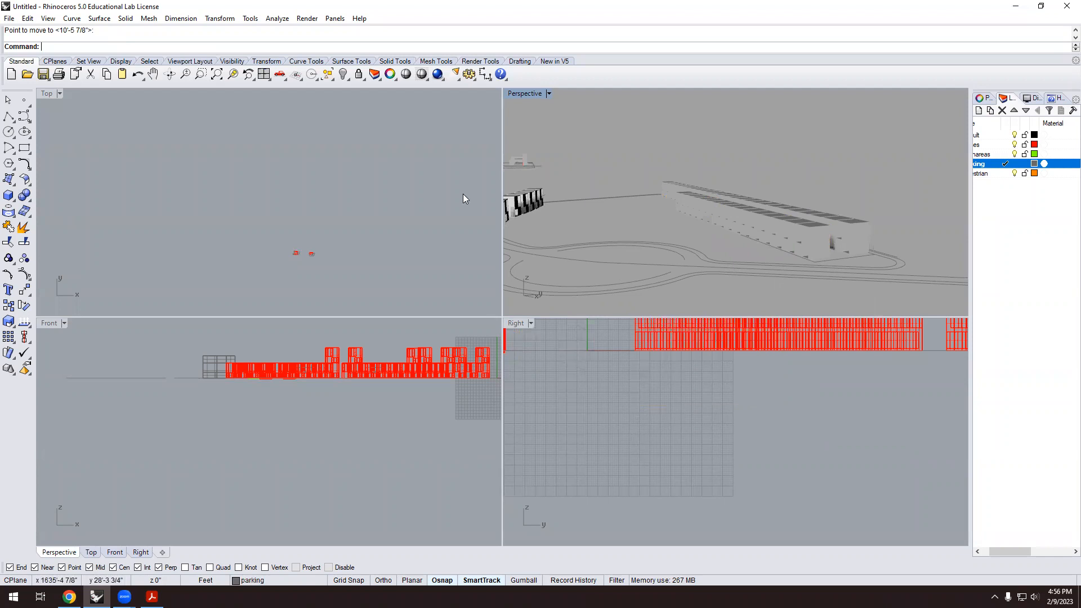
pyautogui.moveTo(689, 202); pyautogui.dragTo(737, 258, button='right')
pyautogui.scroll(9, 725, 224)
pyautogui.scroll(-3, 704, 228)
pyautogui.scroll(-2, 735, 242)
pyautogui.scroll(5, 732, 252)
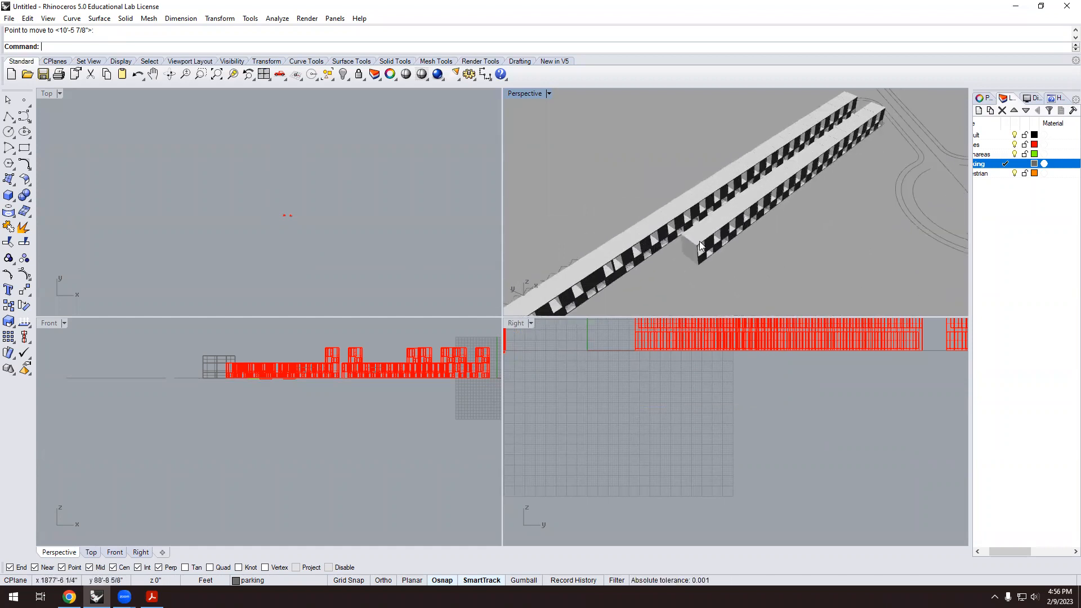
# Select six adjacent house units in the front row.
pyautogui.click(707, 253)
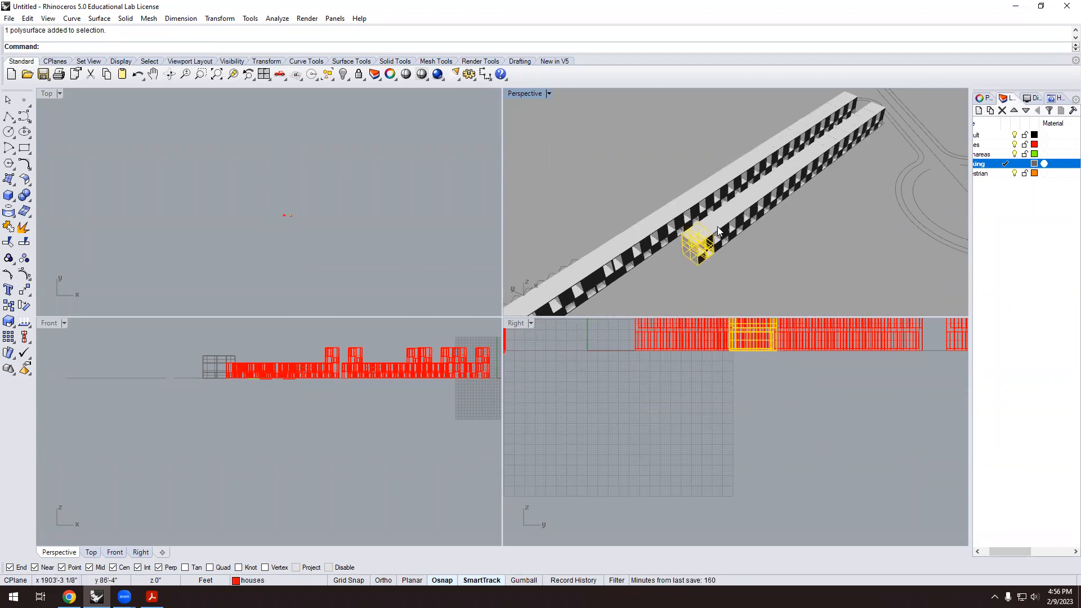
pyautogui.keyDown('shift'); pyautogui.click(719, 231); pyautogui.keyUp('shift')
pyautogui.keyDown('shift'); pyautogui.click(734, 219); pyautogui.keyUp('shift')
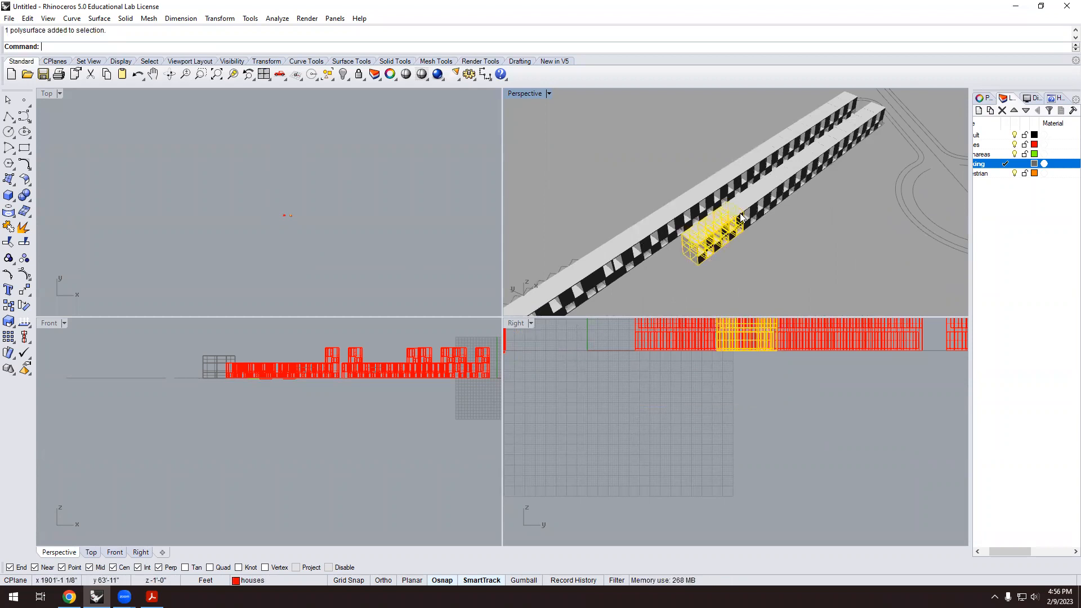
pyautogui.keyDown('shift'); pyautogui.click(746, 214); pyautogui.keyUp('shift')
pyautogui.keyDown('shift'); pyautogui.click(766, 199); pyautogui.keyUp('shift')
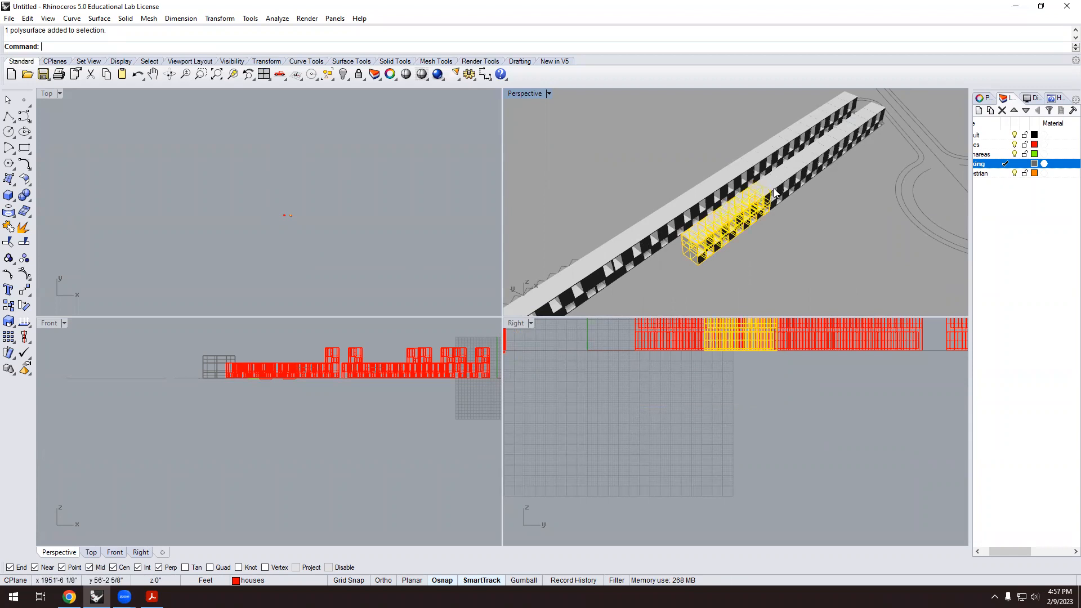
pyautogui.keyDown('shift'); pyautogui.click(783, 200); pyautogui.keyUp('shift')
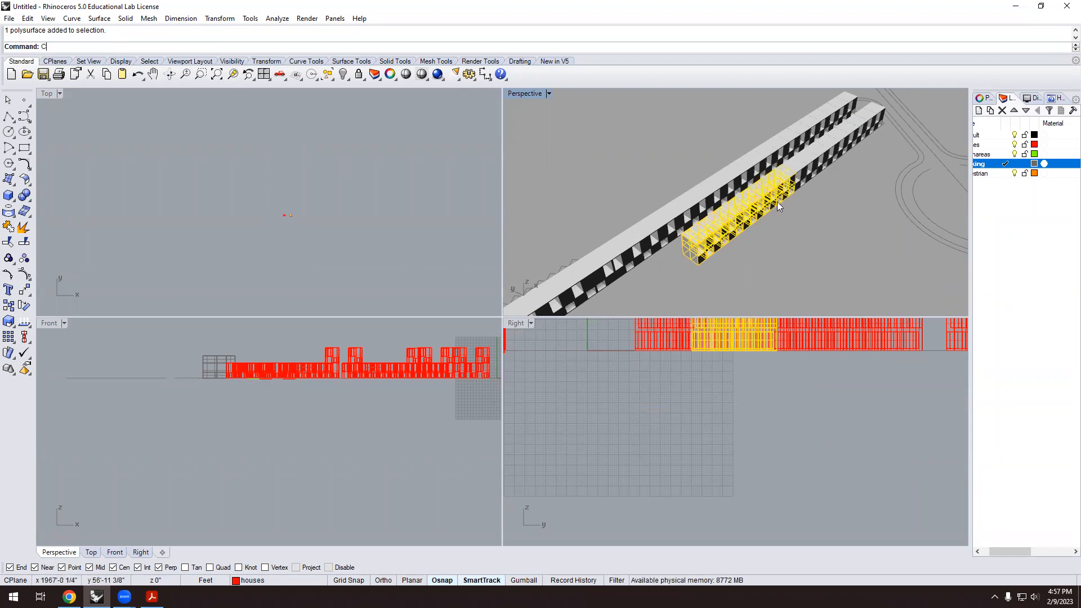
# Copy the selected units over to the back row from a snapped base point.
pyautogui.press('Return')
pyautogui.scroll(5, 803, 168)
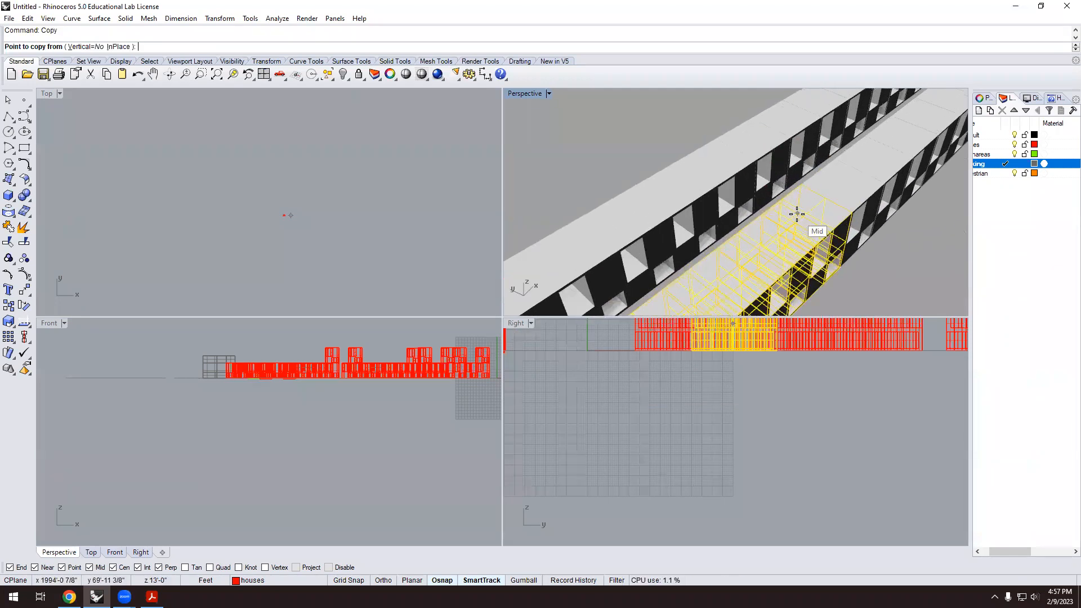
pyautogui.scroll(3, 895, 209)
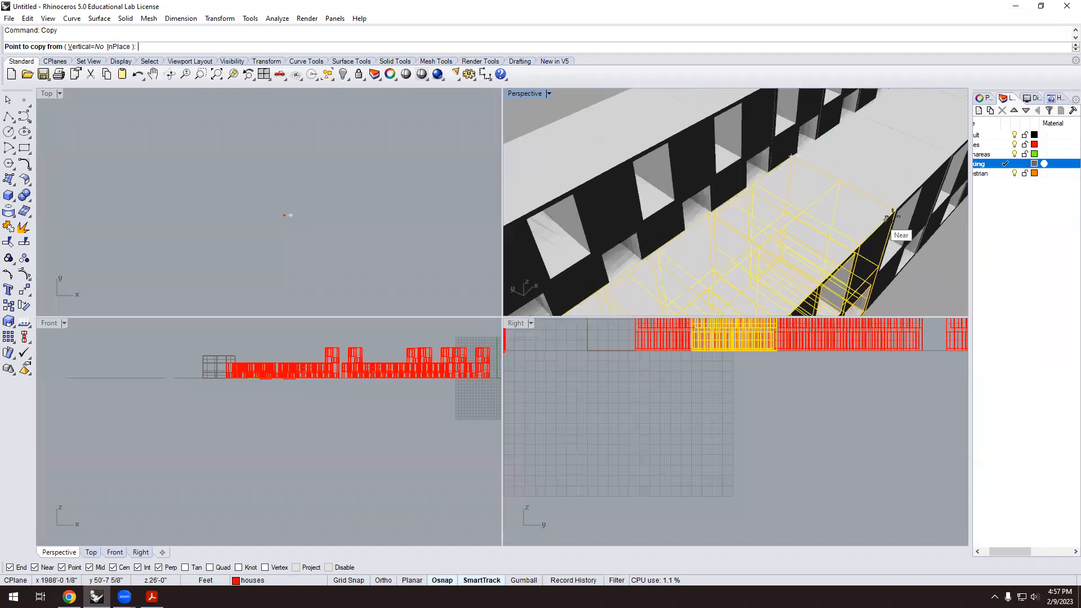
pyautogui.click(897, 208)
pyautogui.scroll(-8, 778, 243)
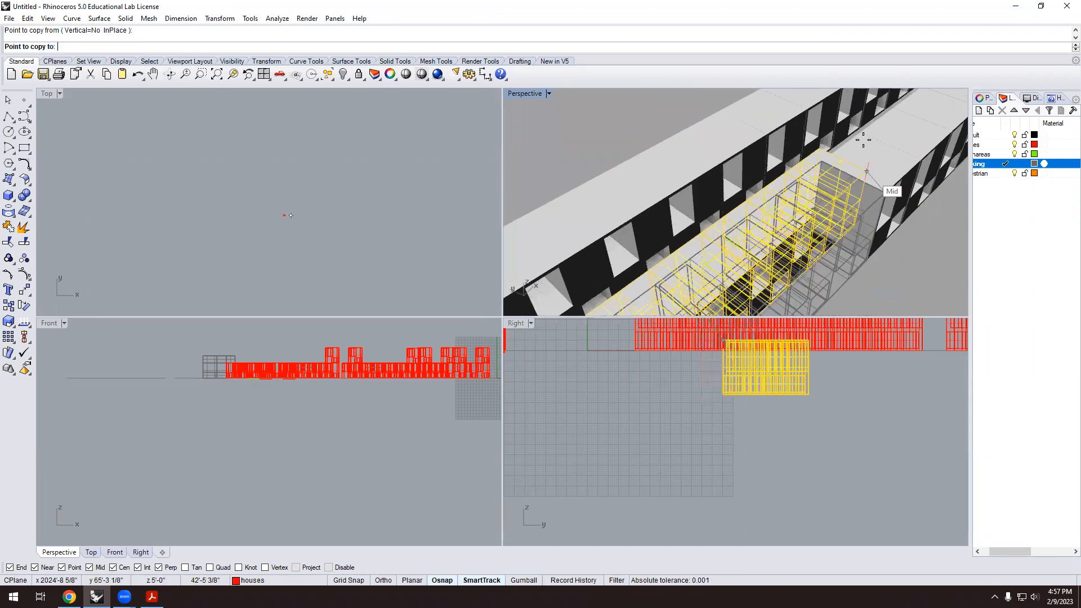
pyautogui.scroll(6, 777, 243)
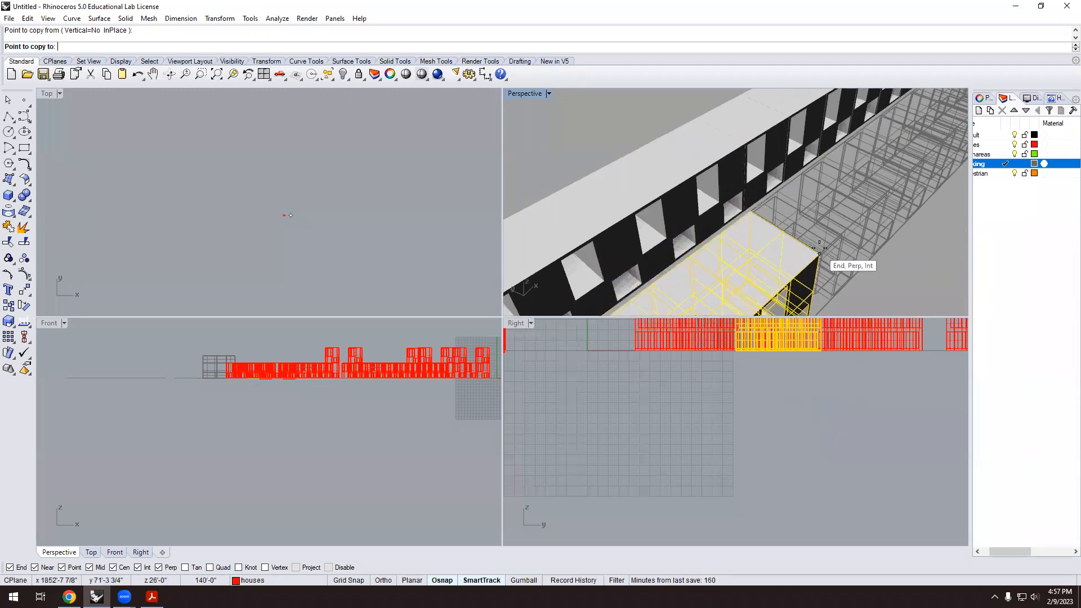
pyautogui.scroll(-8, 699, 186)
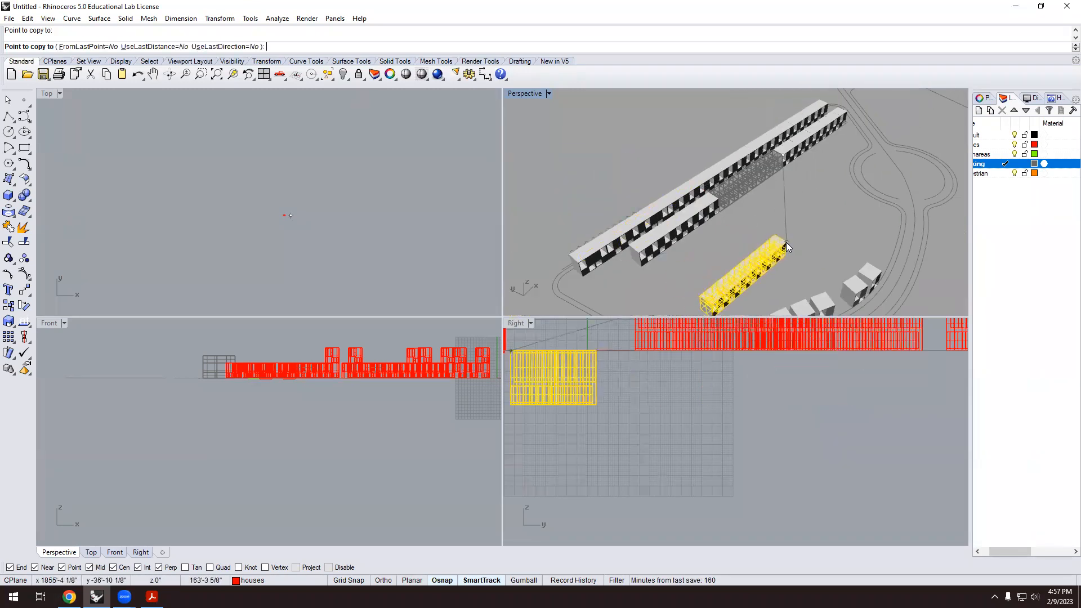
pyautogui.press('Escape')
pyautogui.scroll(-3, 592, 206)
pyautogui.moveTo(590, 221); pyautogui.dragTo(587, 178, button='right')
pyautogui.scroll(3, 627, 240)
pyautogui.scroll(10, 662, 144)
pyautogui.scroll(-10, 577, 207)
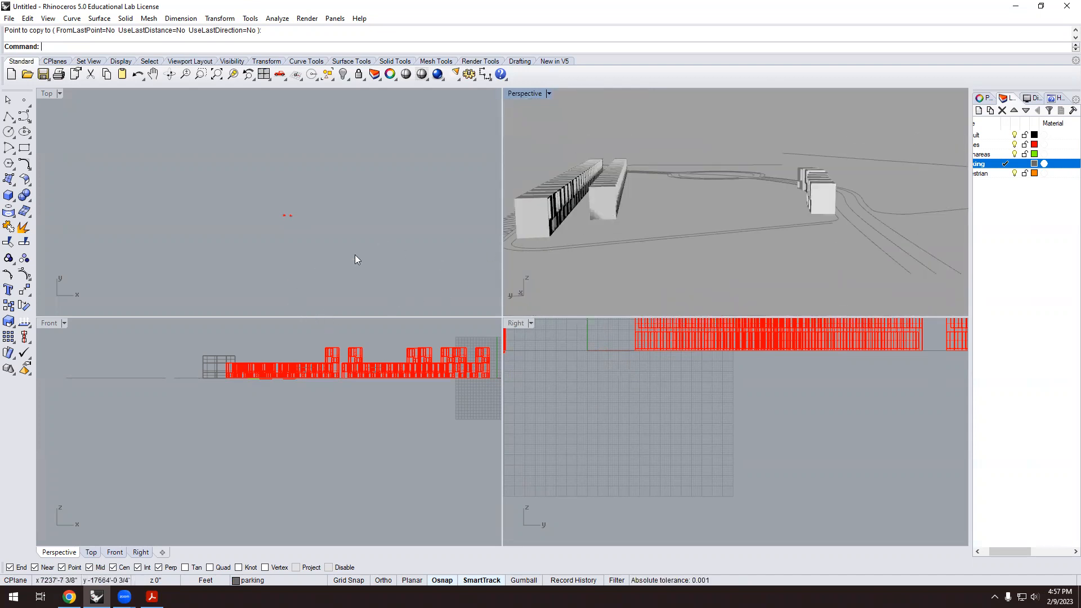
pyautogui.scroll(-5, 633, 241)
pyautogui.moveTo(633, 241); pyautogui.dragTo(677, 147, button='right')
pyautogui.scroll(8, 671, 195)
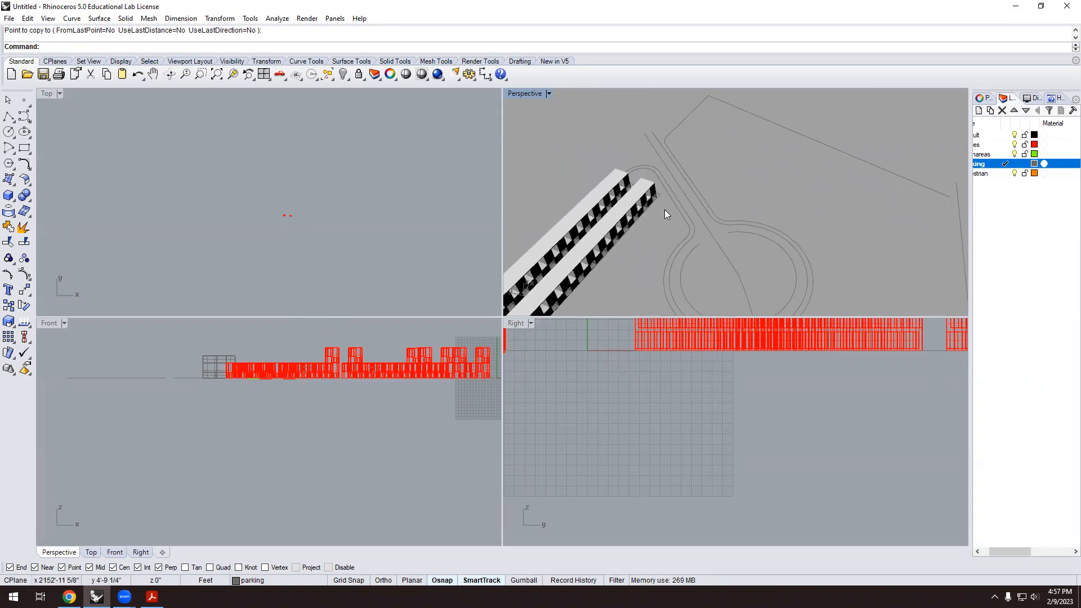
pyautogui.moveTo(688, 177); pyautogui.dragTo(709, 160, button='right')
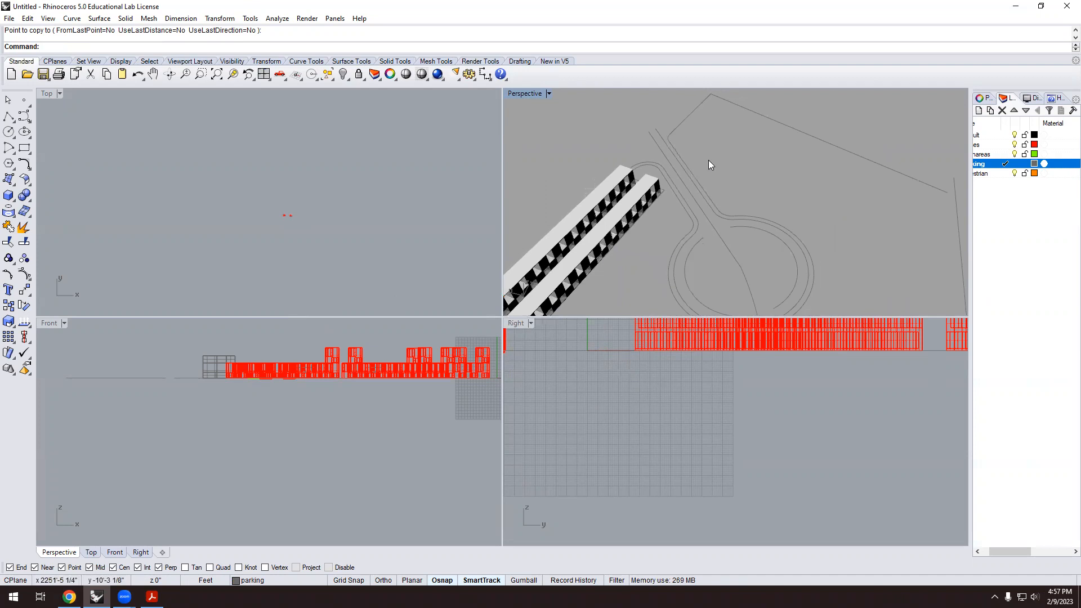
pyautogui.scroll(-6, 709, 163)
pyautogui.moveTo(755, 186); pyautogui.dragTo(855, 197, button='right')
pyautogui.scroll(5, 791, 157)
pyautogui.scroll(3, 767, 201)
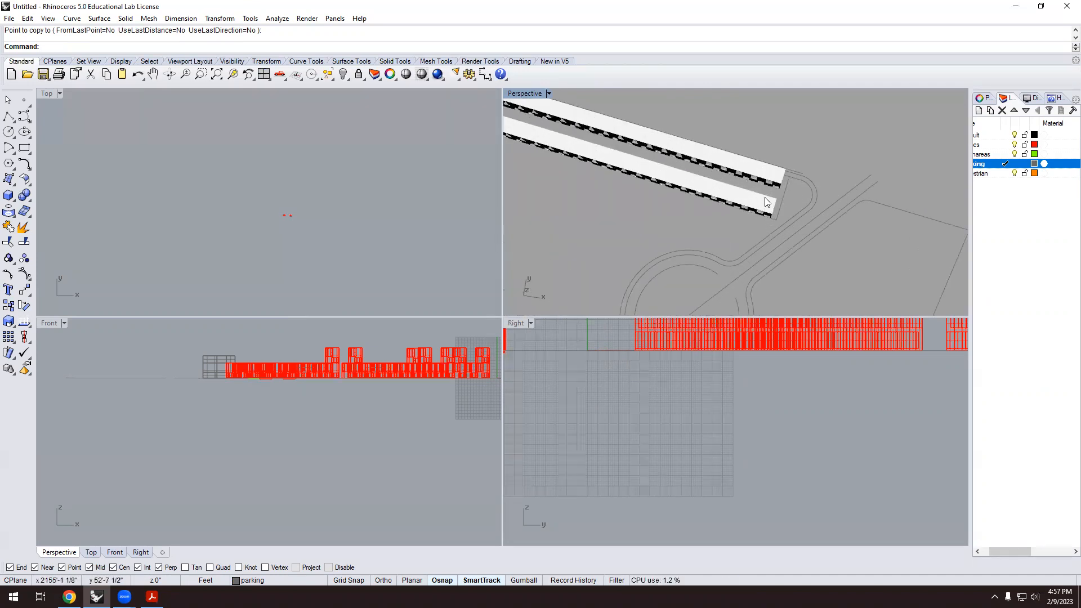
pyautogui.scroll(-4, 767, 201)
pyautogui.scroll(1, 727, 207)
pyautogui.keyDown('shift'); pyautogui.moveTo(684, 209); pyautogui.dragTo(702, 236, button='right'); pyautogui.keyUp('shift')
pyautogui.scroll(4, 777, 203)
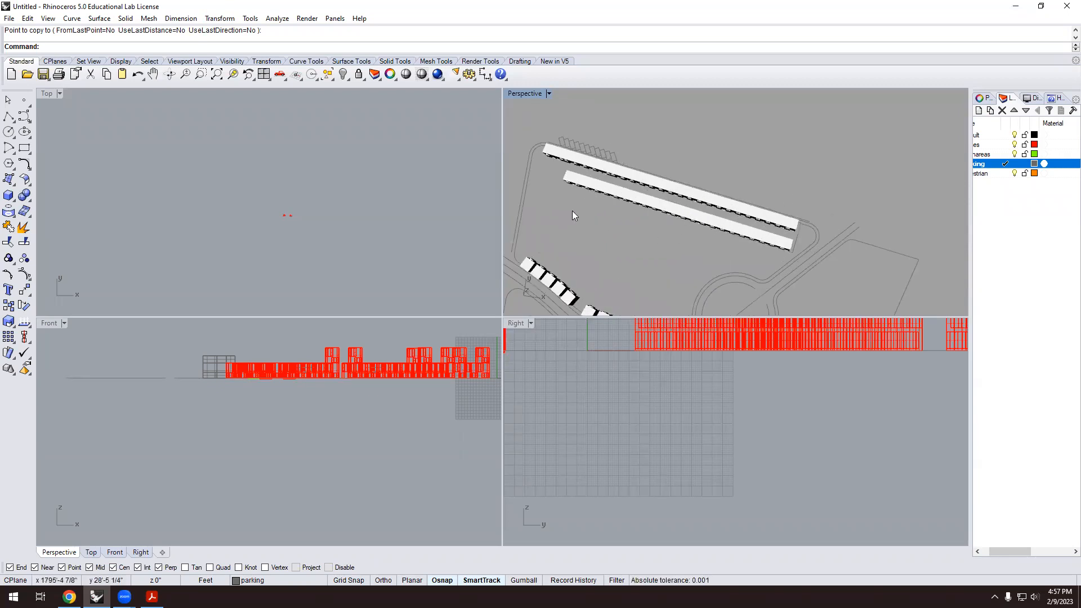
pyautogui.scroll(10, 305, 203)
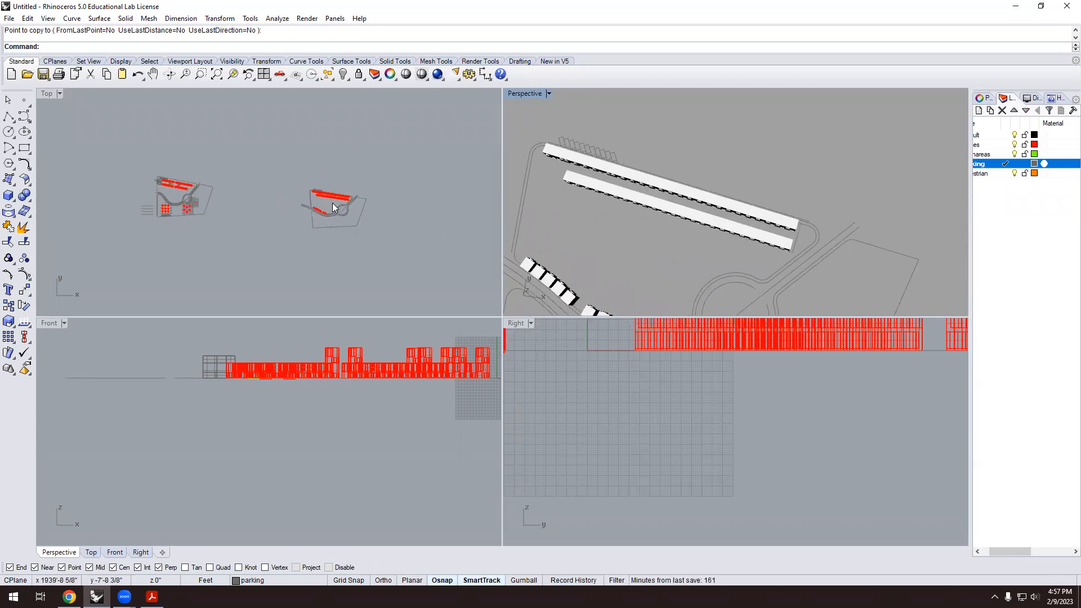
pyautogui.scroll(3, 355, 189)
# Crossing-select most of the second building row's blocks in the Top view.
pyautogui.moveTo(427, 185); pyautogui.dragTo(296, 182)
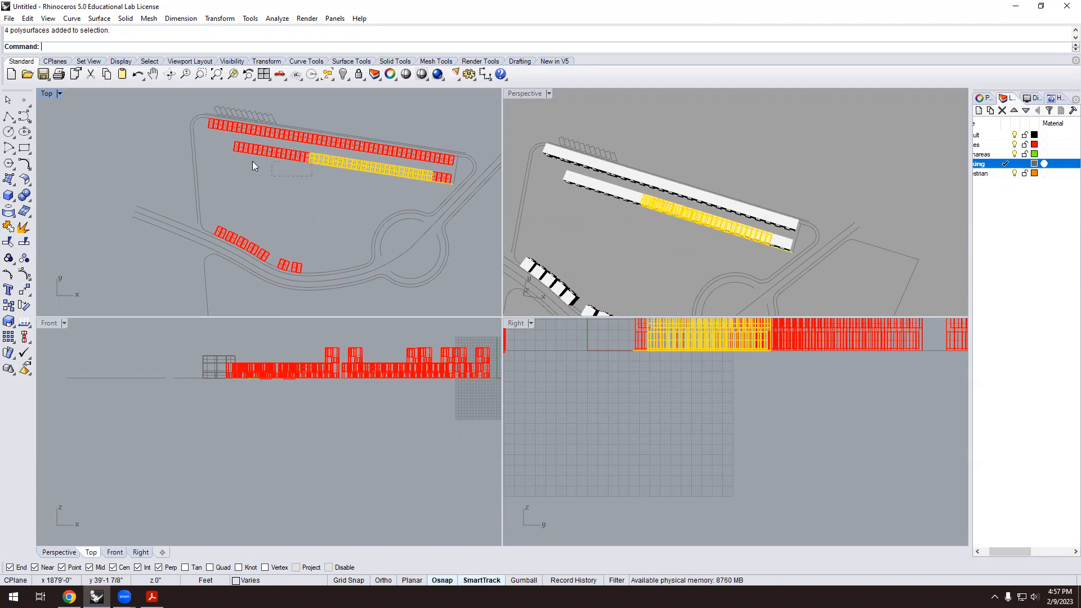
pyautogui.moveTo(224, 158); pyautogui.dragTo(208, 148)
pyautogui.scroll(3, 250, 169)
pyautogui.scroll(-3, 383, 193)
pyautogui.scroll(5, 425, 205)
pyautogui.moveTo(416, 206); pyautogui.dragTo(357, 171)
# Move the selected blocks 26'-0" along the row from the block end.
pyautogui.write('m')
pyautogui.press('Return')
pyautogui.scroll(-2, 755, 235)
pyautogui.scroll(8, 796, 244)
pyautogui.scroll(4, 685, 189)
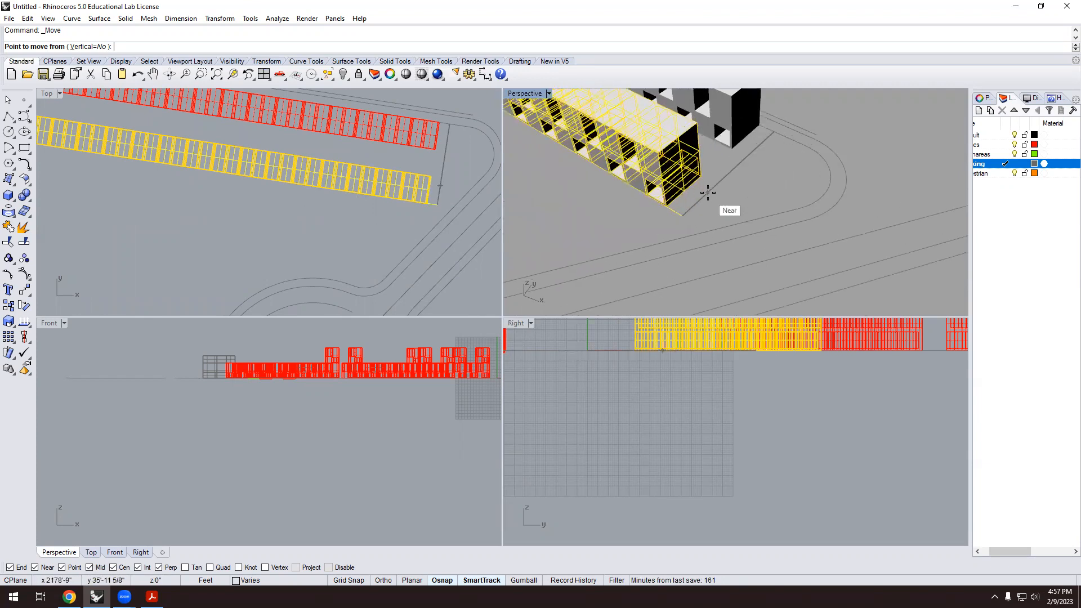
pyautogui.click(698, 167)
pyautogui.click(652, 212)
pyautogui.scroll(-8, 642, 222)
pyautogui.click(662, 226)
pyautogui.scroll(3, 658, 213)
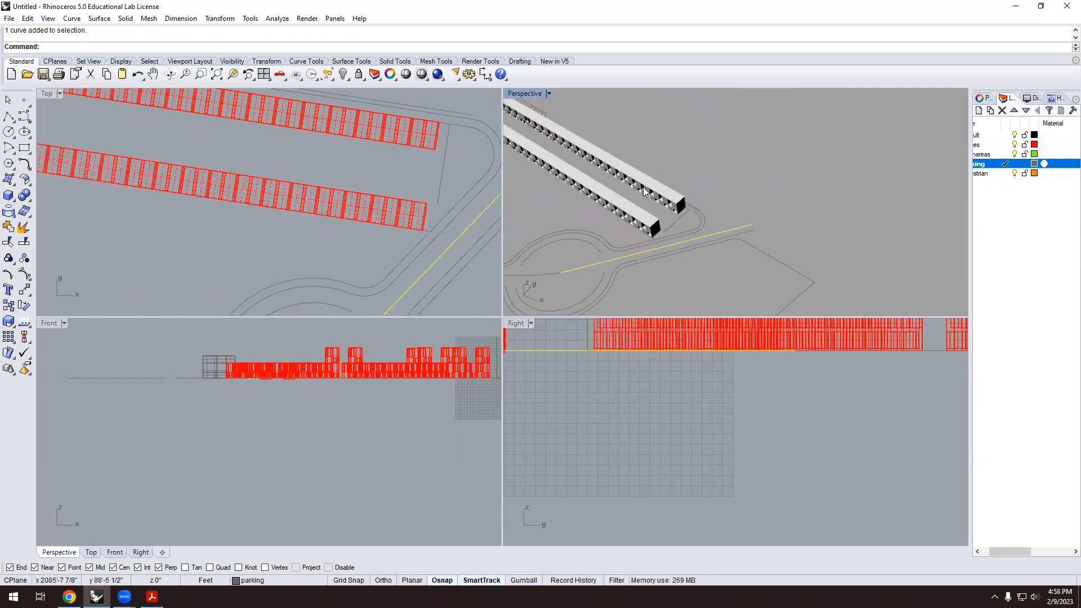
# Zoom and orbit the views to inspect the two long rows of red house units.
pyautogui.scroll(-1, 520, 225)
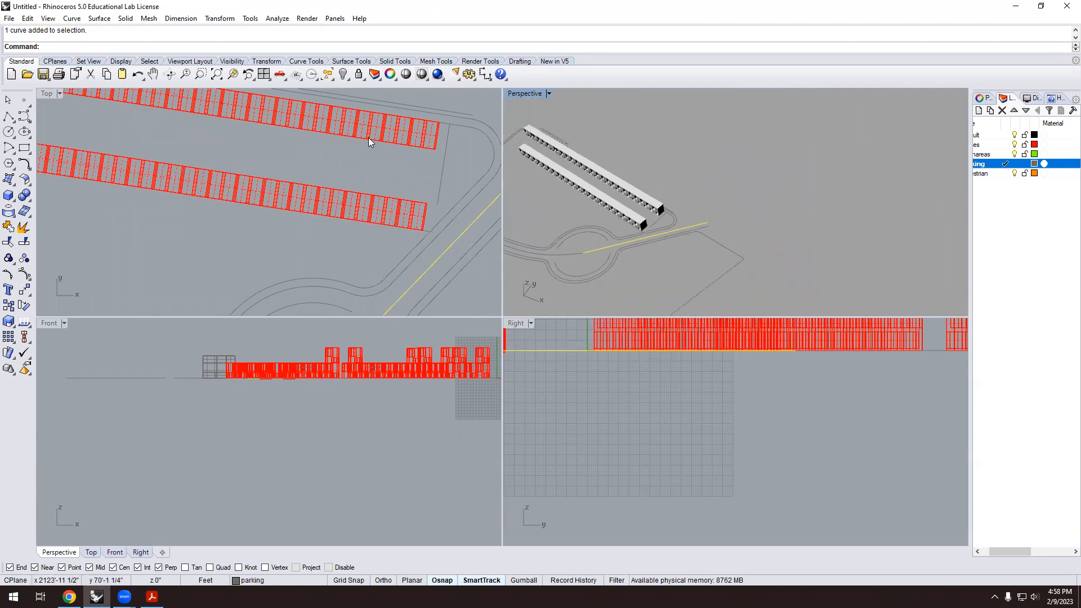
pyautogui.scroll(-4, 649, 240)
pyautogui.scroll(-5, 688, 225)
pyautogui.scroll(8, 686, 229)
pyautogui.moveTo(686, 230); pyautogui.dragTo(667, 209, button='right')
pyautogui.scroll(10, 737, 254)
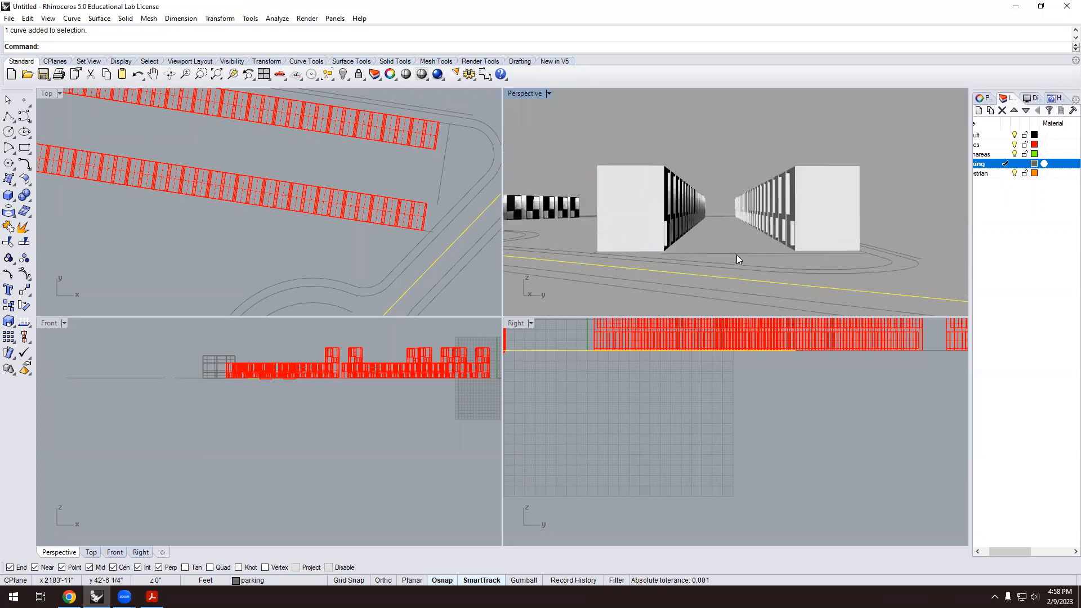
pyautogui.scroll(4, 733, 195)
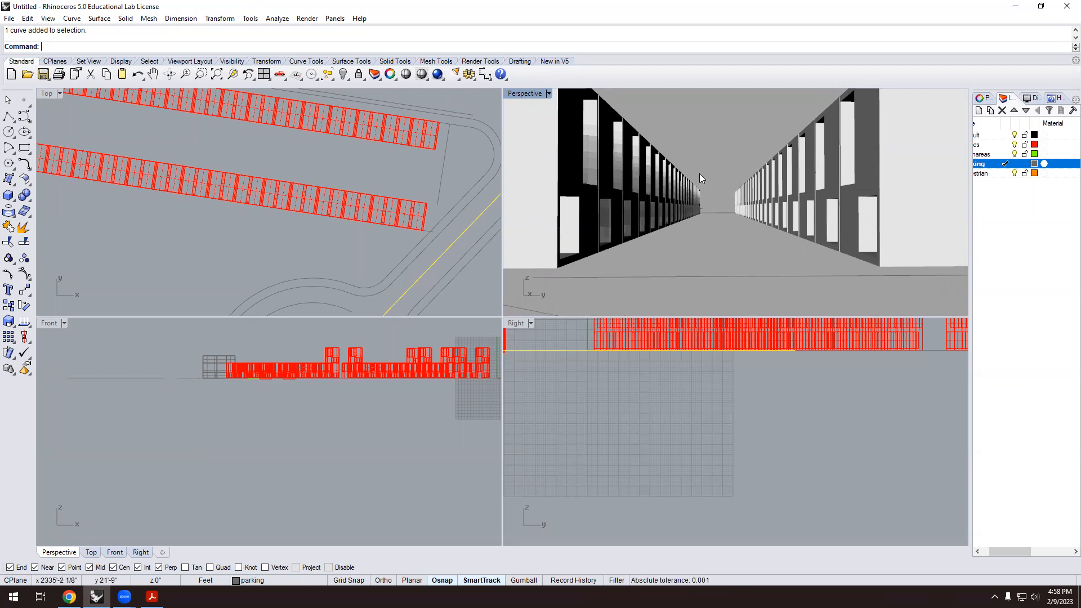
pyautogui.scroll(-8, 701, 203)
pyautogui.moveTo(702, 203); pyautogui.dragTo(779, 215, button='right')
pyautogui.scroll(5, 682, 212)
pyautogui.scroll(-10, 778, 212)
pyautogui.moveTo(661, 200); pyautogui.dragTo(768, 198, button='right')
pyautogui.scroll(-4, 766, 197)
pyautogui.scroll(-4, 413, 192)
pyautogui.scroll(5, 274, 173)
pyautogui.scroll(-2, 310, 171)
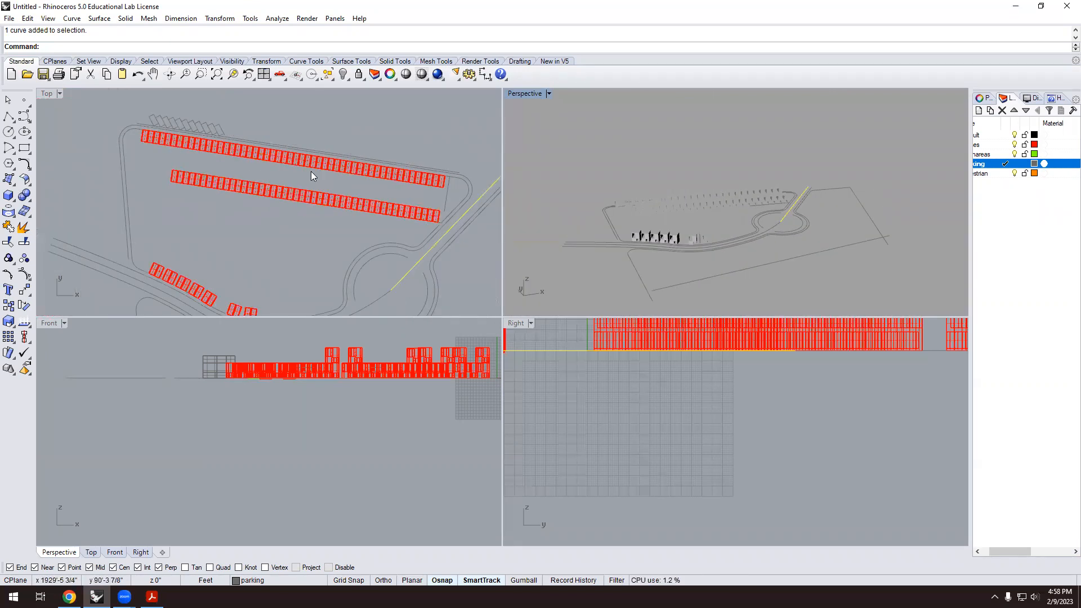
pyautogui.scroll(2, 314, 169)
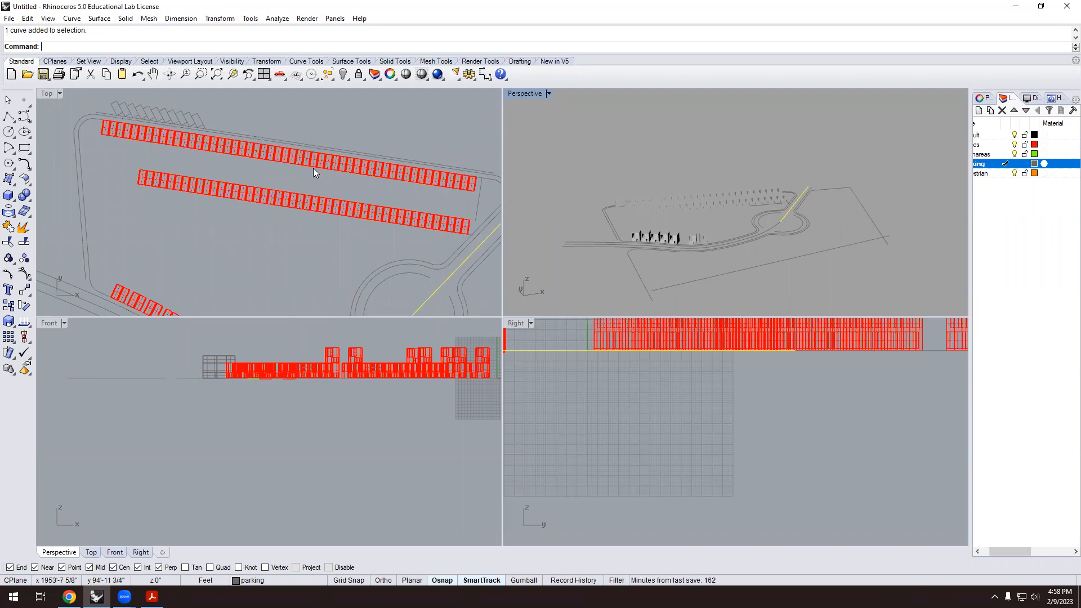
pyautogui.scroll(4, 289, 139)
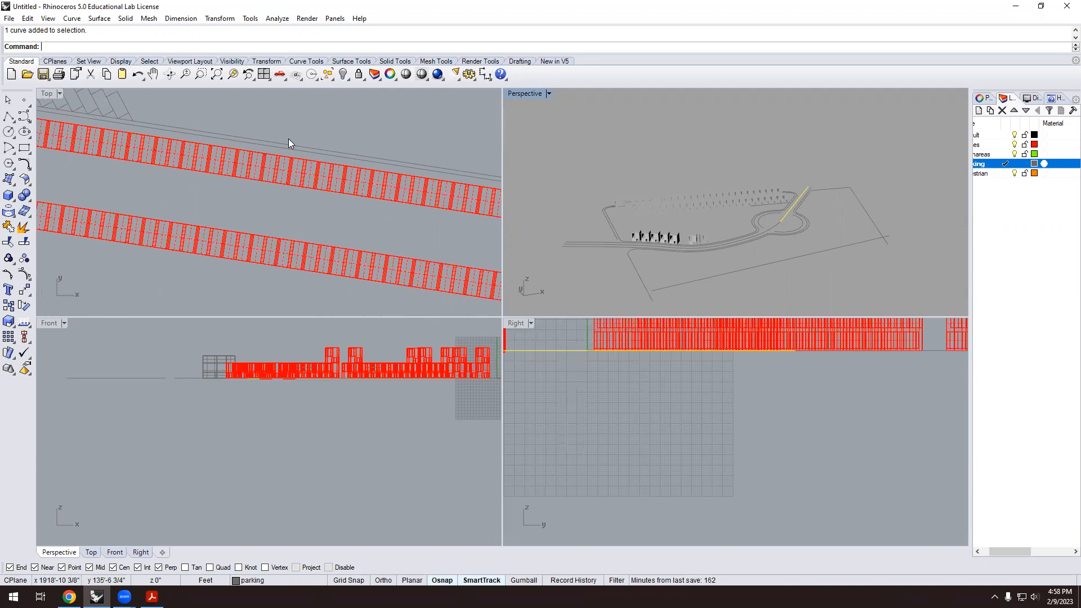
pyautogui.scroll(-1, 352, 179)
pyautogui.scroll(-3, 353, 180)
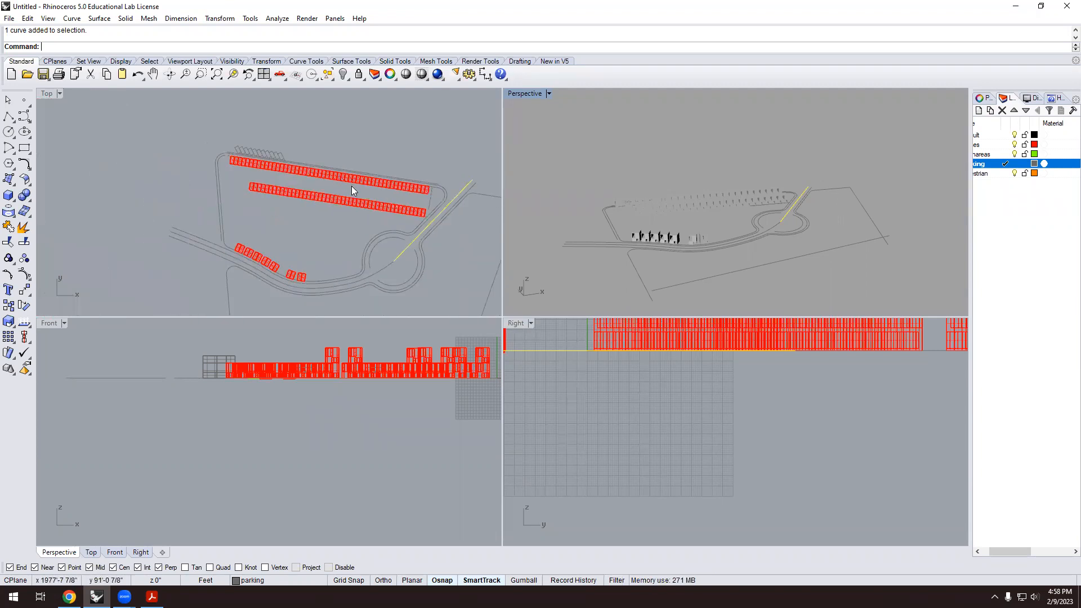
pyautogui.scroll(2, 347, 184)
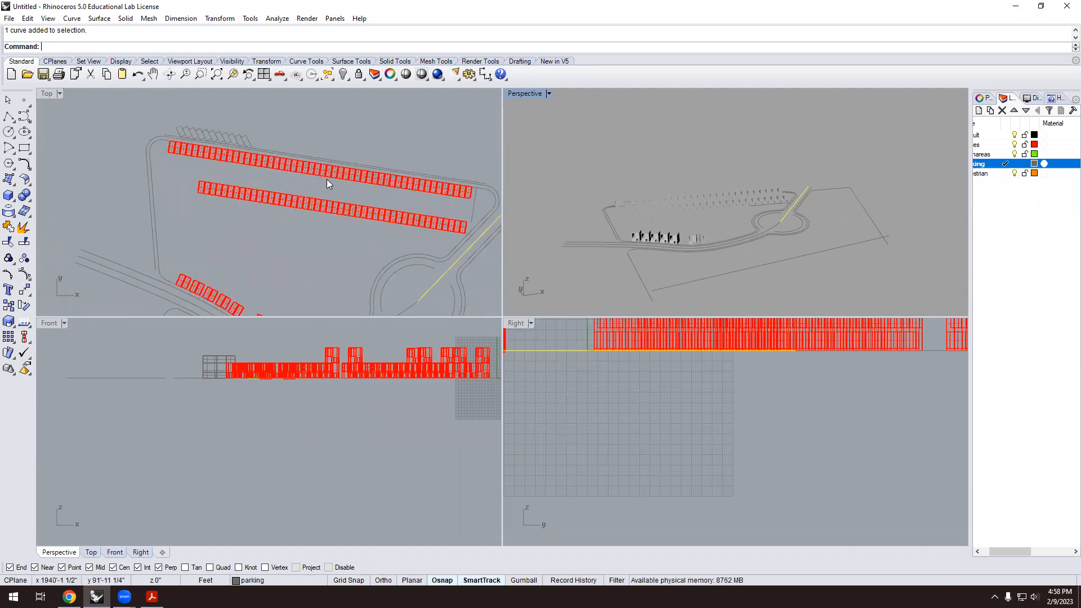
pyautogui.scroll(2, 347, 196)
pyautogui.scroll(3, 326, 193)
# Delete one house unit from the upper row and one from the lower row.
pyautogui.click(313, 164)
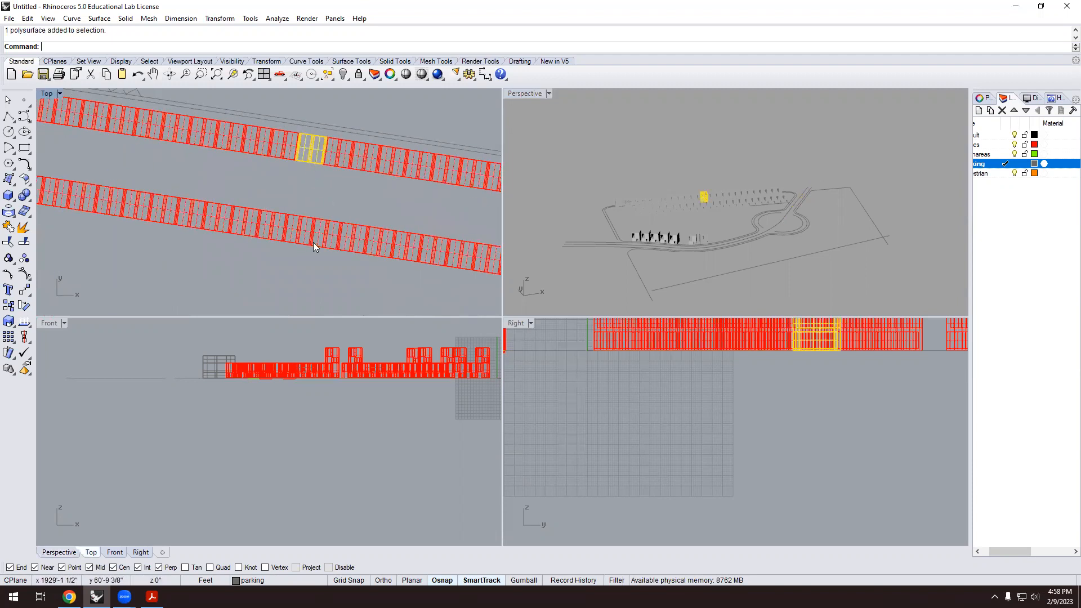
pyautogui.press('Delete')
pyautogui.click(295, 224)
pyautogui.press('Delete')
pyautogui.scroll(-3, 261, 219)
pyautogui.moveTo(730, 193); pyautogui.dragTo(807, 227, button='right')
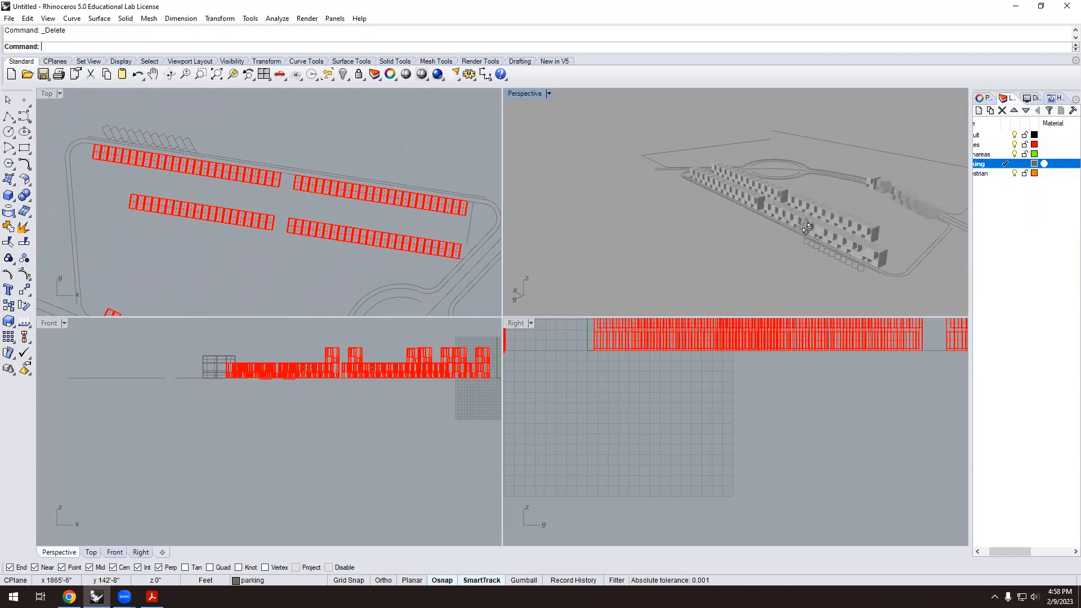
pyautogui.scroll(10, 768, 208)
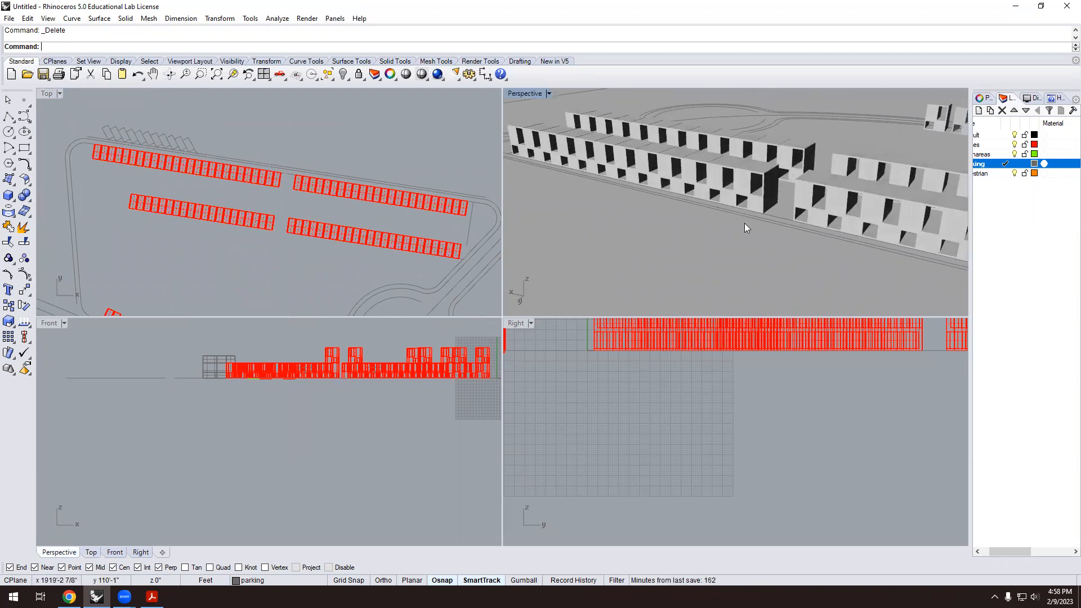
pyautogui.moveTo(298, 174); pyautogui.dragTo(285, 164, button='right')
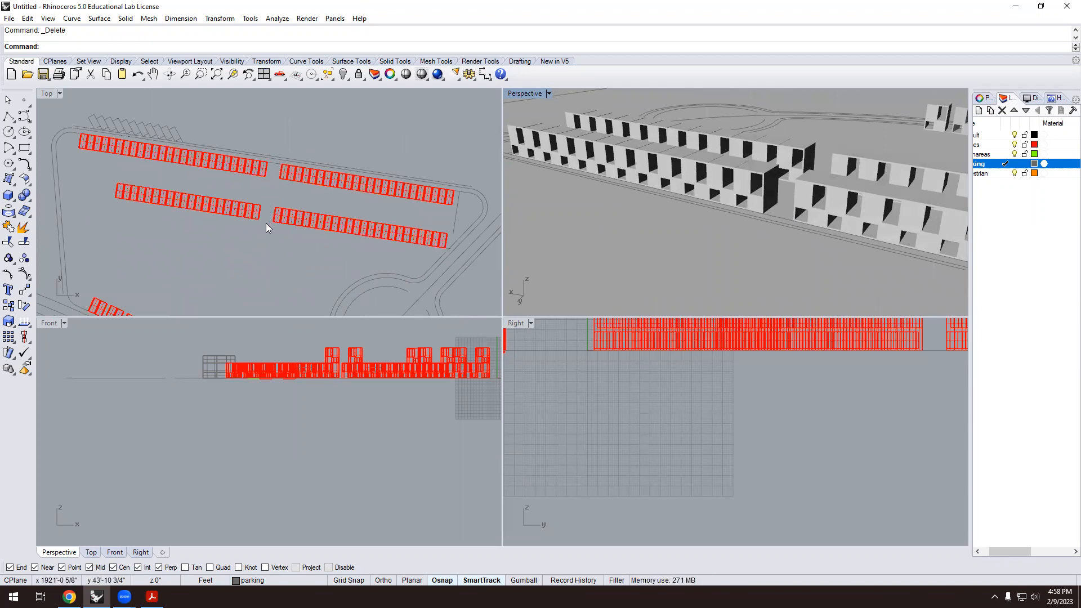
pyautogui.moveTo(272, 227); pyautogui.dragTo(273, 222, button='right')
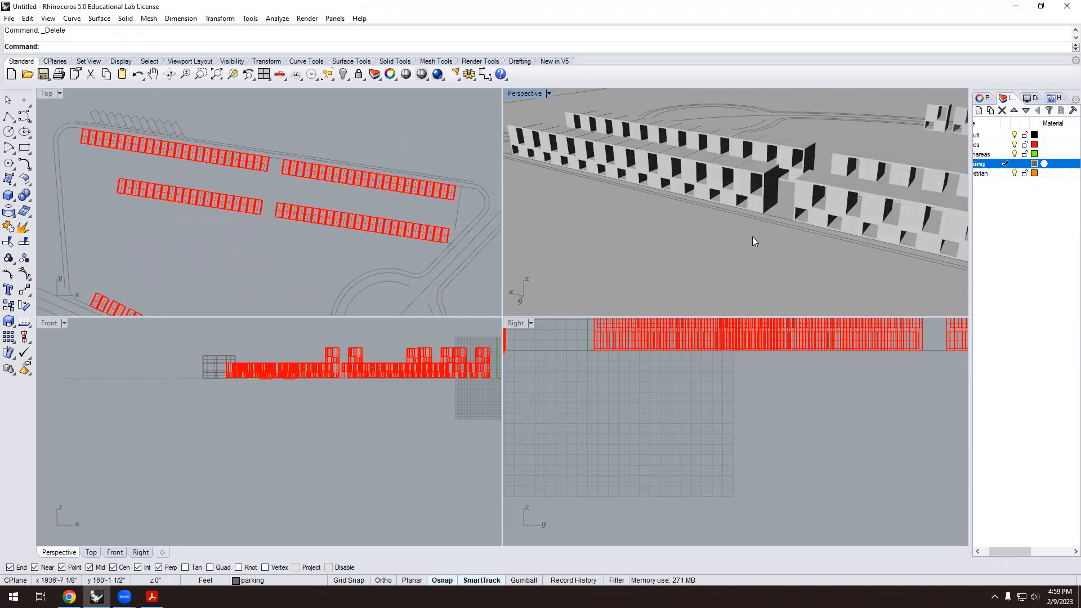
pyautogui.scroll(3, 819, 166)
pyautogui.moveTo(740, 212); pyautogui.dragTo(733, 209, button='right')
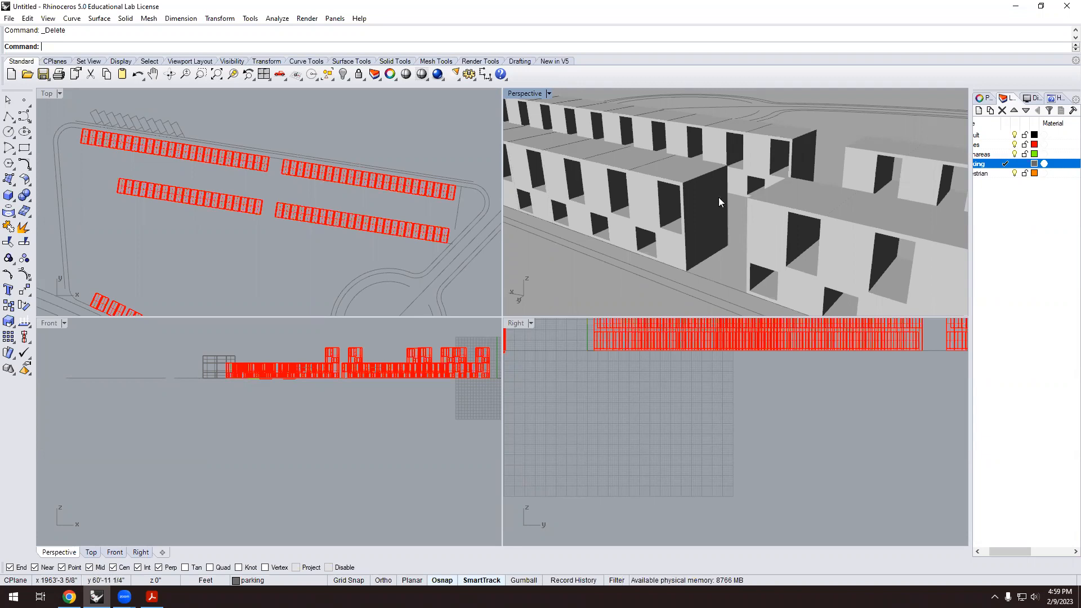
# Copy the two units beside the gap from their base corner onto their own tops.
pyautogui.click(718, 197)
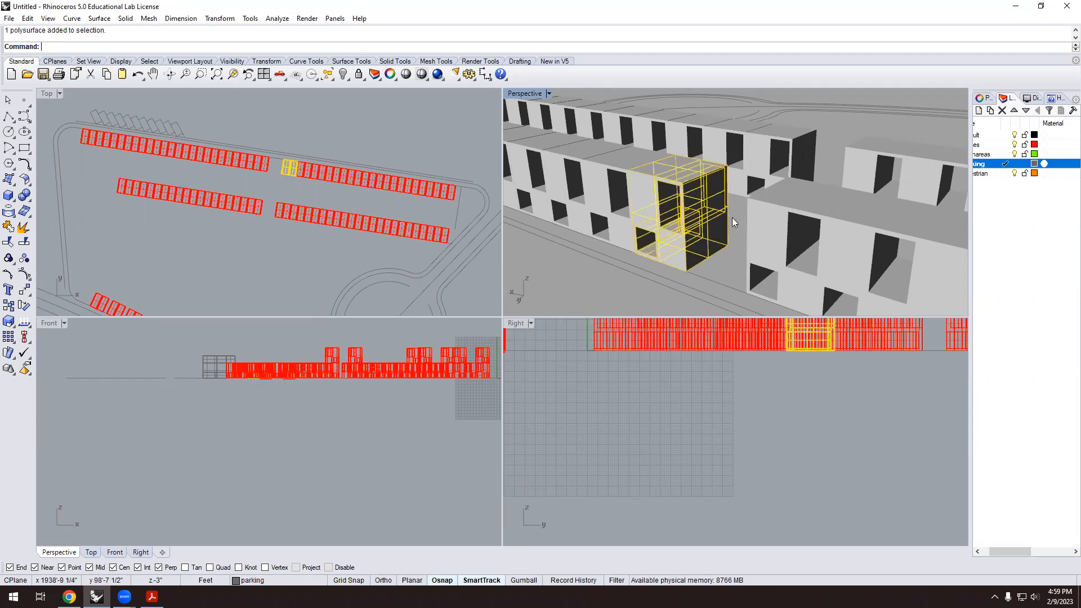
pyautogui.keyDown('shift'); pyautogui.click(749, 256); pyautogui.keyUp('shift')
pyautogui.write('Co')
pyautogui.press('Return')
pyautogui.scroll(4, 710, 259)
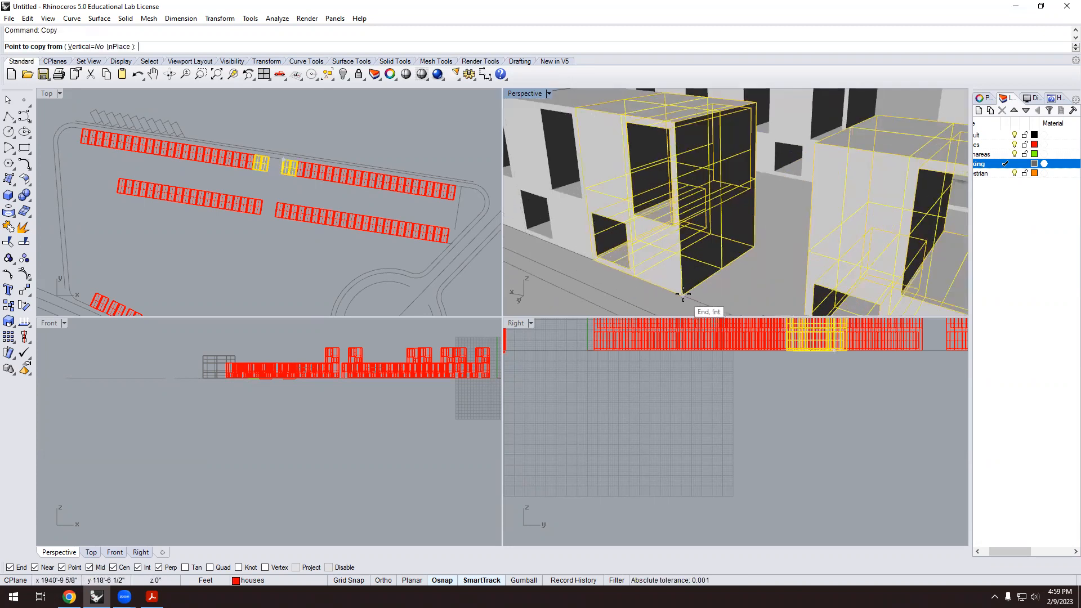
pyautogui.click(683, 294)
pyautogui.click(673, 120)
pyautogui.scroll(-5, 732, 225)
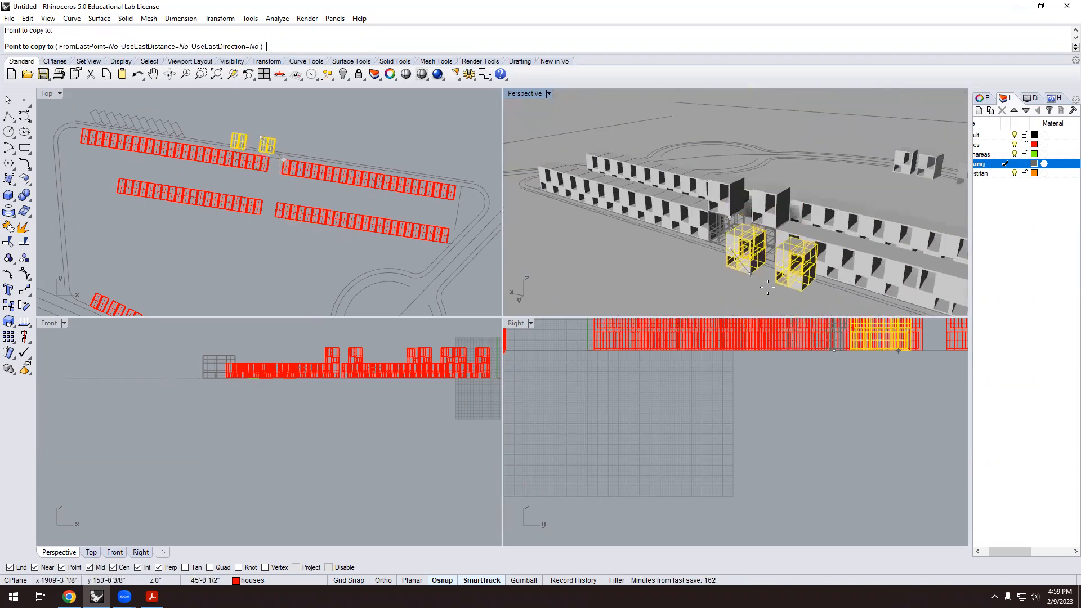
pyautogui.press('Escape')
# Select one of the new towers and repeat the Copy command.
pyautogui.scroll(-6, 748, 255)
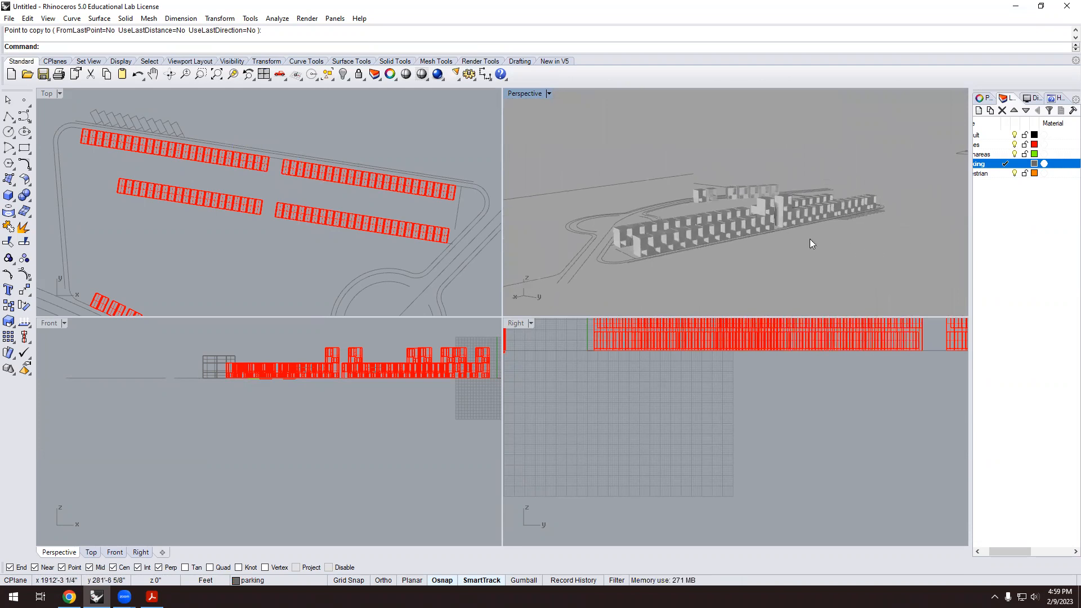
pyautogui.scroll(5, 809, 239)
pyautogui.moveTo(782, 231); pyautogui.dragTo(769, 205, button='right')
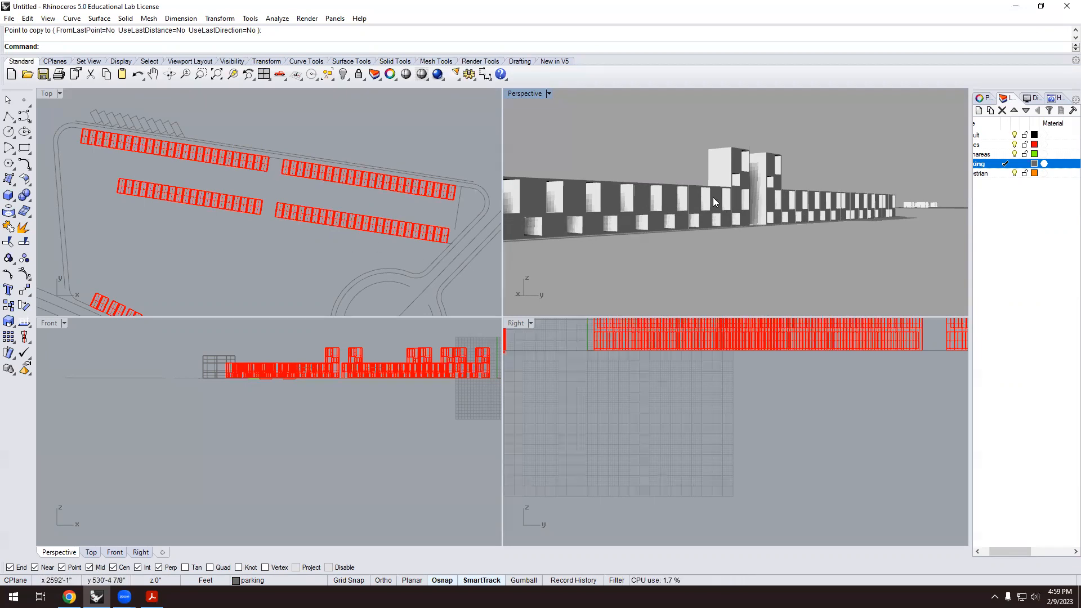
pyautogui.moveTo(745, 217)
pyautogui.mouseDown(button='right')
pyautogui.moveTo(586, 241)
pyautogui.moveTo(578, 268)
pyautogui.moveTo(648, 225)
pyautogui.moveTo(783, 217)
pyautogui.moveTo(758, 187)
pyautogui.moveTo(716, 183)
pyautogui.moveTo(729, 217)
pyautogui.mouseUp(button='right')
pyautogui.scroll(5, 765, 178)
pyautogui.scroll(-3, 723, 203)
pyautogui.scroll(5, 748, 203)
pyautogui.click(743, 213)
pyautogui.press('Return')
# Copy the stacked tower unit from its corner onto the adjacent snapped corner.
pyautogui.press('Escape')
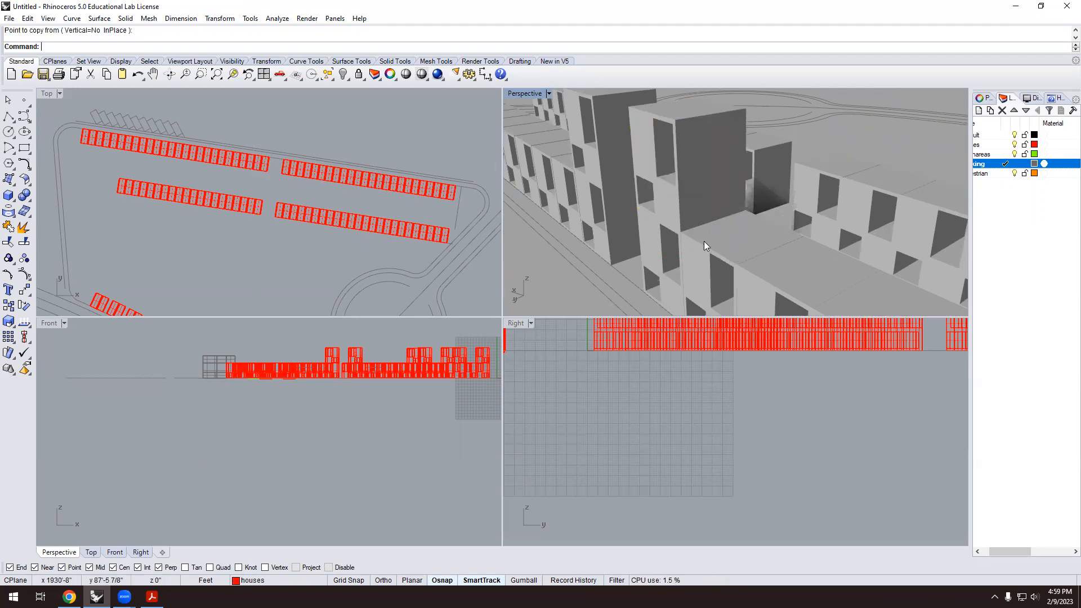
pyautogui.click(737, 112)
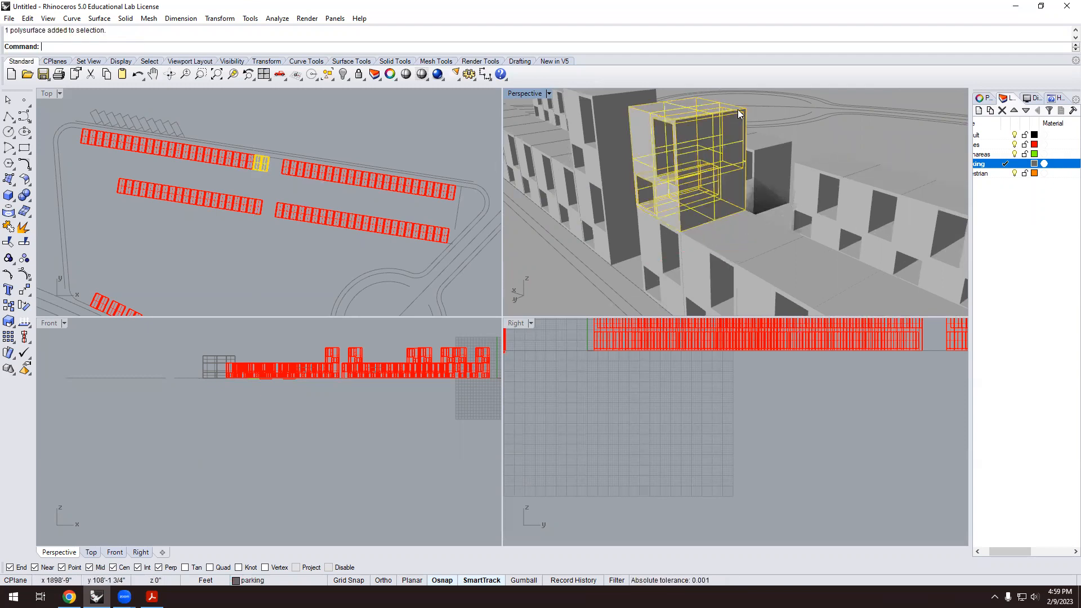
pyautogui.write('Copy')
pyautogui.press('Return')
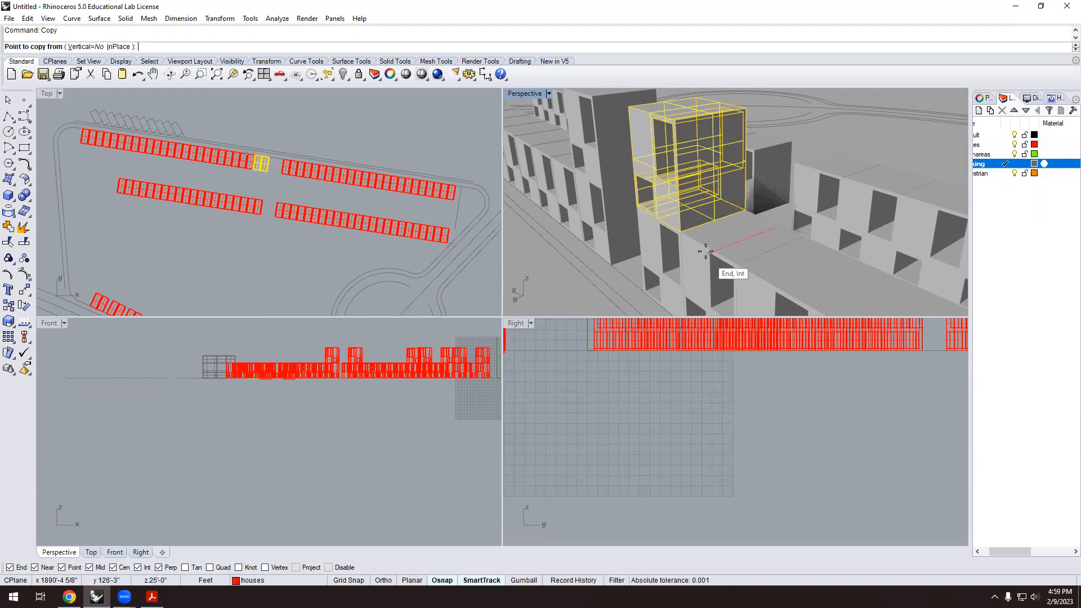
pyautogui.scroll(2, 673, 225)
pyautogui.click(673, 225)
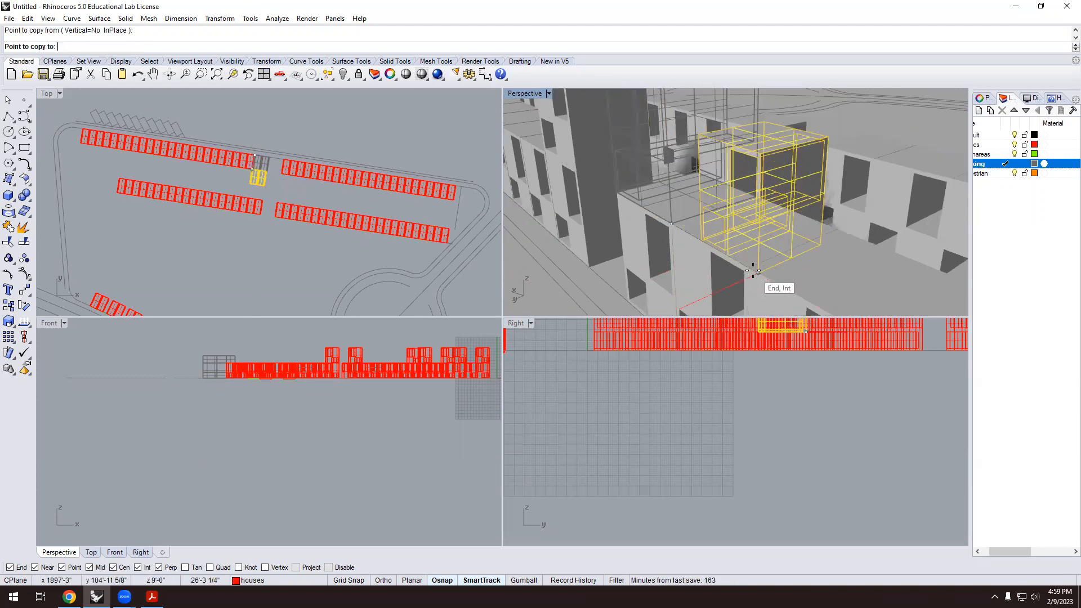
pyautogui.scroll(-4, 653, 192)
pyautogui.scroll(2, 648, 202)
pyautogui.click(648, 225)
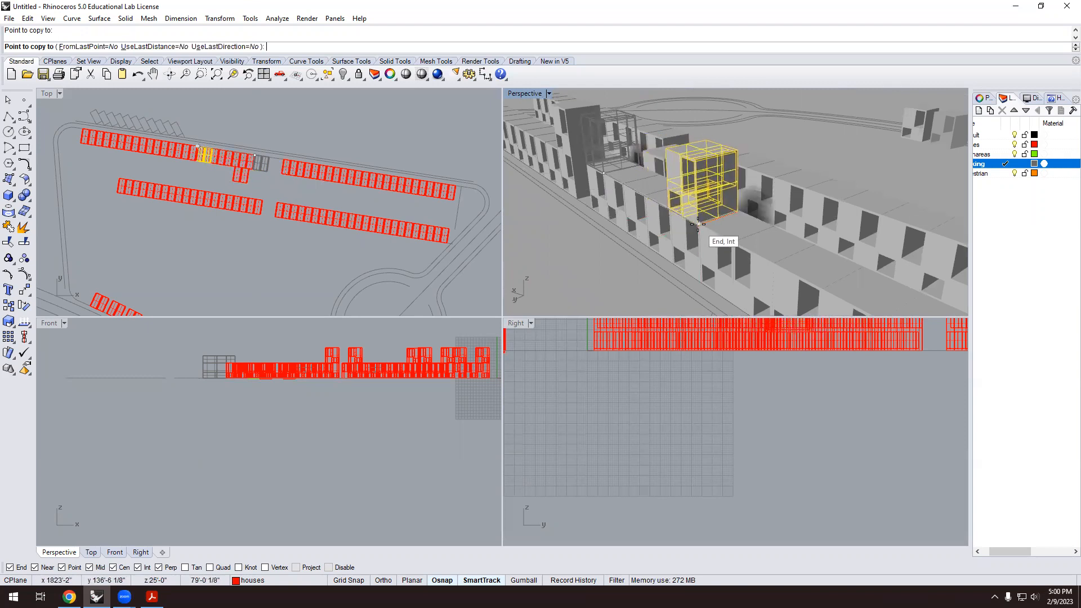
# Place a second copy of the tower unit further along the row.
pyautogui.scroll(5, 704, 228)
pyautogui.scroll(-5, 724, 220)
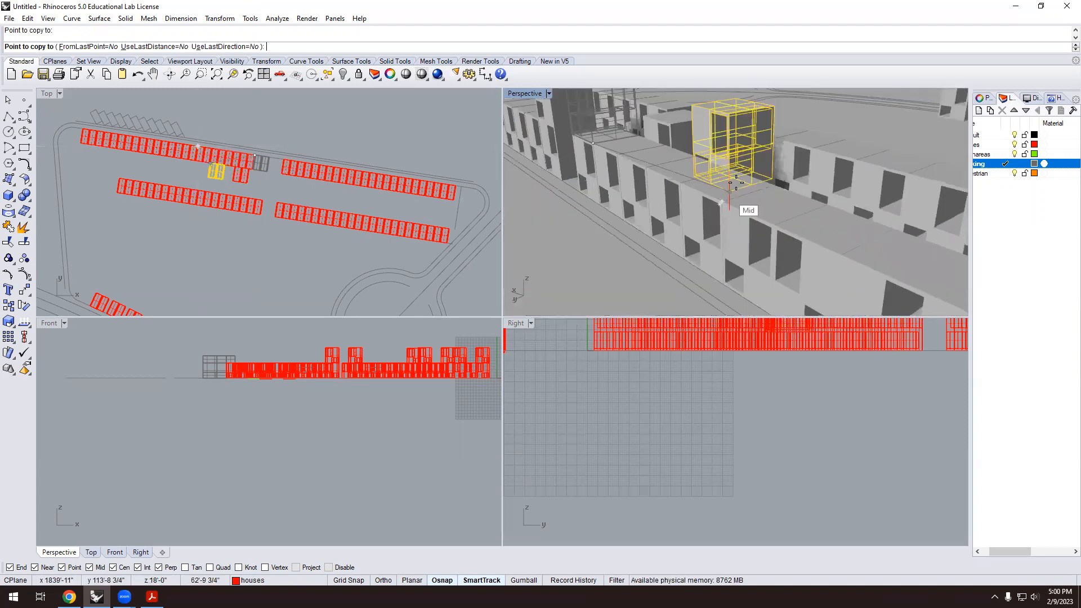
pyautogui.scroll(3, 727, 193)
pyautogui.click(704, 194)
pyautogui.scroll(-2, 691, 153)
pyautogui.scroll(4, 688, 169)
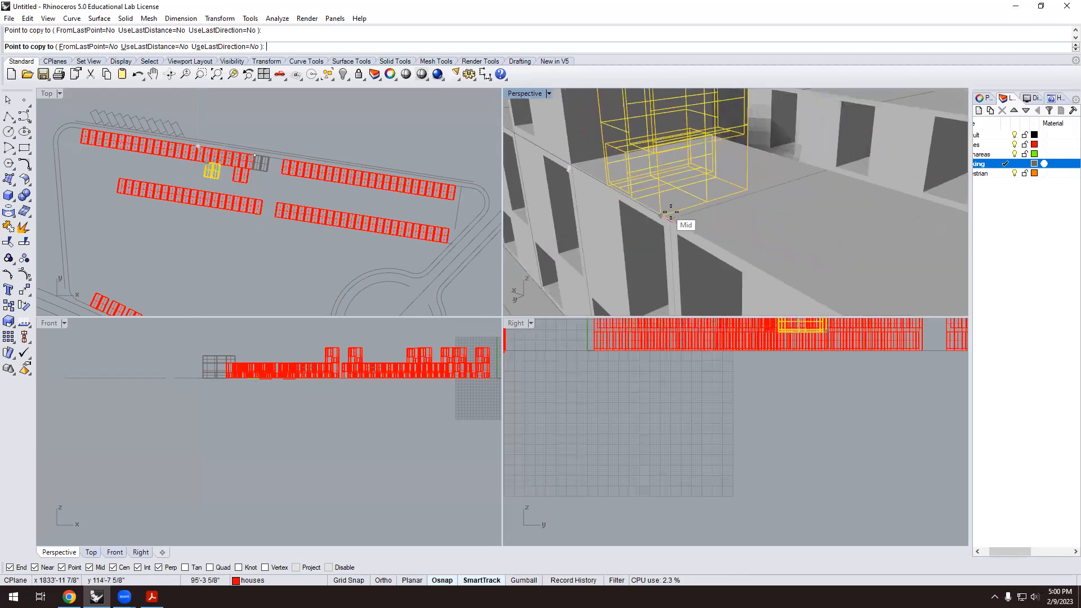
pyautogui.scroll(-4, 664, 169)
pyautogui.scroll(5, 704, 186)
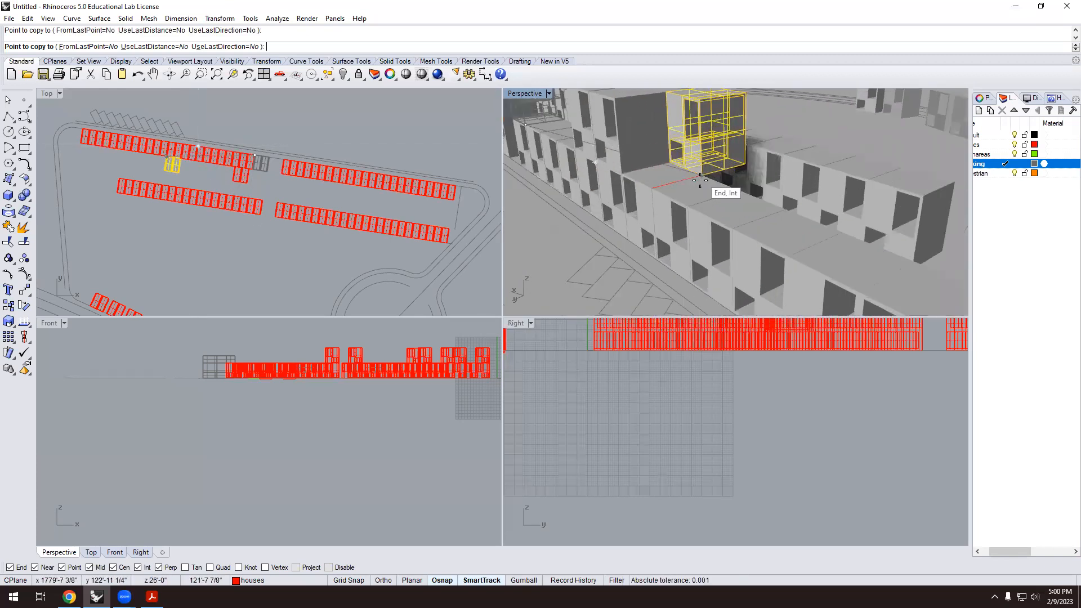
pyautogui.scroll(-4, 667, 259)
pyautogui.scroll(3, 683, 214)
pyautogui.scroll(3, 688, 228)
pyautogui.scroll(-4, 684, 214)
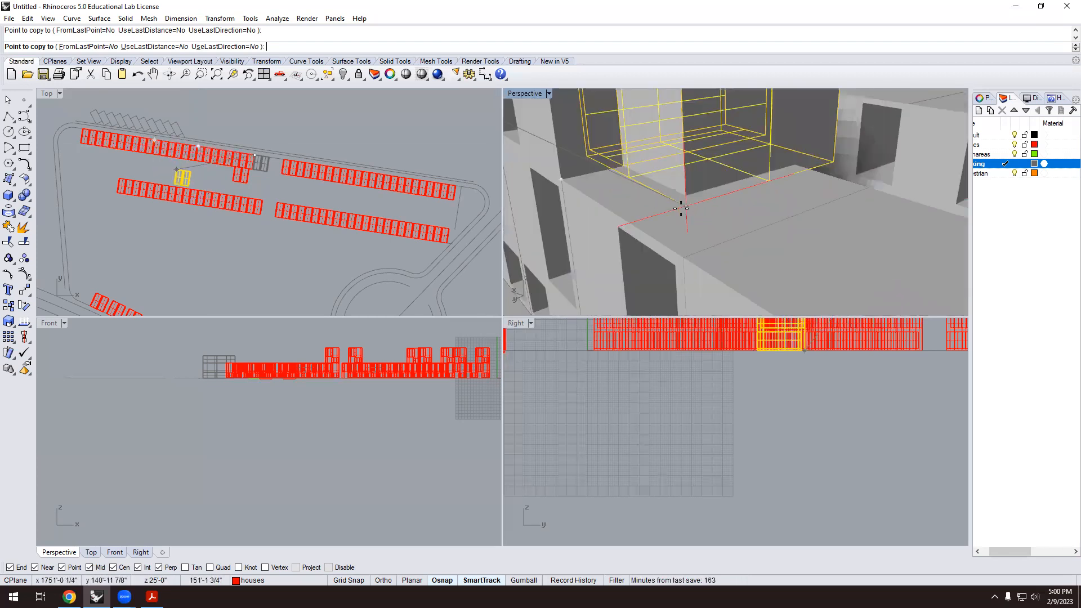
pyautogui.scroll(3, 683, 228)
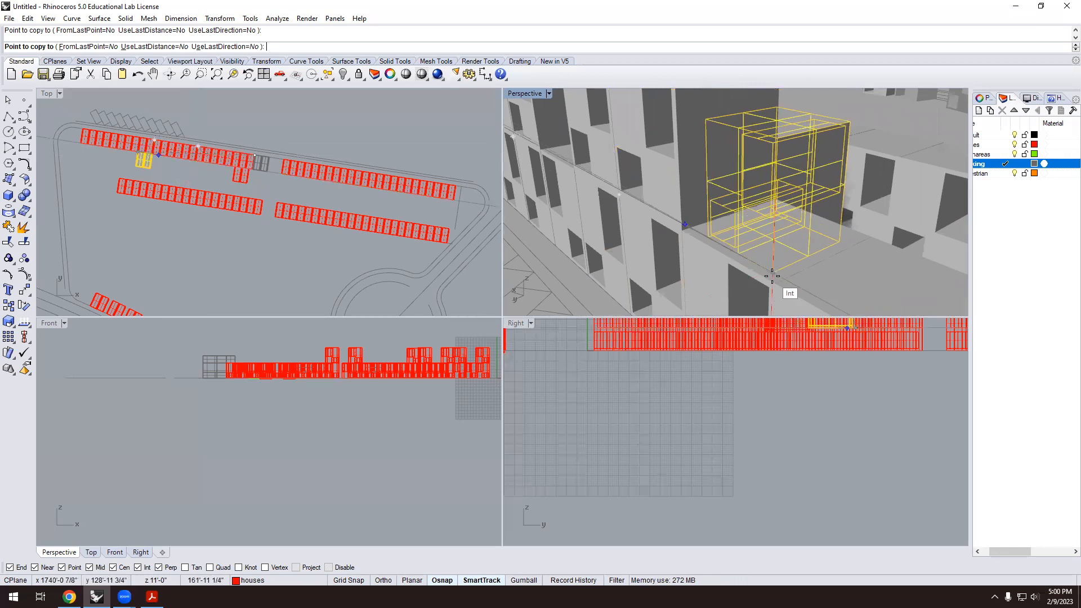
pyautogui.scroll(-5, 713, 257)
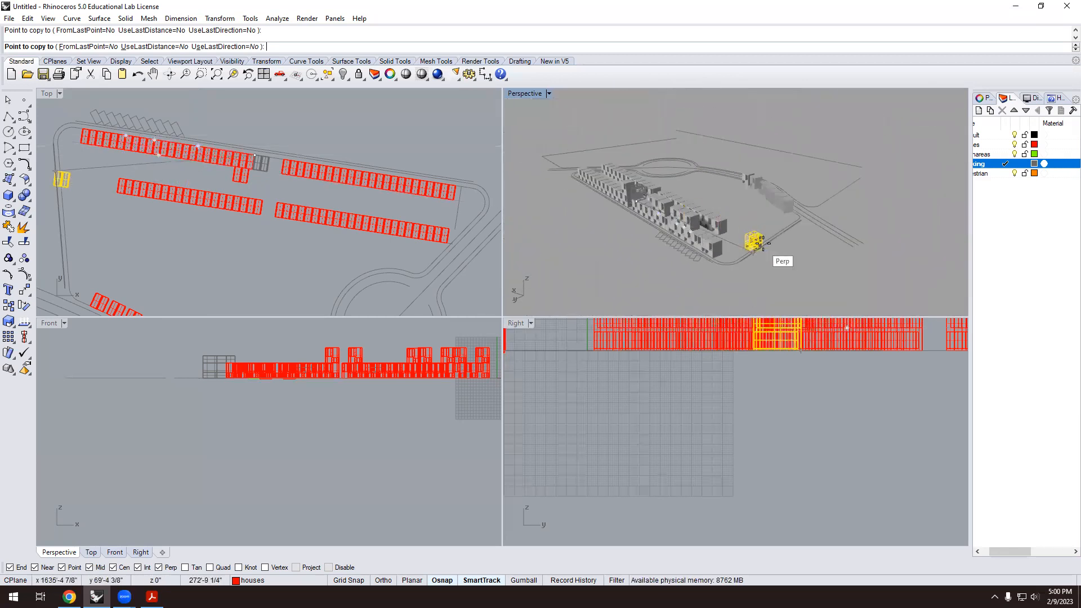
pyautogui.press('Escape')
pyautogui.press('Escape')
# Delete one unwanted house unit from the row.
pyautogui.scroll(5, 661, 228)
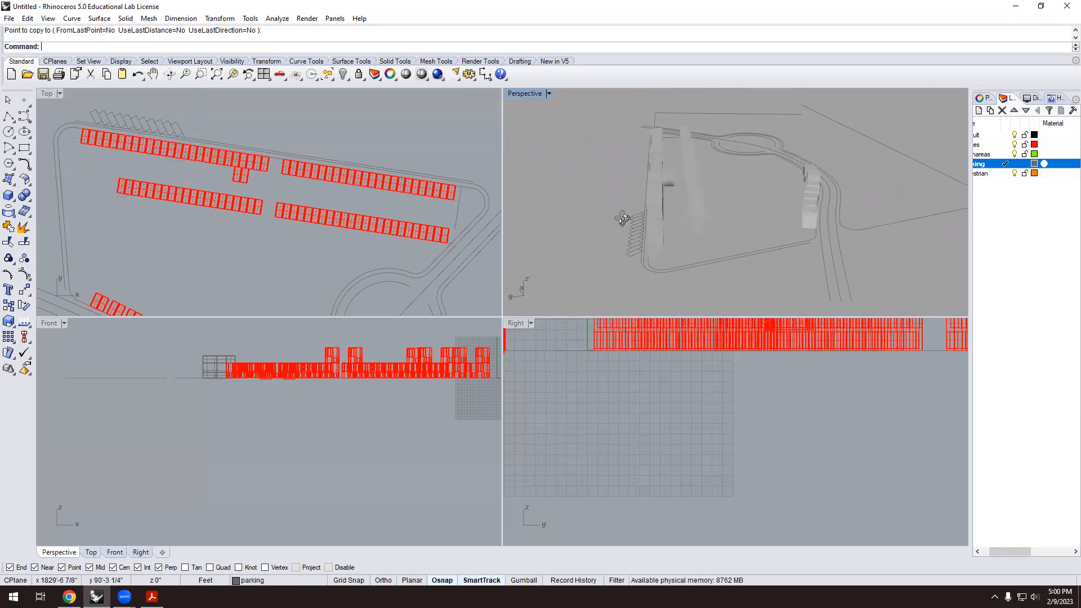
pyautogui.scroll(3, 651, 182)
pyautogui.scroll(-3, 691, 206)
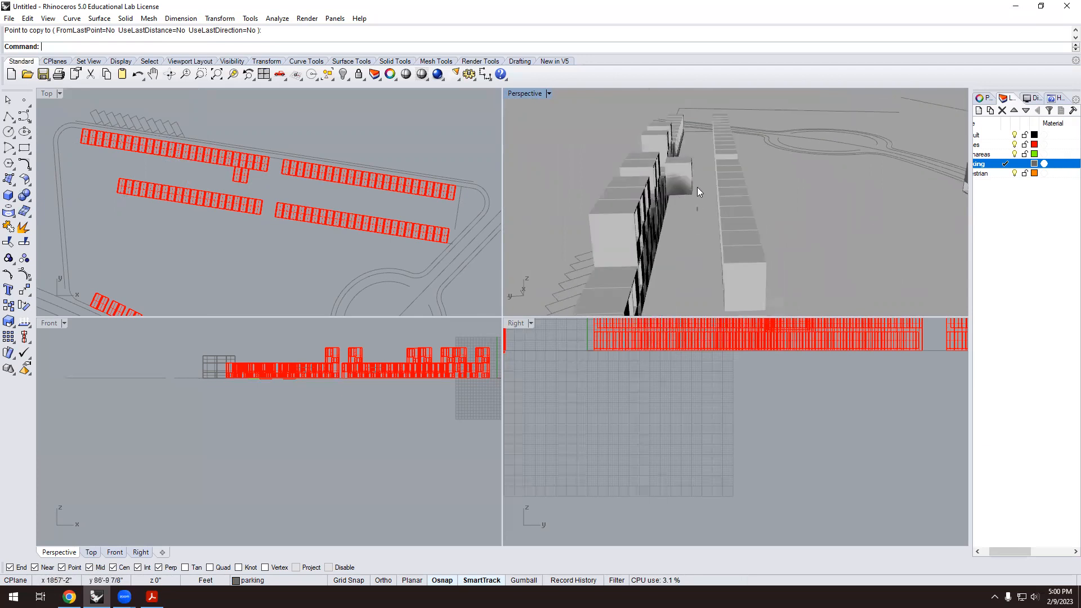
pyautogui.click(688, 150)
pyautogui.press('Delete')
pyautogui.moveTo(674, 201); pyautogui.dragTo(777, 213, button='right')
pyautogui.scroll(-5, 766, 210)
pyautogui.scroll(3, 779, 212)
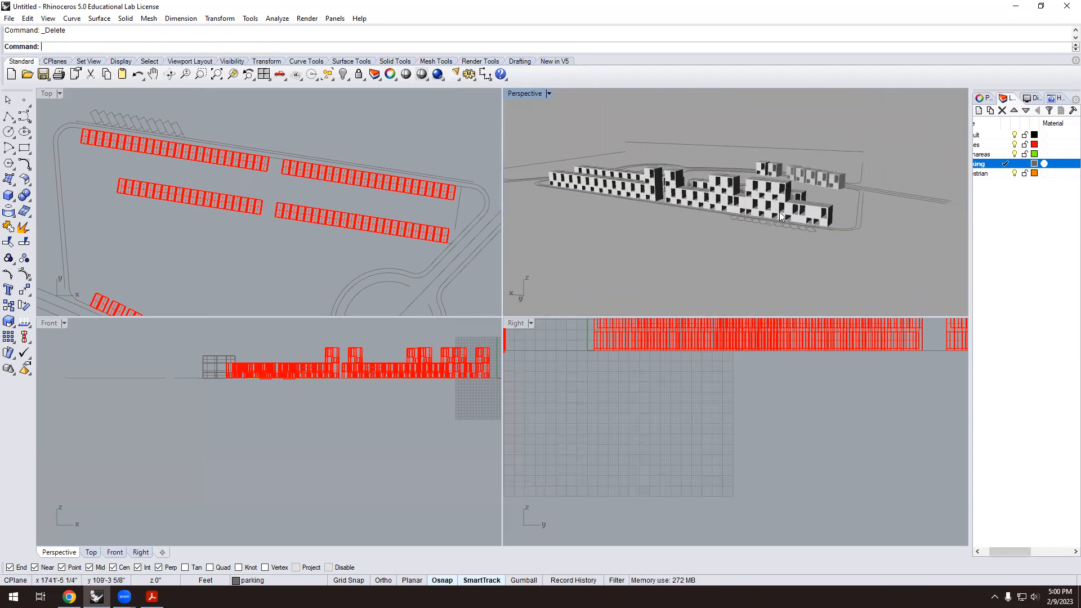
pyautogui.scroll(2, 753, 213)
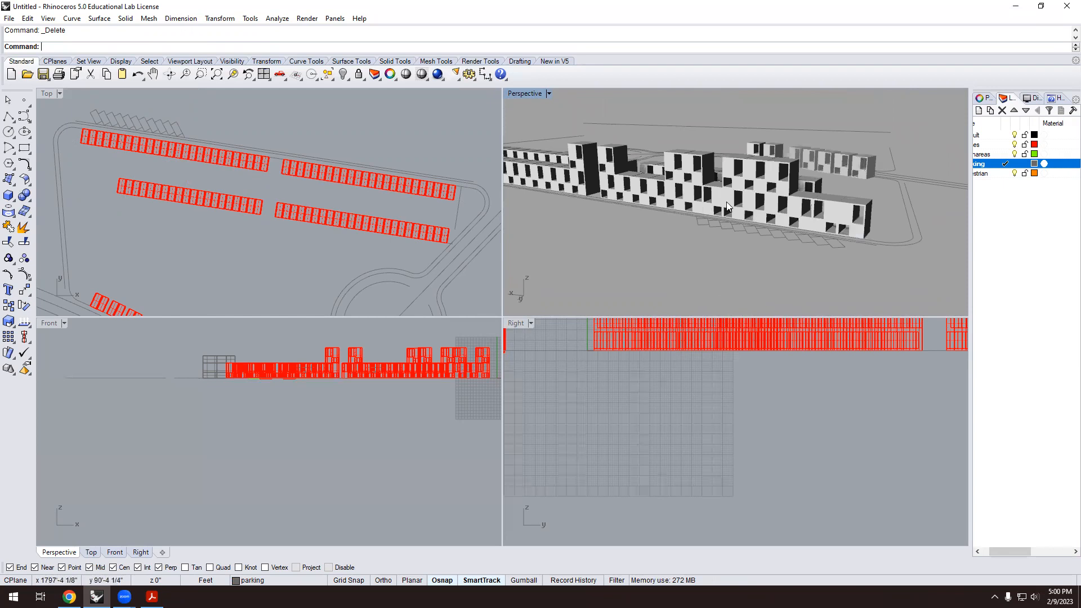
pyautogui.click(714, 214)
pyautogui.click(755, 215)
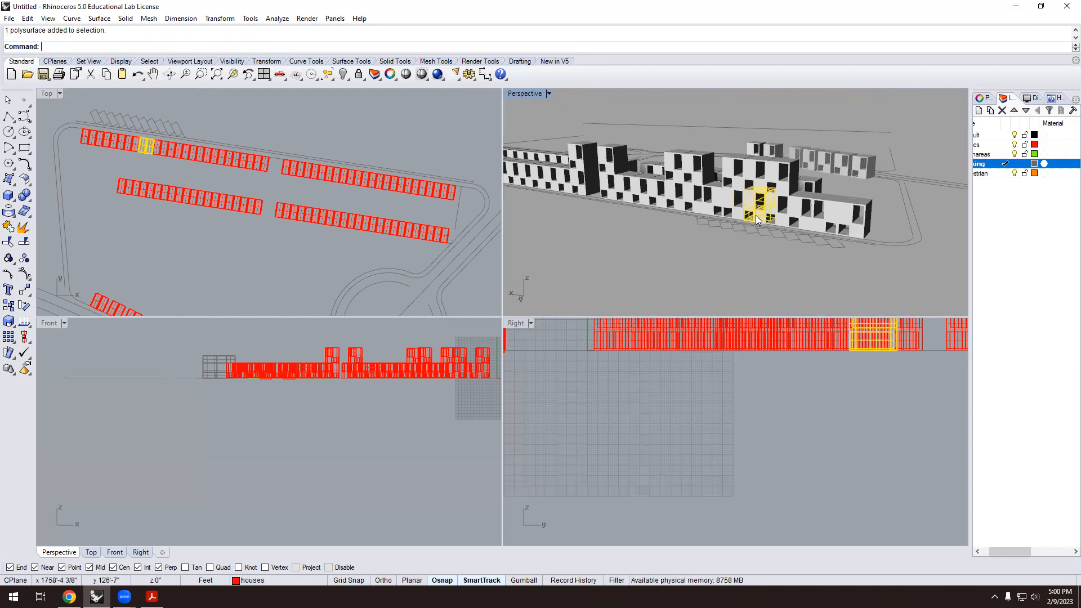
pyautogui.press('Delete')
pyautogui.moveTo(749, 235); pyautogui.dragTo(665, 254, button='right')
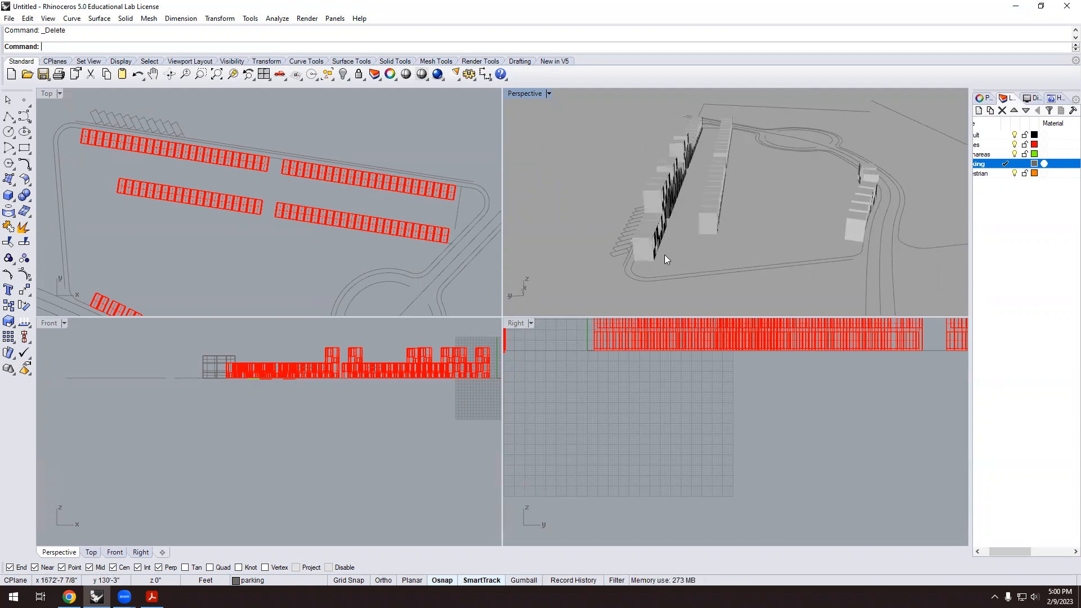
pyautogui.moveTo(669, 221); pyautogui.dragTo(744, 210, button='right')
pyautogui.scroll(3, 755, 214)
pyautogui.scroll(5, 744, 209)
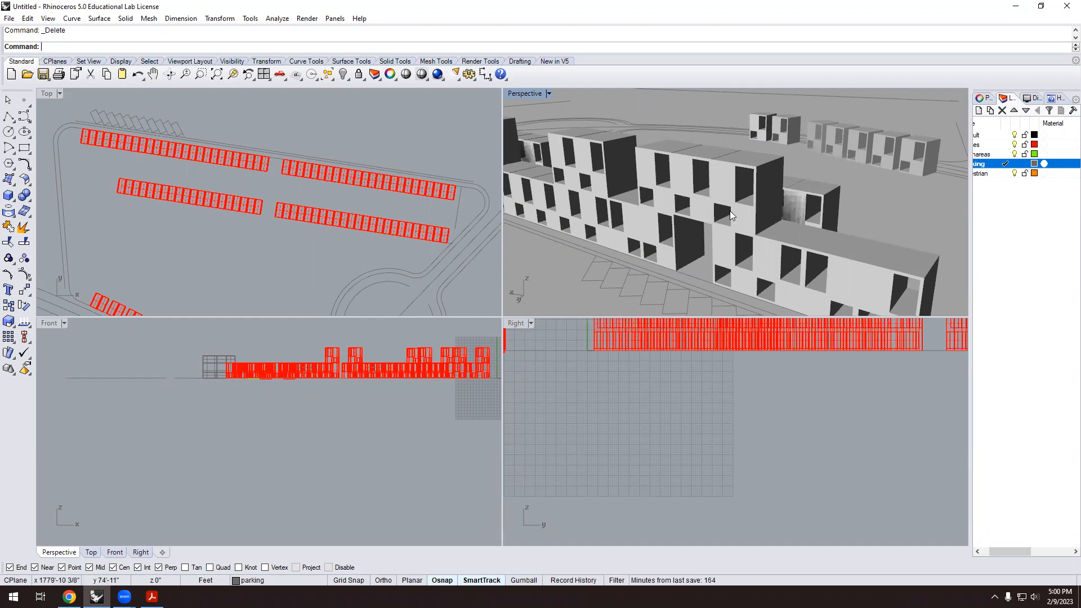
pyautogui.scroll(-4, 768, 233)
pyautogui.moveTo(768, 233); pyautogui.dragTo(663, 241, button='right')
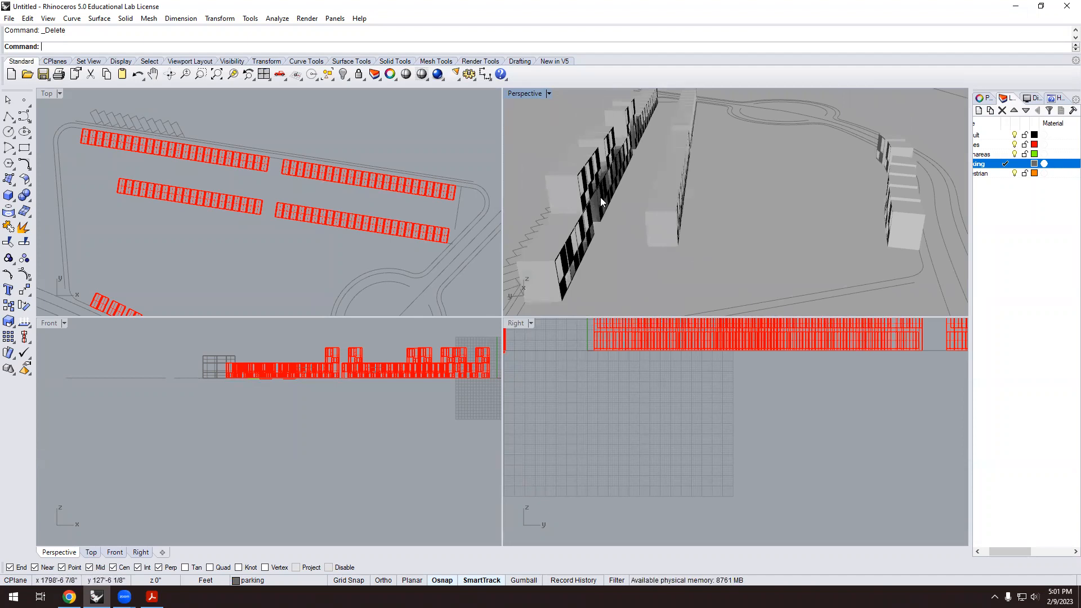
pyautogui.scroll(3, 597, 197)
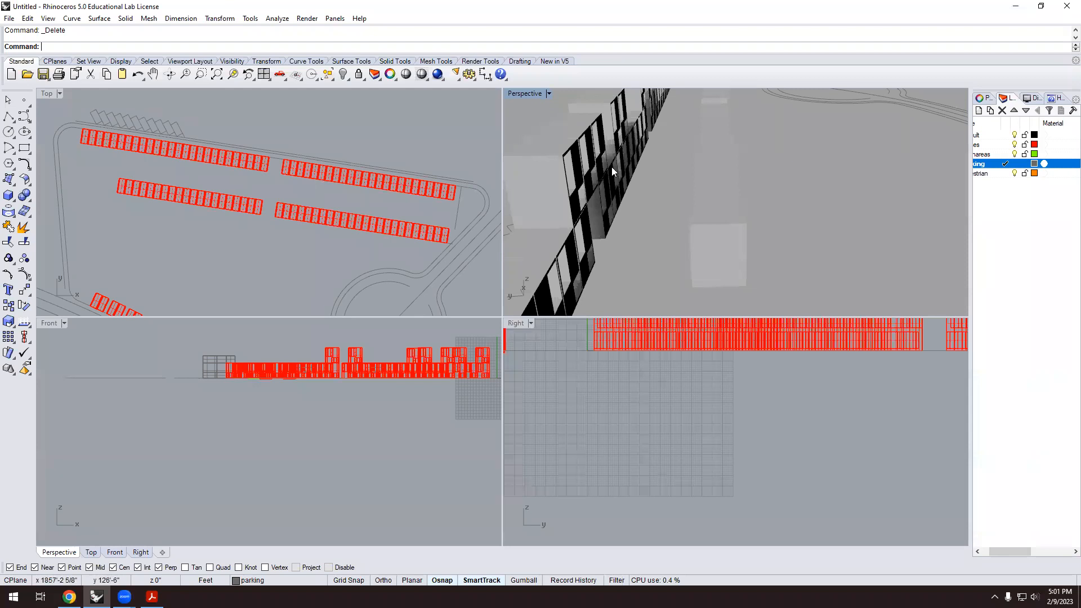
pyautogui.scroll(-8, 612, 166)
pyautogui.moveTo(615, 183)
pyautogui.mouseDown(button='right')
pyautogui.moveTo(719, 163)
pyautogui.moveTo(636, 197)
pyautogui.moveTo(636, 182)
pyautogui.mouseUp(button='right')
pyautogui.scroll(8, 636, 184)
pyautogui.scroll(-4, 651, 145)
pyautogui.moveTo(651, 145); pyautogui.dragTo(667, 126, button='right')
pyautogui.scroll(5, 669, 145)
pyautogui.scroll(-5, 675, 151)
pyautogui.scroll(5, 676, 140)
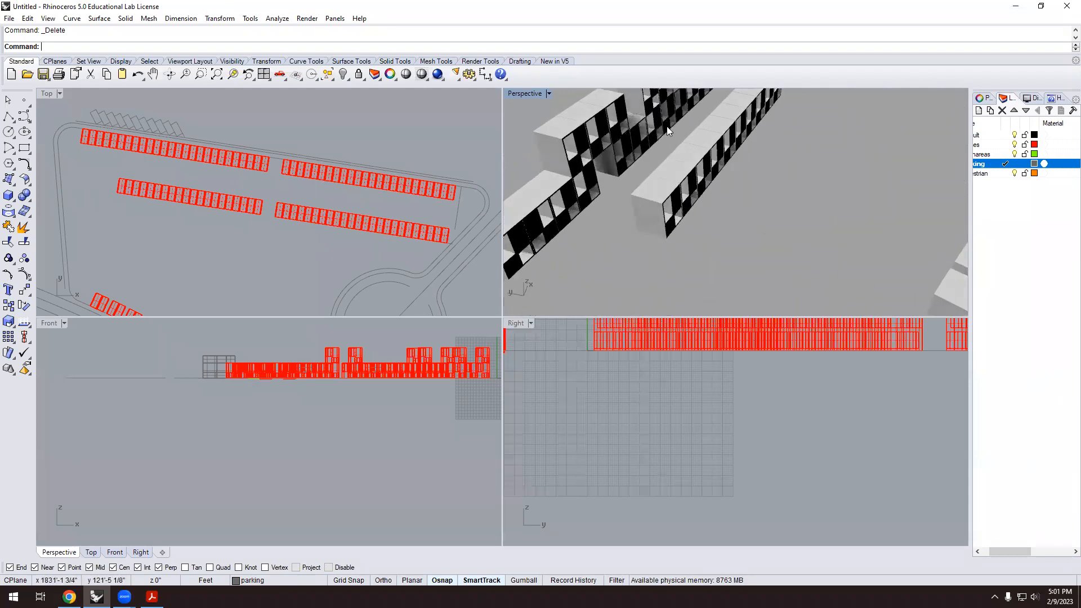
pyautogui.scroll(4, 658, 136)
pyautogui.scroll(-8, 653, 138)
pyautogui.scroll(5, 635, 116)
pyautogui.scroll(2, 273, 196)
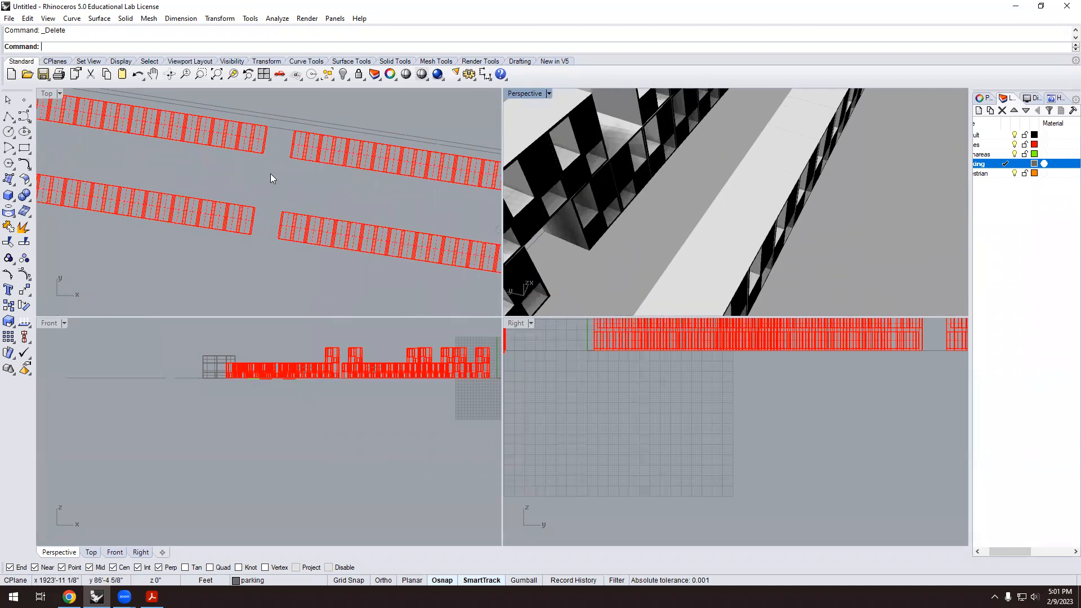
pyautogui.scroll(-2, 603, 207)
pyautogui.moveTo(617, 175)
pyautogui.mouseDown(button='right')
pyautogui.moveTo(640, 208)
pyautogui.moveTo(707, 187)
pyautogui.moveTo(656, 210)
pyautogui.moveTo(656, 183)
pyautogui.moveTo(625, 161)
pyautogui.mouseUp(button='right')
pyautogui.scroll(4, 620, 146)
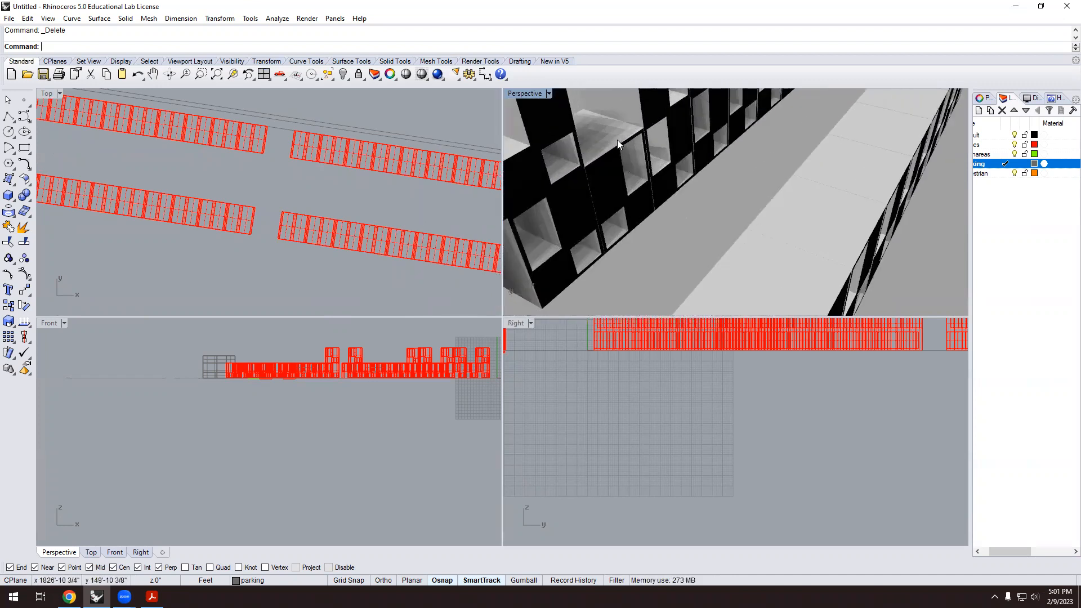
# Draw a single line from a facade corner across the gap to the opposite building facade.
pyautogui.click(13, 121)
pyautogui.click(24, 123)
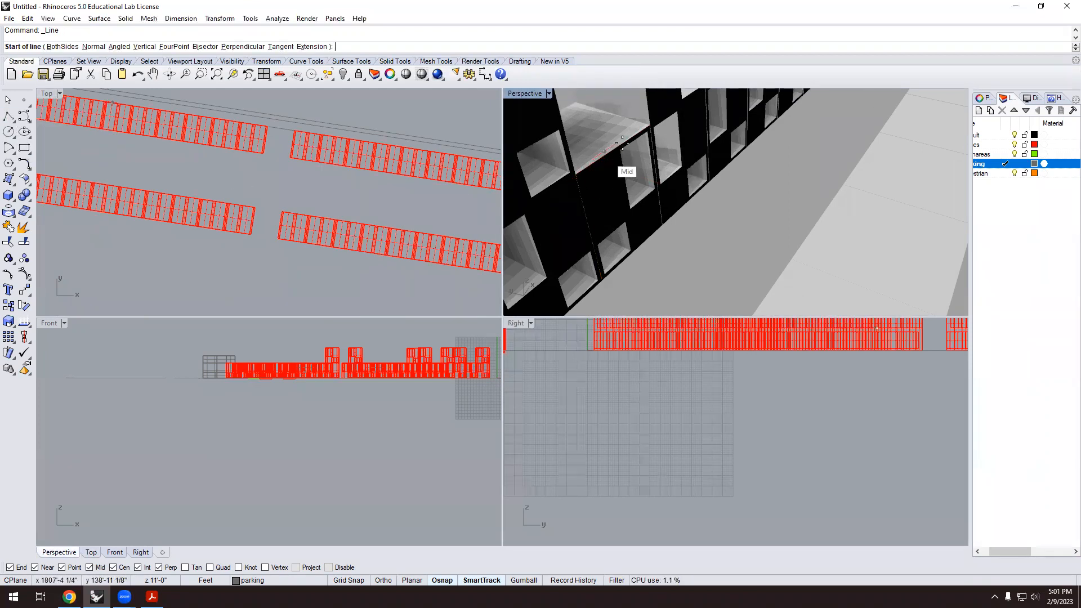
pyautogui.scroll(2, 623, 141)
pyautogui.click(676, 105)
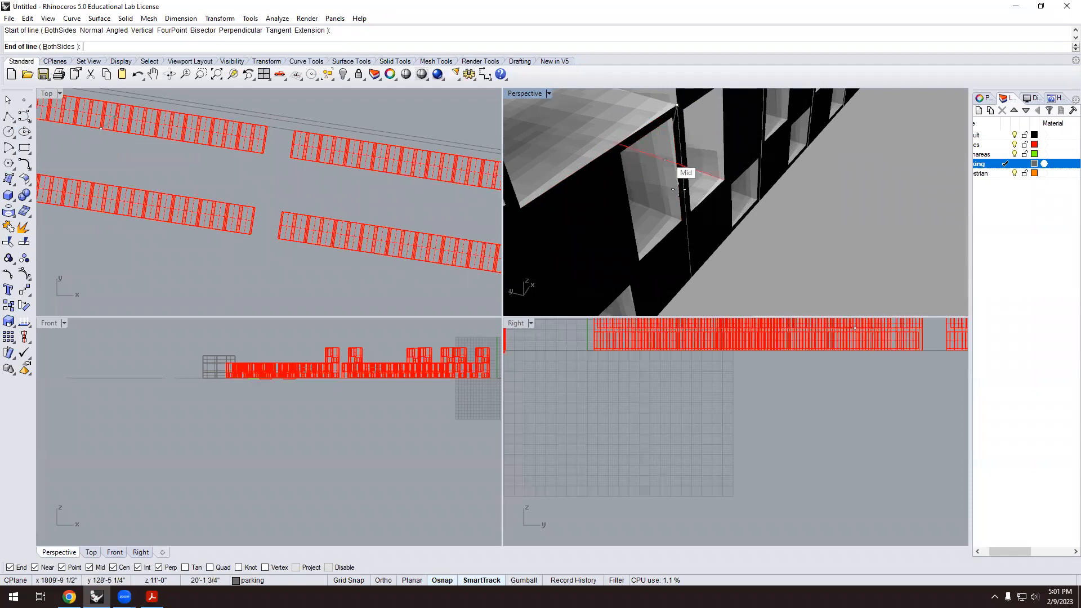
pyautogui.scroll(-6, 710, 197)
pyautogui.scroll(3, 852, 231)
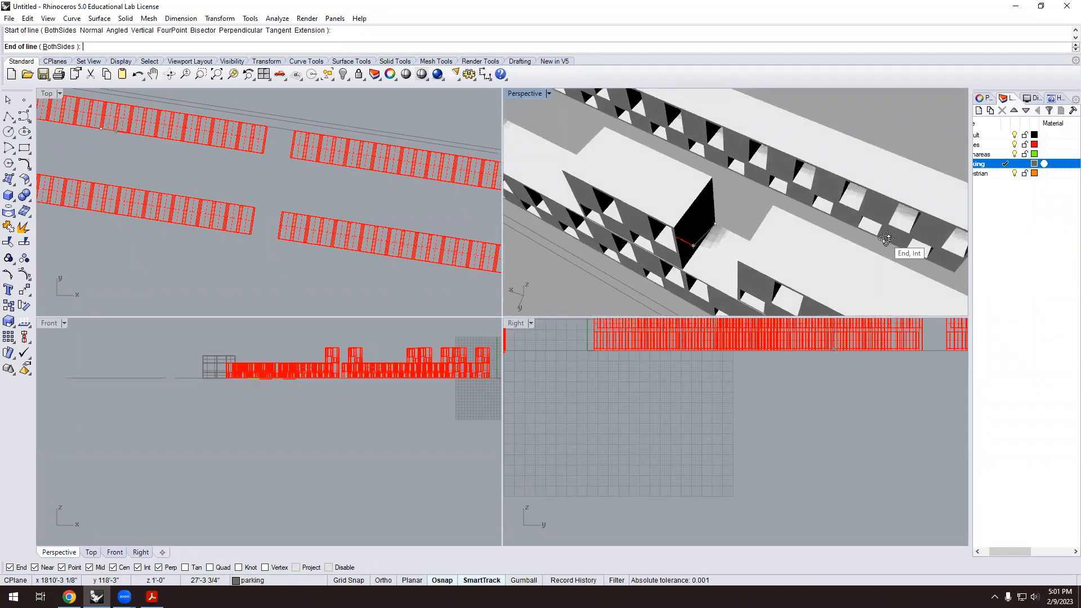
pyautogui.scroll(3, 788, 161)
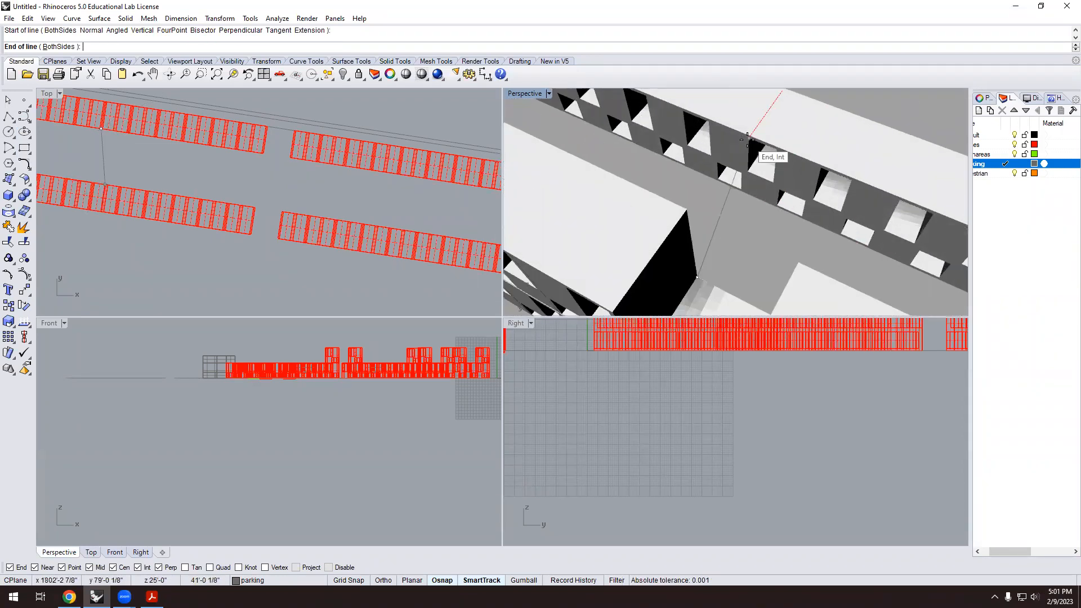
pyautogui.scroll(3, 788, 152)
pyautogui.click(789, 152)
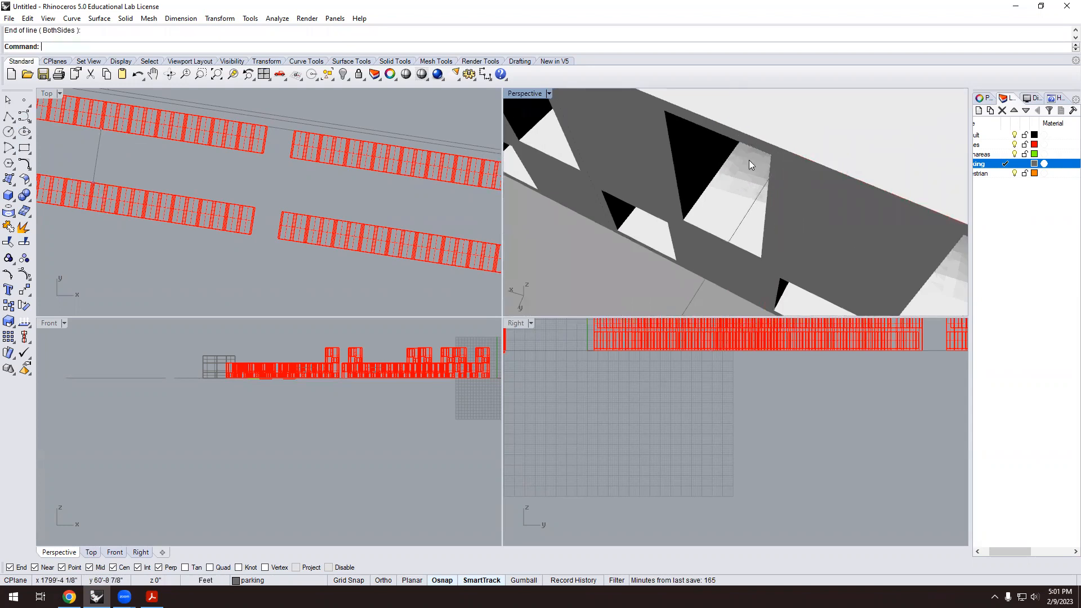
pyautogui.scroll(-6, 727, 164)
pyautogui.moveTo(532, 183); pyautogui.dragTo(920, 163, button='right')
pyautogui.scroll(-3, 764, 162)
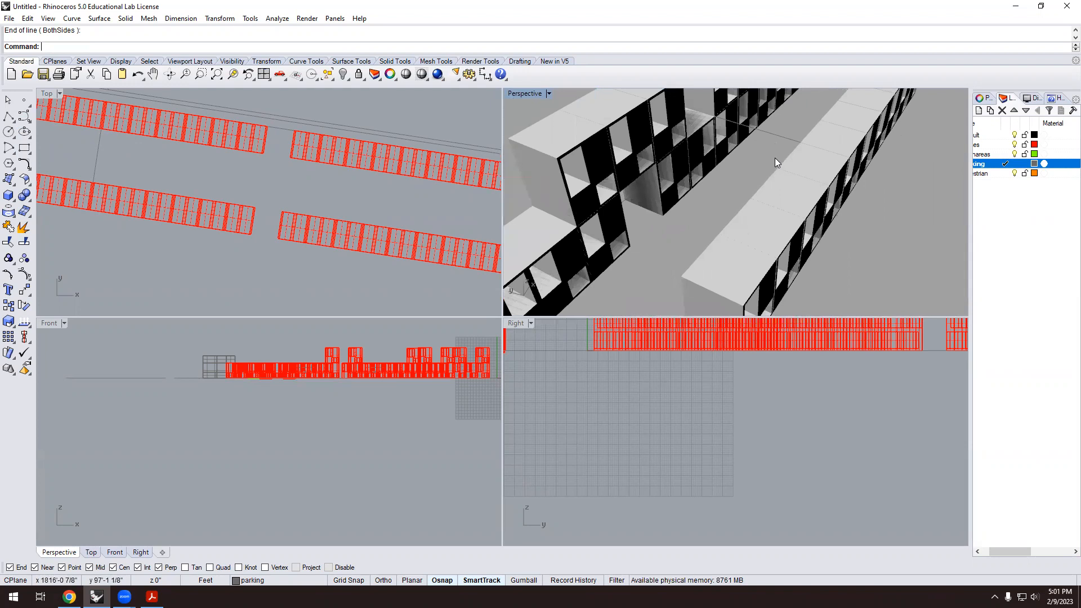
pyautogui.scroll(-3, 775, 155)
# Copy the line down to the lower facade corner.
pyautogui.click(785, 139)
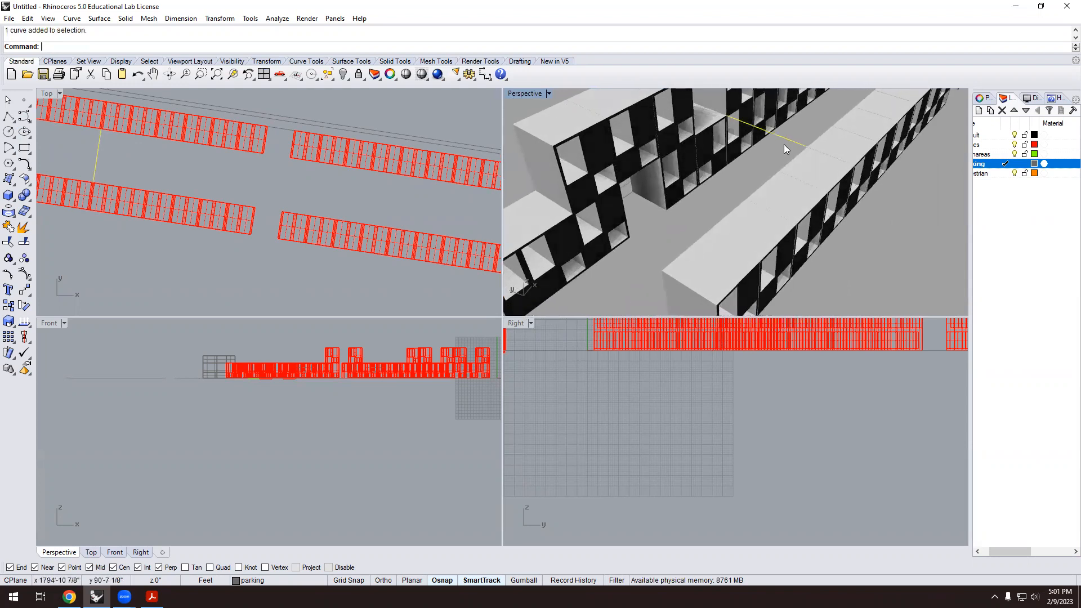
pyautogui.write('Copy')
pyautogui.press('Return')
pyautogui.scroll(5, 749, 129)
pyautogui.click(728, 131)
pyautogui.click(614, 206)
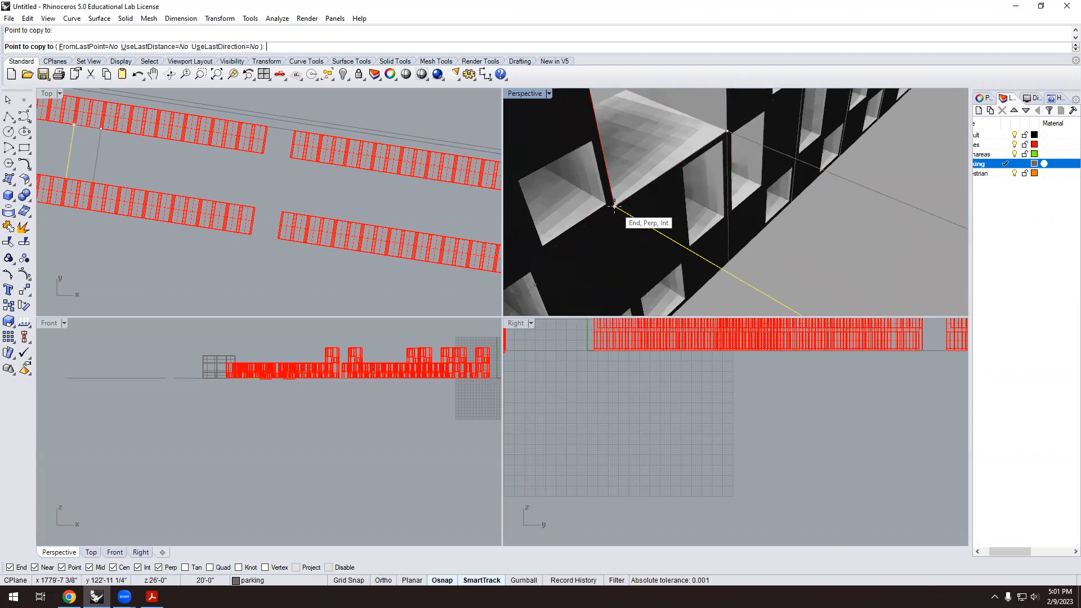
pyautogui.scroll(-3, 615, 205)
pyautogui.scroll(-6, 781, 259)
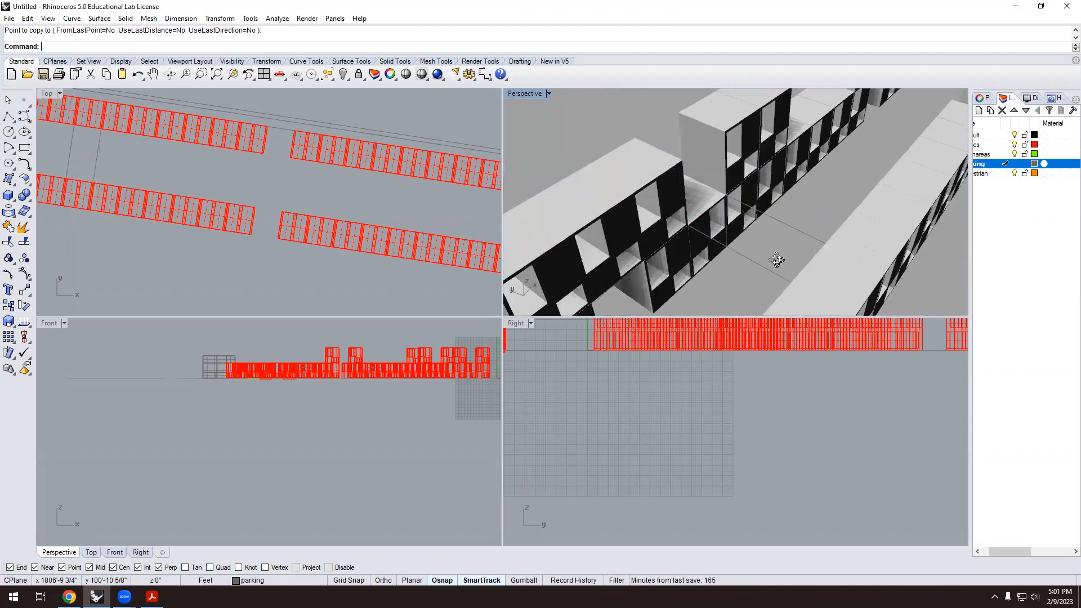
pyautogui.moveTo(791, 261)
pyautogui.mouseDown(button='right')
pyautogui.moveTo(739, 285)
pyautogui.moveTo(781, 273)
pyautogui.mouseUp(button='right')
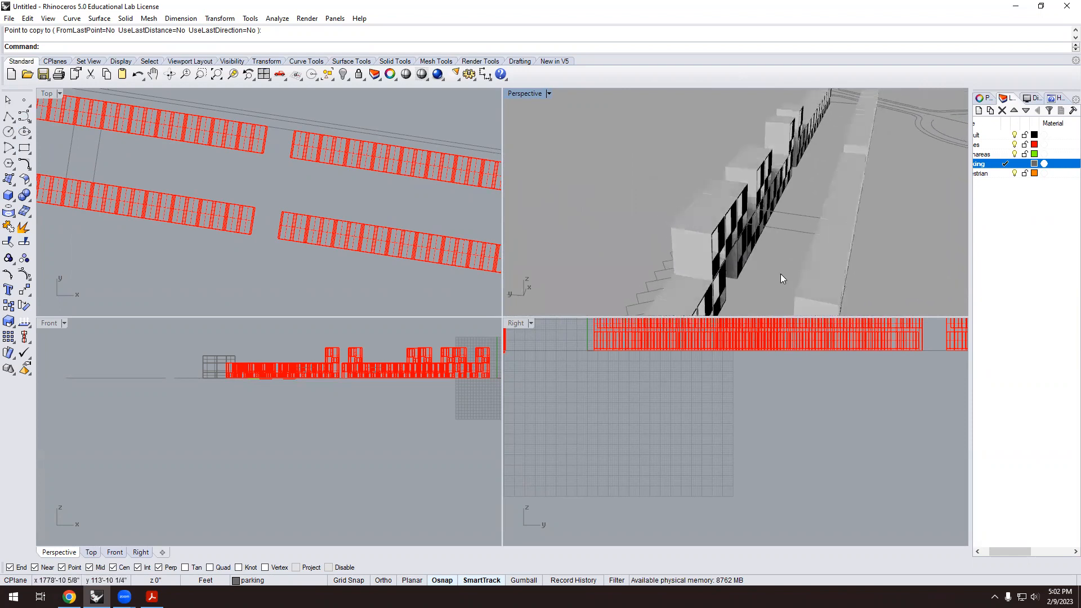
pyautogui.moveTo(824, 159)
pyautogui.mouseDown(button='right')
pyautogui.moveTo(842, 113)
pyautogui.moveTo(809, 169)
pyautogui.mouseUp(button='right')
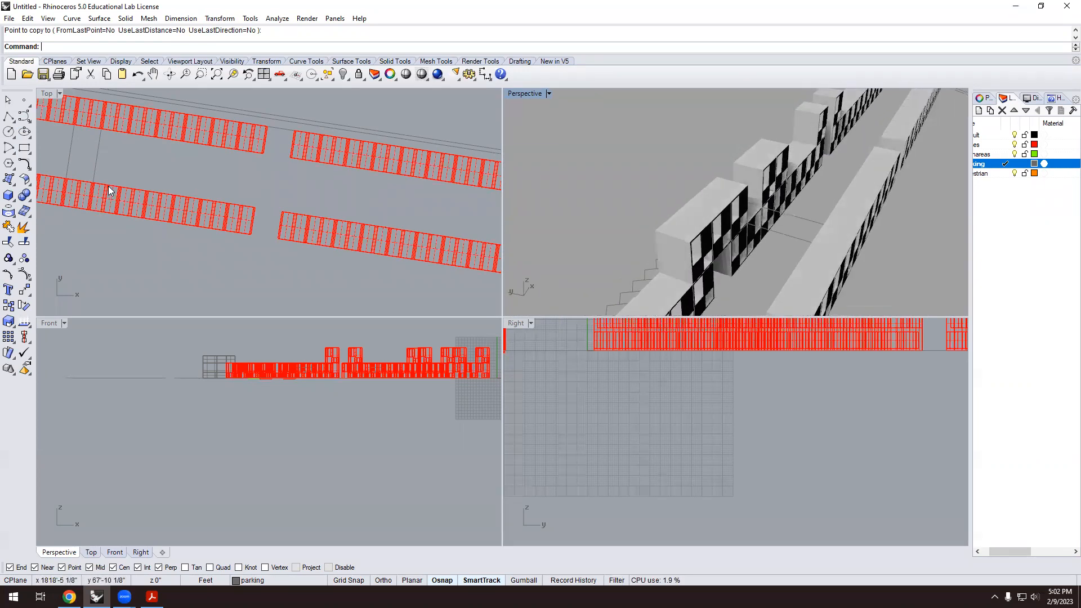
pyautogui.click(9, 115)
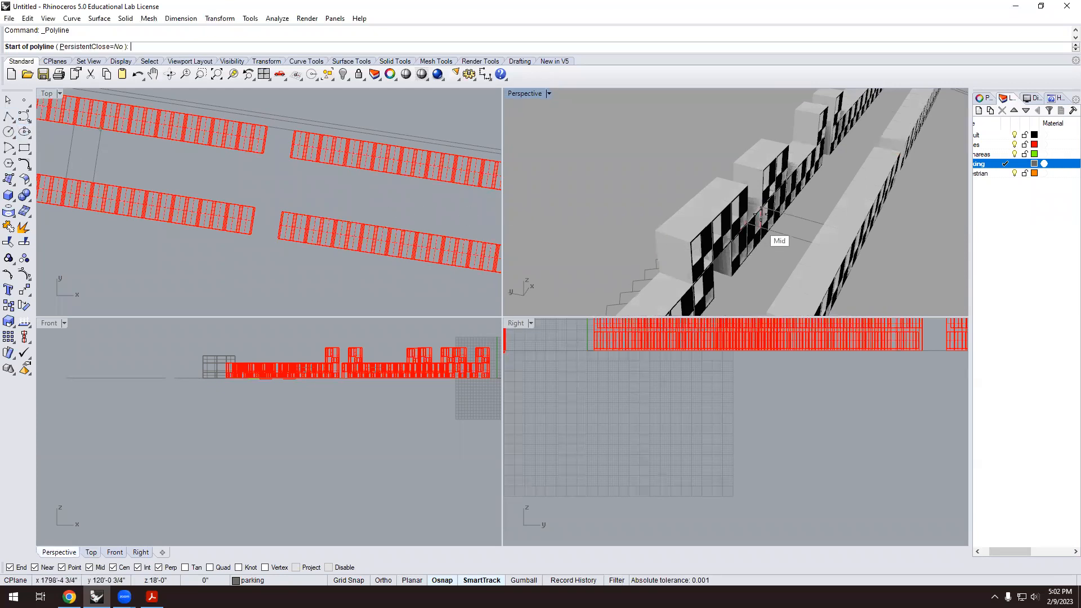
# Draw a closed four-corner polyline outline spanning the gap between the rows.
pyautogui.scroll(5, 783, 225)
pyautogui.click(744, 187)
pyautogui.scroll(2, 673, 241)
pyautogui.click(669, 274)
pyautogui.scroll(-3, 687, 254)
pyautogui.scroll(3, 706, 258)
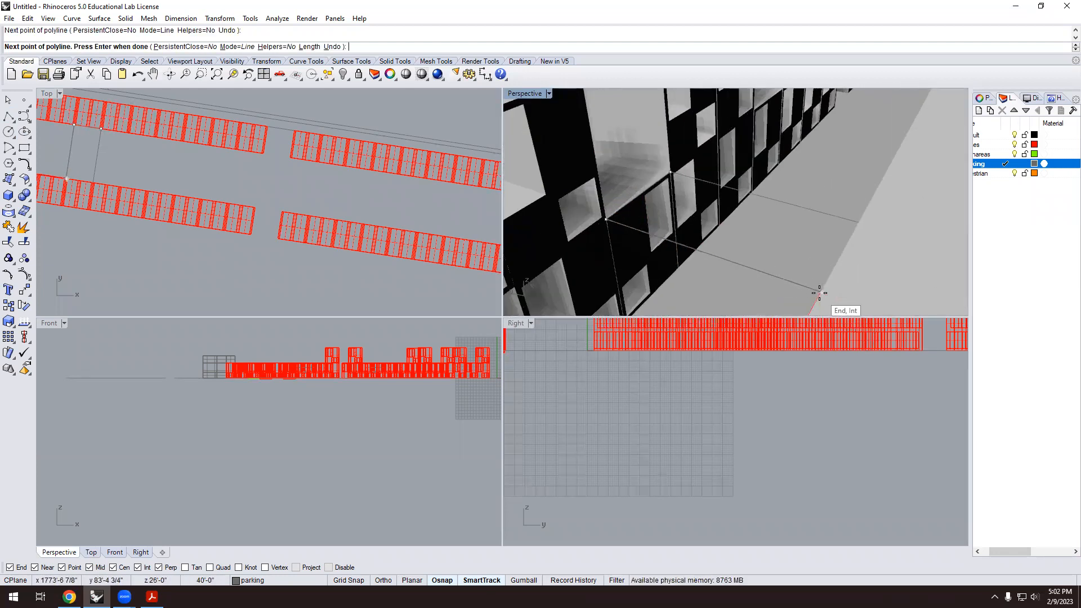
pyautogui.scroll(2, 822, 292)
pyautogui.click(825, 292)
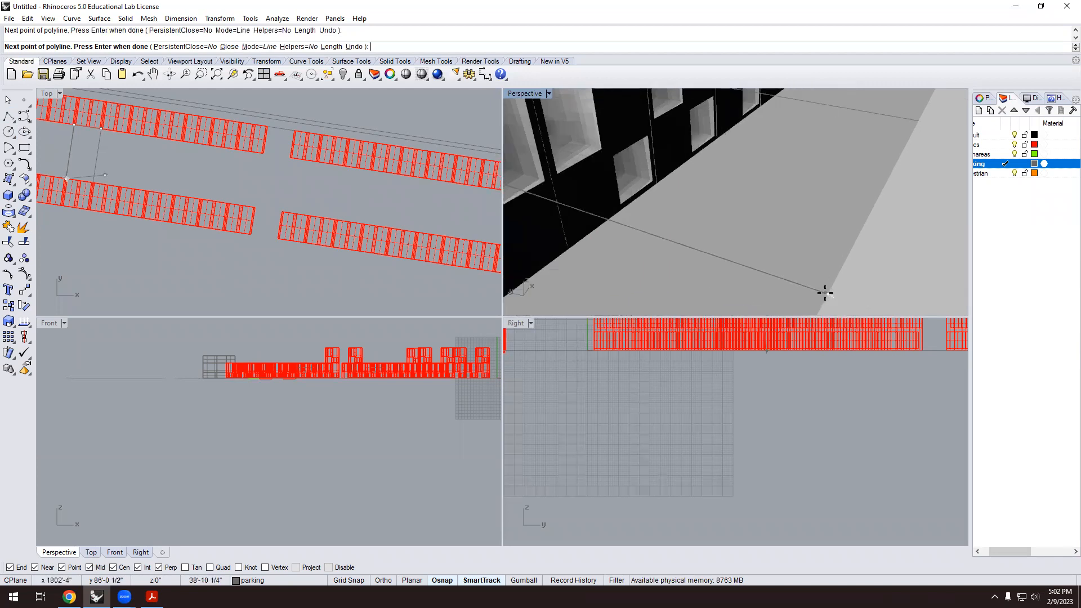
pyautogui.scroll(1, 821, 270)
pyautogui.click(870, 193)
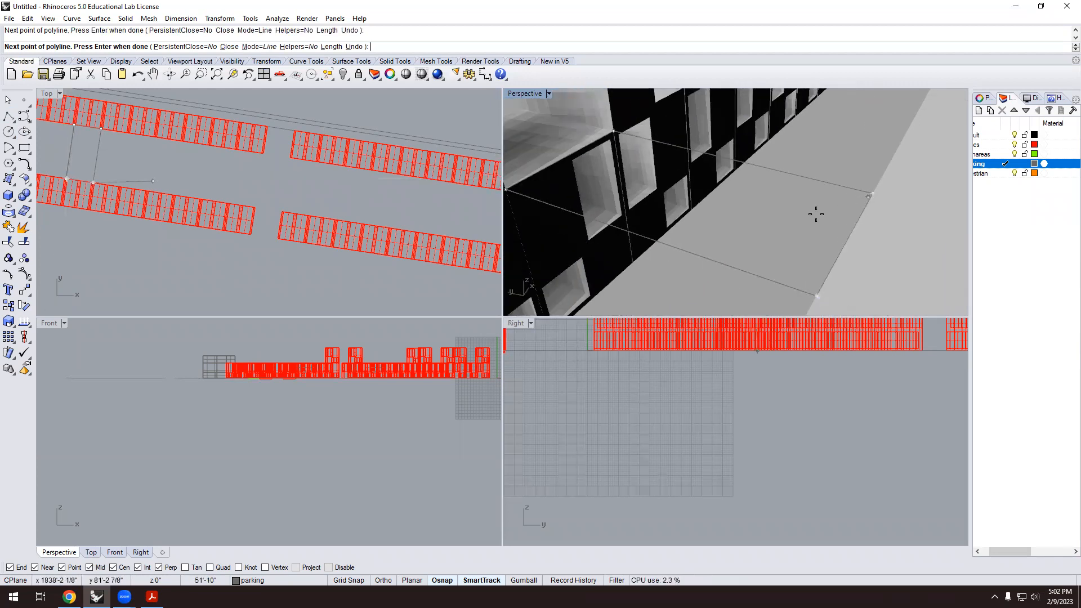
pyautogui.click(613, 131)
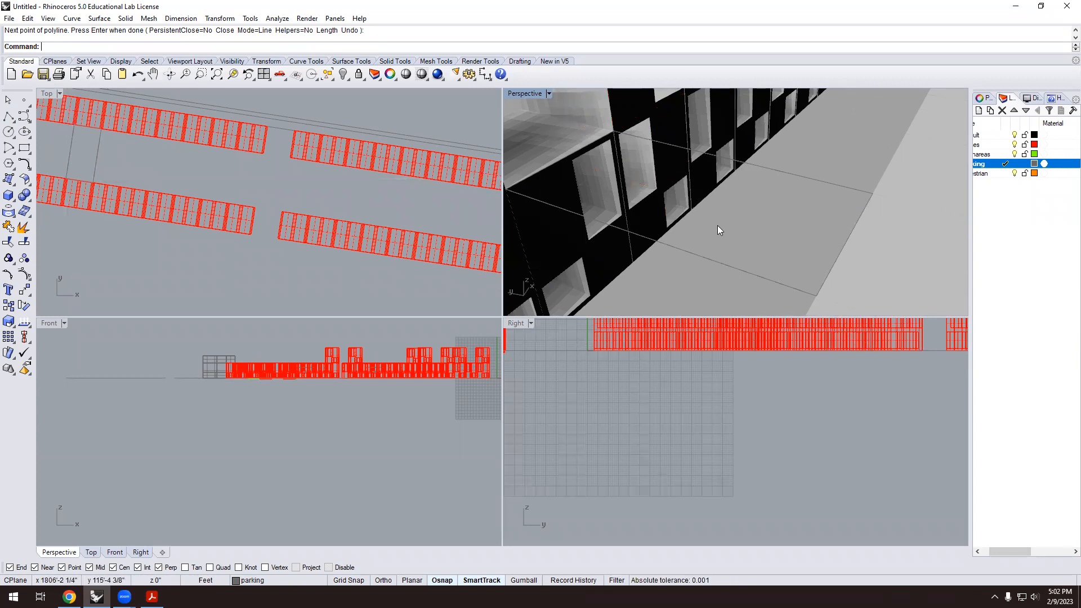
pyautogui.scroll(-2, 714, 232)
# Extrude the outline with ExtrudeCrv up to the snapped facade height.
pyautogui.click(713, 237)
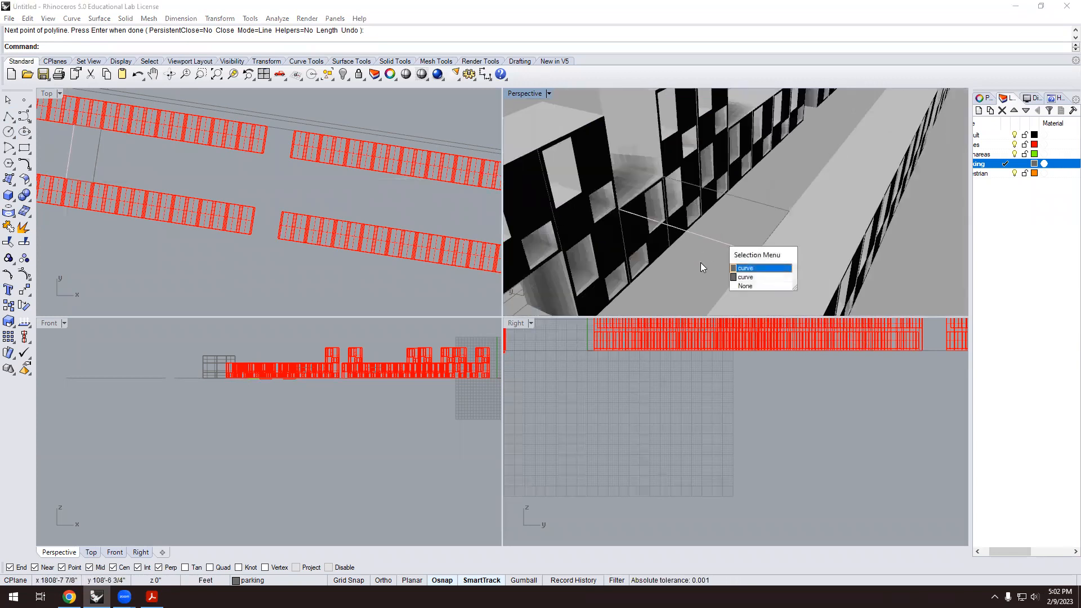
pyautogui.click(746, 277)
pyautogui.write('Extrud')
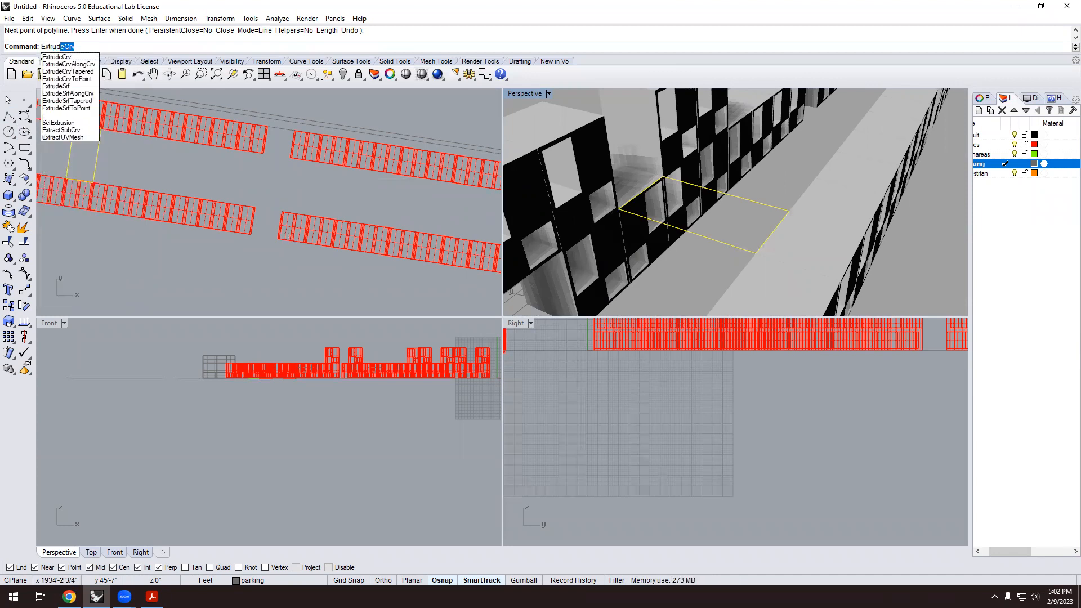
pyautogui.press('Return')
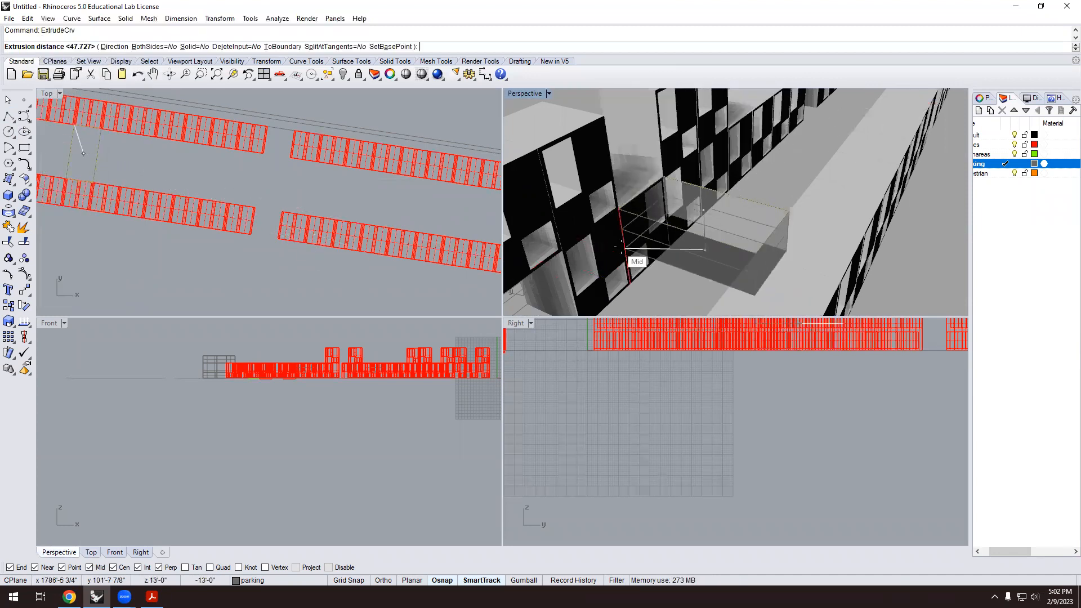
pyautogui.scroll(3, 630, 260)
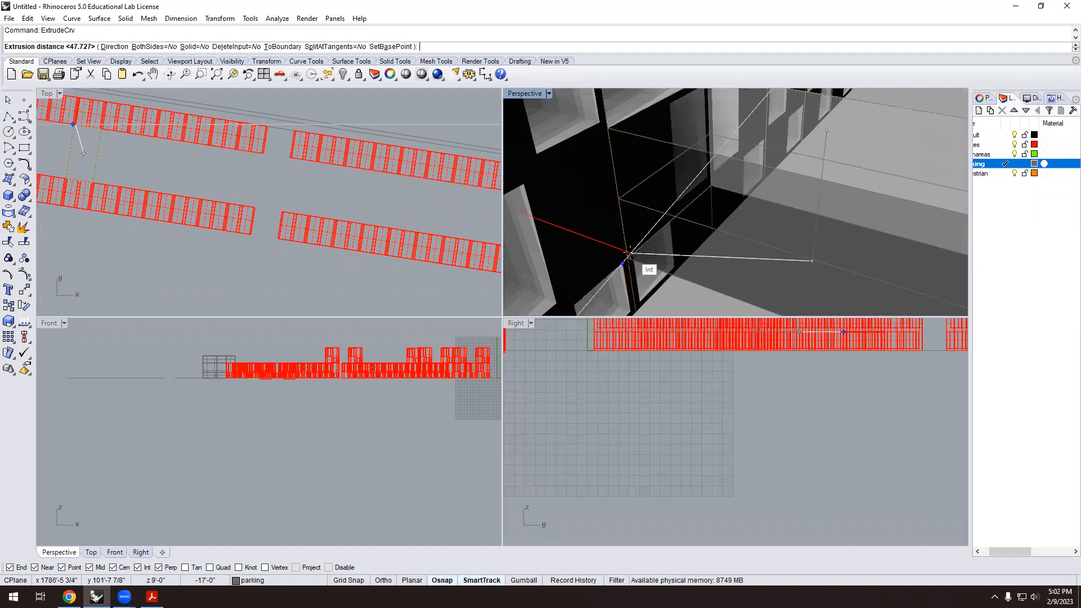
pyautogui.click(633, 254)
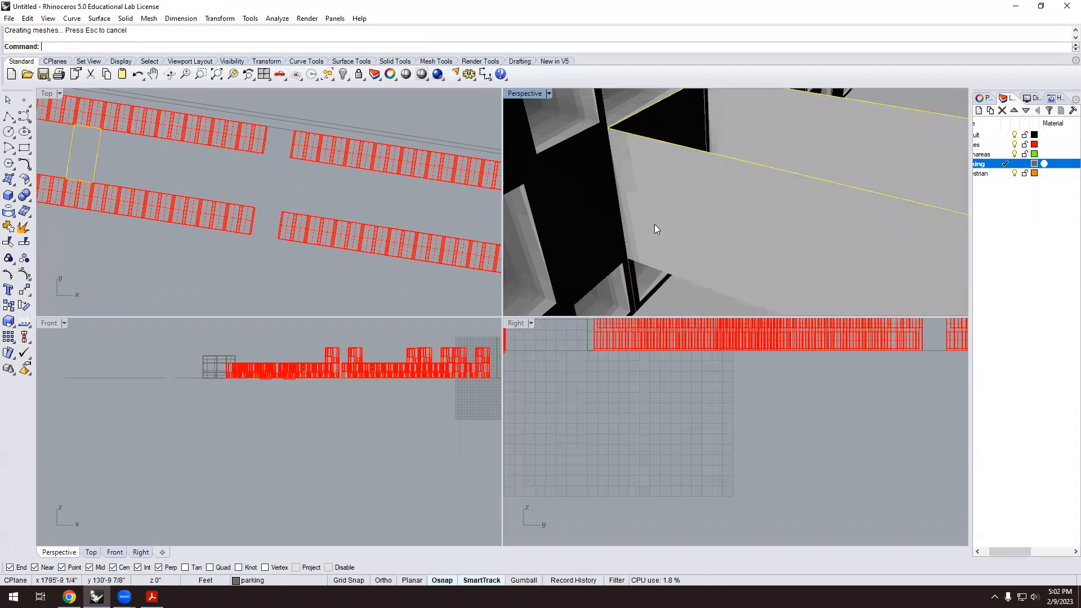
pyautogui.scroll(-8, 669, 234)
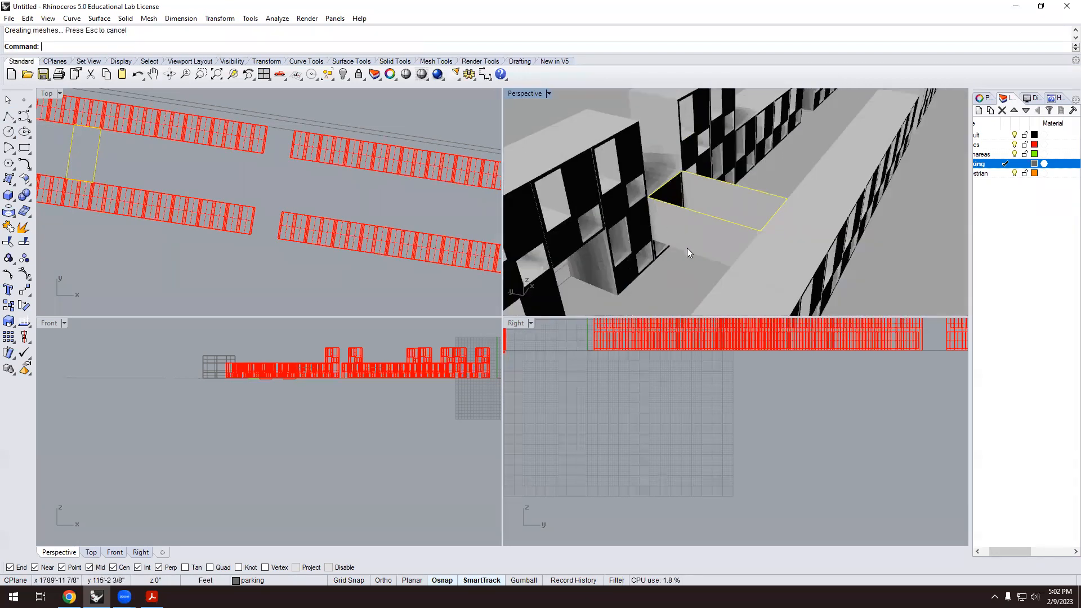
# Cap the extrusion into a closed solid bridge block.
pyautogui.click(688, 250)
pyautogui.write('cap')
pyautogui.press('Return')
pyautogui.press('Escape')
pyautogui.moveTo(788, 160); pyautogui.dragTo(717, 238, button='right')
pyautogui.scroll(4, 727, 256)
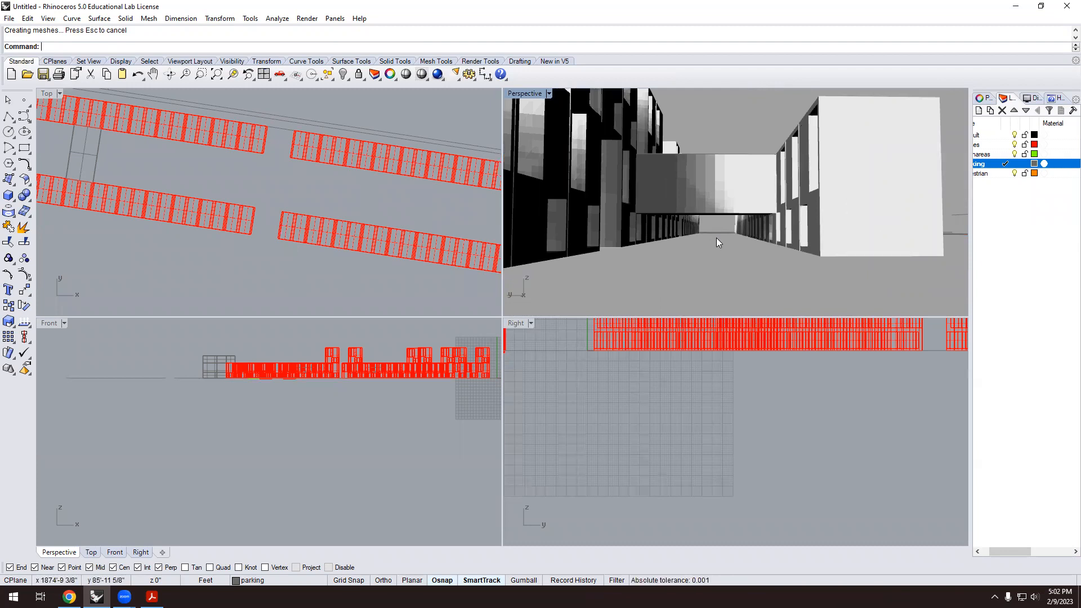
pyautogui.moveTo(718, 222); pyautogui.dragTo(721, 185, button='right')
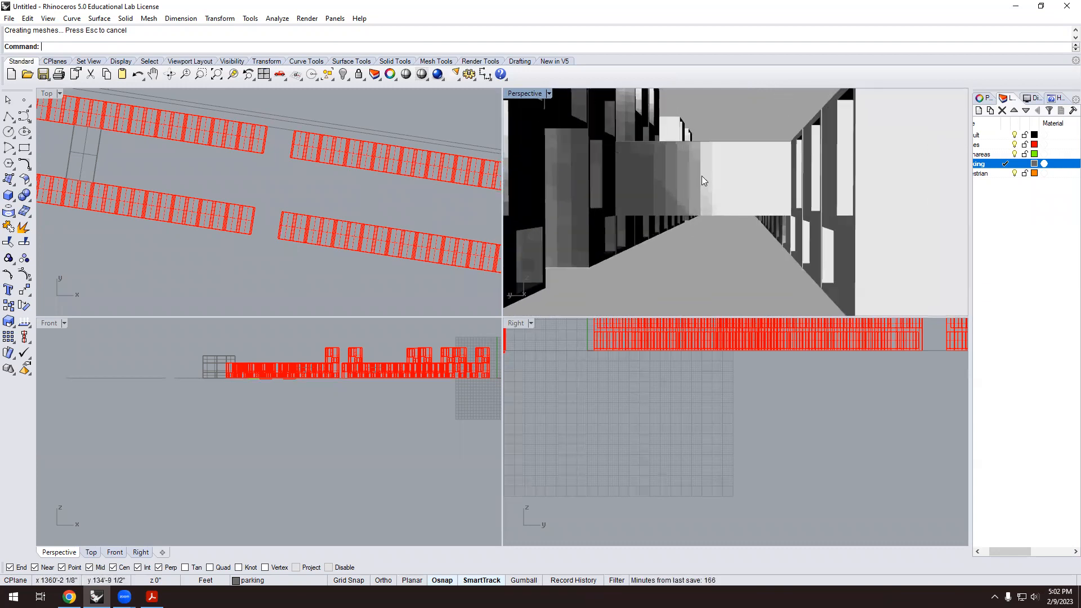
pyautogui.scroll(5, 703, 173)
pyautogui.scroll(-5, 699, 197)
pyautogui.moveTo(698, 197); pyautogui.dragTo(745, 183, button='right')
pyautogui.click(725, 182)
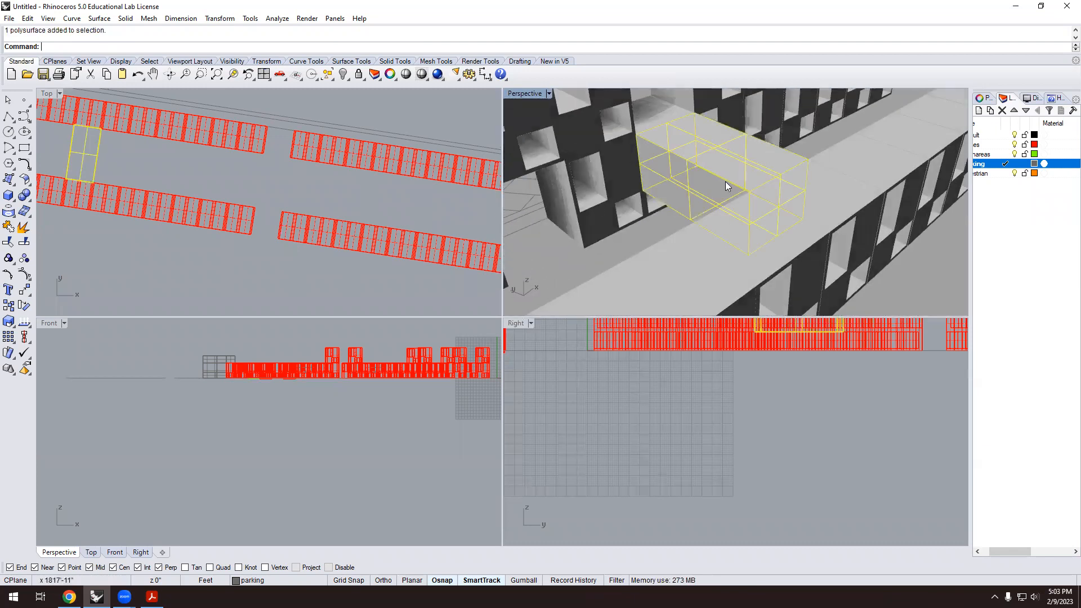
pyautogui.scroll(-5, 725, 182)
pyautogui.moveTo(839, 222); pyautogui.dragTo(870, 230, button='right')
pyautogui.click(870, 230)
pyautogui.scroll(5, 700, 169)
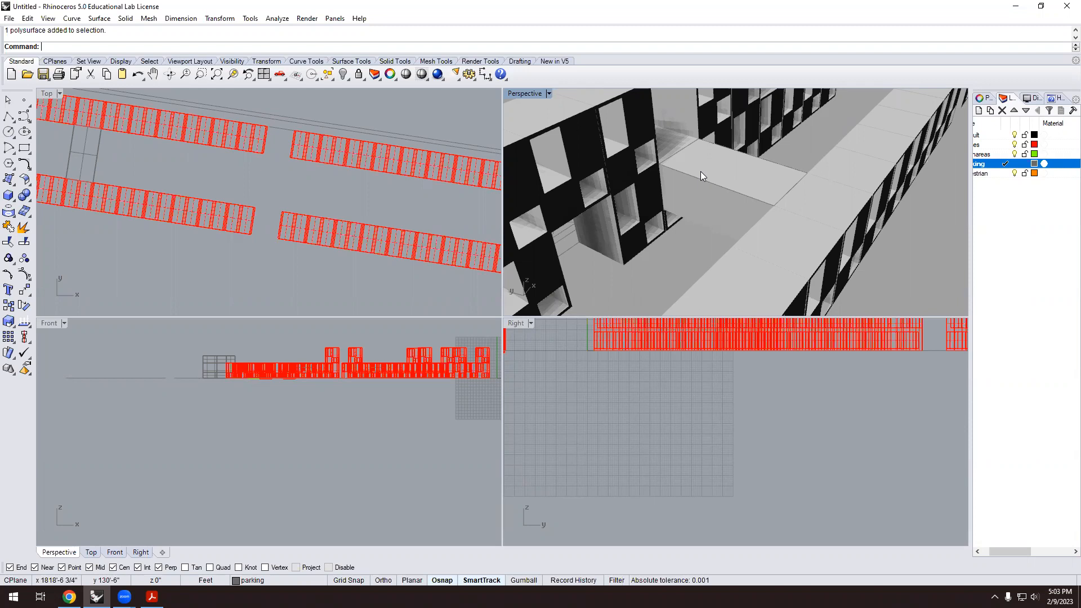
pyautogui.moveTo(707, 173); pyautogui.dragTo(725, 189, button='right')
pyautogui.click(718, 196)
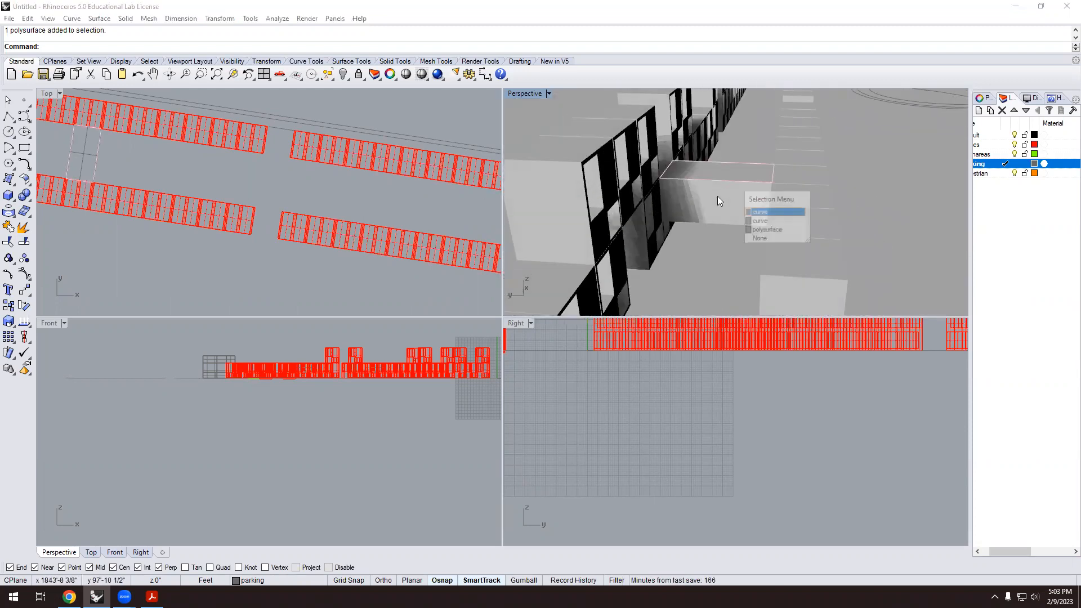
pyautogui.click(700, 214)
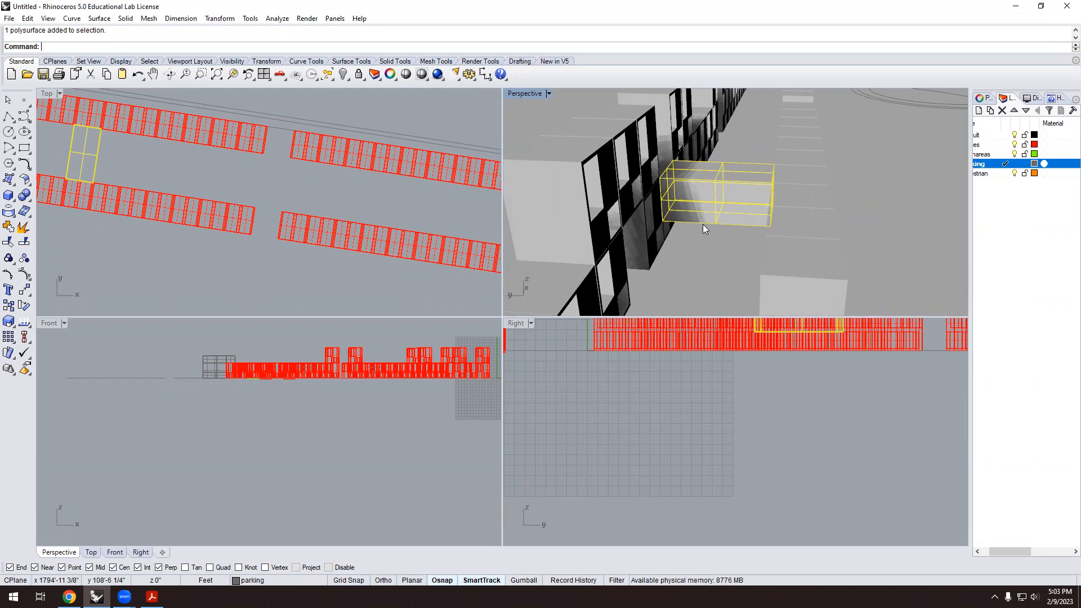
pyautogui.moveTo(683, 208); pyautogui.dragTo(706, 238, button='right')
pyautogui.press('Escape')
pyautogui.moveTo(717, 194); pyautogui.dragTo(663, 187, button='right')
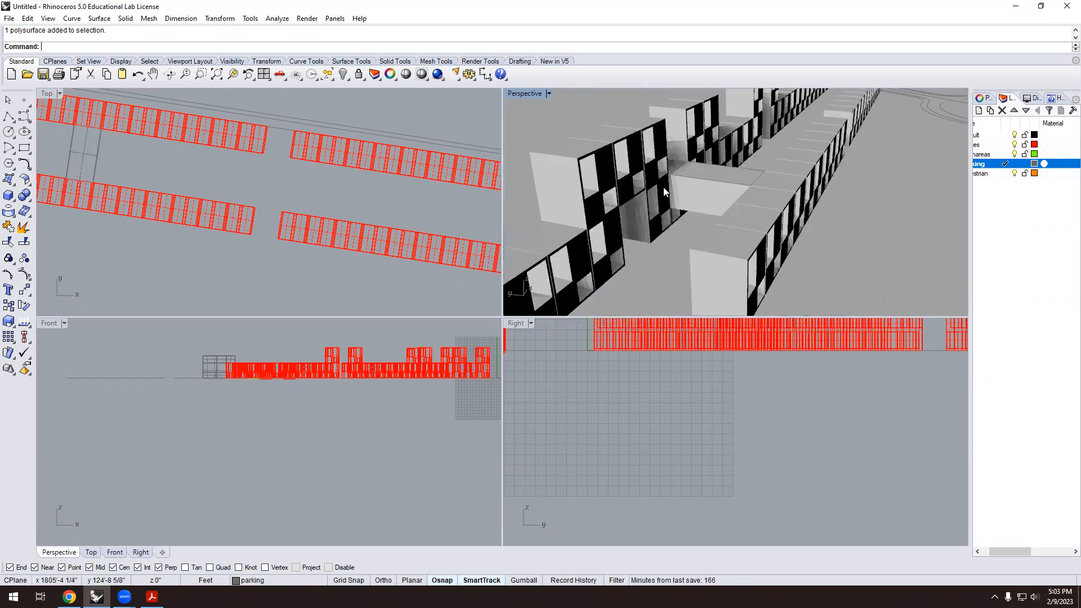
pyautogui.click(712, 184)
pyautogui.moveTo(861, 229); pyautogui.dragTo(714, 196, button='right')
pyautogui.scroll(5, 710, 192)
pyautogui.scroll(3, 712, 196)
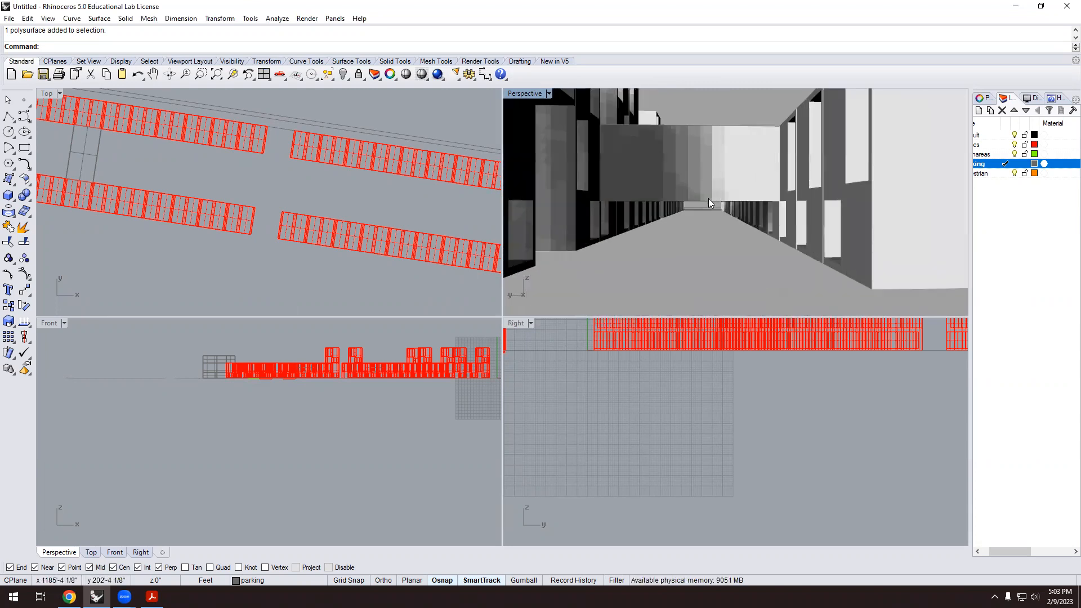
pyautogui.scroll(2, 705, 201)
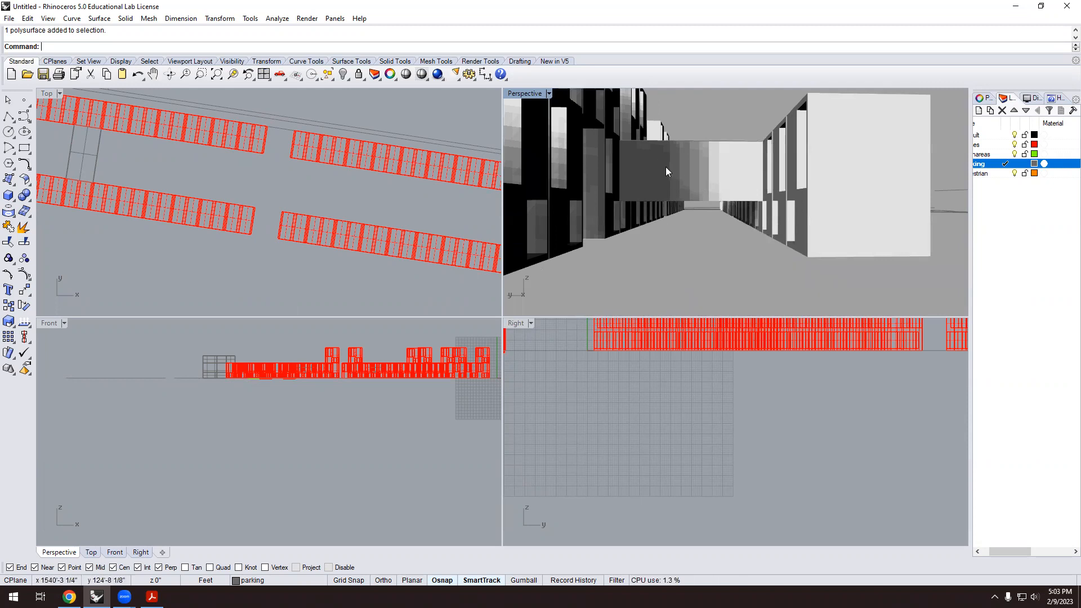
pyautogui.scroll(-8, 701, 172)
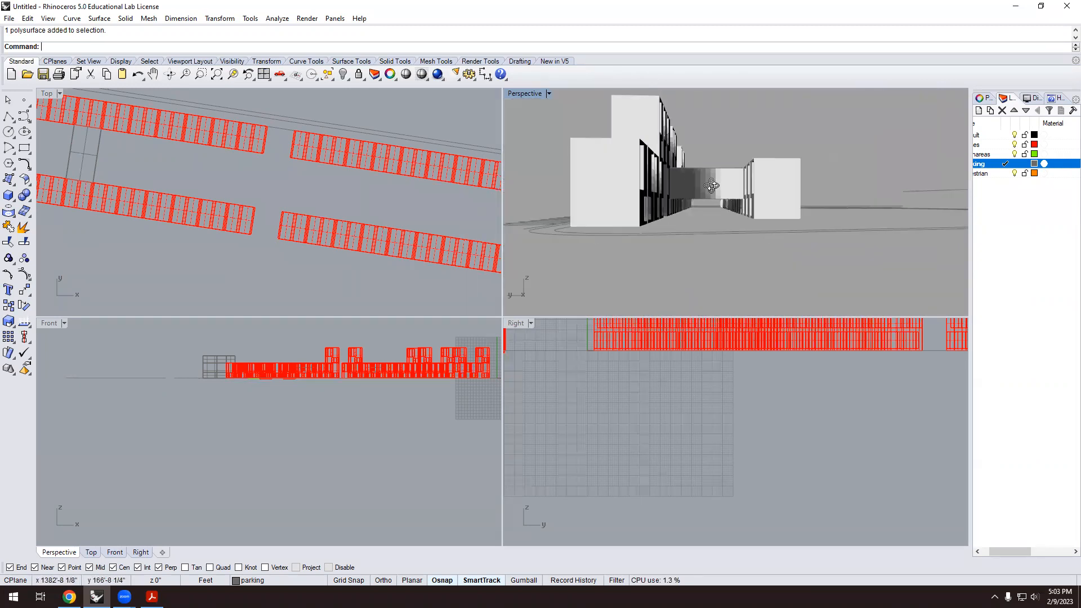
pyautogui.moveTo(702, 173); pyautogui.dragTo(681, 208, button='right')
pyautogui.scroll(-4, 711, 174)
pyautogui.scroll(5, 710, 174)
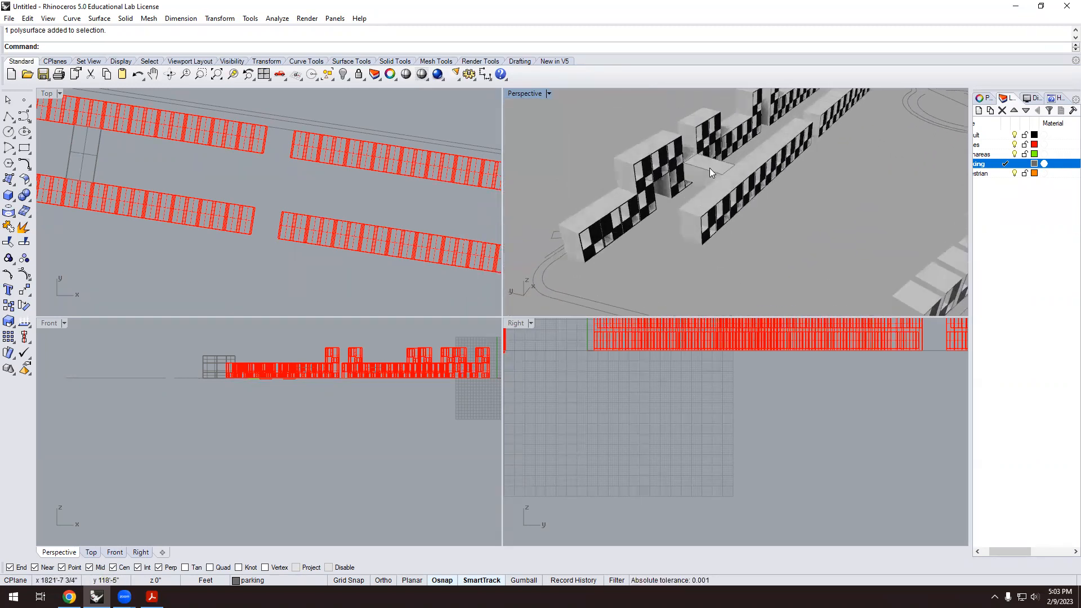
pyautogui.scroll(-3, 721, 241)
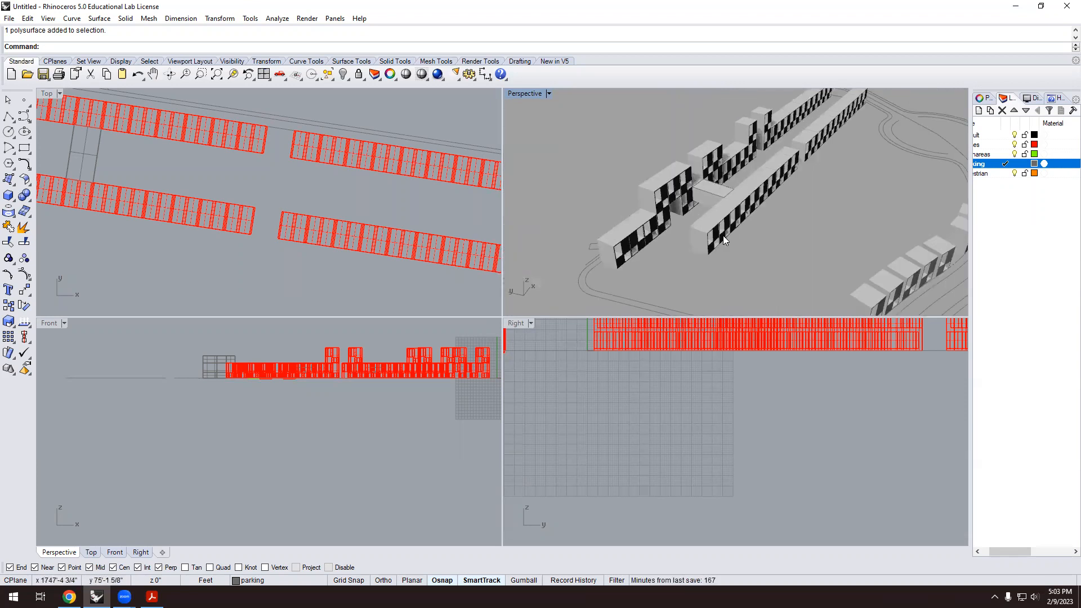
# Copy the bridge block from its corner to a new spot further along the corridor.
pyautogui.scroll(-3, 739, 181)
pyautogui.scroll(3, 736, 181)
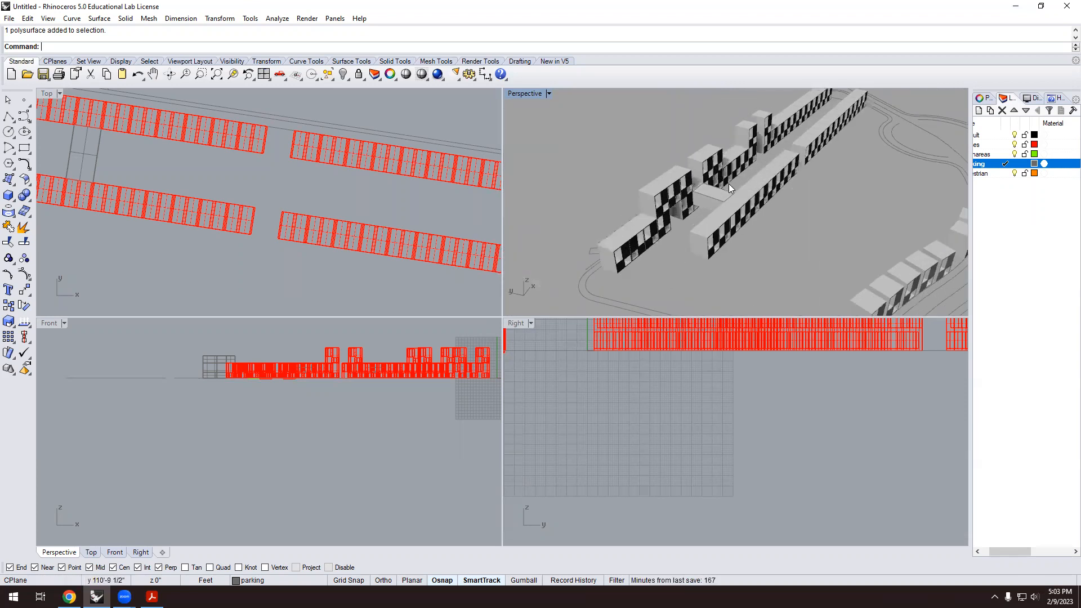
pyautogui.click(724, 189)
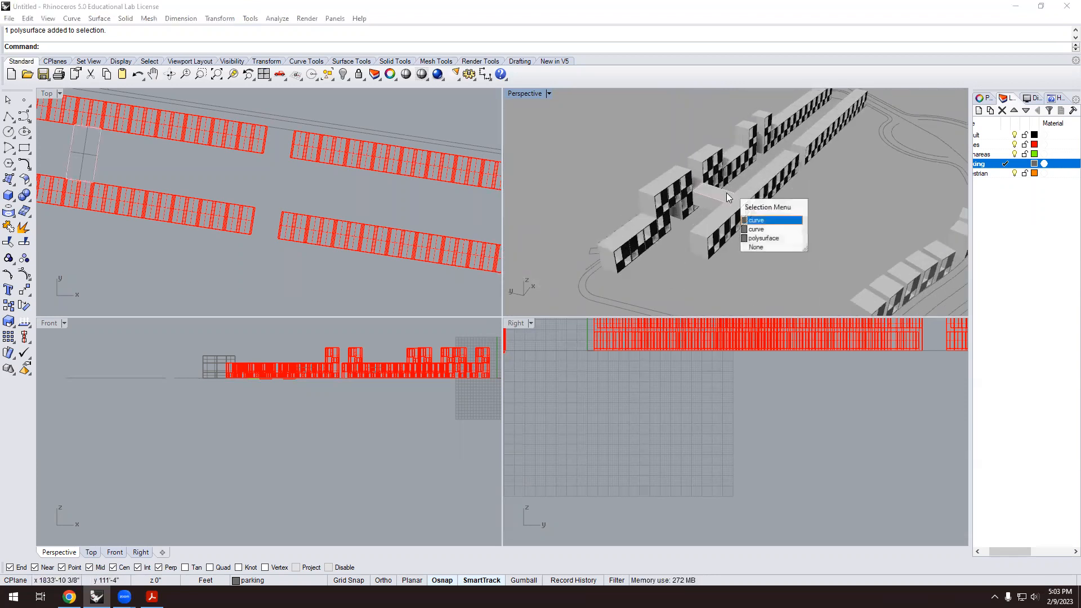
pyautogui.click(764, 230)
pyautogui.write('Copy')
pyautogui.press('Return')
pyautogui.scroll(5, 732, 175)
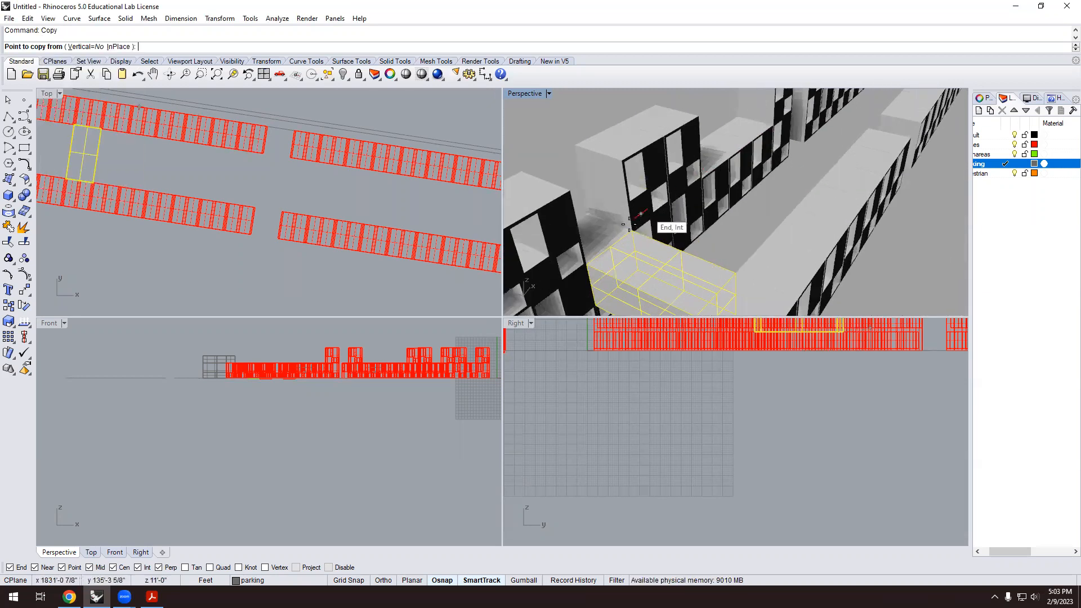
pyautogui.click(632, 229)
pyautogui.click(775, 124)
pyautogui.scroll(-5, 800, 186)
pyautogui.press('Return')
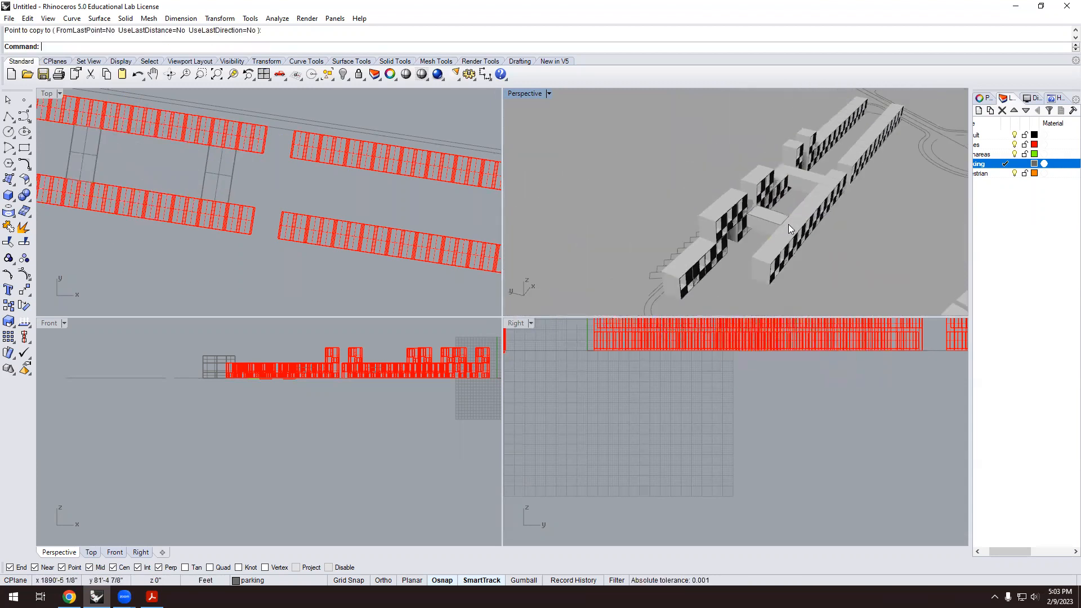
pyautogui.scroll(-5, 788, 224)
pyautogui.scroll(3, 582, 209)
pyautogui.scroll(-3, 205, 196)
pyautogui.moveTo(205, 196); pyautogui.dragTo(266, 178, button='right')
pyautogui.scroll(3, 253, 178)
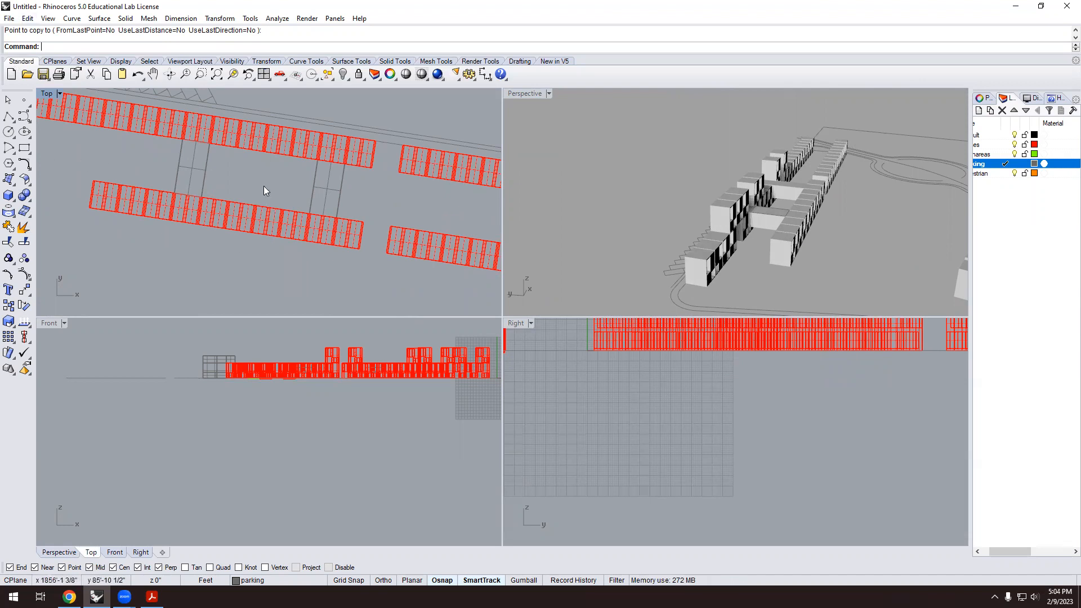
pyautogui.scroll(-1, 234, 187)
pyautogui.moveTo(753, 240); pyautogui.dragTo(775, 249, button='right')
pyautogui.scroll(8, 771, 235)
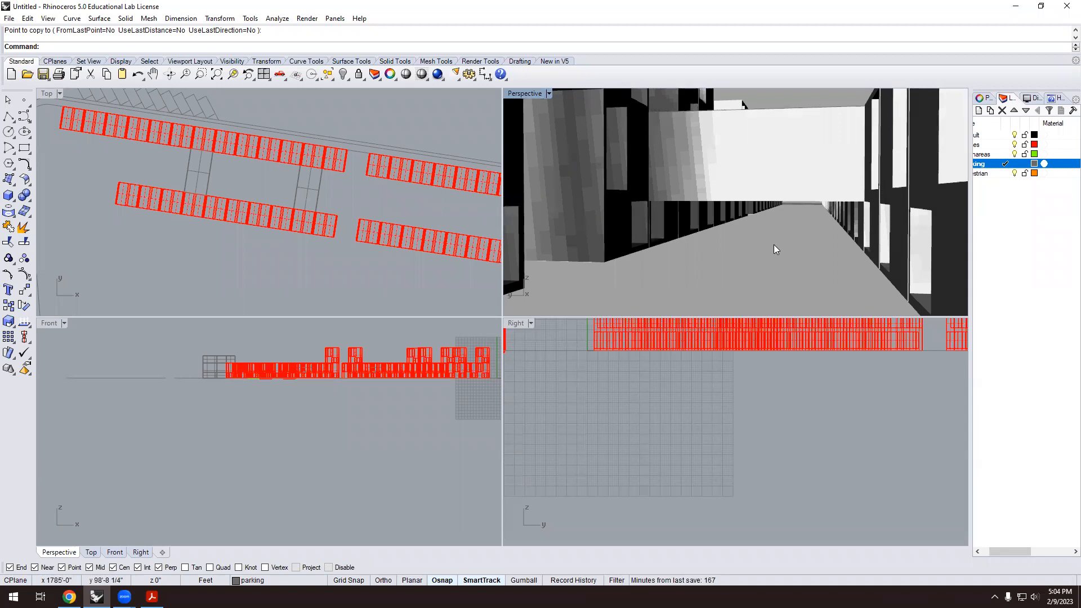
pyautogui.moveTo(788, 234); pyautogui.dragTo(628, 224, button='right')
pyautogui.scroll(-6, 766, 202)
pyautogui.scroll(5, 764, 207)
pyautogui.scroll(-4, 749, 212)
pyautogui.moveTo(709, 220); pyautogui.dragTo(766, 199, button='right')
pyautogui.scroll(4, 766, 199)
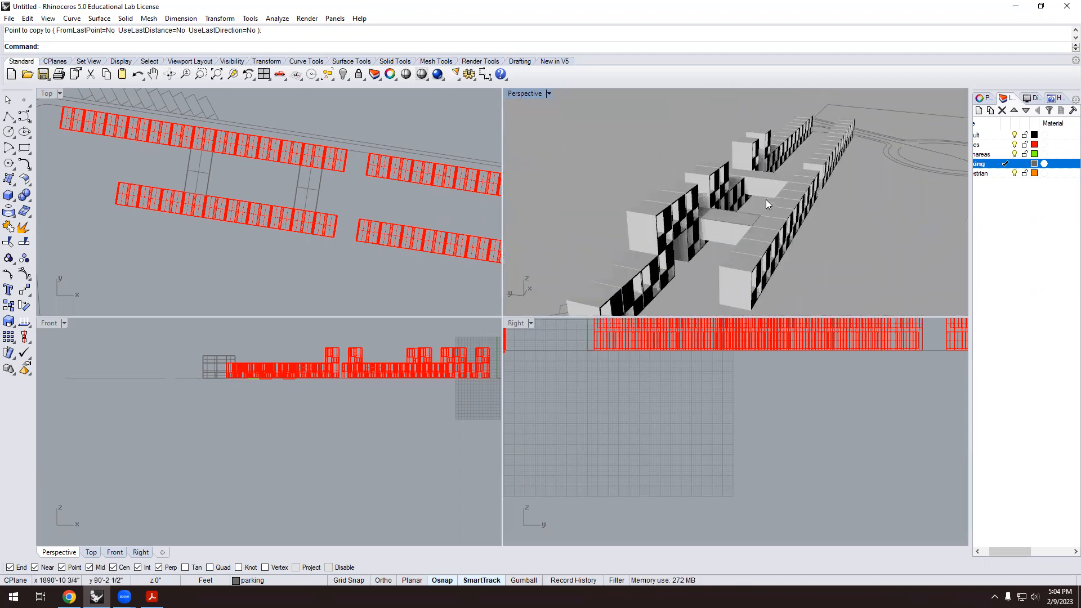
pyautogui.scroll(-3, 706, 199)
pyautogui.scroll(-2, 274, 292)
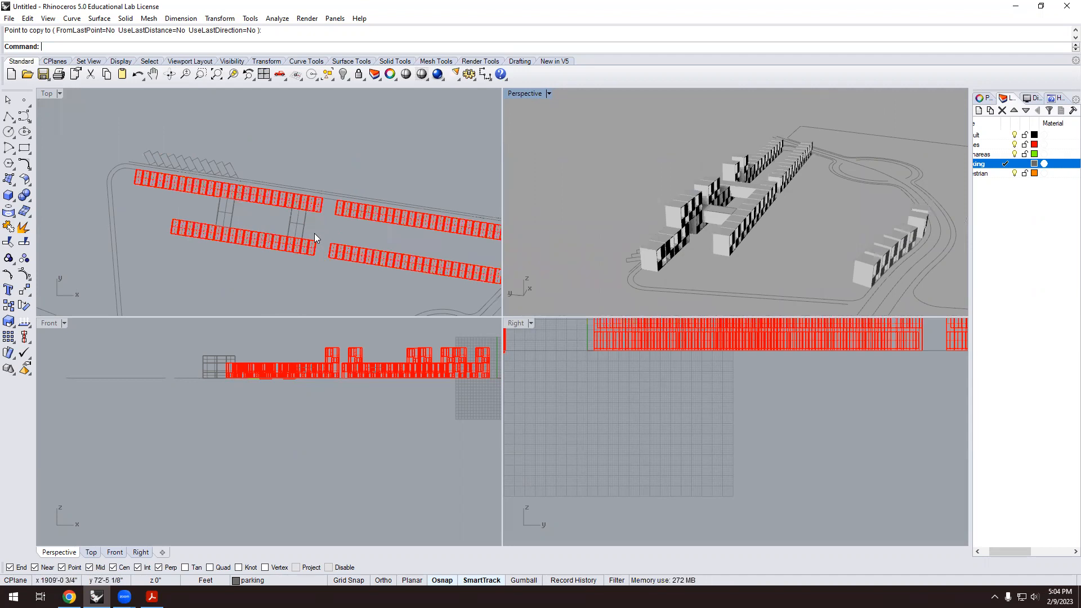
pyautogui.scroll(3, 140, 201)
pyautogui.scroll(-1, 257, 229)
pyautogui.scroll(-2, 726, 205)
pyautogui.moveTo(725, 205); pyautogui.dragTo(666, 241, button='right')
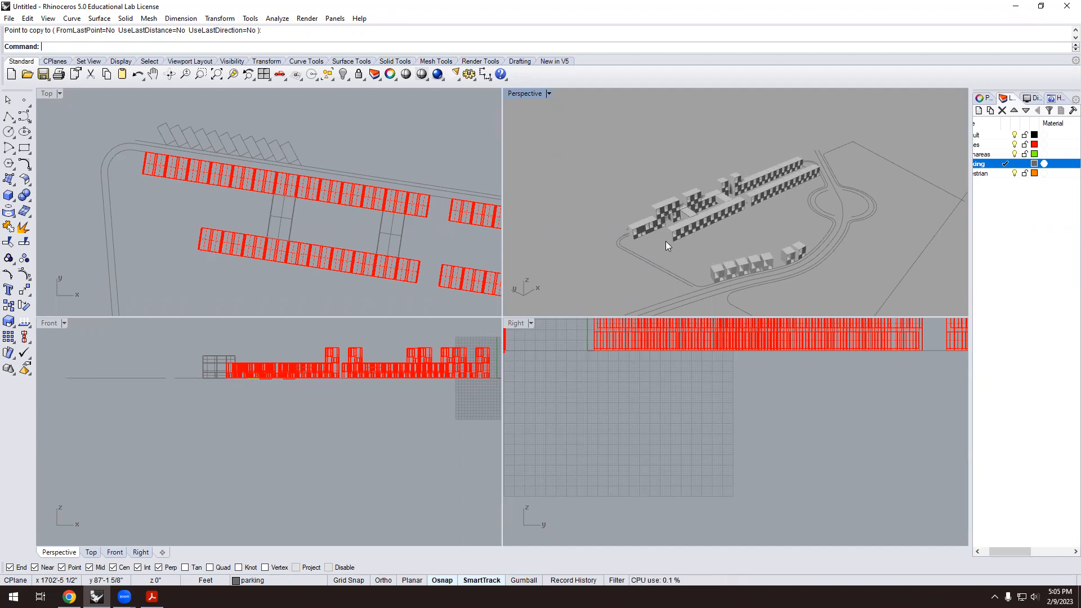
# Delete the two leftmost house blocks of the upper row.
pyautogui.scroll(3, 137, 175)
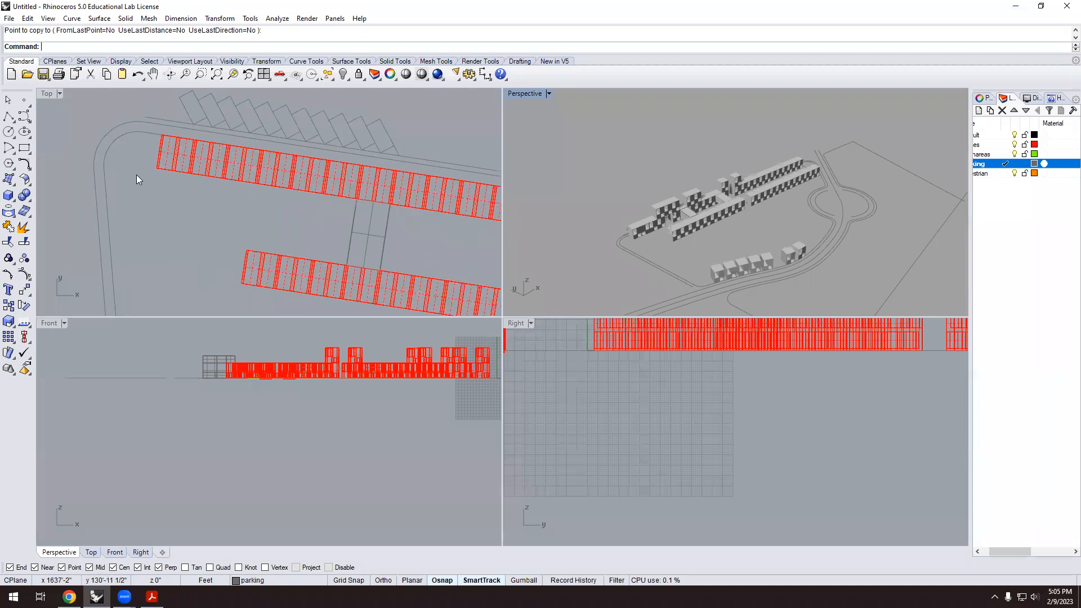
pyautogui.click(160, 168)
pyautogui.press('Delete')
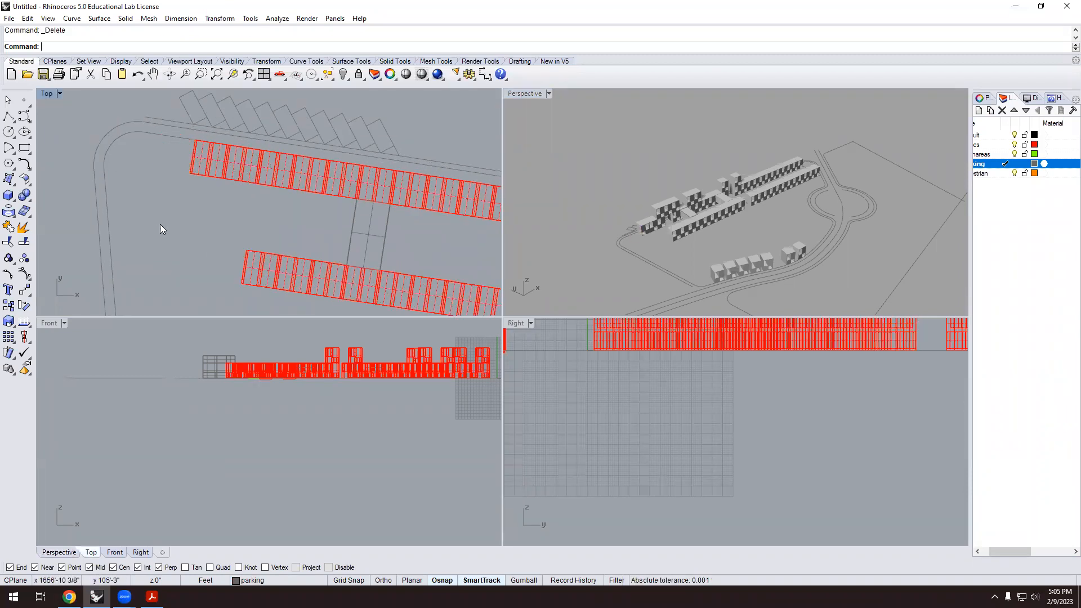
pyautogui.scroll(1, 168, 223)
pyautogui.scroll(-1, 195, 232)
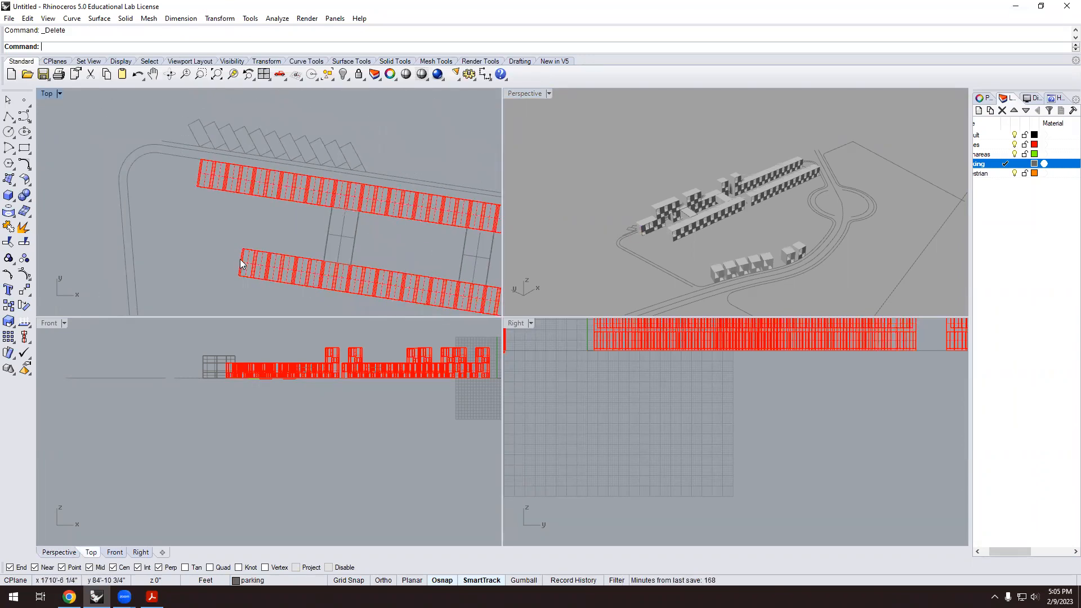
pyautogui.scroll(1, 242, 260)
pyautogui.click(189, 149)
pyautogui.press('Delete')
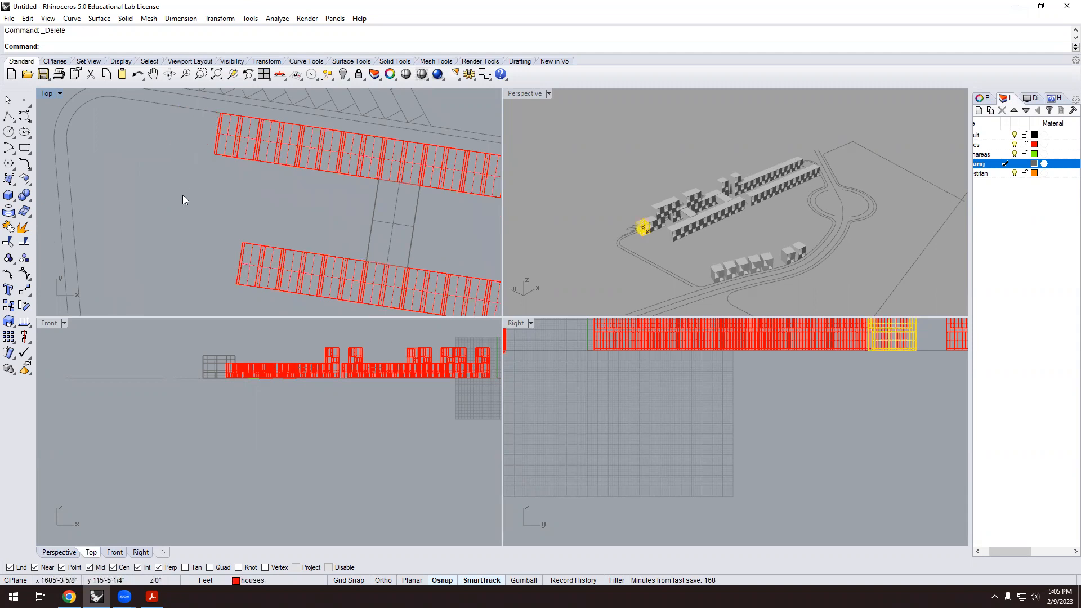
# Copy the lower row's left end block one unit further left.
pyautogui.scroll(-1, 239, 243)
pyautogui.click(238, 243)
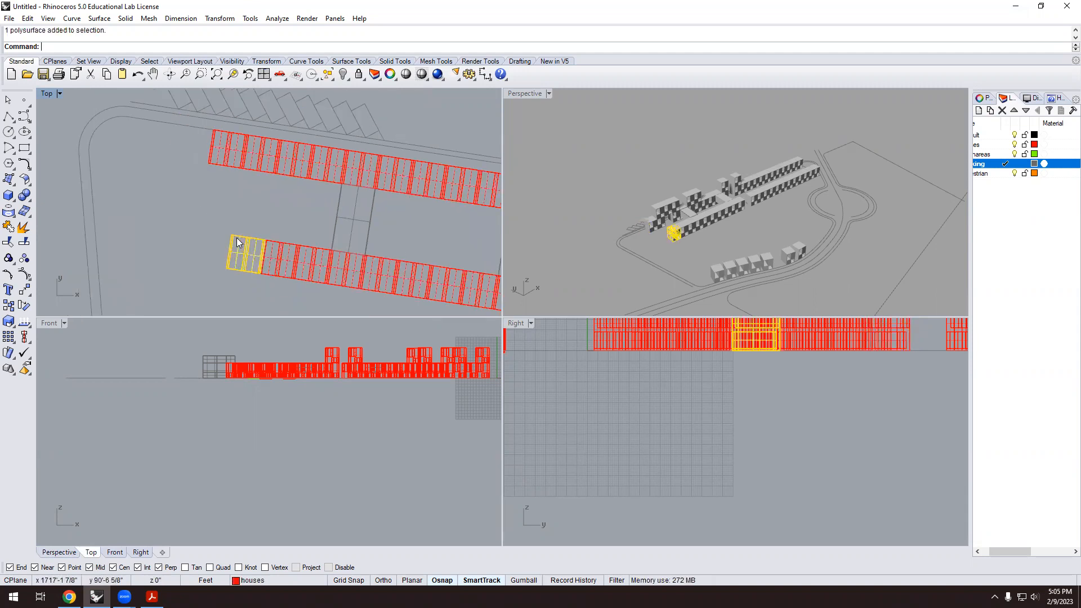
pyautogui.scroll(1, 671, 241)
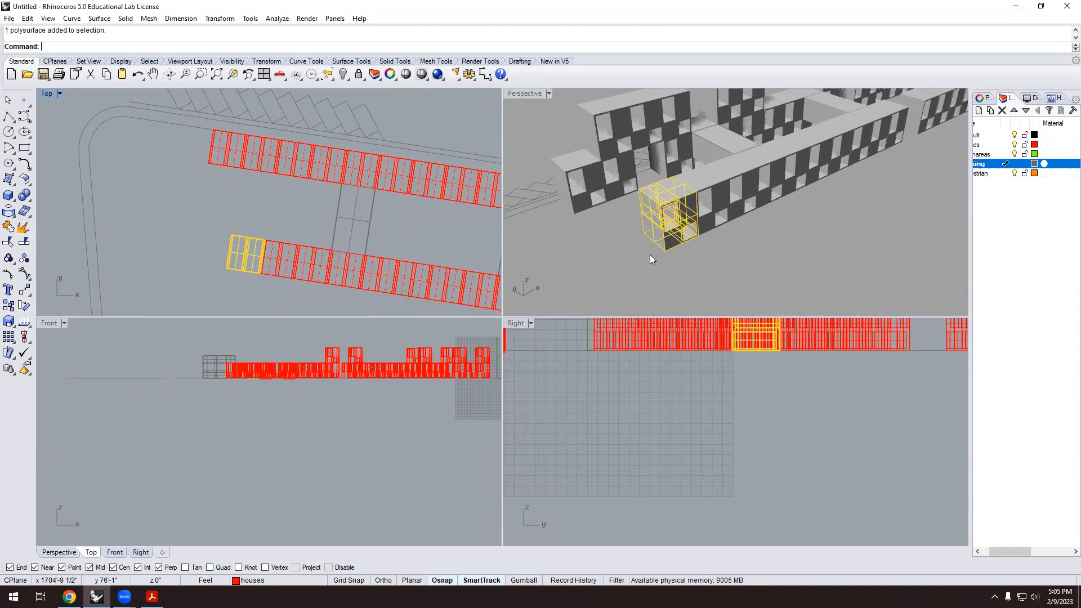
pyautogui.press('Return')
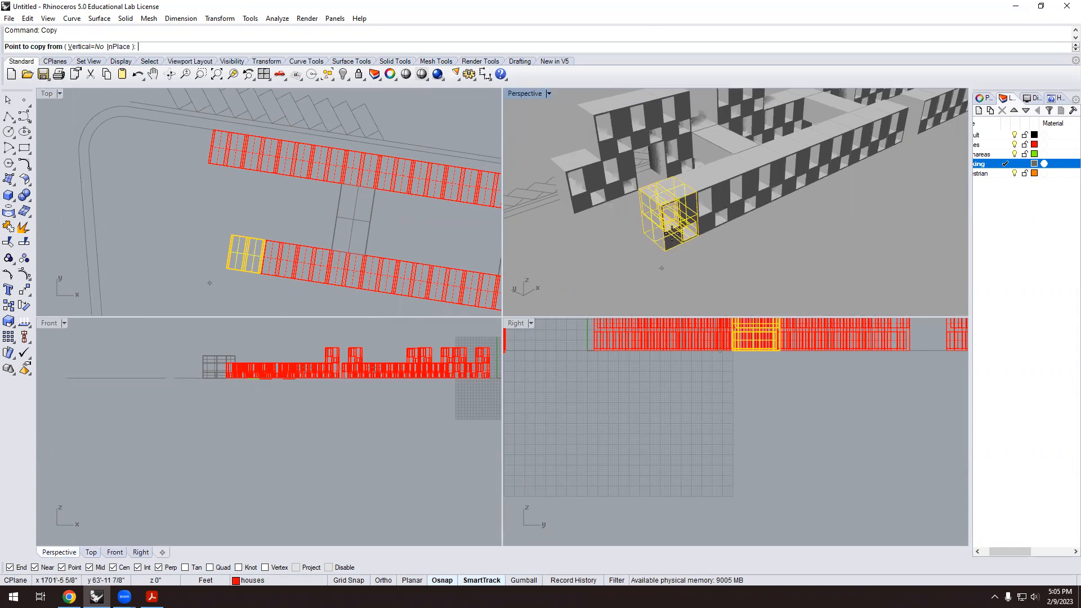
pyautogui.scroll(4, 692, 236)
pyautogui.click(701, 235)
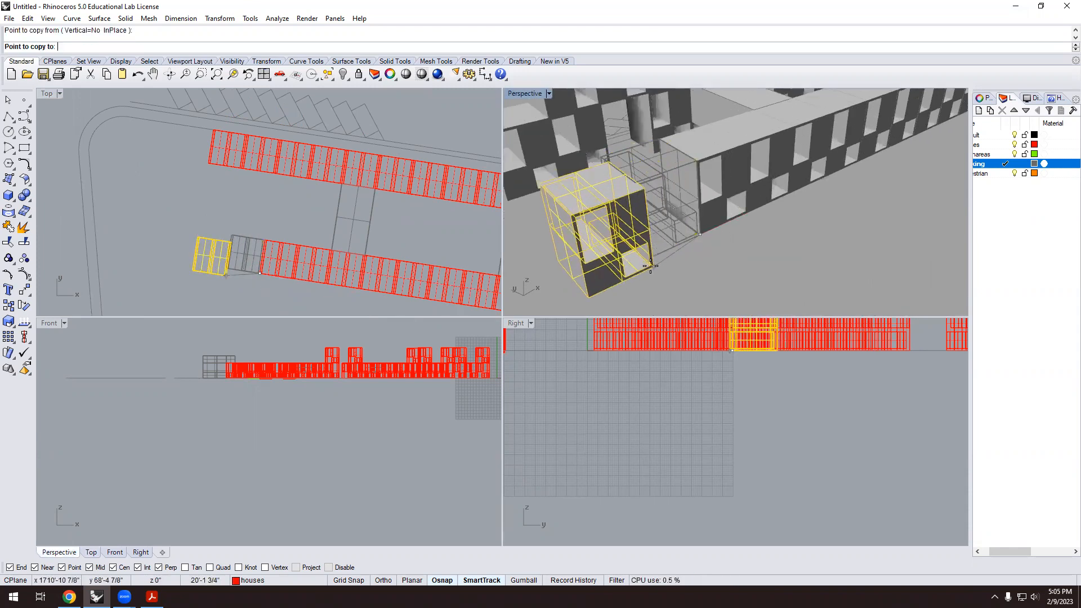
pyautogui.scroll(-3, 653, 271)
pyautogui.click(653, 271)
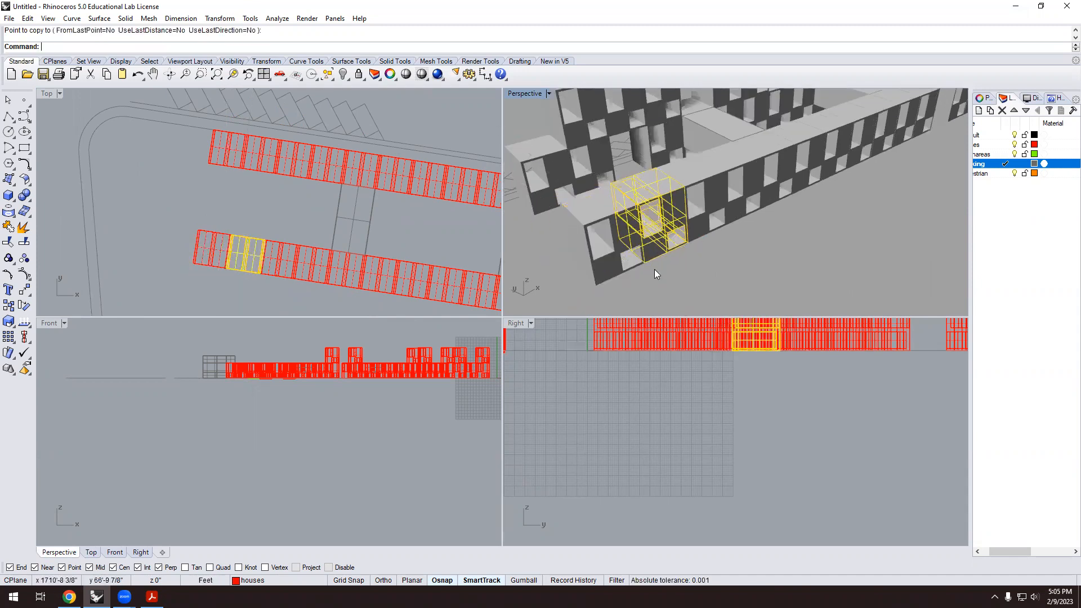
pyautogui.press('Return')
pyautogui.scroll(-6, 628, 236)
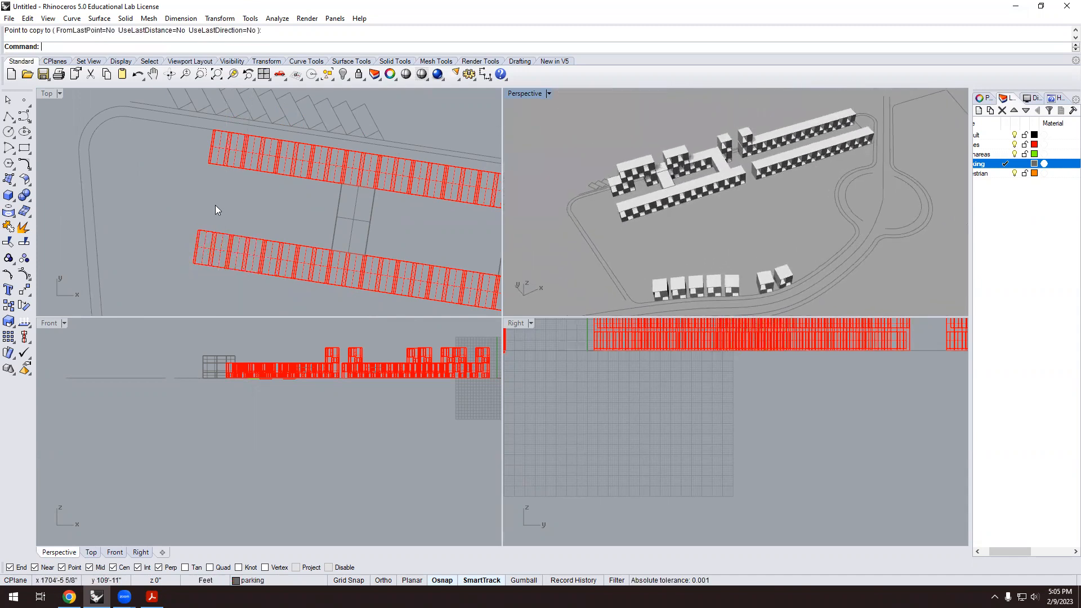
pyautogui.scroll(-2, 195, 179)
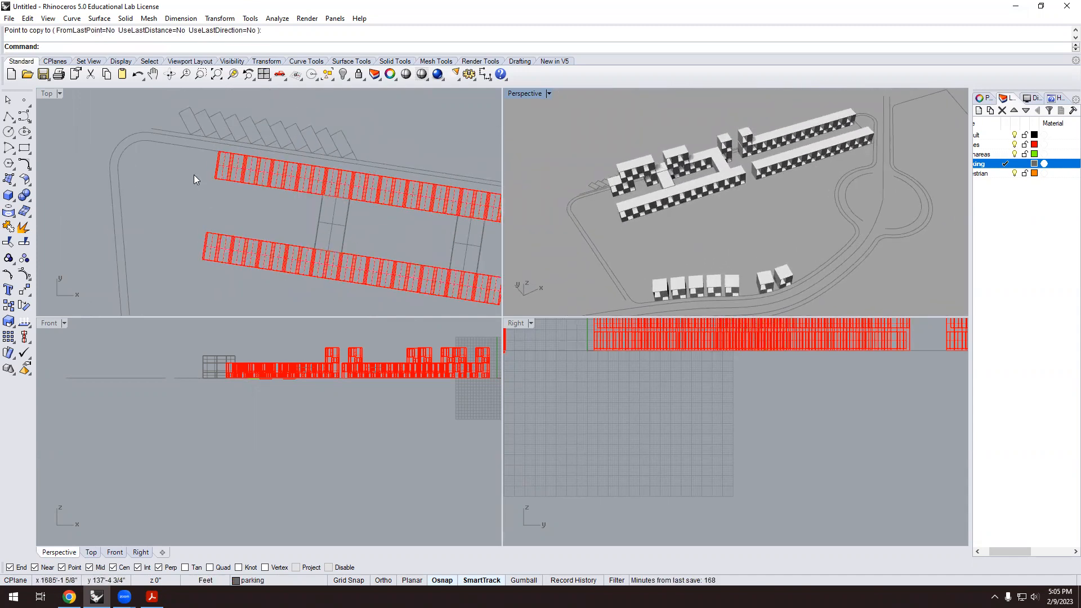
pyautogui.scroll(2, 194, 174)
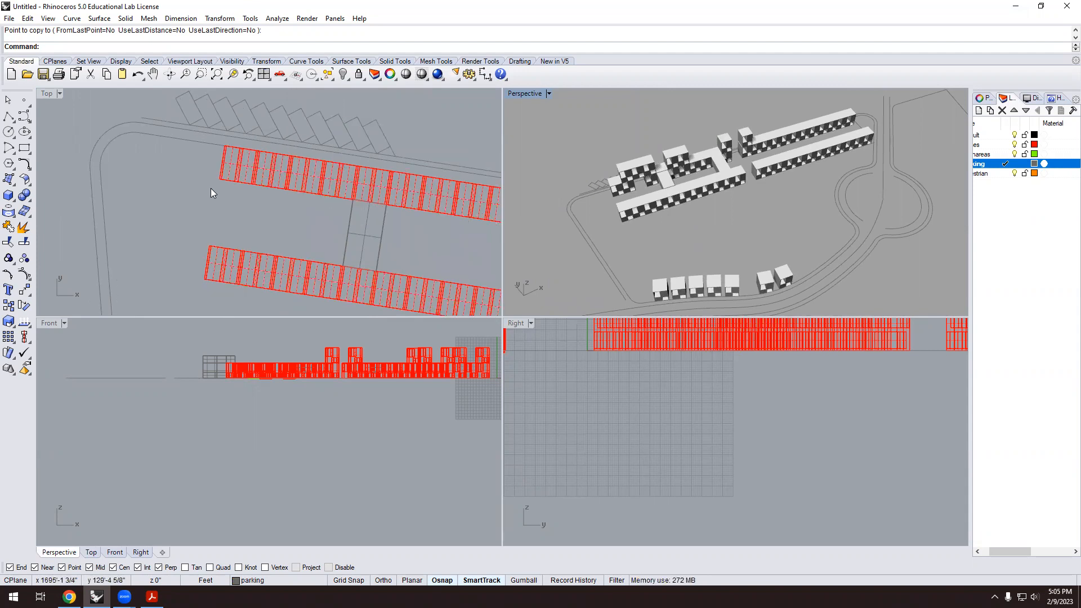
# Draw a guide line from the parking-row corner to the road edge.
pyautogui.write('Line')
pyautogui.press('Return')
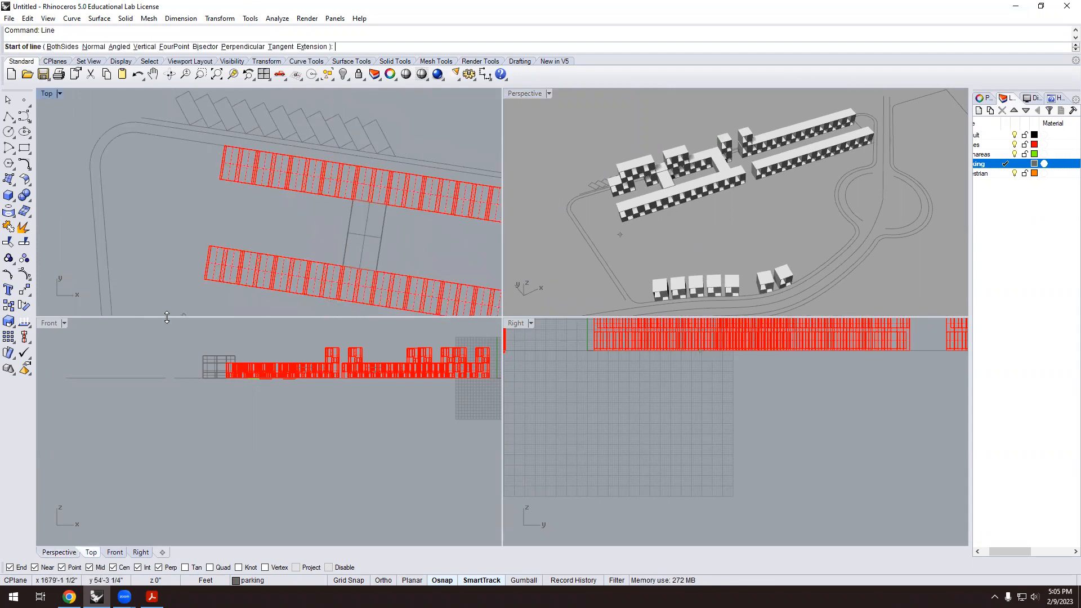
pyautogui.click(204, 278)
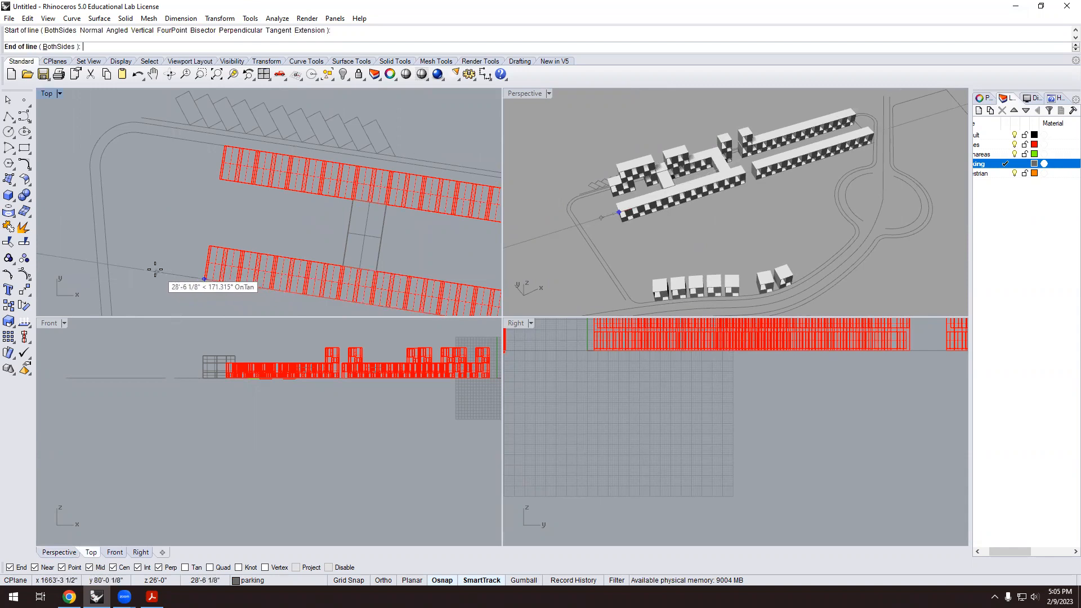
pyautogui.click(111, 263)
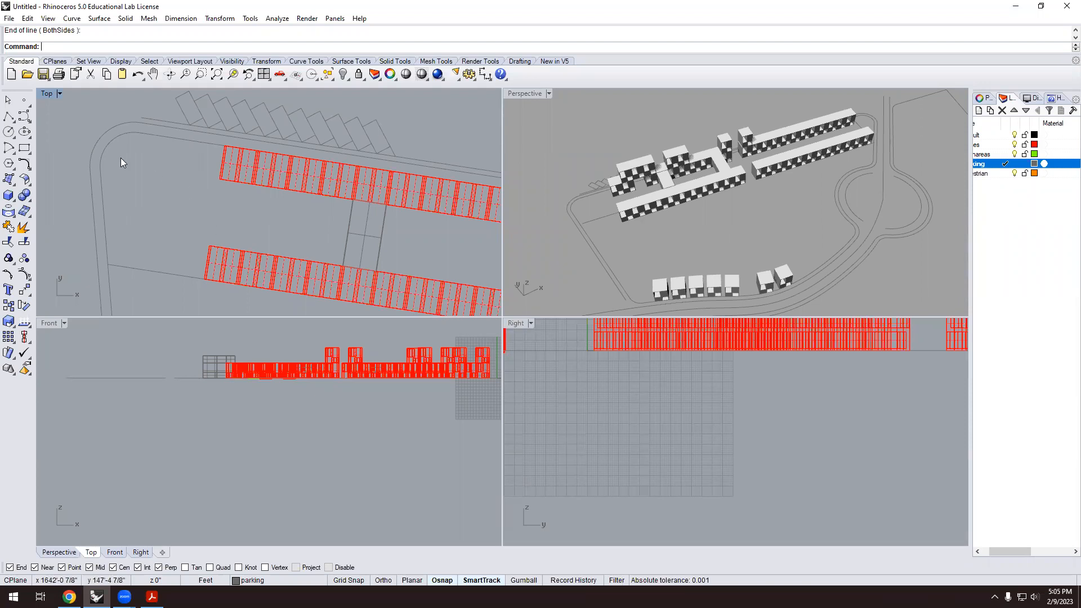
pyautogui.scroll(3, 126, 251)
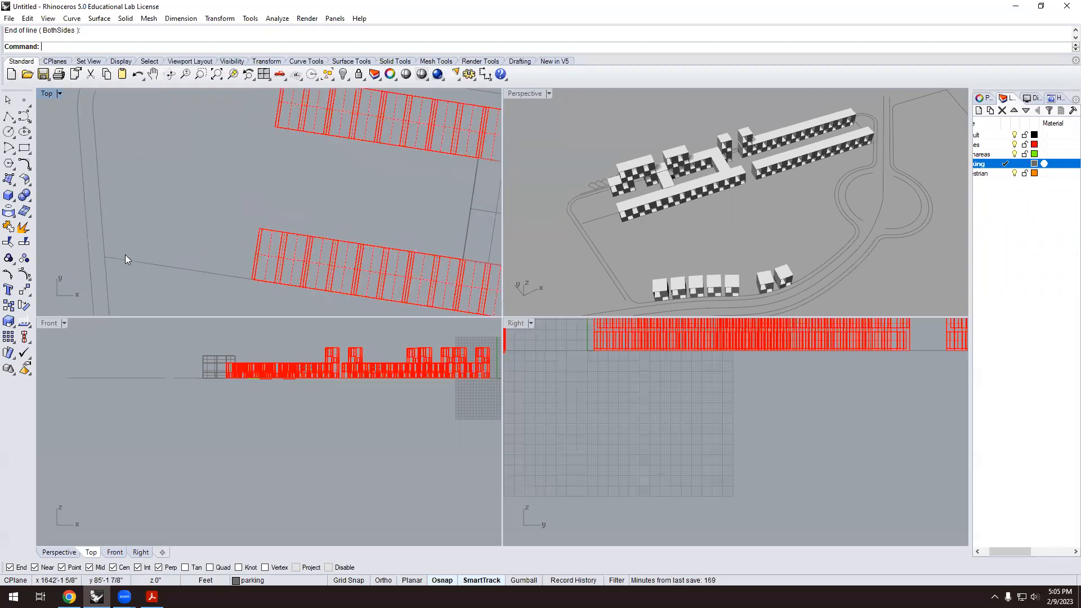
pyautogui.scroll(-4, 135, 219)
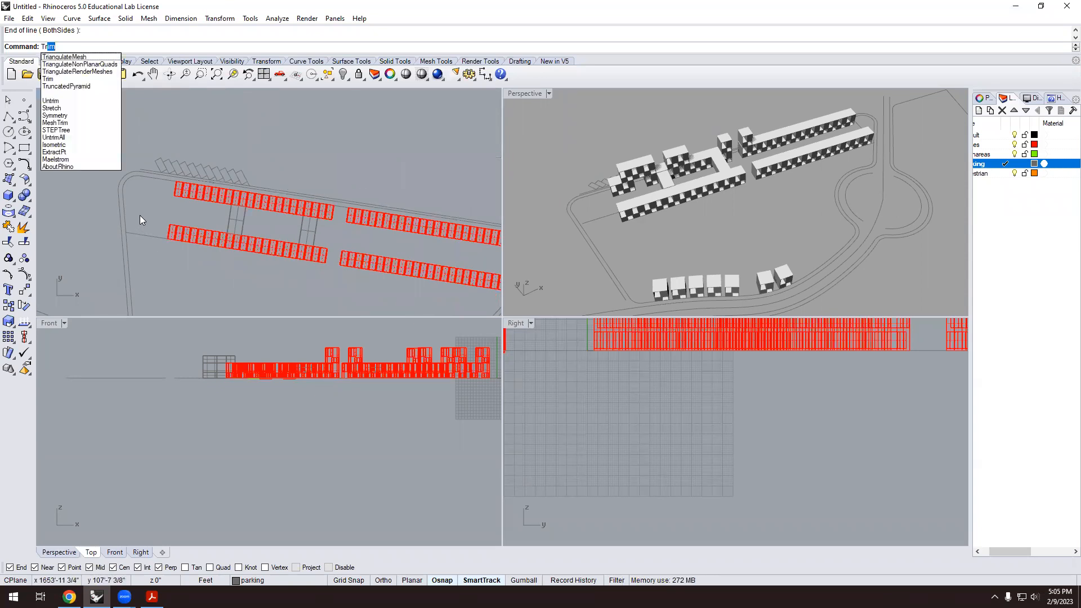
pyautogui.press('Return')
pyautogui.click(137, 233)
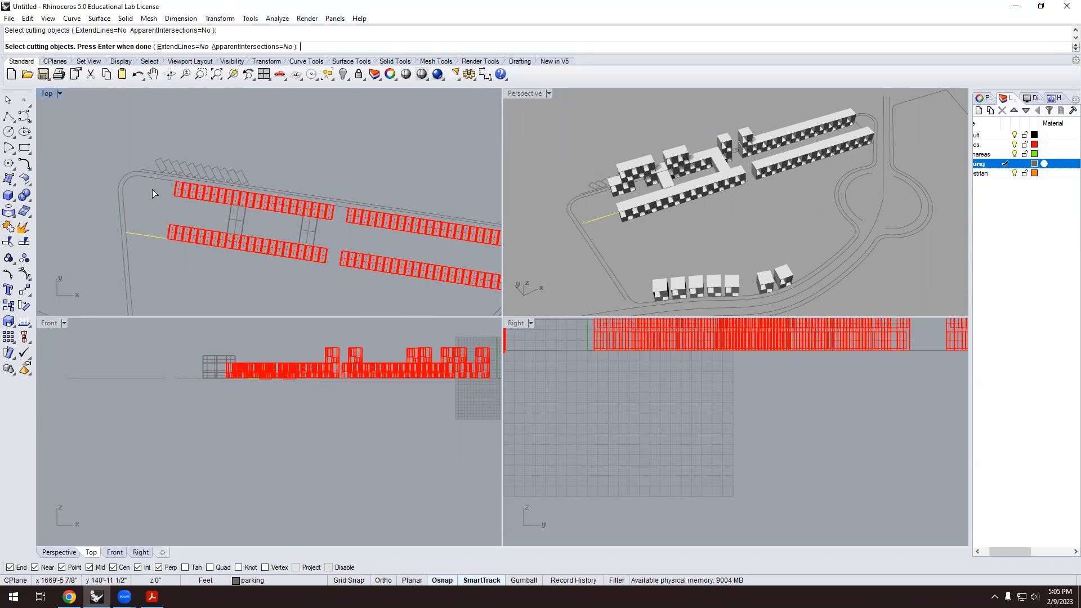
pyautogui.scroll(3, 166, 198)
pyautogui.press('Escape')
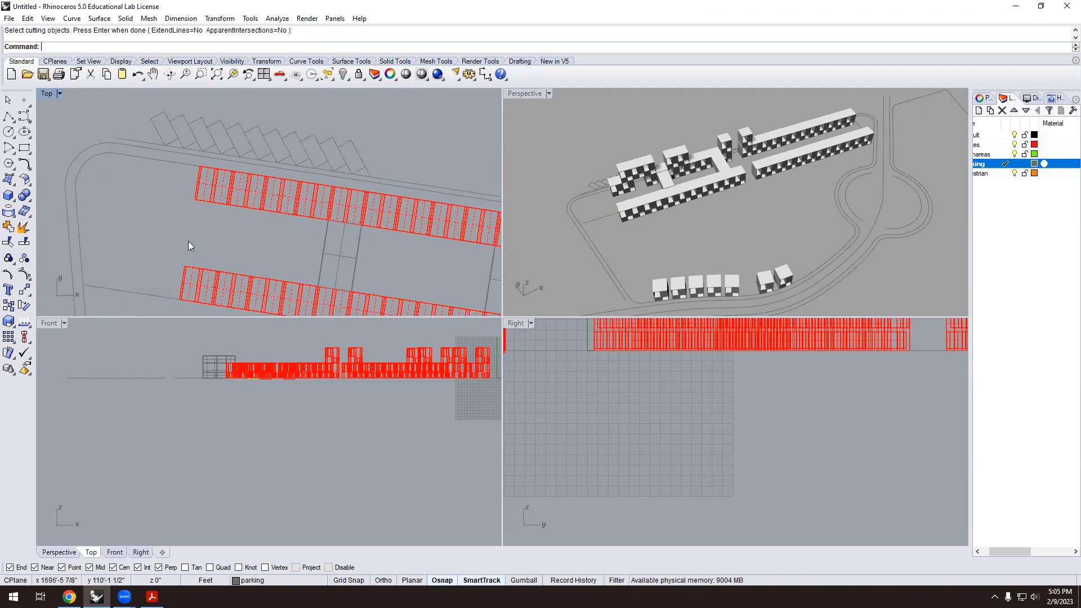
# Pan the Top view and orbit the Perspective view around the buildings.
pyautogui.write('line')
pyautogui.press('Return')
pyautogui.moveTo(378, 304)
pyautogui.mouseDown(button='right')
pyautogui.moveTo(413, 302)
pyautogui.moveTo(379, 297)
pyautogui.mouseUp(button='right')
pyautogui.scroll(-5, 554, 223)
pyautogui.moveTo(580, 225); pyautogui.dragTo(648, 223, button='right')
pyautogui.scroll(7, 602, 277)
pyautogui.press('Escape')
pyautogui.scroll(10, 641, 190)
# Move the guide line 20'-0" down from the building's top corner to its bottom corner.
pyautogui.click(635, 184)
pyautogui.write('m')
pyautogui.press('Return')
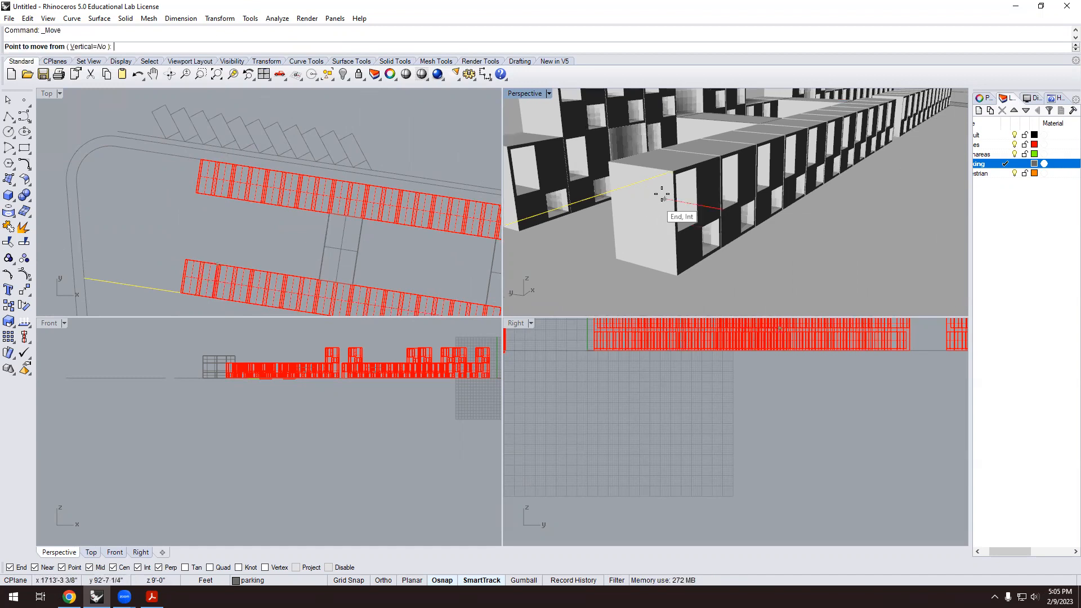
pyautogui.click(671, 169)
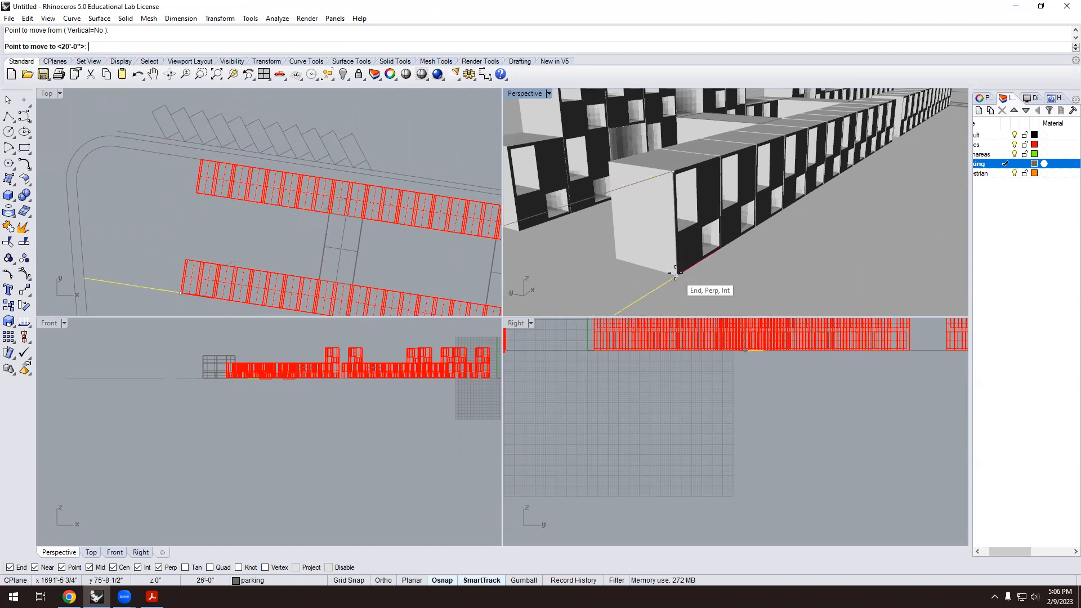
pyautogui.click(678, 275)
pyautogui.scroll(-3, 657, 265)
pyautogui.scroll(3, 630, 269)
# Draw a ground-level line between the two building corners.
pyautogui.write('line')
pyautogui.press('Return')
pyautogui.click(686, 273)
pyautogui.click(522, 230)
pyautogui.scroll(-2, 589, 261)
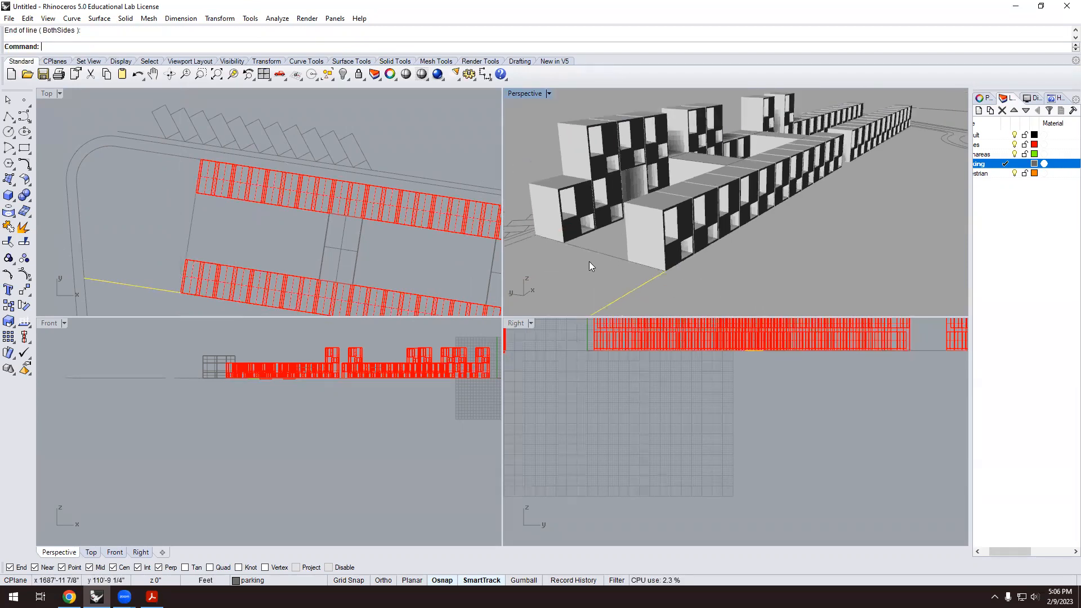
pyautogui.scroll(-5, 591, 260)
# Orbit the Perspective view onto the buildings and drag the Layers panel splitter wider.
pyautogui.scroll(3, 593, 216)
pyautogui.scroll(3, 594, 216)
pyautogui.moveTo(587, 233); pyautogui.dragTo(676, 208, button='right')
pyautogui.scroll(-6, 594, 255)
pyautogui.scroll(5, 594, 255)
pyautogui.scroll(3, 600, 265)
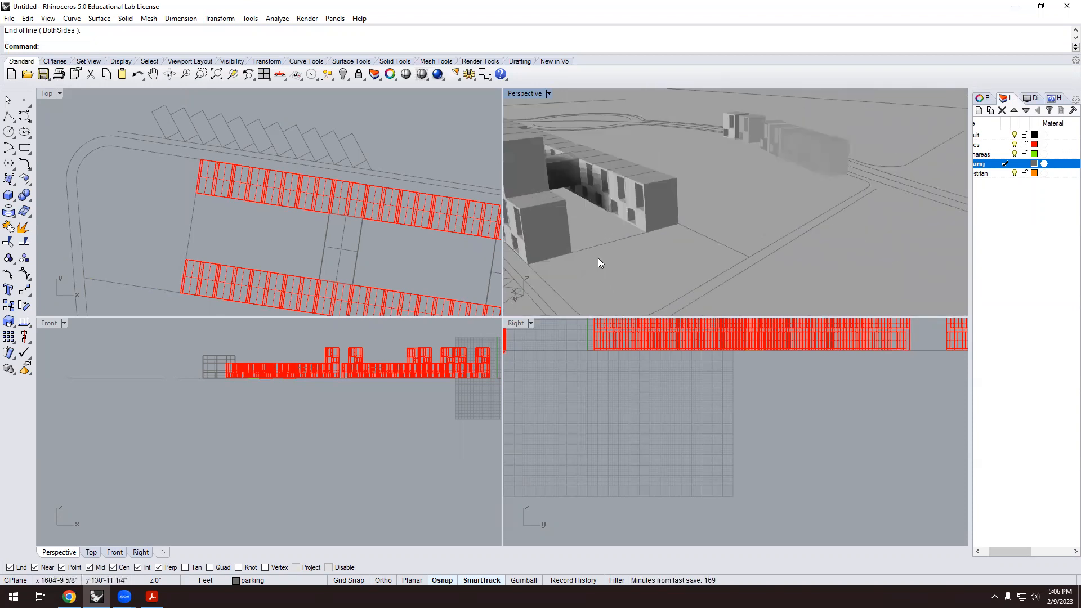
pyautogui.scroll(-2, 599, 267)
pyautogui.moveTo(605, 268); pyautogui.dragTo(645, 237, button='right')
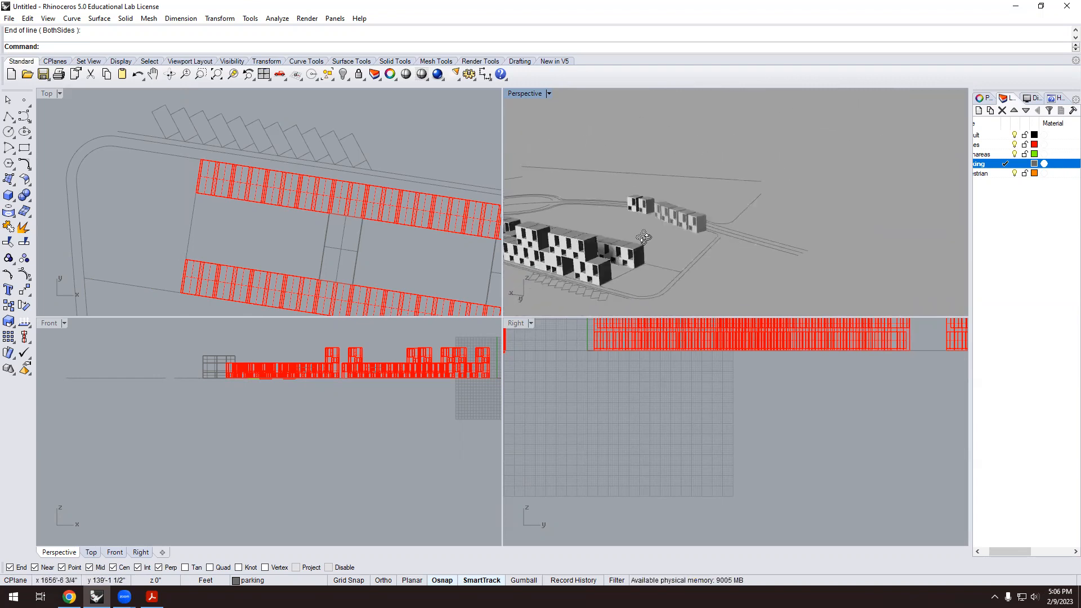
pyautogui.moveTo(628, 283); pyautogui.dragTo(632, 269, button='right')
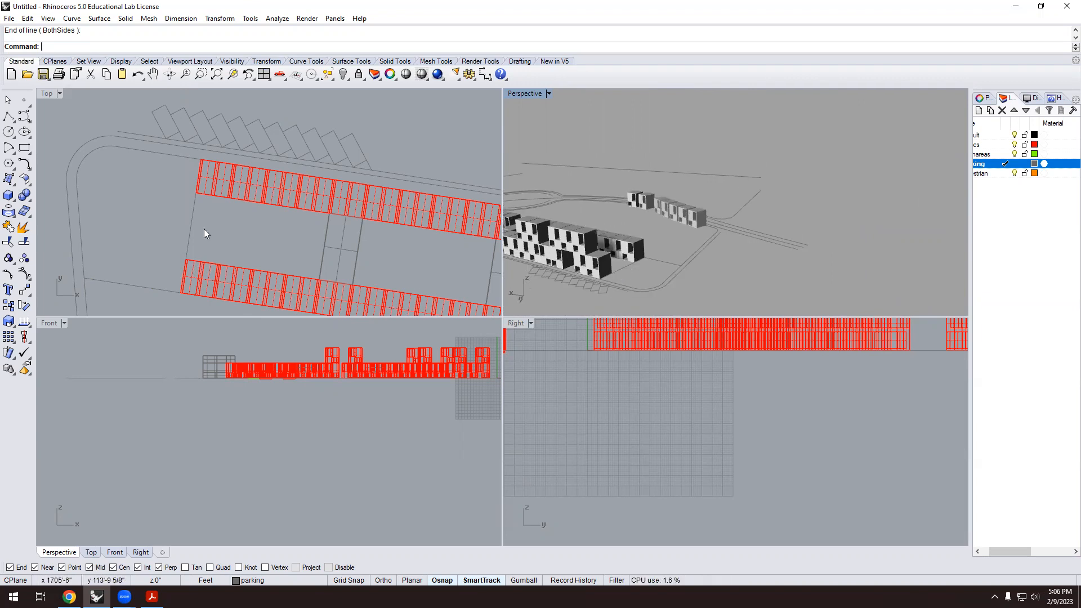
pyautogui.scroll(2, 621, 281)
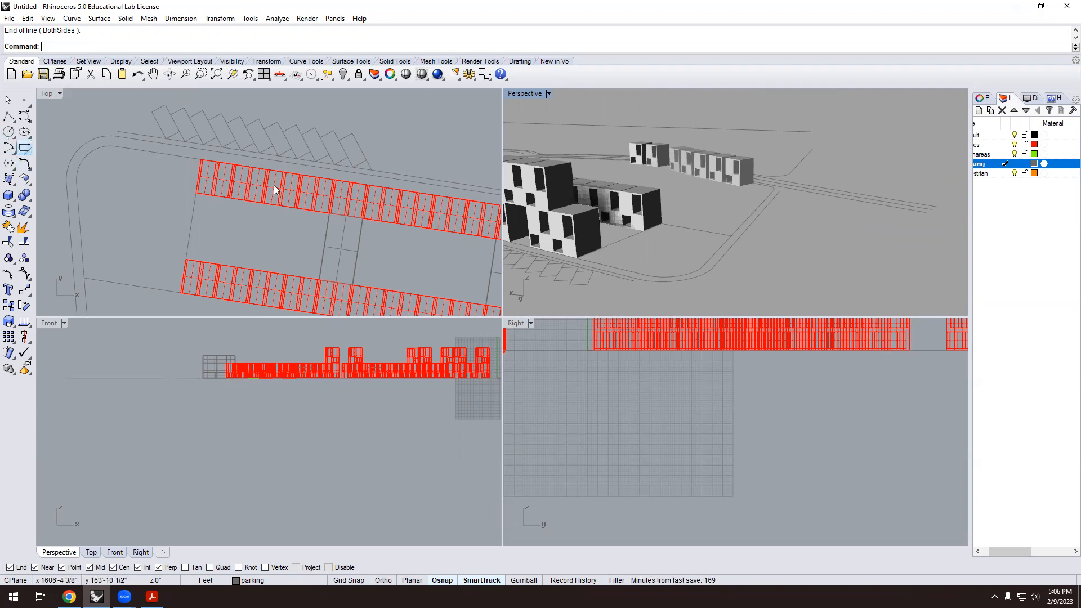
pyautogui.moveTo(971, 151); pyautogui.dragTo(940, 152)
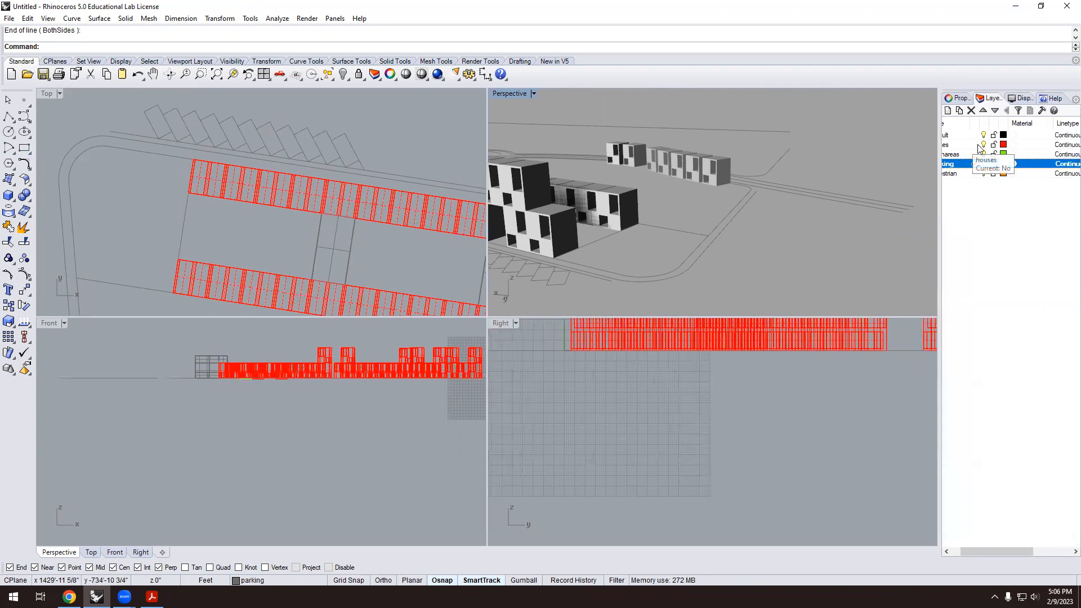
# On the houses layer, draw a polyline through two building corners to the road corner.
pyautogui.click(974, 145)
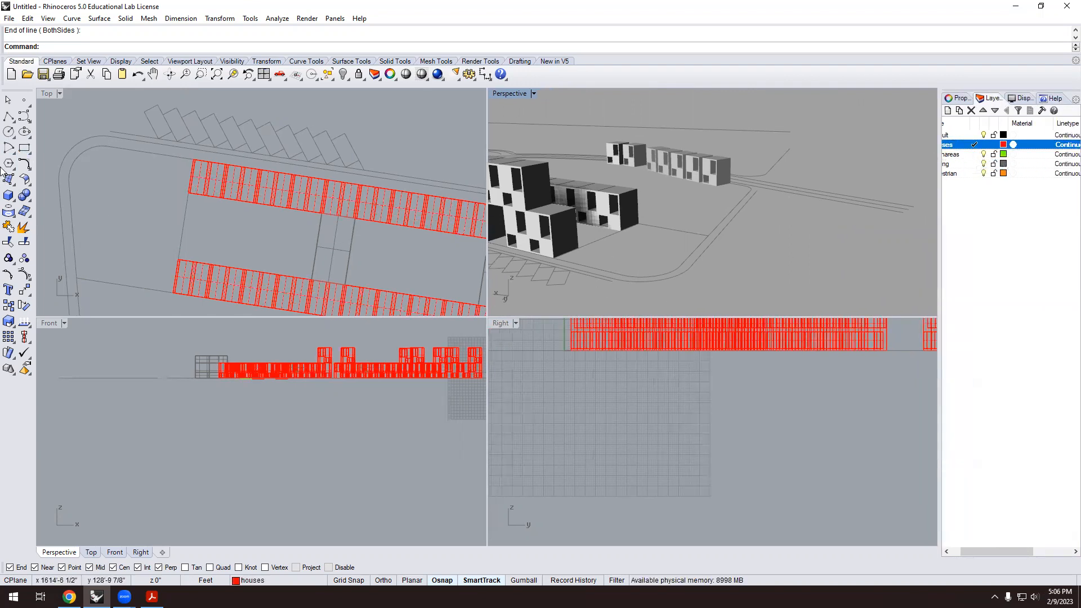
pyautogui.click(8, 117)
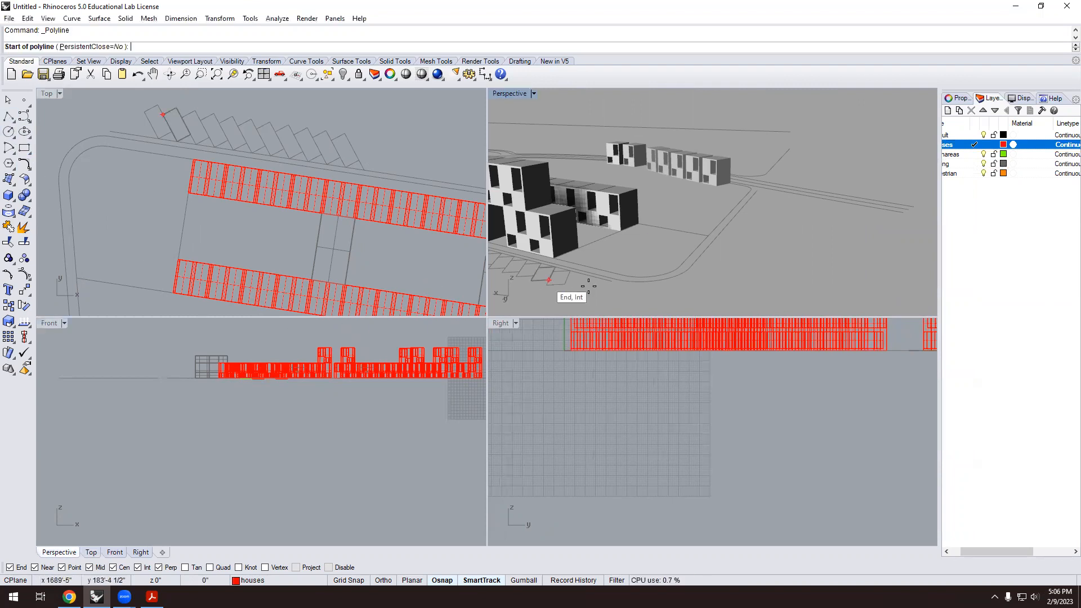
pyautogui.scroll(2, 633, 225)
pyautogui.click(633, 219)
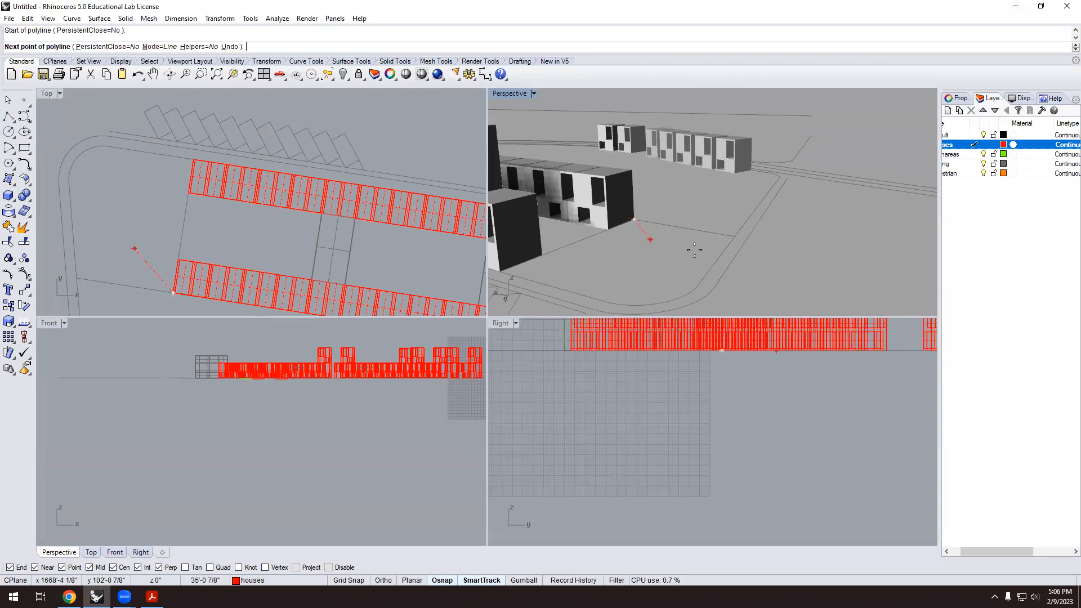
pyautogui.click(735, 236)
pyautogui.press('Escape')
pyautogui.press('Return')
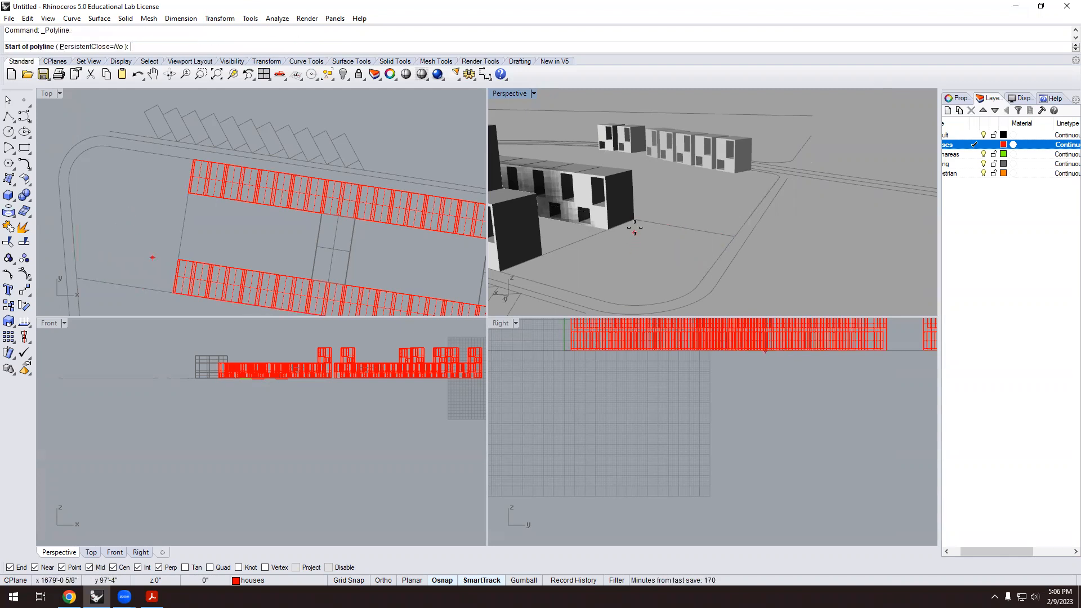
pyautogui.click(633, 220)
pyautogui.scroll(5, 631, 242)
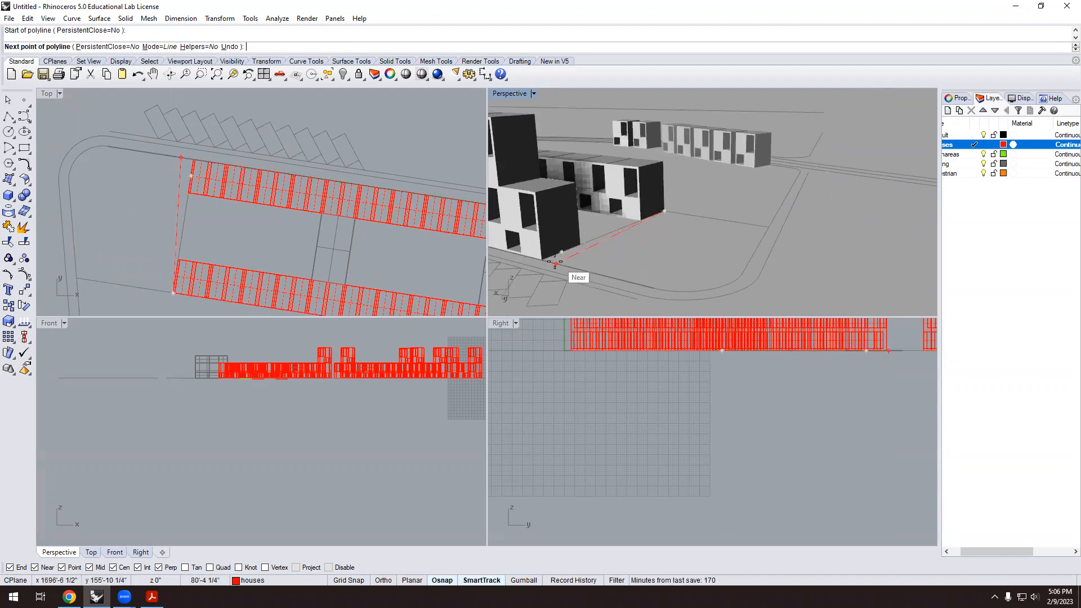
pyautogui.scroll(-3, 630, 250)
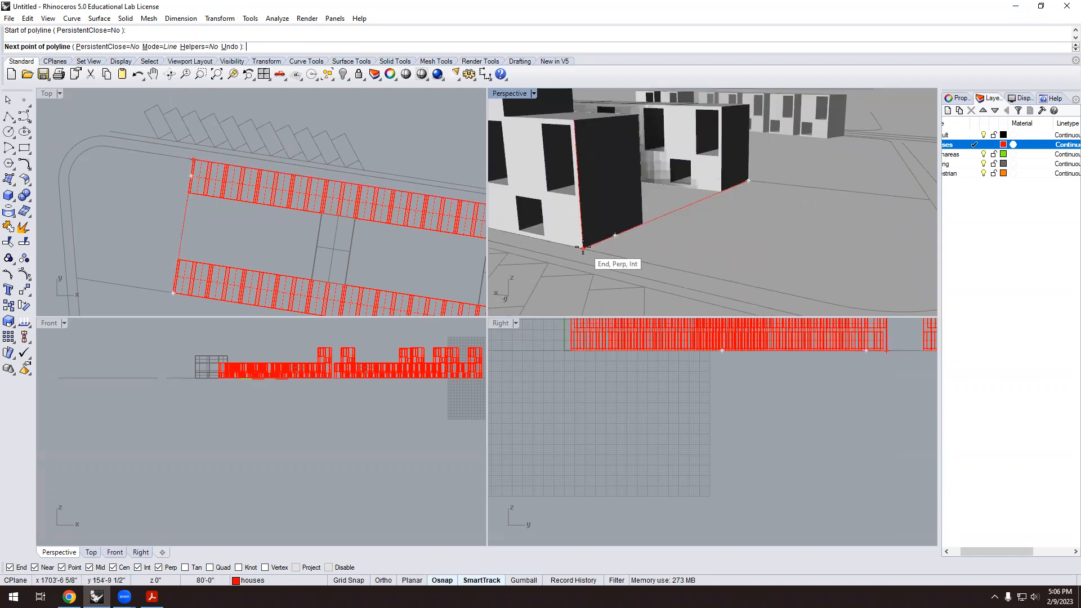
pyautogui.click(583, 248)
pyautogui.scroll(-5, 597, 256)
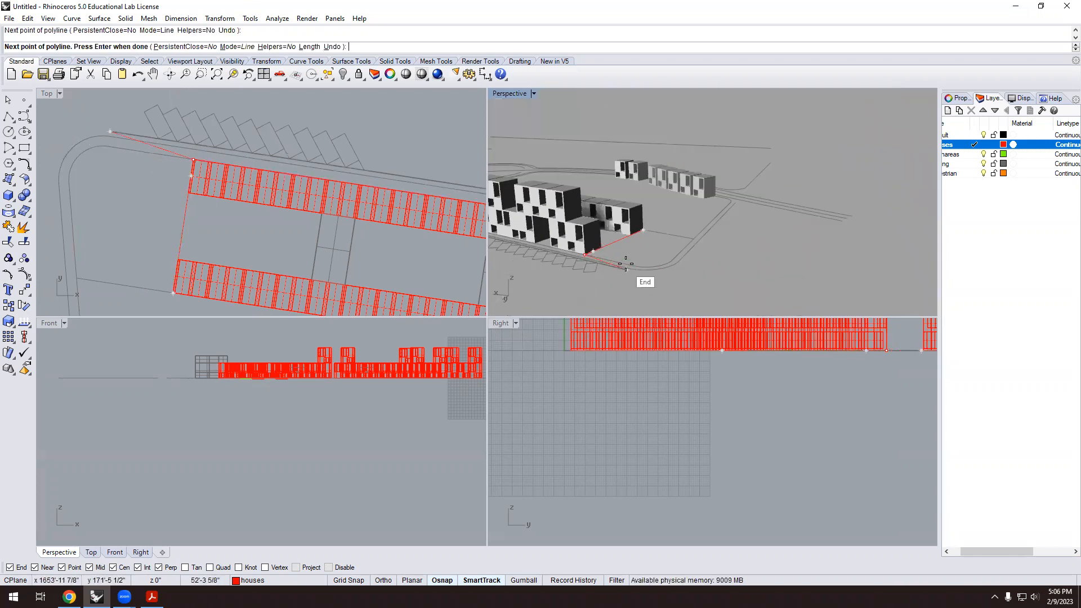
pyautogui.scroll(3, 629, 262)
pyautogui.click(617, 264)
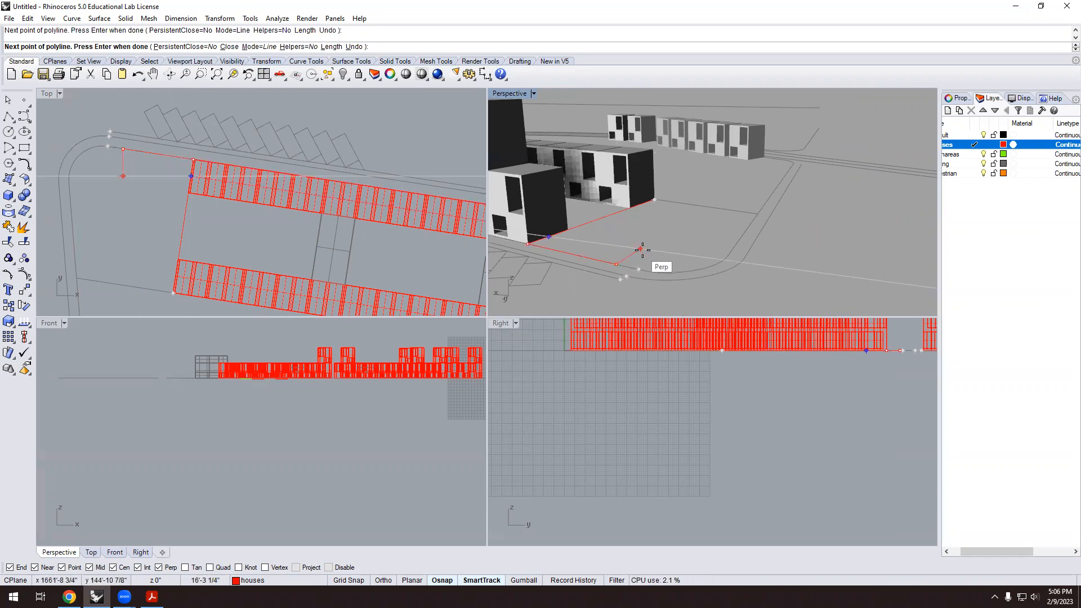
pyautogui.press('Return')
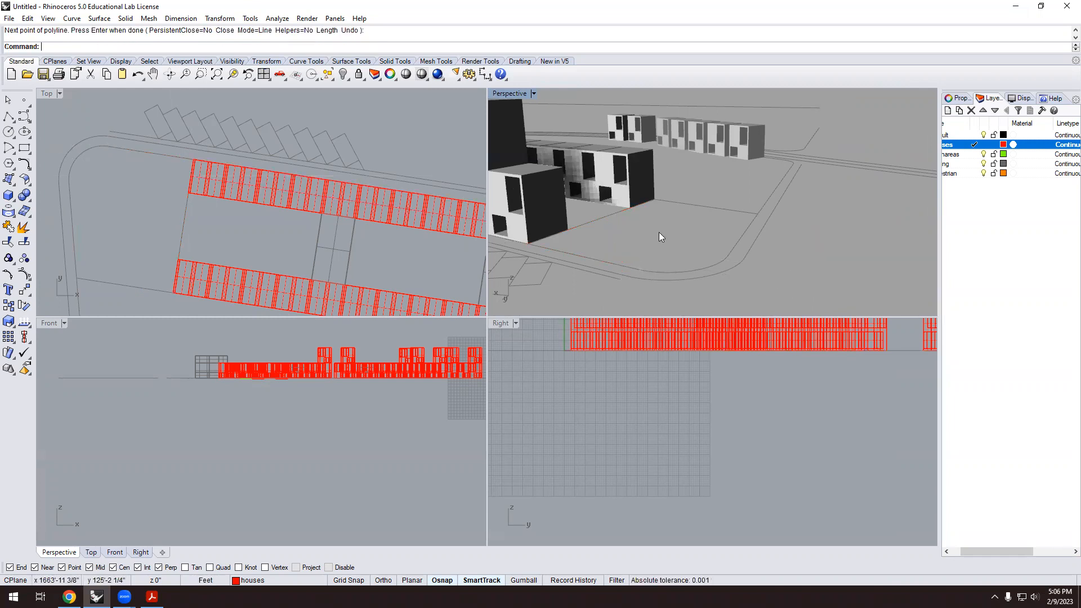
# Draw a second two-point polyline from a building corner toward the road.
pyautogui.click(602, 260)
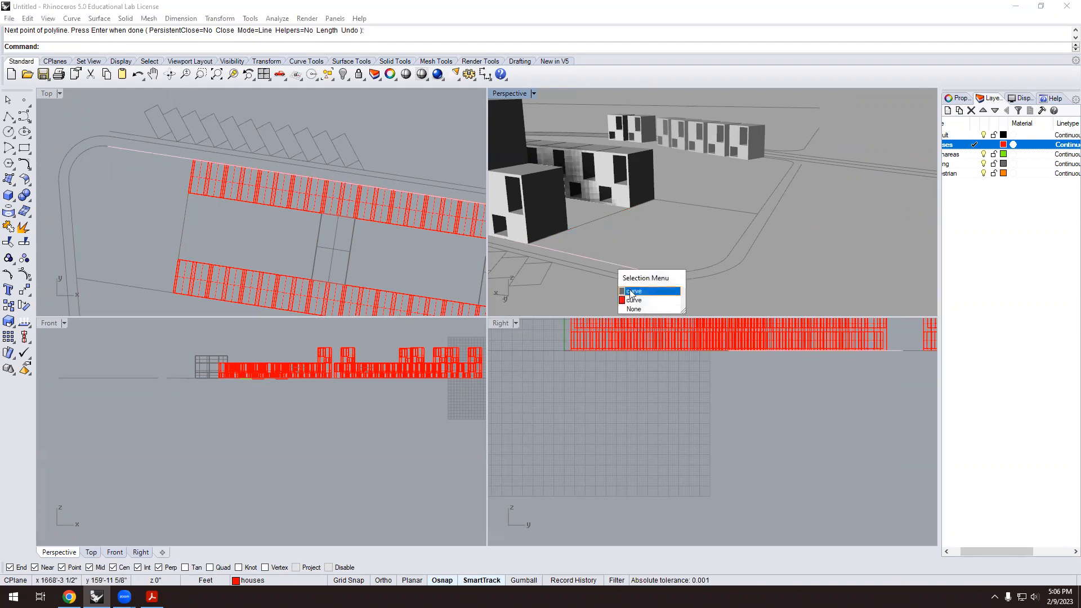
pyautogui.click(640, 301)
pyautogui.press('Return')
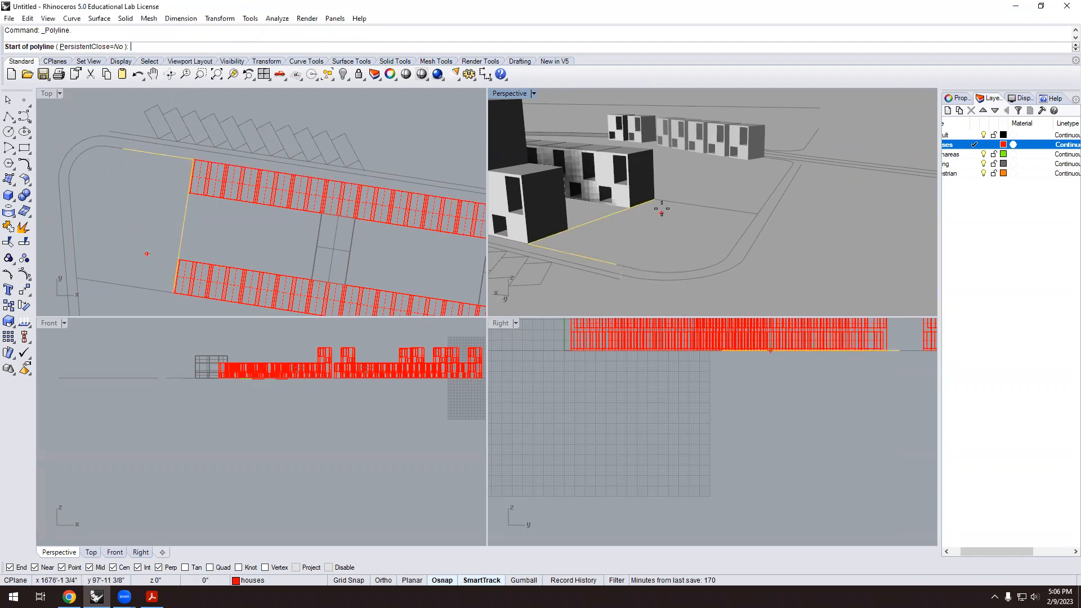
pyautogui.click(658, 203)
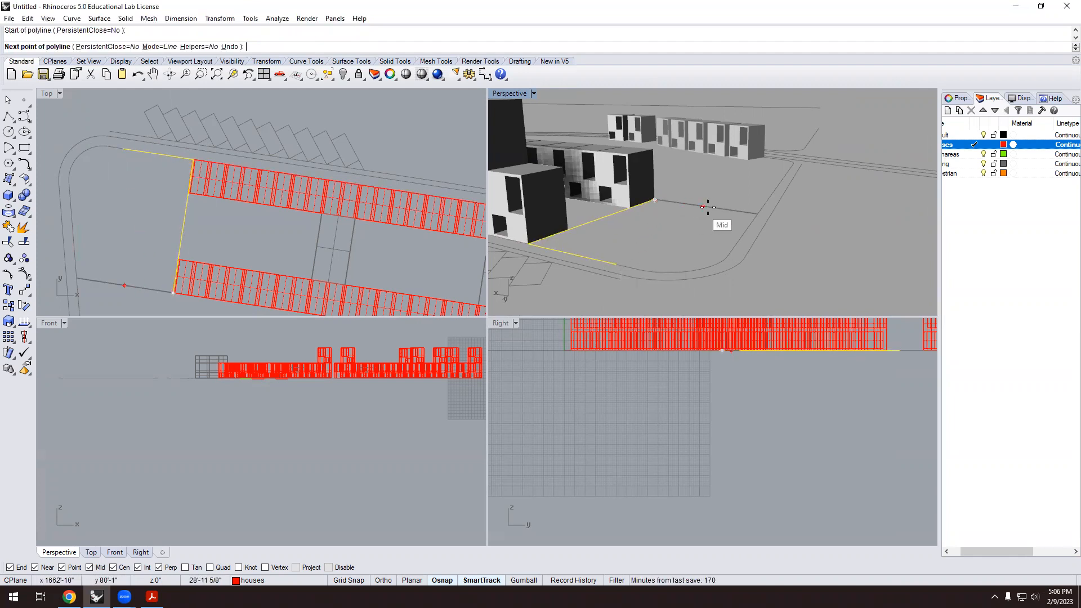
pyautogui.click(757, 214)
pyautogui.press('Return')
# Hide the parking layer.
pyautogui.scroll(-10, 643, 258)
pyautogui.scroll(-6, 682, 268)
pyautogui.moveTo(682, 267); pyautogui.dragTo(561, 282, button='right')
pyautogui.scroll(7, 667, 232)
pyautogui.click(612, 223)
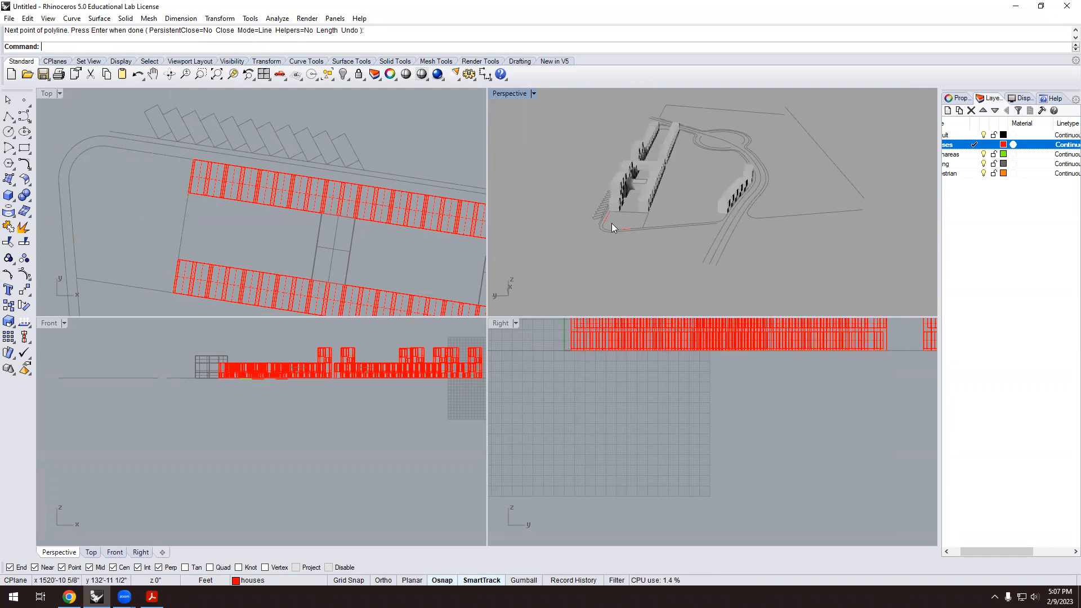
pyautogui.scroll(3, 612, 223)
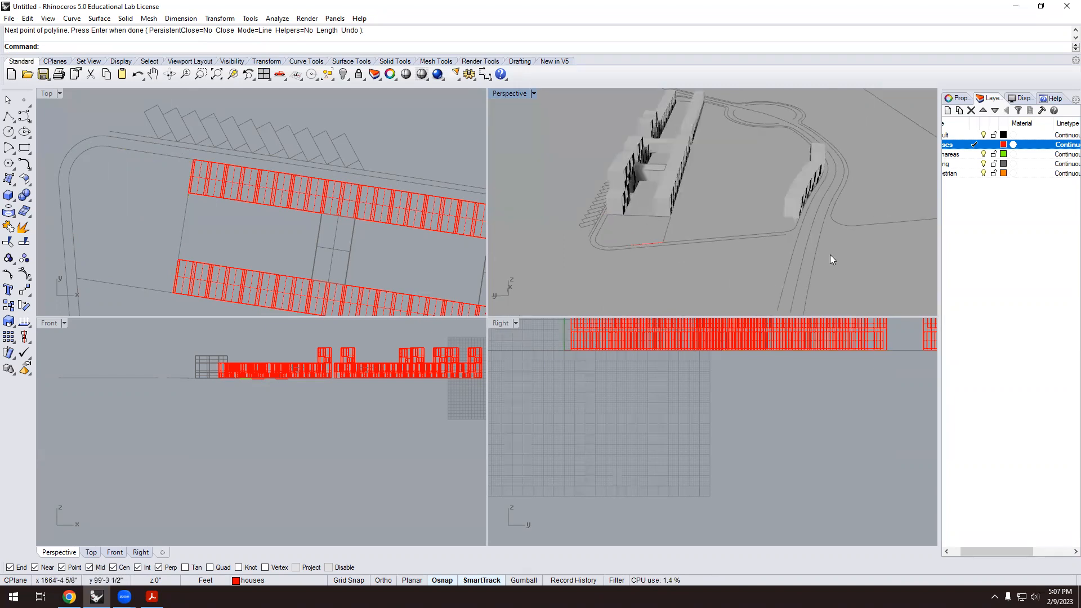
pyautogui.click(984, 165)
pyautogui.scroll(5, 620, 238)
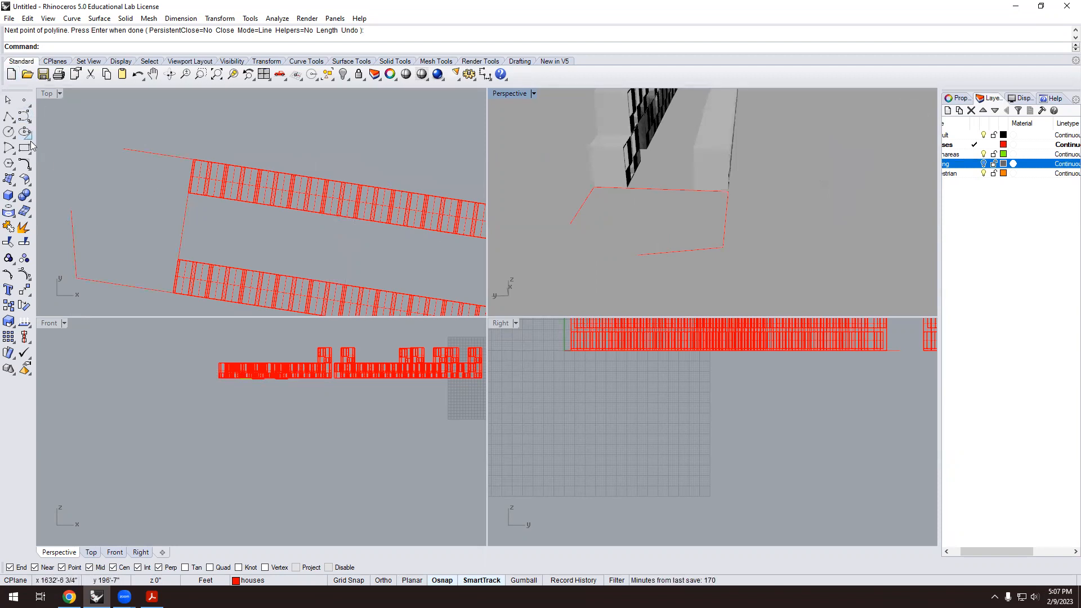
# Fillet the outline's bottom edge and left slanted edge with radius 20.
pyautogui.click(24, 164)
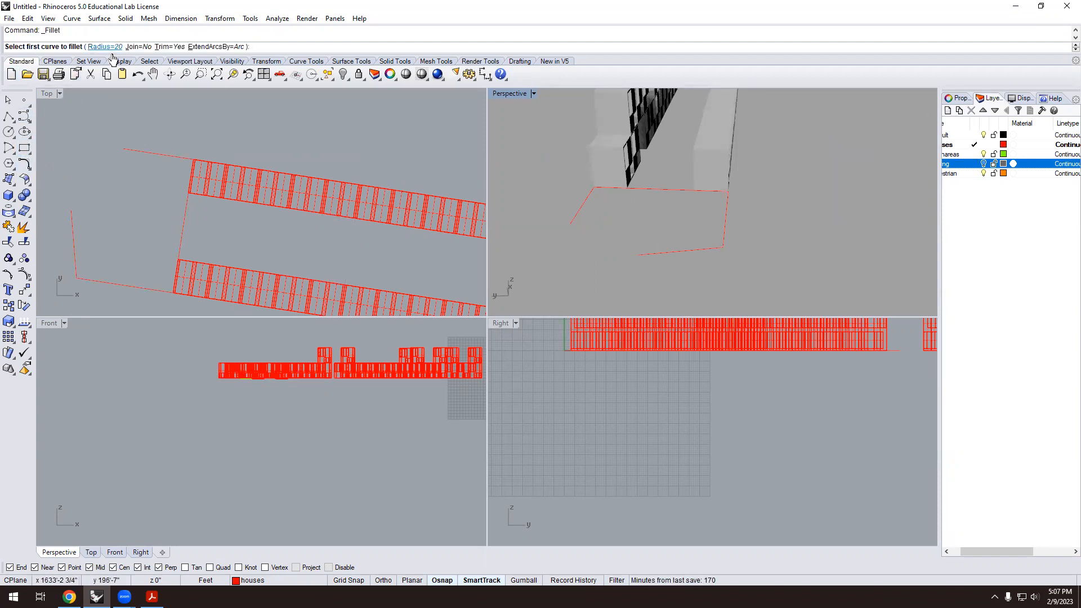
pyautogui.click(662, 253)
pyautogui.click(579, 208)
pyautogui.click(622, 256)
pyautogui.press('Escape')
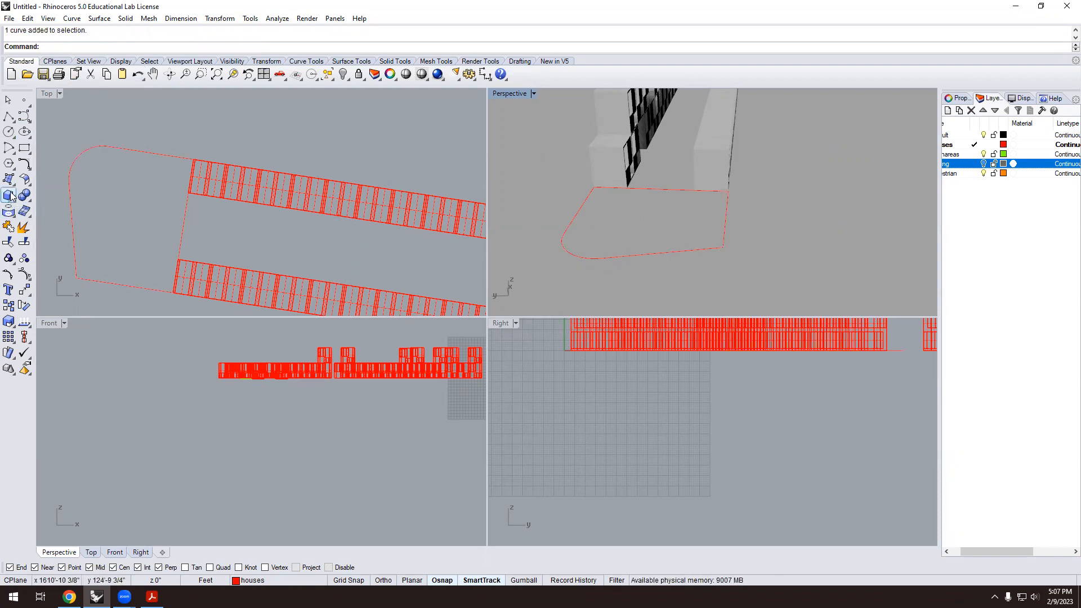
# Join the outline curves and the fillet arc into one closed curve.
pyautogui.click(9, 227)
pyautogui.click(633, 256)
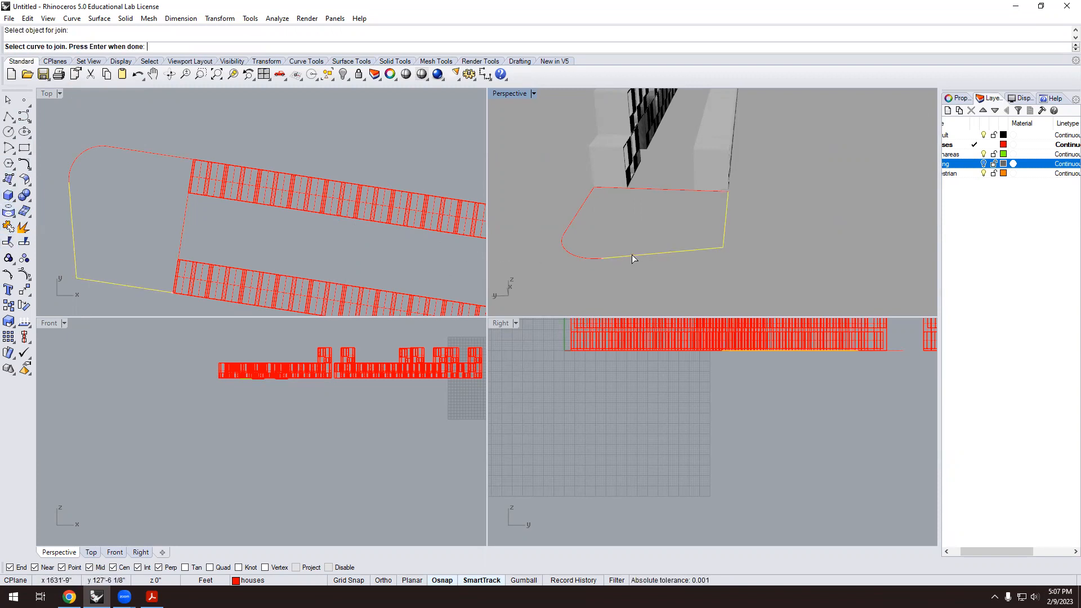
pyautogui.click(590, 259)
pyautogui.press('Return')
pyautogui.click(630, 257)
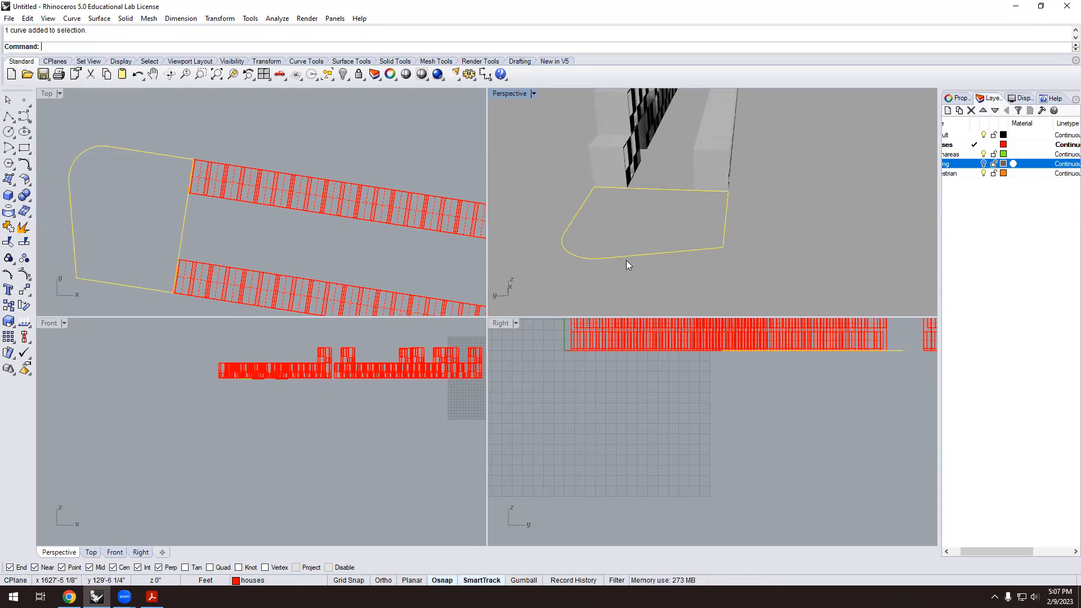
# Extrude the closed outline 18' by snapping to a point, then Cap it.
pyautogui.write('ExtrudeCrv')
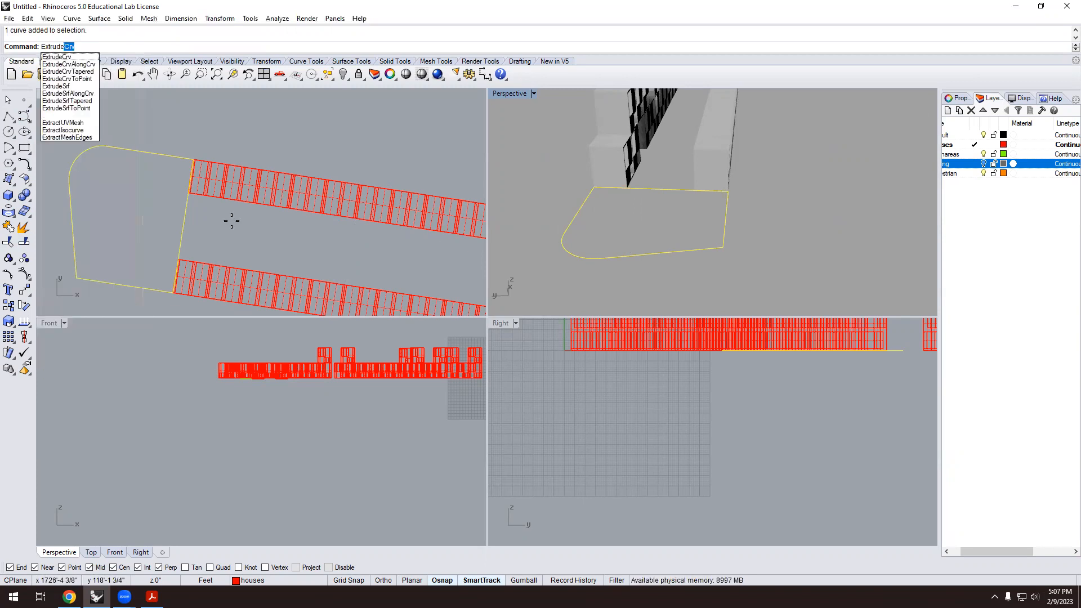
pyautogui.press('Return')
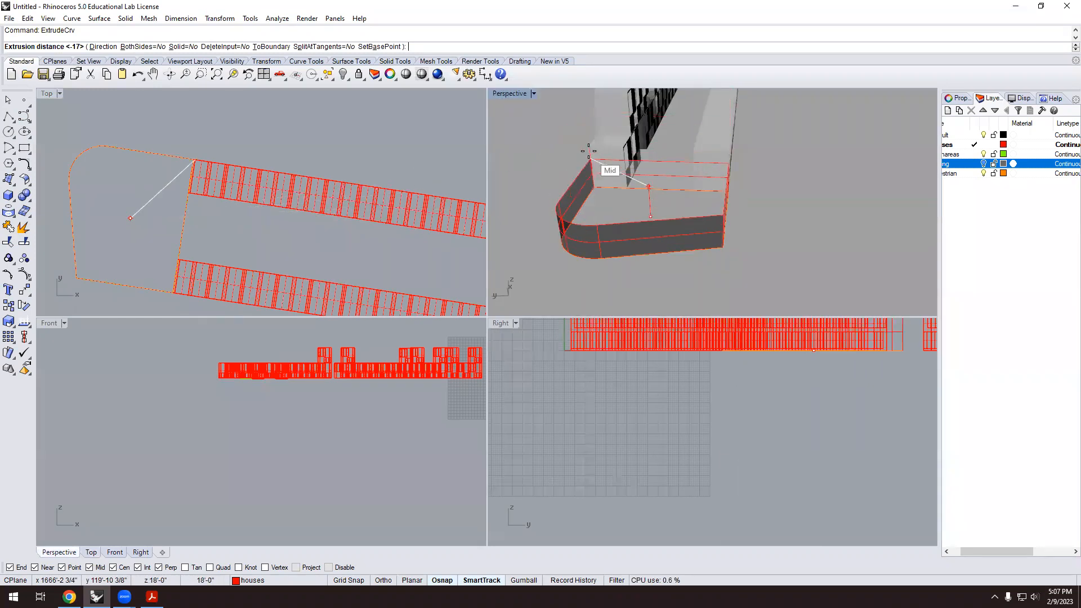
pyautogui.click(587, 147)
pyautogui.scroll(-3, 558, 186)
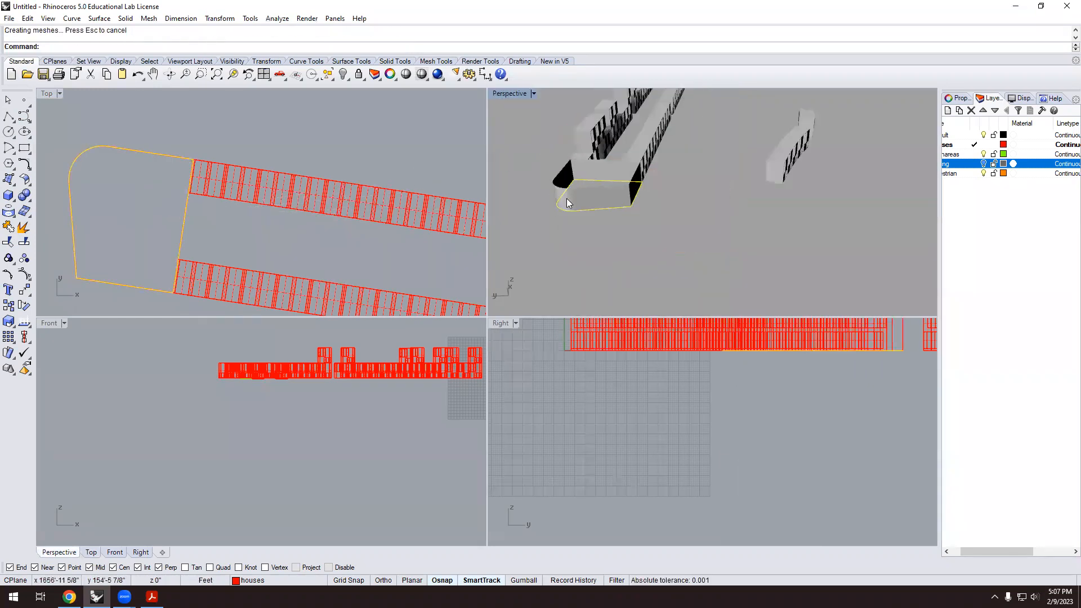
pyautogui.click(585, 197)
pyautogui.write('Cap')
pyautogui.press('Return')
pyautogui.click(618, 263)
# Orbit around the podium to check it, then show the site linework layer again.
pyautogui.scroll(-6, 619, 264)
pyautogui.moveTo(634, 242); pyautogui.dragTo(685, 229, button='right')
pyautogui.scroll(5, 686, 229)
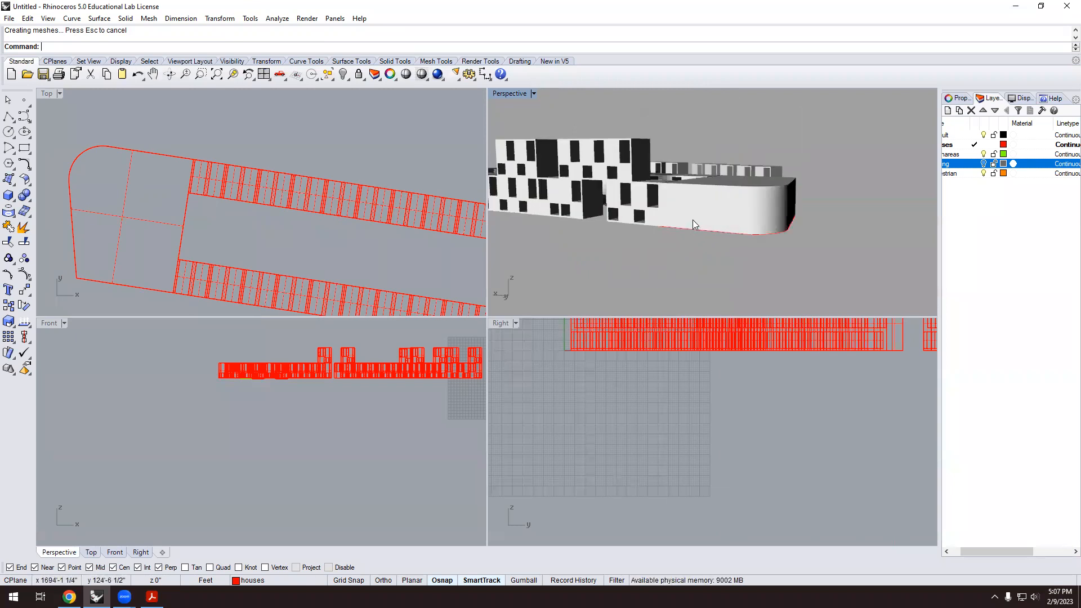
pyautogui.scroll(-5, 693, 224)
pyautogui.moveTo(707, 176); pyautogui.dragTo(651, 166, button='right')
pyautogui.scroll(5, 623, 175)
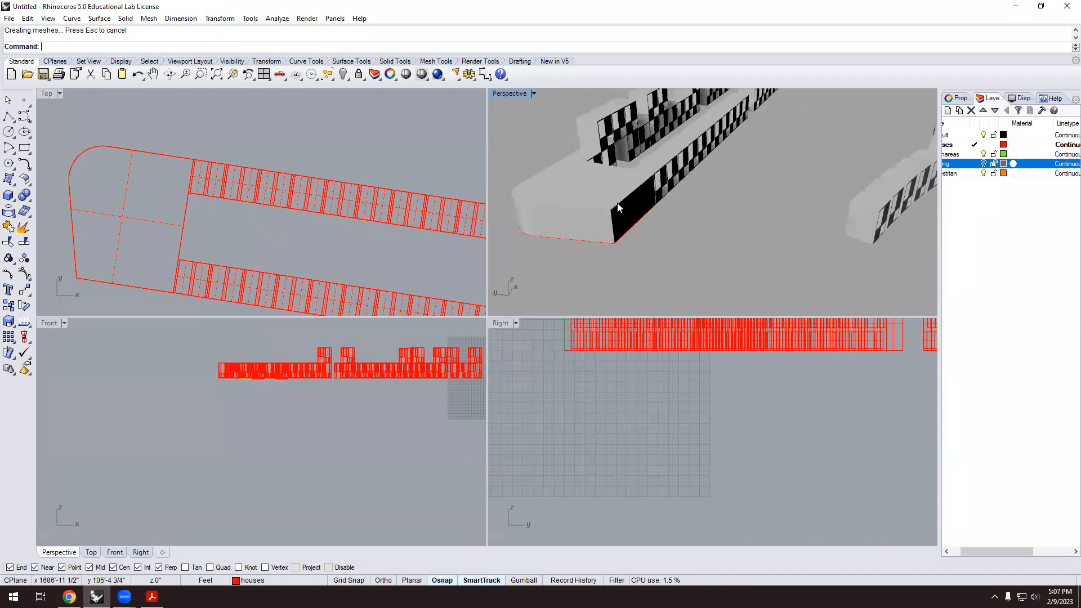
pyautogui.moveTo(593, 192); pyautogui.dragTo(759, 166, button='right')
pyautogui.scroll(-2, 743, 212)
pyautogui.moveTo(742, 211); pyautogui.dragTo(792, 199, button='right')
pyautogui.scroll(4, 761, 173)
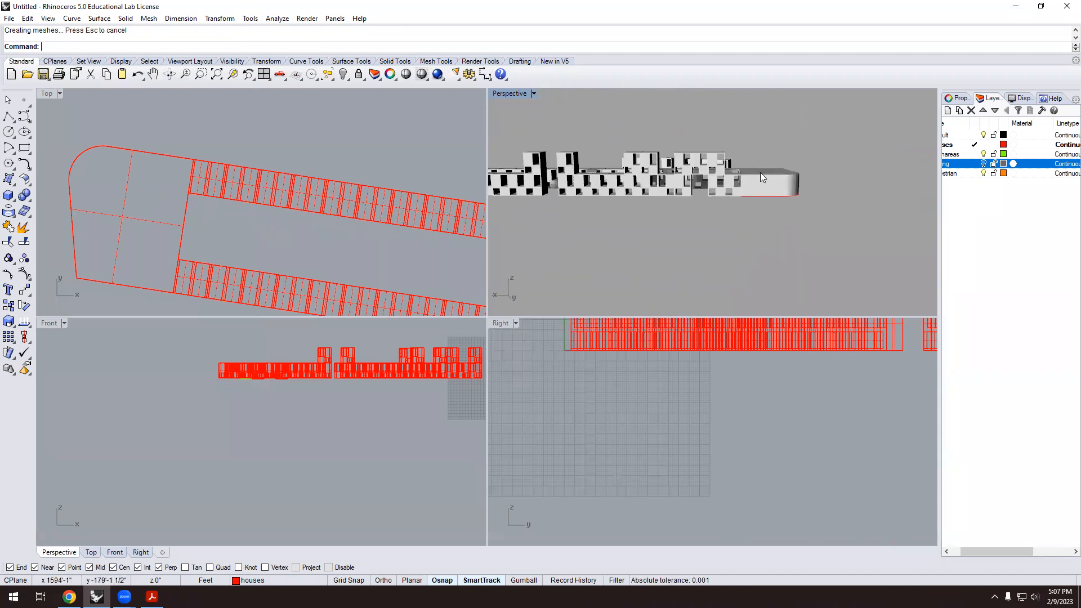
pyautogui.moveTo(763, 171); pyautogui.dragTo(655, 184, button='right')
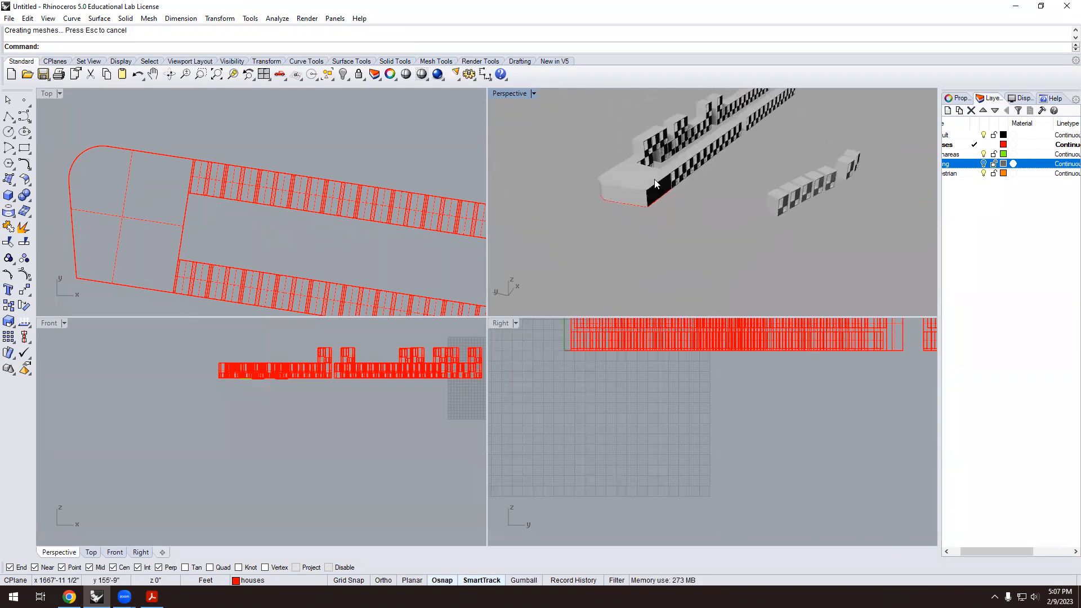
pyautogui.scroll(-5, 661, 166)
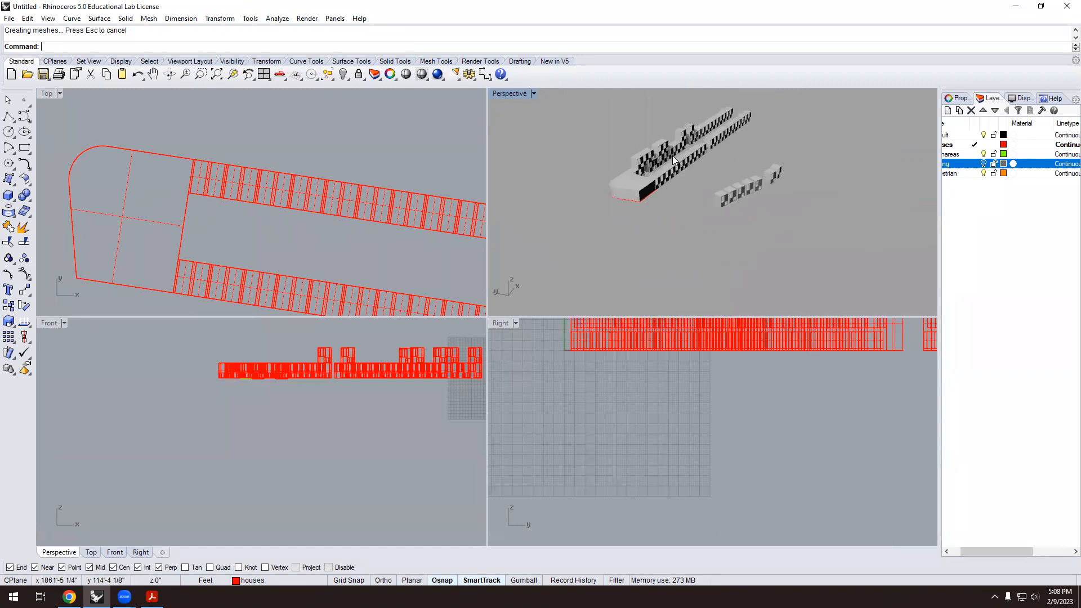
pyautogui.scroll(3, 662, 179)
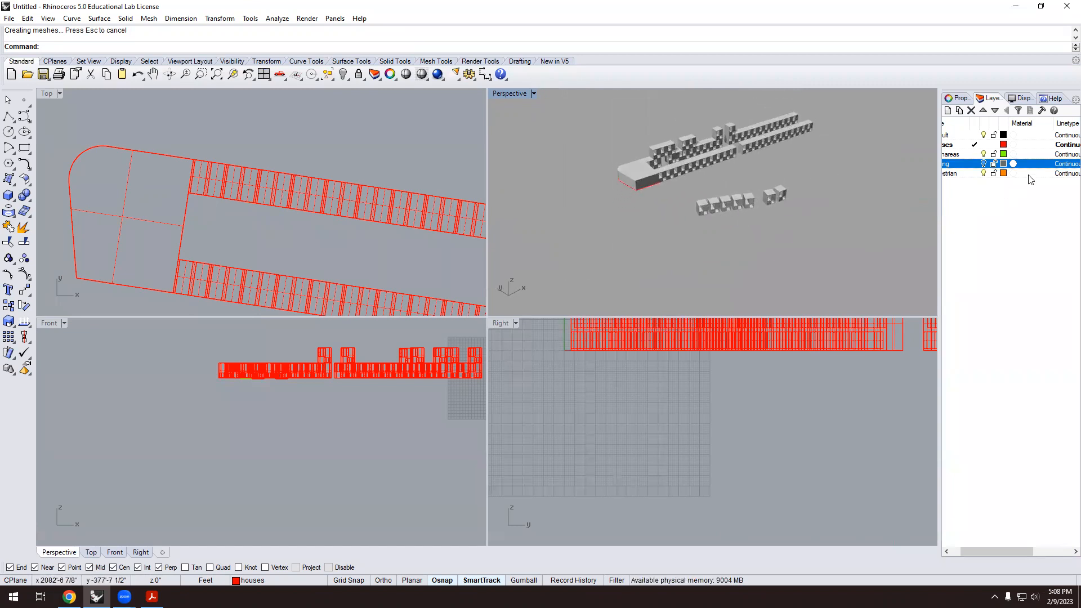
pyautogui.click(984, 164)
# Orbit and zoom around the housing rows, briefly selecting the front building, to inspect the site.
pyautogui.moveTo(571, 175); pyautogui.dragTo(592, 185, button='right')
pyautogui.scroll(3, 591, 184)
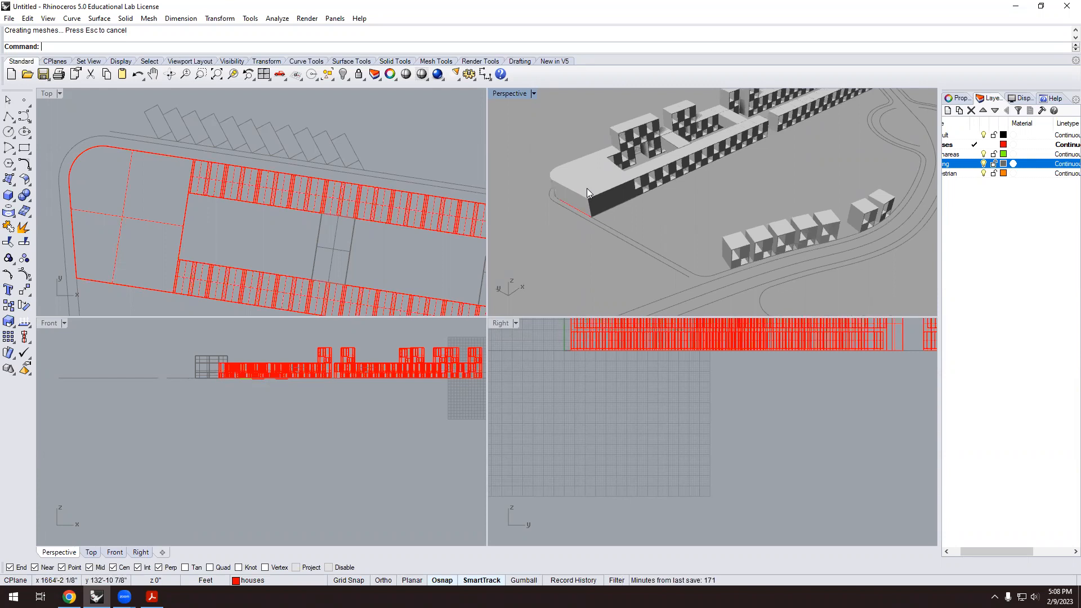
pyautogui.scroll(-4, 591, 187)
pyautogui.scroll(5, 574, 218)
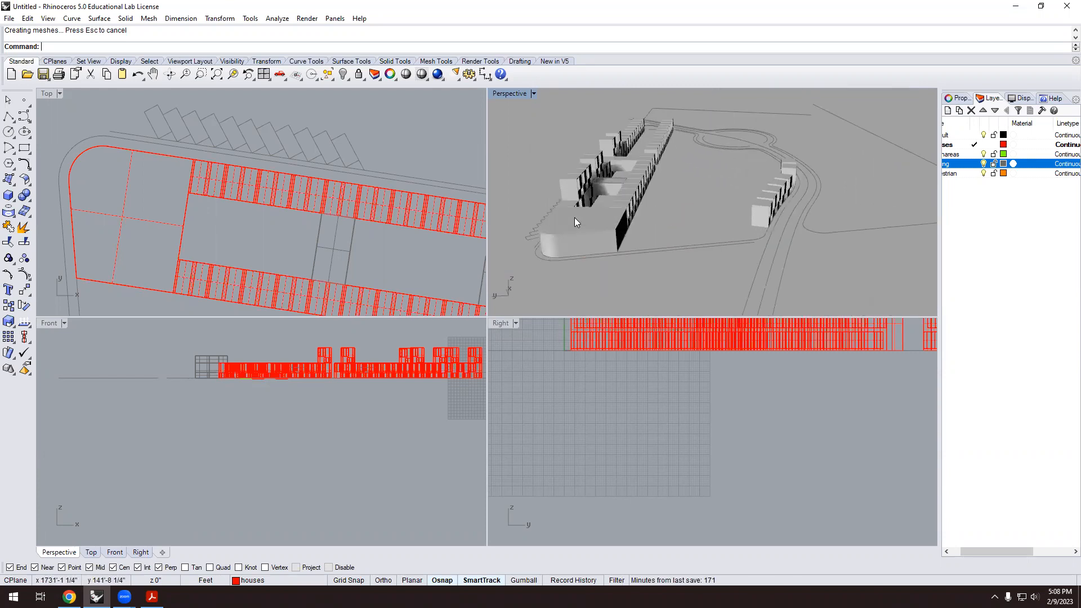
pyautogui.click(599, 240)
pyautogui.scroll(-4, 599, 237)
pyautogui.click(639, 273)
pyautogui.scroll(-5, 619, 253)
pyautogui.moveTo(617, 251); pyautogui.dragTo(564, 257, button='right')
pyautogui.scroll(4, 607, 226)
pyautogui.moveTo(608, 227); pyautogui.dragTo(688, 226, button='right')
pyautogui.scroll(4, 709, 244)
pyautogui.scroll(-8, 723, 197)
pyautogui.scroll(-3, 694, 197)
pyautogui.moveTo(726, 190); pyautogui.dragTo(629, 184, button='right')
pyautogui.scroll(4, 715, 168)
pyautogui.moveTo(742, 163); pyautogui.dragTo(773, 160, button='right')
pyautogui.scroll(6, 772, 142)
pyautogui.scroll(-6, 766, 151)
pyautogui.scroll(2, 761, 151)
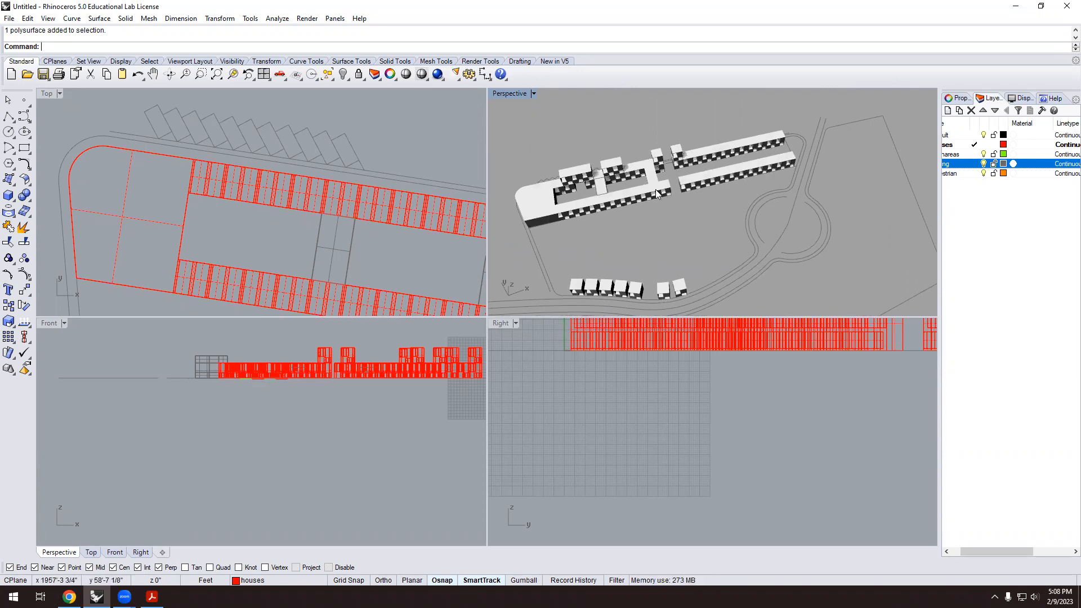
# Orbit to a lower angle and swing the view leftward around the rounded podium.
pyautogui.moveTo(673, 193); pyautogui.dragTo(700, 176, button='right')
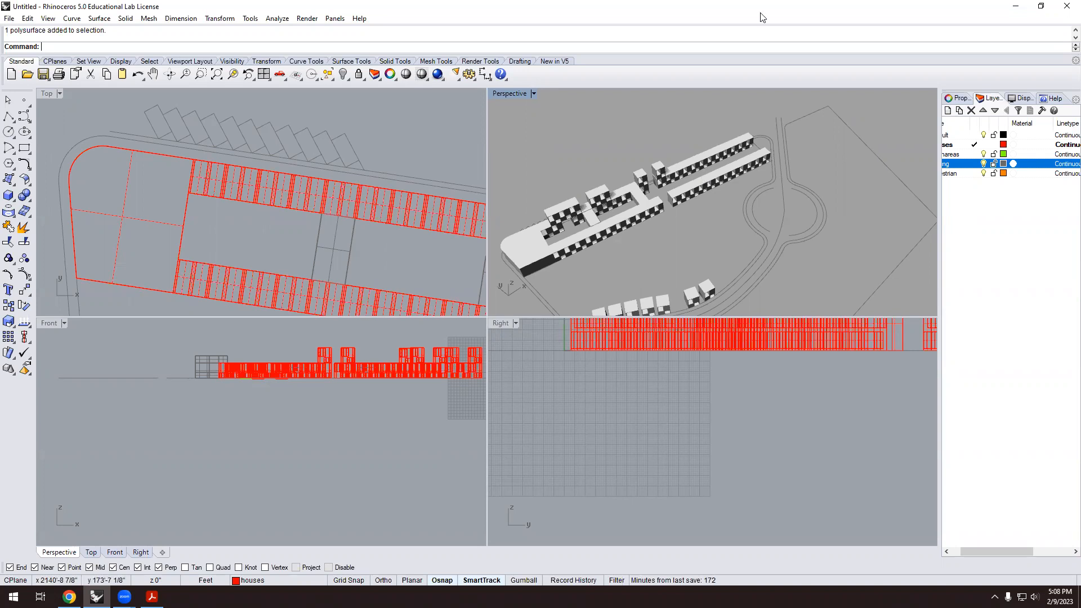
pyautogui.scroll(-4, 598, 239)
pyautogui.moveTo(598, 239); pyautogui.dragTo(610, 194, button='right')
pyautogui.scroll(5, 625, 238)
pyautogui.scroll(-3, 625, 241)
pyautogui.moveTo(625, 241); pyautogui.dragTo(588, 235, button='right')
pyautogui.scroll(4, 589, 234)
pyautogui.scroll(-2, 661, 228)
pyautogui.moveTo(661, 228); pyautogui.dragTo(610, 219, button='right')
pyautogui.scroll(4, 618, 230)
pyautogui.scroll(-2, 650, 209)
pyautogui.scroll(3, 609, 186)
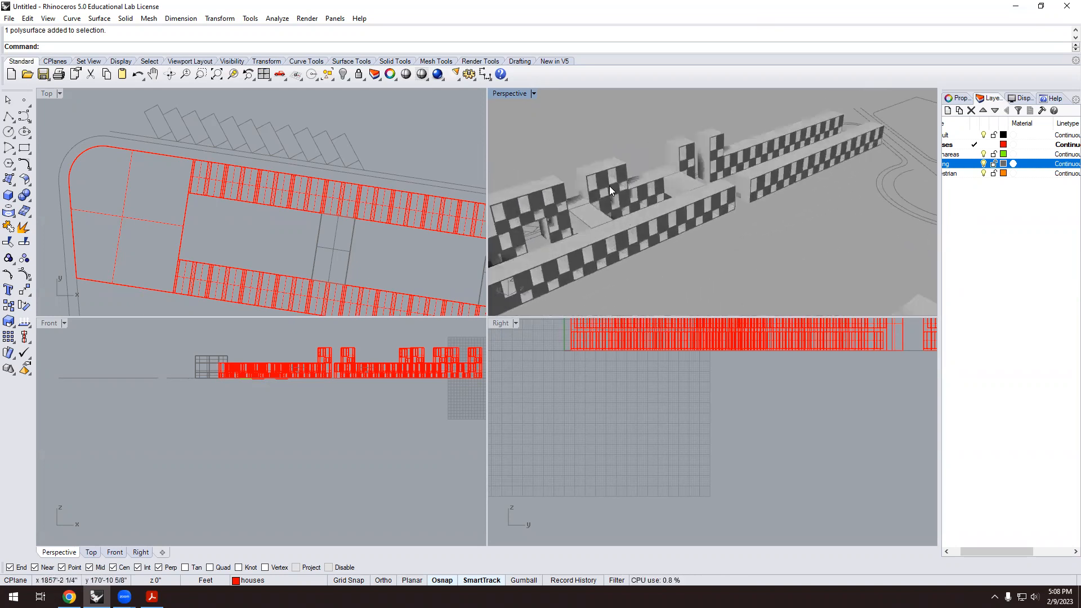
pyautogui.scroll(-2, 681, 206)
pyautogui.moveTo(681, 206); pyautogui.dragTo(663, 209, button='right')
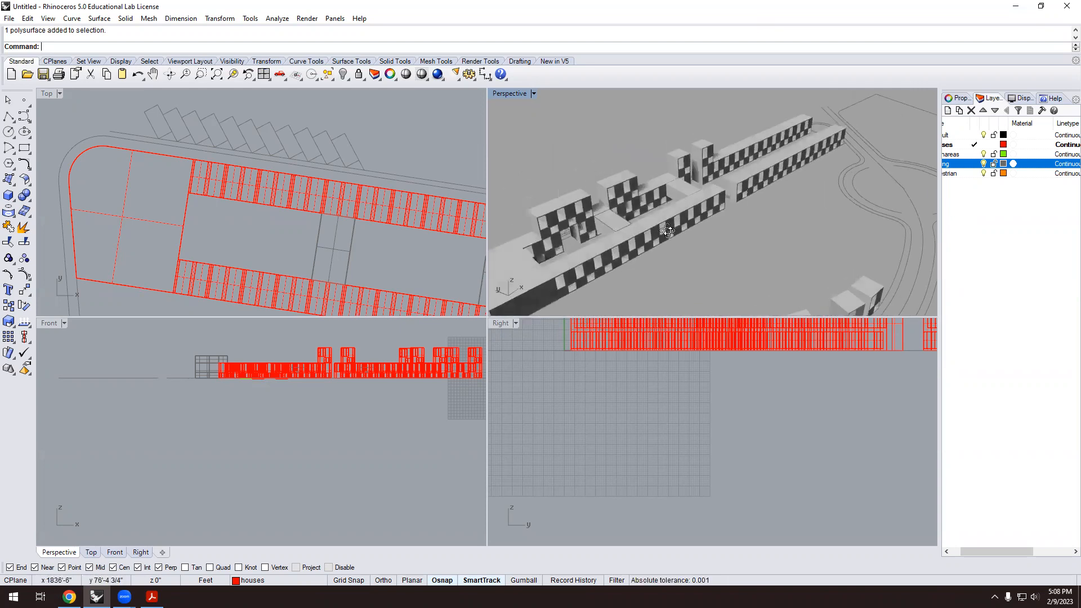
pyautogui.scroll(2, 745, 200)
pyautogui.moveTo(745, 200); pyautogui.dragTo(633, 208, button='right')
pyautogui.moveTo(745, 159); pyautogui.dragTo(726, 203, button='right')
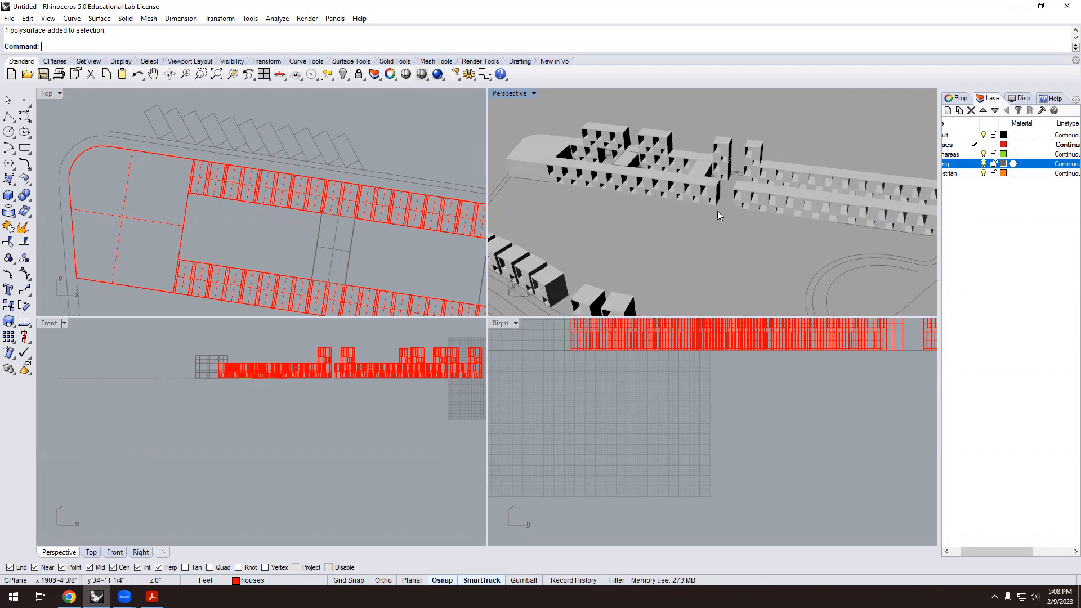
pyautogui.scroll(-8, 716, 213)
pyautogui.moveTo(712, 212); pyautogui.dragTo(786, 222, button='right')
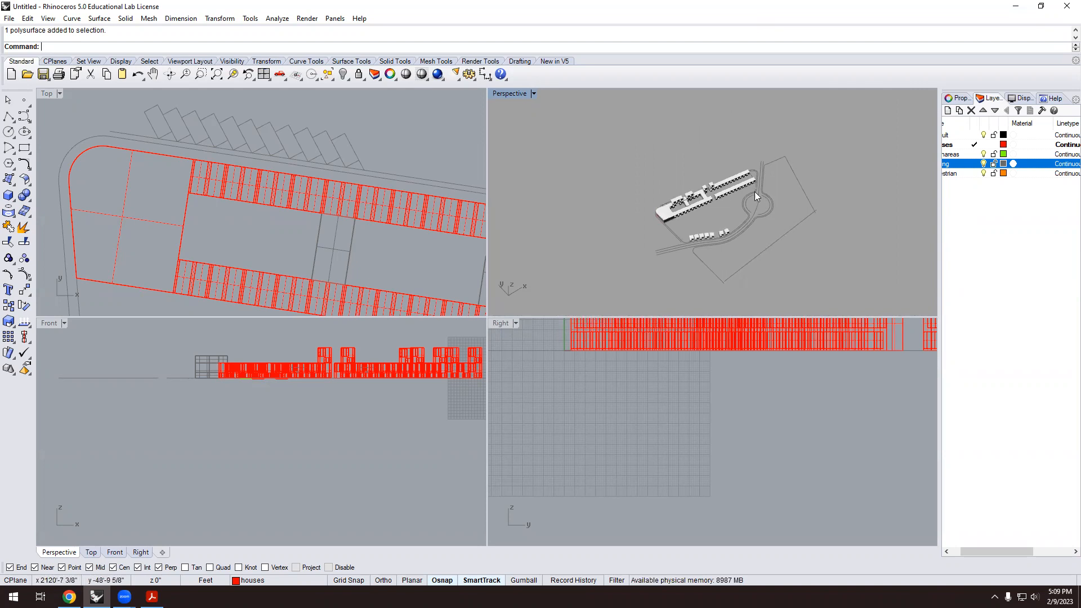
pyautogui.scroll(5, 755, 191)
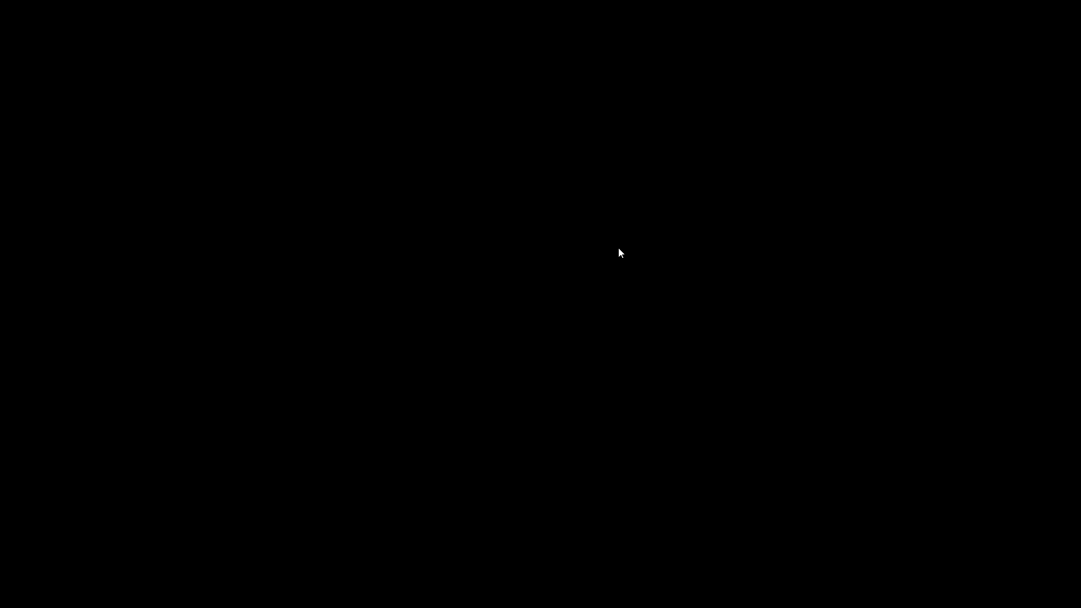
pyautogui.scroll(8, 592, 230)
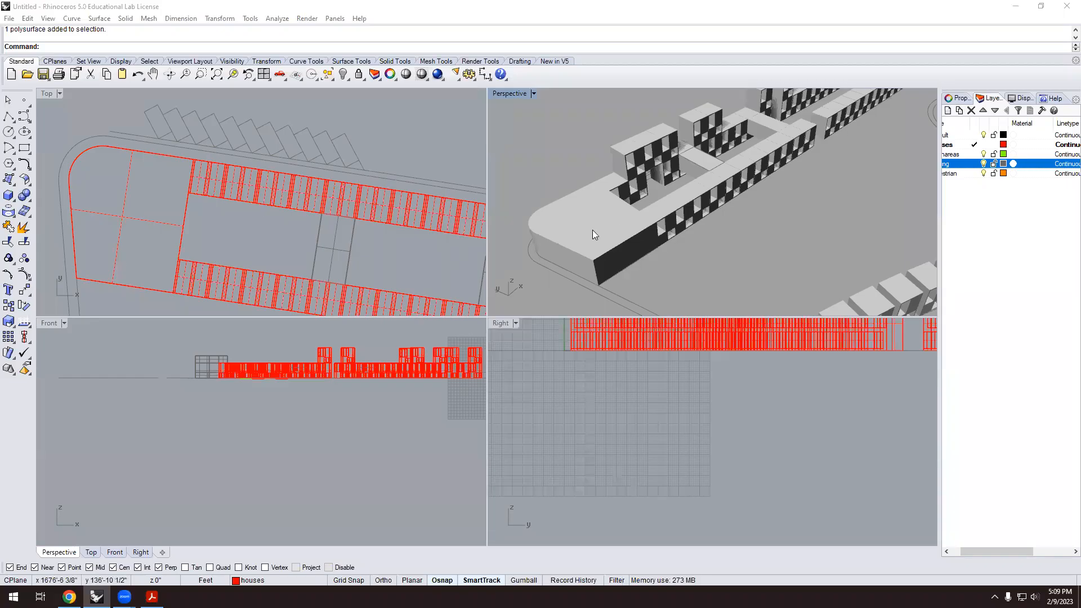
pyautogui.moveTo(594, 231); pyautogui.dragTo(618, 228, button='right')
# Inspect the podium end block from lower and higher angles, then switch to the Solid Tools tab.
pyautogui.click(620, 225)
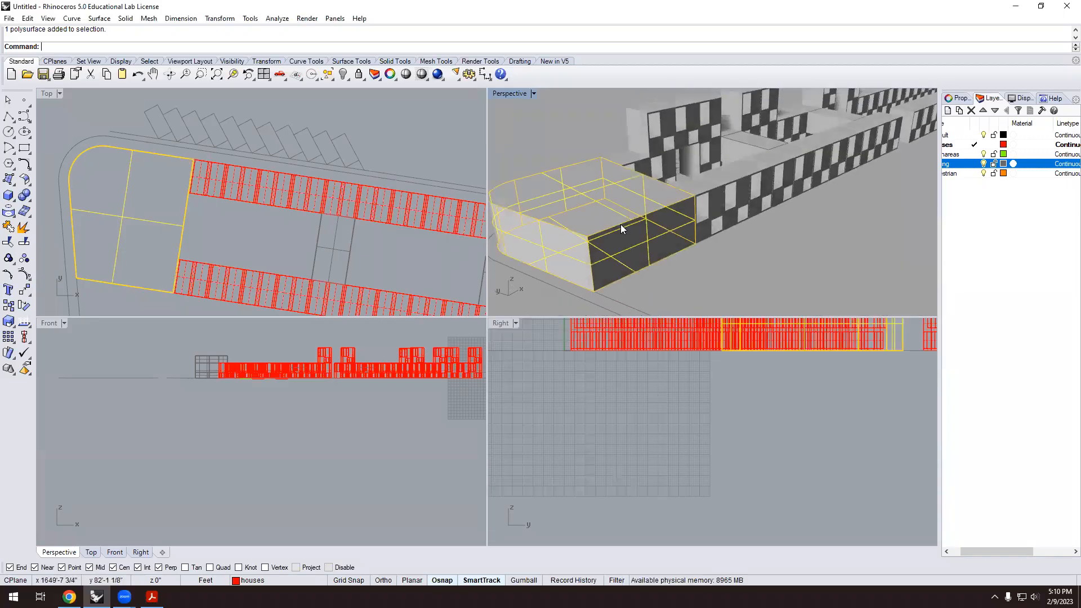
pyautogui.scroll(-2, 698, 247)
pyautogui.moveTo(708, 258); pyautogui.dragTo(736, 239, button='right')
pyautogui.click(784, 171)
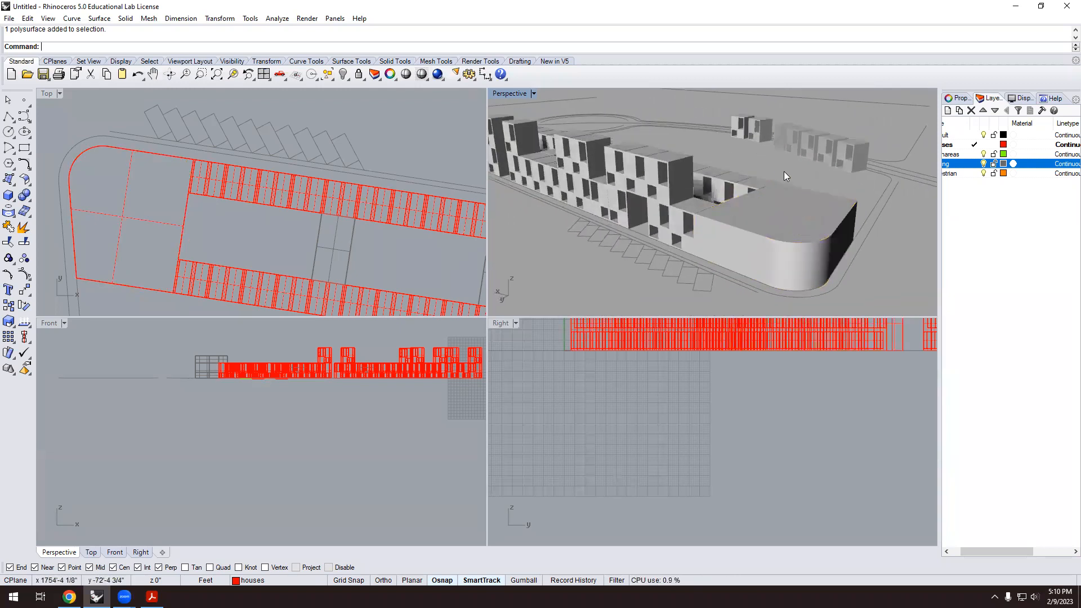
pyautogui.click(743, 195)
pyautogui.scroll(-3, 701, 257)
pyautogui.click(797, 266)
pyautogui.moveTo(798, 267); pyautogui.dragTo(768, 247, button='right')
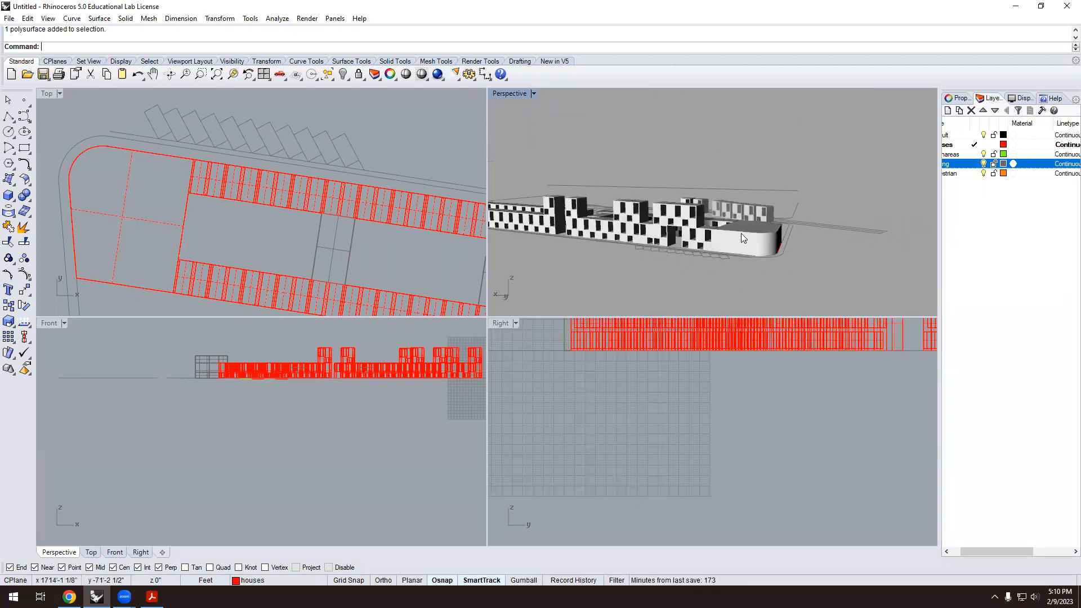
pyautogui.scroll(5, 741, 233)
pyautogui.scroll(-3, 738, 217)
pyautogui.moveTo(736, 246); pyautogui.dragTo(656, 274, button='right')
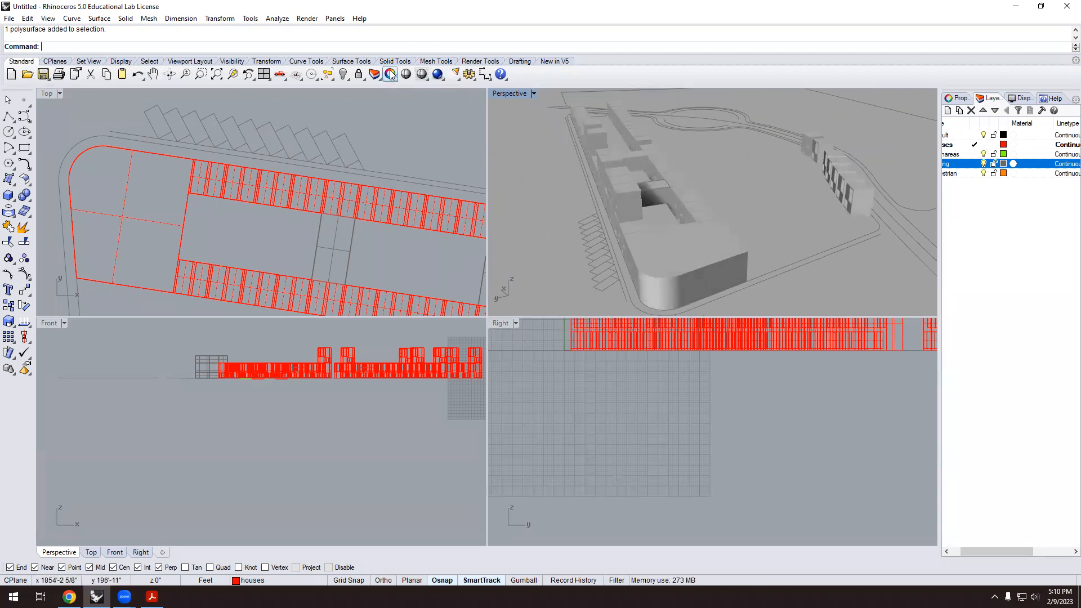
pyautogui.click(403, 61)
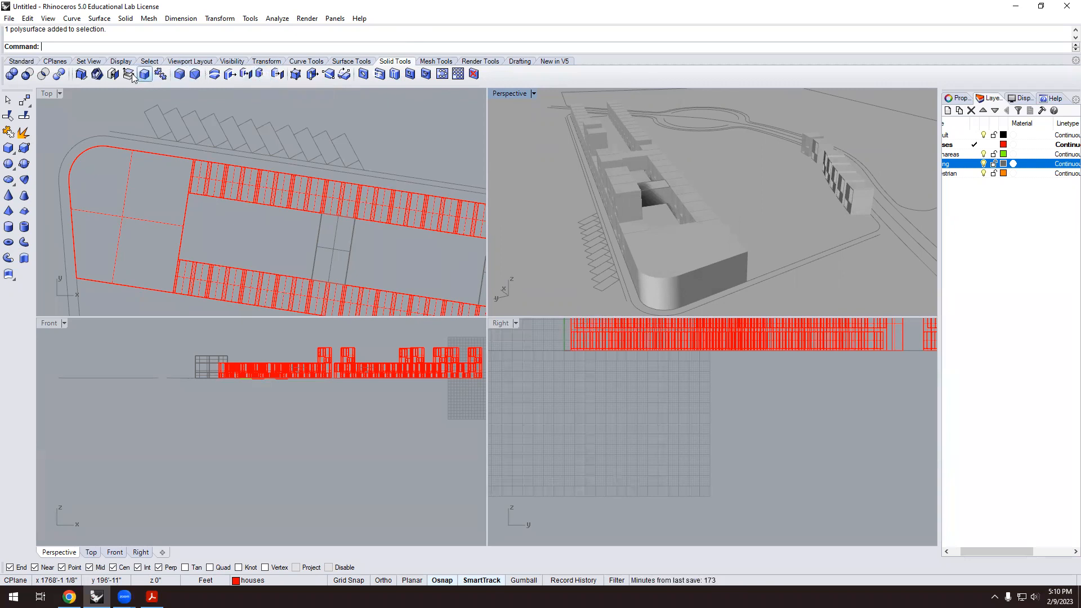
# Extrude the podium's top face upward by 10 feet.
pyautogui.click(259, 76)
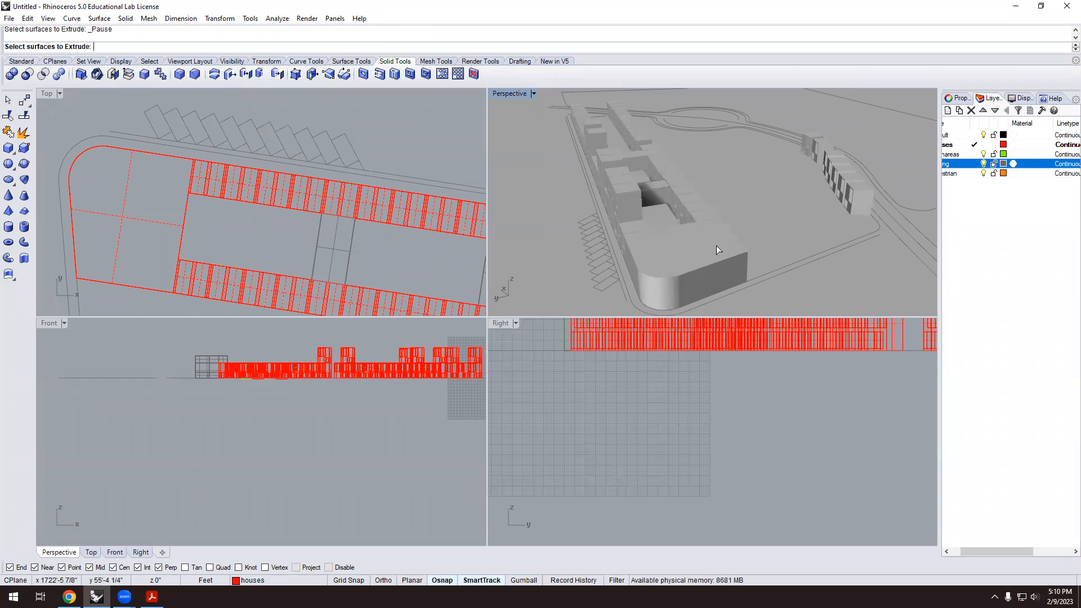
pyautogui.scroll(2, 711, 254)
pyautogui.click(707, 263)
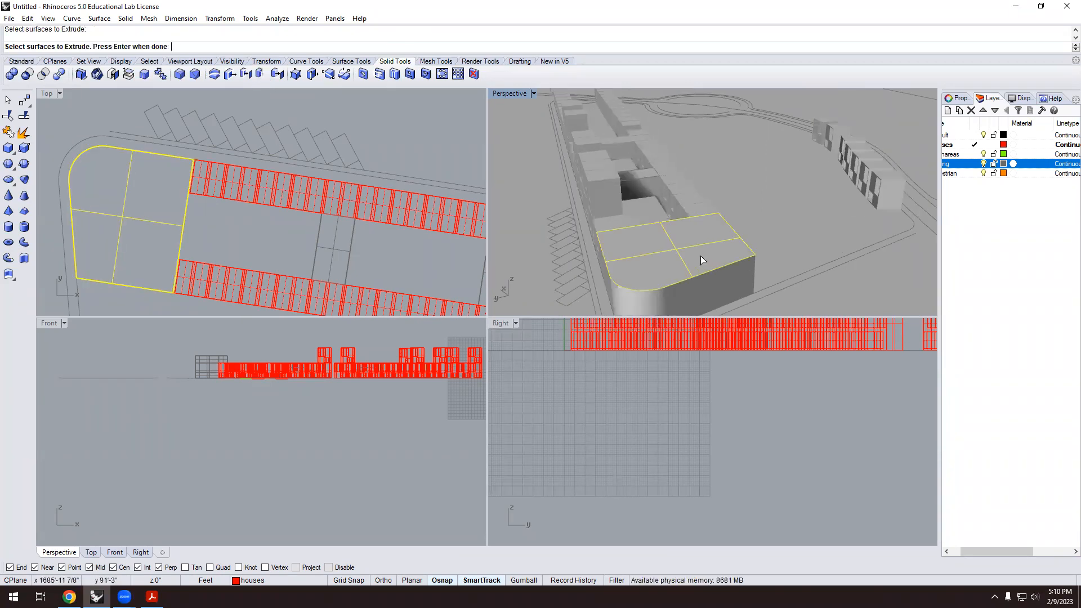
pyautogui.press('Return')
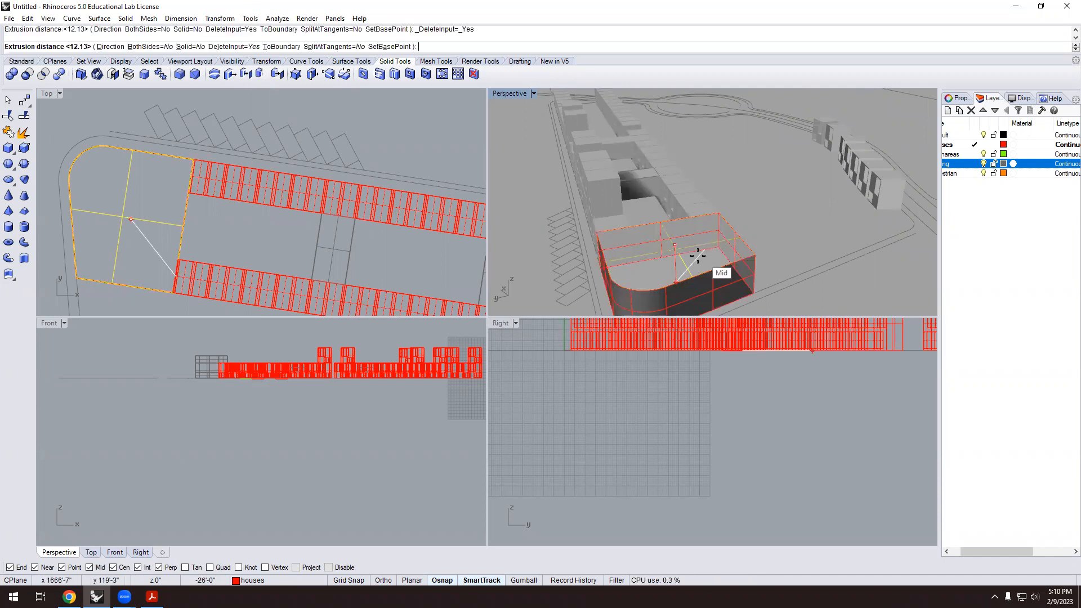
pyautogui.scroll(-3, 696, 264)
pyautogui.scroll(5, 676, 239)
pyautogui.scroll(-2, 702, 169)
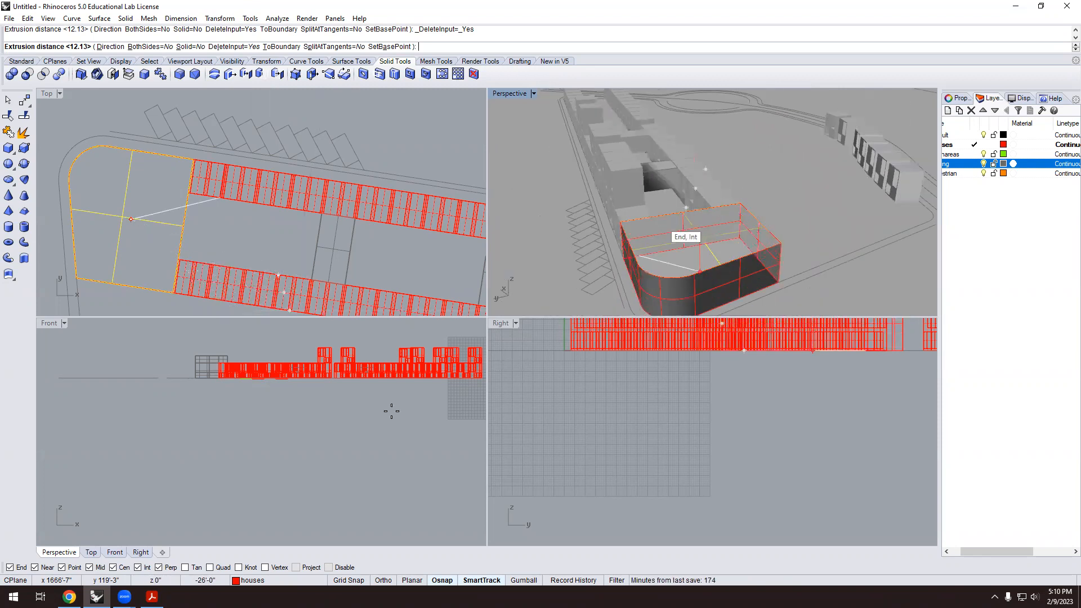
pyautogui.scroll(-2, 591, 440)
pyautogui.scroll(5, 648, 417)
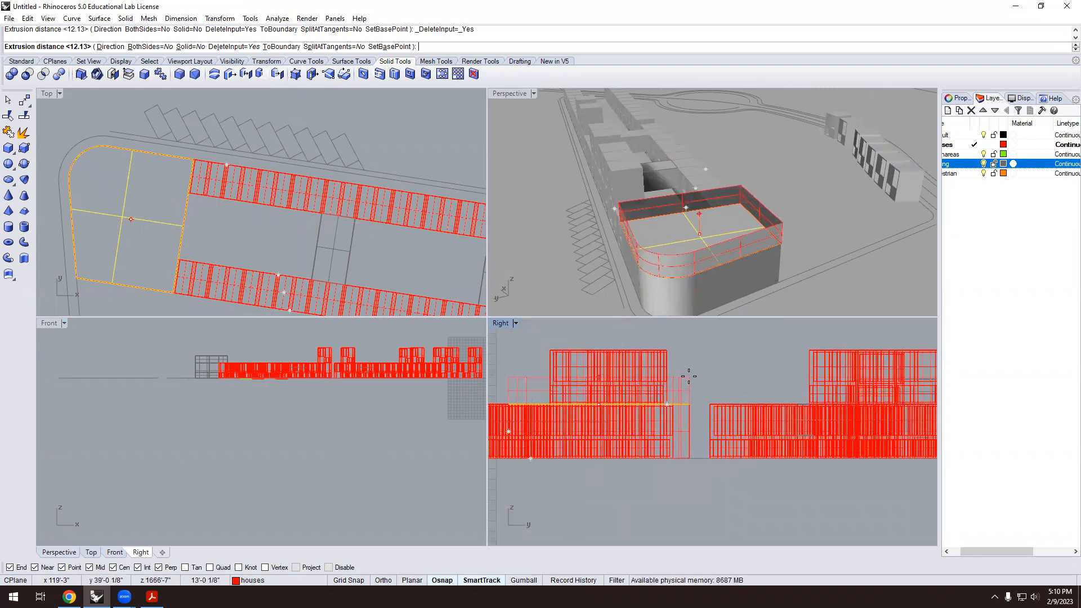
pyautogui.write('10')
pyautogui.press('Return')
# Cap the extruded solid's open top and orbit to check the rounded corner.
pyautogui.click(762, 221)
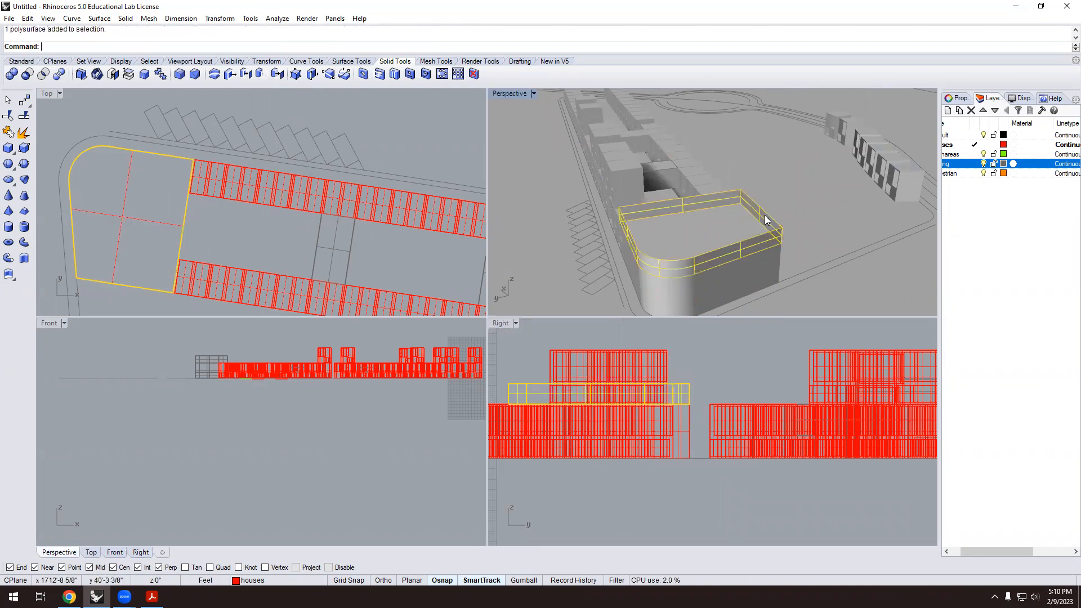
pyautogui.press('Return')
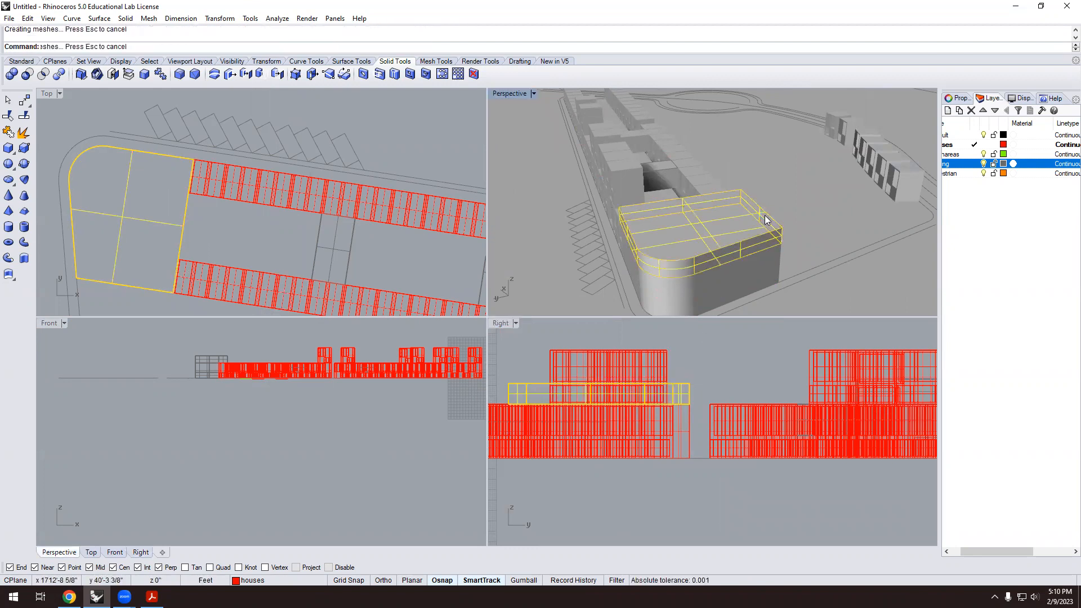
pyautogui.click(836, 298)
pyautogui.scroll(-4, 711, 227)
pyautogui.moveTo(710, 226); pyautogui.dragTo(863, 212, button='right')
pyautogui.scroll(3, 750, 198)
pyautogui.moveTo(750, 197); pyautogui.dragTo(650, 198, button='right')
# Orbit to a steeper top-down view of the podium, then open the Standard tab's Lines flyout.
pyautogui.scroll(4, 638, 221)
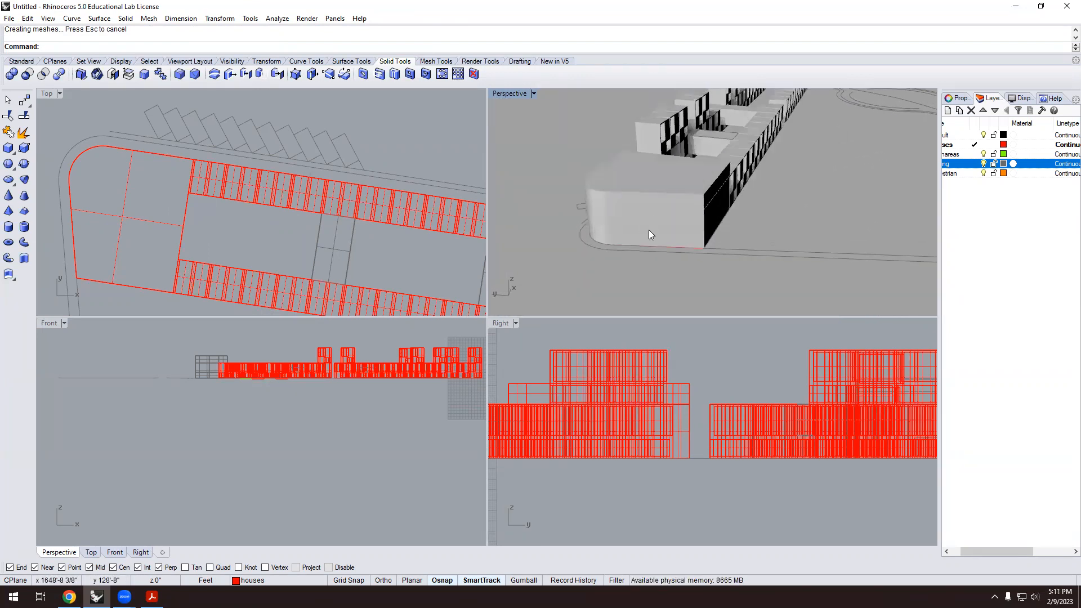
pyautogui.scroll(-4, 677, 197)
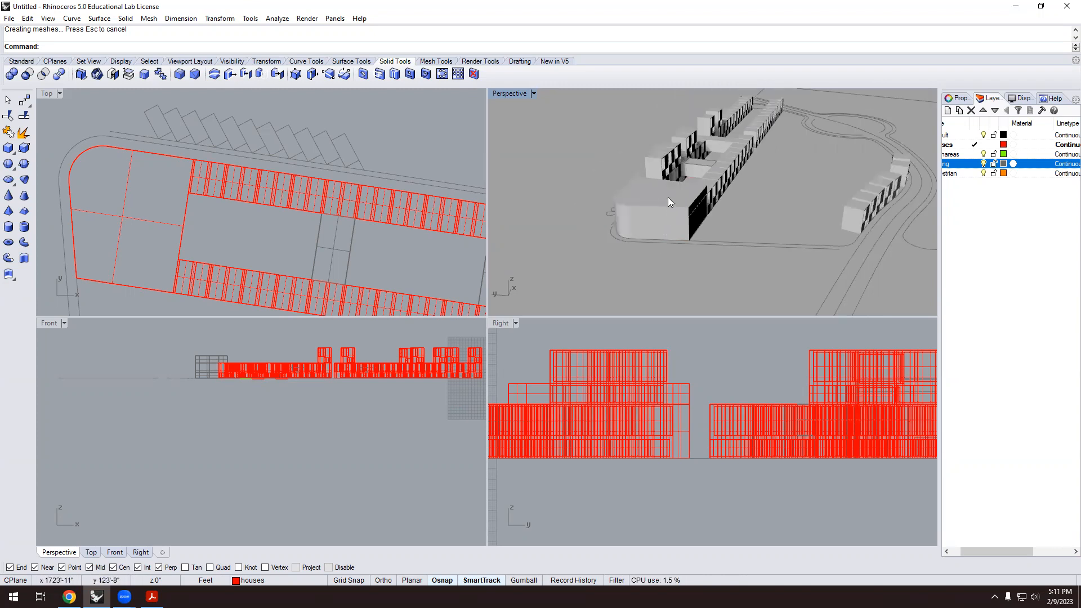
pyautogui.scroll(2, 666, 198)
pyautogui.scroll(2, 661, 199)
pyautogui.scroll(3, 179, 226)
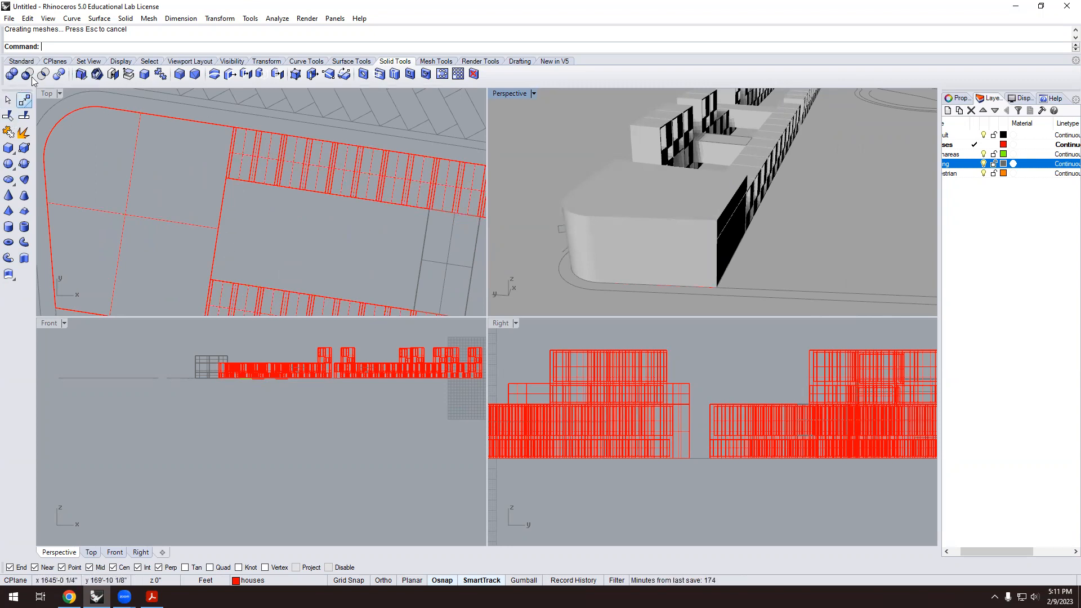
pyautogui.moveTo(715, 205)
pyautogui.mouseDown(button='right')
pyautogui.moveTo(553, 239)
pyautogui.moveTo(718, 218)
pyautogui.mouseUp(button='right')
pyautogui.scroll(2, 747, 151)
pyautogui.scroll(-8, 690, 171)
pyautogui.moveTo(698, 169); pyautogui.dragTo(734, 141, button='right')
pyautogui.scroll(4, 745, 158)
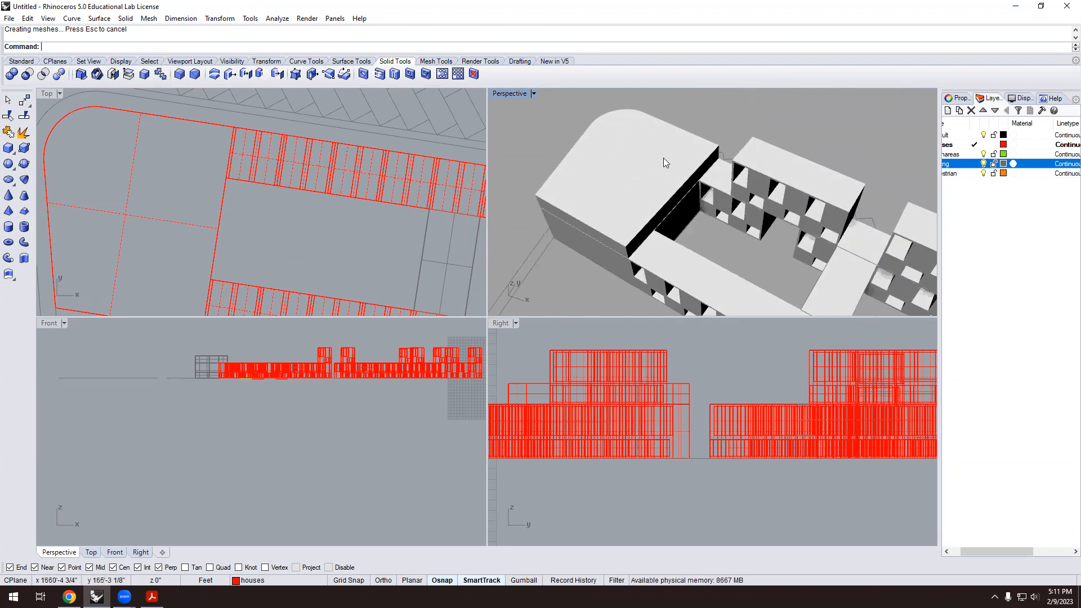
pyautogui.moveTo(700, 173); pyautogui.dragTo(676, 172, button='right')
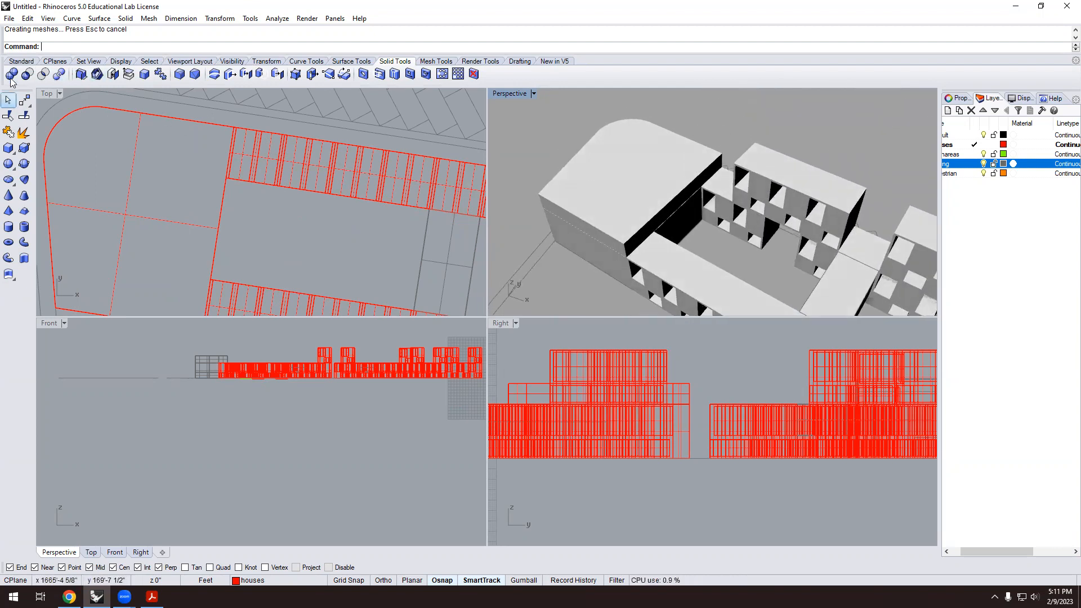
pyautogui.click(22, 61)
pyautogui.click(8, 118)
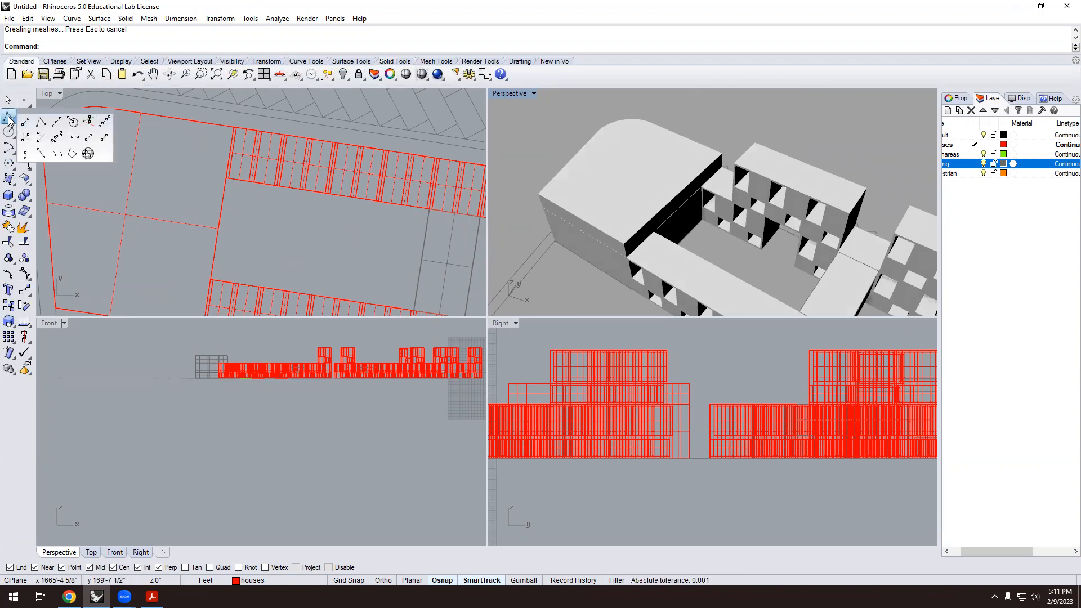
# Try a polyline from the roof edge intersection toward the rounded corner, then cancel it.
pyautogui.click(26, 123)
pyautogui.scroll(5, 684, 198)
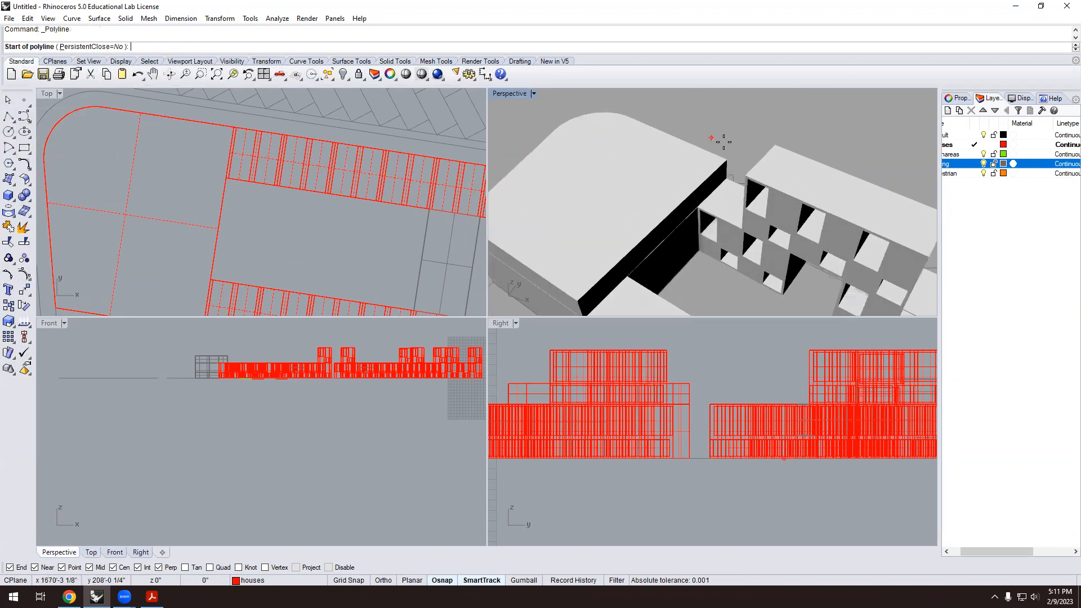
pyautogui.click(674, 216)
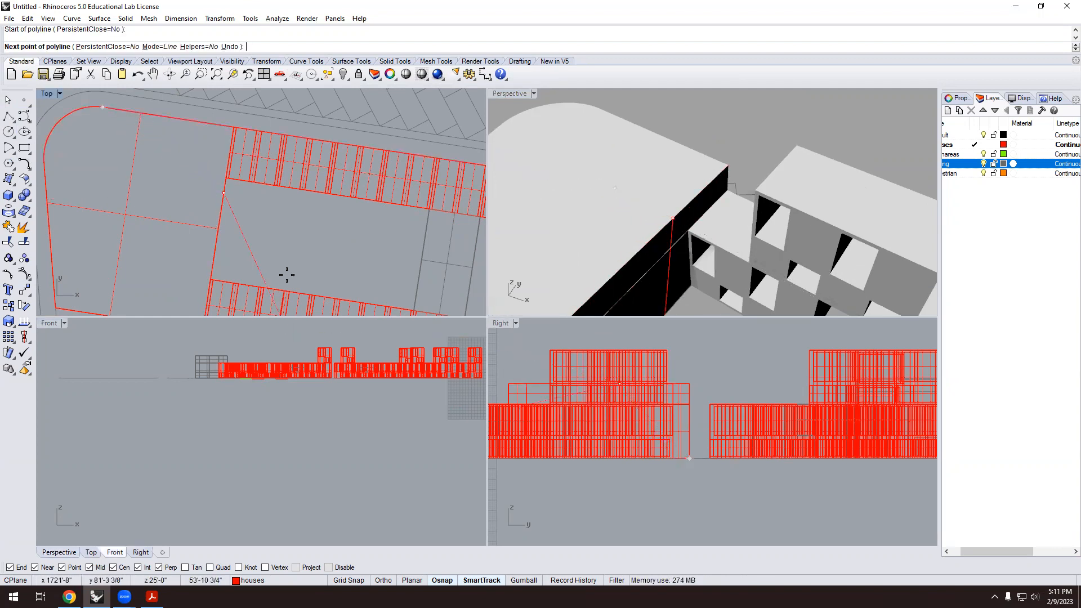
pyautogui.scroll(-10, 287, 275)
pyautogui.moveTo(256, 239); pyautogui.dragTo(294, 242, button='right')
pyautogui.scroll(8, 294, 242)
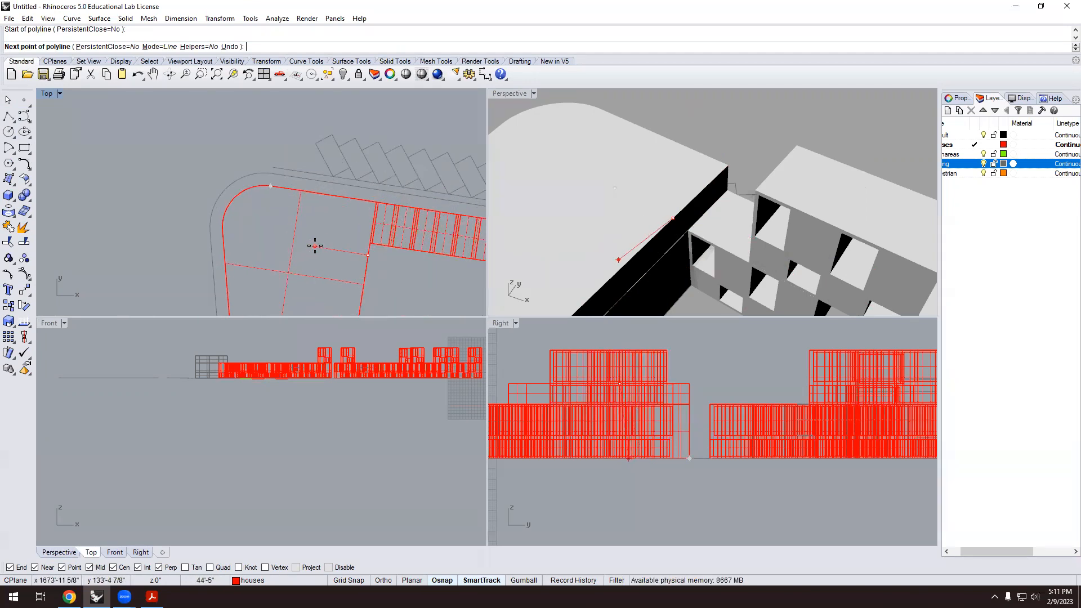
pyautogui.click(313, 246)
pyautogui.scroll(-3, 313, 246)
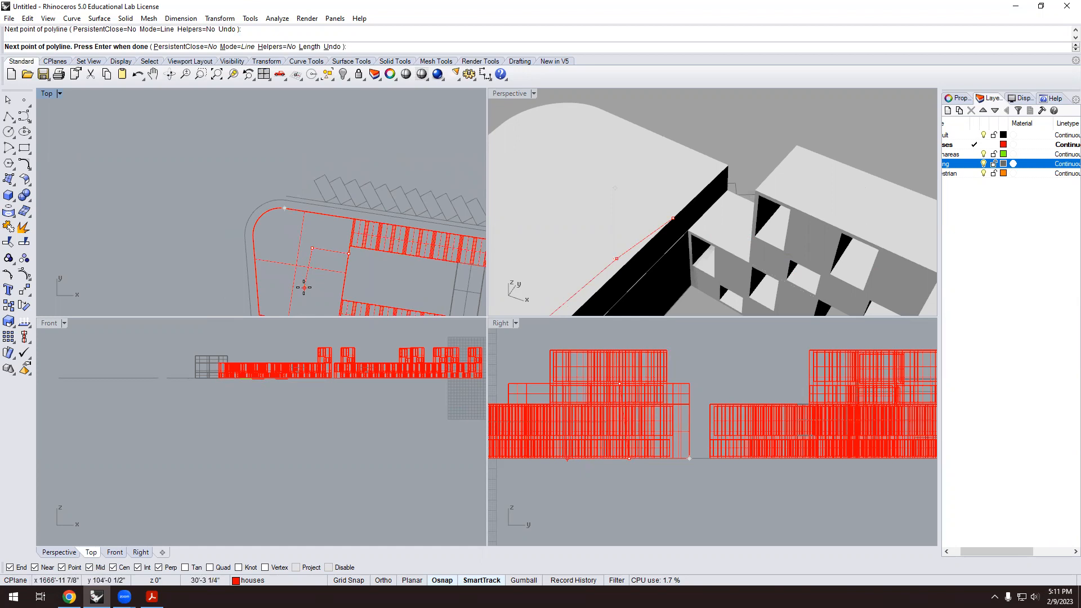
pyautogui.hotkey('ctrl', 'z')
pyautogui.scroll(1, 675, 218)
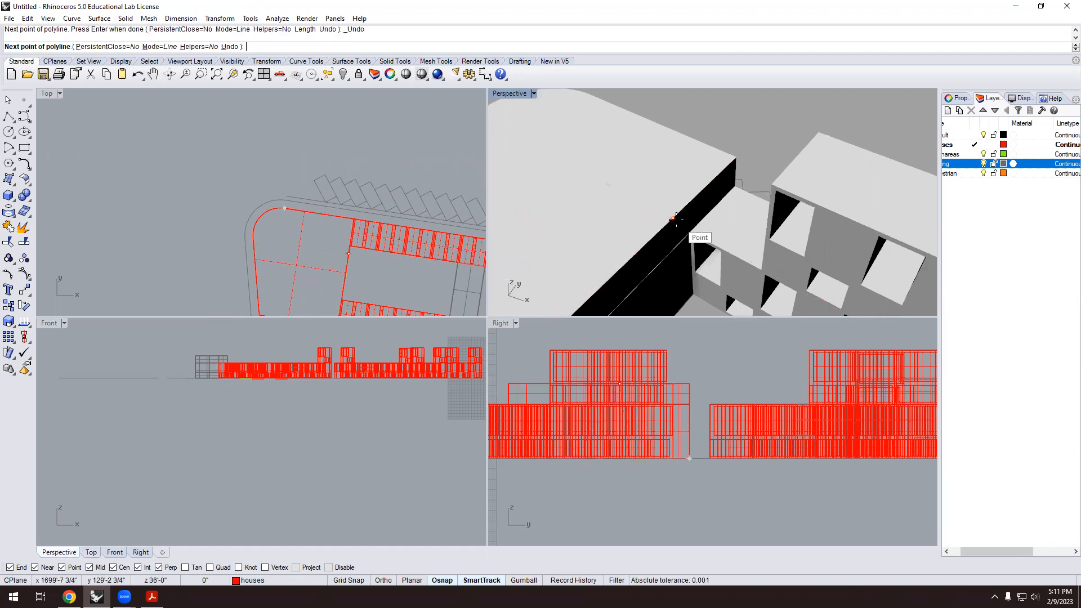
pyautogui.scroll(-2, 641, 196)
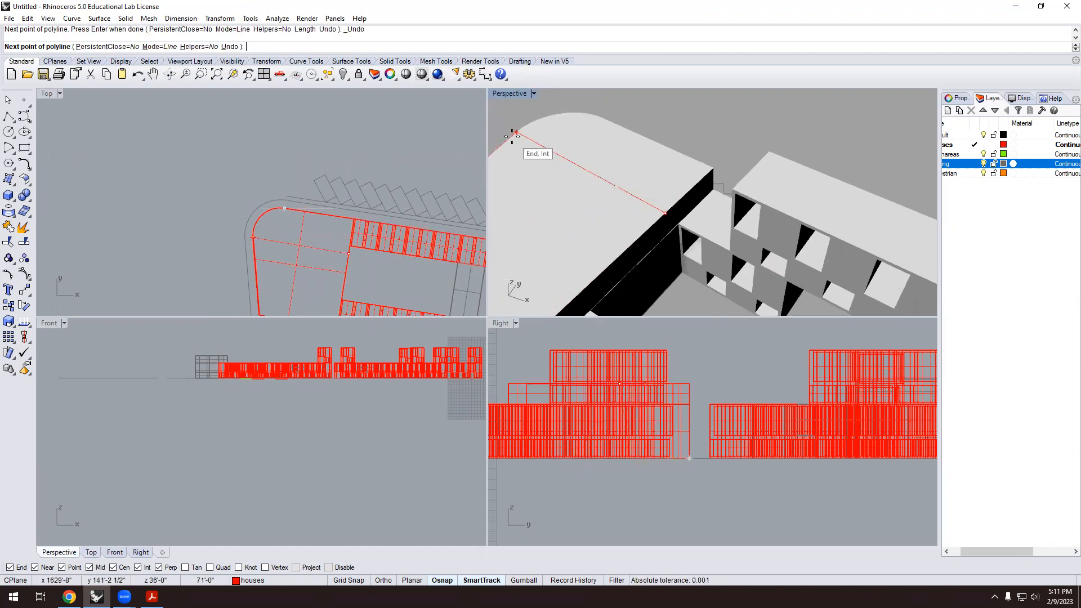
pyautogui.click(512, 133)
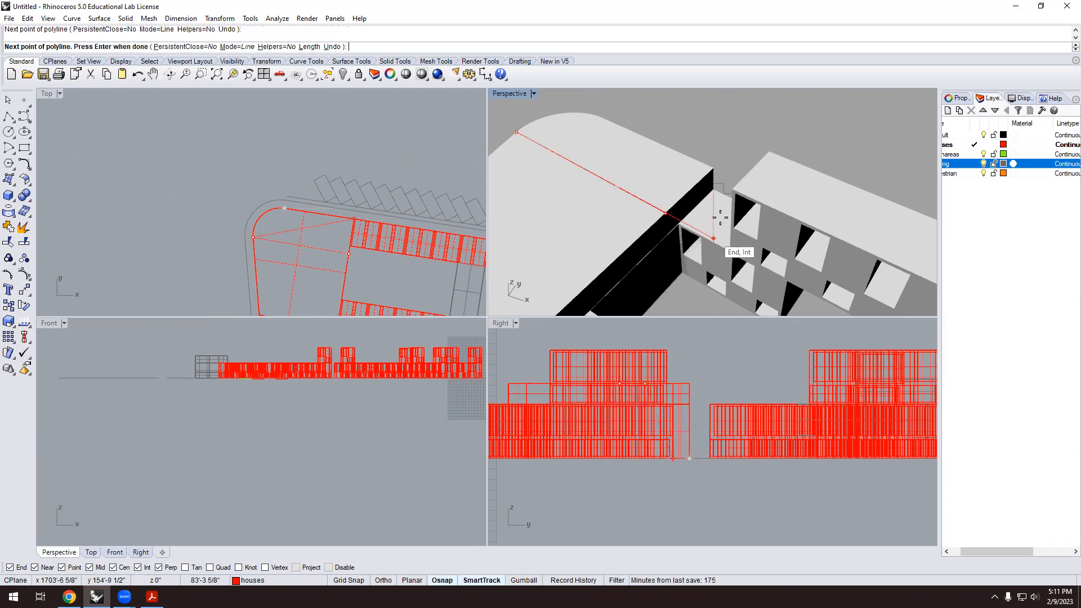
pyautogui.scroll(-2, 716, 237)
pyautogui.press('Escape')
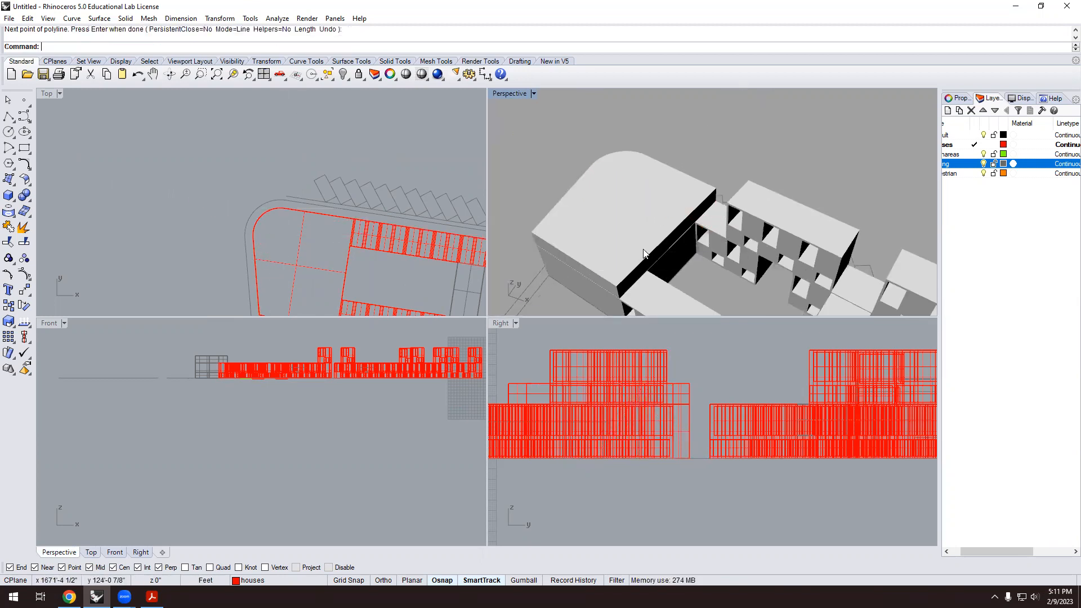
pyautogui.click(655, 214)
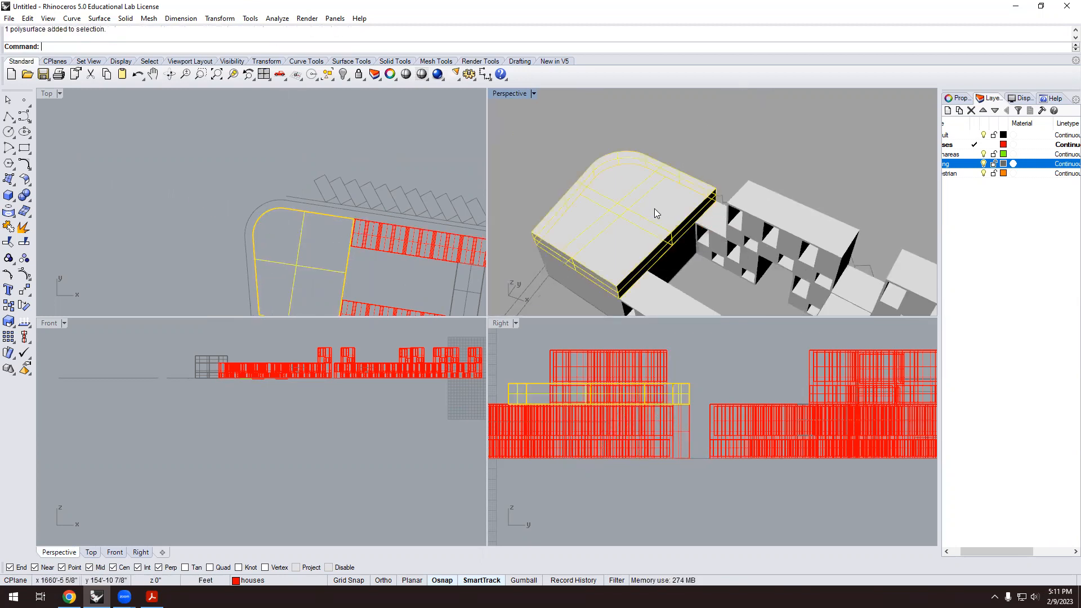
pyautogui.click(571, 153)
# Draw a line across the roof from its near edge, ending perpendicular on the roof edge.
pyautogui.click(15, 122)
pyautogui.click(24, 128)
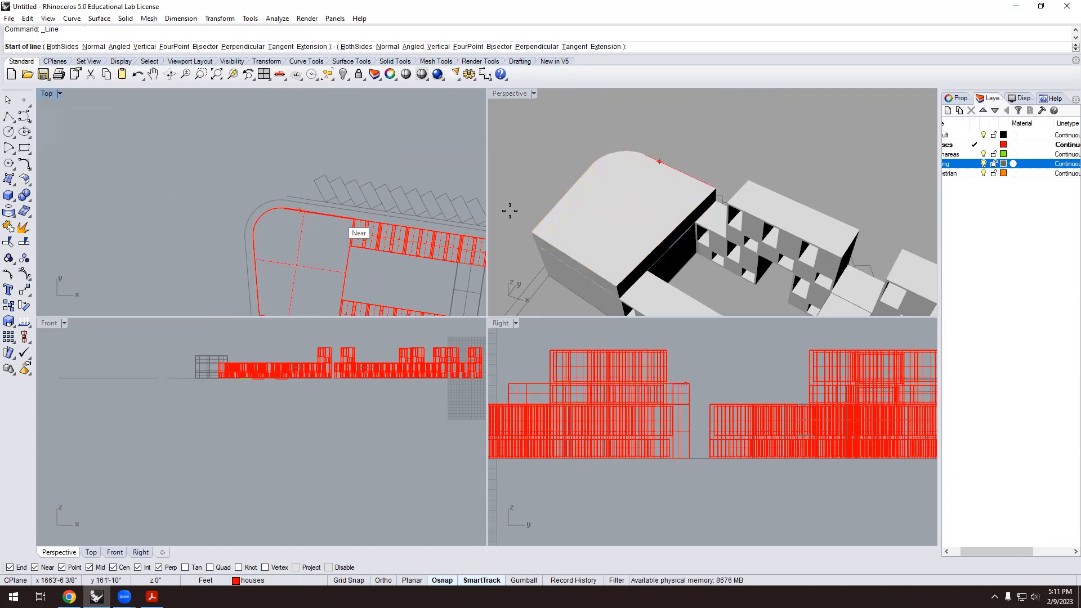
pyautogui.scroll(3, 682, 213)
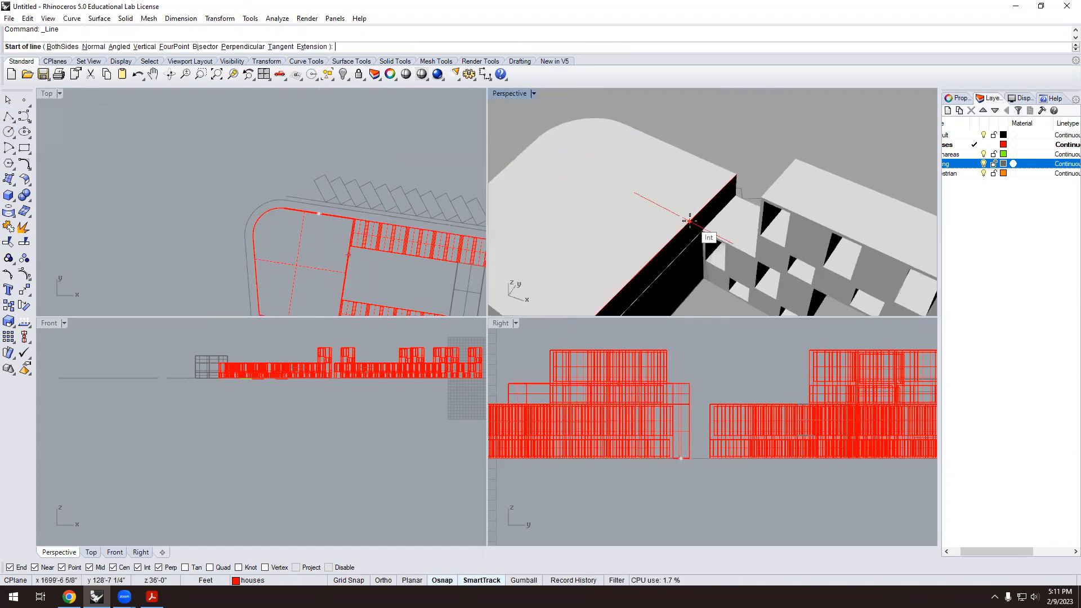
pyautogui.click(683, 215)
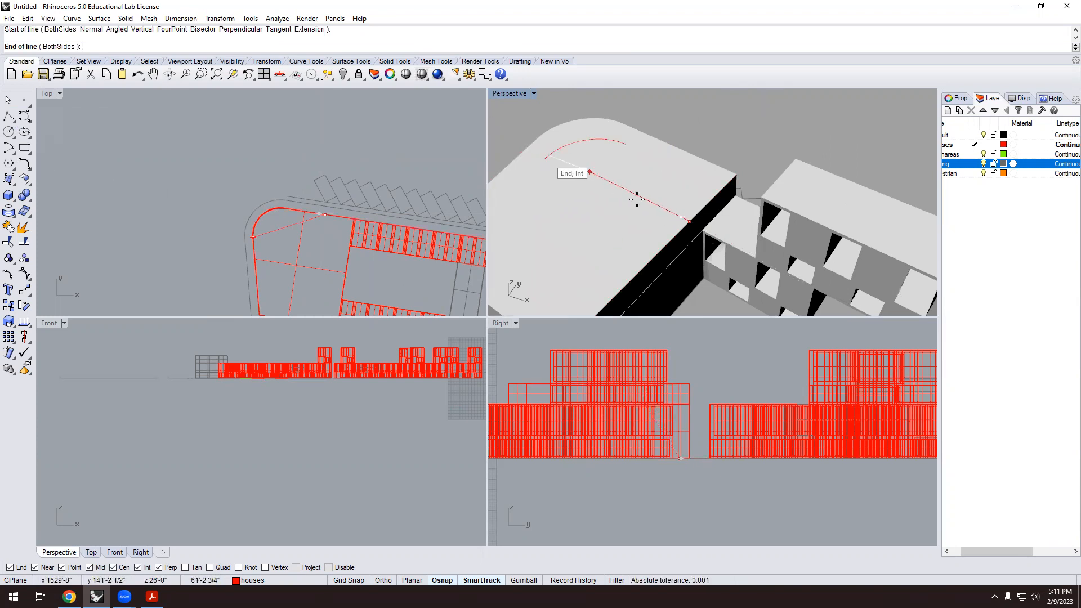
pyautogui.press('Escape')
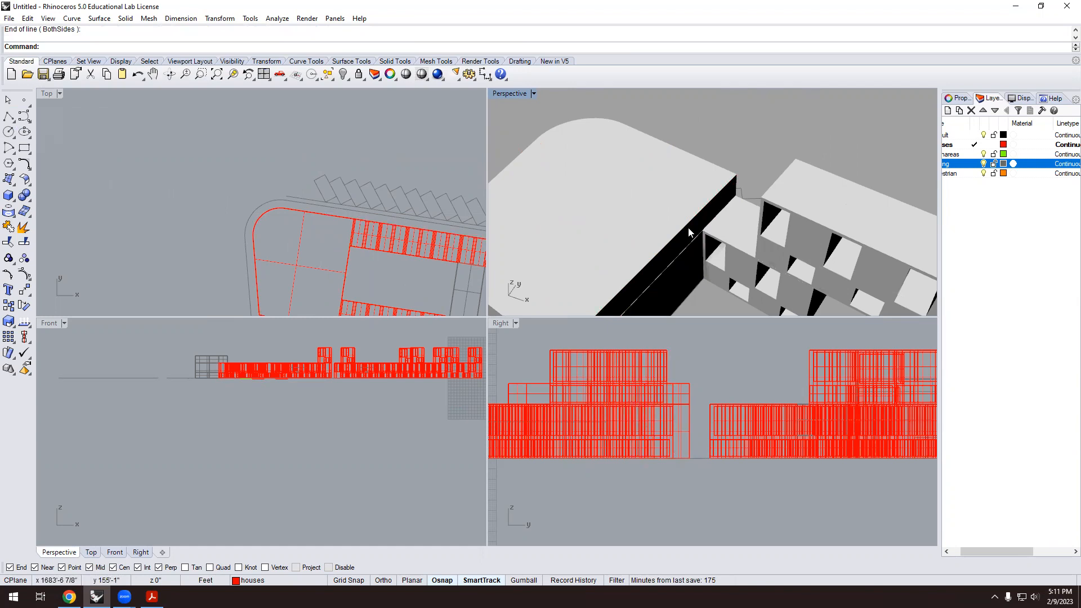
pyautogui.press('Return')
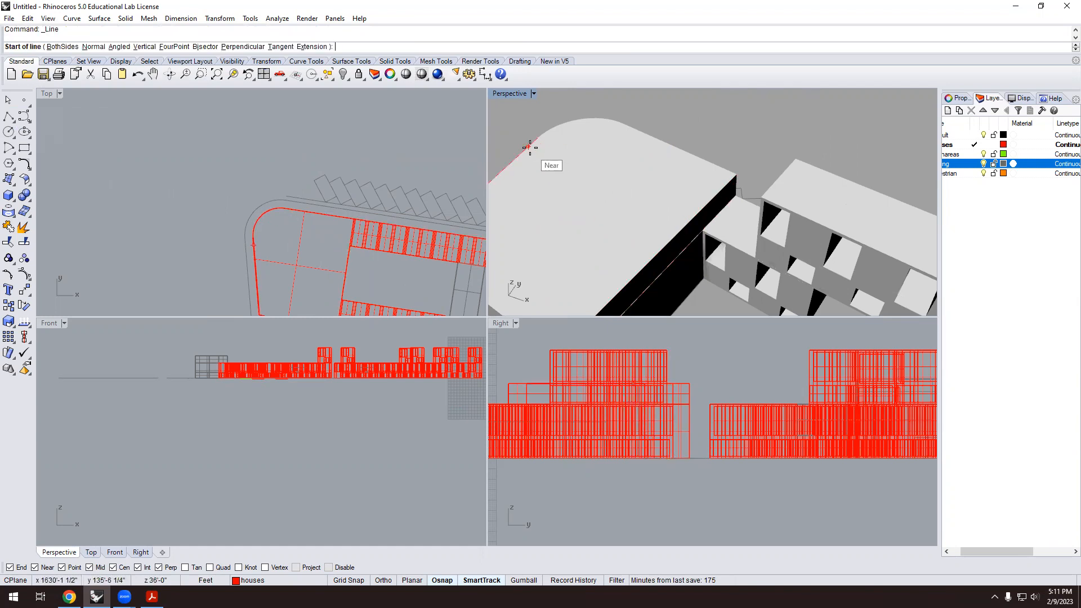
pyautogui.click(529, 145)
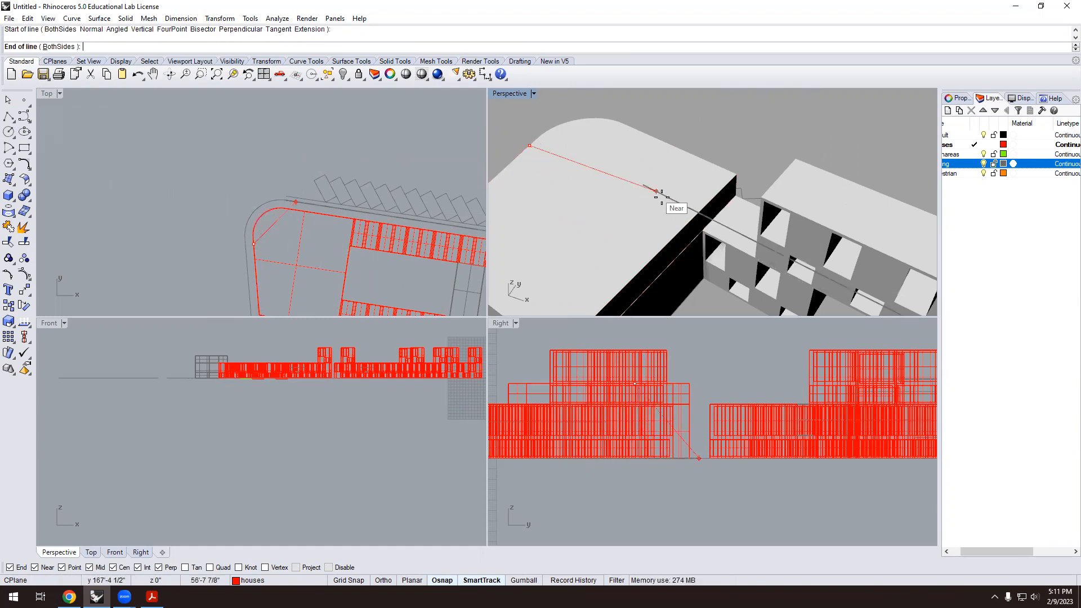
pyautogui.click(683, 227)
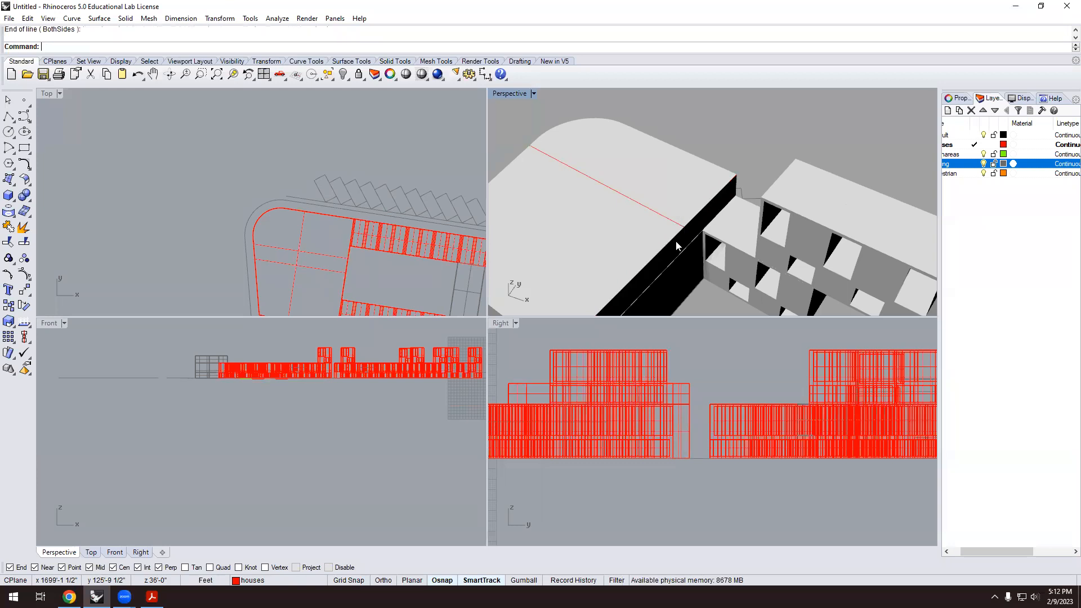
pyautogui.scroll(-3, 637, 210)
pyautogui.scroll(1, 637, 211)
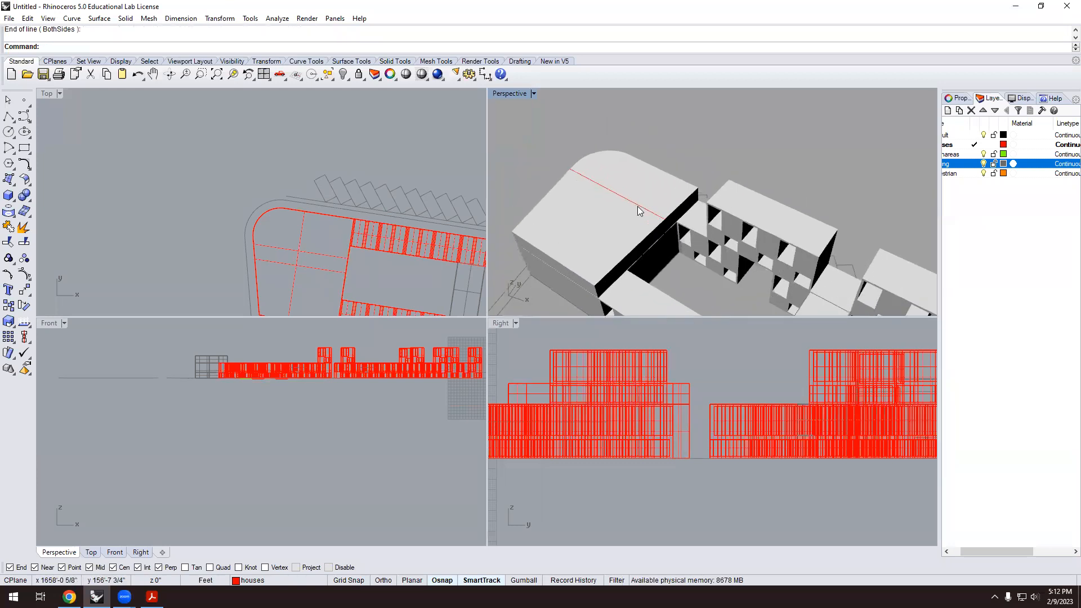
# Copy the new roof line to a parallel position along the roof edge.
pyautogui.click(631, 200)
pyautogui.write('Copy')
pyautogui.press('Return')
pyautogui.scroll(5, 664, 231)
pyautogui.click(669, 197)
pyautogui.scroll(-2, 669, 197)
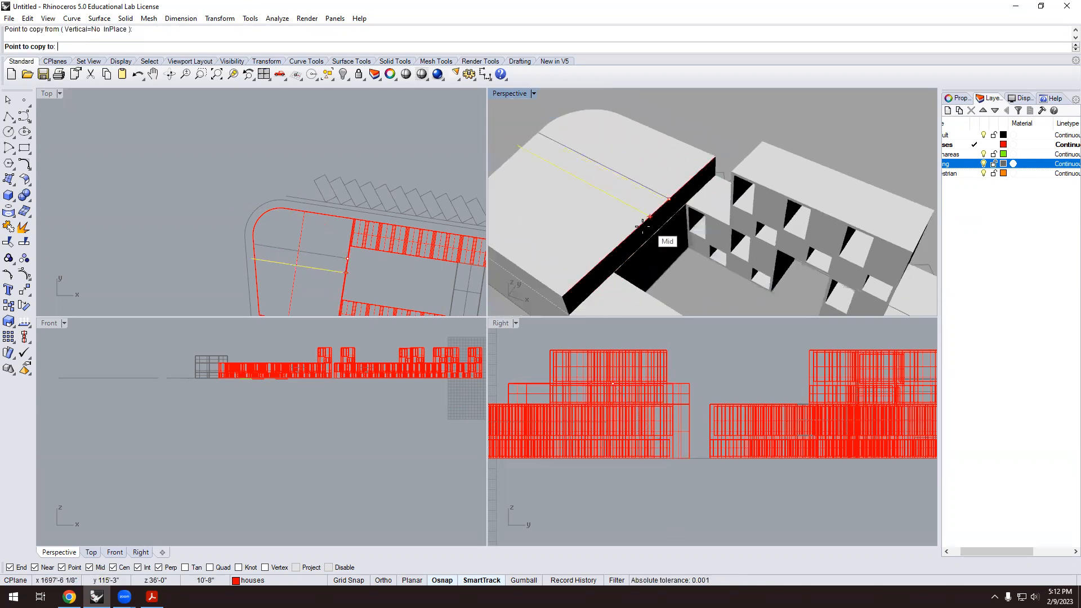
pyautogui.click(616, 246)
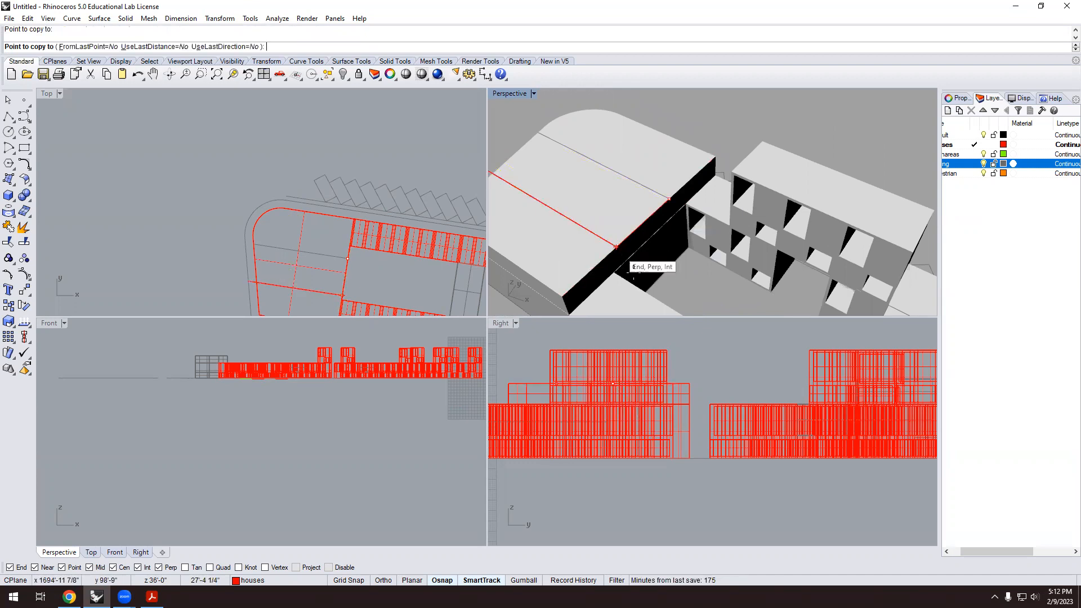
pyautogui.scroll(-1, 620, 248)
pyautogui.press('Return')
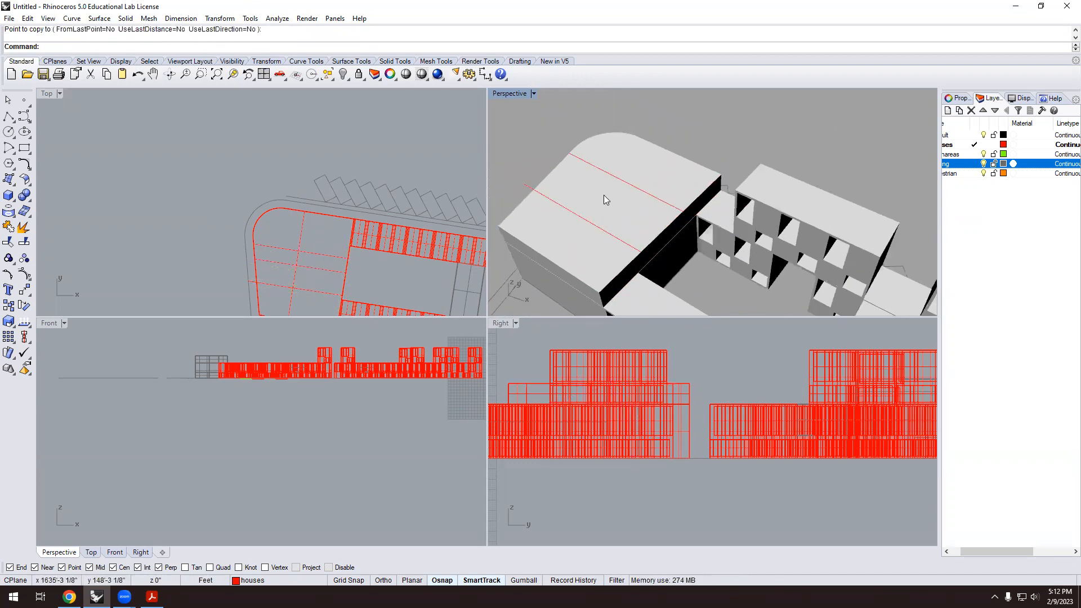
# Draw a short line from the roof line intersection perpendicular to the copied line.
pyautogui.write('line')
pyautogui.press('Return')
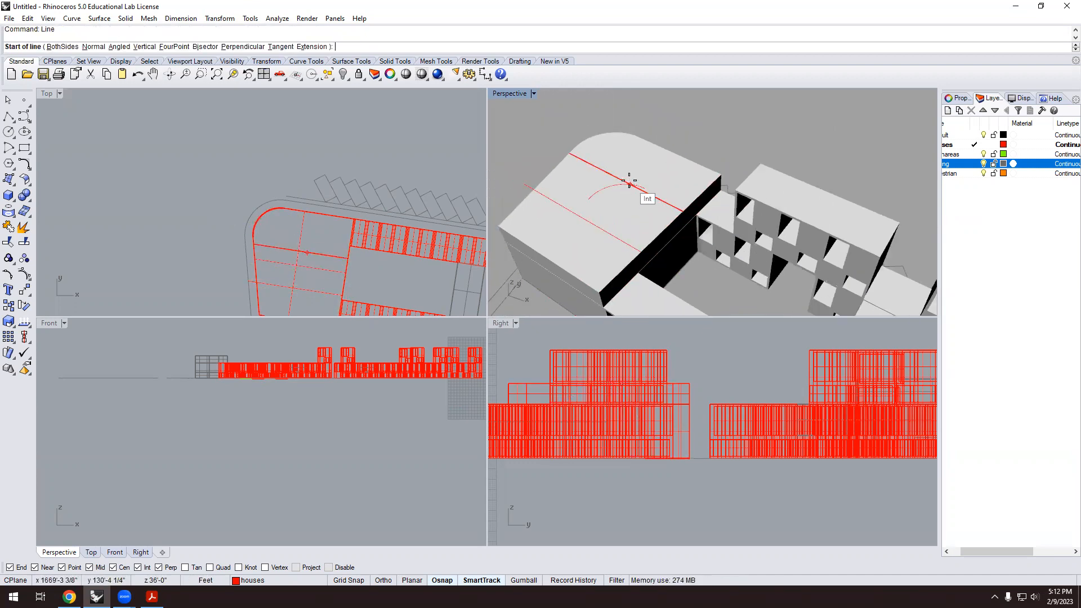
pyautogui.click(629, 184)
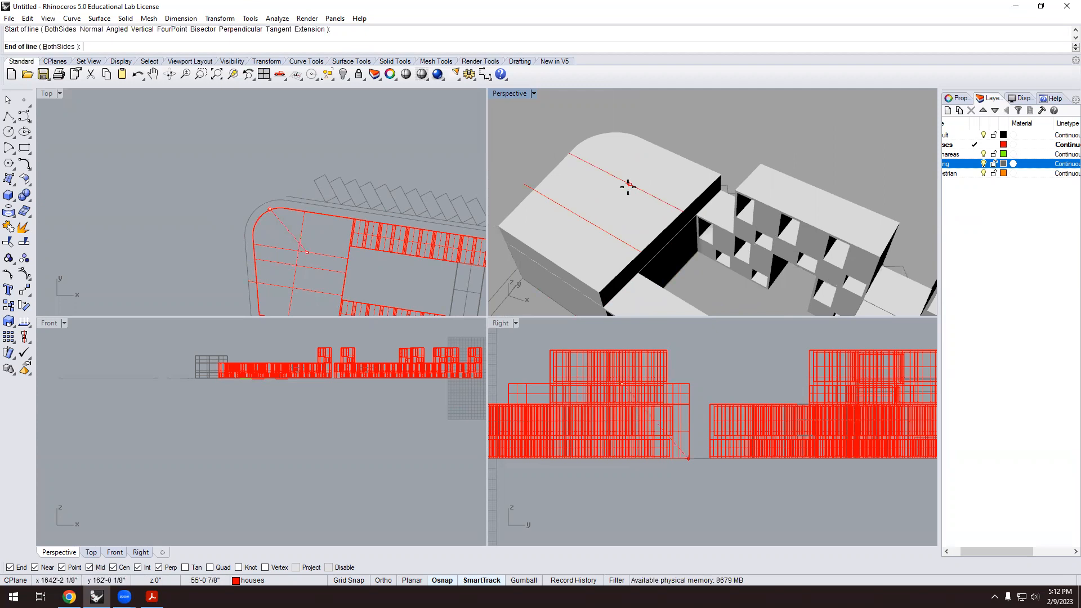
pyautogui.click(589, 219)
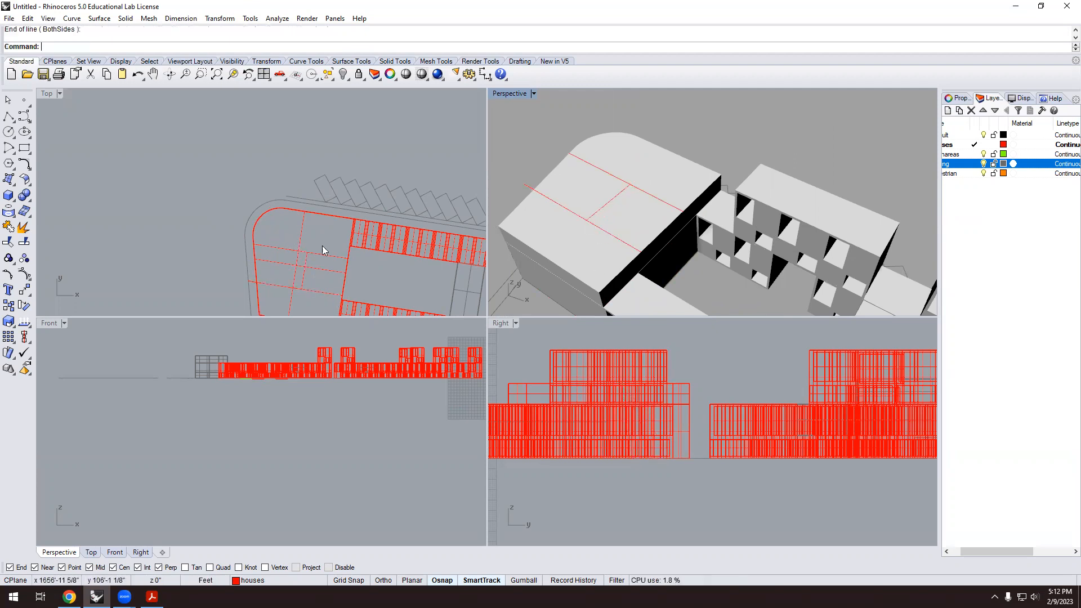
# Draw a closed polyline rectangle on the podium roof between the guide lines.
pyautogui.click(9, 118)
pyautogui.scroll(4, 701, 214)
pyautogui.click(688, 185)
pyautogui.click(566, 126)
pyautogui.scroll(-3, 563, 135)
pyautogui.click(541, 186)
pyautogui.click(604, 224)
pyautogui.click(660, 176)
# Select the rectangle outline and extrude it downward into the podium as a box.
pyautogui.click(615, 196)
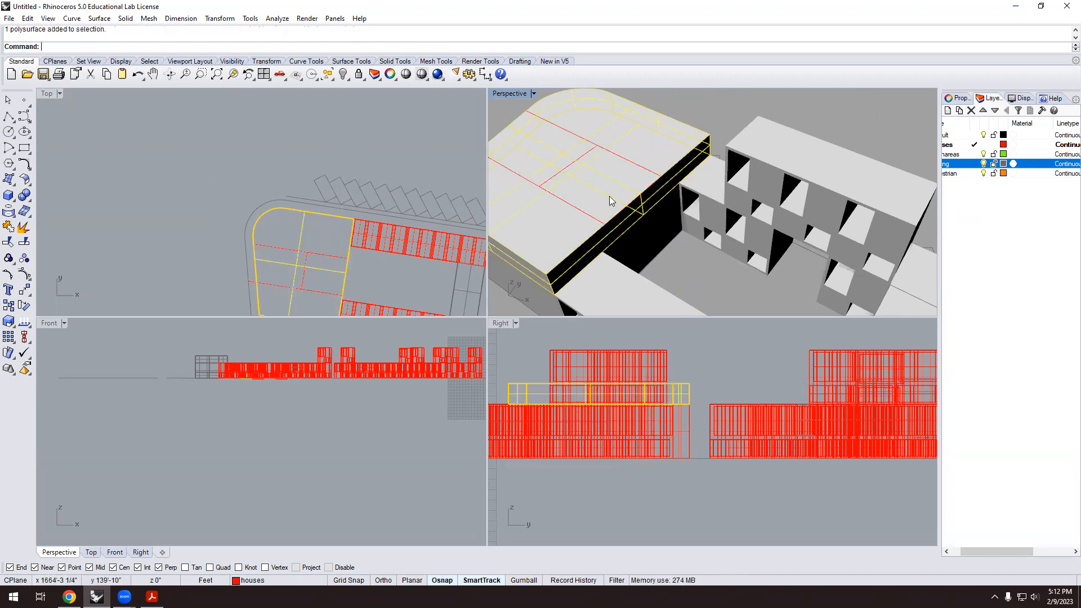
pyautogui.click(576, 204)
pyautogui.click(608, 244)
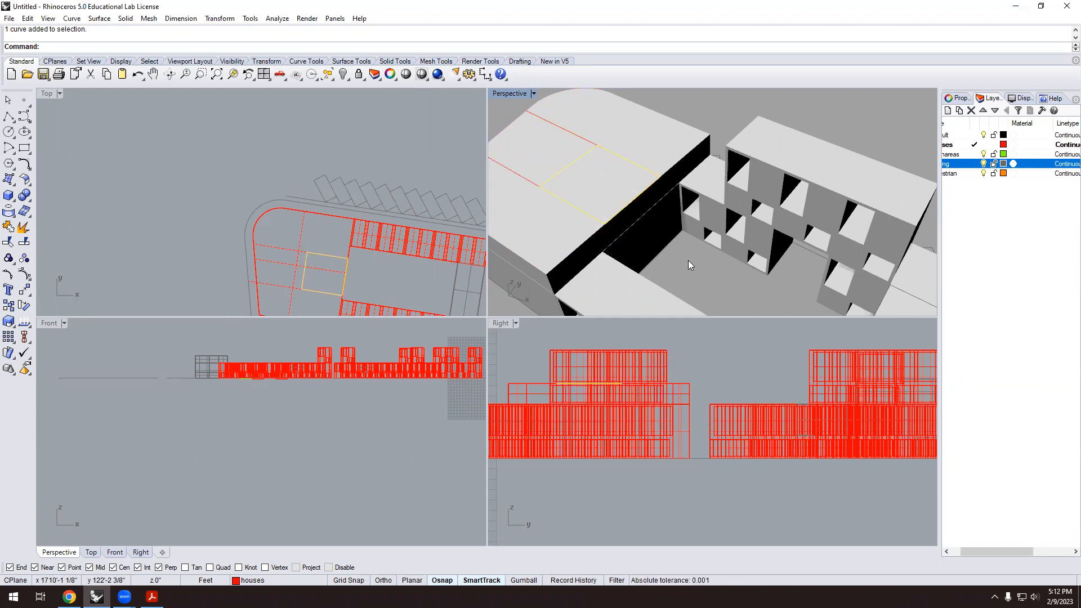
pyautogui.write('ExtrudeCrv')
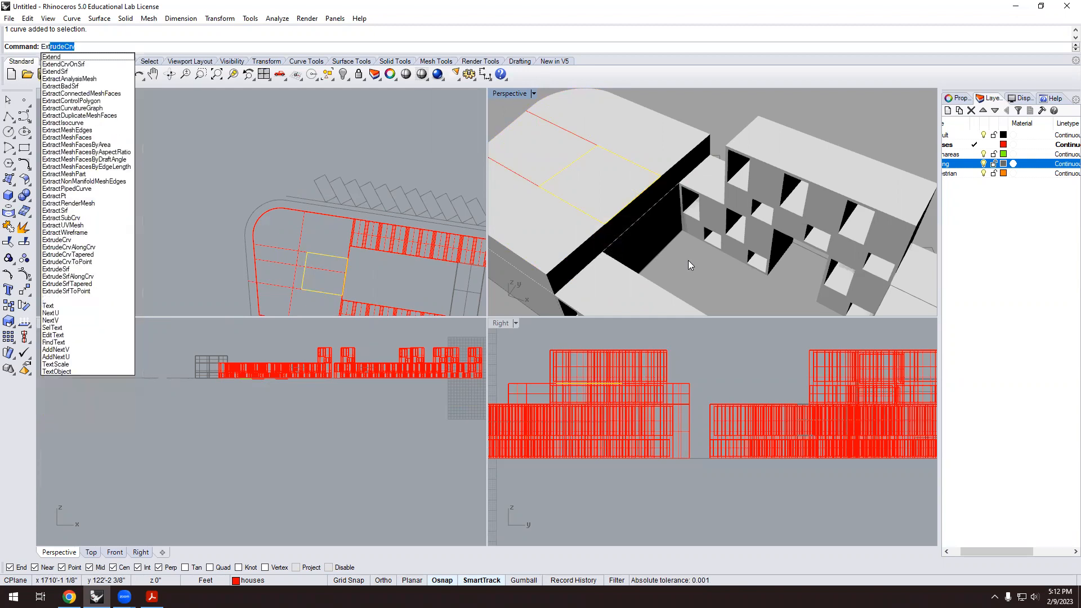
pyautogui.press('Return')
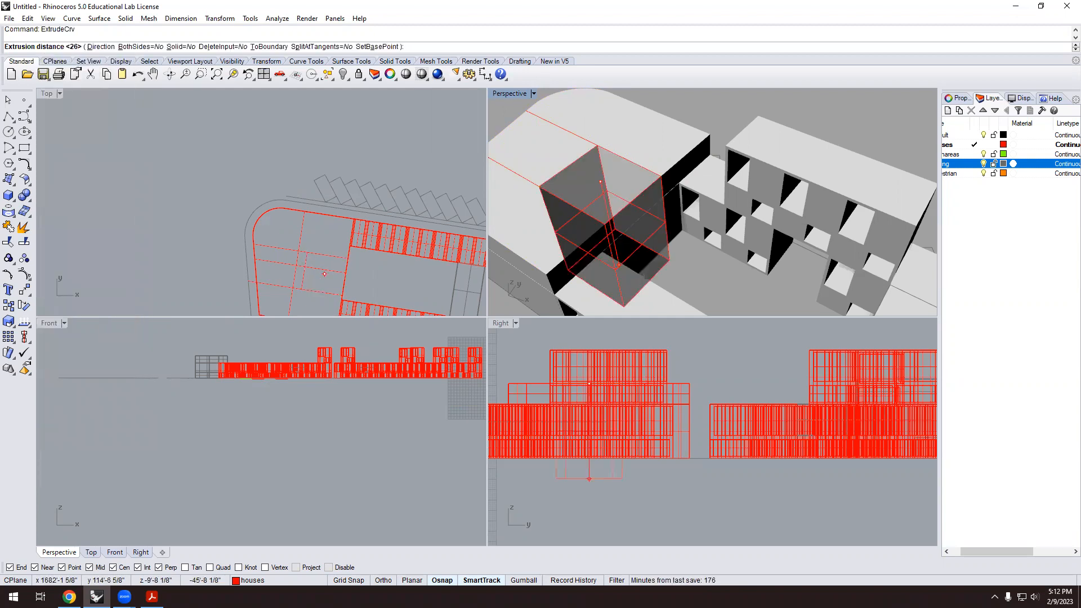
pyautogui.scroll(-2, 645, 206)
pyautogui.click(654, 247)
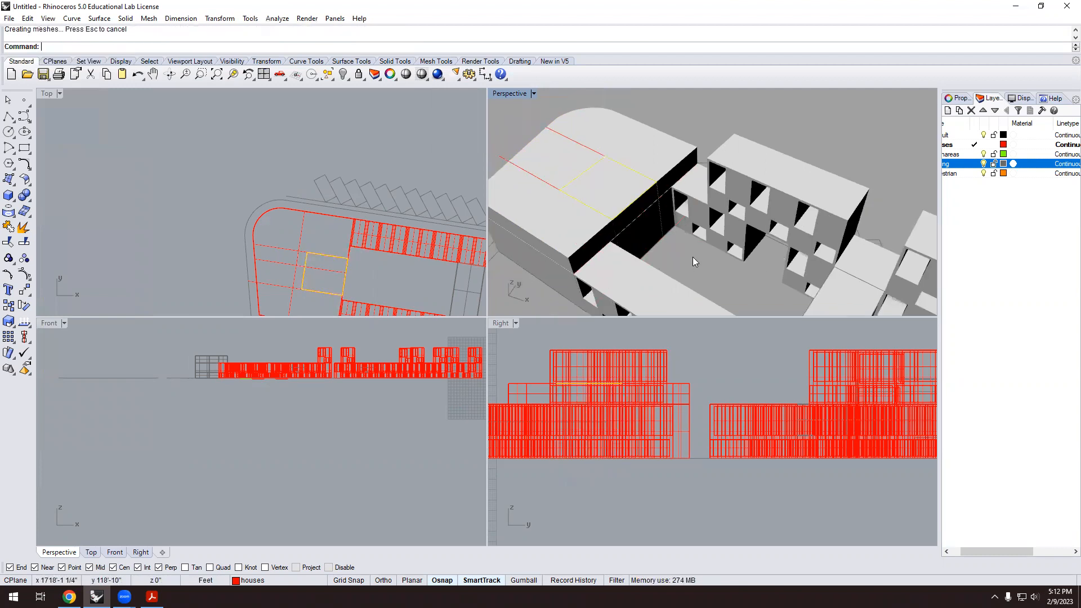
pyautogui.scroll(2, 675, 233)
pyautogui.scroll(1, 468, 201)
# Attempt a Boolean Difference of the box from the podium slab.
pyautogui.click(28, 201)
pyautogui.click(58, 202)
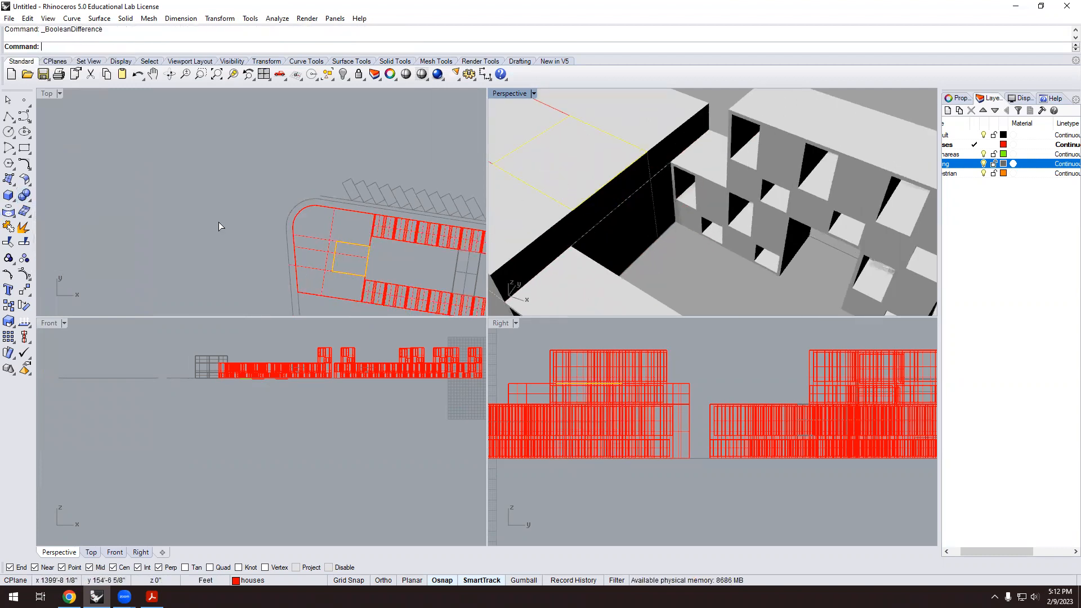
pyautogui.click(548, 229)
pyautogui.press('Return')
pyautogui.click(621, 143)
pyautogui.press('Return')
# Select the extruded box and move it slightly upward.
pyautogui.click(640, 191)
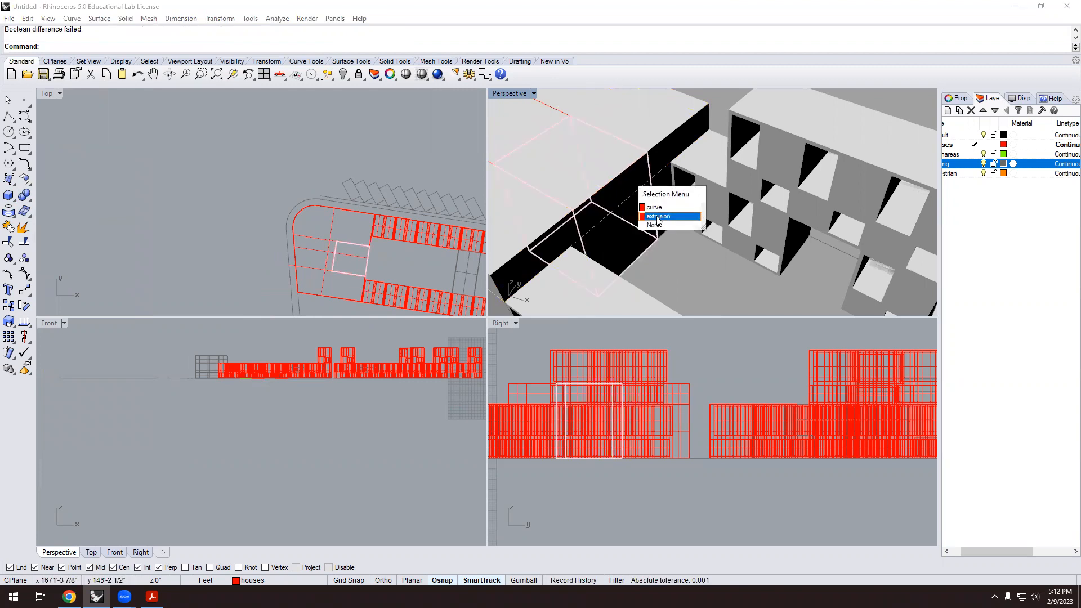
pyautogui.click(658, 217)
pyautogui.press('Escape')
pyautogui.moveTo(674, 245); pyautogui.dragTo(633, 186, button='right')
pyautogui.click(632, 185)
pyautogui.click(648, 202)
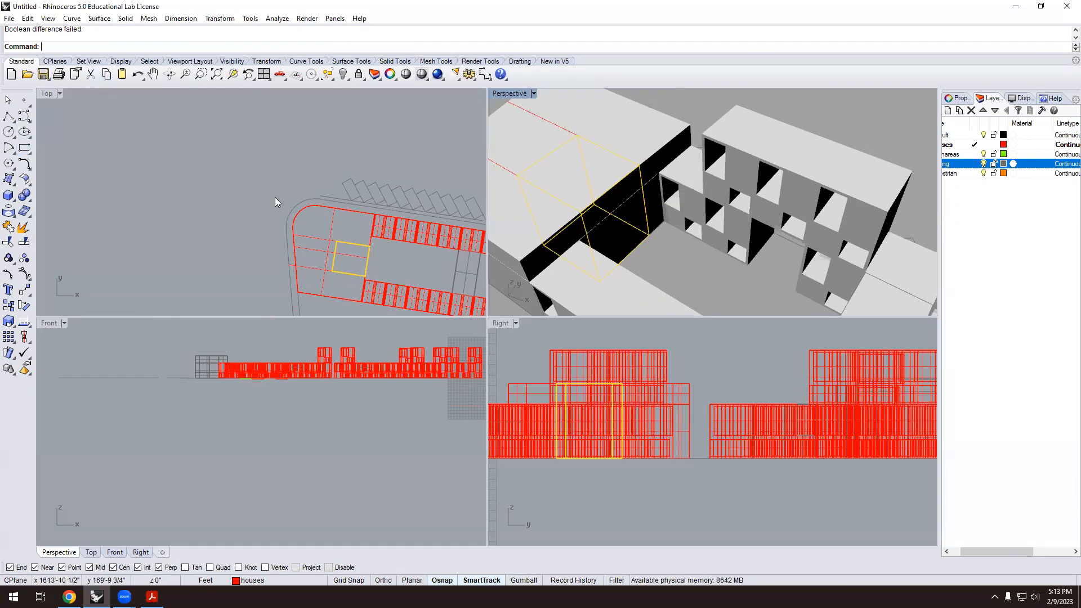
pyautogui.press('Return')
pyautogui.click(647, 505)
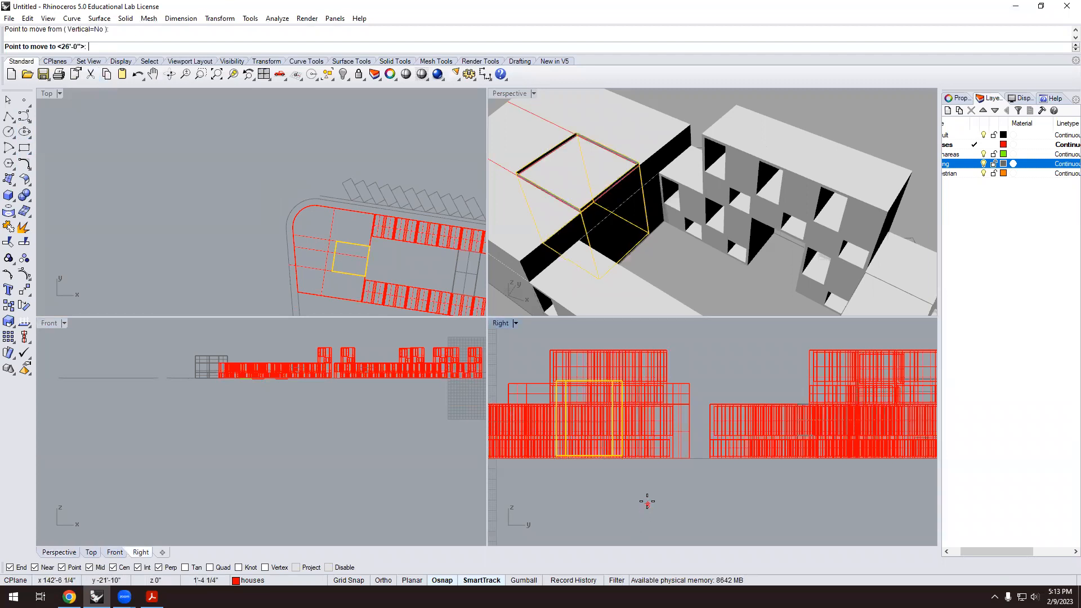
pyautogui.click(647, 495)
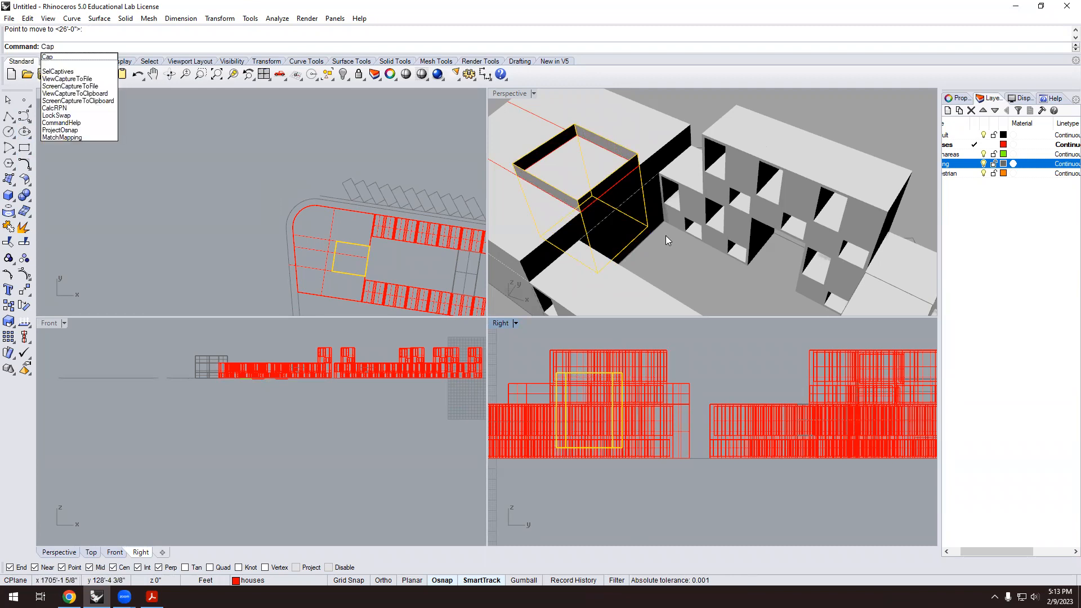
# Cap the box into a solid and subtract it from the podium.
pyautogui.press('Return')
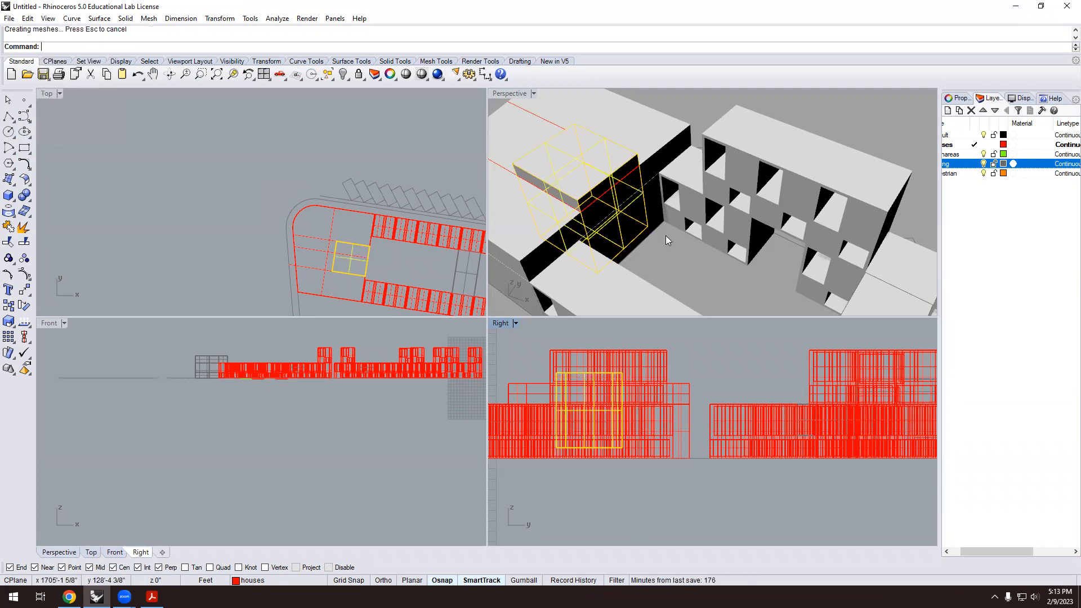
pyautogui.click(31, 202)
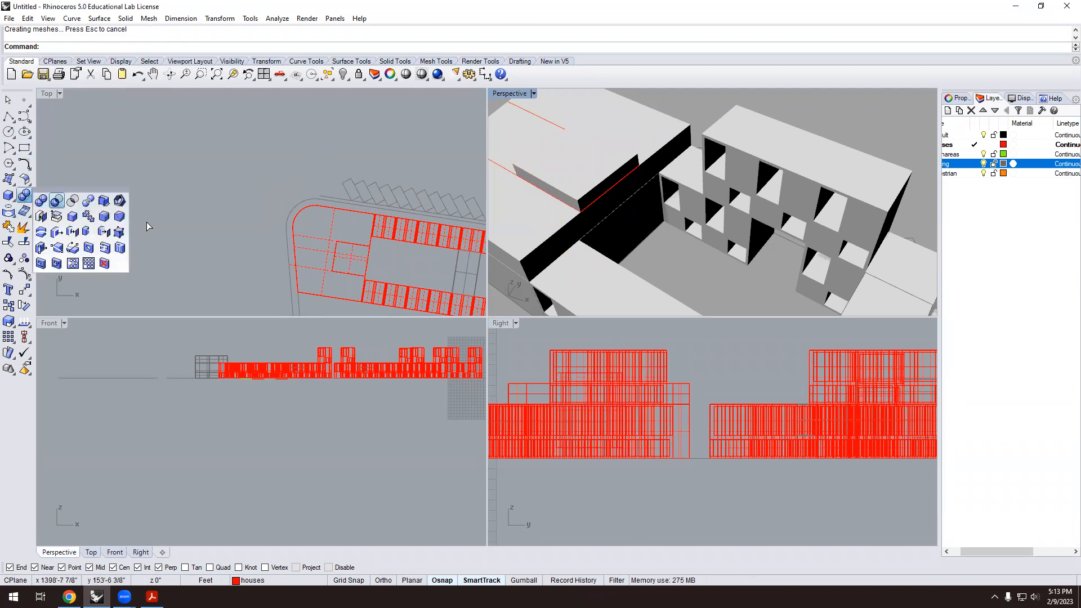
pyautogui.click(55, 202)
pyautogui.click(666, 148)
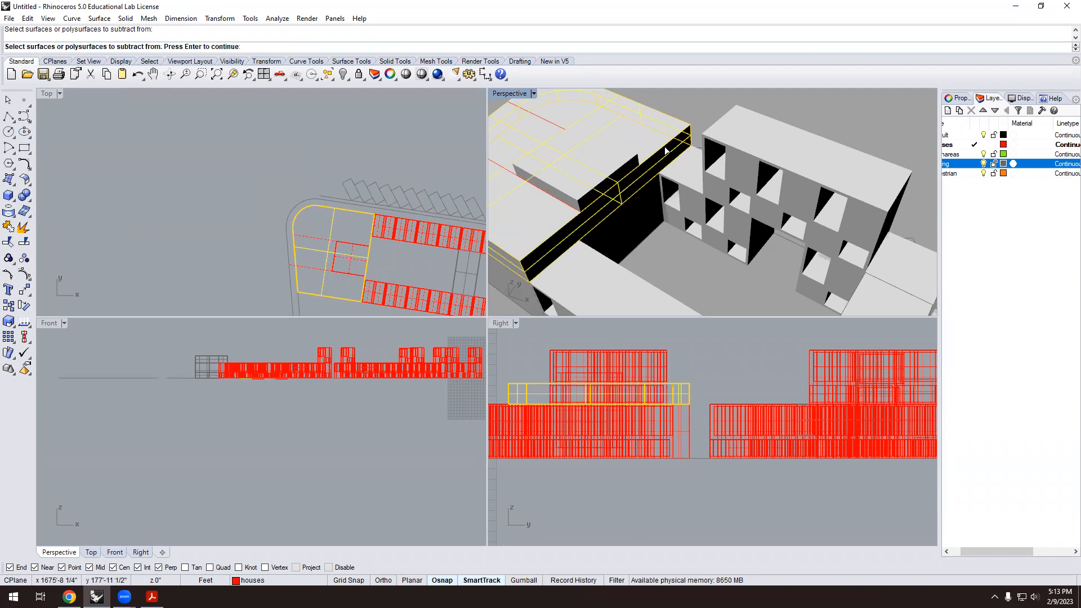
pyautogui.press('Return')
pyautogui.click(622, 169)
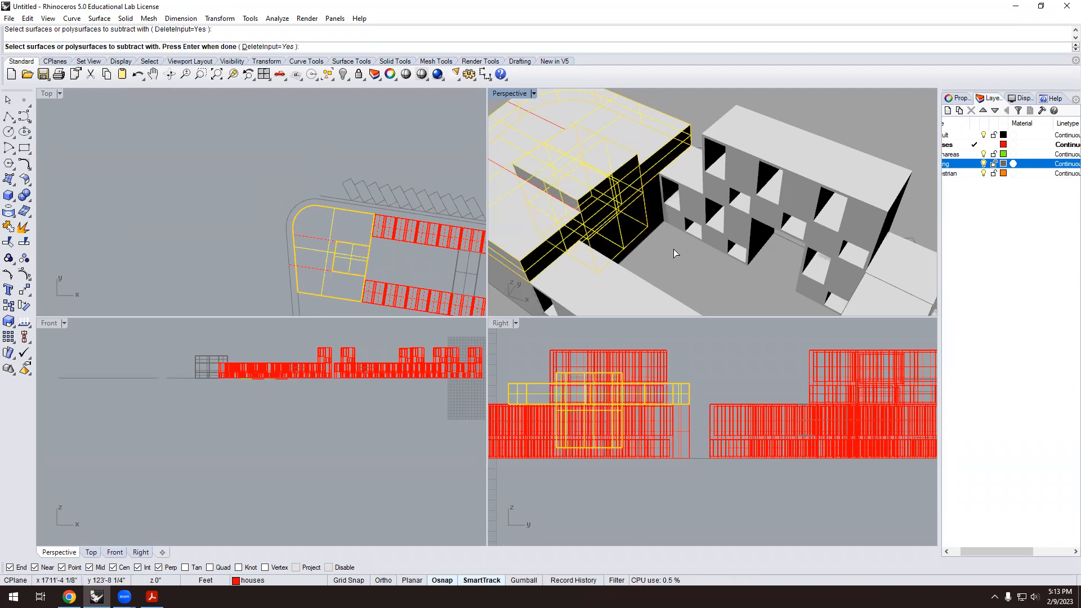
pyautogui.press('Return')
# Delete the leftover rectangle outline curve.
pyautogui.moveTo(673, 249); pyautogui.dragTo(705, 214, button='right')
pyautogui.scroll(8, 631, 189)
pyautogui.click(614, 235)
pyautogui.press('Delete')
pyautogui.scroll(1, 624, 222)
pyautogui.moveTo(624, 222); pyautogui.dragTo(476, 215, button='right')
pyautogui.scroll(3, 653, 255)
pyautogui.scroll(3, 653, 254)
pyautogui.scroll(-9, 629, 230)
pyautogui.moveTo(663, 187); pyautogui.dragTo(711, 161, button='right')
pyautogui.scroll(3, 732, 148)
pyautogui.scroll(3, 670, 133)
pyautogui.moveTo(668, 133); pyautogui.dragTo(788, 132, button='right')
pyautogui.scroll(-7, 788, 131)
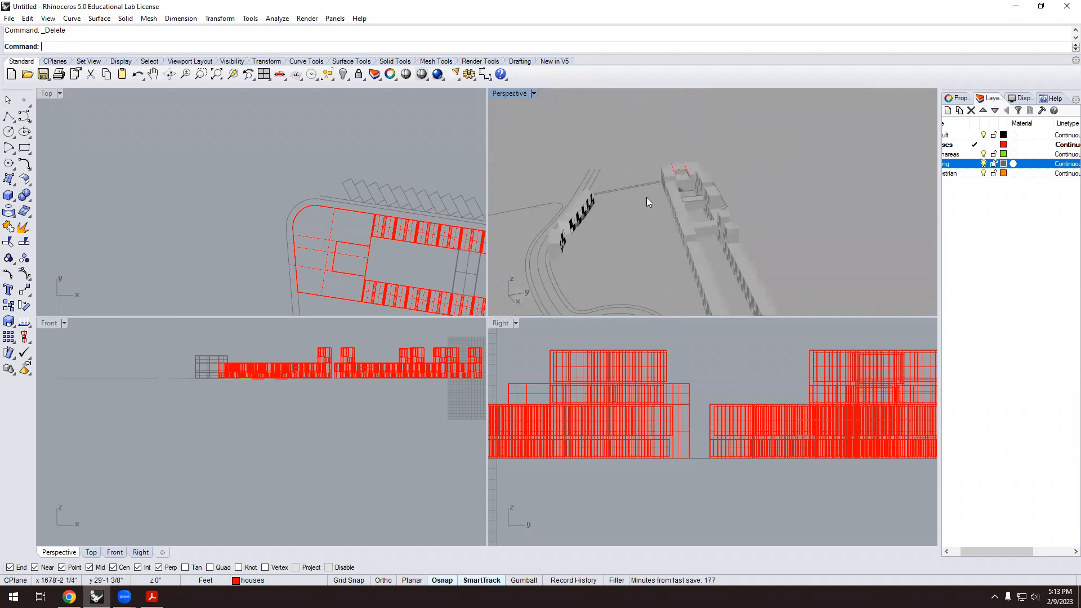
pyautogui.moveTo(647, 202); pyautogui.dragTo(670, 192, button='right')
pyautogui.scroll(6, 681, 184)
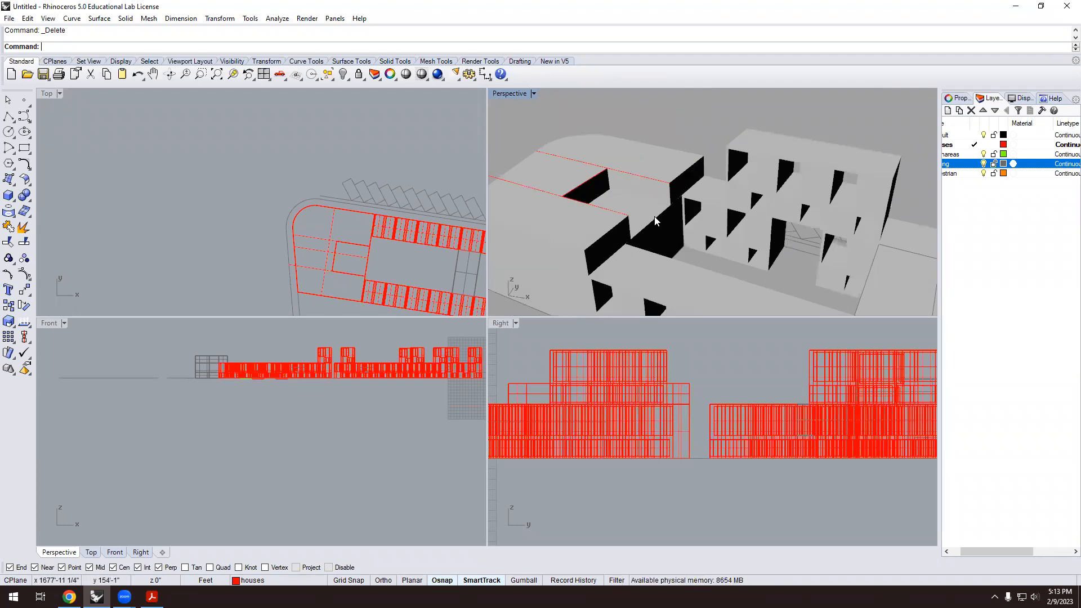
pyautogui.scroll(-5, 631, 223)
pyautogui.scroll(8, 677, 223)
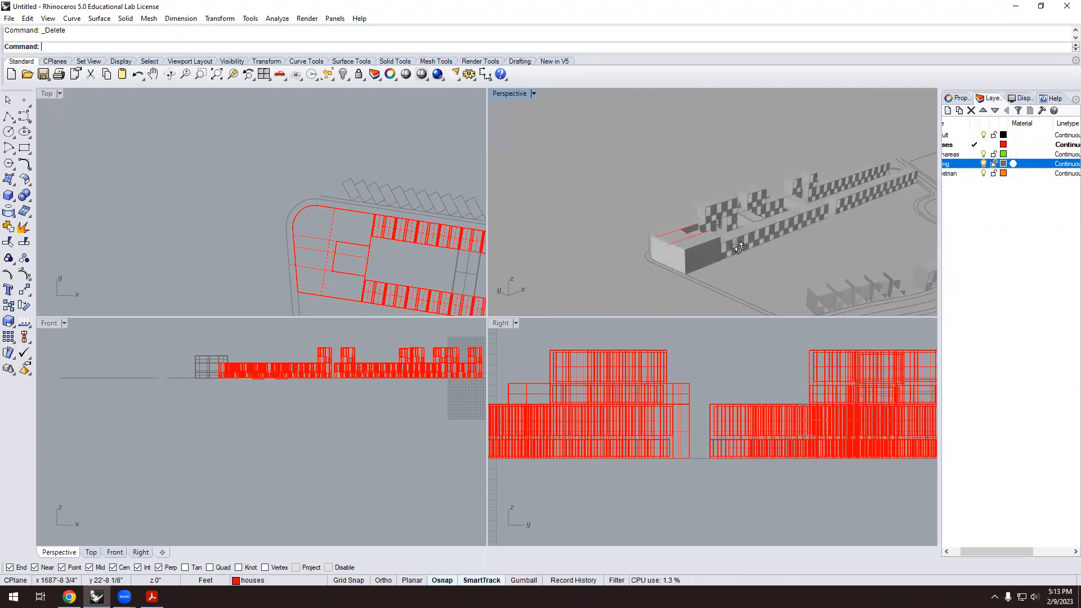
pyautogui.scroll(-6, 676, 222)
pyautogui.moveTo(663, 226); pyautogui.dragTo(649, 247, button='right')
pyautogui.scroll(7, 665, 243)
pyautogui.scroll(-3, 626, 241)
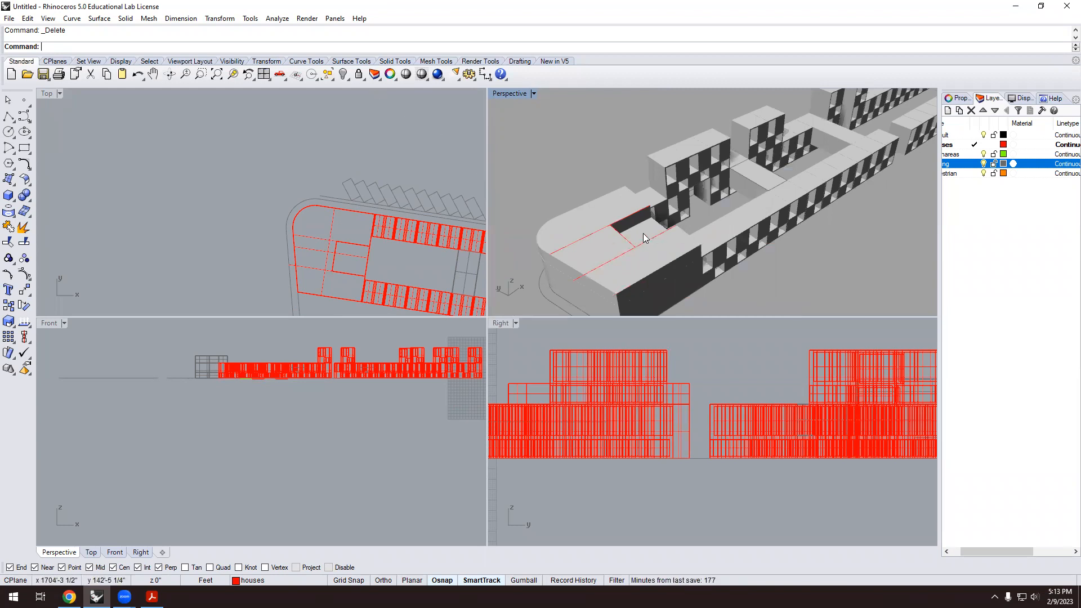
pyautogui.scroll(-5, 643, 233)
pyautogui.moveTo(611, 212)
pyautogui.mouseDown(button='right')
pyautogui.moveTo(592, 228)
pyautogui.moveTo(603, 185)
pyautogui.moveTo(601, 212)
pyautogui.moveTo(589, 211)
pyautogui.mouseUp(button='right')
pyautogui.scroll(8, 604, 204)
pyautogui.scroll(5, 595, 185)
pyautogui.scroll(-3, 646, 183)
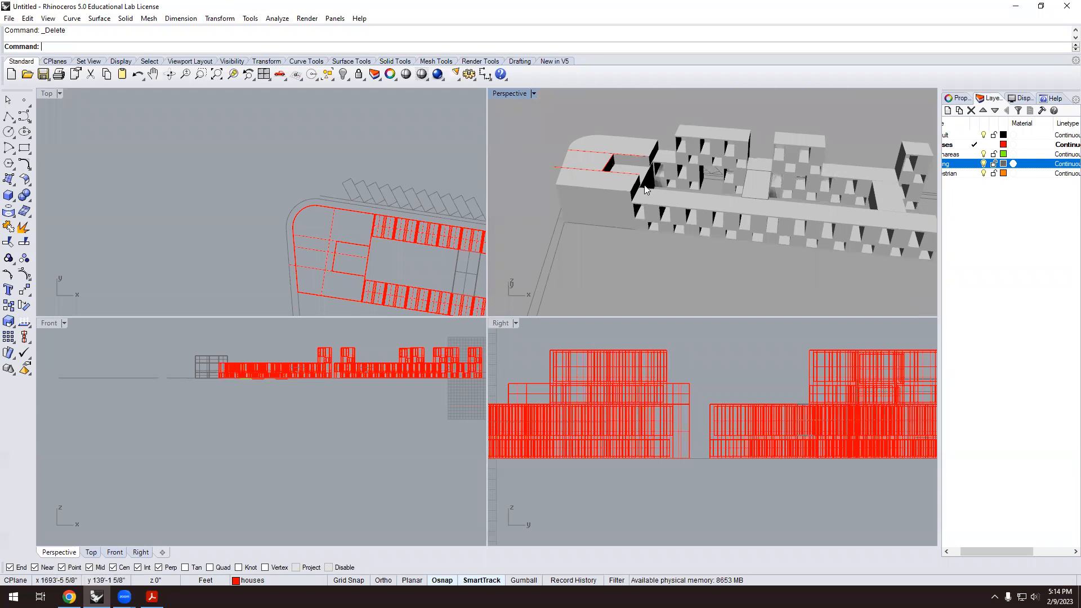
pyautogui.scroll(6, 709, 187)
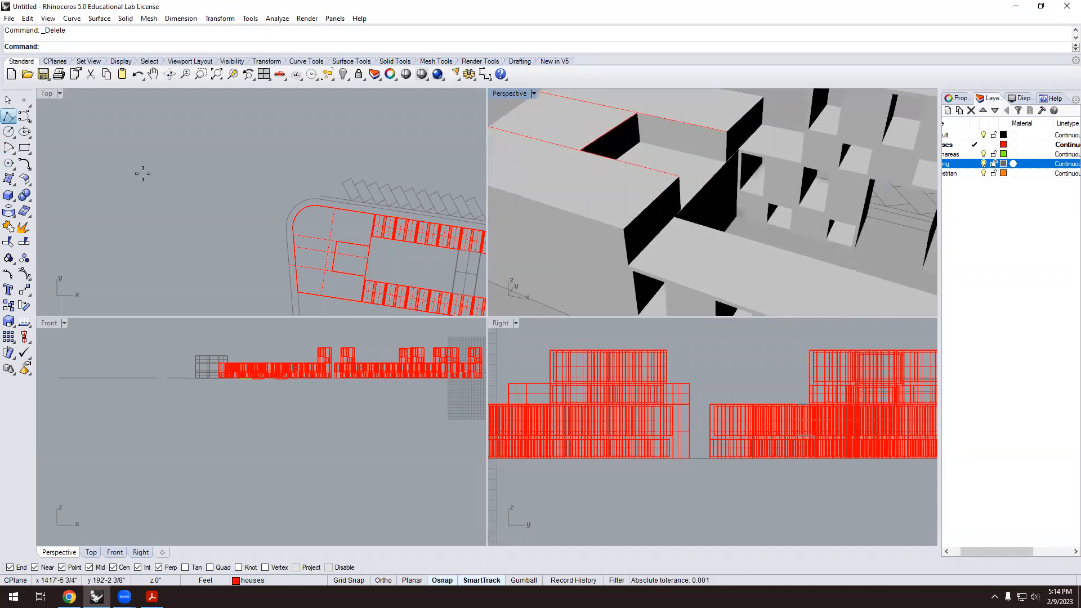
# Draw a new closed polyline outline on the podium roof at the building corner.
pyautogui.scroll(3, 698, 198)
pyautogui.click(709, 191)
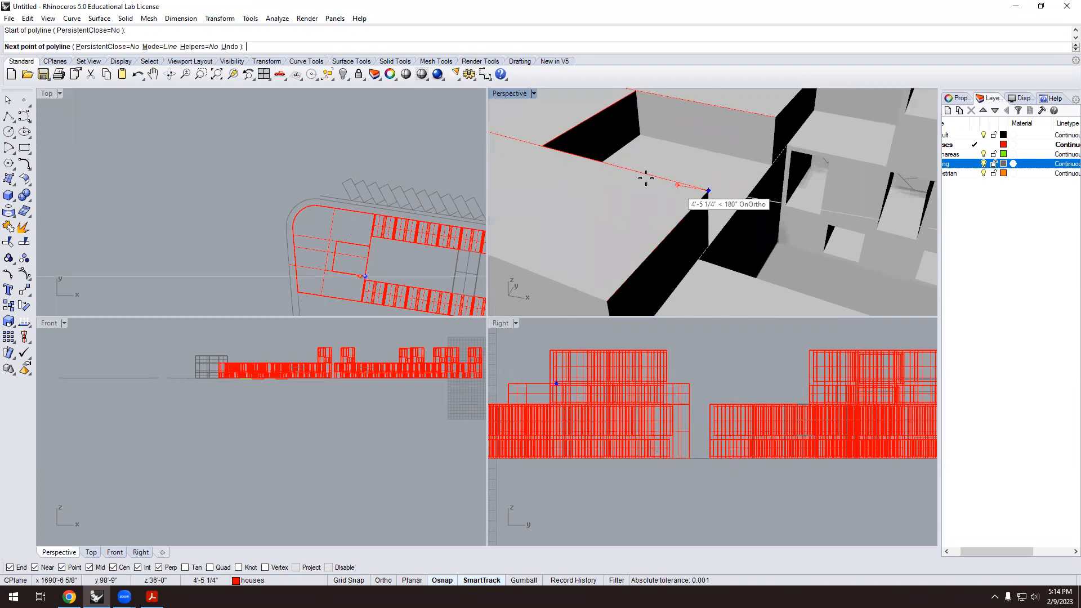
pyautogui.click(644, 183)
pyautogui.scroll(-2, 583, 221)
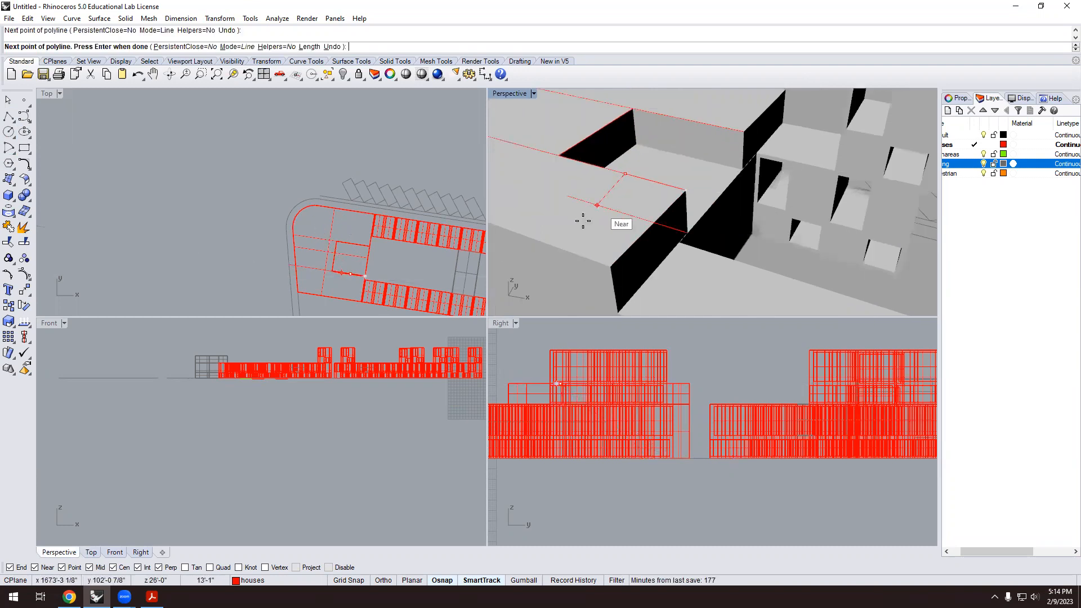
pyautogui.click(541, 241)
pyautogui.click(611, 266)
pyautogui.click(685, 190)
pyautogui.scroll(-4, 557, 195)
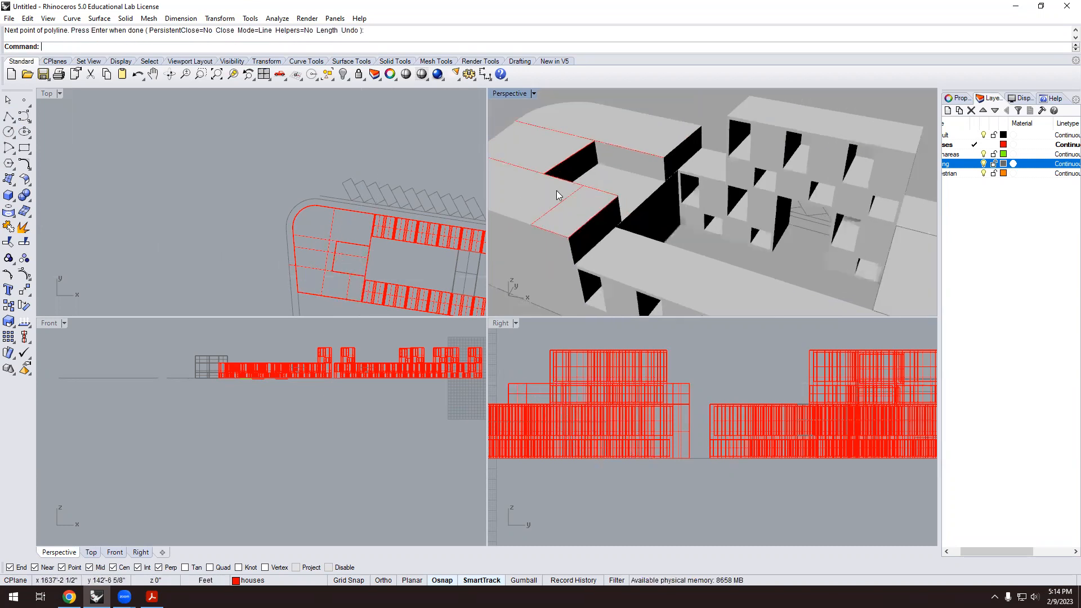
# Extrude the outline with ExtrudeCrv to the midpoint snap height.
pyautogui.write('ExtrudeCrv')
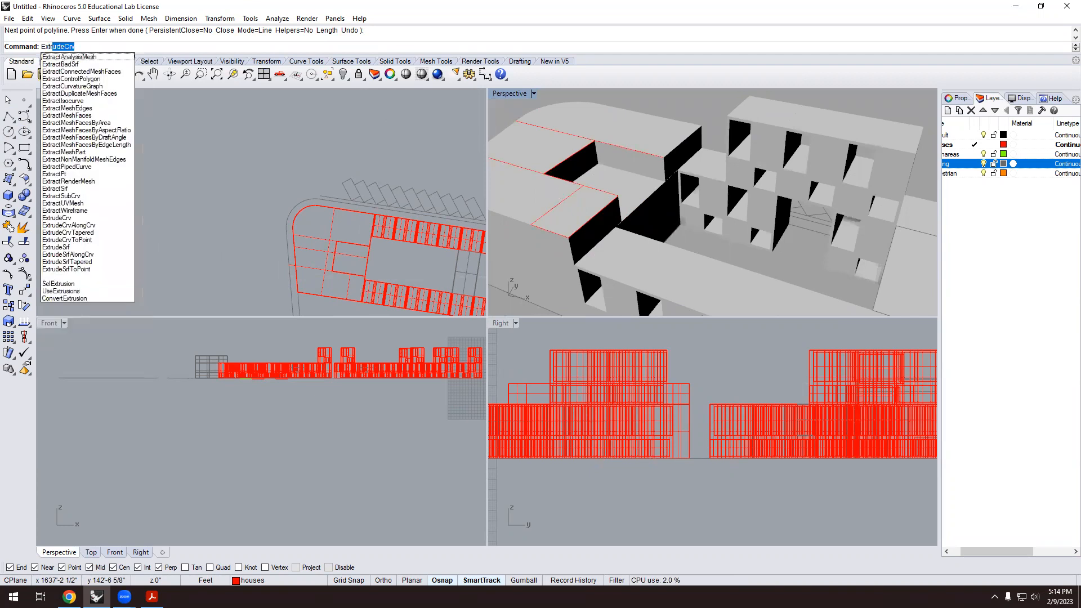
pyautogui.press('Return')
pyautogui.click(569, 200)
pyautogui.press('Return')
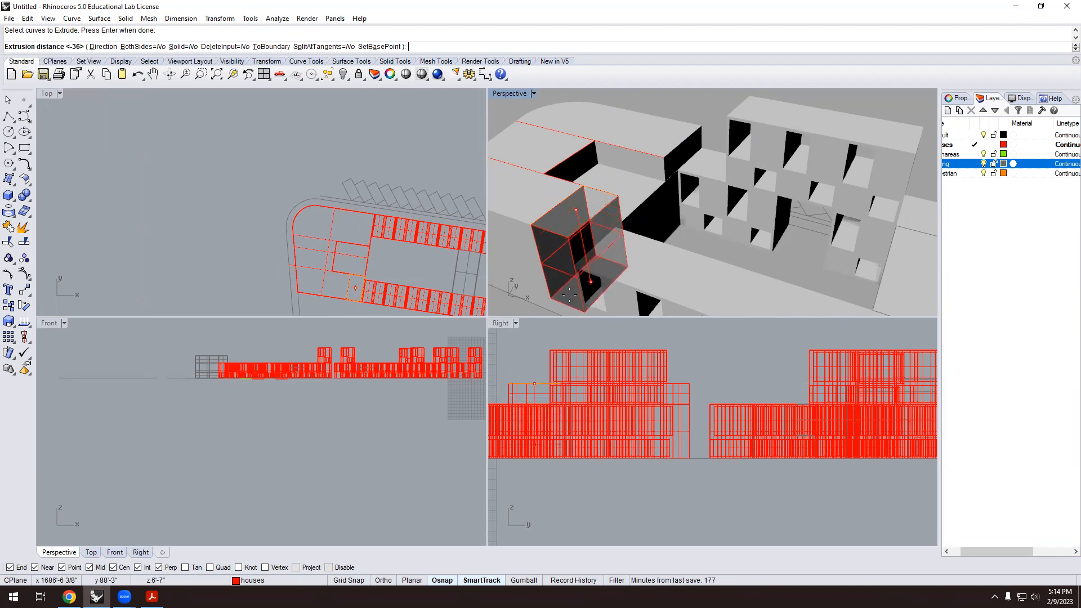
pyautogui.click(581, 298)
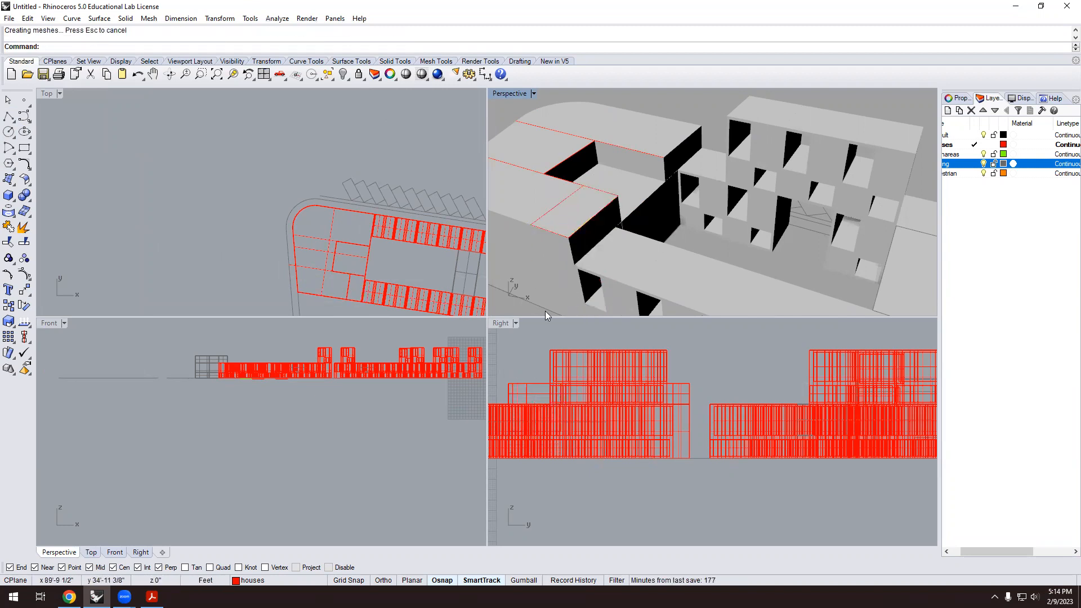
# Move the small box slightly upward and cap it into a closed solid.
pyautogui.click(569, 200)
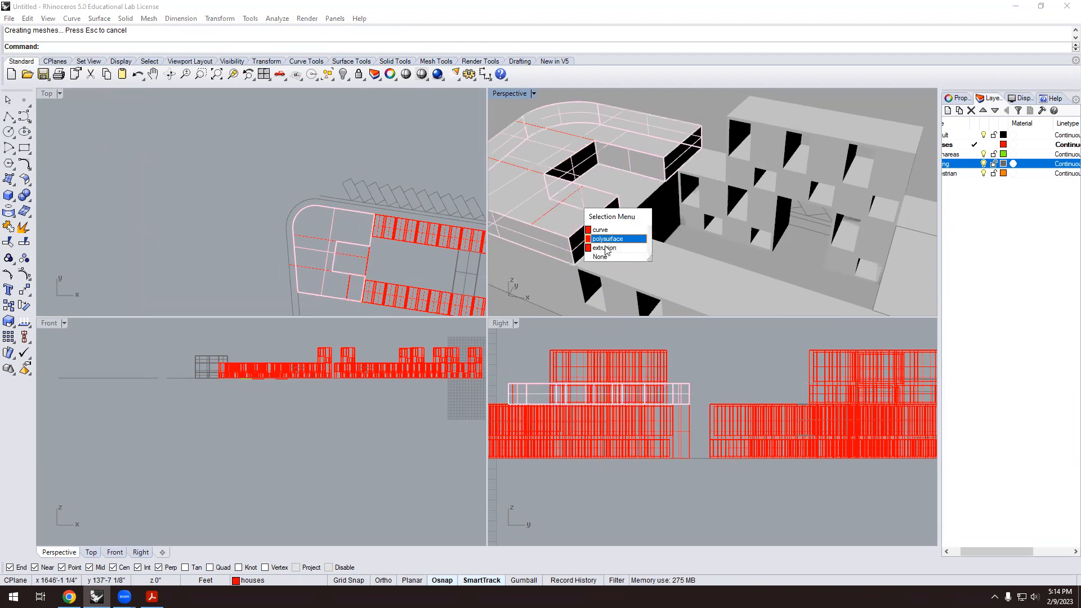
pyautogui.click(599, 251)
pyautogui.write('m')
pyautogui.press('Return')
pyautogui.click(537, 497)
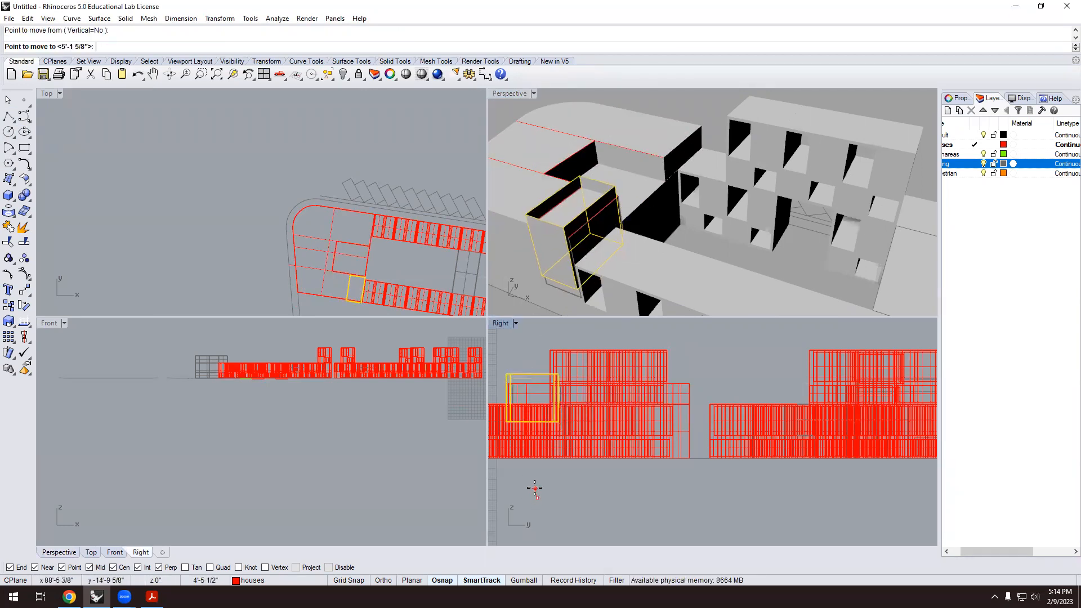
pyautogui.click(539, 492)
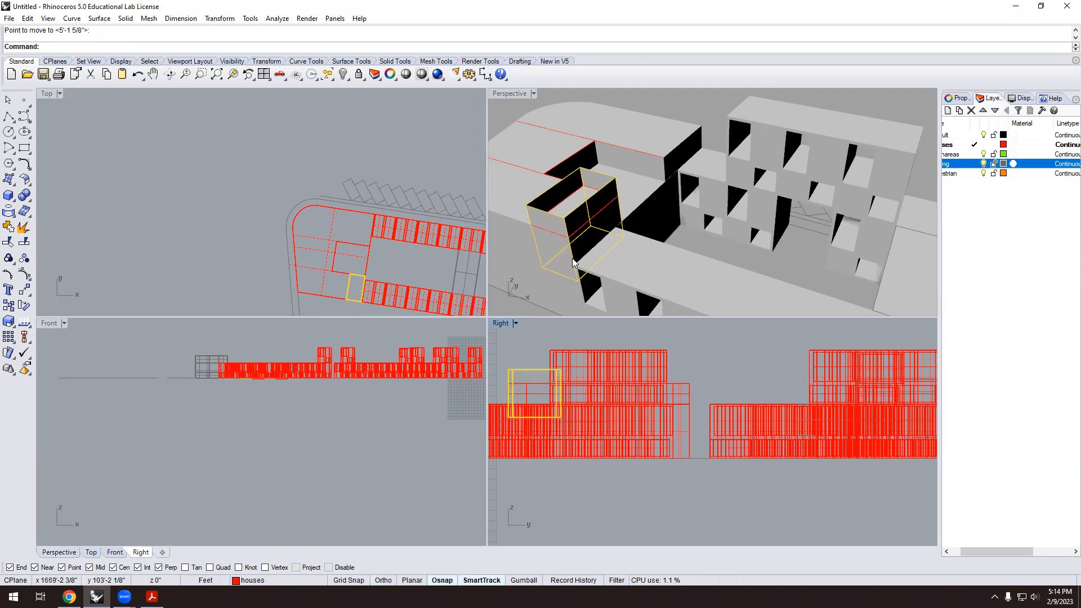
pyautogui.write('Cap')
pyautogui.press('Return')
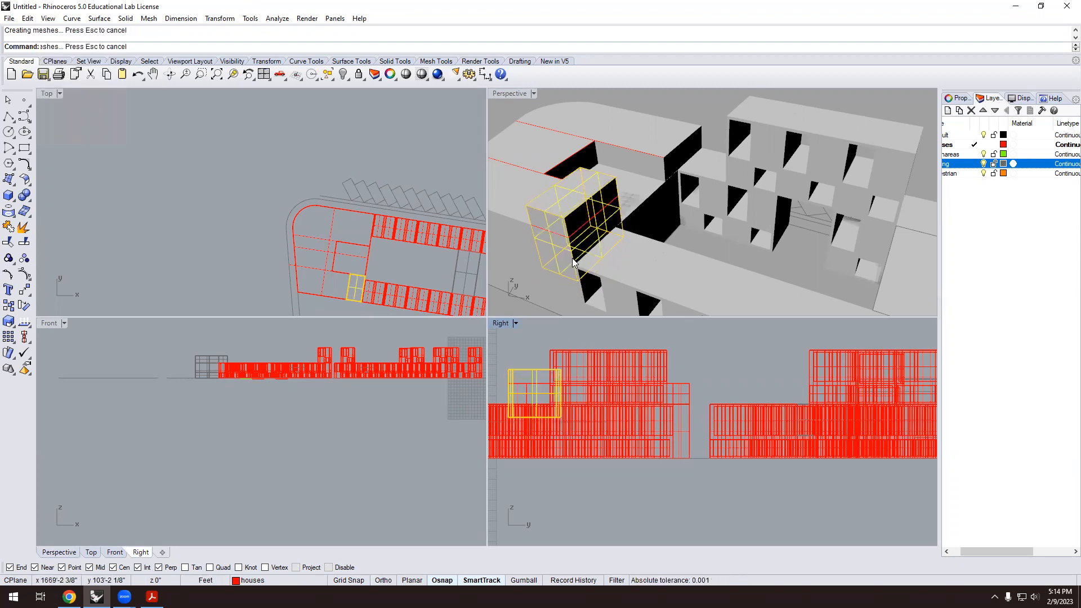
# Boolean-difference the raised box from the rounded podium to carve the notch.
pyautogui.click(674, 233)
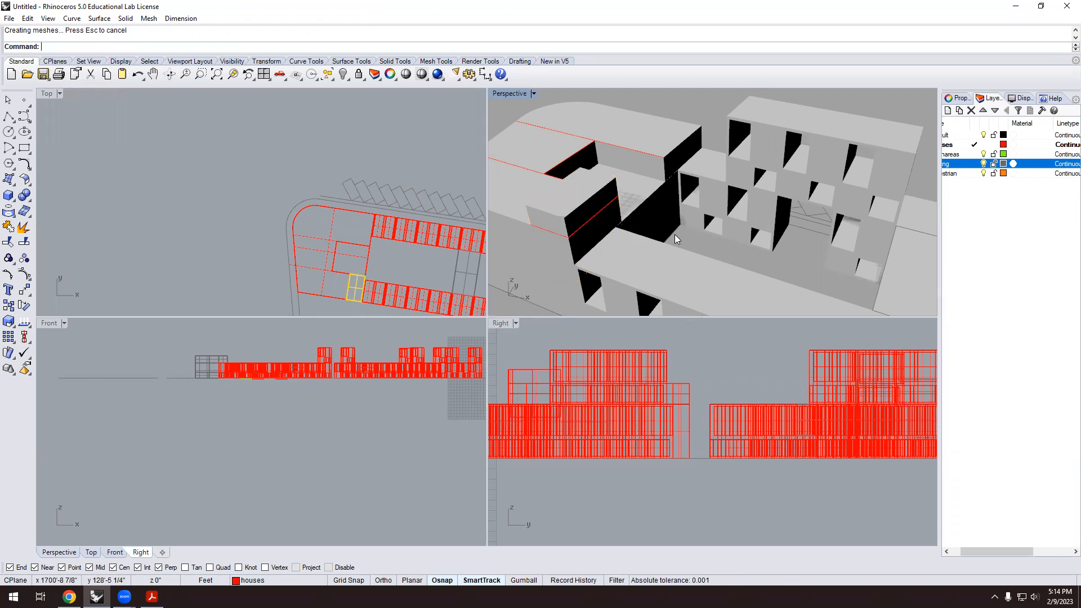
pyautogui.click(30, 199)
pyautogui.click(30, 200)
pyautogui.click(56, 203)
pyautogui.click(519, 225)
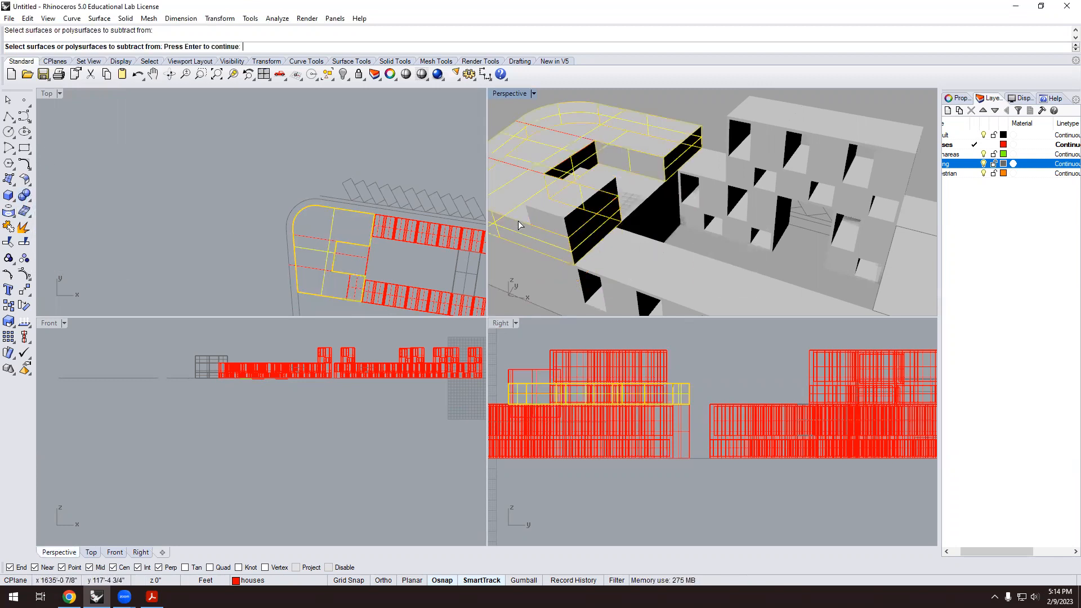
pyautogui.press('Return')
pyautogui.click(542, 210)
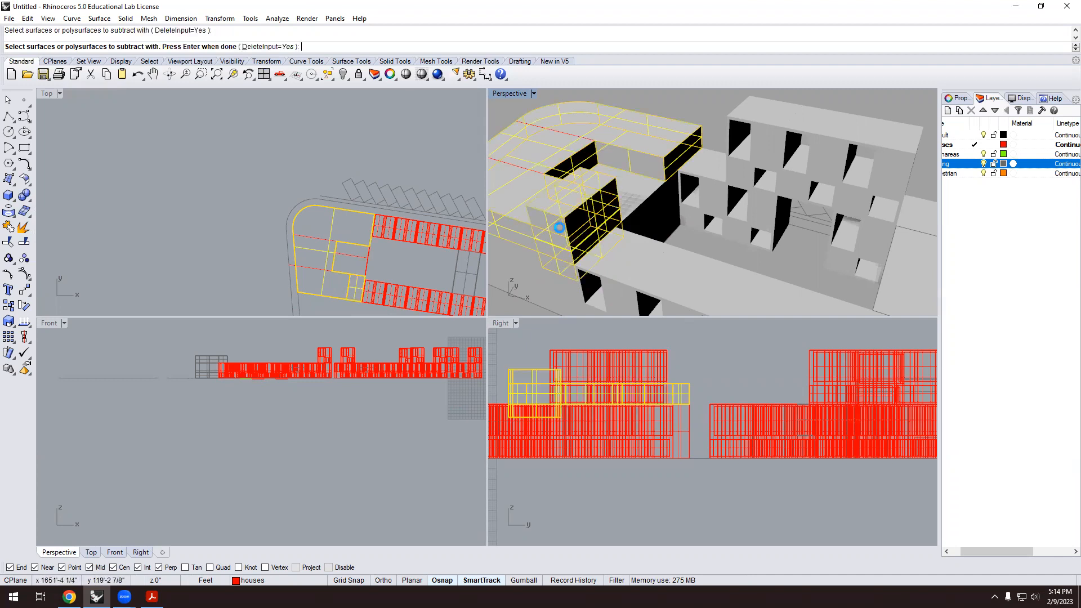
pyautogui.press('Return')
# Delete a leftover outline curve at the notch and select another one.
pyautogui.scroll(-5, 649, 207)
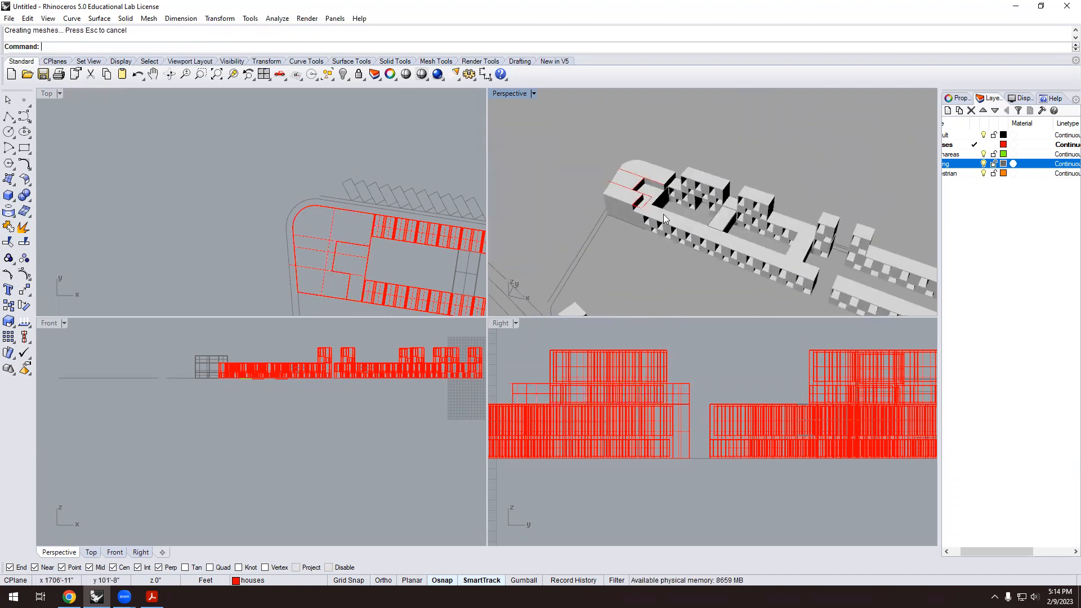
pyautogui.scroll(5, 650, 230)
pyautogui.click(646, 203)
pyautogui.press('Delete')
pyautogui.click(648, 183)
# Delete the second leftover curve and orbit around the building complex.
pyautogui.press('Delete')
pyautogui.scroll(-3, 645, 238)
pyautogui.moveTo(645, 239); pyautogui.dragTo(782, 94, button='right')
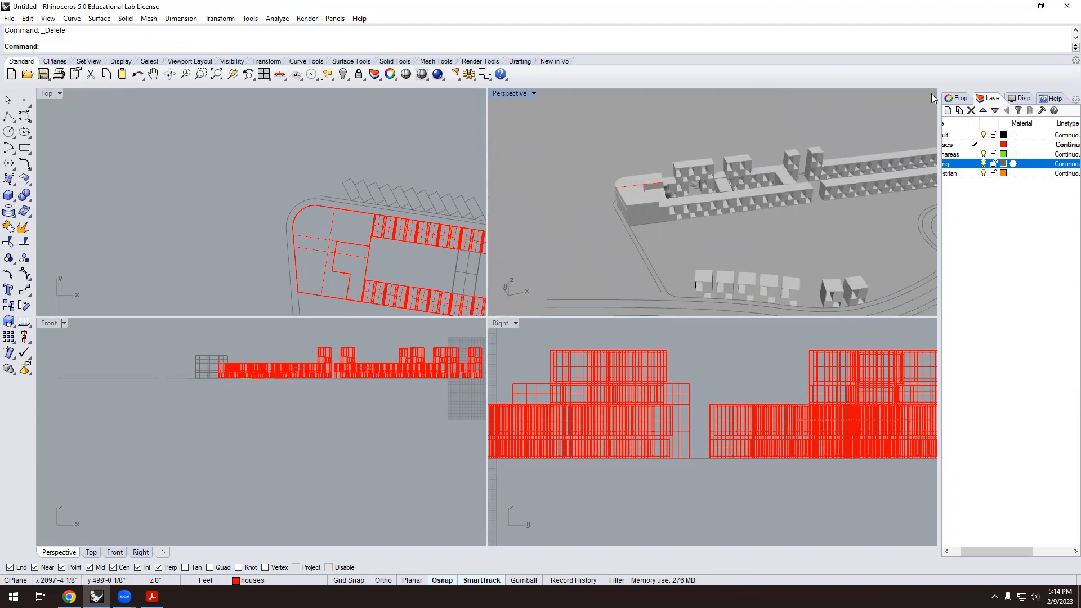
pyautogui.scroll(-6, 627, 214)
pyautogui.scroll(8, 595, 190)
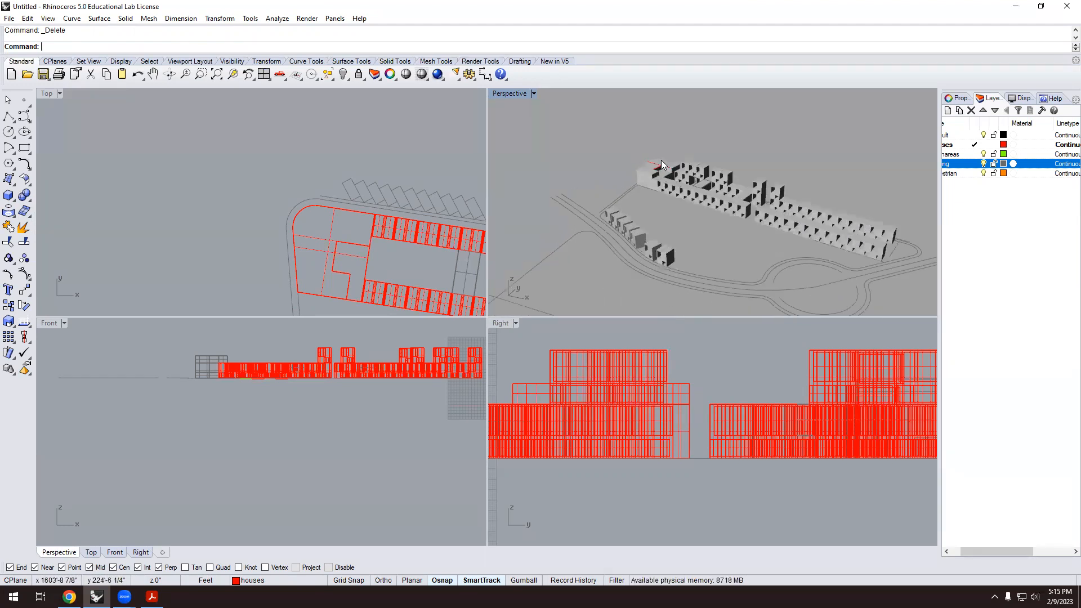
pyautogui.scroll(-4, 544, 175)
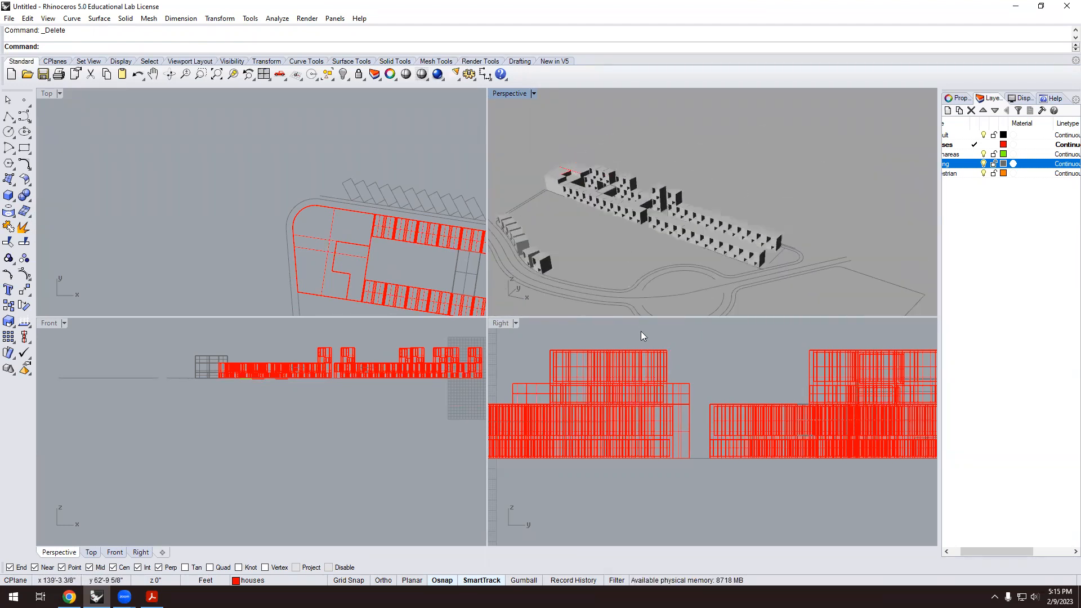
pyautogui.scroll(-6, 681, 174)
pyautogui.moveTo(651, 219); pyautogui.dragTo(673, 233, button='right')
pyautogui.scroll(5, 701, 172)
pyautogui.scroll(-6, 700, 172)
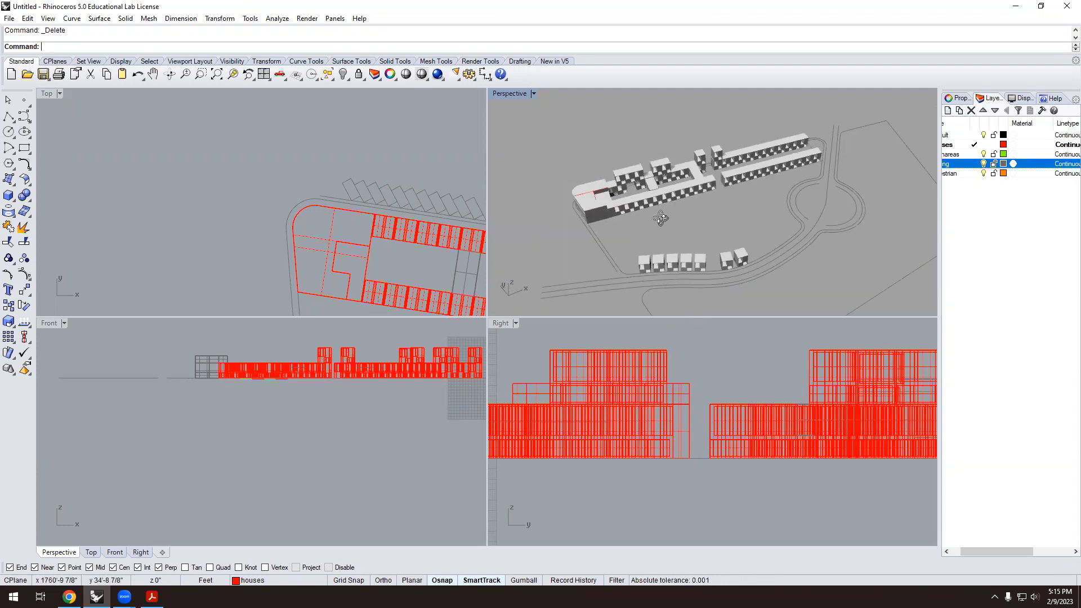
pyautogui.scroll(5, 684, 208)
# Orbit and zoom to view the site from the opposite side and from above.
pyautogui.moveTo(688, 198); pyautogui.dragTo(771, 192, button='right')
pyautogui.scroll(-3, 608, 214)
pyautogui.moveTo(608, 214); pyautogui.dragTo(723, 216, button='right')
pyautogui.scroll(2, 712, 242)
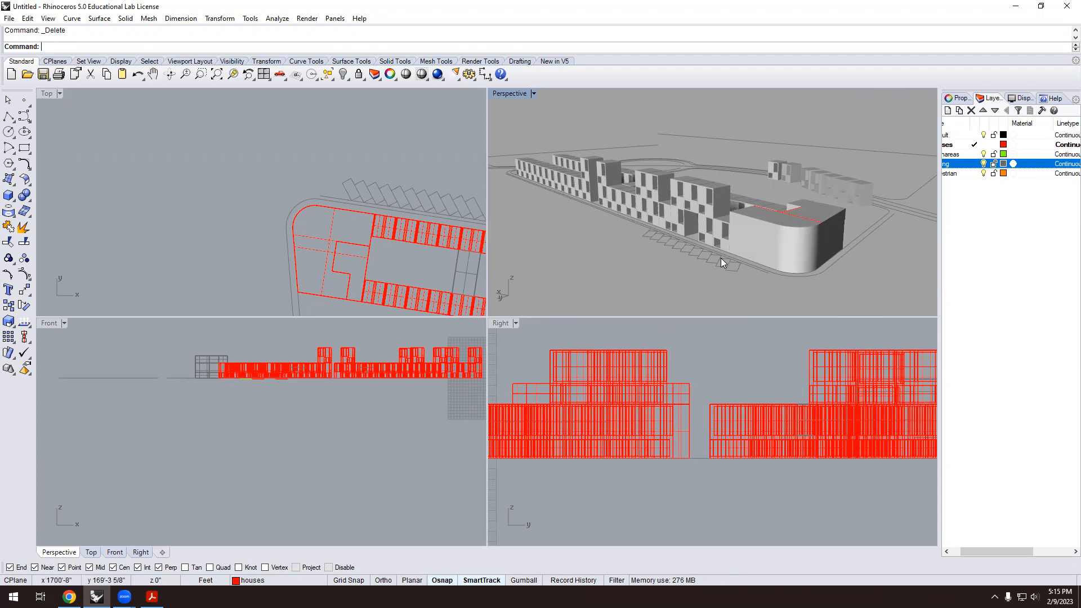
pyautogui.scroll(-2, 717, 255)
pyautogui.moveTo(717, 255); pyautogui.dragTo(660, 283, button='right')
pyautogui.scroll(1, 670, 288)
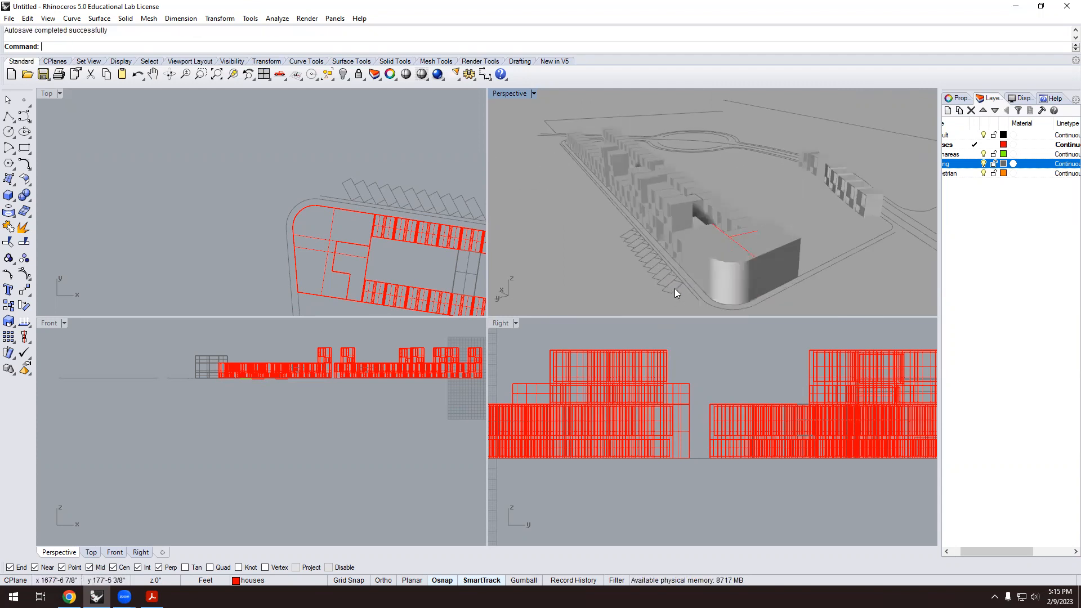
pyautogui.scroll(-2, 617, 227)
pyautogui.scroll(5, 619, 236)
pyautogui.scroll(-8, 623, 217)
pyautogui.moveTo(626, 191); pyautogui.dragTo(515, 230, button='right')
pyautogui.scroll(5, 723, 121)
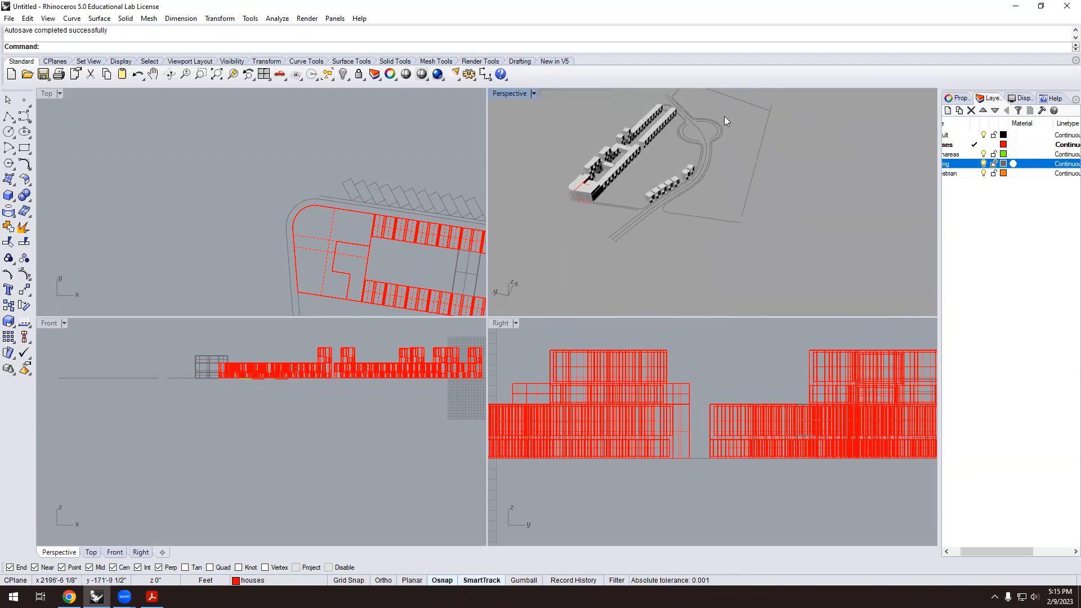
pyautogui.scroll(-6, 641, 179)
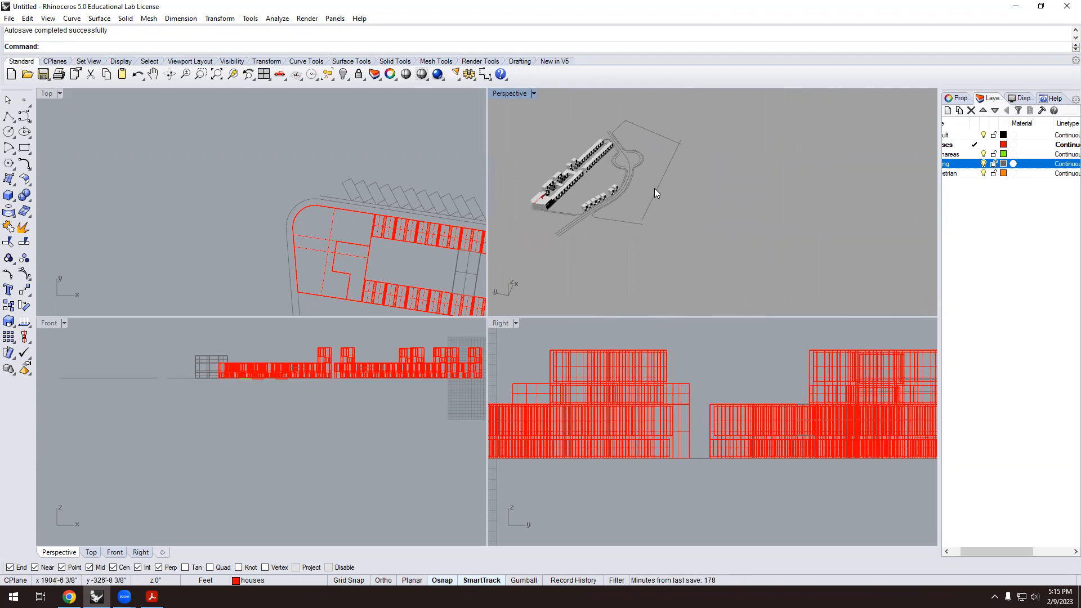
pyautogui.scroll(4, 656, 192)
pyautogui.scroll(-5, 654, 210)
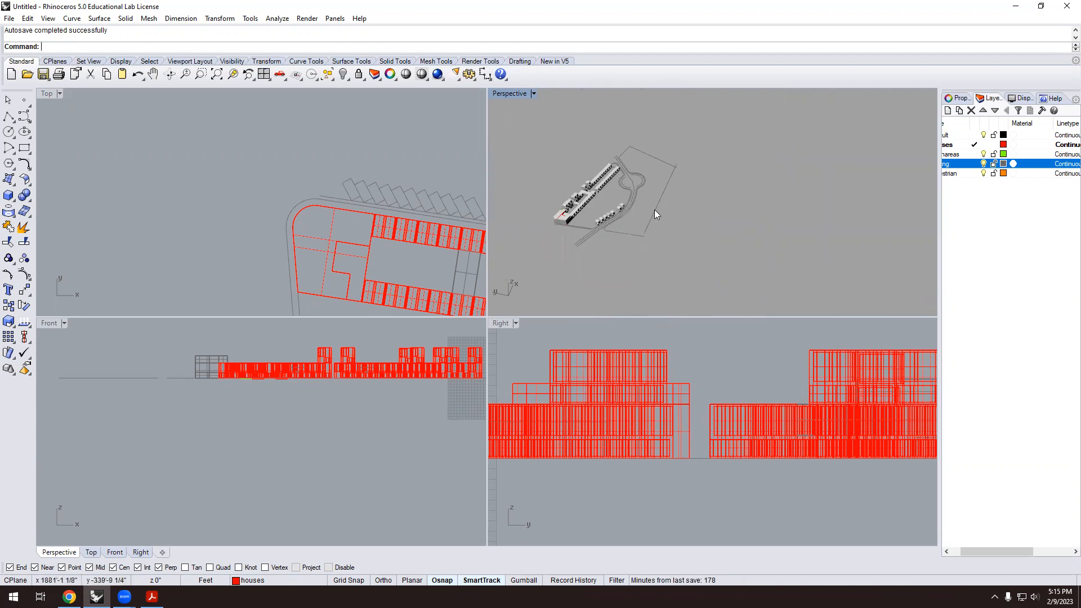
pyautogui.scroll(-4, 338, 164)
pyautogui.scroll(8, 338, 163)
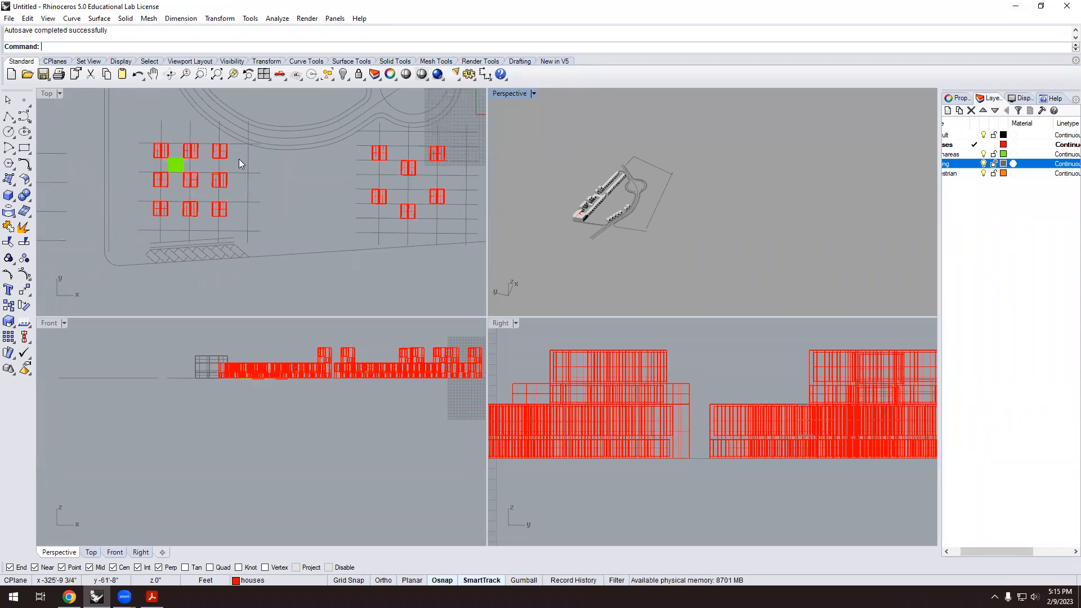
pyautogui.scroll(-3, 205, 196)
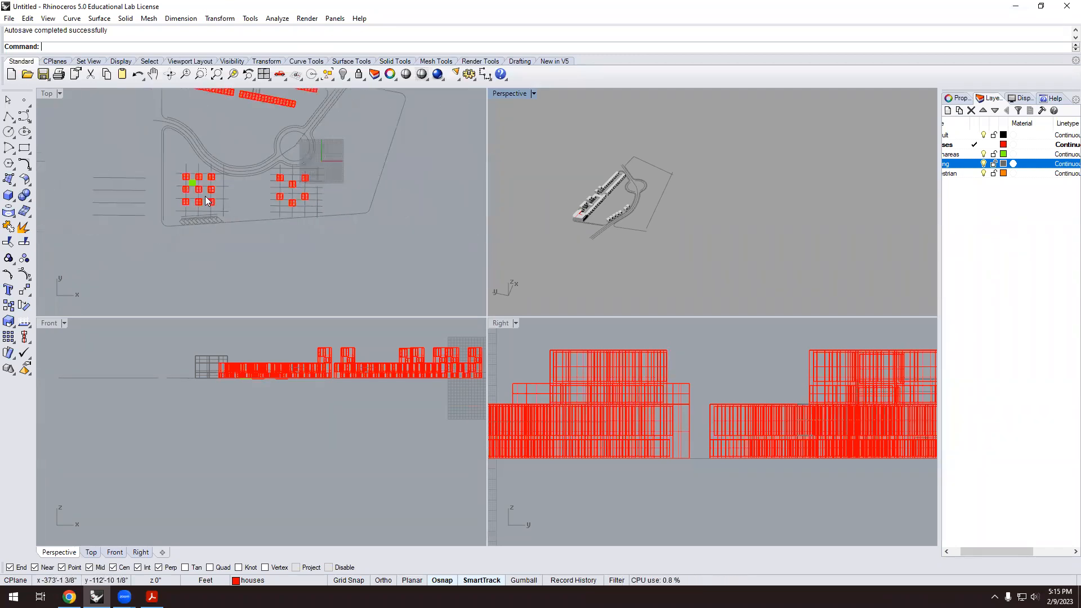
pyautogui.scroll(5, 239, 159)
pyautogui.scroll(5, 657, 211)
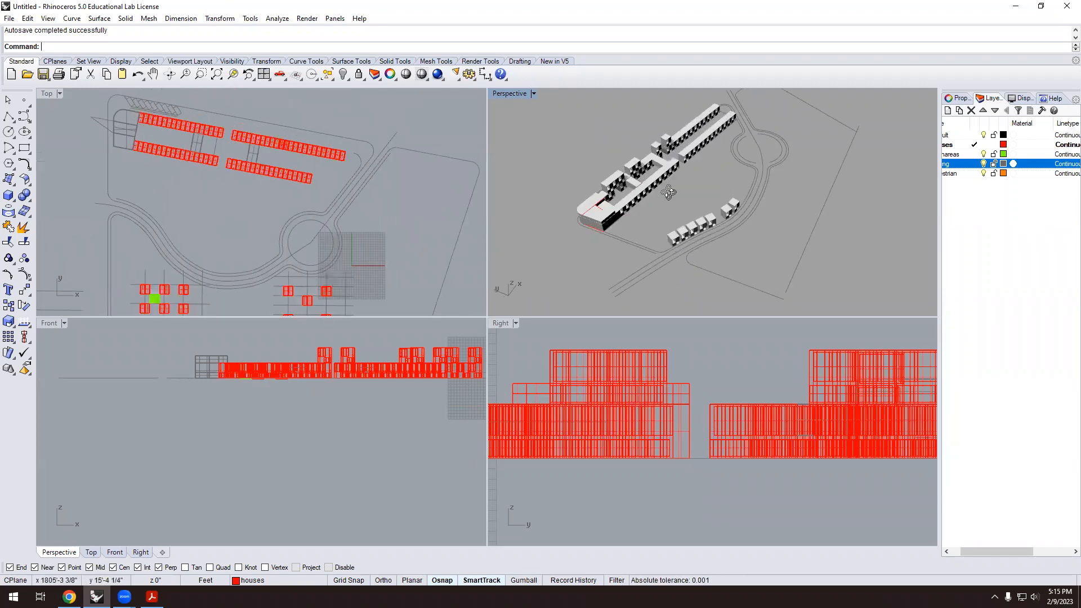
pyautogui.scroll(6, 645, 204)
pyautogui.scroll(2, 590, 241)
pyautogui.scroll(-4, 645, 235)
pyautogui.scroll(2, 637, 190)
pyautogui.scroll(-1, 638, 189)
pyautogui.scroll(1, 585, 214)
pyautogui.scroll(-2, 647, 211)
pyautogui.moveTo(648, 211); pyautogui.dragTo(670, 222, button='right')
pyautogui.scroll(2, 671, 223)
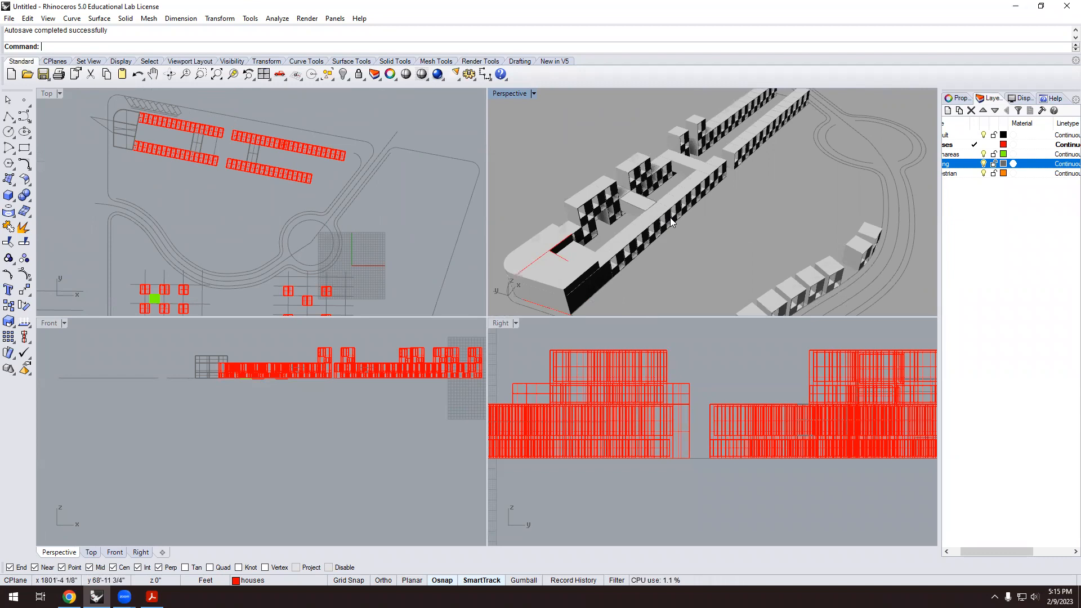
pyautogui.scroll(-4, 252, 191)
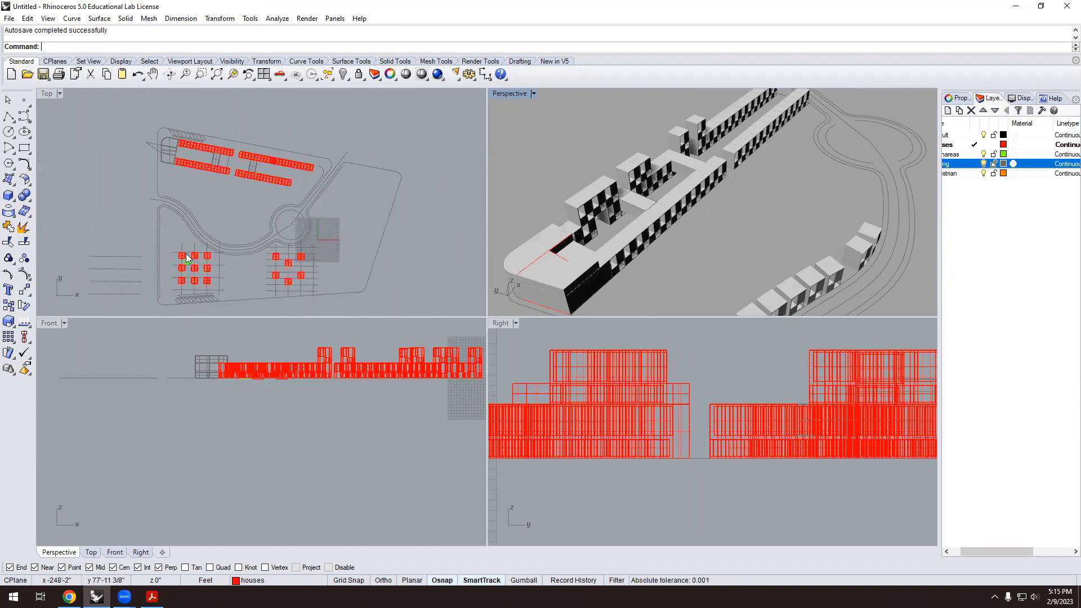
pyautogui.scroll(10, 187, 267)
pyautogui.scroll(-5, 206, 227)
pyautogui.scroll(-5, 694, 226)
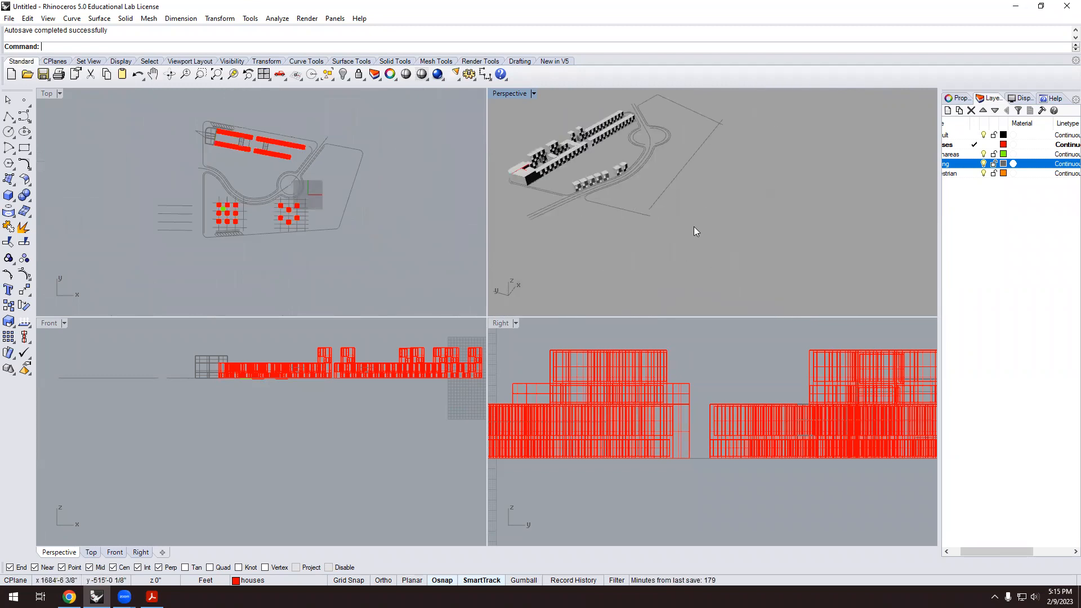
pyautogui.scroll(-1, 694, 226)
pyautogui.scroll(-3, 322, 189)
pyautogui.scroll(-2, 450, 205)
pyautogui.scroll(8, 455, 196)
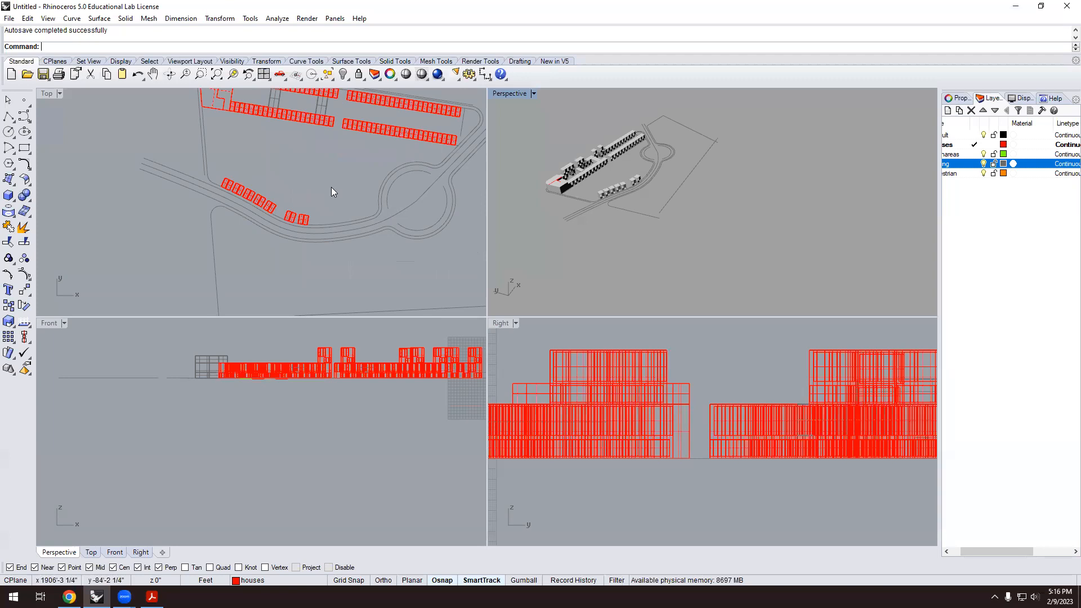
pyautogui.scroll(-3, 314, 186)
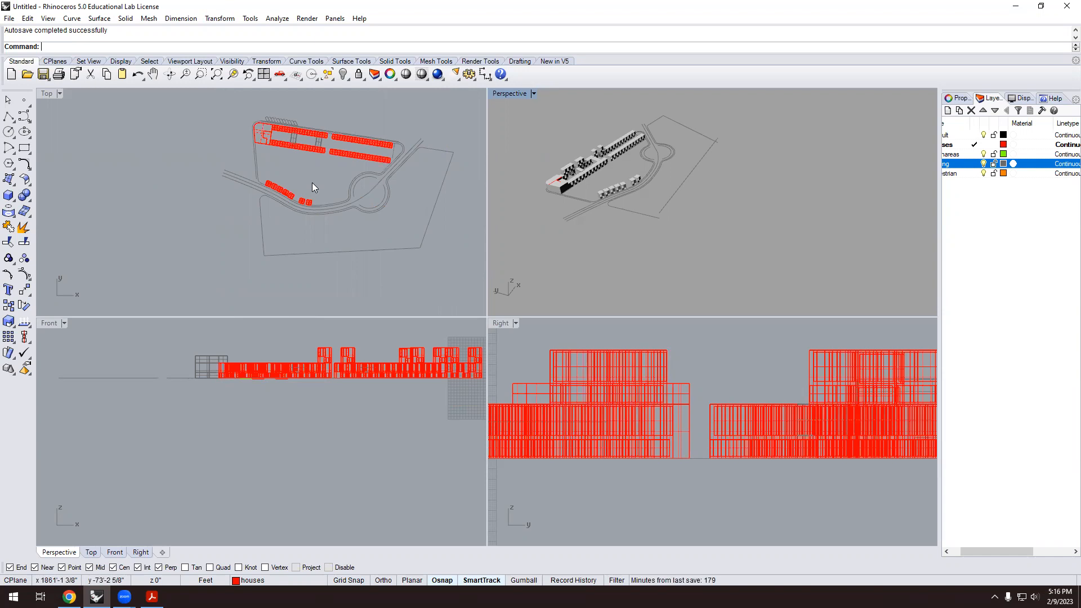
pyautogui.scroll(1, 311, 226)
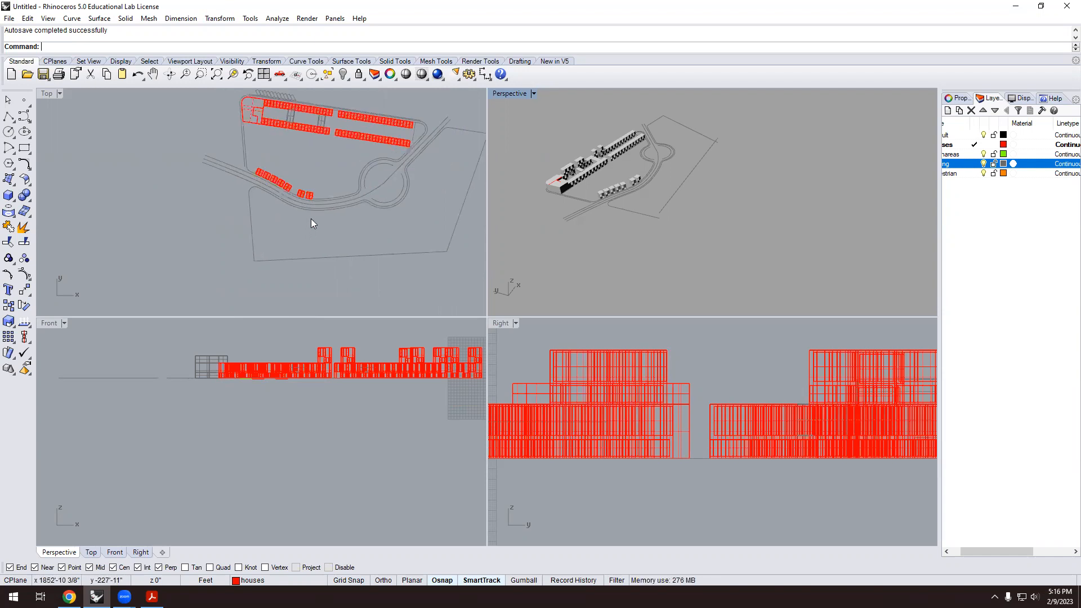
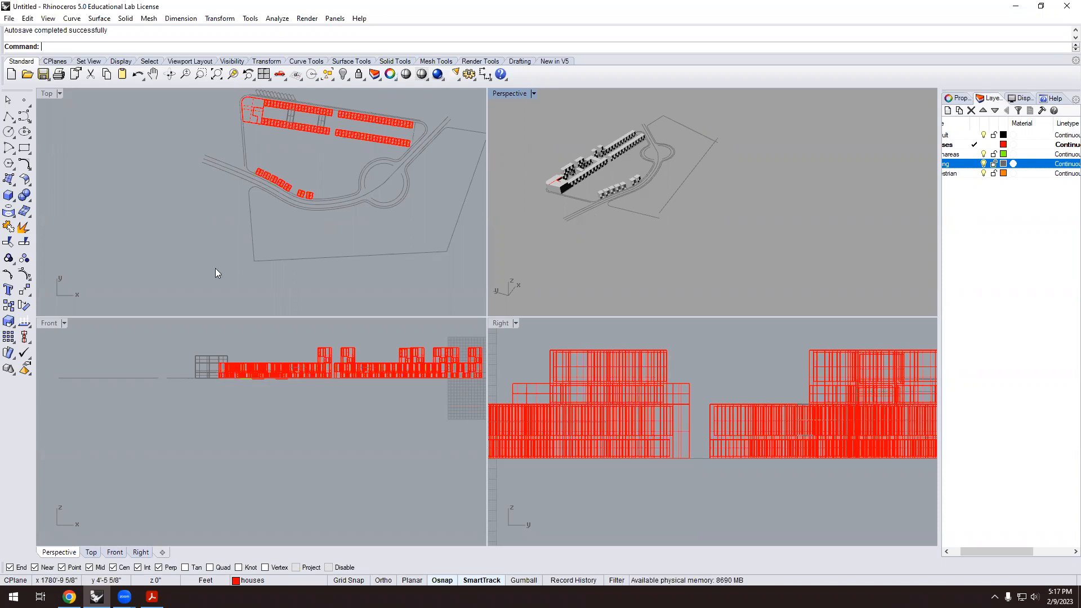
# Draw a vertical line across the site with Ortho on and put it on the Default layer.
pyautogui.scroll(3, 295, 216)
pyautogui.scroll(-8, 293, 236)
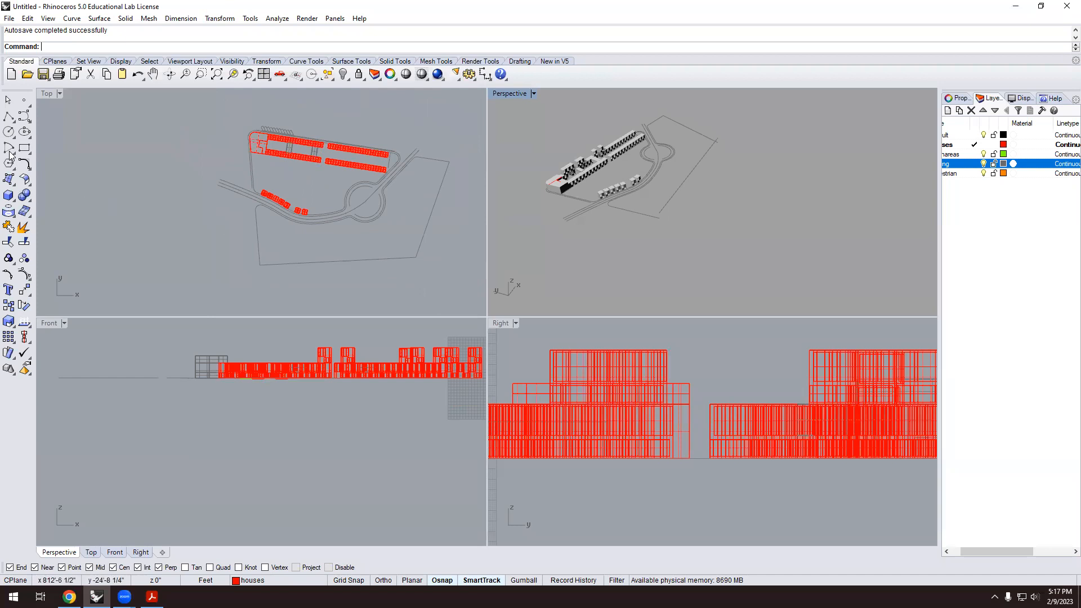
pyautogui.click(13, 121)
pyautogui.click(22, 135)
pyautogui.scroll(5, 287, 217)
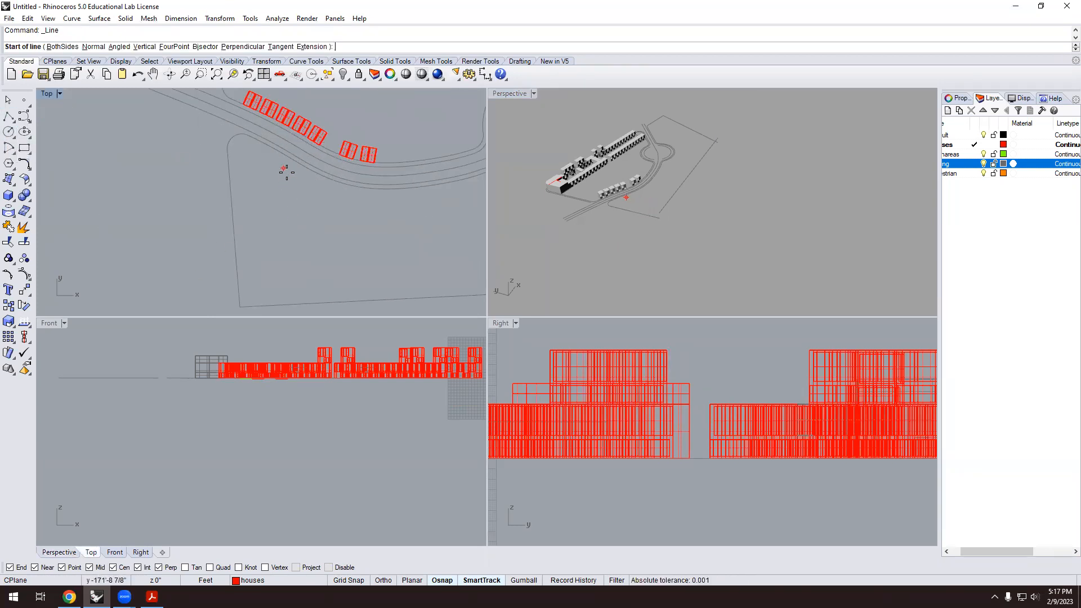
pyautogui.click(288, 173)
pyautogui.scroll(-2, 296, 226)
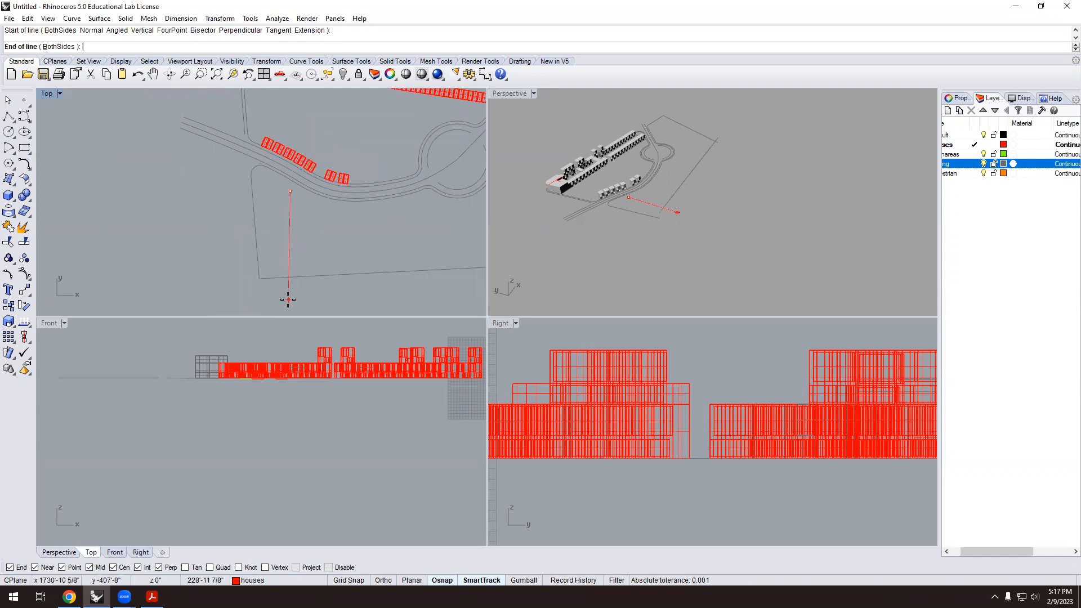
pyautogui.press('F8')
pyautogui.click(290, 299)
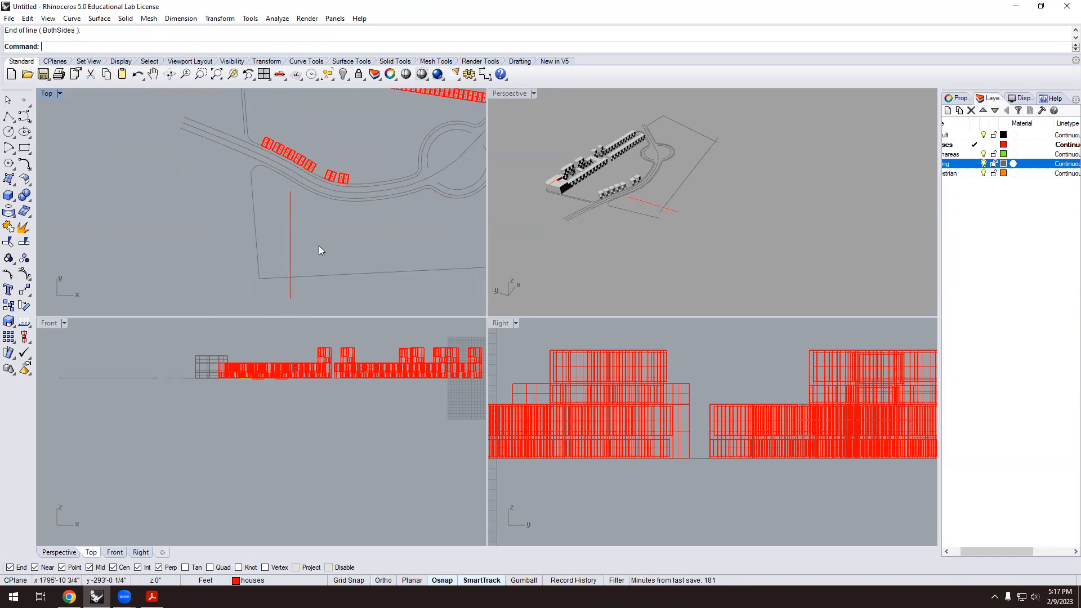
pyautogui.click(291, 252)
pyautogui.click(291, 580)
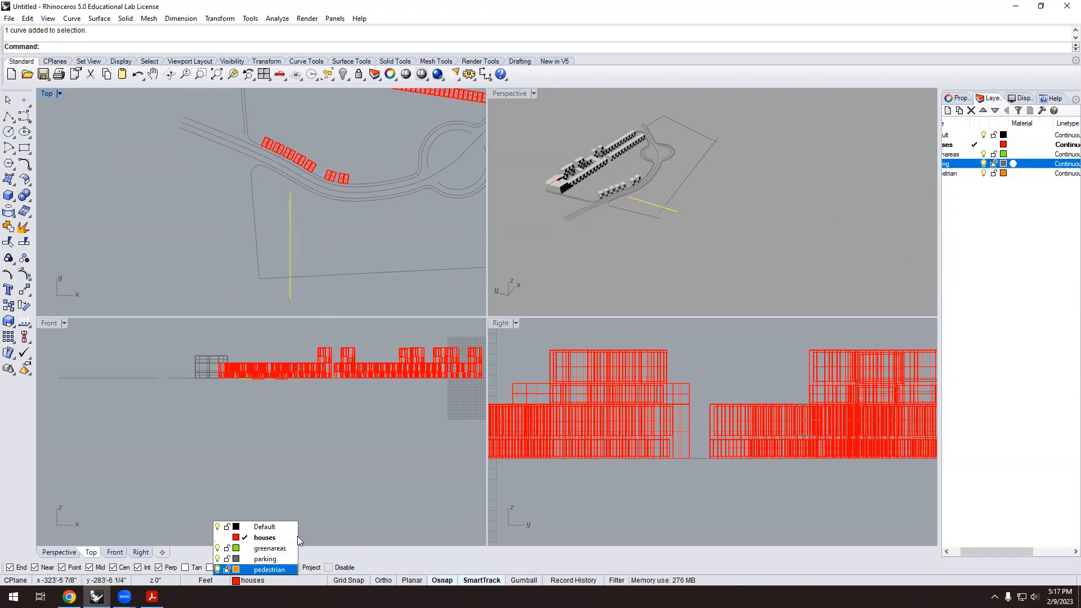
pyautogui.click(269, 527)
pyautogui.click(364, 243)
# Copy the vertical line 40 and 80 feet to the right.
pyautogui.scroll(2, 306, 228)
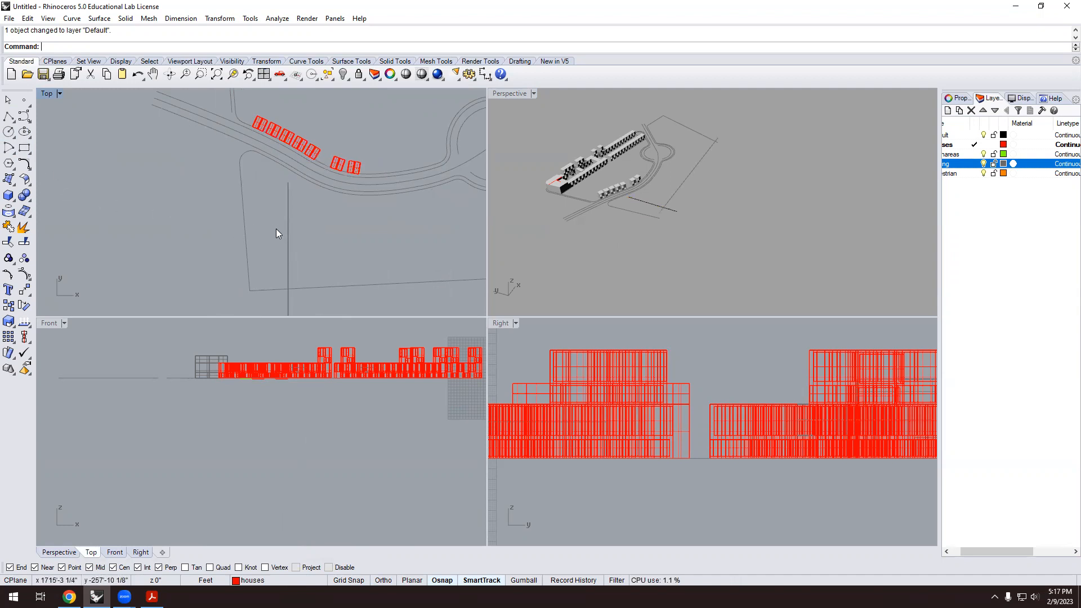
pyautogui.write('Cop')
pyautogui.press('Return')
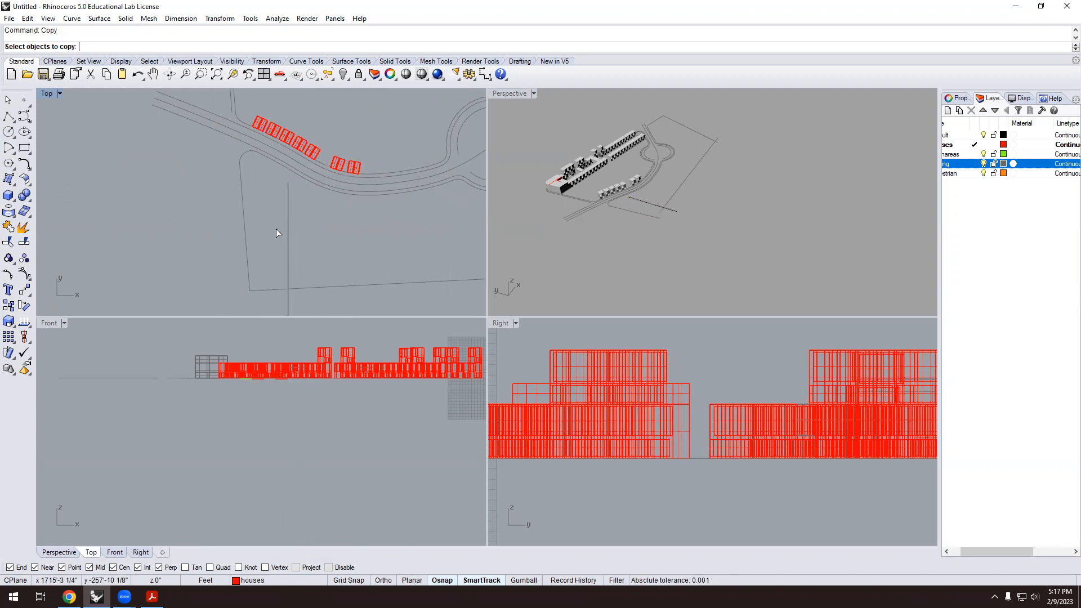
pyautogui.click(288, 237)
pyautogui.press('Return')
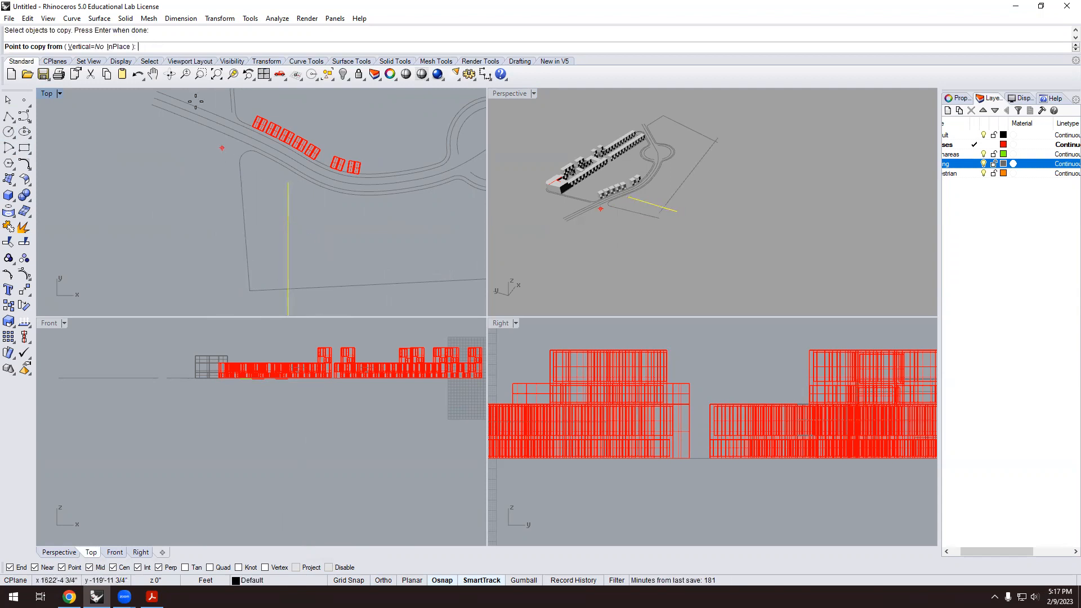
pyautogui.write('4')
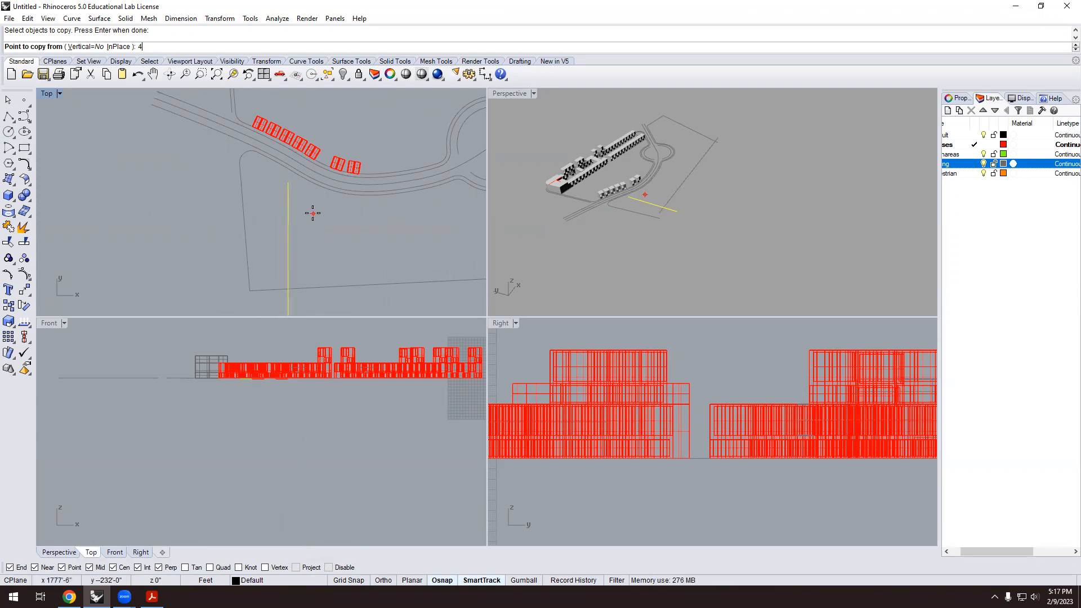
pyautogui.press('Return')
pyautogui.click(312, 227)
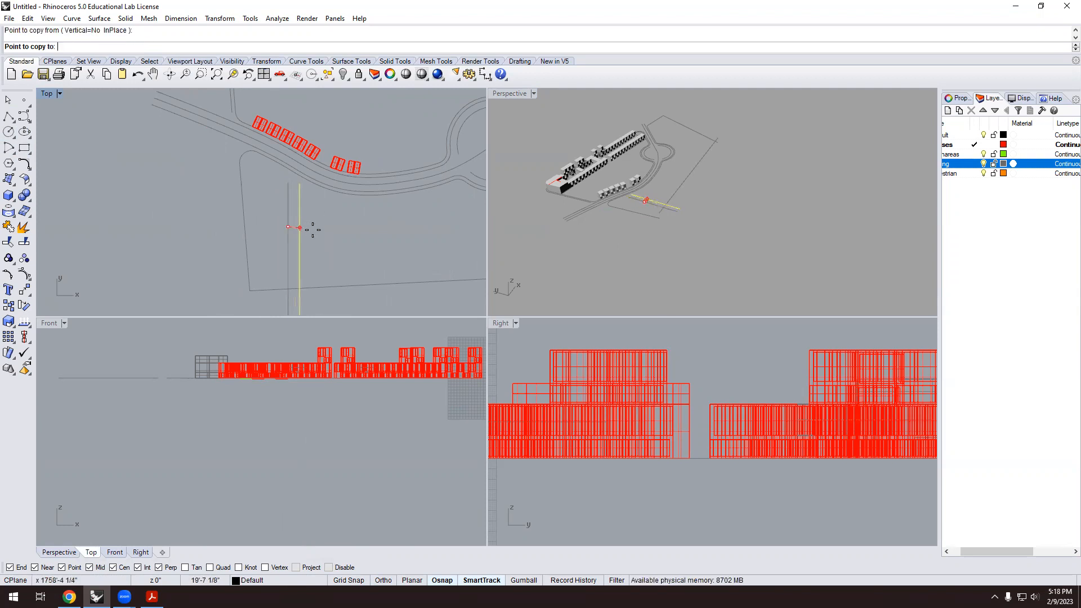
pyautogui.write('40')
pyautogui.press('Return')
pyautogui.click(314, 228)
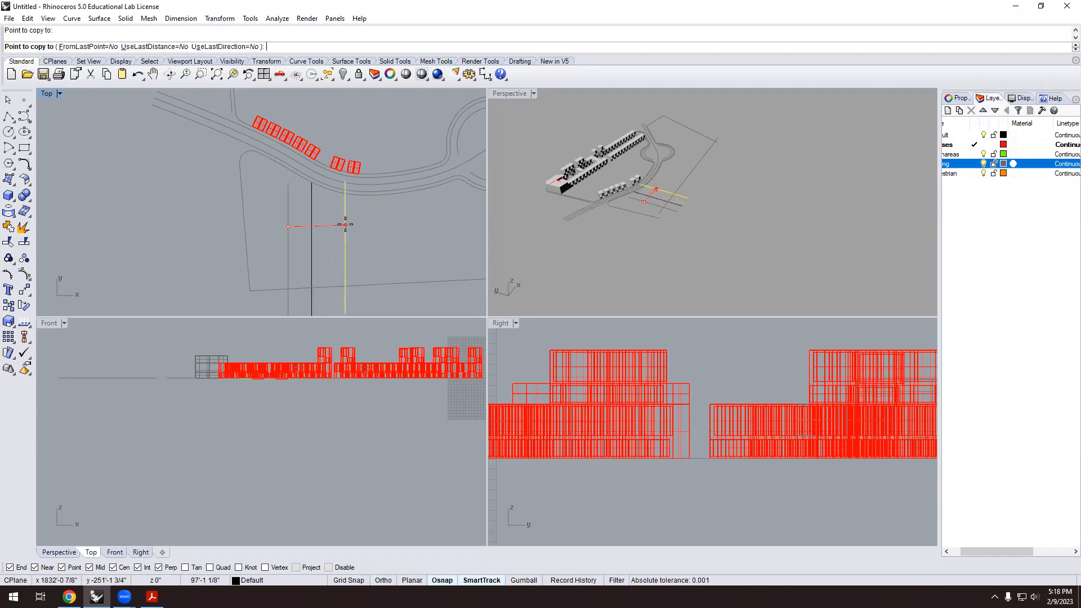
pyautogui.write('80')
pyautogui.press('Return')
pyautogui.click(337, 228)
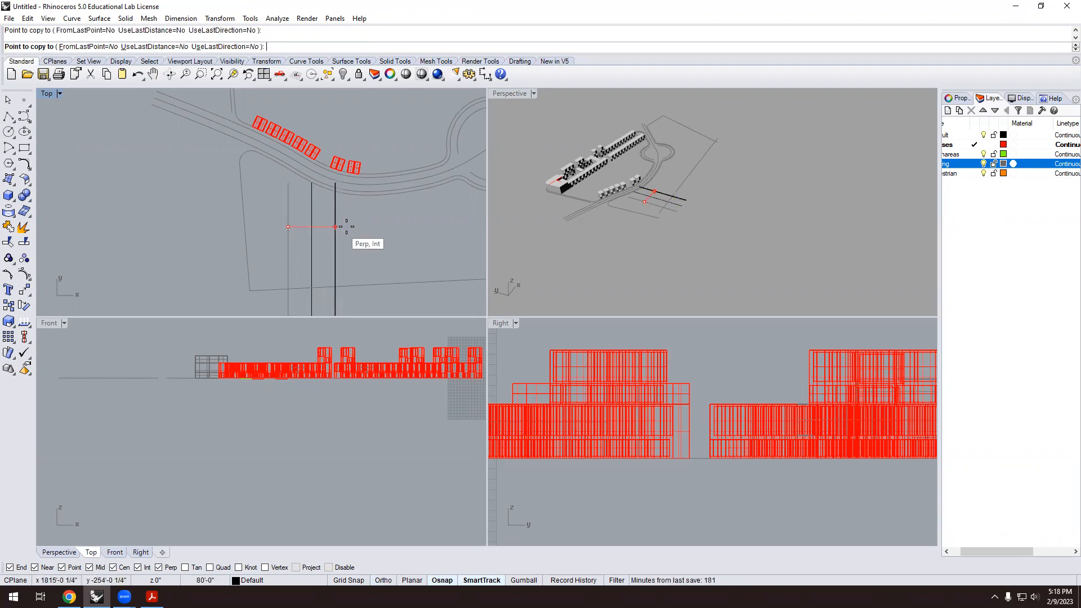
# Add further copies of the vertical line at 120, 160 and 200 feet.
pyautogui.write('120')
pyautogui.press('Return')
pyautogui.click(366, 226)
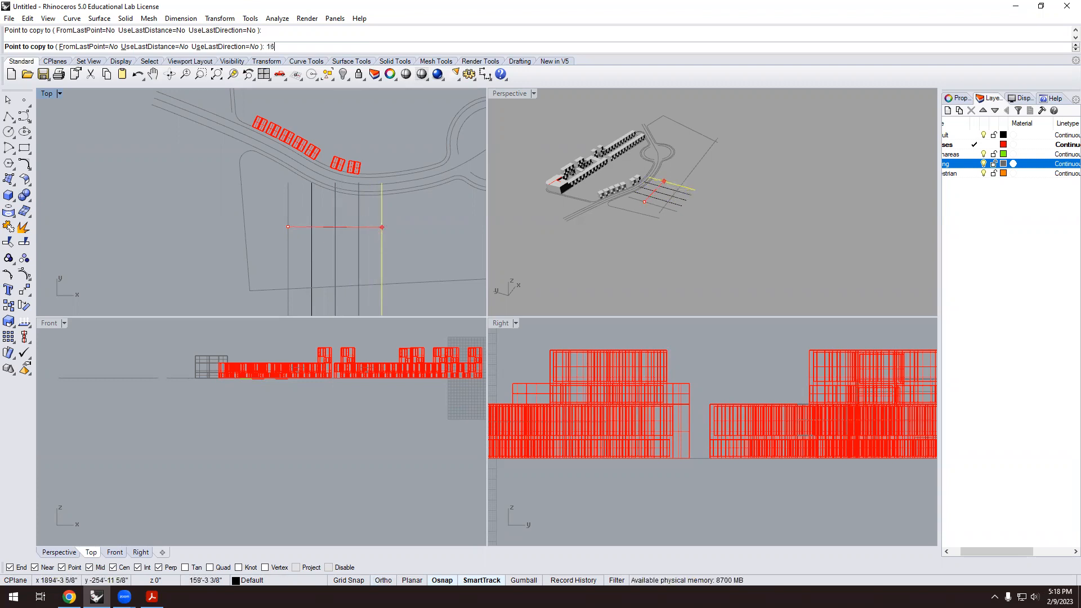
pyautogui.write('160')
pyautogui.press('Return')
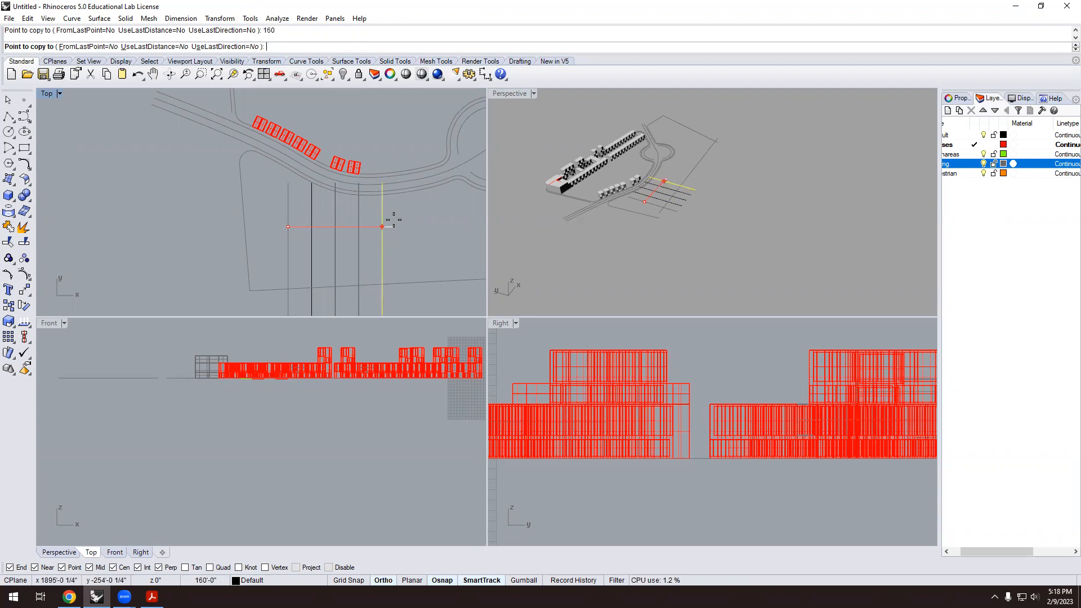
pyautogui.click(394, 219)
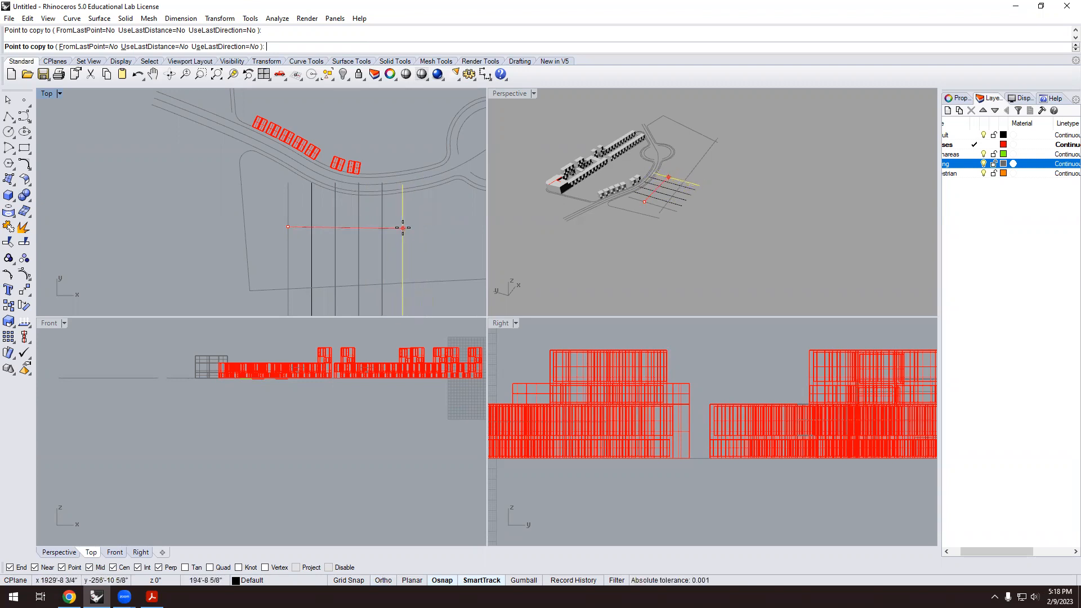
pyautogui.write('200')
pyautogui.press('Return')
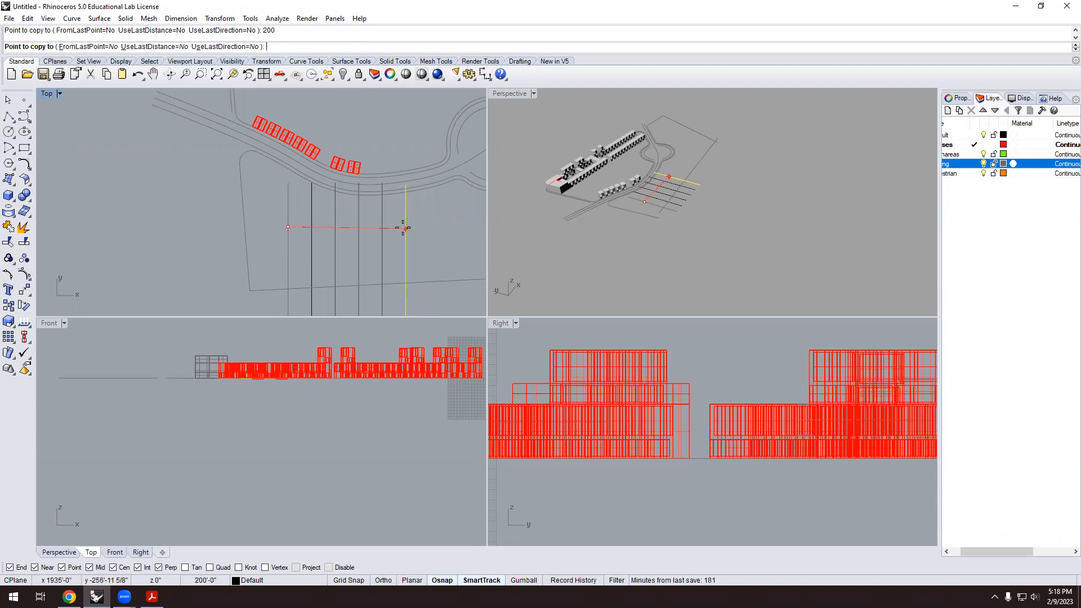
pyautogui.click(406, 226)
pyautogui.press('Return')
pyautogui.scroll(2, 405, 224)
pyautogui.scroll(-4, 417, 219)
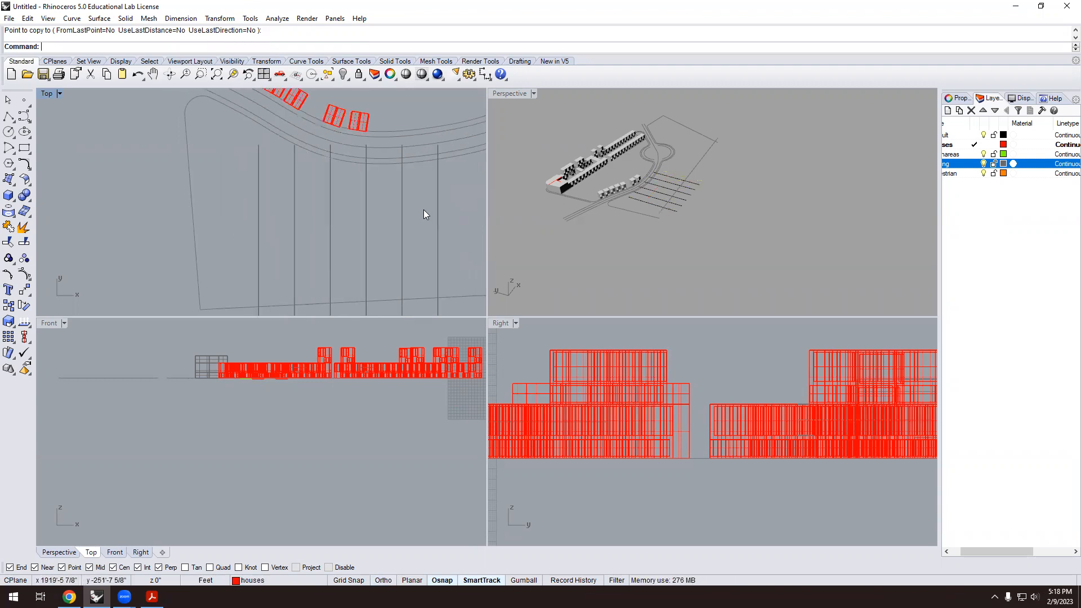
pyautogui.scroll(2, 442, 208)
# Draw a horizontal line spanning the vertical lines and put it on the Default layer.
pyautogui.write('line')
pyautogui.press('Return')
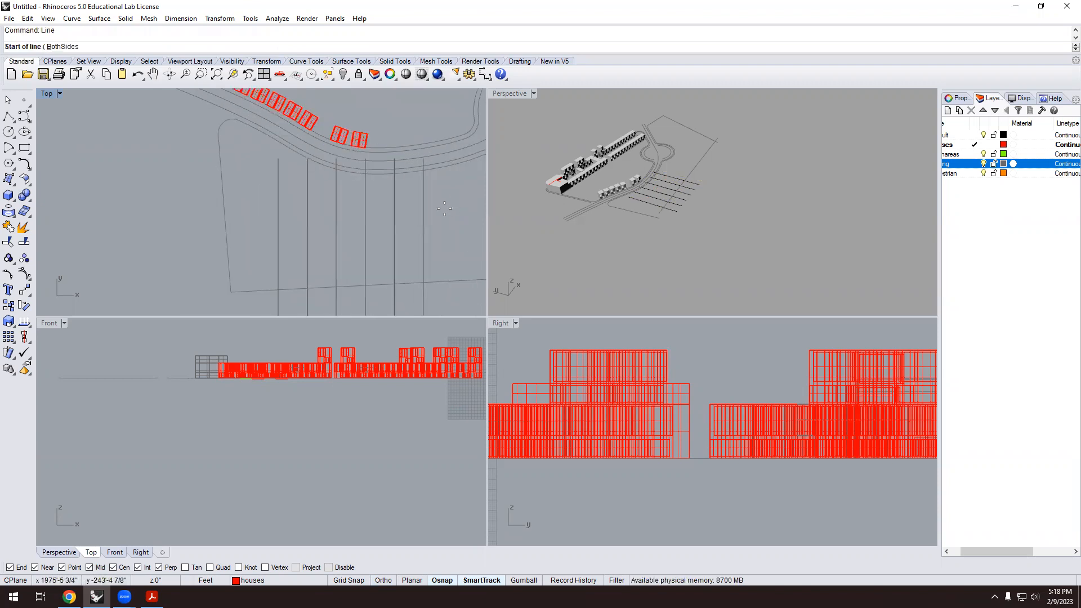
pyautogui.click(462, 192)
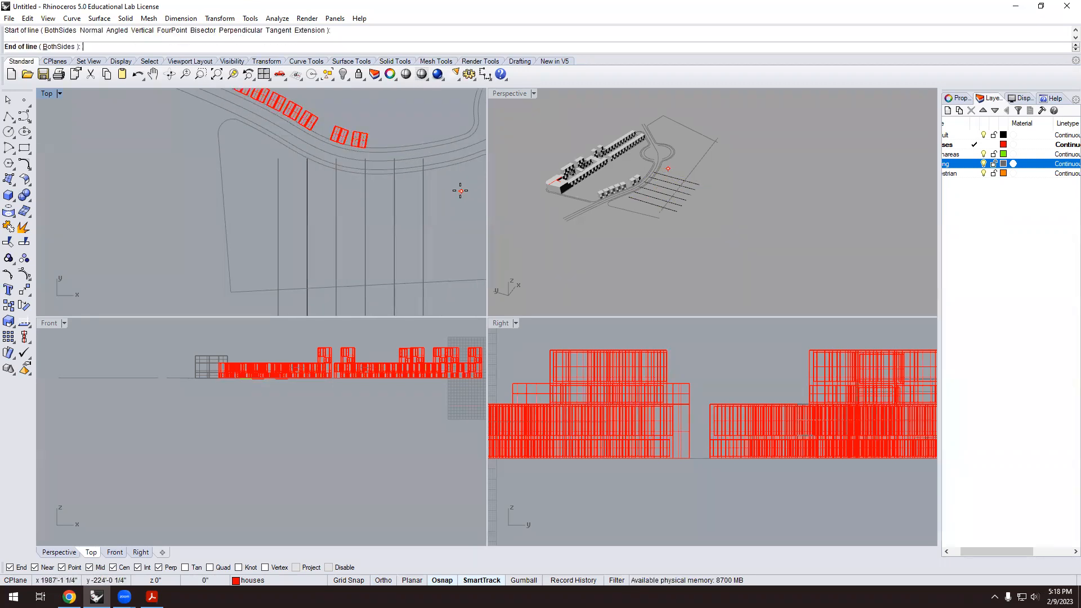
pyautogui.keyDown('shift'); pyautogui.click(173, 192); pyautogui.keyUp('shift')
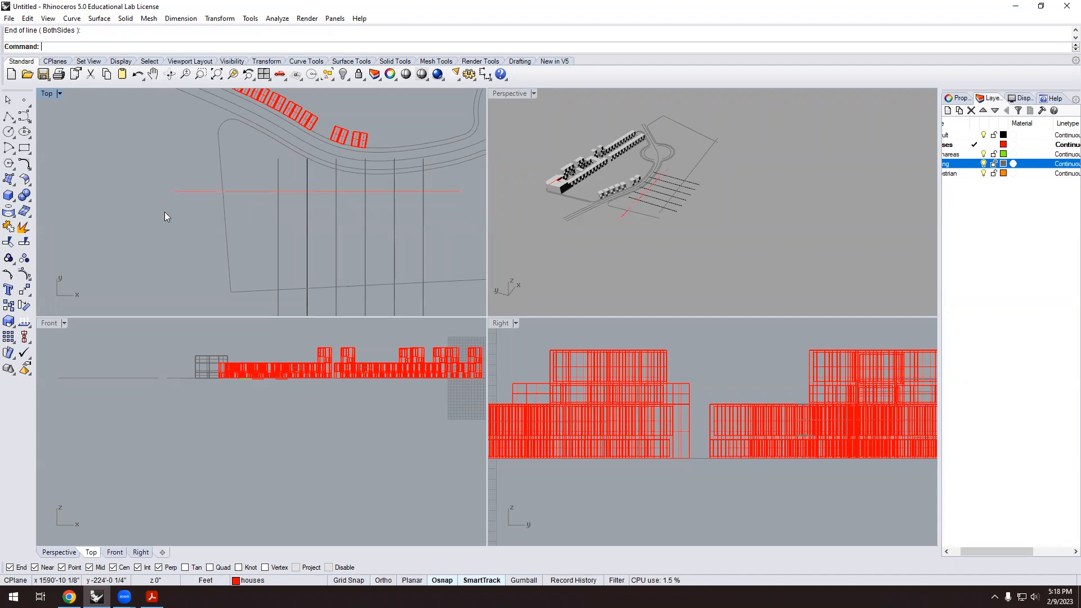
pyautogui.click(206, 192)
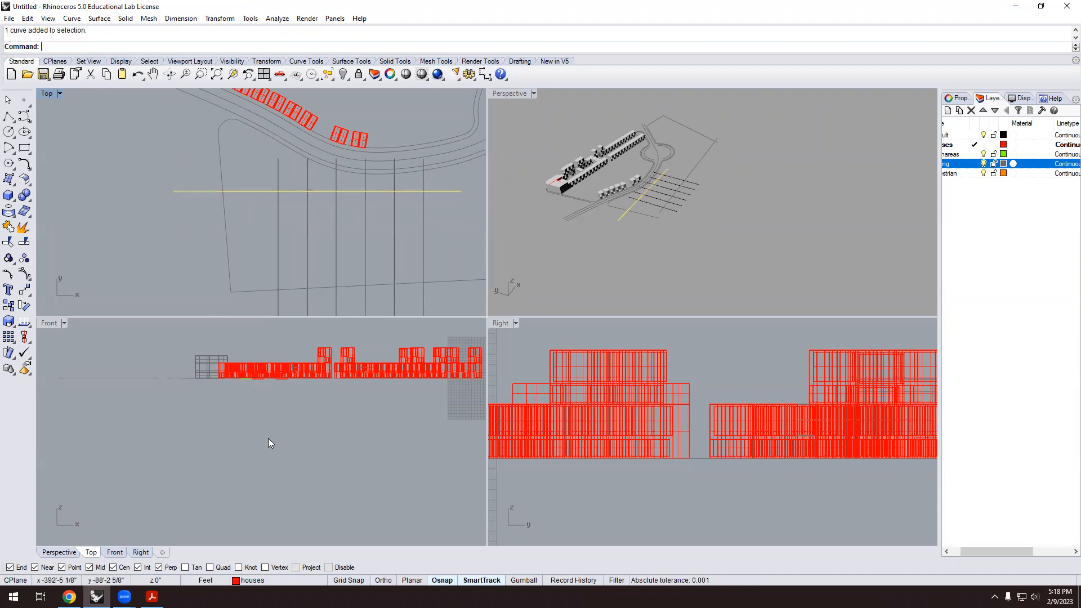
pyautogui.click(297, 582)
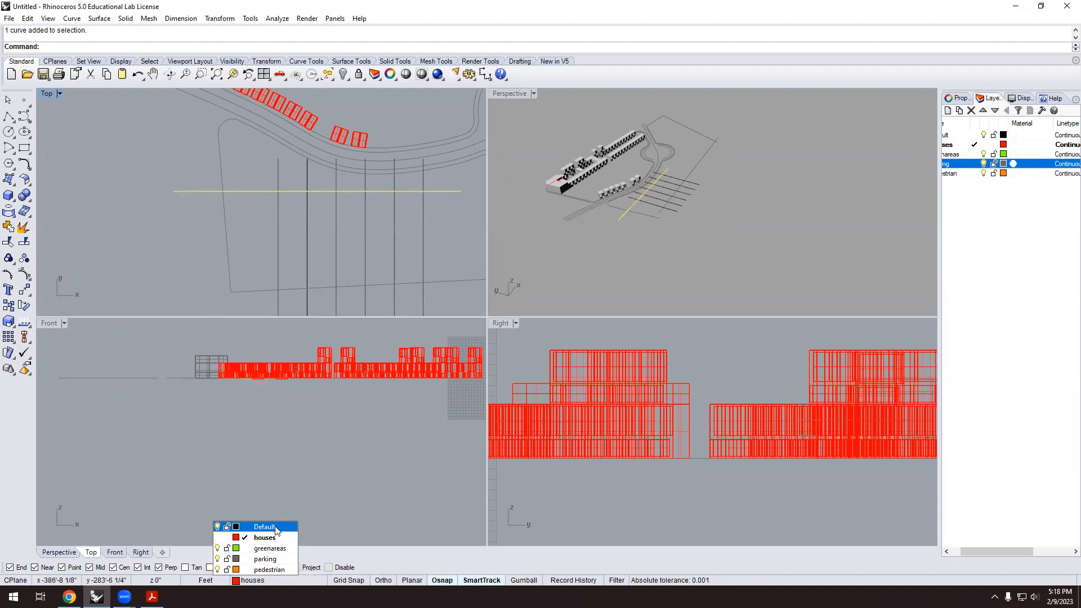
pyautogui.click(247, 524)
# Copy the horizontal line 60 and 120 feet below.
pyautogui.write('copy')
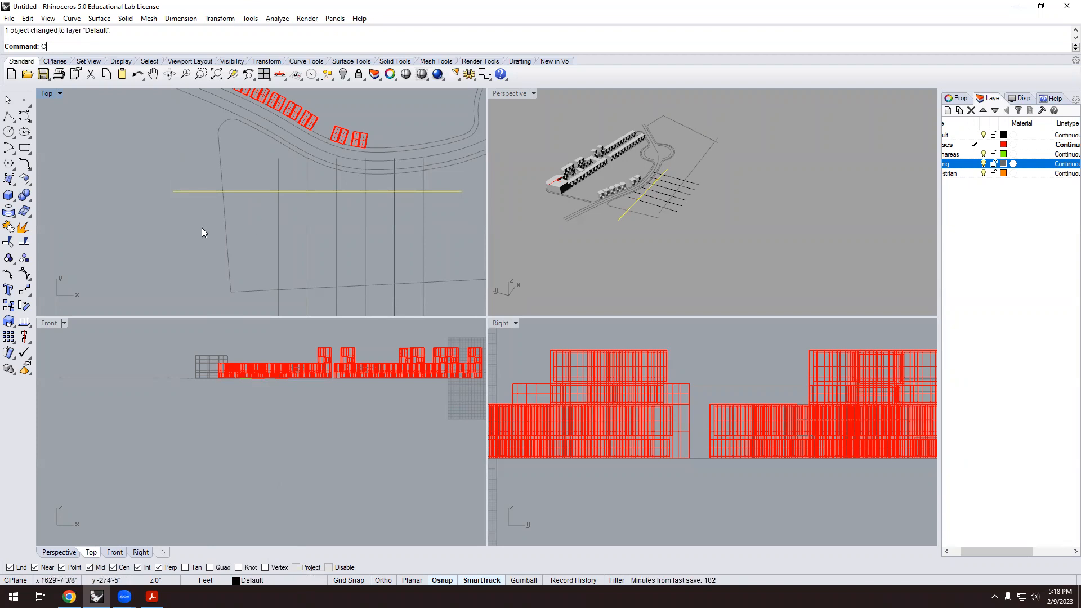
pyautogui.press('Return')
pyautogui.click(243, 191)
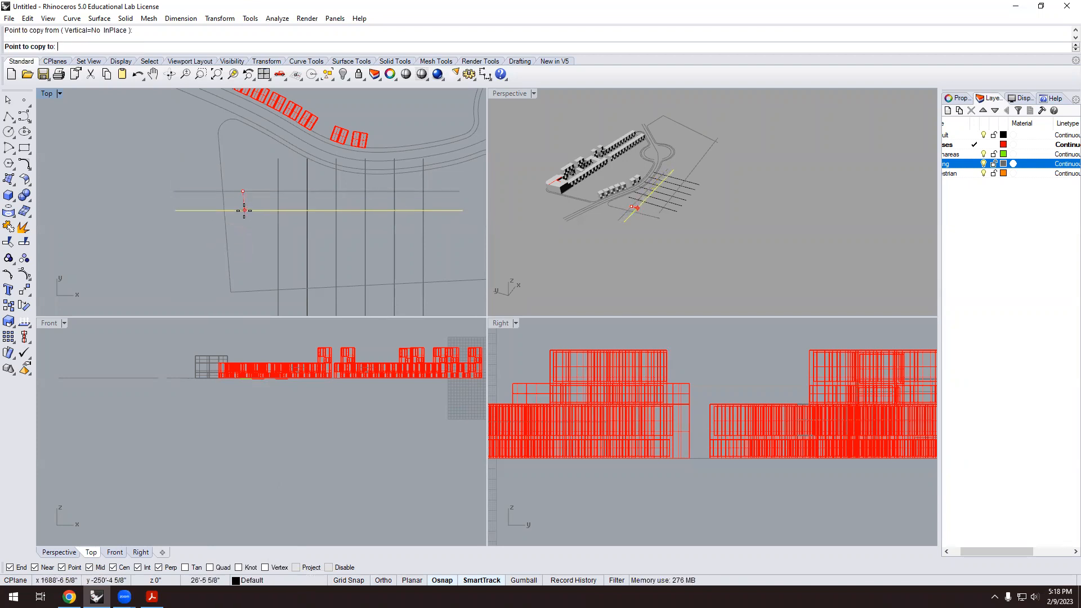
pyautogui.write('60')
pyautogui.press('Return')
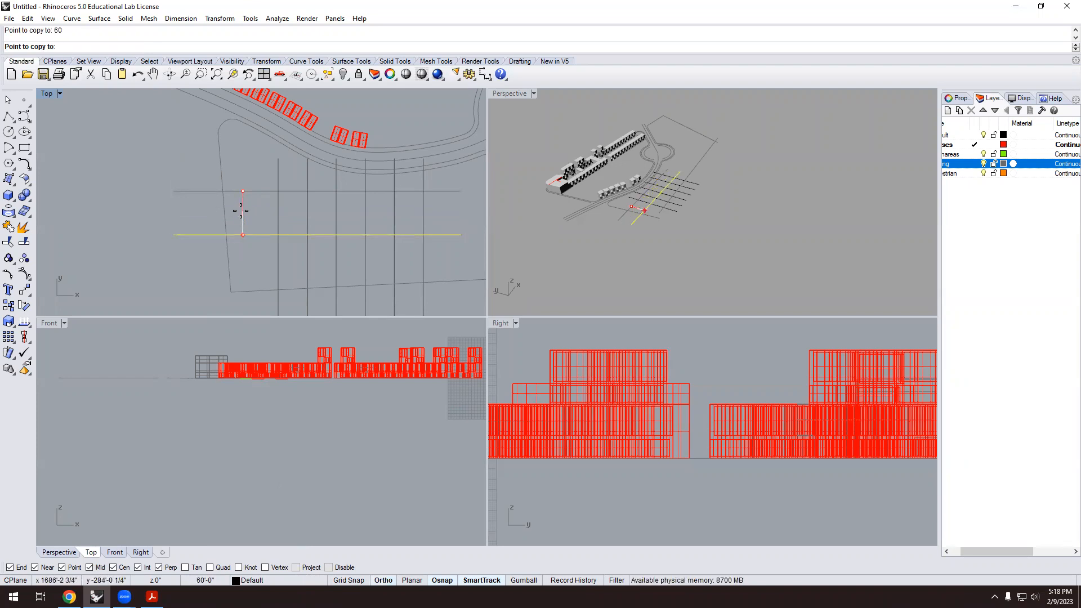
pyautogui.click(240, 228)
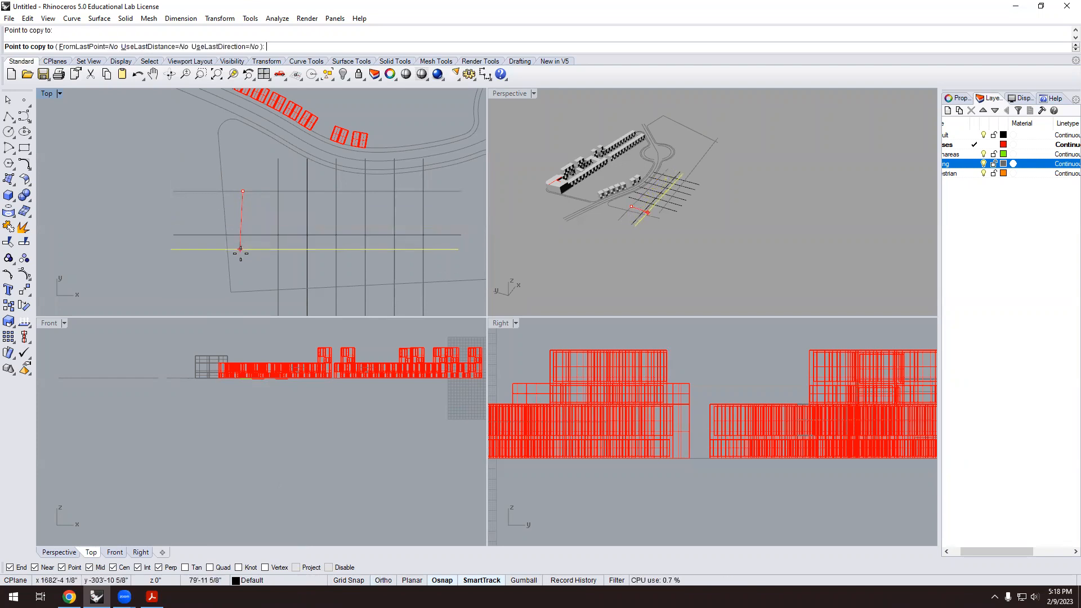
pyautogui.write('120')
pyautogui.press('Return')
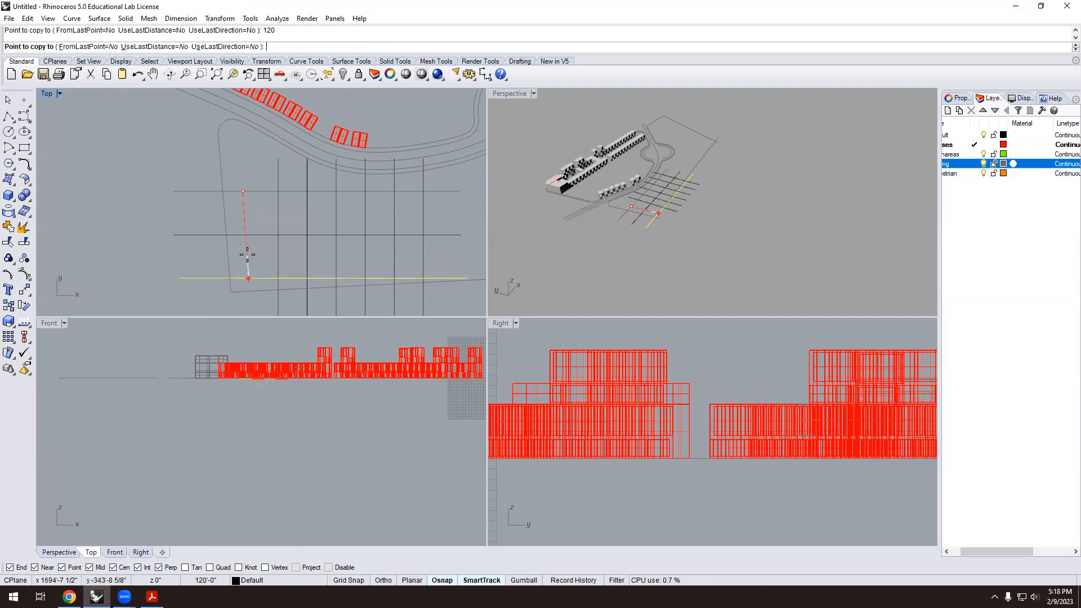
pyautogui.keyDown('shift'); pyautogui.click(248, 256); pyautogui.keyUp('shift')
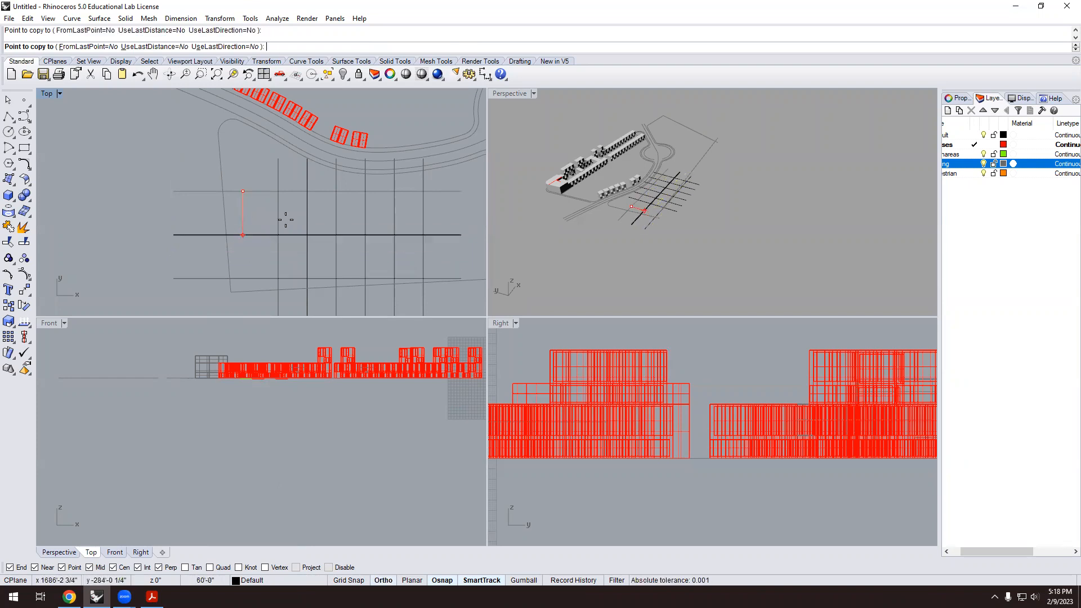
pyautogui.press('Return')
# Move two of the horizontal lines up together into their new position.
pyautogui.scroll(2, 296, 276)
pyautogui.scroll(-2, 267, 228)
pyautogui.moveTo(253, 271); pyautogui.dragTo(236, 171)
pyautogui.press('Escape')
pyautogui.hotkey('ctrl', 'z')
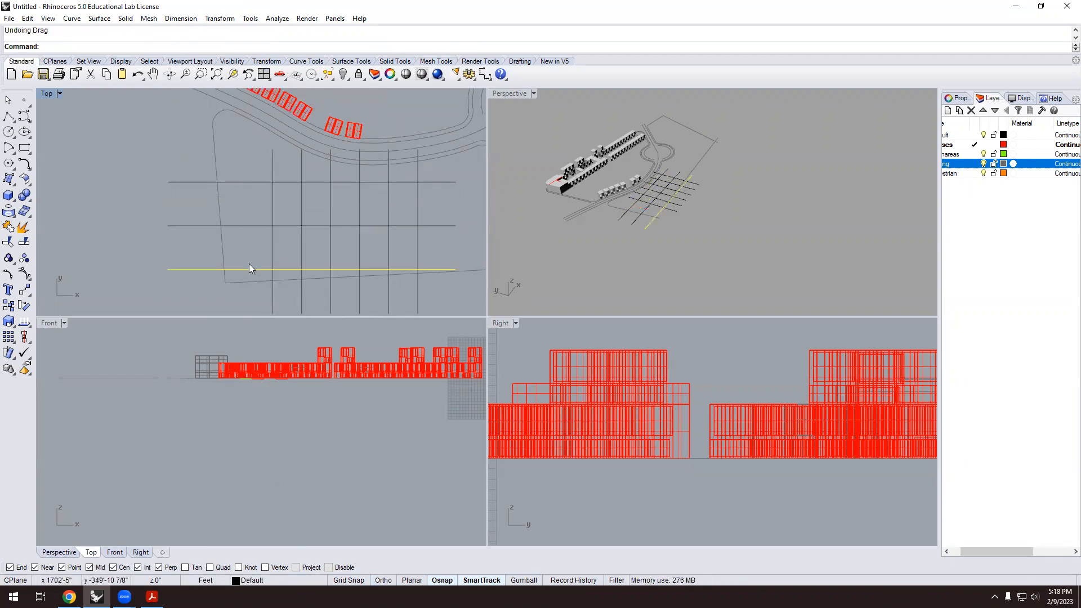
pyautogui.keyDown('shift'); pyautogui.click(253, 226); pyautogui.keyUp('shift')
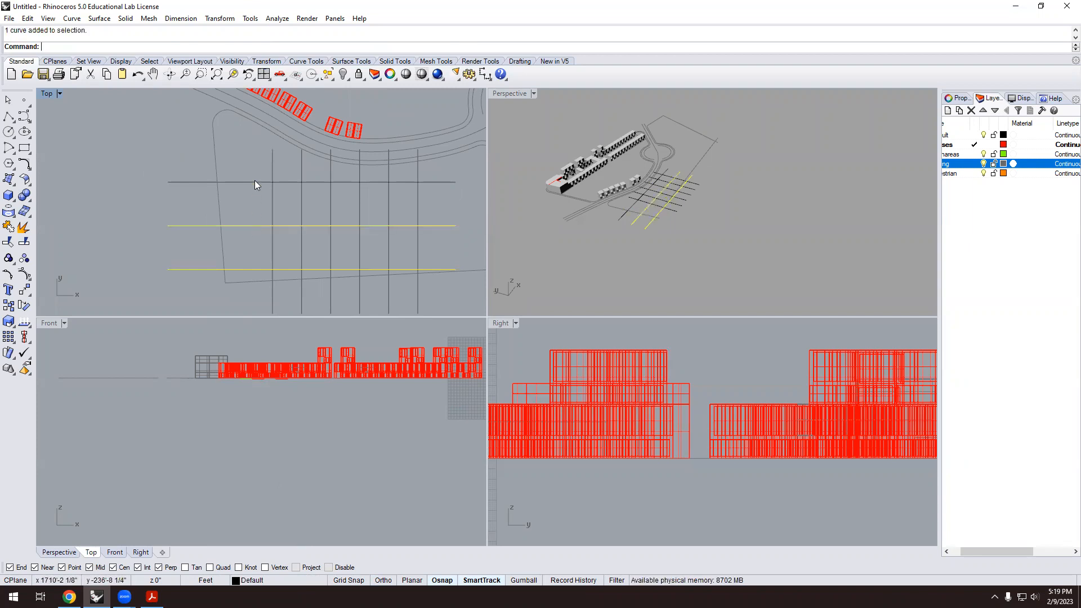
pyautogui.keyDown('shift'); pyautogui.click(255, 181); pyautogui.keyUp('shift')
pyautogui.write('m')
pyautogui.press('Return')
pyautogui.click(460, 180)
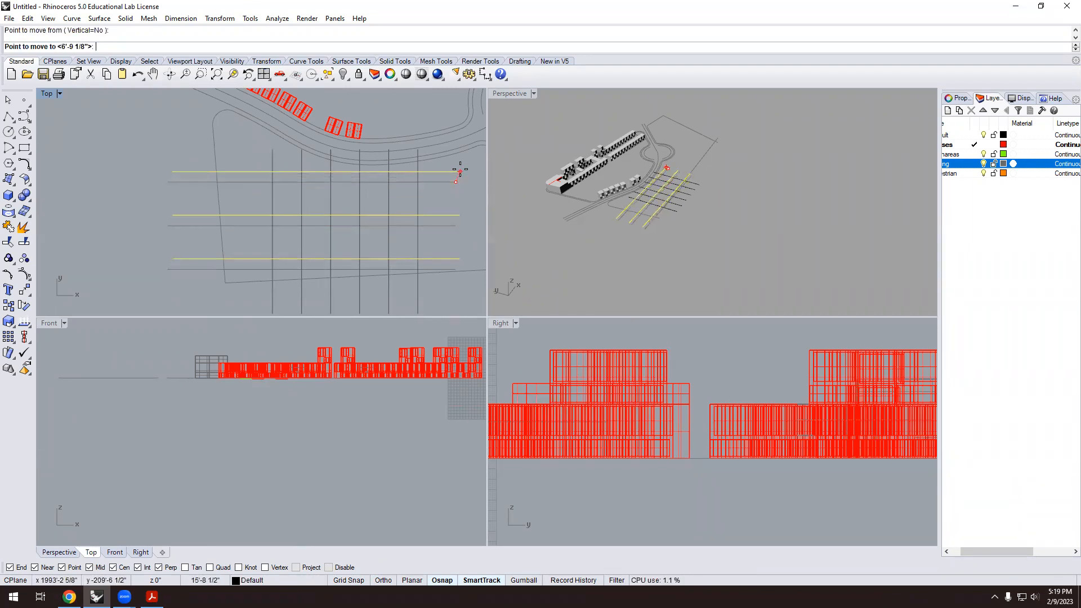
pyautogui.click(461, 169)
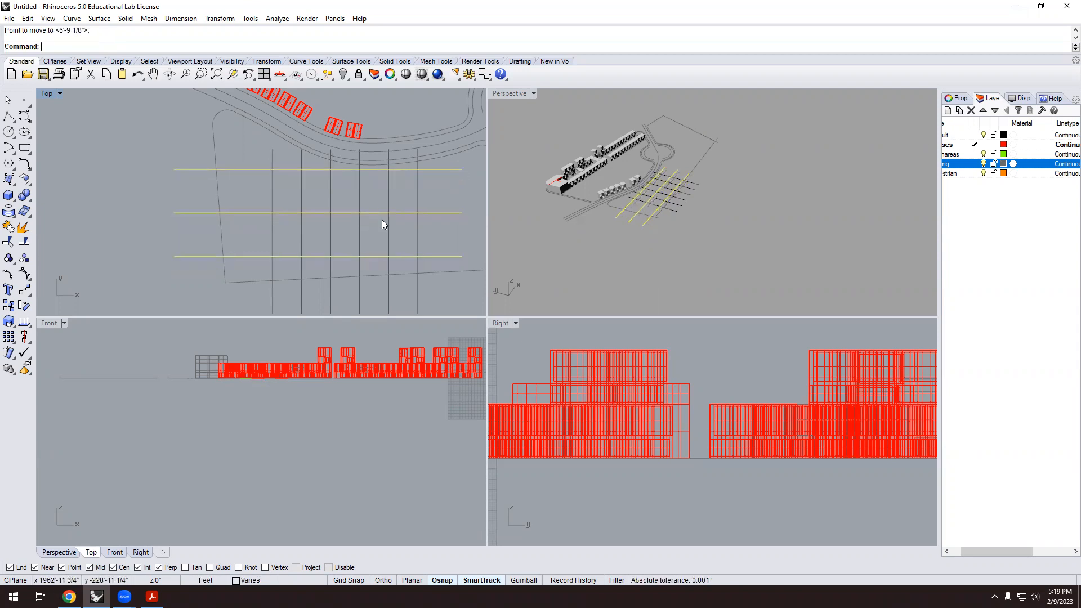
pyautogui.scroll(-1, 221, 259)
pyautogui.scroll(-3, 220, 330)
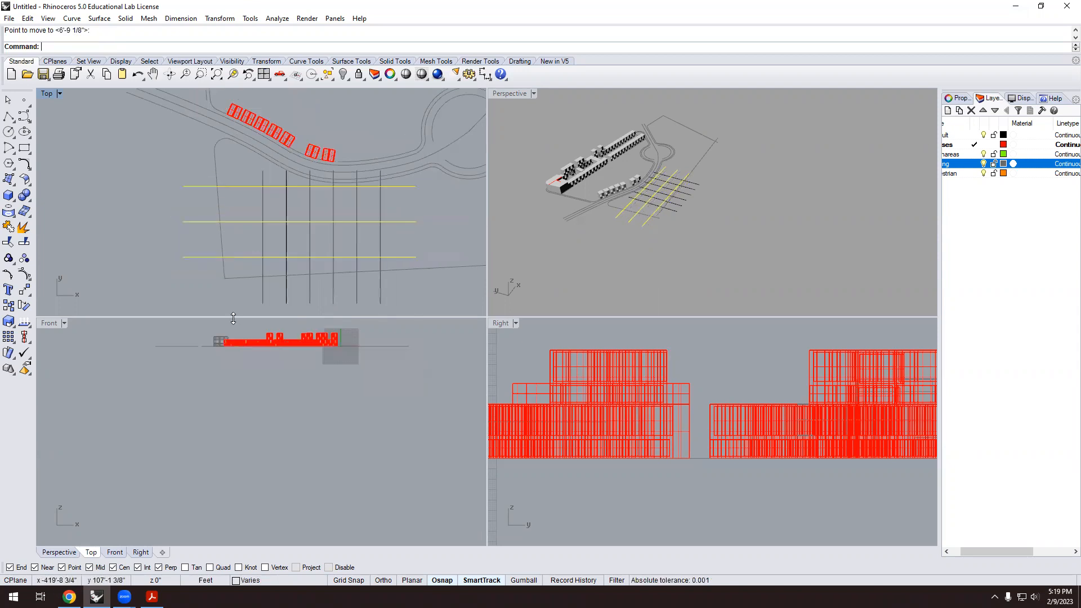
pyautogui.scroll(-2, 270, 118)
pyautogui.scroll(-1, 292, 163)
pyautogui.scroll(5, 292, 163)
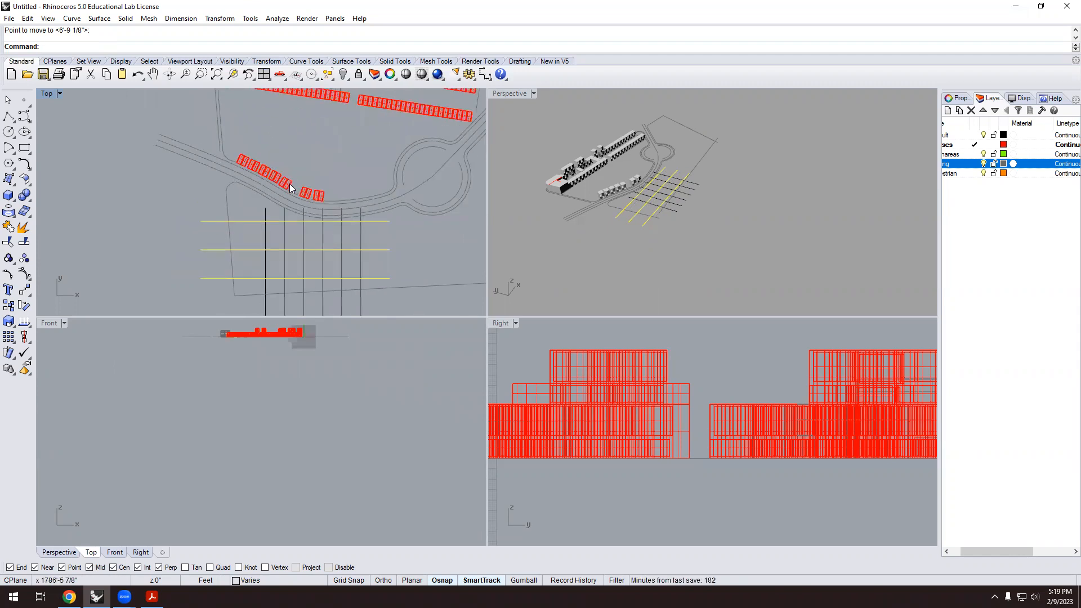
# Copy a roadside house onto an intersection of the street grid.
pyautogui.click(330, 166)
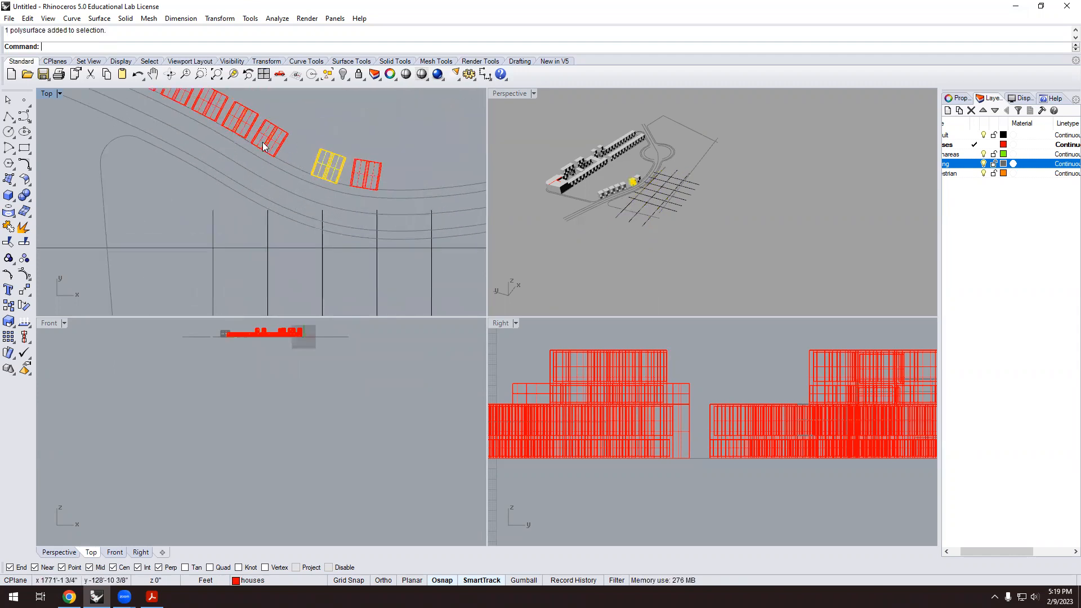
pyautogui.write('copy')
pyautogui.press('Return')
pyautogui.scroll(2, 332, 143)
pyautogui.click(358, 188)
pyautogui.scroll(-2, 390, 160)
pyautogui.scroll(-4, 390, 159)
pyautogui.scroll(6, 326, 230)
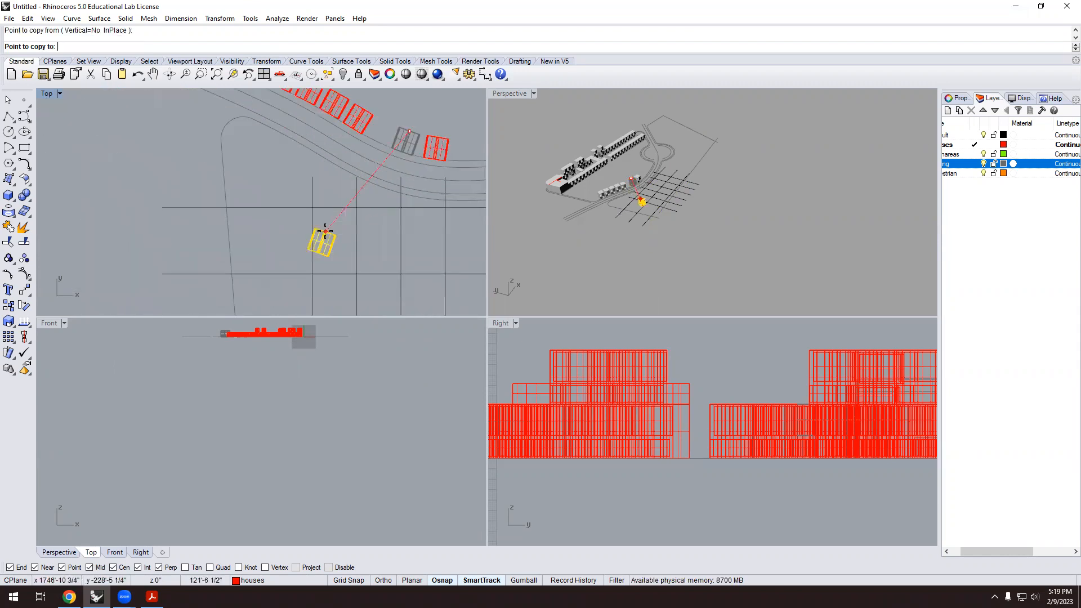
pyautogui.click(312, 203)
pyautogui.press('Return')
# Rotate the copied house so it is square with the grid.
pyautogui.click(314, 219)
pyautogui.write('Rotate')
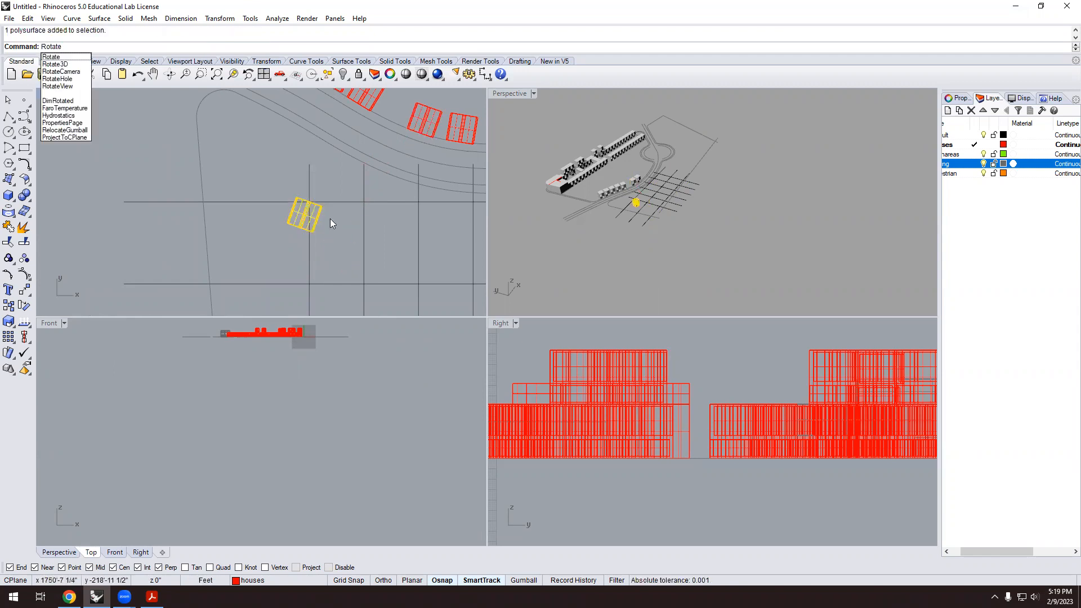
pyautogui.press('Return')
pyautogui.click(300, 229)
pyautogui.click(346, 243)
pyautogui.click(360, 229)
pyautogui.scroll(6, 675, 201)
pyautogui.scroll(-3, 621, 204)
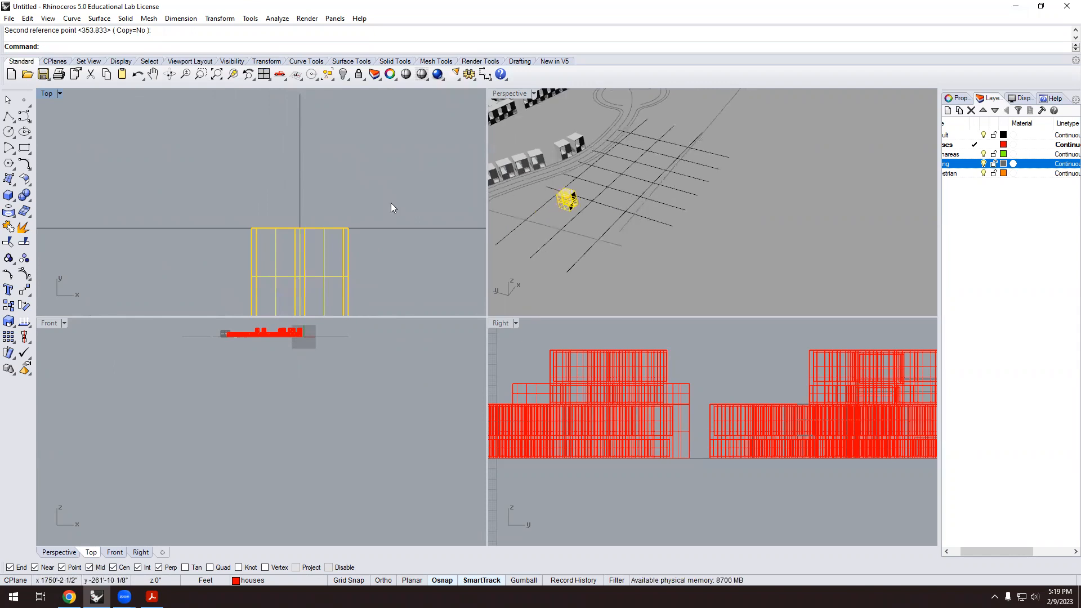
# Move the house down to ground level from its corner in the perspective view.
pyautogui.moveTo(602, 206); pyautogui.dragTo(586, 228, button='right')
pyautogui.scroll(8, 586, 224)
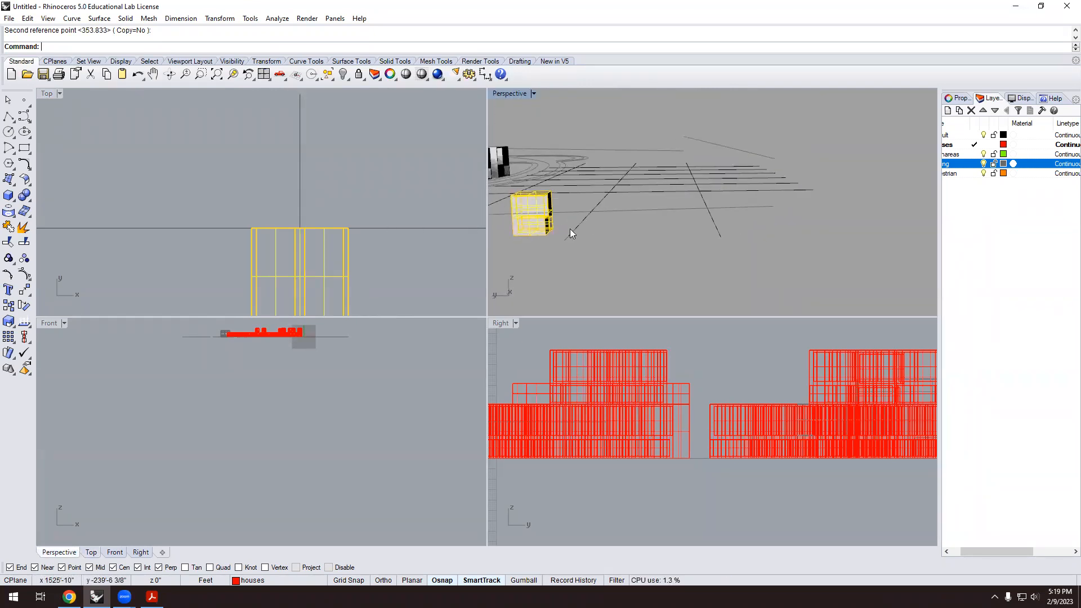
pyautogui.scroll(-2, 636, 250)
pyautogui.write('m')
pyautogui.press('Return')
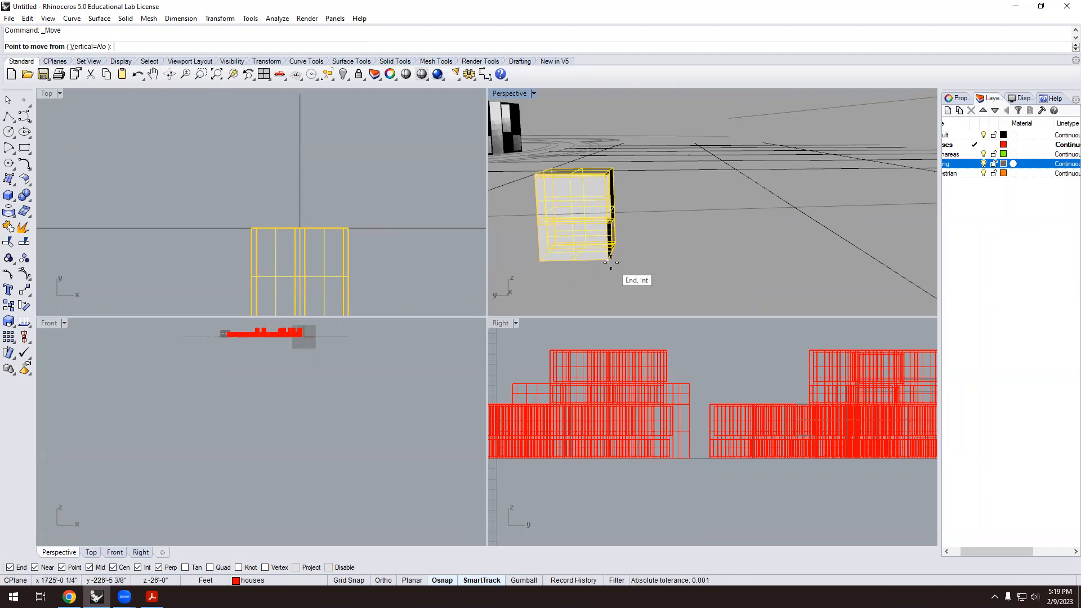
pyautogui.click(615, 243)
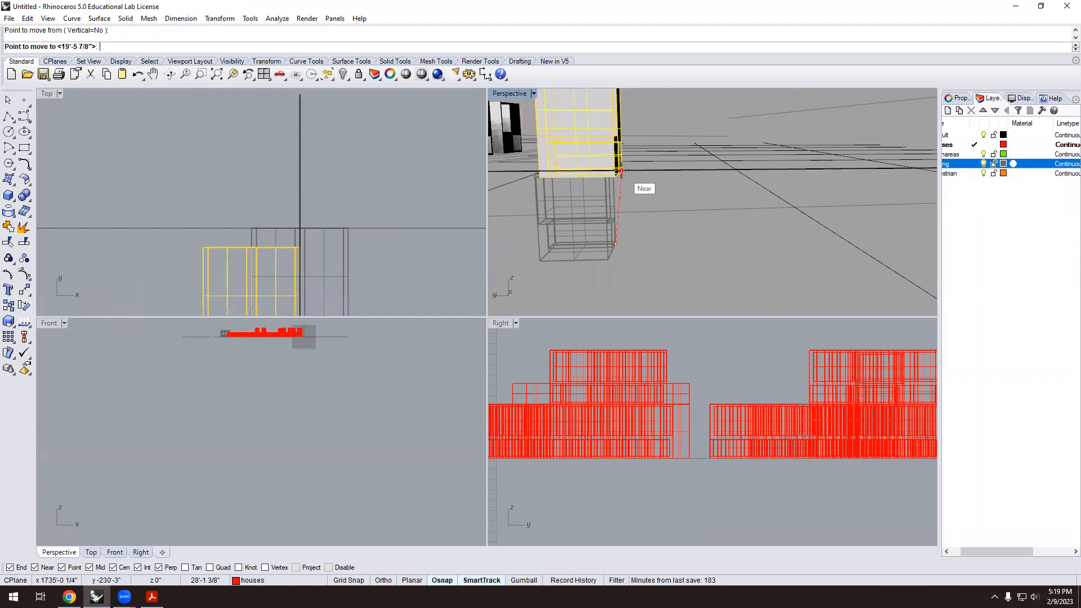
pyautogui.scroll(3, 619, 170)
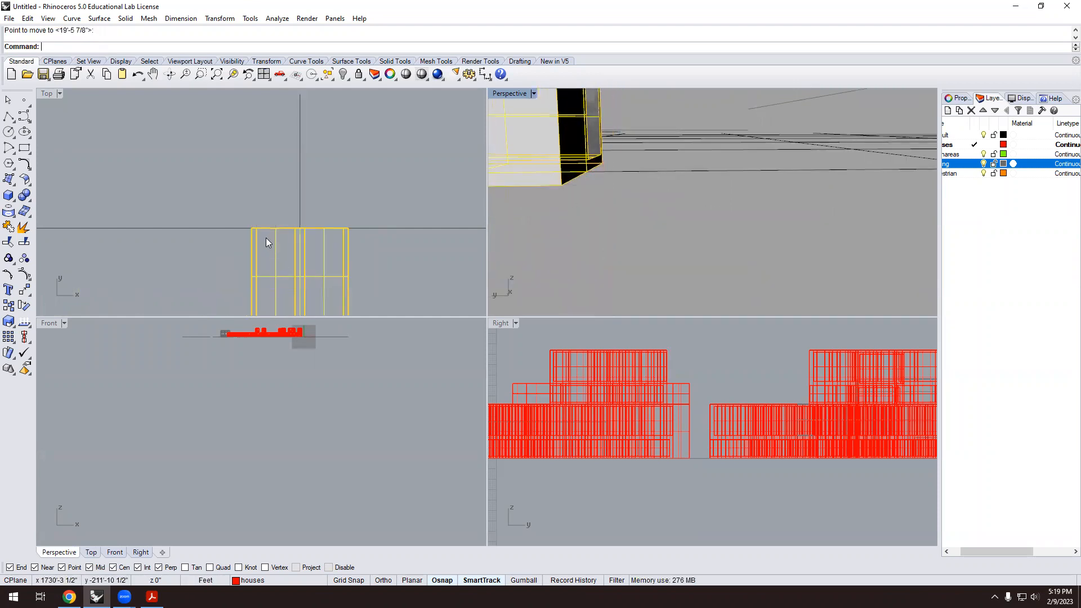
pyautogui.scroll(-5, 266, 242)
pyautogui.scroll(-6, 574, 206)
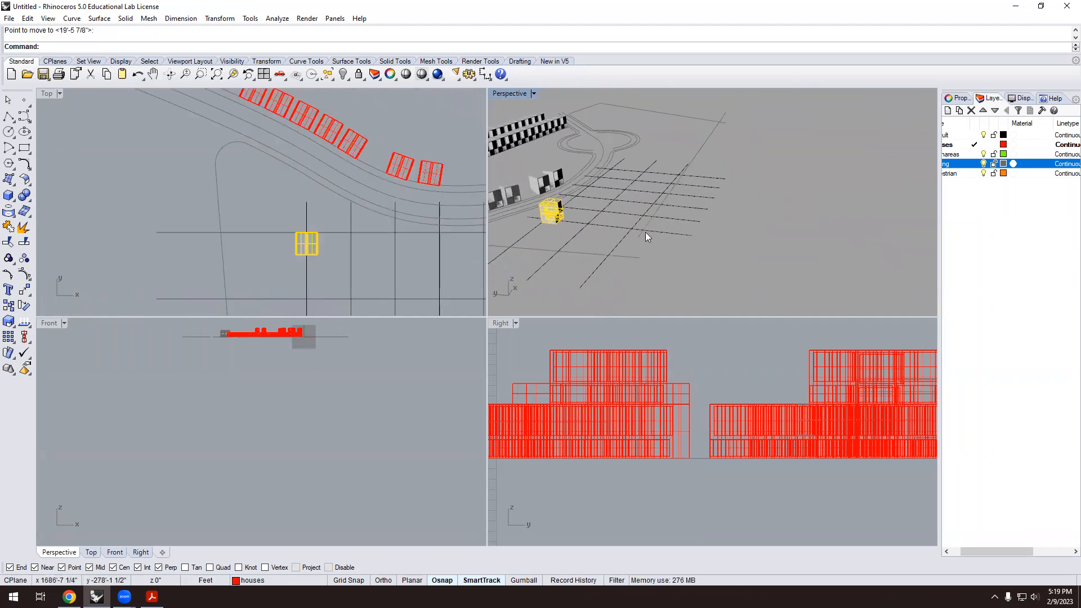
pyautogui.scroll(-4, 646, 232)
pyautogui.scroll(4, 330, 247)
pyautogui.scroll(-4, 231, 216)
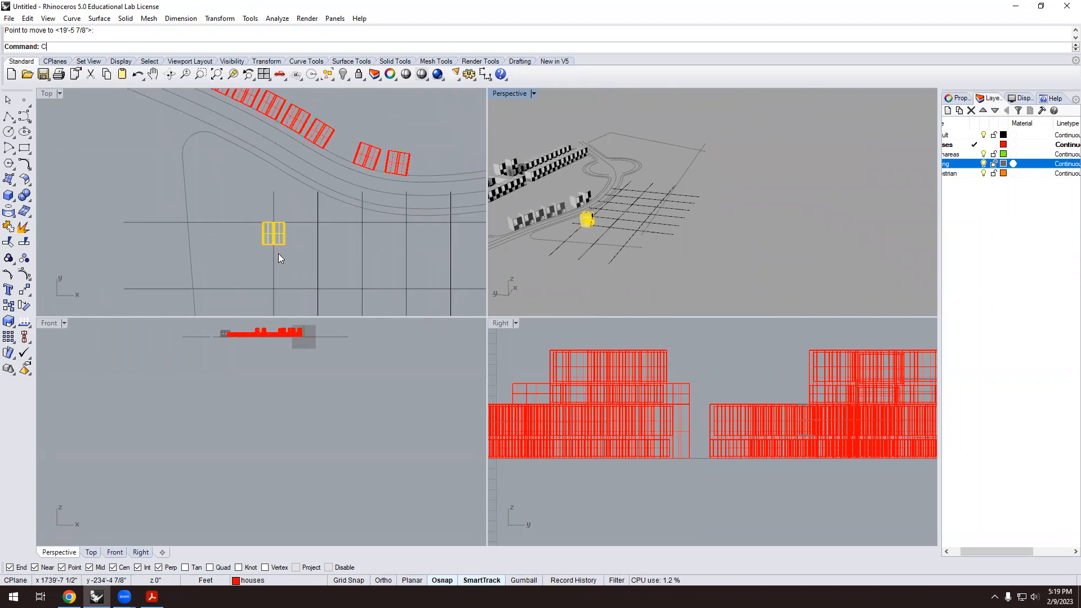
# Begin copying the house from its top midpoint, then cancel the copy.
pyautogui.write('opy')
pyautogui.press('Return')
pyautogui.scroll(3, 293, 237)
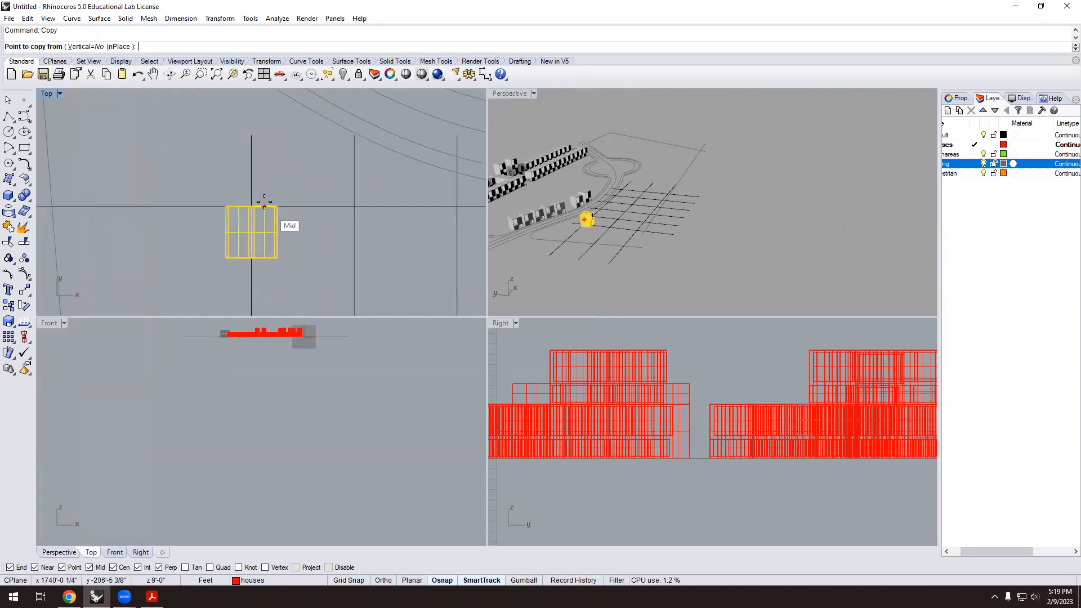
pyautogui.click(252, 207)
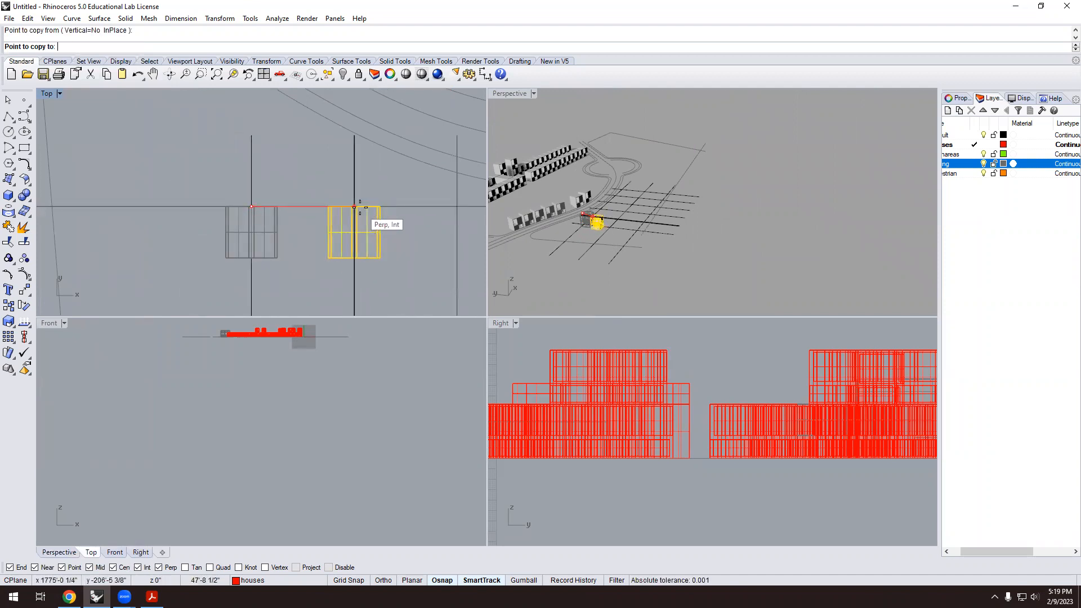
pyautogui.press('Escape')
pyautogui.press('Escape')
pyautogui.scroll(-3, 353, 237)
# Copy the squared house onto the intersections along the first row of the grid.
pyautogui.moveTo(587, 241); pyautogui.dragTo(1063, 181, button='right')
pyautogui.moveTo(761, 122); pyautogui.dragTo(591, 304, button='right')
pyautogui.scroll(5, 727, 223)
pyautogui.click(765, 178)
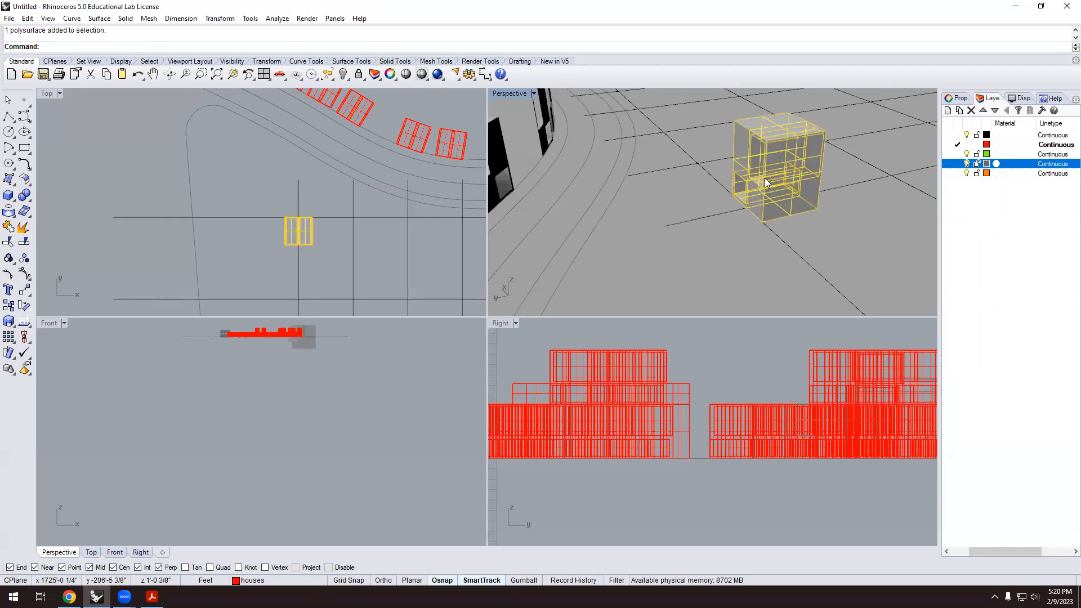
pyautogui.write('Copy')
pyautogui.press('Return')
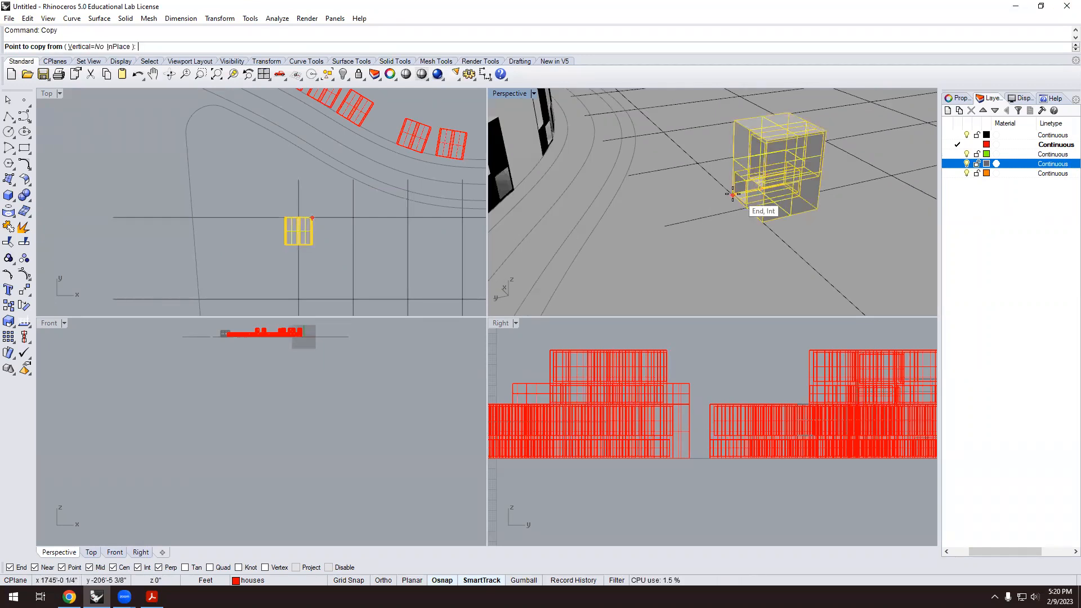
pyautogui.scroll(2, 749, 211)
pyautogui.click(752, 217)
pyautogui.click(698, 164)
pyautogui.click(637, 111)
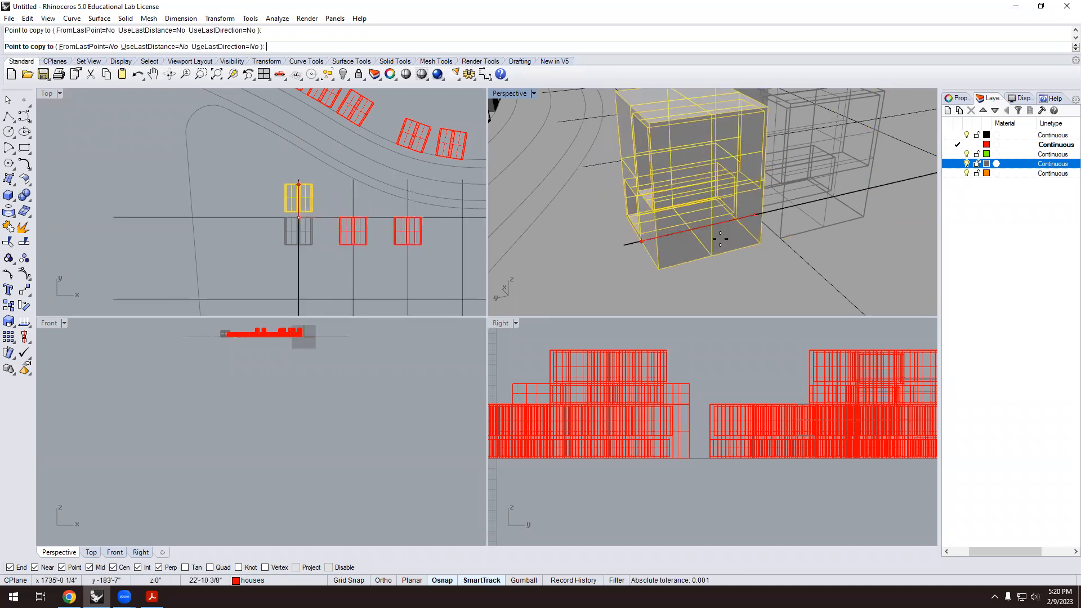
pyautogui.scroll(-3, 676, 146)
pyautogui.click(635, 137)
pyautogui.click(621, 132)
pyautogui.scroll(-5, 620, 189)
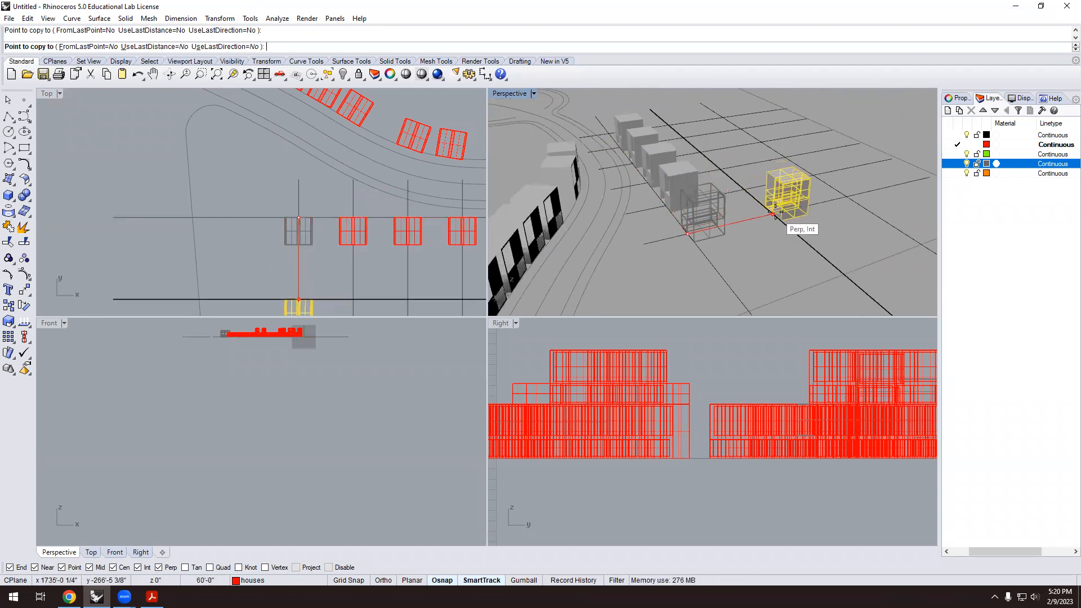
# Place further house copies along the bottom row and the next row of intersections.
pyautogui.click(772, 202)
pyautogui.click(744, 190)
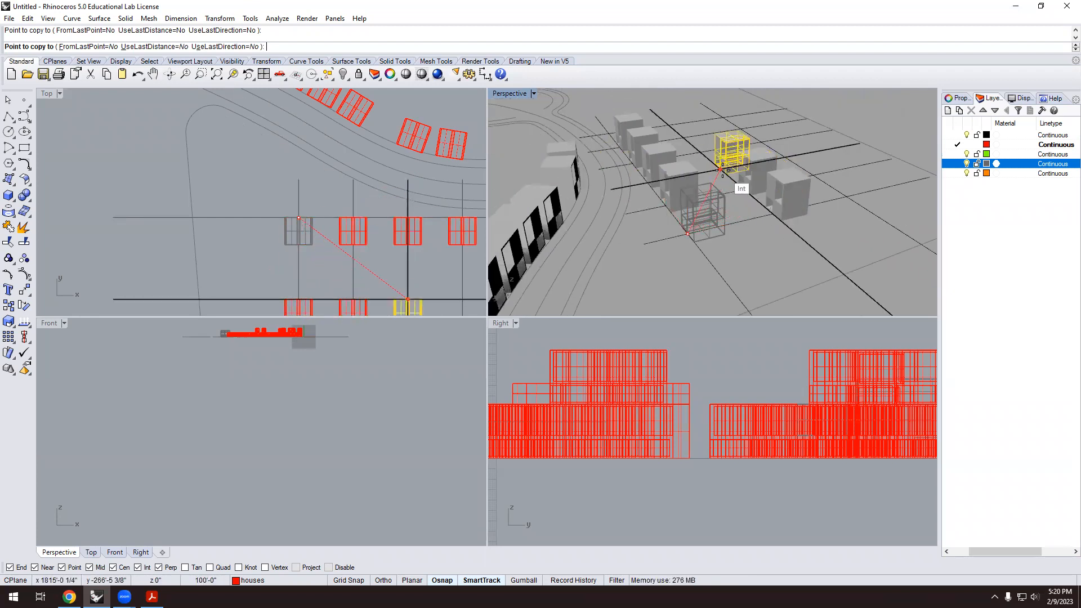
pyautogui.click(736, 180)
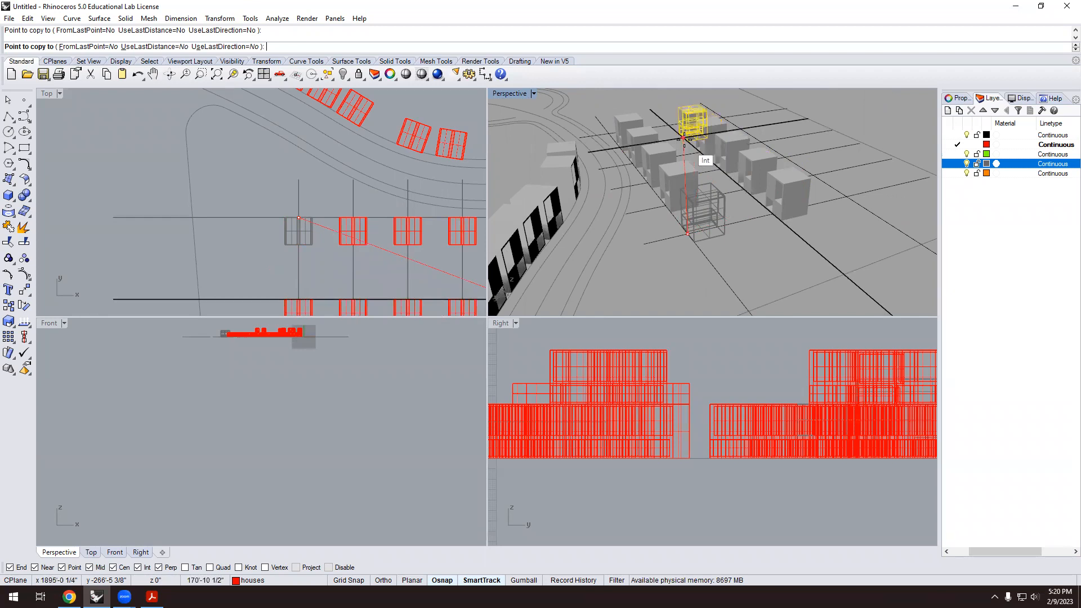
pyautogui.click(669, 124)
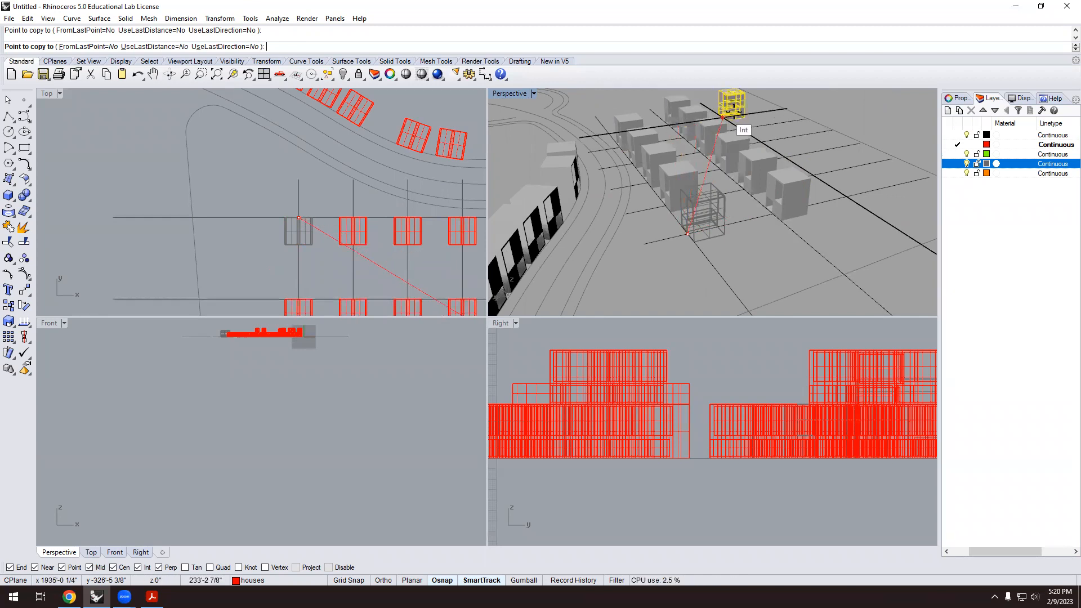
pyautogui.click(724, 118)
pyautogui.click(741, 130)
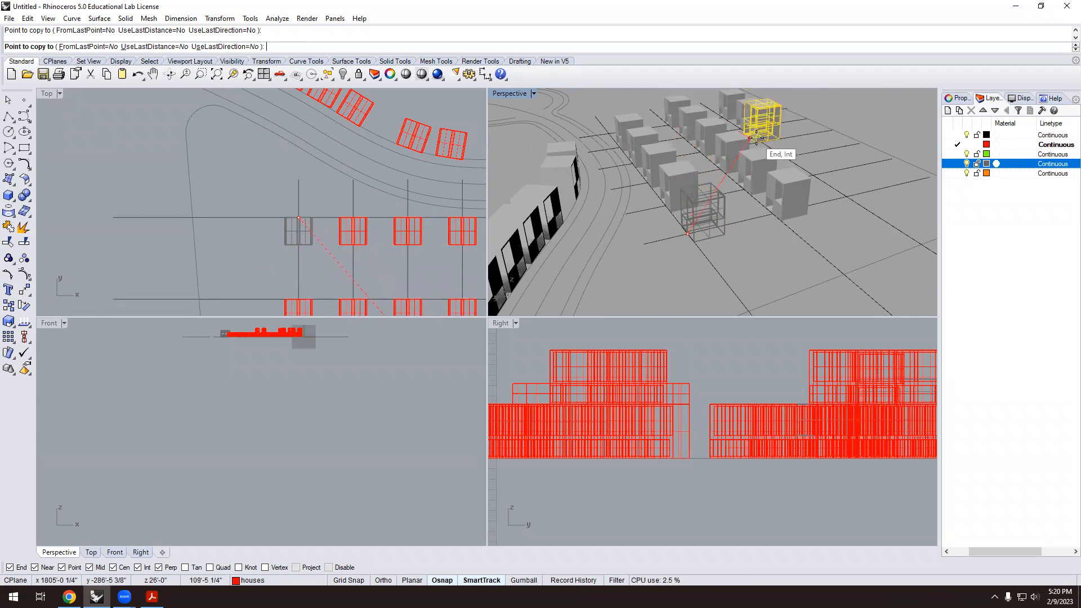
pyautogui.click(762, 143)
pyautogui.click(785, 157)
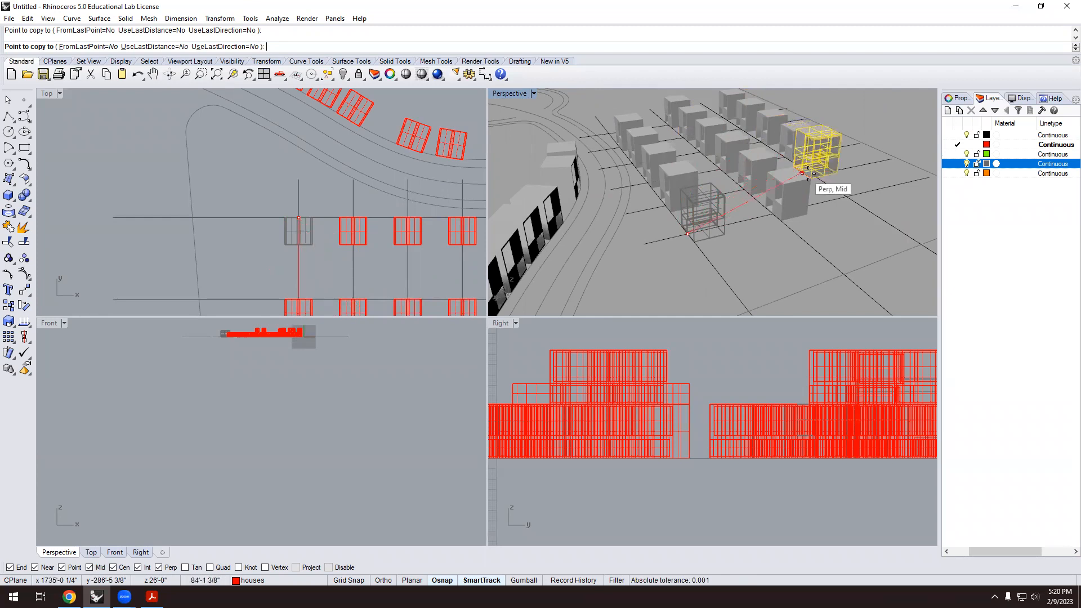
pyautogui.click(814, 175)
pyautogui.click(845, 197)
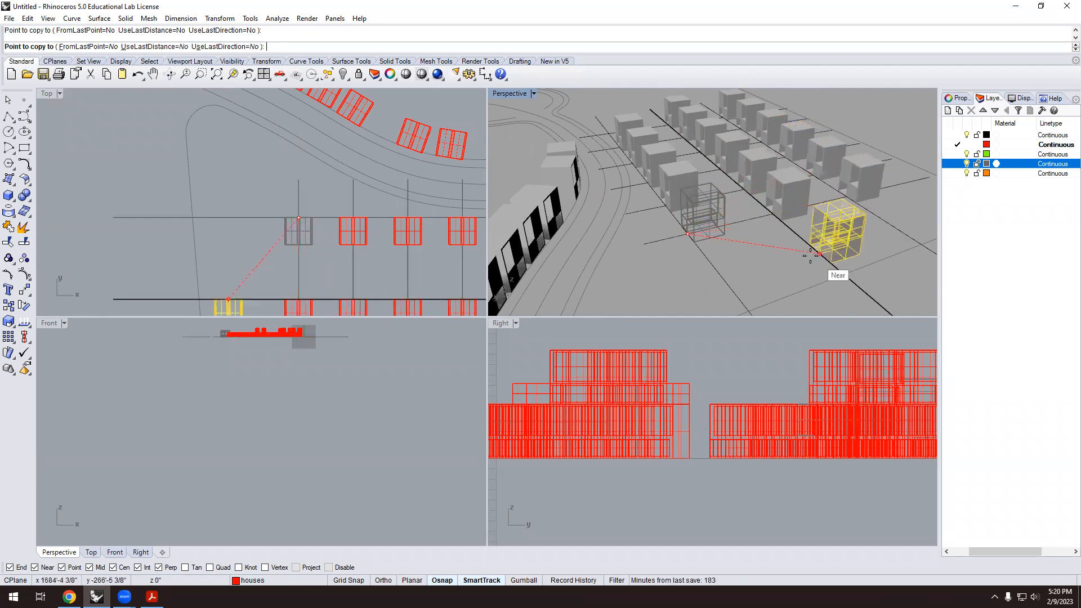
# Finish the house copies and orbit the Perspective view around the house grid.
pyautogui.press('Return')
pyautogui.scroll(-5, 390, 201)
pyautogui.scroll(-4, 390, 202)
pyautogui.scroll(10, 443, 228)
pyautogui.scroll(-4, 148, 159)
pyautogui.scroll(2, 302, 223)
pyautogui.moveTo(302, 223)
pyautogui.mouseDown(button='right')
pyautogui.moveTo(310, 215)
pyautogui.moveTo(305, 224)
pyautogui.mouseUp(button='right')
pyautogui.scroll(-8, 756, 218)
pyautogui.moveTo(756, 219); pyautogui.dragTo(721, 213, button='right')
pyautogui.scroll(-4, 373, 214)
pyautogui.scroll(10, 714, 208)
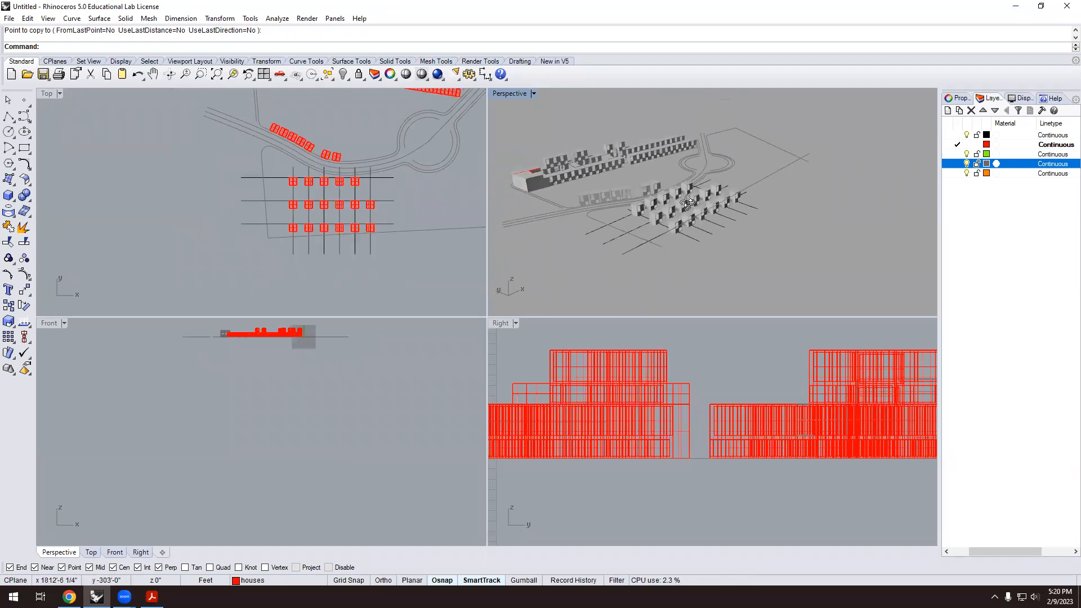
pyautogui.moveTo(658, 223); pyautogui.dragTo(359, 194, button='right')
pyautogui.scroll(5, 326, 222)
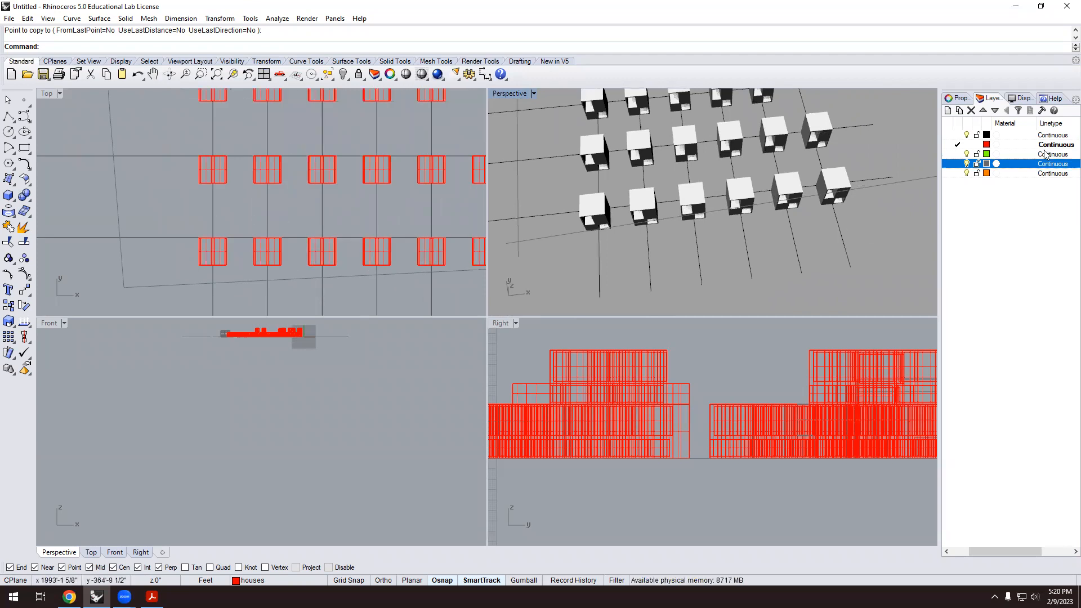
# Make greenareas the current layer, leaving its material settings unchanged.
pyautogui.click(999, 154)
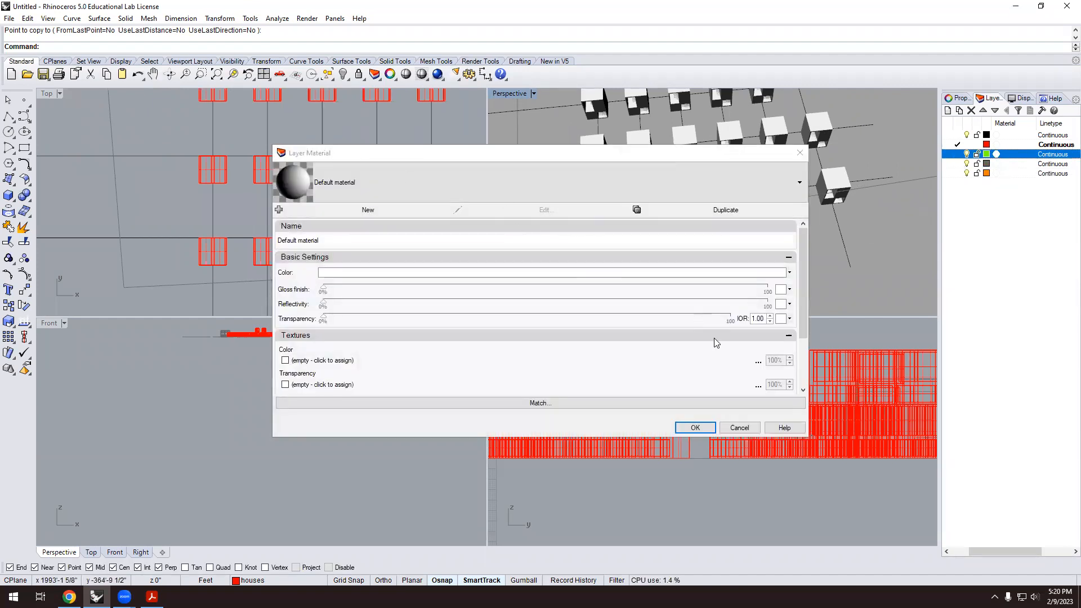
pyautogui.click(753, 432)
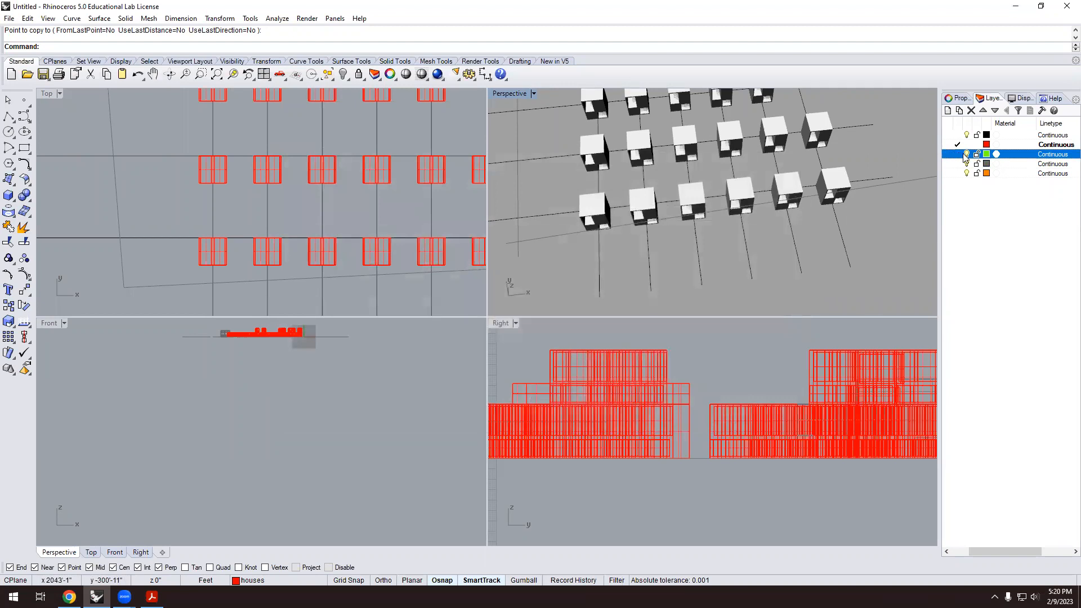
pyautogui.click(958, 154)
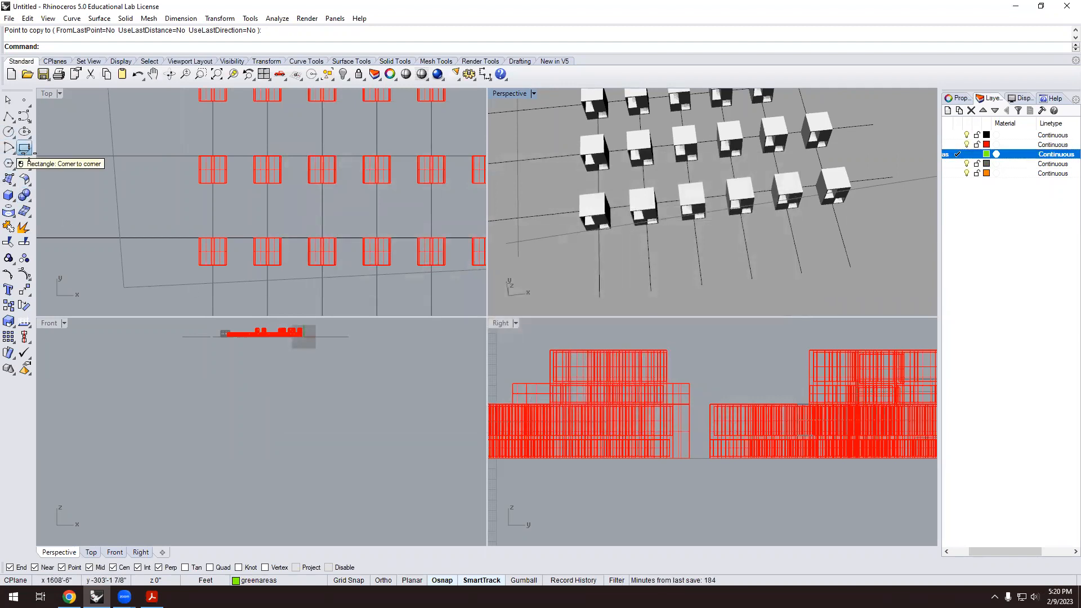
# Draw a corner-to-corner rectangle snapped between two neighbouring building corners.
pyautogui.click(24, 149)
pyautogui.scroll(4, 222, 238)
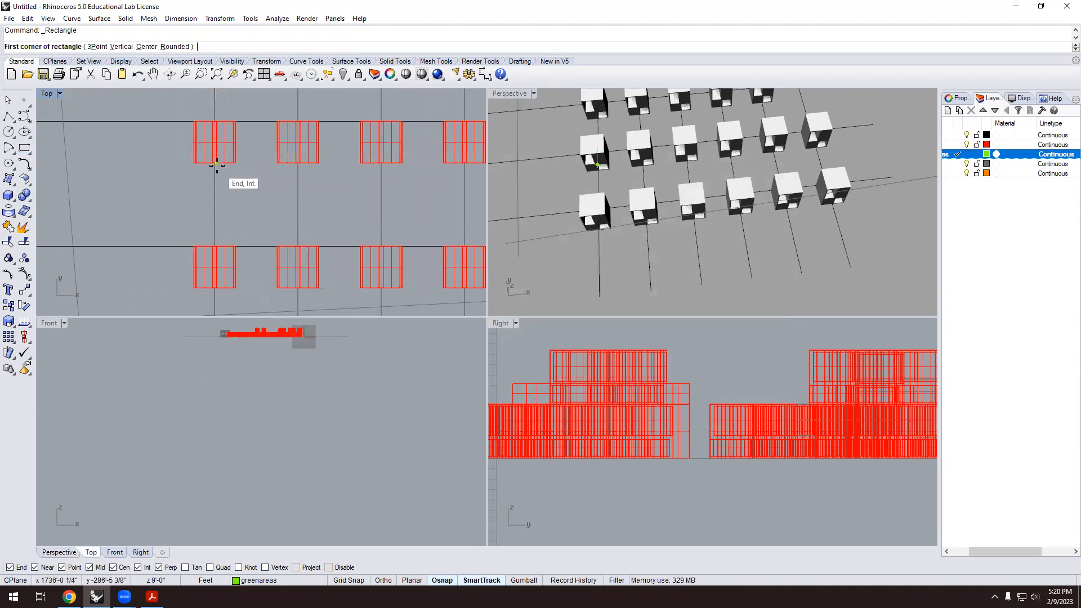
pyautogui.scroll(5, 218, 164)
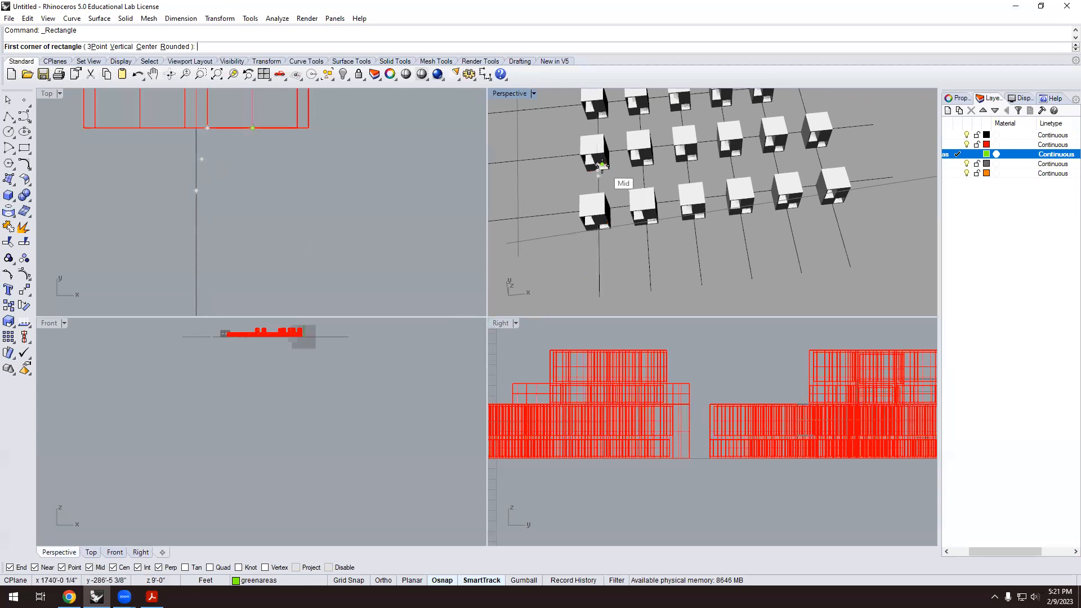
pyautogui.scroll(3, 596, 191)
pyautogui.scroll(2, 596, 190)
pyautogui.click(591, 164)
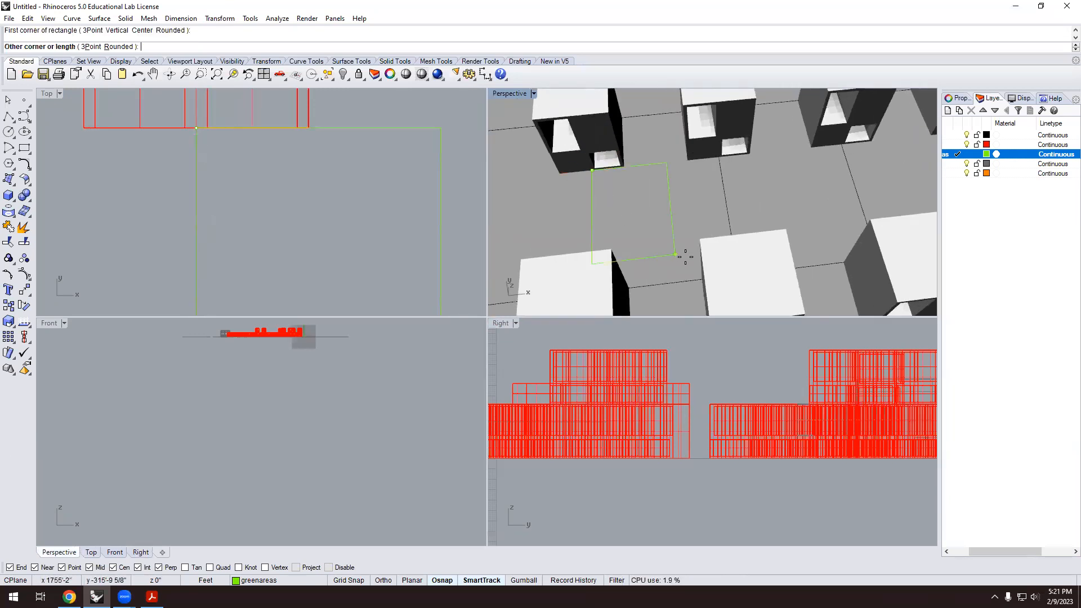
pyautogui.scroll(-2, 738, 232)
pyautogui.scroll(-4, 755, 232)
pyautogui.moveTo(765, 232); pyautogui.dragTo(572, 222, button='right')
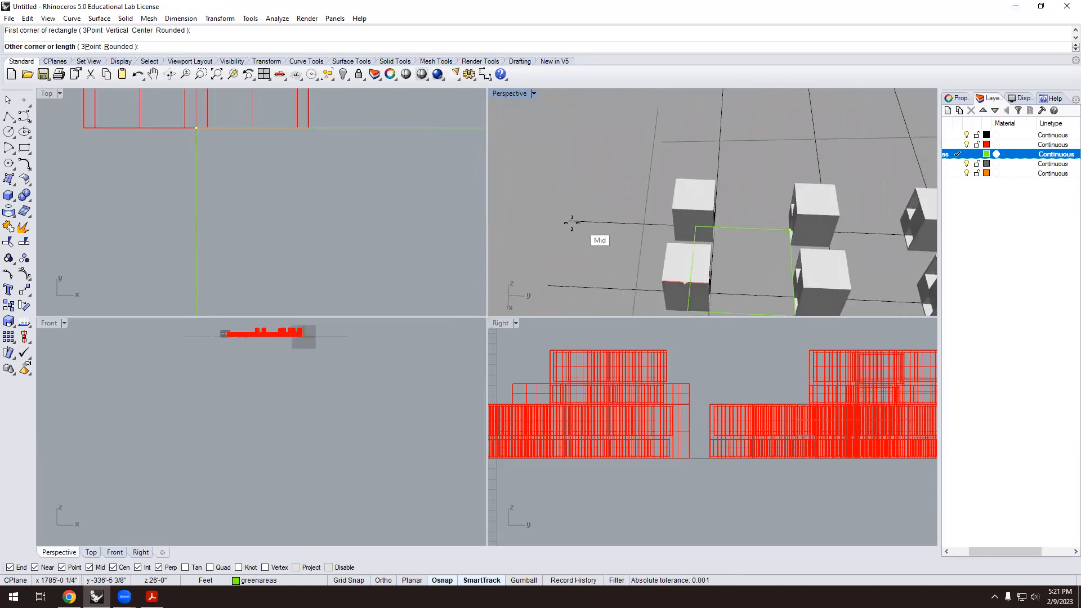
pyautogui.scroll(3, 726, 290)
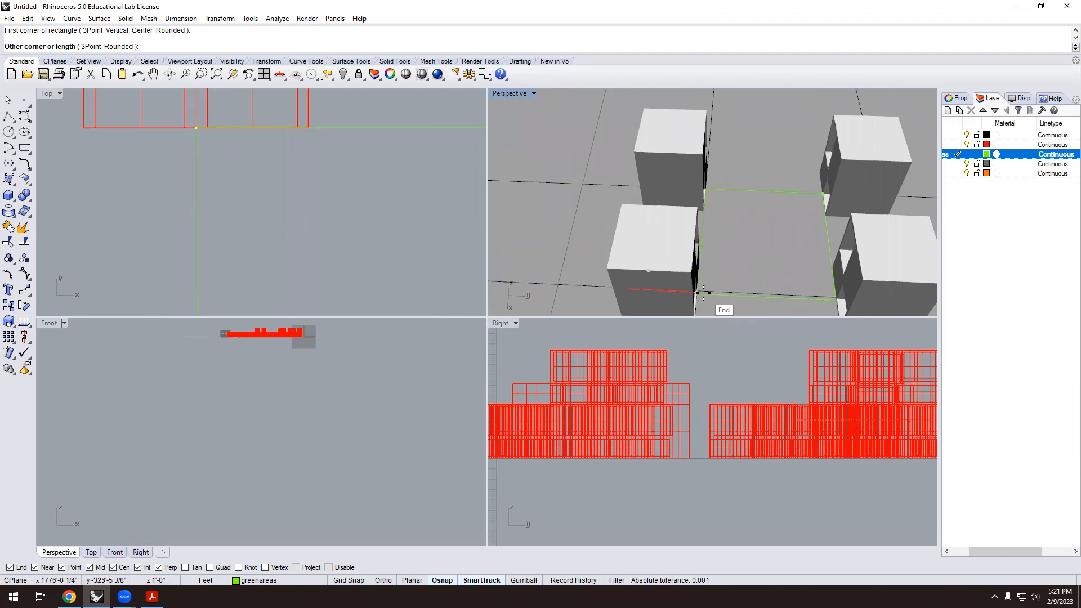
pyautogui.scroll(3, 704, 293)
pyautogui.click(704, 297)
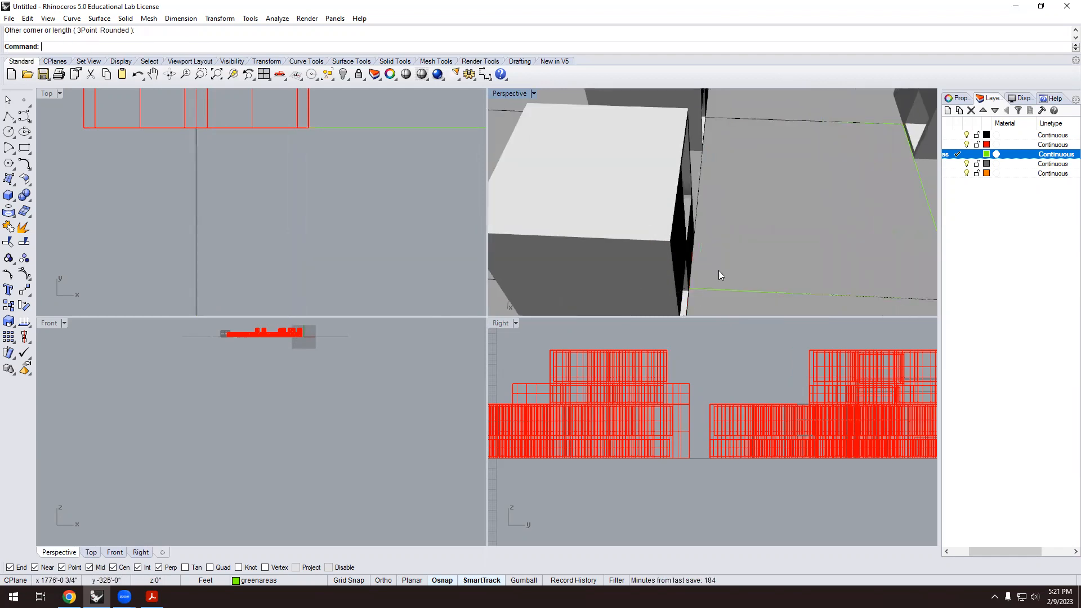
pyautogui.scroll(-6, 727, 255)
pyautogui.moveTo(728, 252); pyautogui.dragTo(932, 247, button='right')
pyautogui.moveTo(694, 228); pyautogui.dragTo(495, 225, button='right')
pyautogui.scroll(-5, 254, 256)
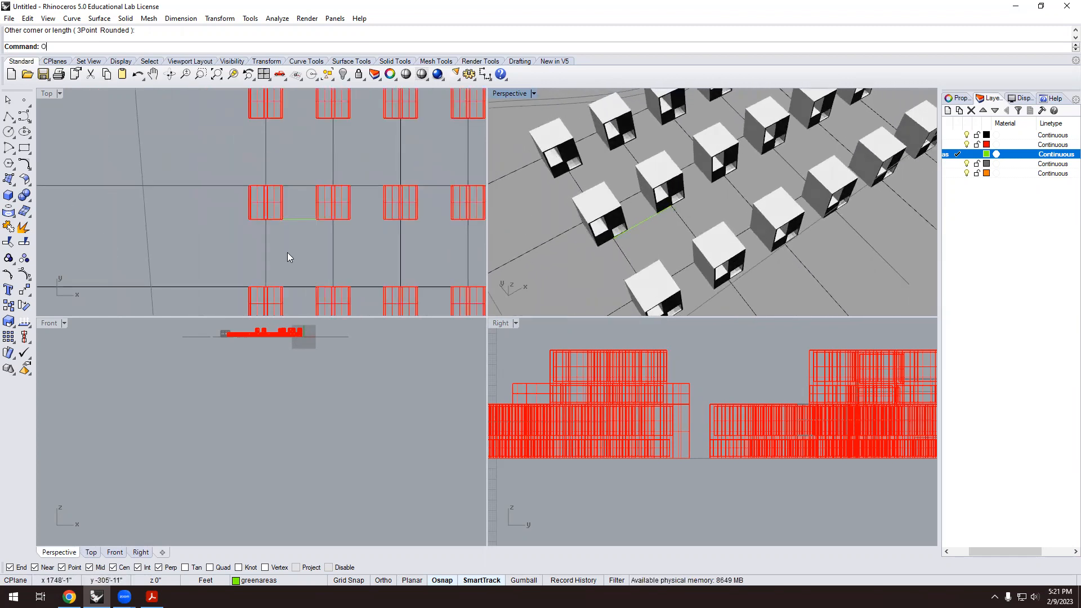
# Offset the rectangle outline by 4 feet to form the green square patch.
pyautogui.write('Offset')
pyautogui.press('Return')
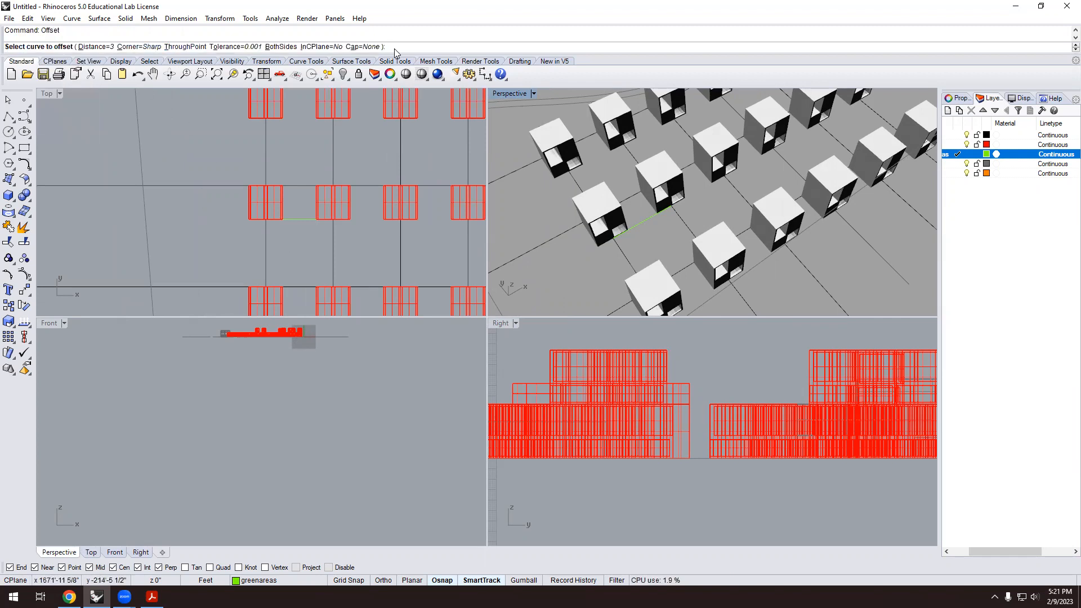
pyautogui.press('Return')
pyautogui.scroll(2, 314, 208)
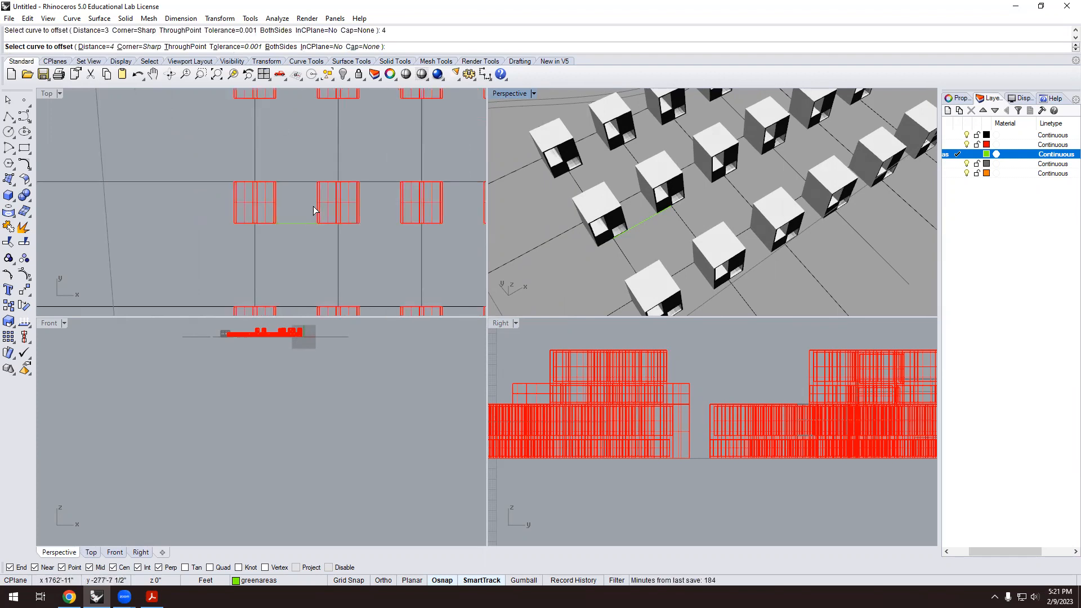
pyautogui.click(304, 225)
pyautogui.click(300, 258)
pyautogui.scroll(-3, 296, 215)
pyautogui.scroll(-2, 629, 224)
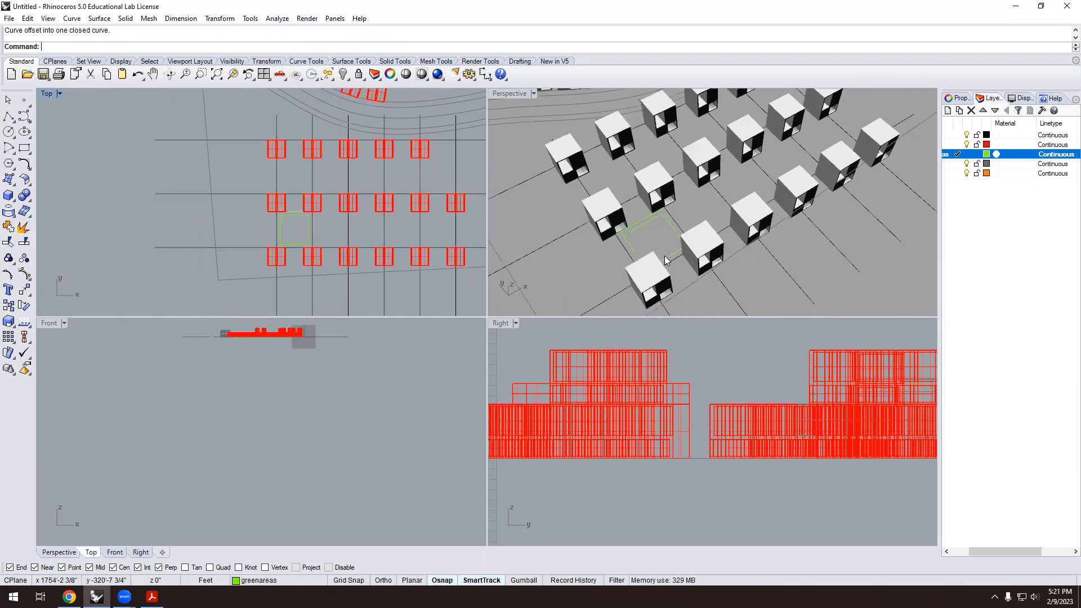
pyautogui.moveTo(667, 261); pyautogui.dragTo(643, 220, button='right')
pyautogui.scroll(2, 637, 226)
pyautogui.scroll(3, 304, 228)
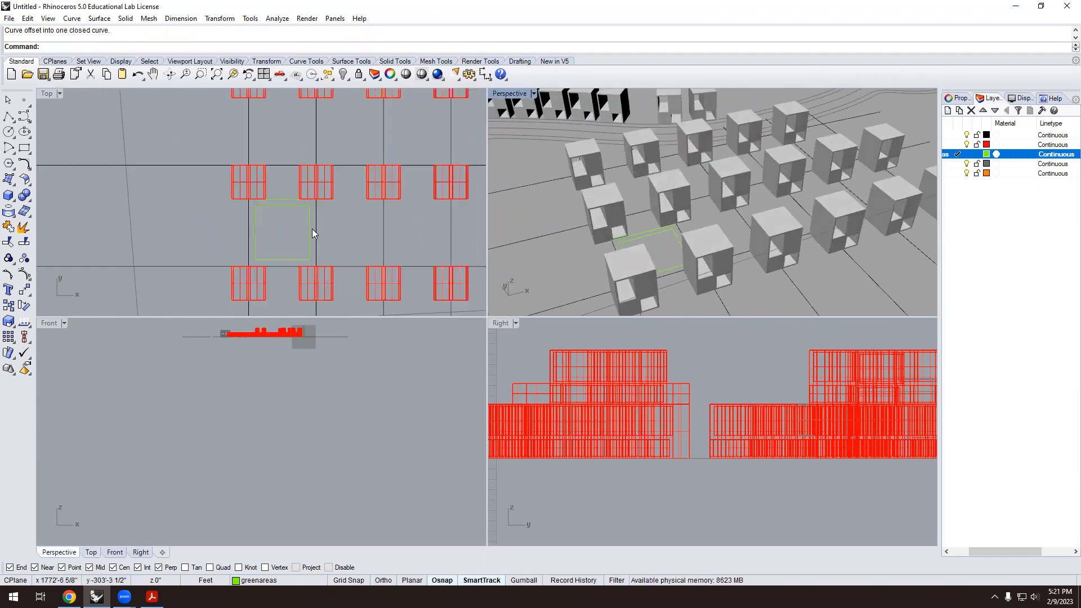
pyautogui.click(309, 242)
# Copy the green square into the four remaining gaps along its row.
pyautogui.write('Copy')
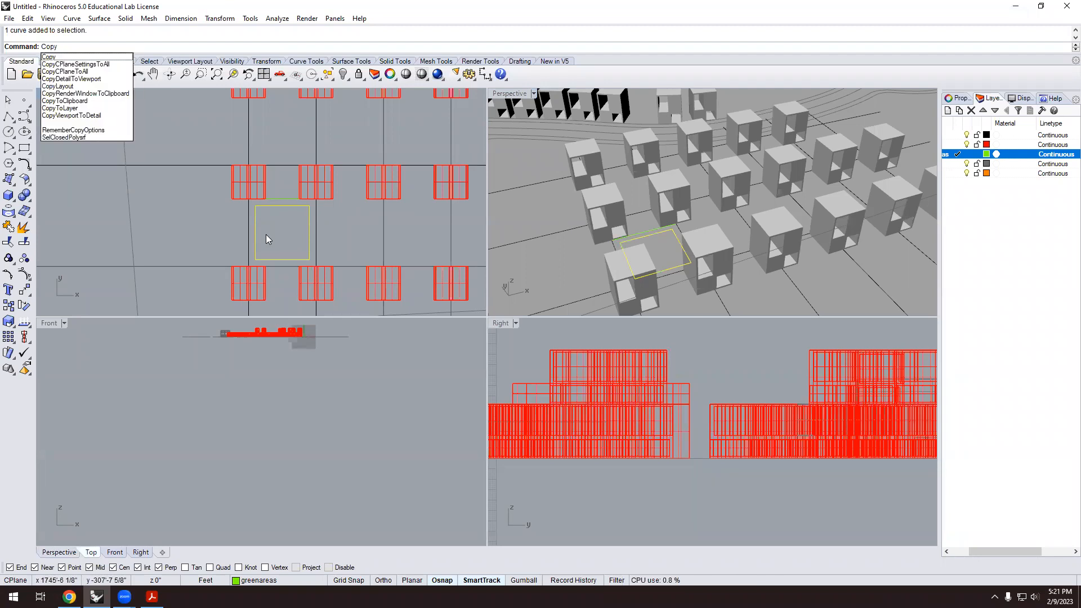
pyautogui.press('Return')
pyautogui.scroll(2, 315, 200)
pyautogui.scroll(-4, 278, 194)
pyautogui.click(270, 182)
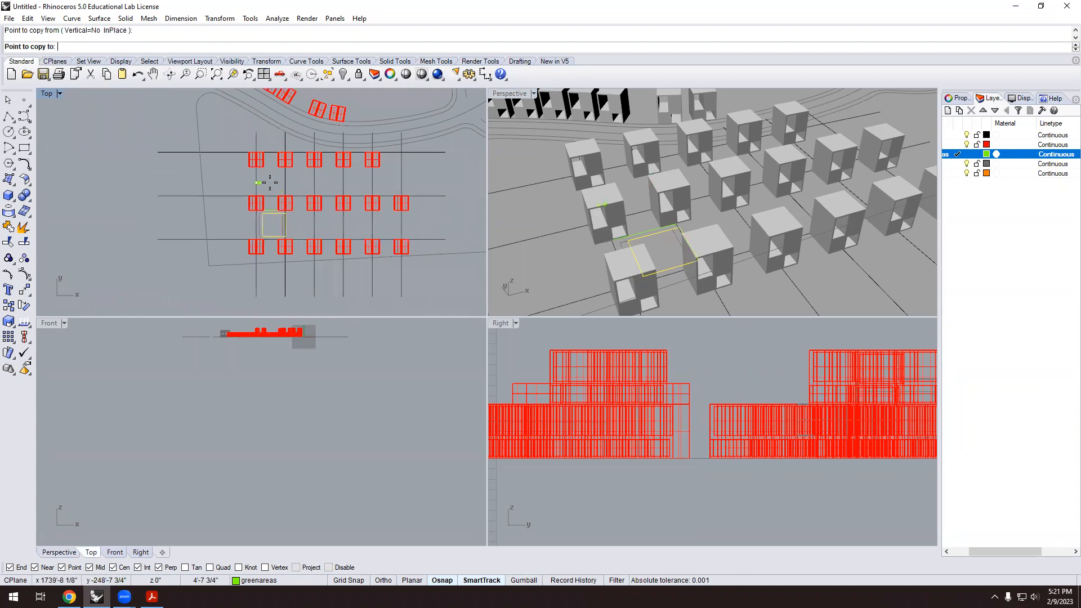
pyautogui.click(284, 182)
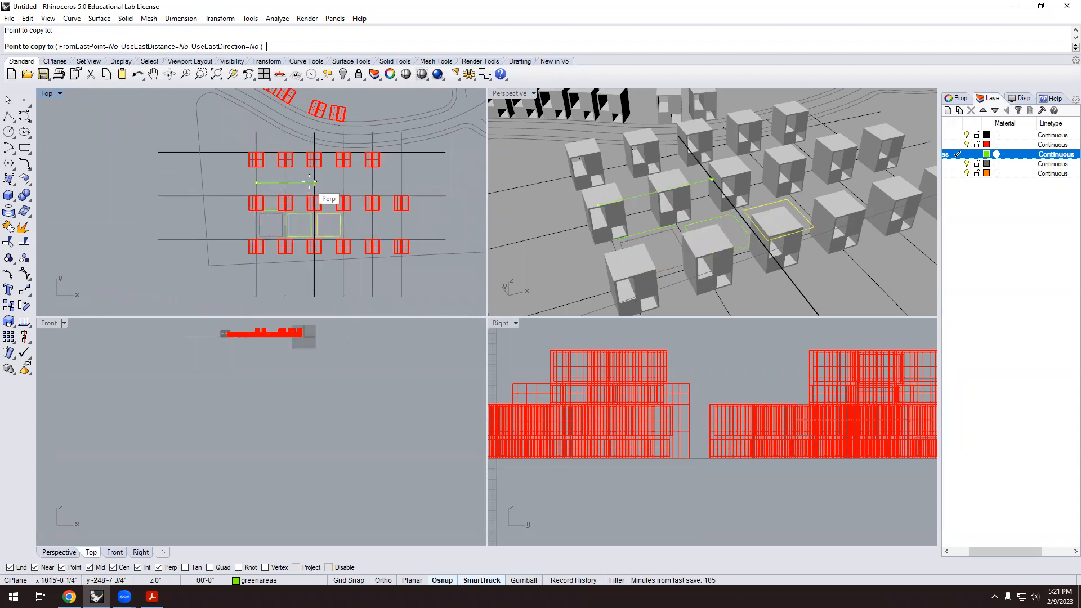
pyautogui.click(315, 182)
pyautogui.click(342, 182)
pyautogui.click(369, 180)
pyautogui.press('Return')
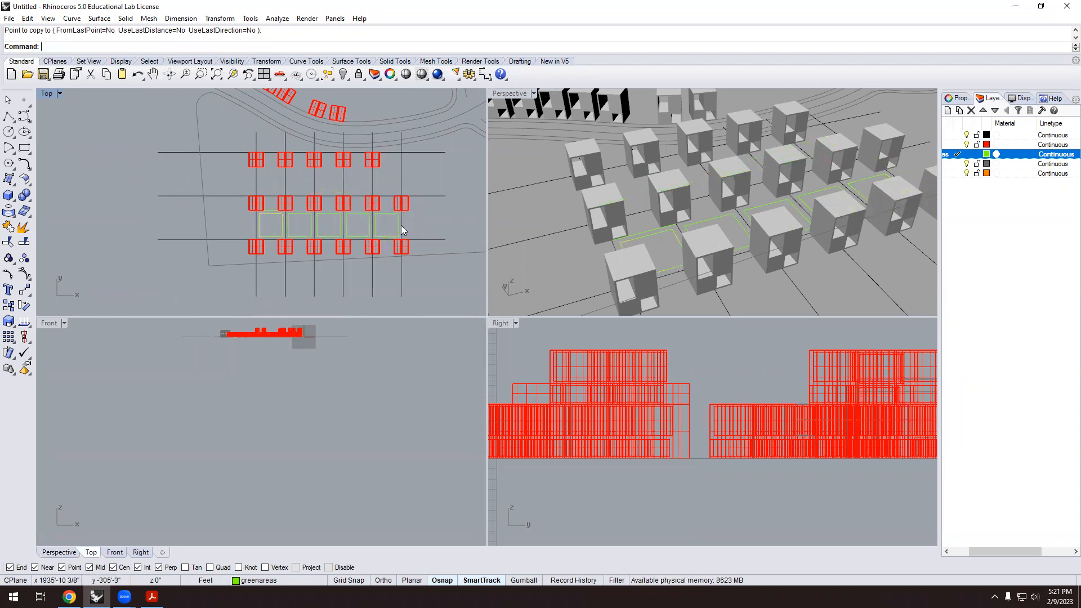
# Copy the whole row of green squares into the gaps of the row above.
pyautogui.click(386, 214)
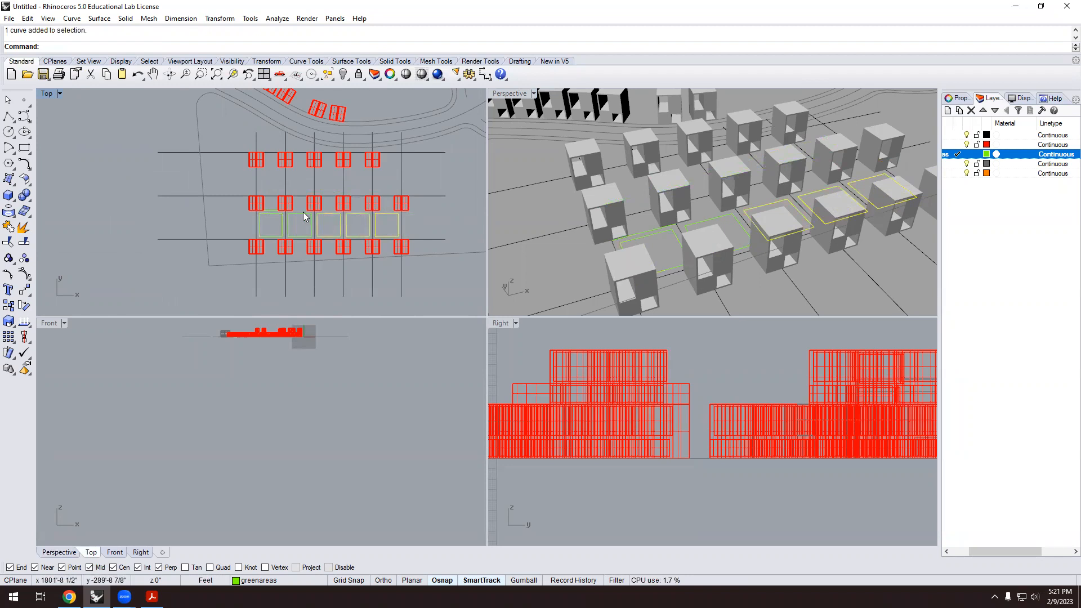
pyautogui.click(274, 213)
pyautogui.press('Return')
pyautogui.click(426, 239)
pyautogui.click(426, 198)
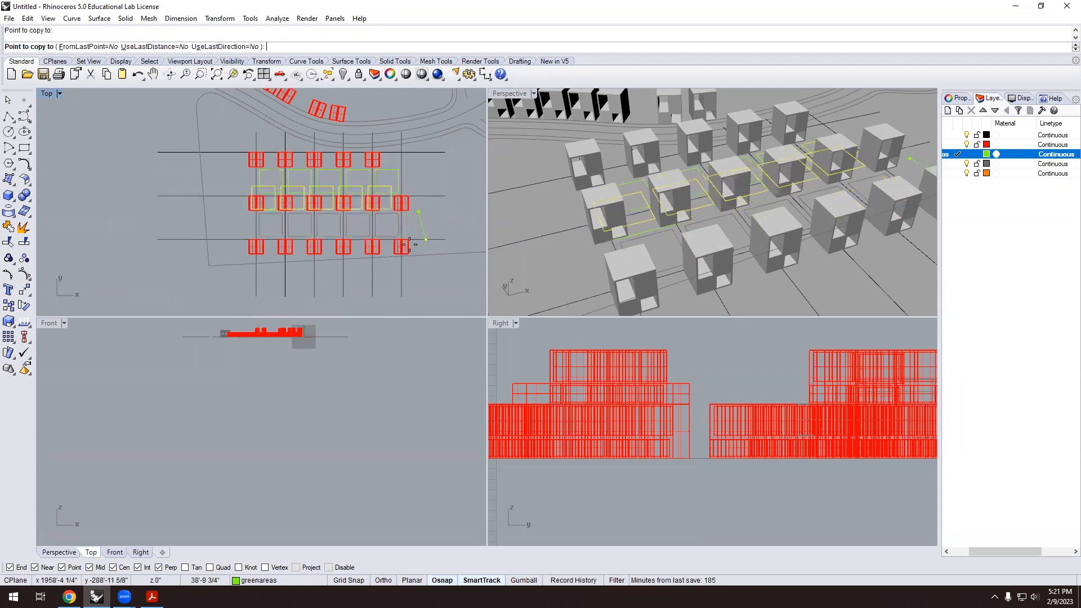
pyautogui.press('Return')
pyautogui.scroll(-3, 281, 203)
pyautogui.scroll(-2, 333, 197)
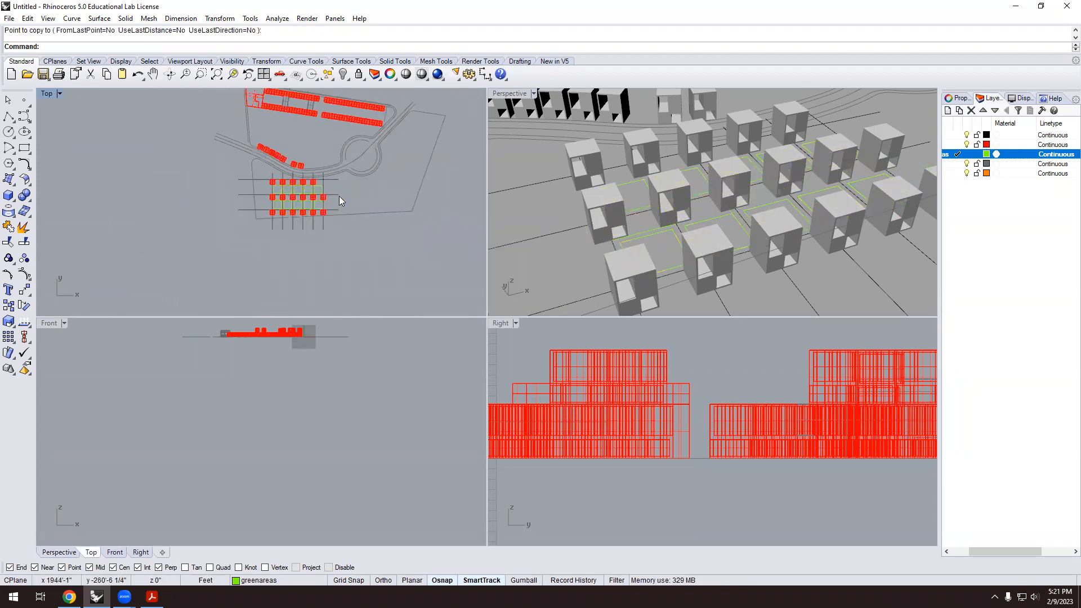
pyautogui.scroll(-1, 777, 206)
pyautogui.scroll(5, 304, 225)
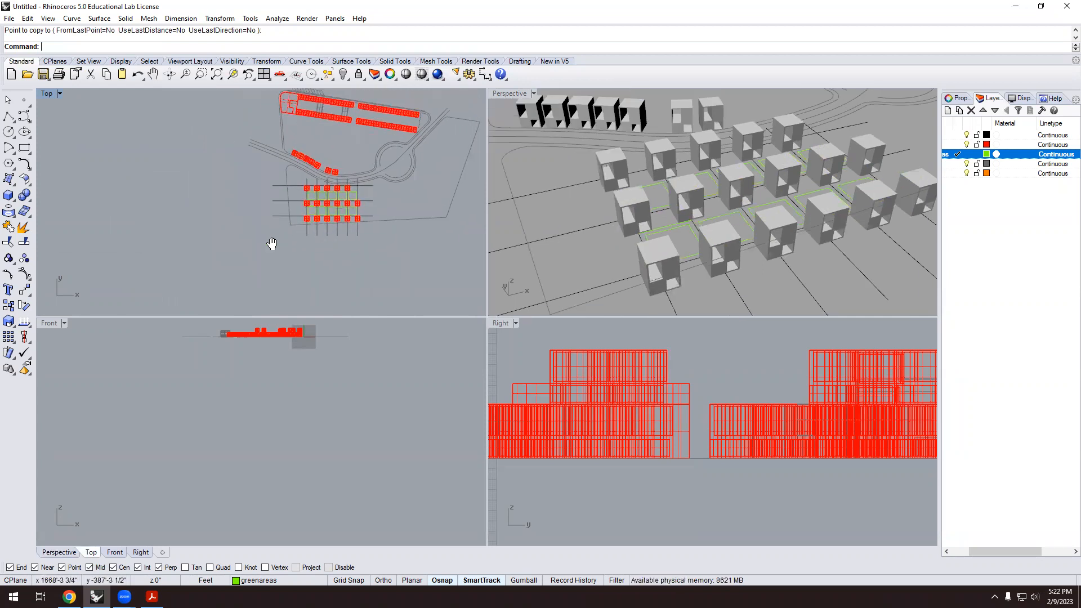
pyautogui.scroll(5, 318, 225)
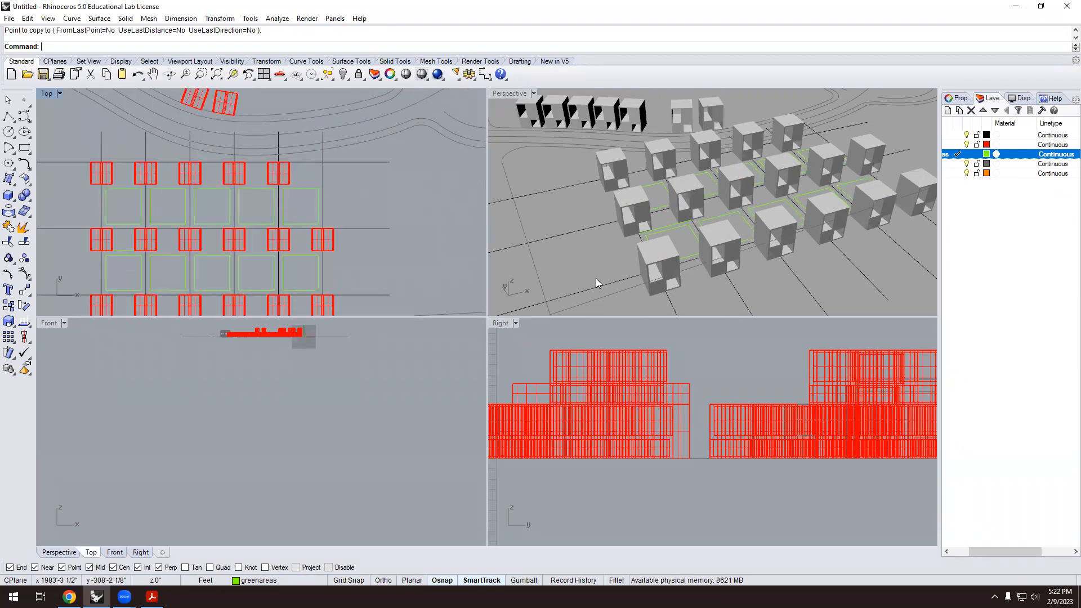
pyautogui.scroll(-2, 756, 238)
pyautogui.moveTo(756, 237)
pyautogui.mouseDown(button='right')
pyautogui.moveTo(633, 241)
pyautogui.moveTo(772, 243)
pyautogui.mouseUp(button='right')
pyautogui.scroll(-4, 319, 247)
pyautogui.scroll(4, 176, 262)
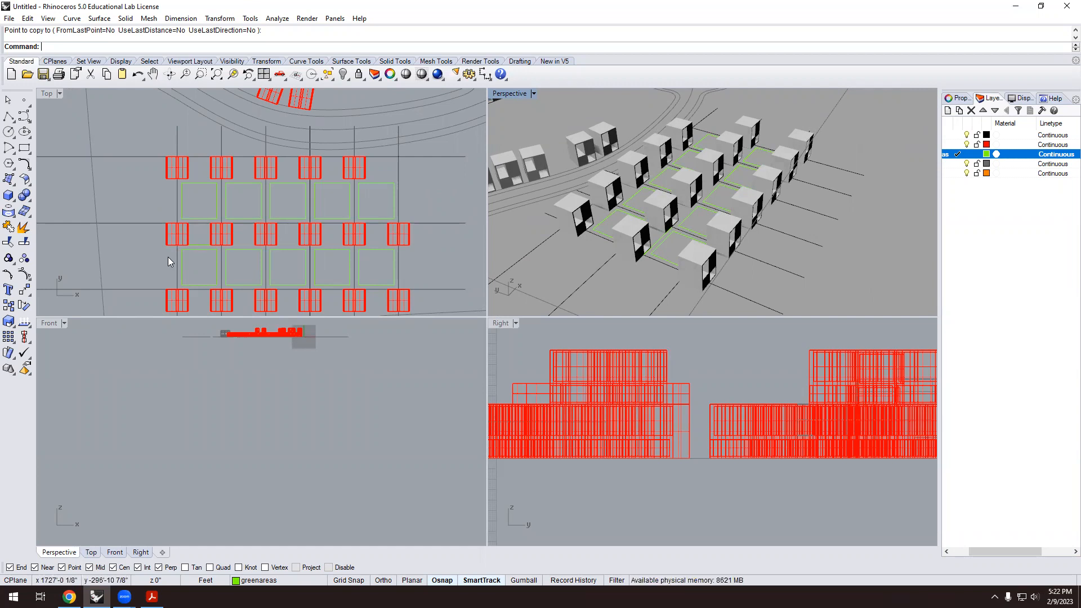
# Start a control-point curve at the house corner, weaving through the first squares.
pyautogui.click(23, 114)
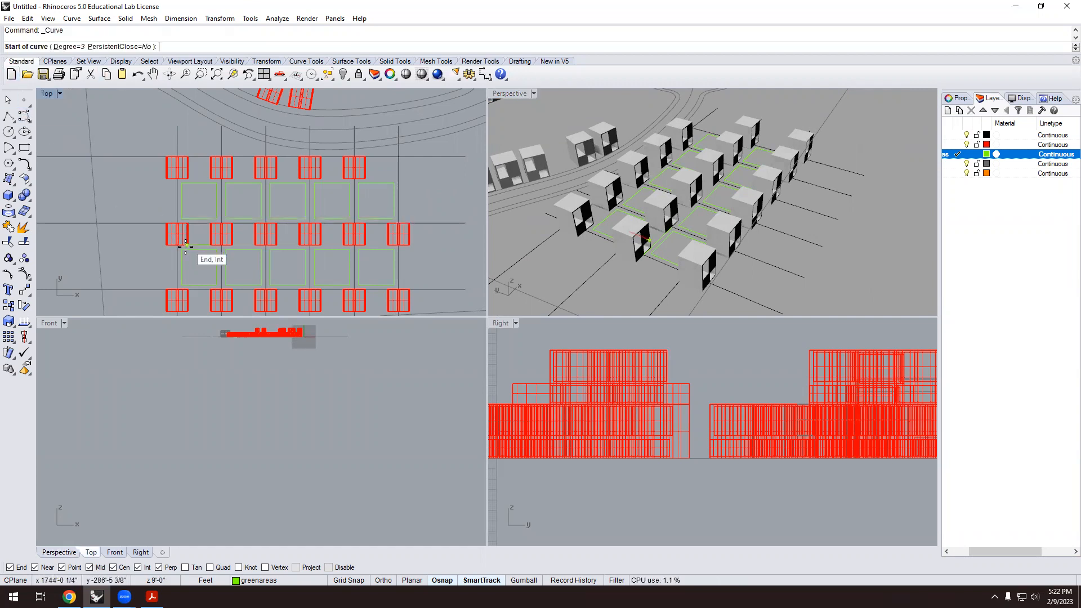
pyautogui.scroll(2, 186, 246)
pyautogui.click(133, 269)
pyautogui.click(157, 264)
pyautogui.click(179, 265)
pyautogui.click(202, 272)
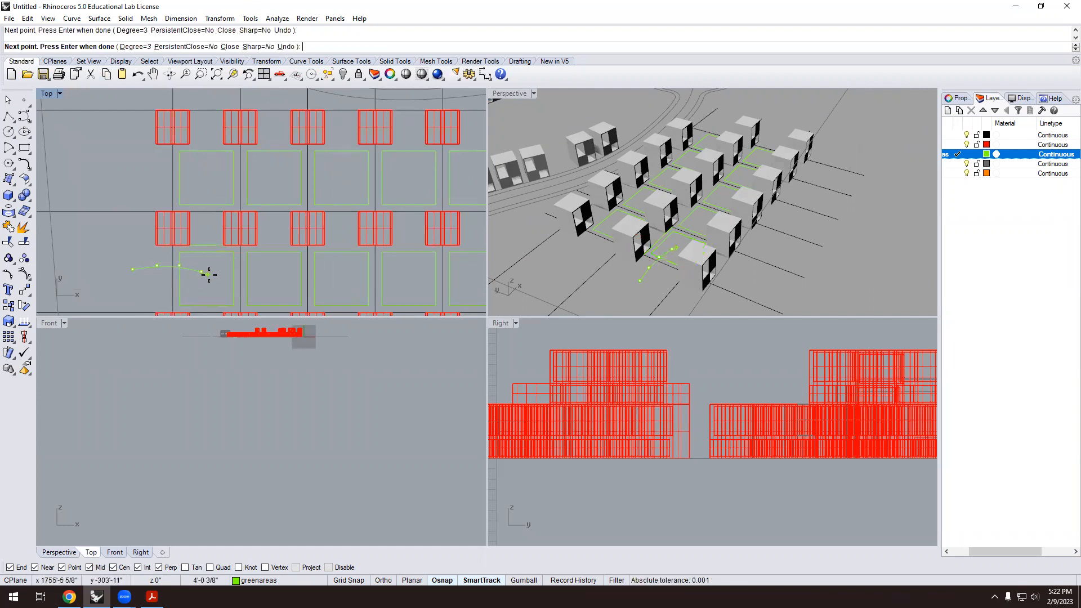
pyautogui.click(258, 275)
pyautogui.click(301, 272)
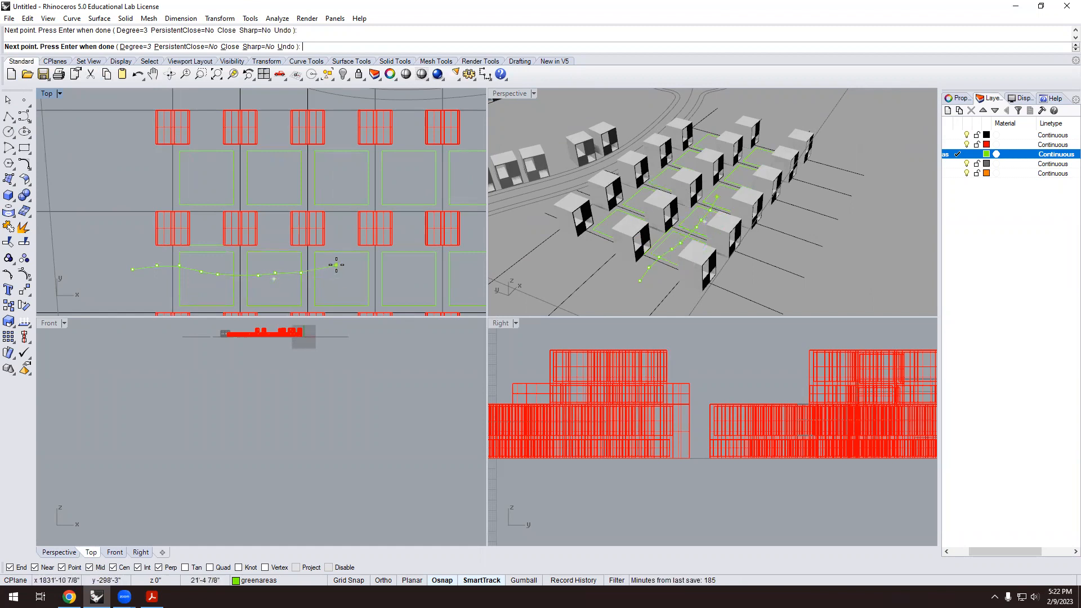
# Extend the wavy curve to the end of the lower row and finish it.
pyautogui.moveTo(423, 280); pyautogui.dragTo(418, 275, button='right')
pyautogui.click(419, 268)
pyautogui.scroll(3, 432, 281)
pyautogui.scroll(-3, 430, 280)
pyautogui.scroll(6, 430, 280)
pyautogui.scroll(-6, 269, 261)
pyautogui.scroll(4, 372, 264)
pyautogui.click(381, 263)
pyautogui.scroll(-4, 383, 267)
pyautogui.click(448, 261)
pyautogui.press('Return')
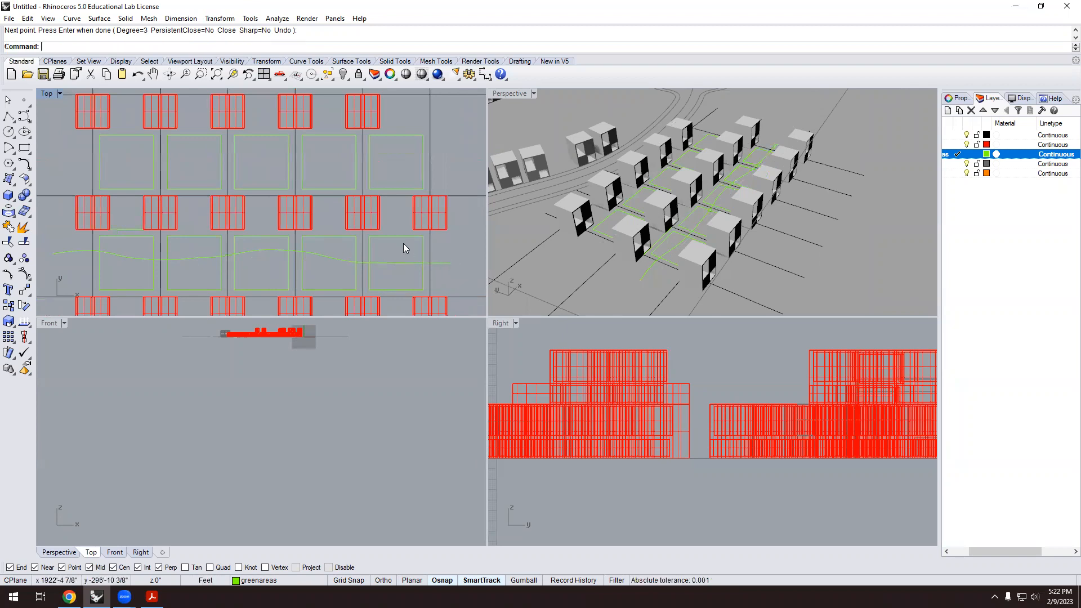
pyautogui.scroll(-3, 403, 245)
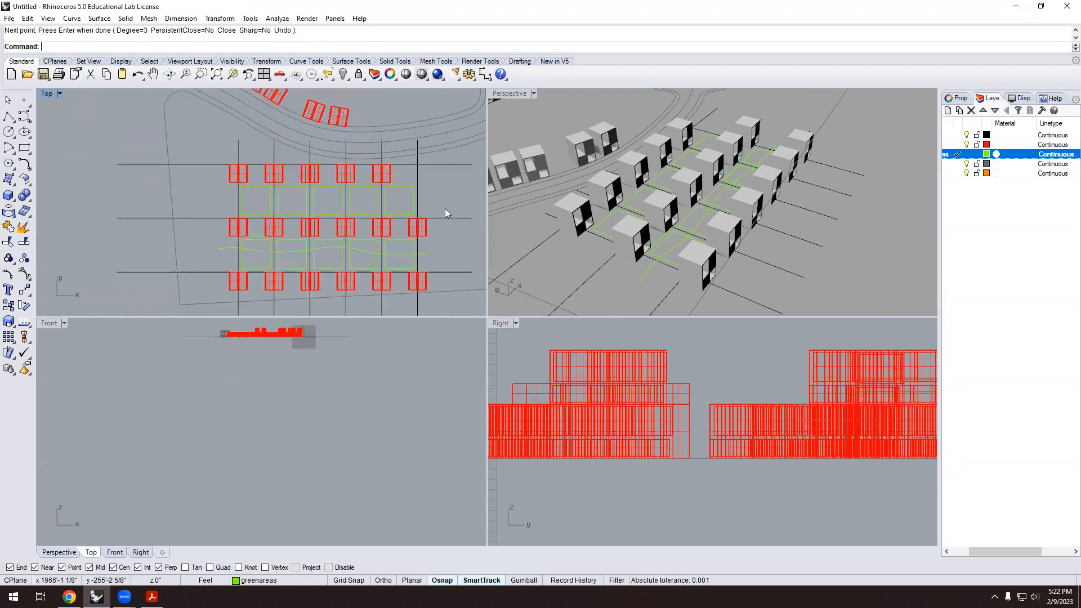
pyautogui.scroll(1, 265, 287)
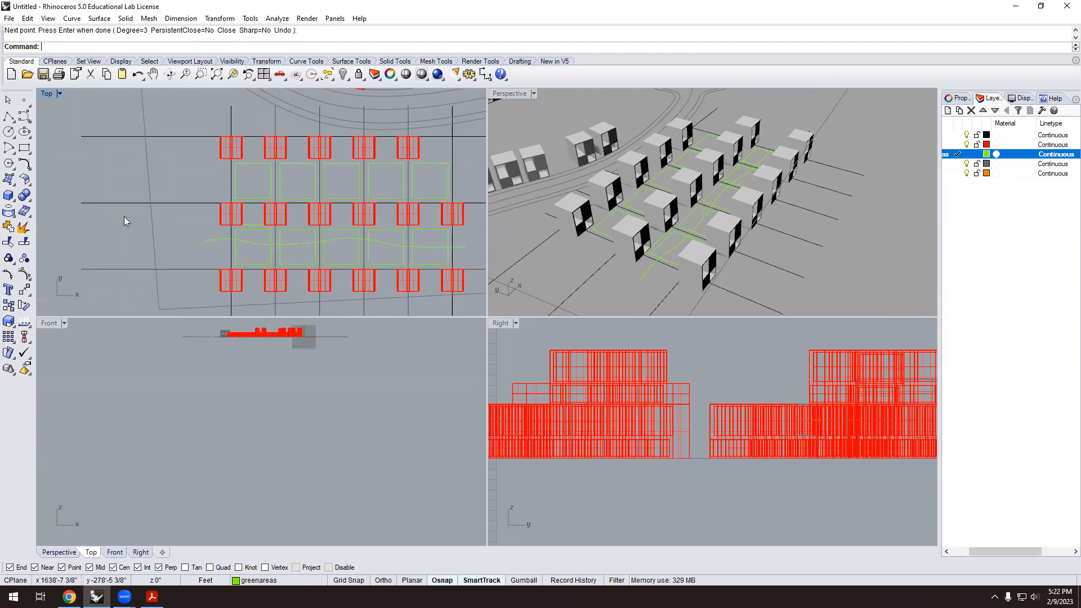
# Offset the wavy path curve by 6 feet to create a parallel edge.
pyautogui.write('Offset')
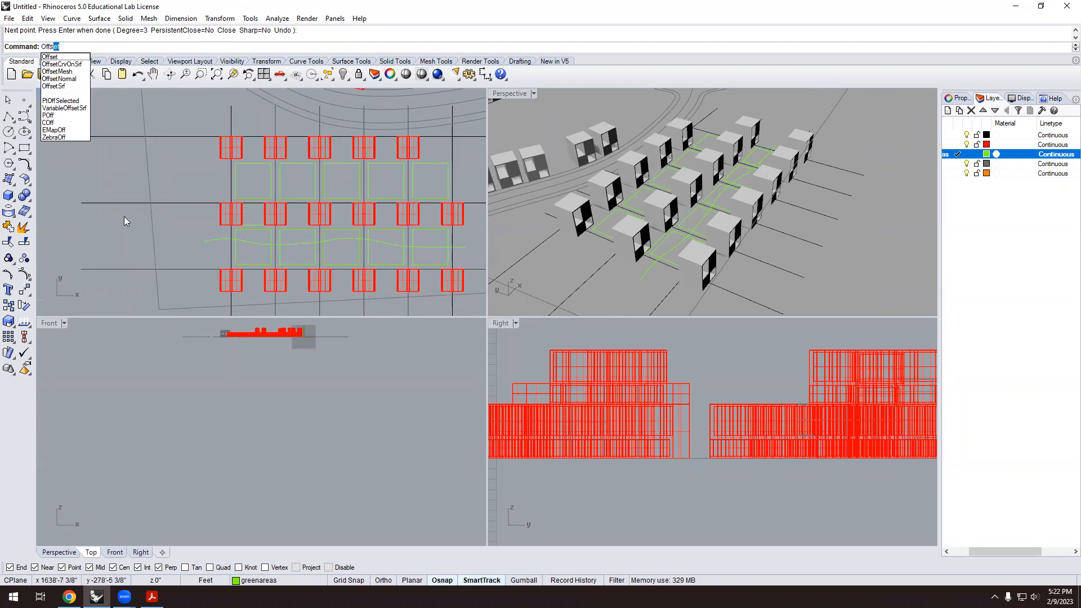
pyautogui.press('Return')
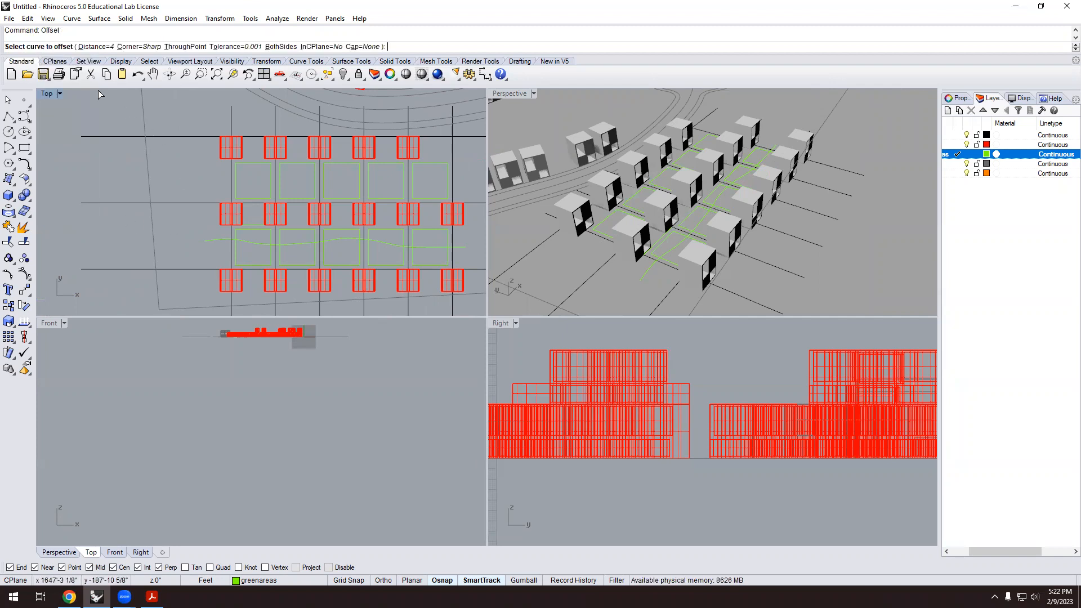
pyautogui.click(95, 47)
pyautogui.write('6')
pyautogui.press('Return')
pyautogui.click(253, 243)
pyautogui.click(254, 250)
pyautogui.scroll(1, 254, 220)
pyautogui.scroll(1, 246, 220)
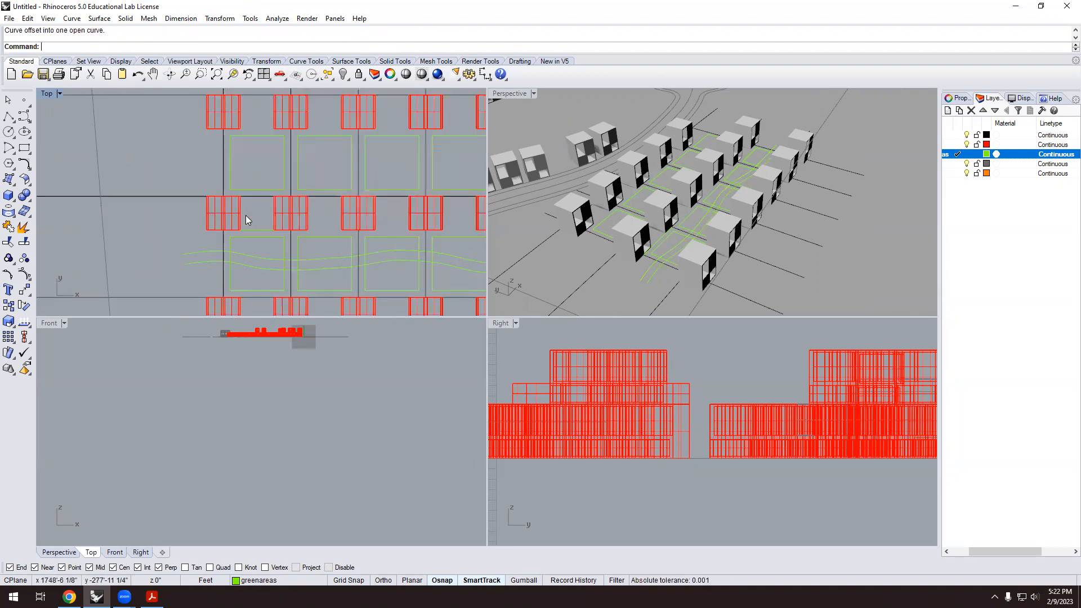
pyautogui.scroll(2, 325, 271)
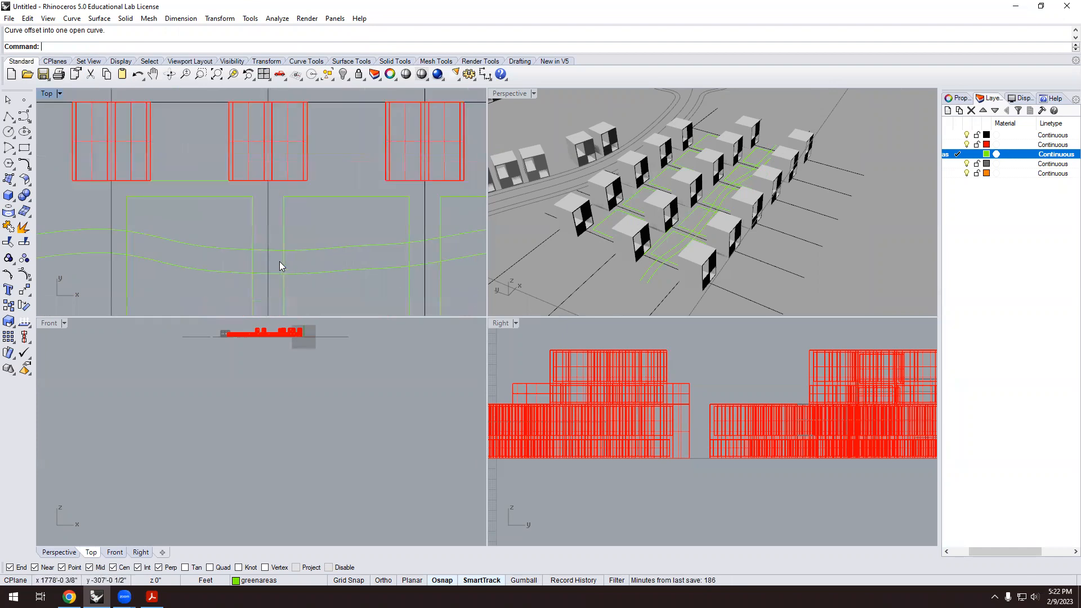
pyautogui.scroll(1, 273, 262)
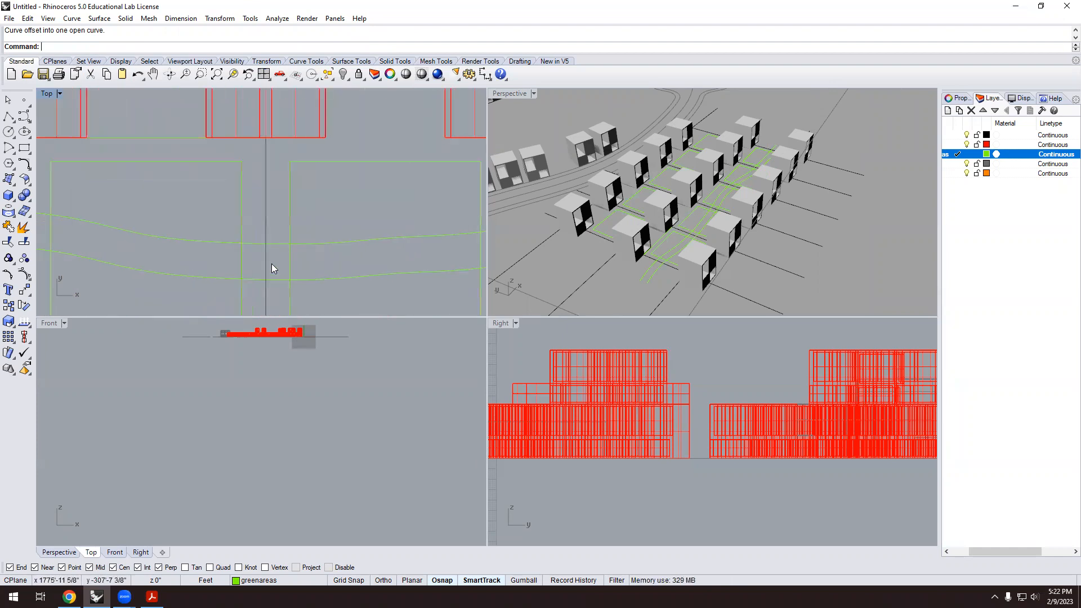
# Draw a line from a curve intersection across to the other path curve.
pyautogui.write('line')
pyautogui.press('Return')
pyautogui.click(241, 243)
pyautogui.click(283, 278)
pyautogui.scroll(-1, 242, 260)
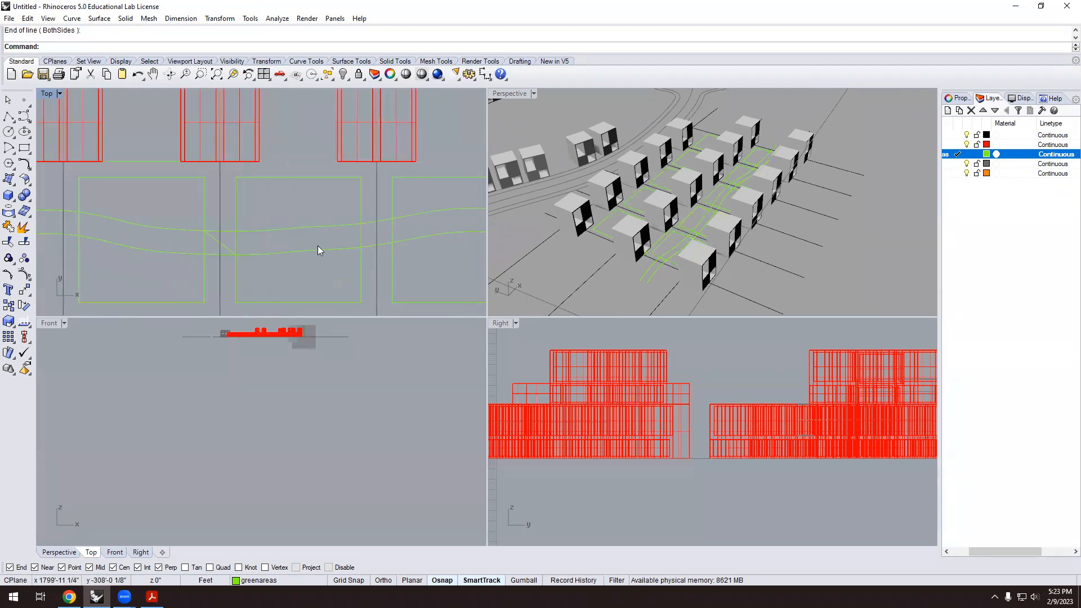
pyautogui.press('Return')
# Draw two more connector lines between the path curves.
pyautogui.click(380, 242)
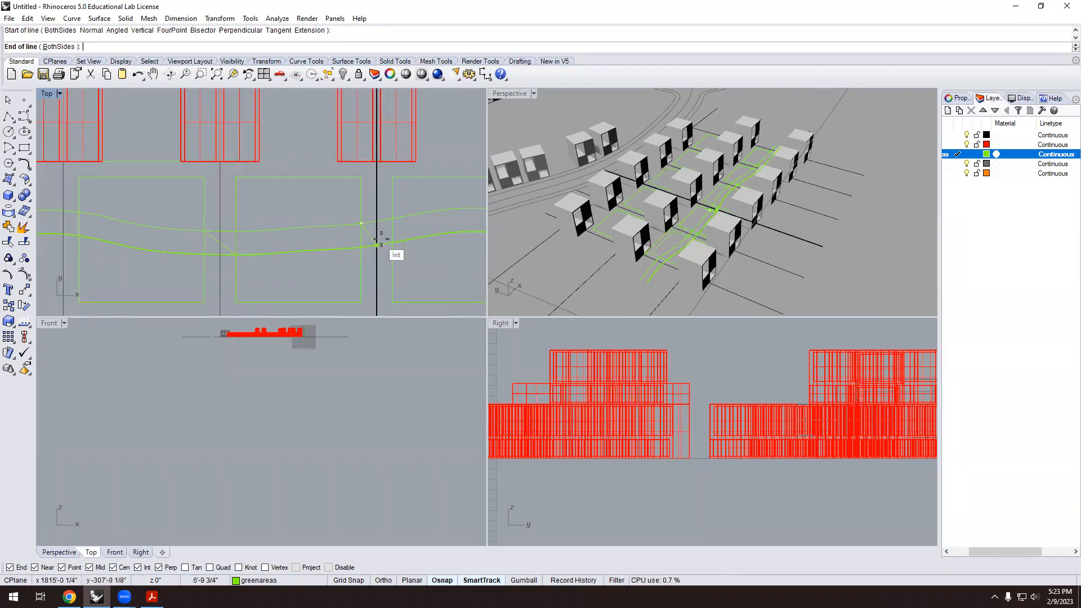
pyautogui.press('Escape')
pyautogui.scroll(-5, 190, 235)
pyautogui.press('Return')
pyautogui.click(280, 216)
pyautogui.click(296, 229)
pyautogui.press('Return')
pyautogui.click(364, 229)
pyautogui.click(379, 243)
pyautogui.press('Return')
pyautogui.scroll(-4, 398, 249)
pyautogui.press('Escape')
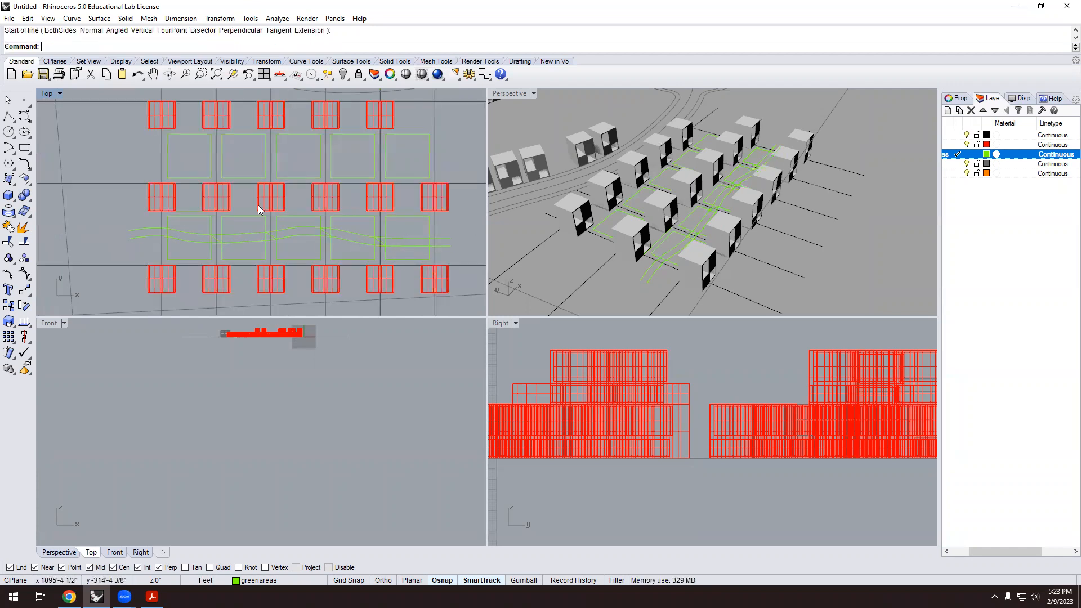
# Draw a circle centred on a path intersection.
pyautogui.click(25, 133)
pyautogui.scroll(5, 145, 237)
pyautogui.click(279, 241)
pyautogui.click(329, 241)
pyautogui.scroll(-5, 186, 233)
# Copy the circle to three more junctions along the wavy path.
pyautogui.click(219, 255)
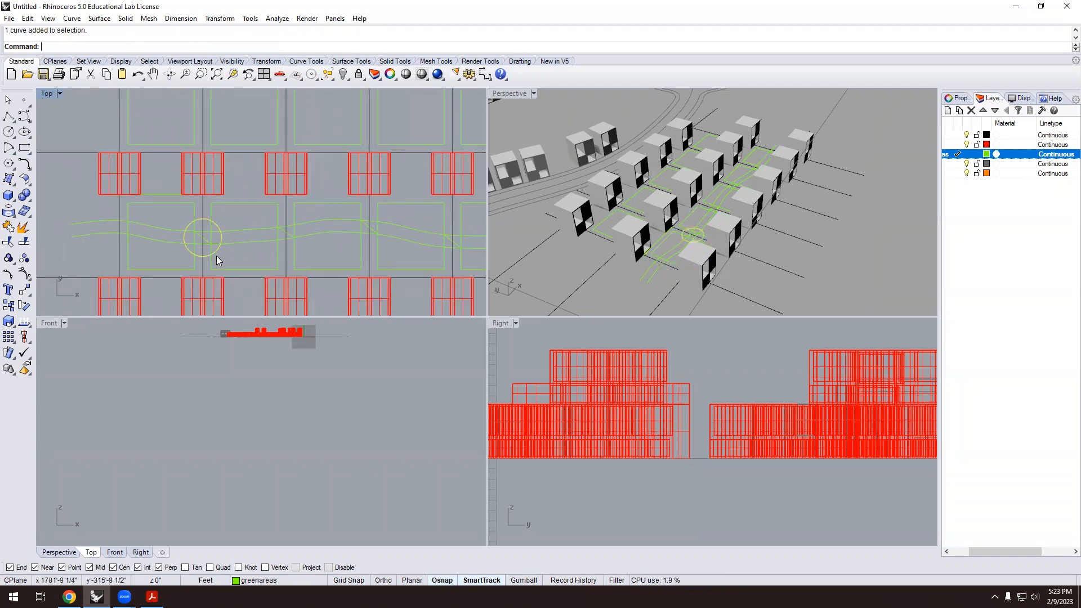
pyautogui.write('Copy')
pyautogui.press('Return')
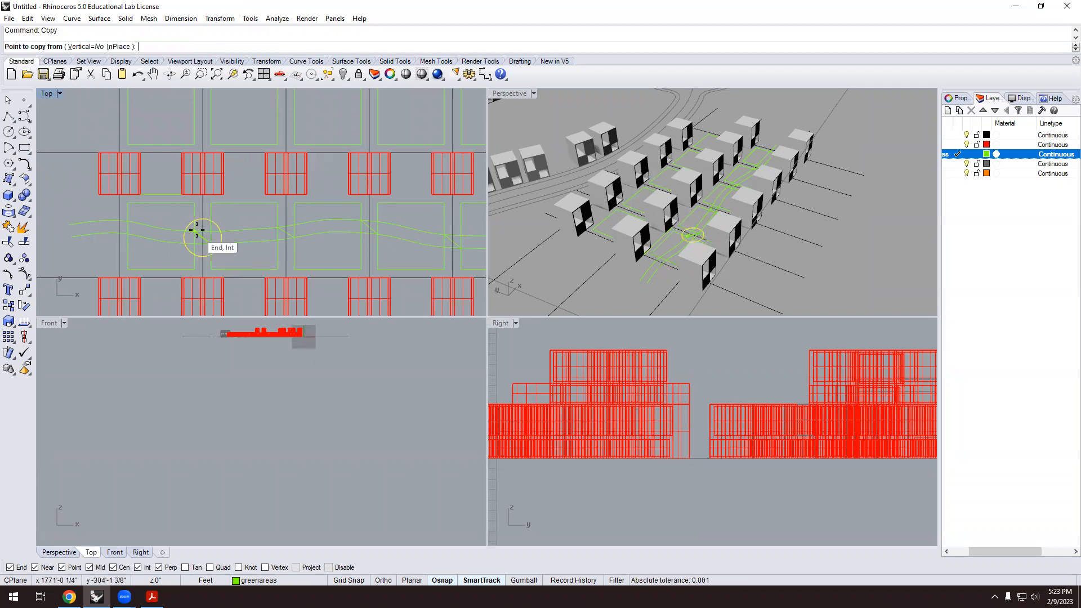
pyautogui.click(217, 254)
pyautogui.click(286, 232)
pyautogui.click(370, 229)
pyautogui.click(453, 241)
pyautogui.scroll(-3, 231, 238)
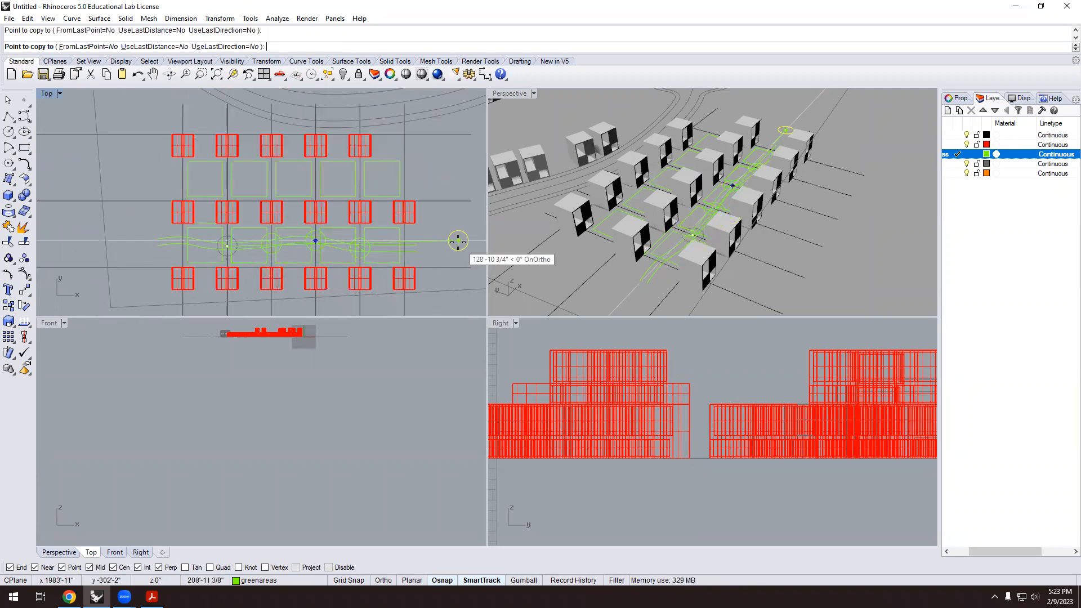
pyautogui.scroll(4, 411, 281)
pyautogui.press('Return')
pyautogui.scroll(-4, 224, 205)
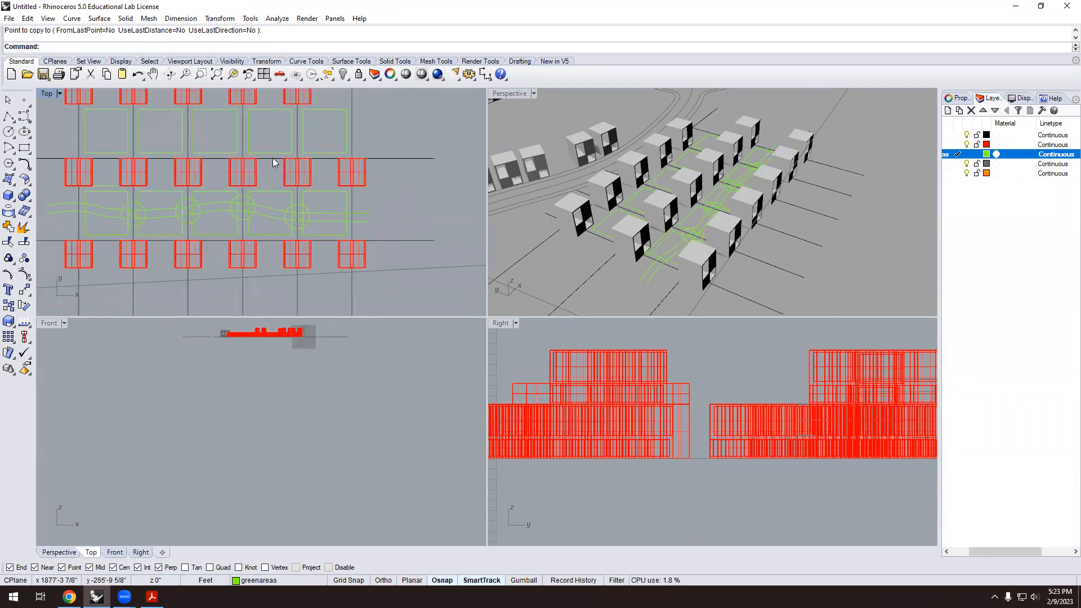
pyautogui.scroll(4, 92, 200)
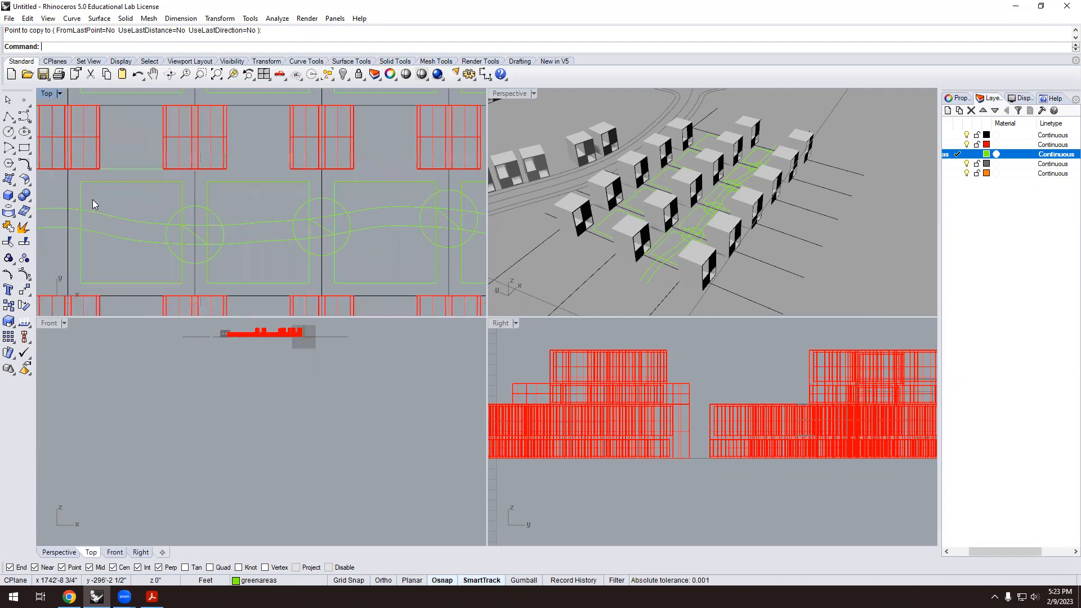
# Start Trim with the four circles chosen as cutting edges.
pyautogui.write('Trim')
pyautogui.press('Return')
pyautogui.click(171, 252)
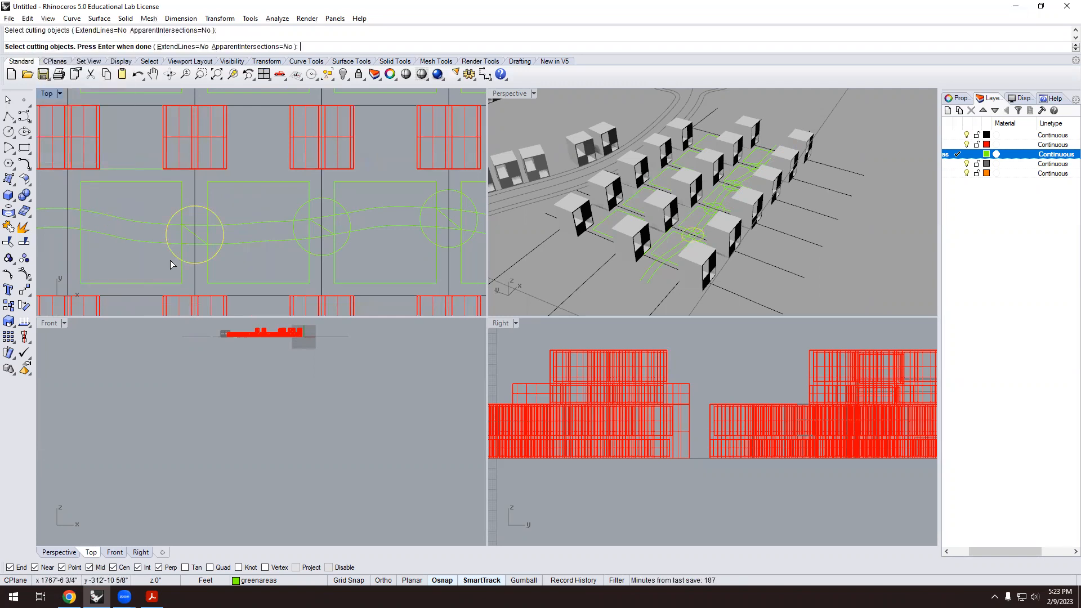
pyautogui.click(303, 248)
pyautogui.scroll(-2, 209, 248)
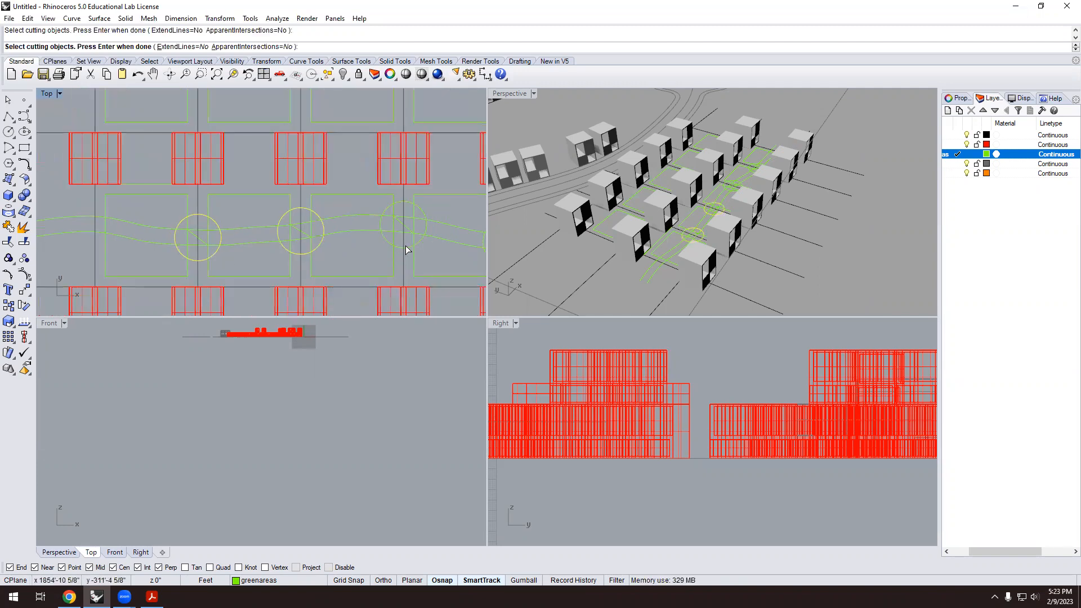
pyautogui.click(410, 248)
pyautogui.scroll(-1, 220, 242)
pyautogui.click(371, 245)
pyautogui.scroll(2, 384, 247)
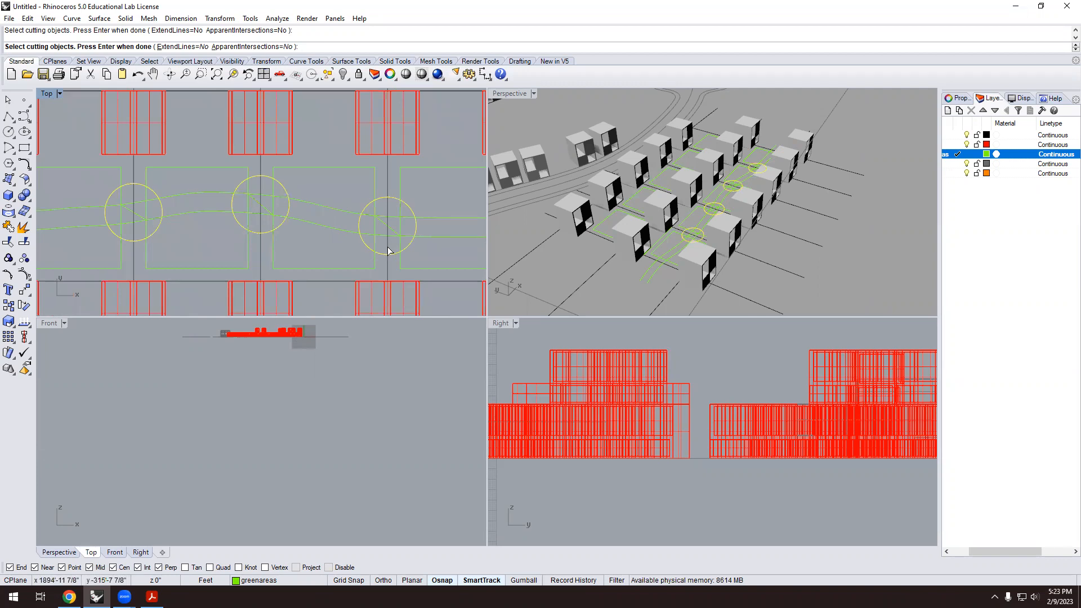
pyautogui.press('Return')
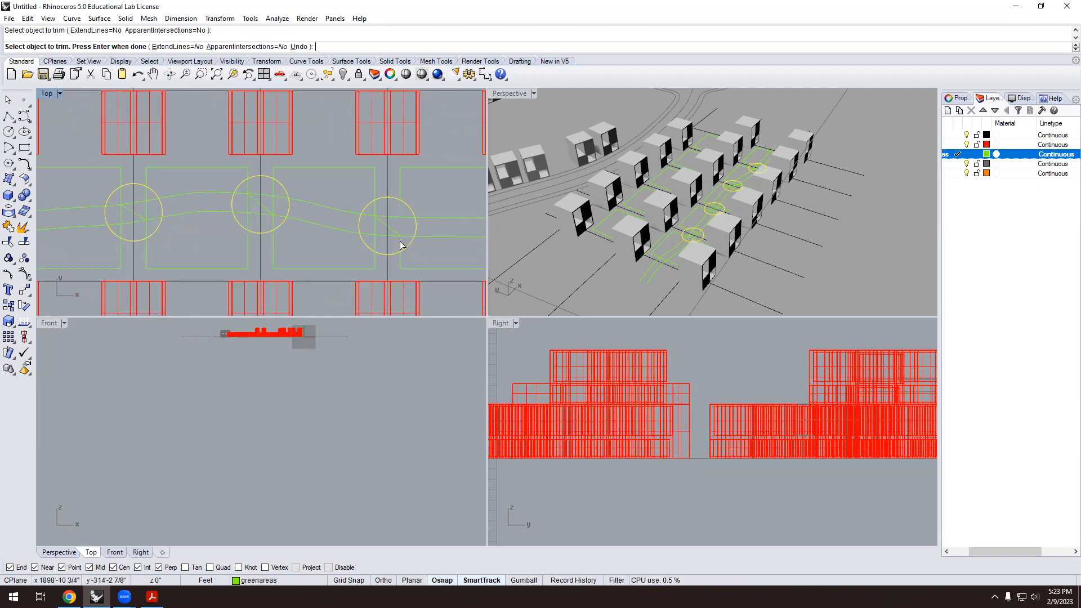
# Cut away the path curve pieces and cross line lying inside the circles.
pyautogui.click(408, 239)
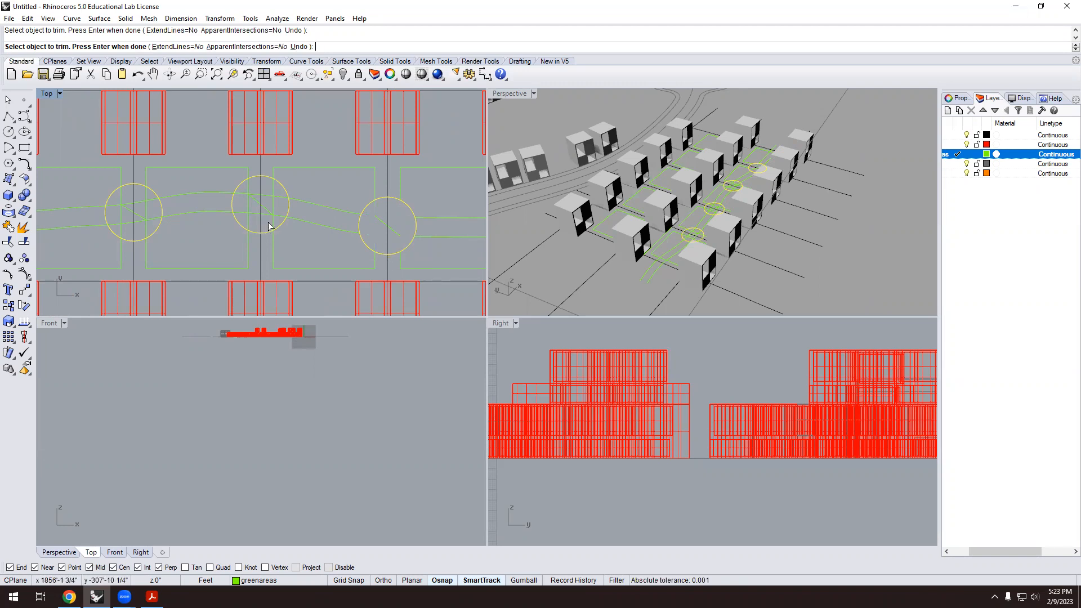
pyautogui.click(248, 204)
pyautogui.scroll(-3, 405, 227)
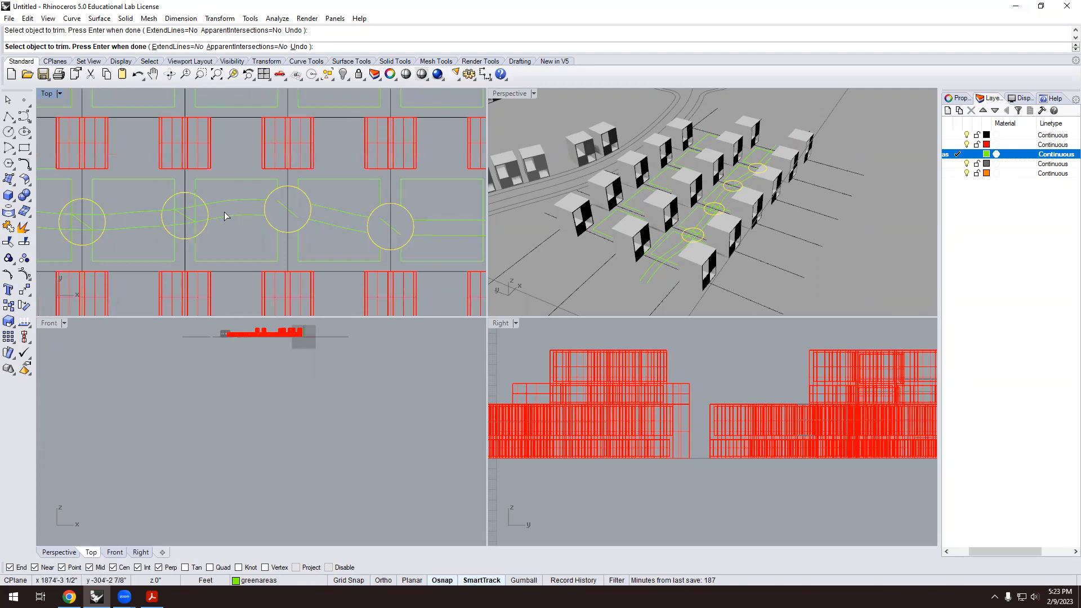
pyautogui.scroll(3, 224, 213)
pyautogui.click(217, 220)
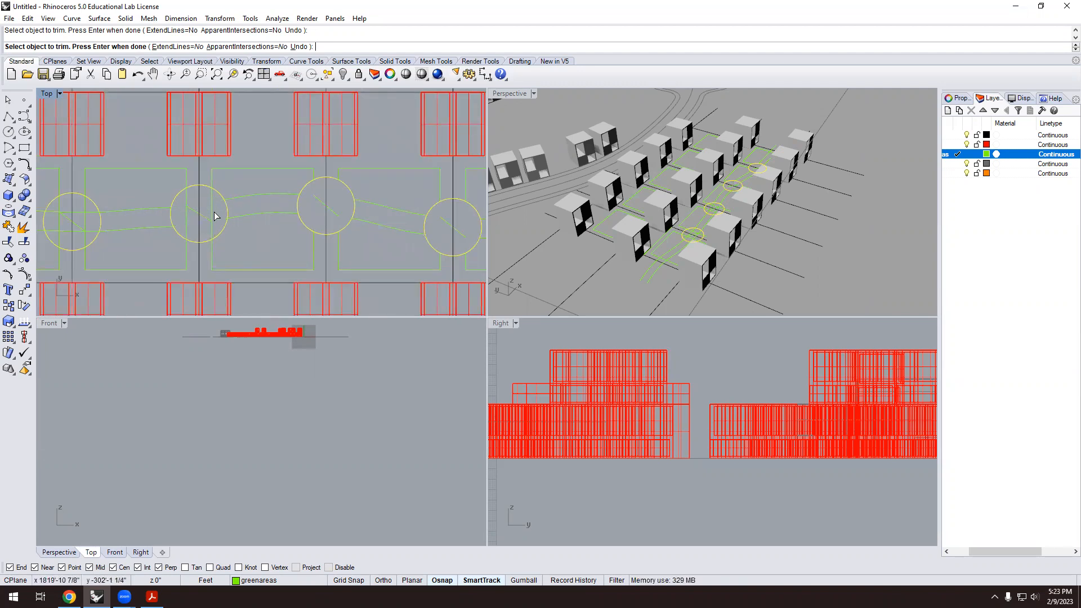
pyautogui.scroll(-4, 412, 236)
pyautogui.scroll(6, 171, 202)
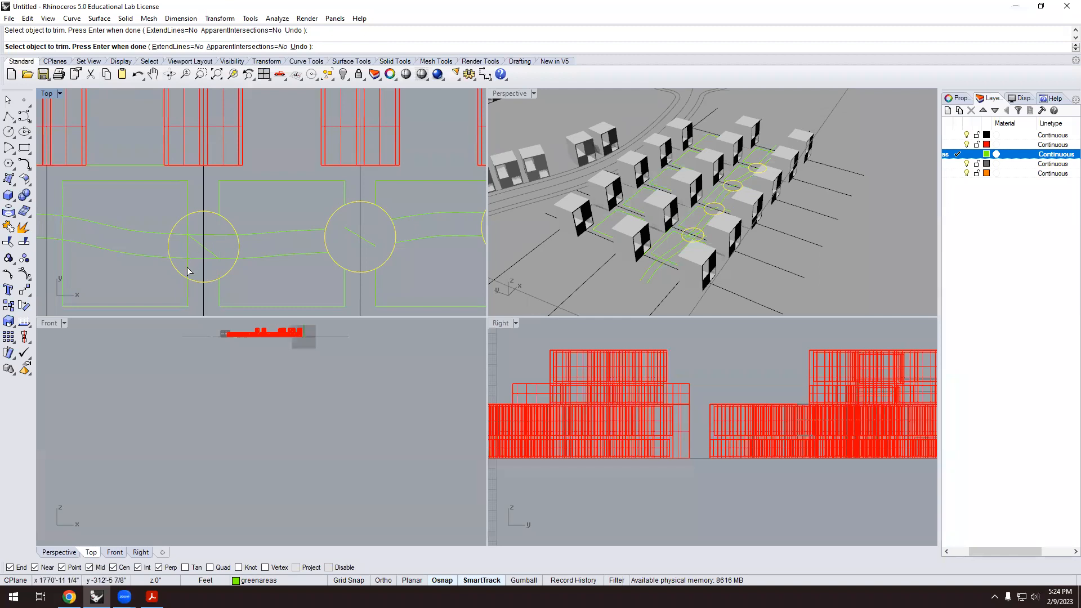
pyautogui.click(188, 236)
pyautogui.scroll(-3, 232, 230)
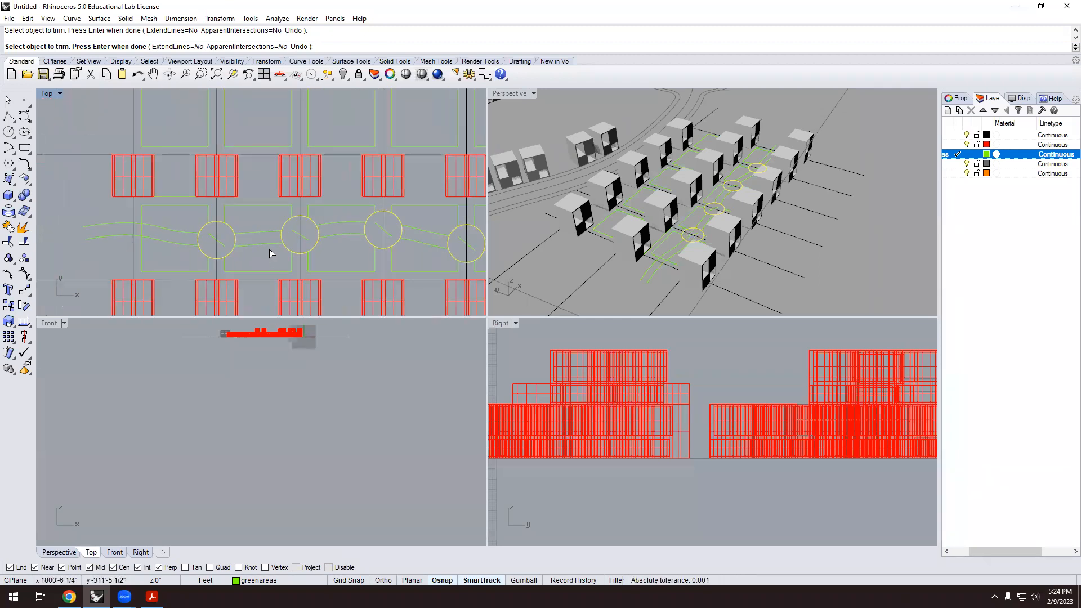
pyautogui.press('Return')
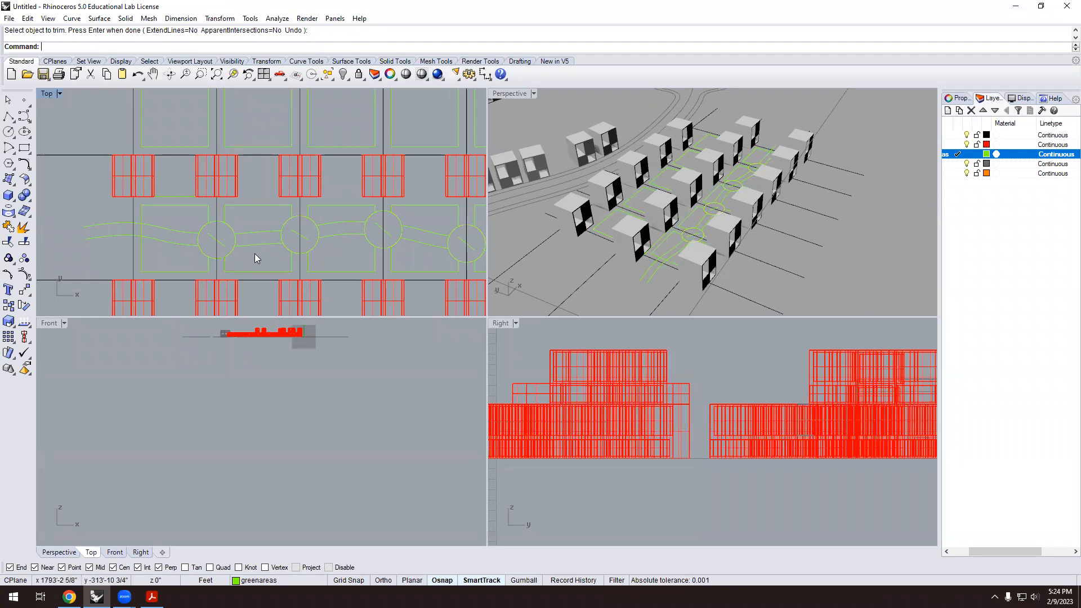
# Trim again with the path curves as cutters, removing the circle arc between them.
pyautogui.write('Trim')
pyautogui.press('Return')
pyautogui.moveTo(263, 248); pyautogui.dragTo(254, 217)
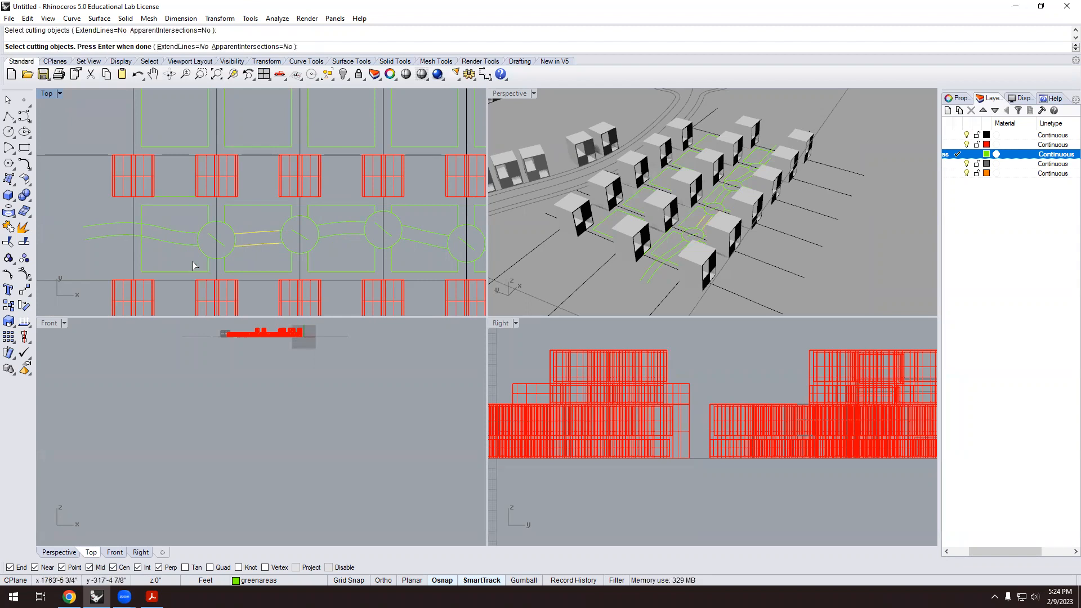
pyautogui.moveTo(172, 239); pyautogui.dragTo(171, 222)
pyautogui.moveTo(340, 242); pyautogui.dragTo(329, 220)
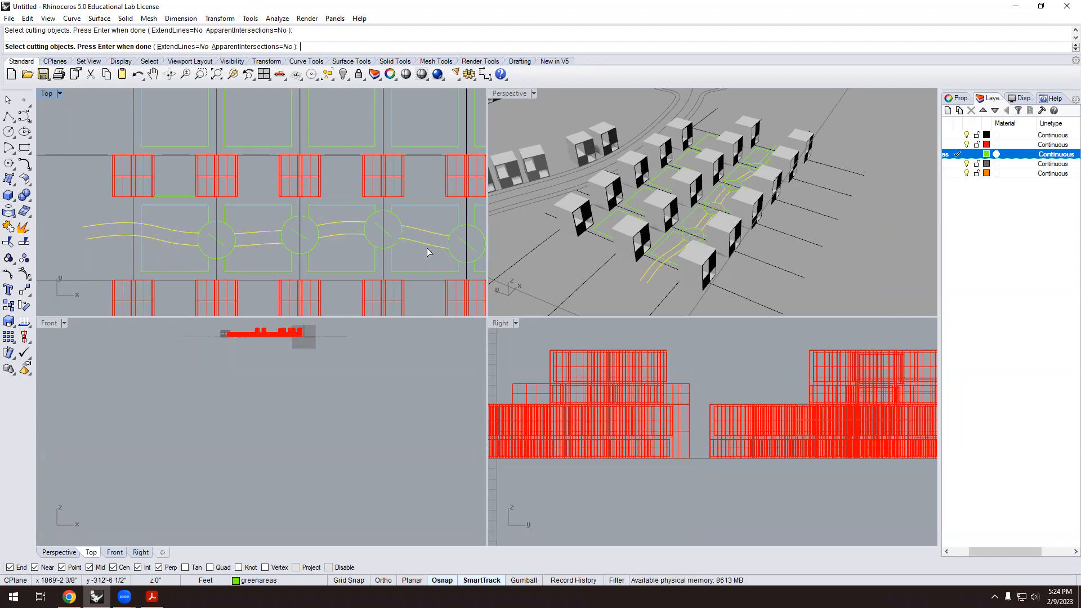
pyautogui.press('Return')
pyautogui.click(402, 235)
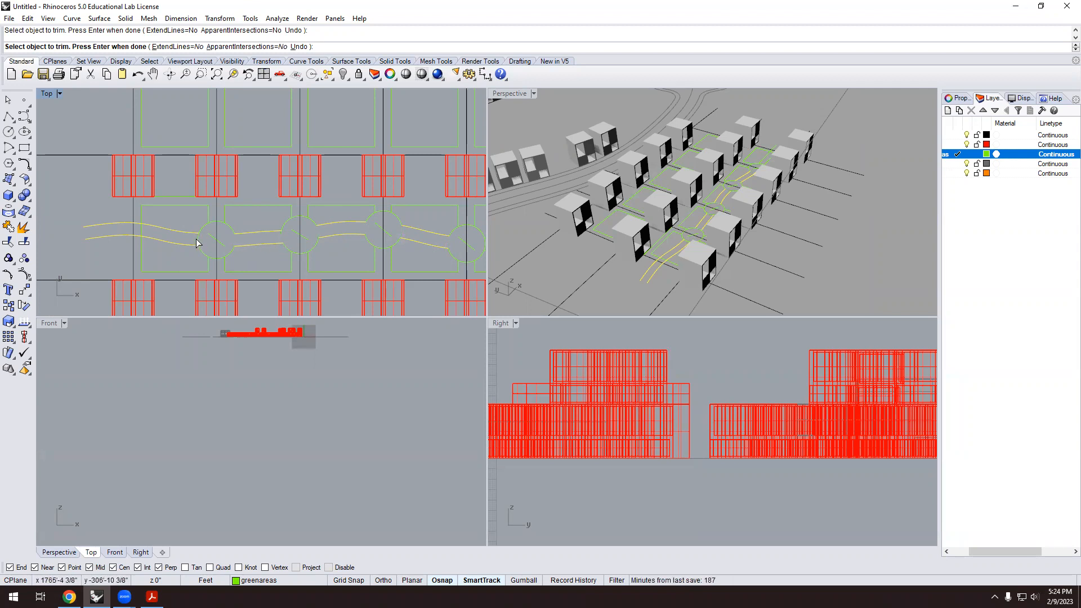
pyautogui.press('Return')
pyautogui.scroll(-3, 248, 256)
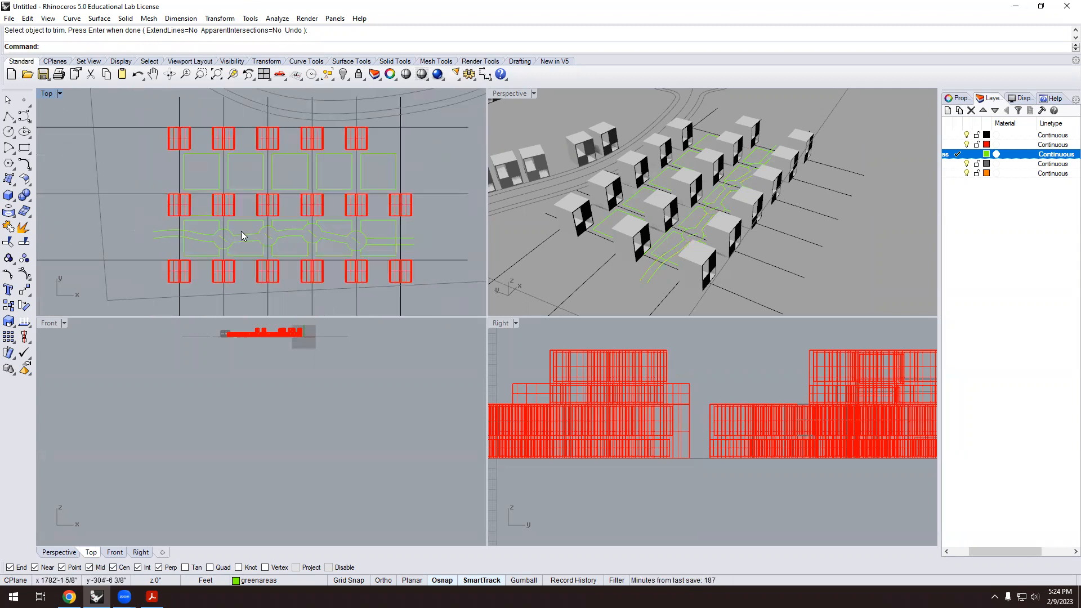
pyautogui.scroll(4, 347, 223)
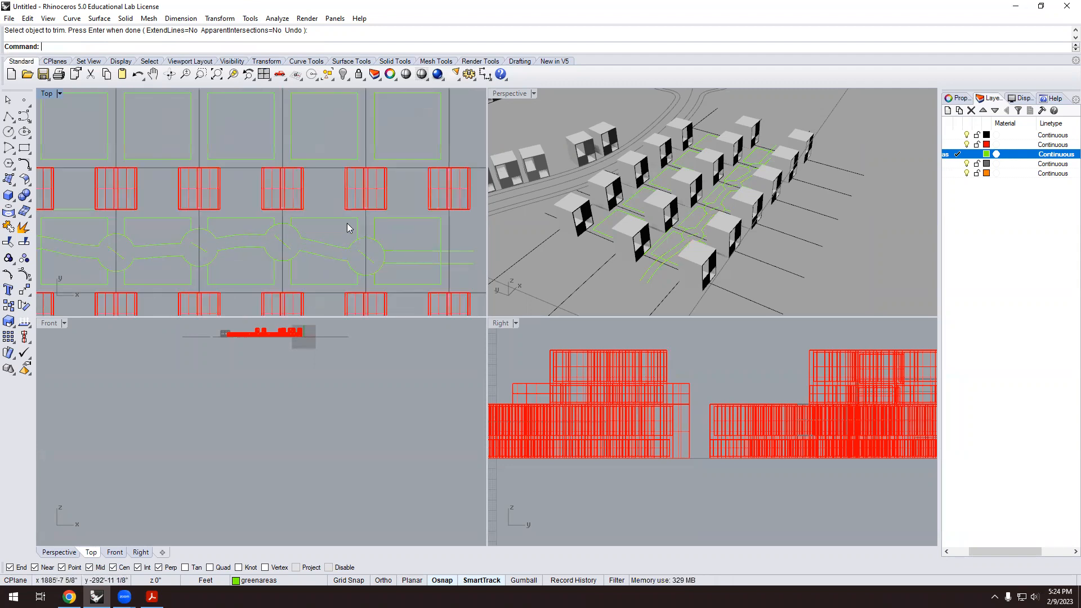
pyautogui.press('Return')
pyautogui.press('Return')
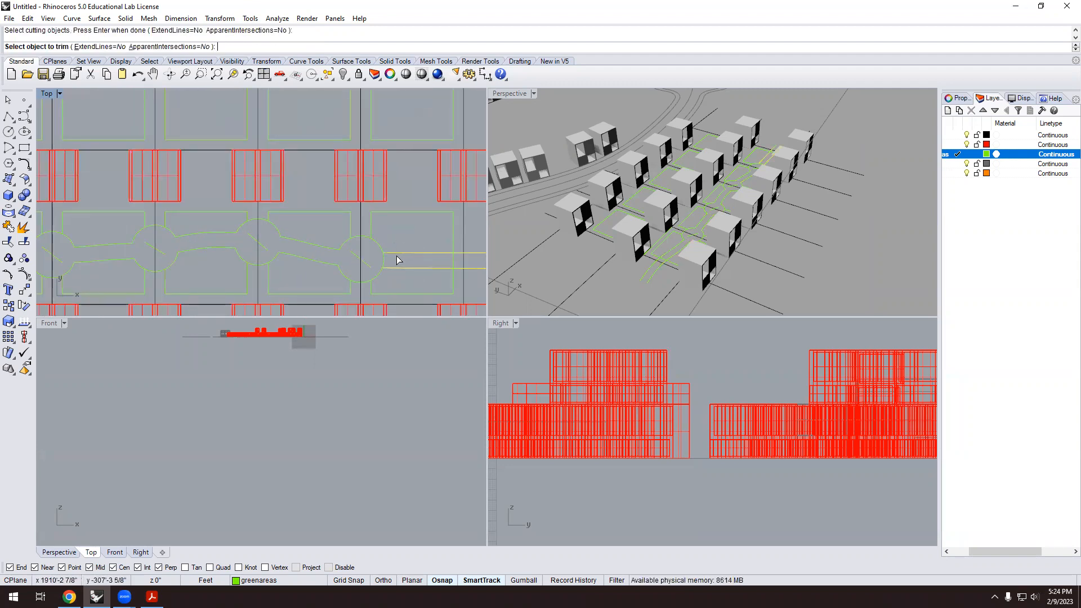
pyautogui.press('Return')
pyautogui.scroll(-3, 359, 250)
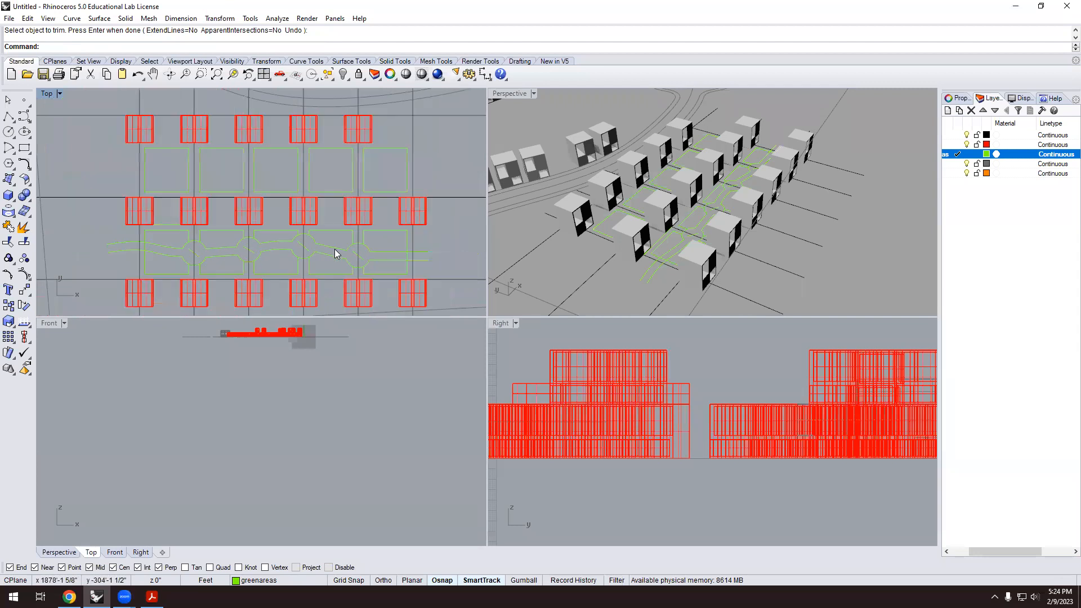
# Fillet the first path corner with a radius of 3.
pyautogui.click(25, 164)
pyautogui.click(108, 47)
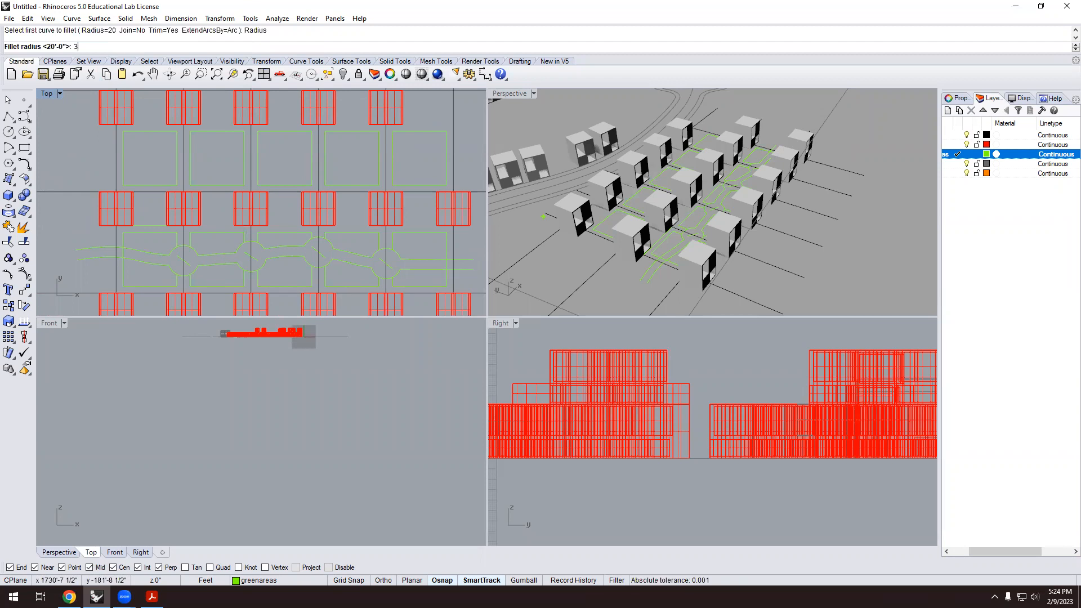
pyautogui.write('3')
pyautogui.press('Return')
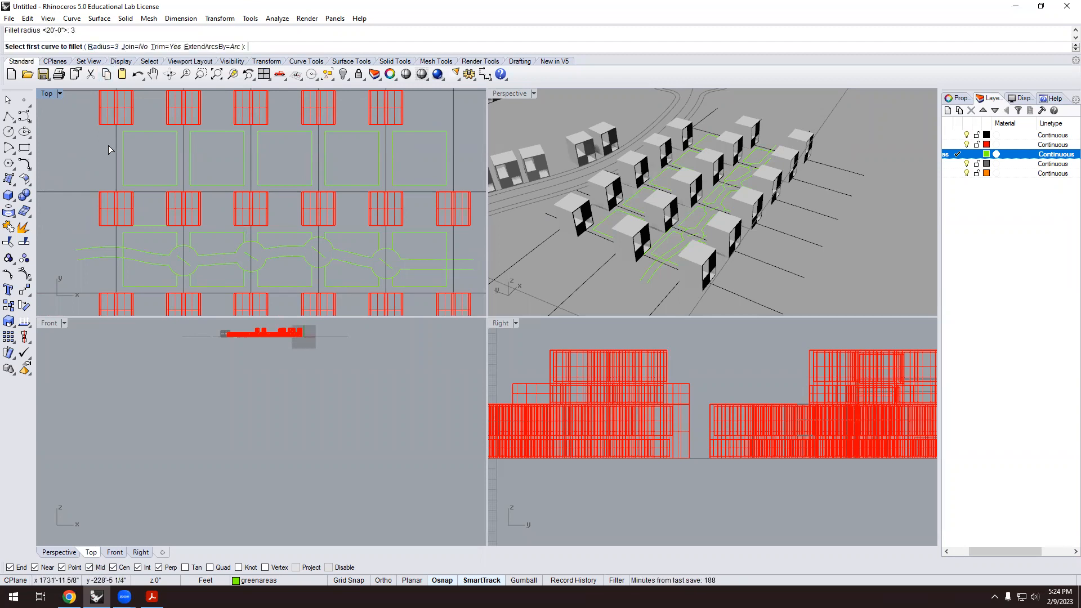
pyautogui.scroll(5, 167, 259)
pyautogui.click(216, 289)
pyautogui.click(228, 297)
pyautogui.scroll(-3, 227, 261)
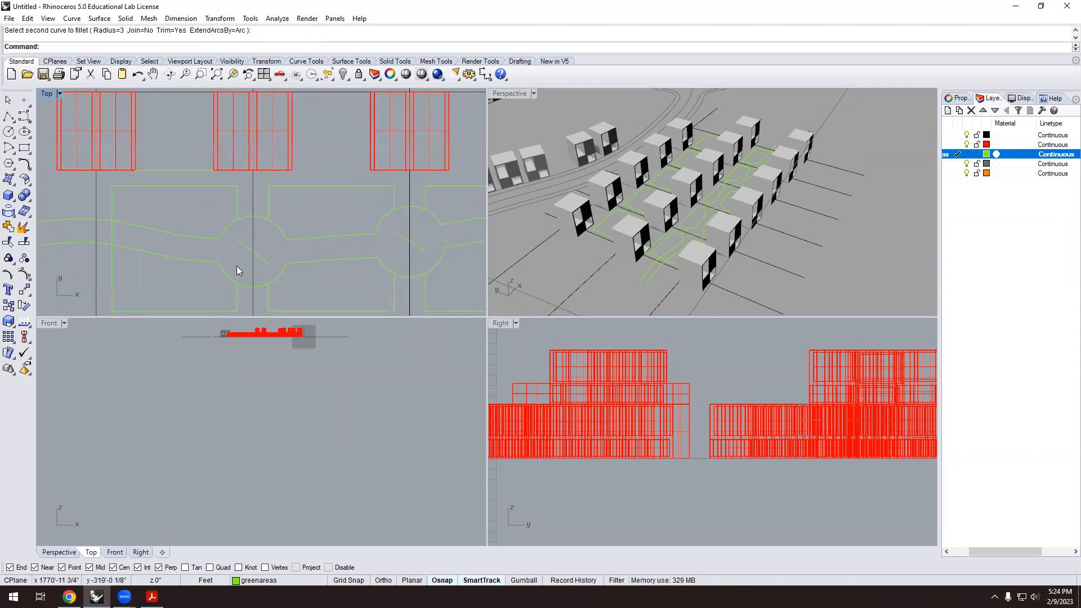
# Fillet the lower path curve into the adjoining circle arc.
pyautogui.press('Return')
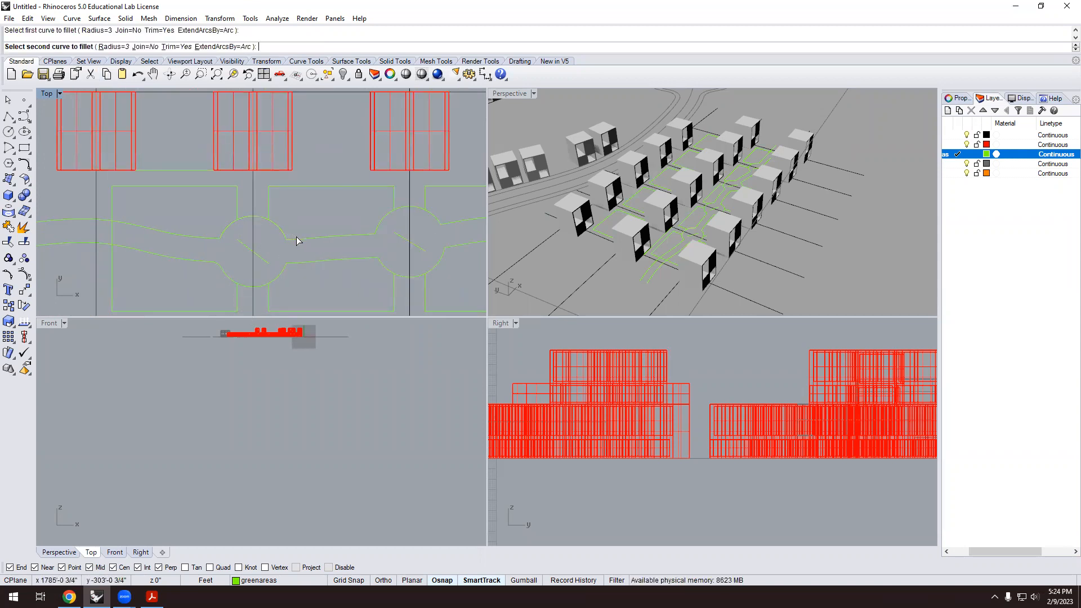
pyautogui.click(307, 262)
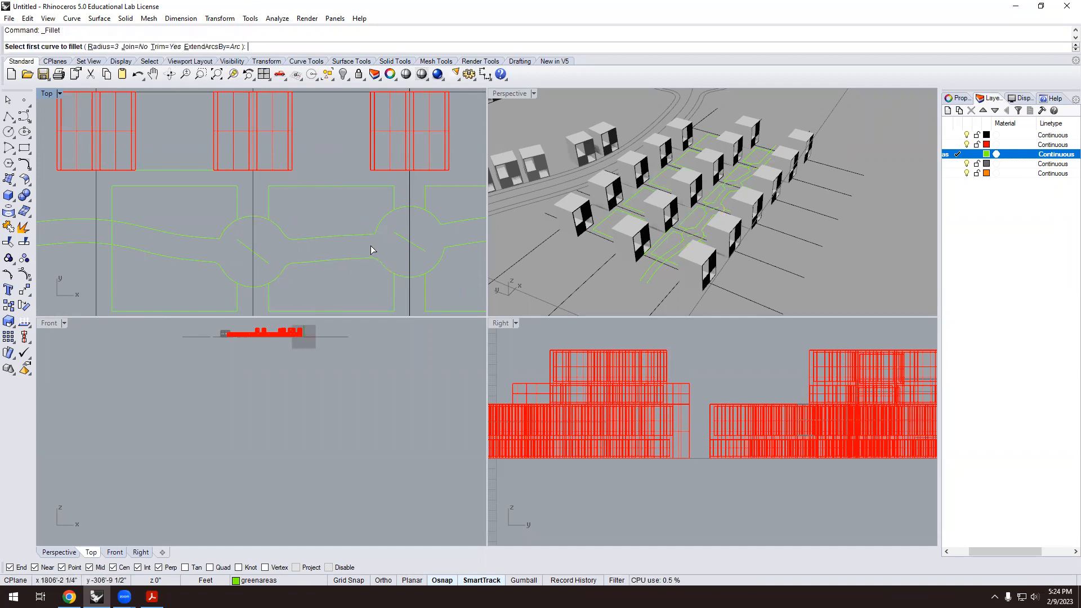
pyautogui.click(382, 231)
pyautogui.scroll(-2, 265, 202)
pyautogui.scroll(4, 394, 211)
# Round two path junctions with the right circle, including its upper-right corner.
pyautogui.rightClick(403, 217)
pyautogui.click(406, 217)
pyautogui.click(420, 223)
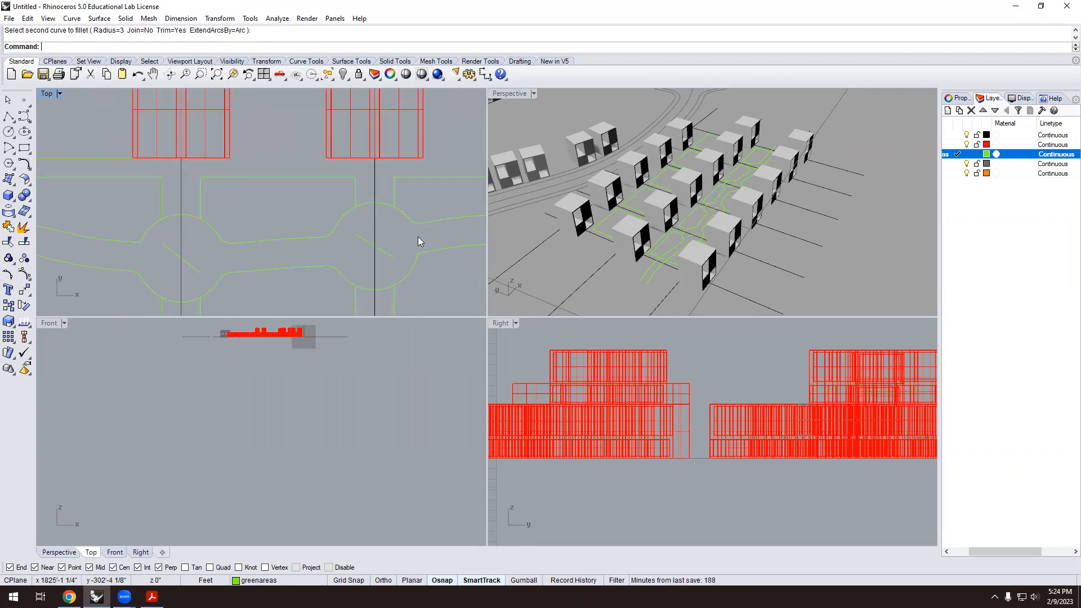
pyautogui.scroll(-3, 440, 249)
pyautogui.scroll(3, 312, 223)
pyautogui.rightClick(347, 222)
pyautogui.click(370, 213)
pyautogui.click(409, 207)
# Attempt a fillet near the right circle, cancel the failed result, and select the circle.
pyautogui.rightClick(435, 265)
pyautogui.click(448, 262)
pyautogui.click(455, 253)
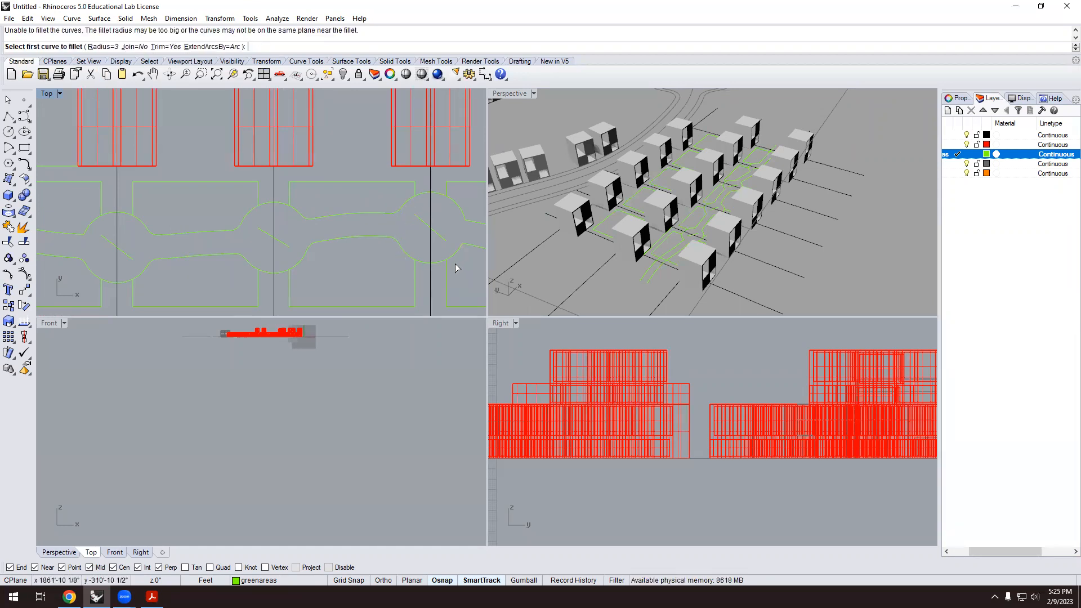
pyautogui.scroll(-4, 355, 247)
pyautogui.scroll(2, 388, 248)
pyautogui.press('Escape')
pyautogui.click(378, 237)
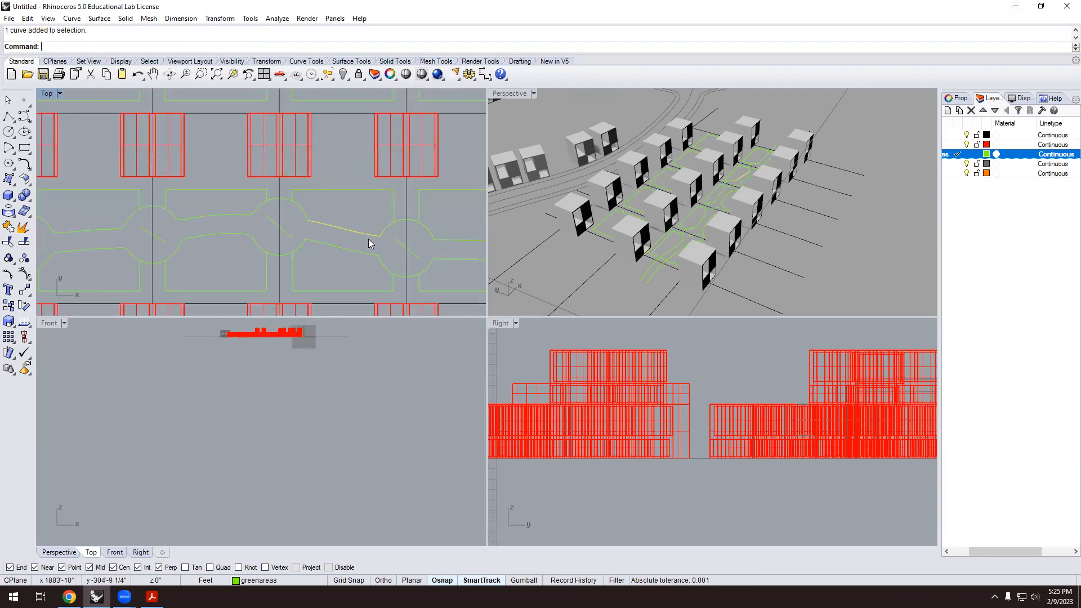
# Fillet three path lines into the right and middle circles.
pyautogui.press('Return')
pyautogui.click(372, 234)
pyautogui.click(386, 225)
pyautogui.press('Return')
pyautogui.click(342, 249)
pyautogui.click(383, 265)
pyautogui.press('Return')
pyautogui.click(299, 249)
pyautogui.click(323, 244)
# Fillet the middle circle to the upper line and the right circle's lower arc.
pyautogui.press('Return')
pyautogui.click(300, 208)
pyautogui.click(319, 224)
pyautogui.scroll(-4, 315, 232)
pyautogui.scroll(4, 387, 234)
pyautogui.press('Return')
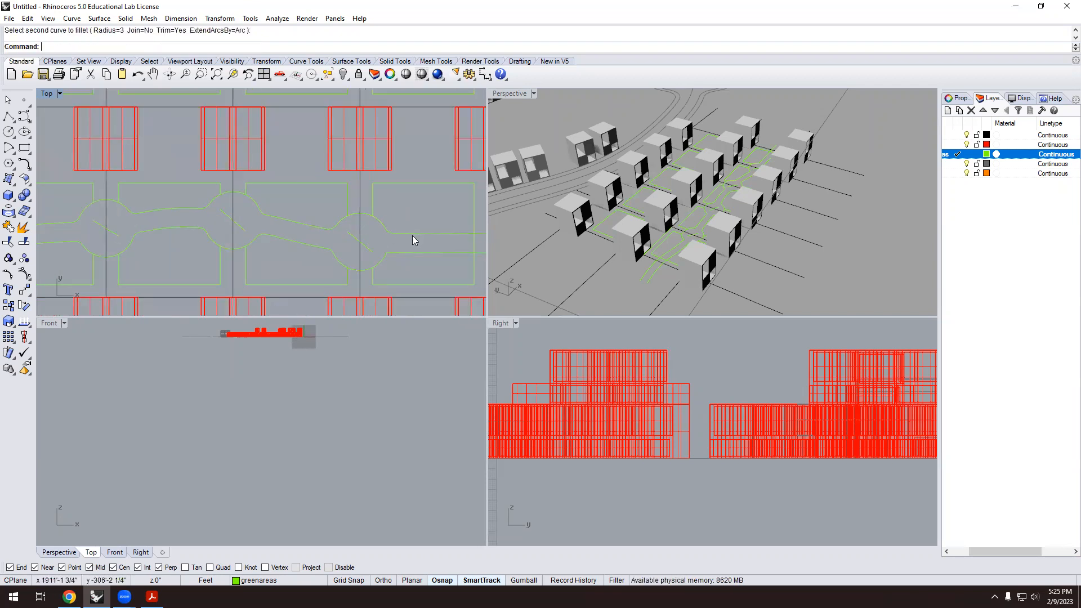
pyautogui.click(382, 265)
pyautogui.click(406, 251)
pyautogui.scroll(3, 398, 248)
# Begin a trim by picking the green rectangle curves, then cancel it.
pyautogui.write('Tri')
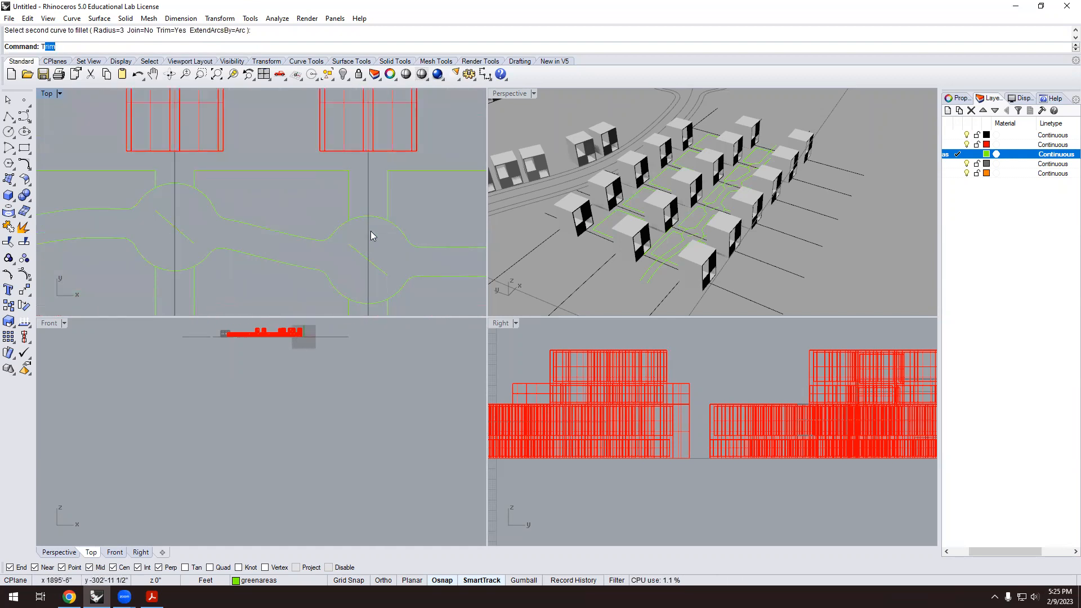
pyautogui.click(348, 198)
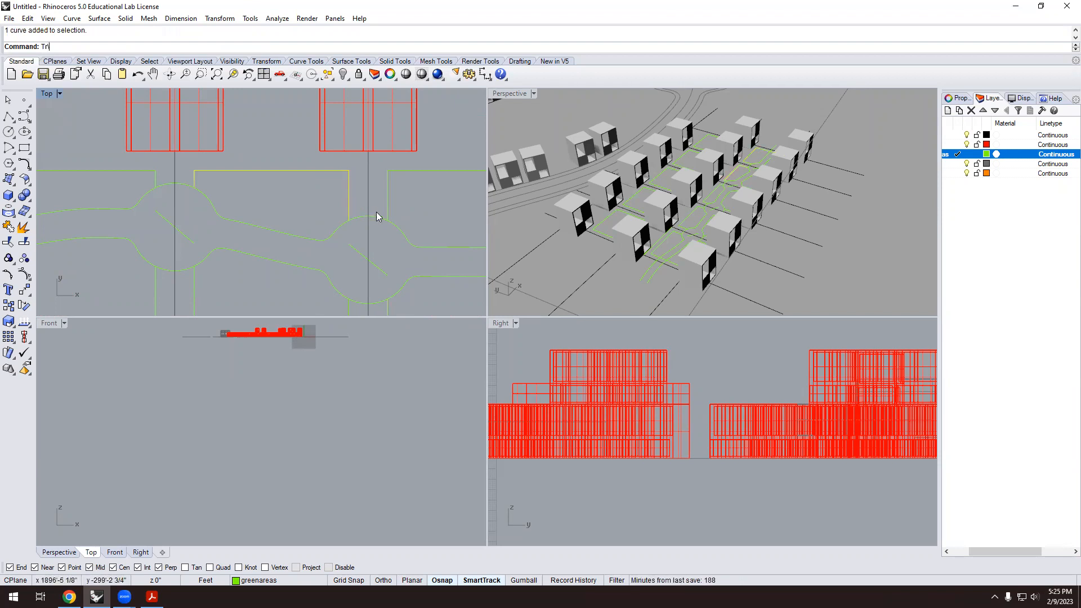
pyautogui.scroll(-2, 426, 205)
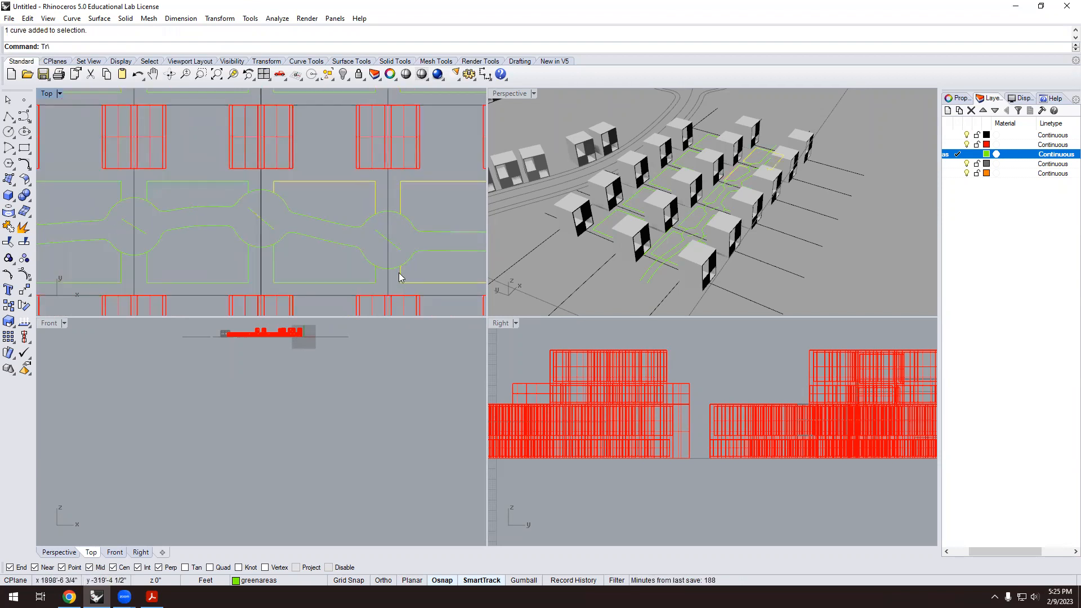
pyautogui.click(371, 283)
pyautogui.click(247, 265)
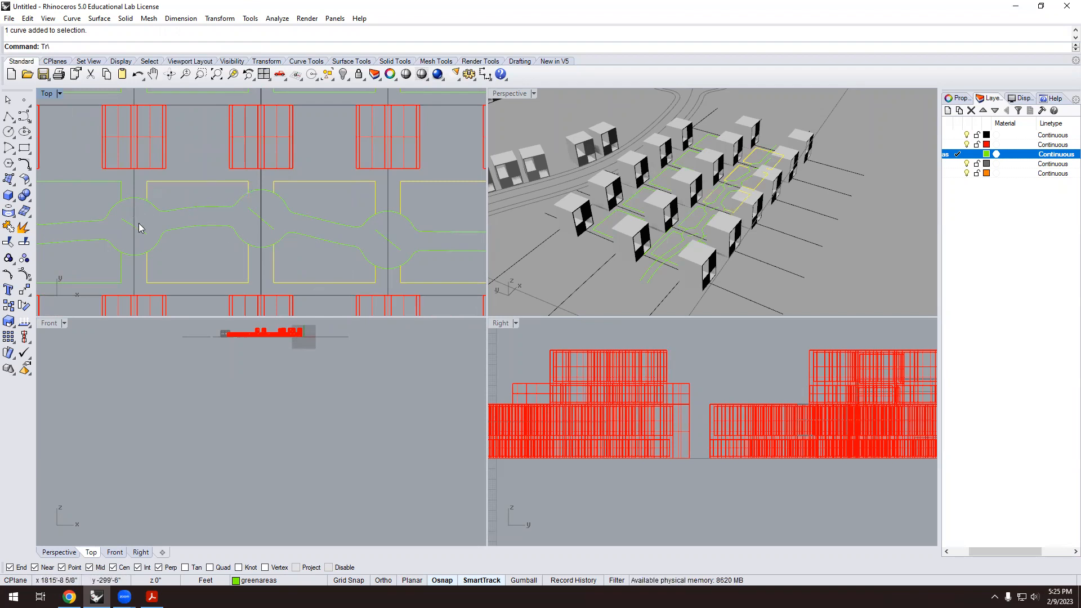
pyautogui.scroll(-4, 266, 251)
pyautogui.scroll(2, 227, 242)
pyautogui.click(181, 279)
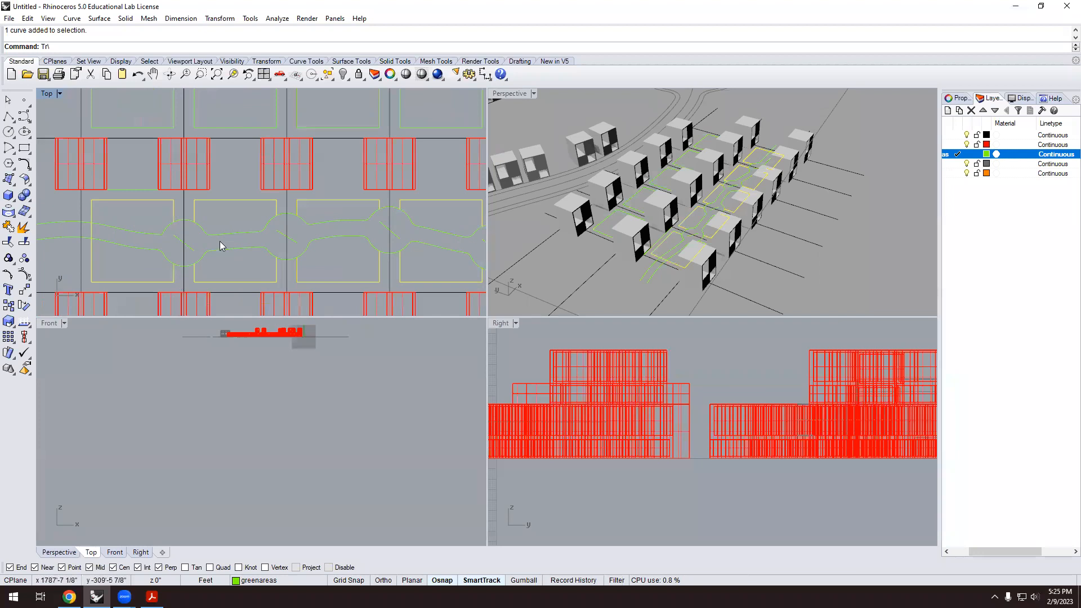
pyautogui.press('Escape')
# Fillet the left circle's top arc into the path line.
pyautogui.click(188, 223)
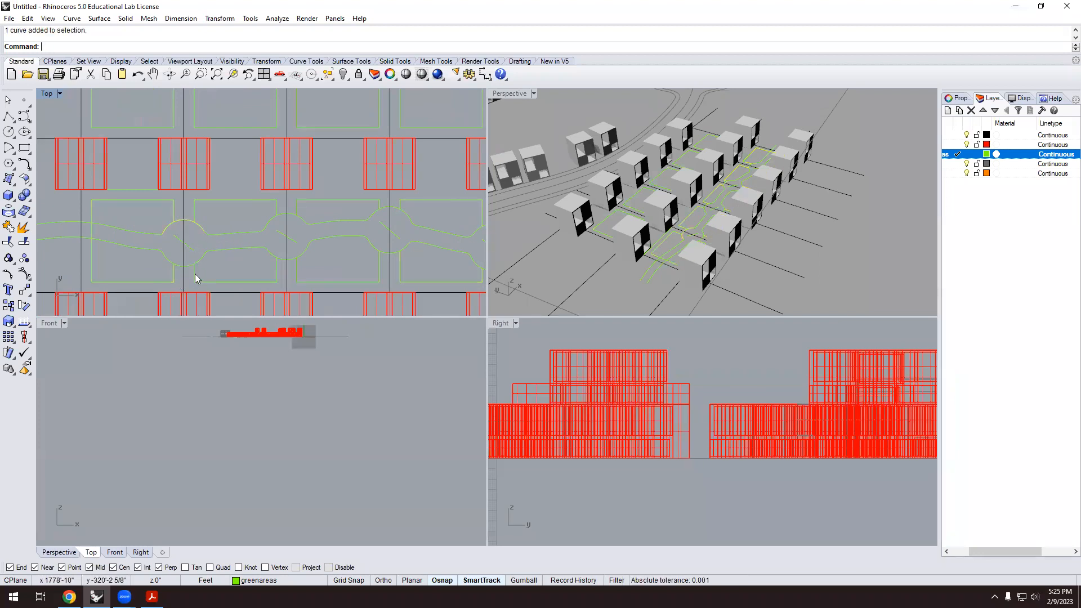
pyautogui.rightClick(198, 257)
pyautogui.click(193, 217)
pyautogui.click(202, 220)
# Trim away the circle arc between the two green rectangles, using both as cutters.
pyautogui.write('Trim')
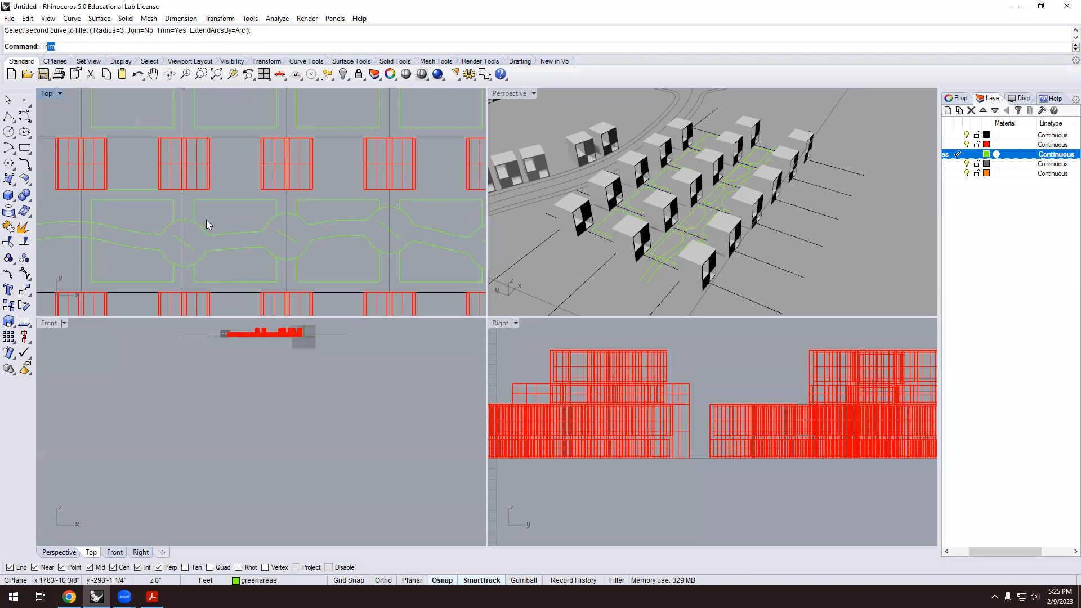
pyautogui.press('Return')
pyautogui.click(186, 217)
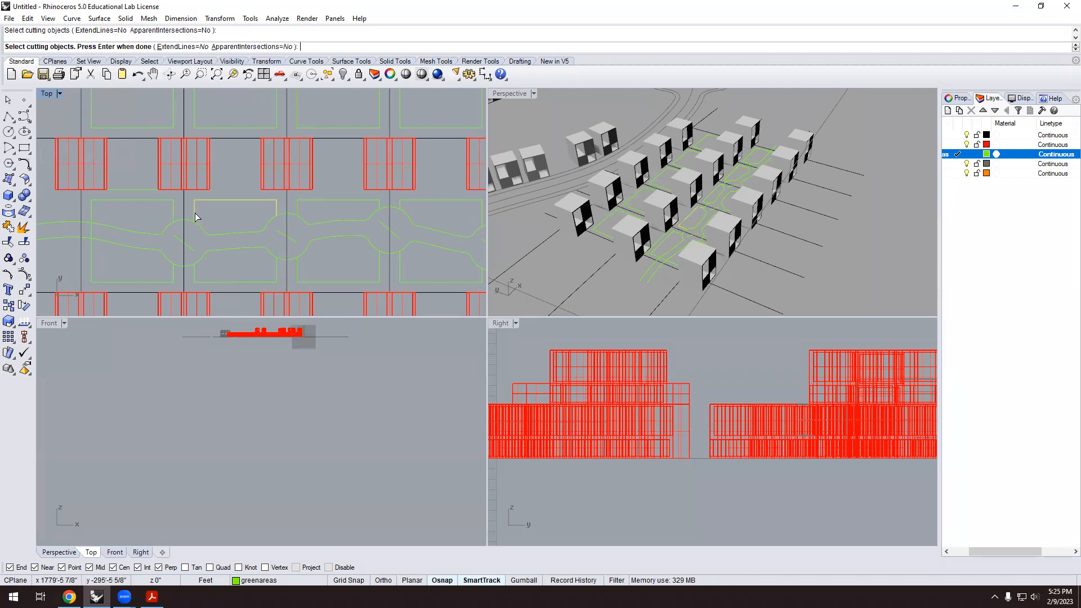
pyautogui.click(173, 217)
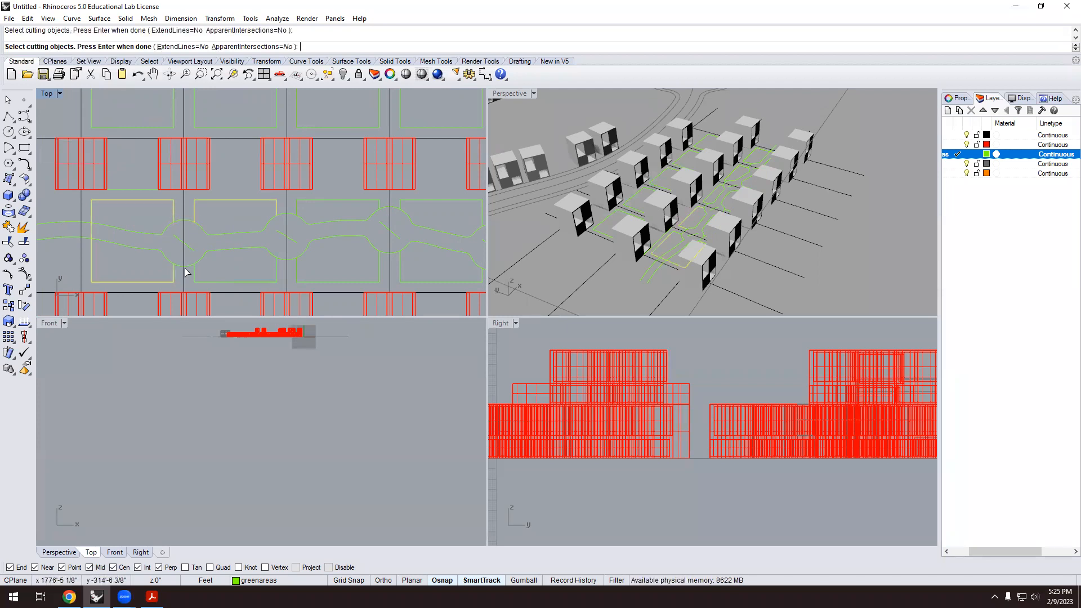
pyautogui.press('Return')
pyautogui.click(189, 222)
pyautogui.click(189, 265)
# Fillet two corners of the green area outlines.
pyautogui.press('Return')
pyautogui.click(24, 164)
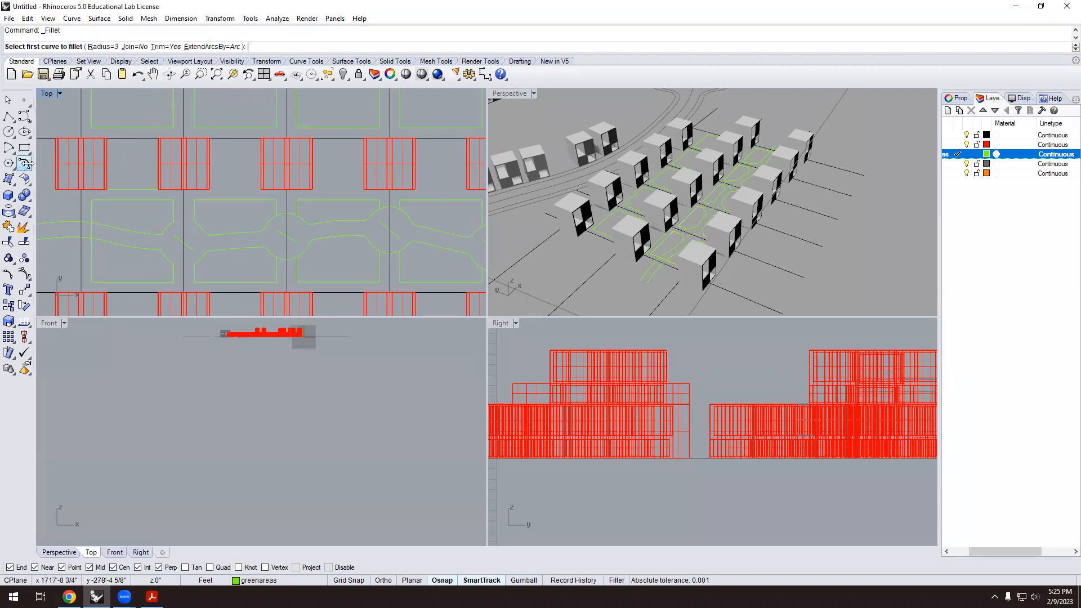
pyautogui.click(167, 228)
pyautogui.scroll(3, 166, 227)
pyautogui.click(218, 235)
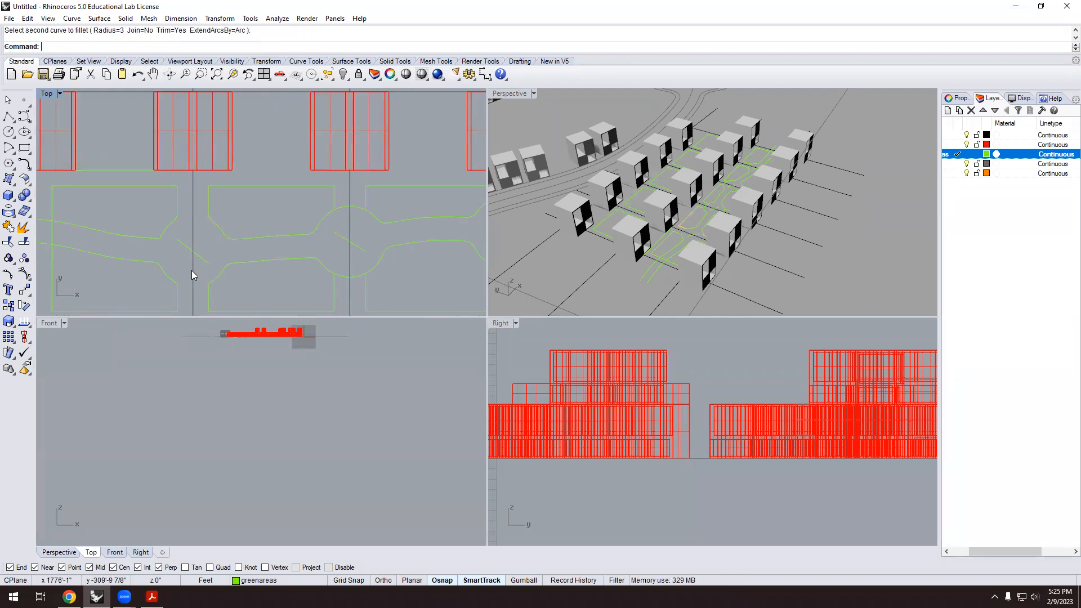
pyautogui.press('Return')
pyautogui.click(206, 299)
pyautogui.click(219, 285)
pyautogui.scroll(-3, 199, 237)
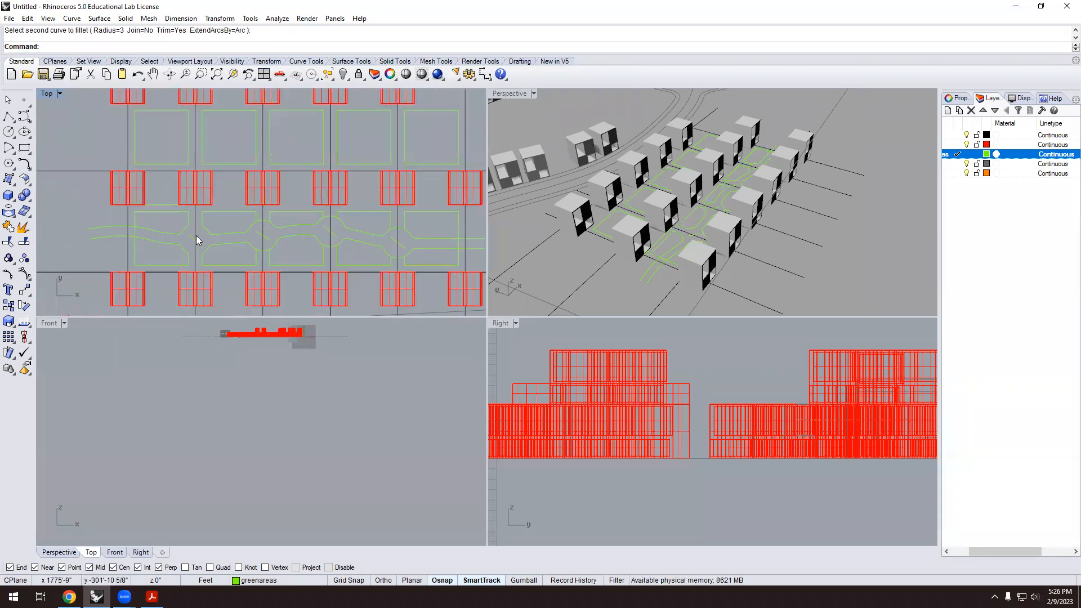
# Delete the stray short fillet segment and orbit the perspective view around the buildings.
pyautogui.click(201, 242)
pyautogui.press('Delete')
pyautogui.scroll(-3, 206, 249)
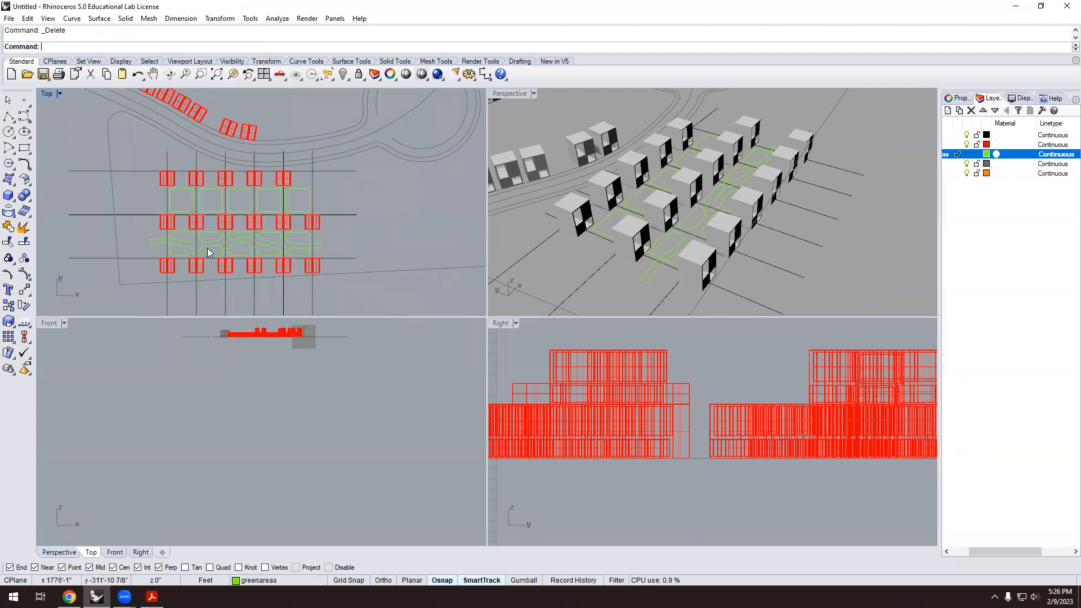
pyautogui.scroll(1, 392, 228)
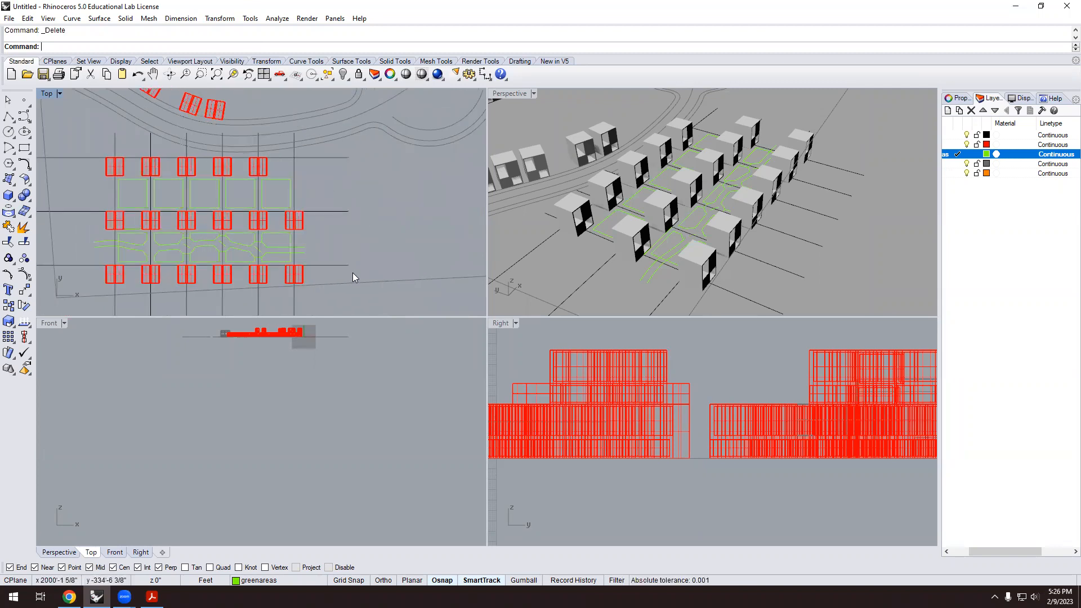
pyautogui.moveTo(655, 274); pyautogui.dragTo(741, 218, button='right')
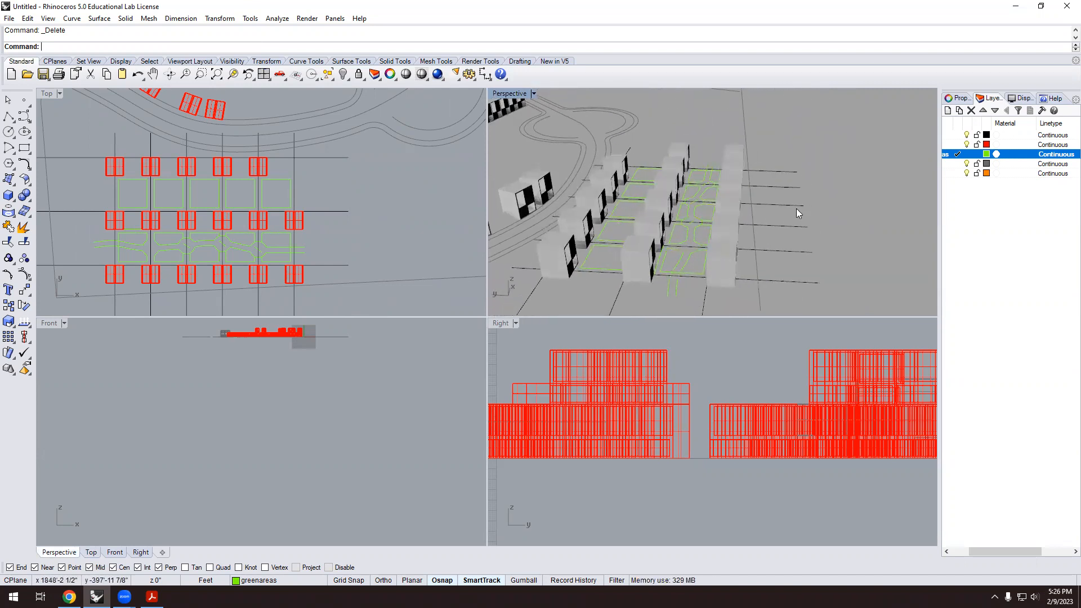
pyautogui.scroll(4, 322, 185)
pyautogui.scroll(-4, 303, 224)
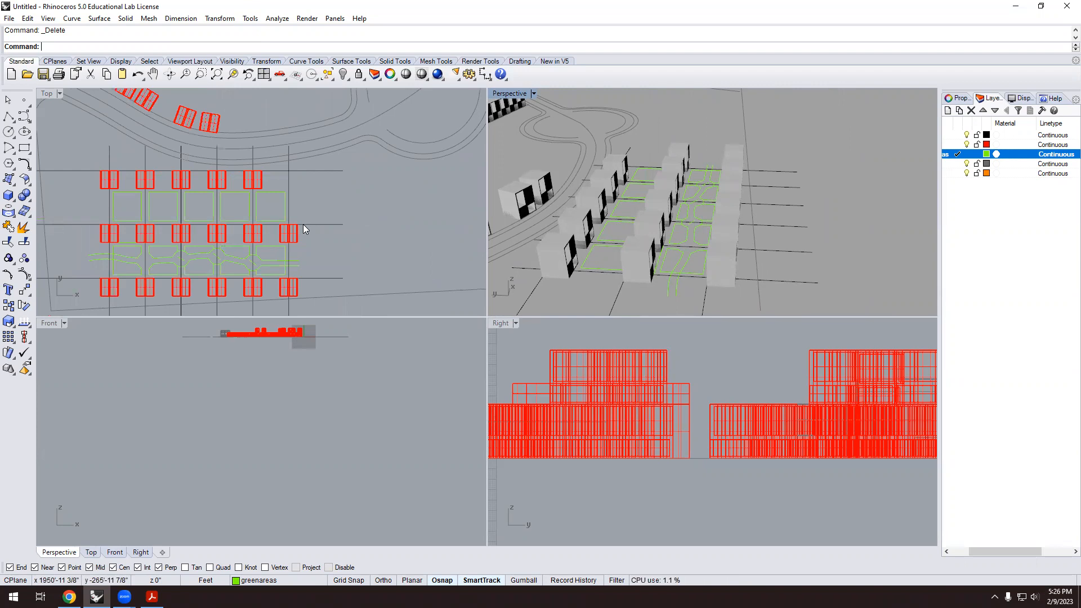
pyautogui.scroll(-2, 212, 243)
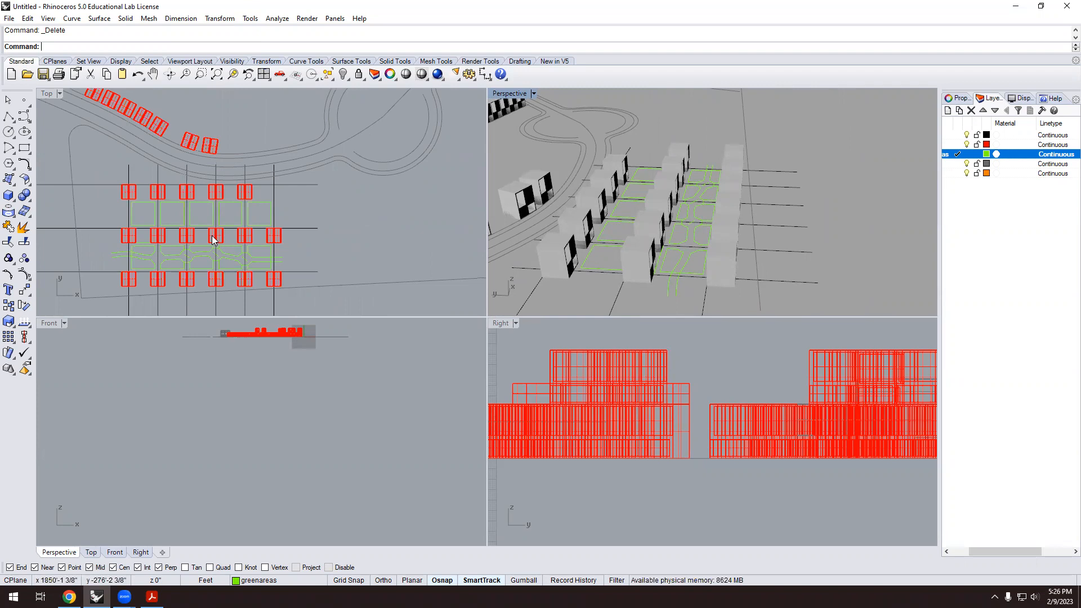
pyautogui.scroll(5, 214, 240)
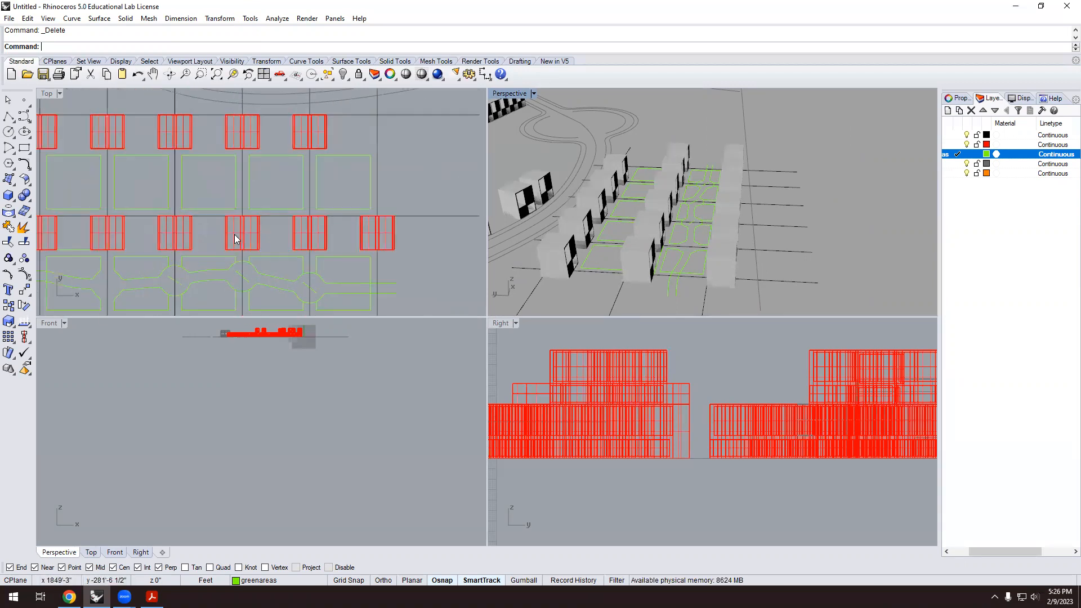
pyautogui.scroll(-4, 235, 241)
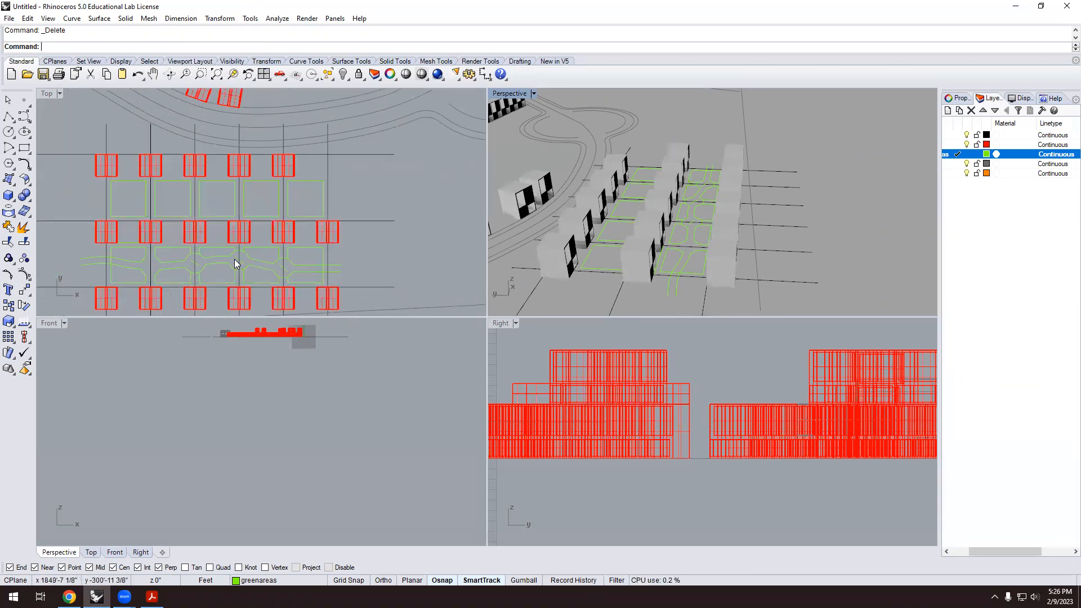
pyautogui.scroll(3, 235, 277)
pyautogui.scroll(-2, 393, 254)
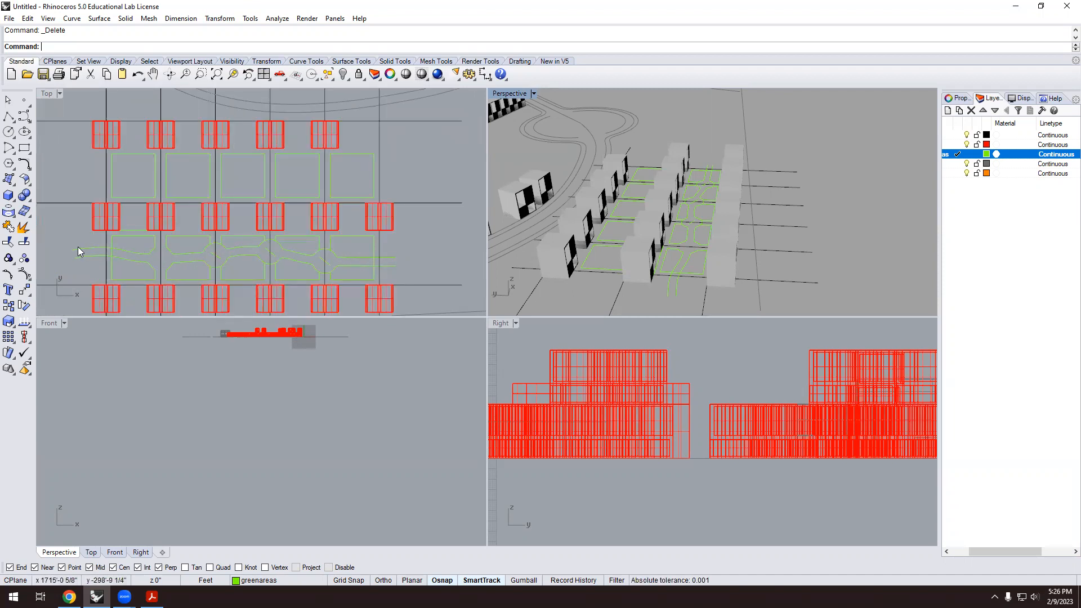
pyautogui.scroll(-3, 206, 208)
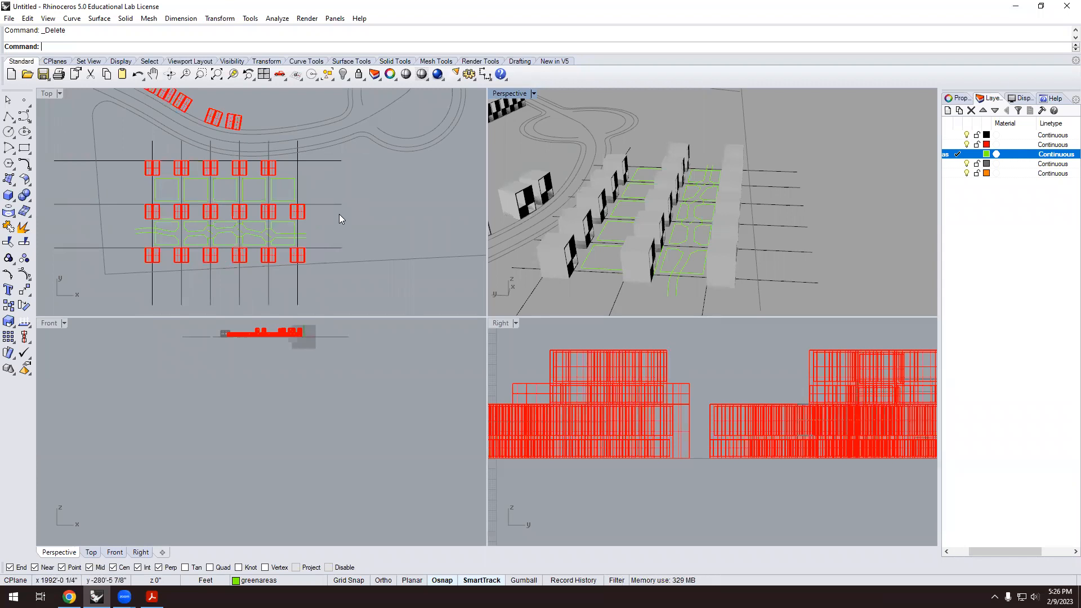
pyautogui.scroll(3, 174, 232)
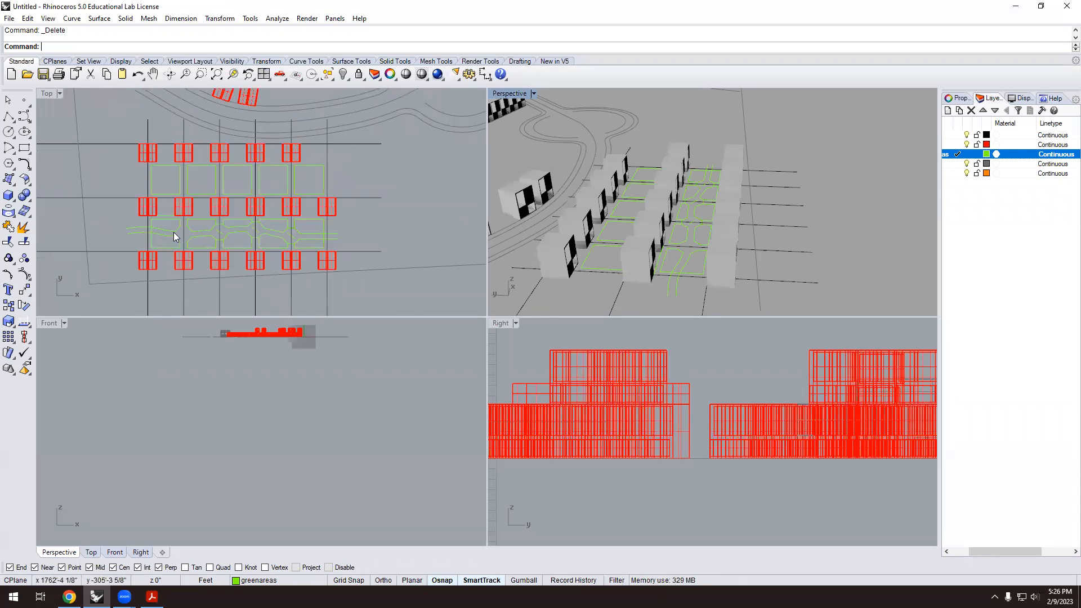
pyautogui.click(221, 236)
pyautogui.scroll(3, 234, 238)
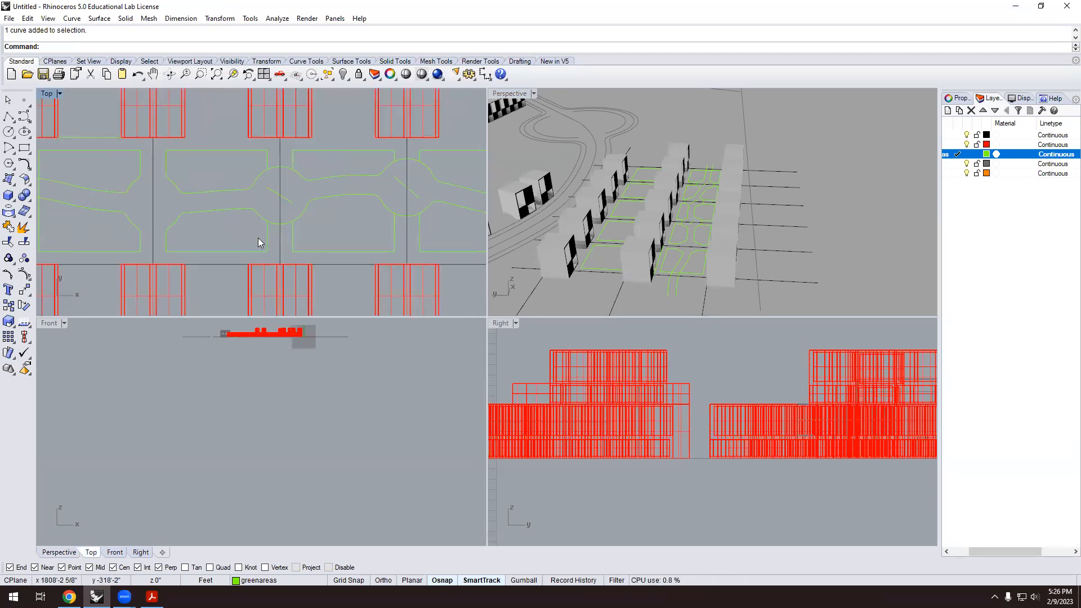
# Trim the circle's top and bottom arcs against the green-area cutting curve.
pyautogui.write('trim')
pyautogui.press('Return')
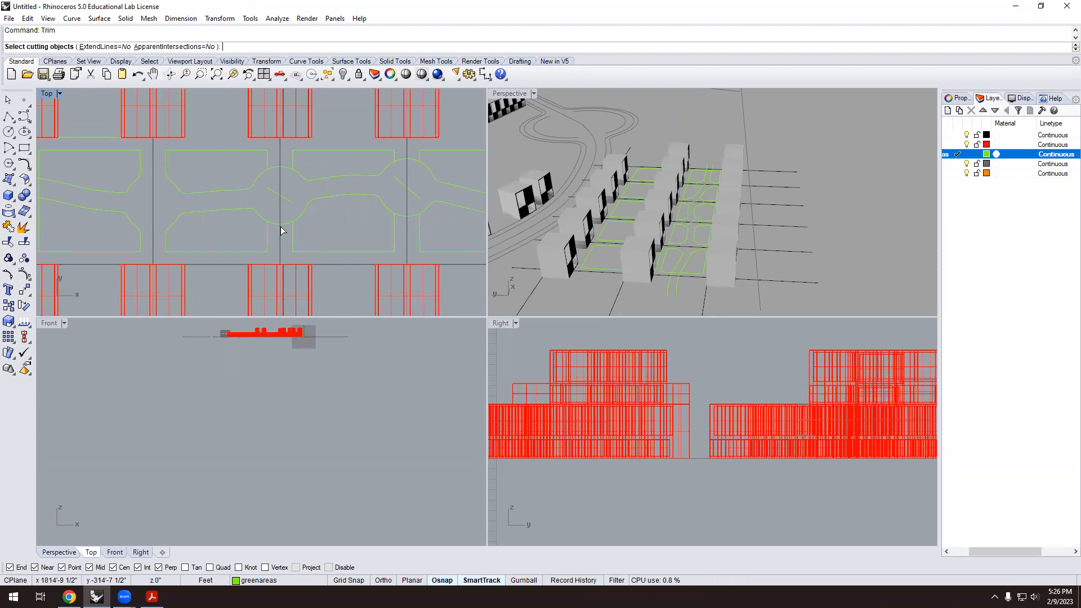
pyautogui.click(292, 234)
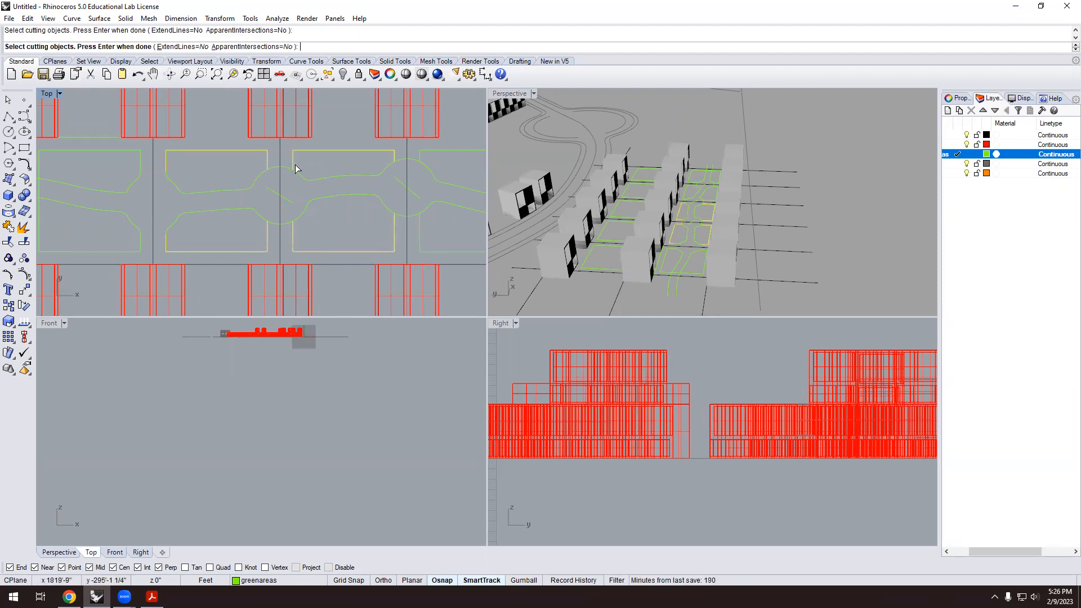
pyautogui.press('Return')
pyautogui.click(286, 167)
pyautogui.click(286, 228)
pyautogui.press('Return')
pyautogui.scroll(-4, 246, 219)
pyautogui.scroll(-2, 360, 268)
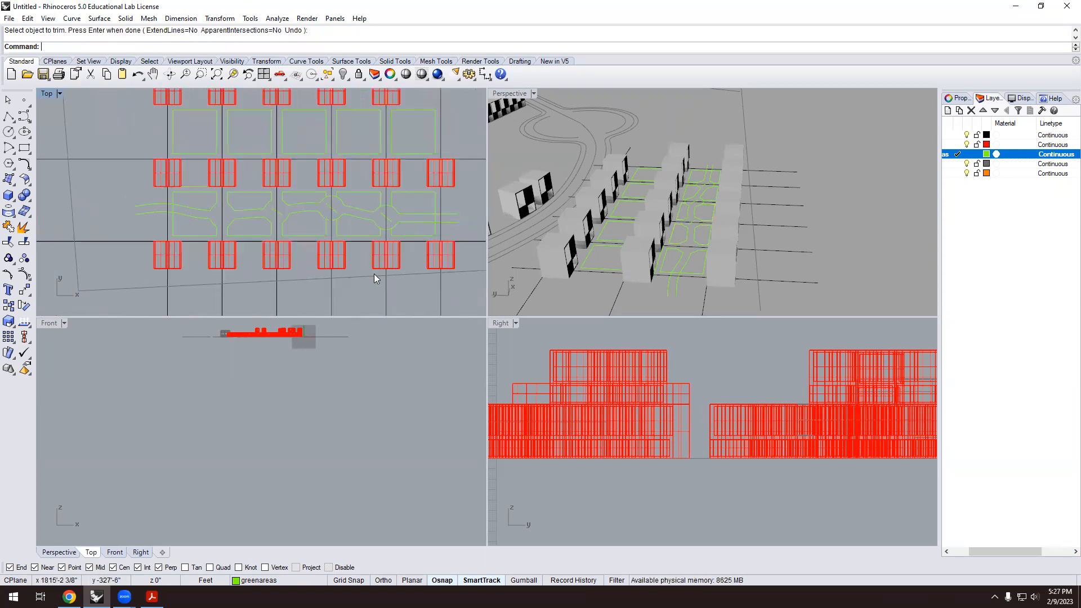
pyautogui.scroll(8, 674, 244)
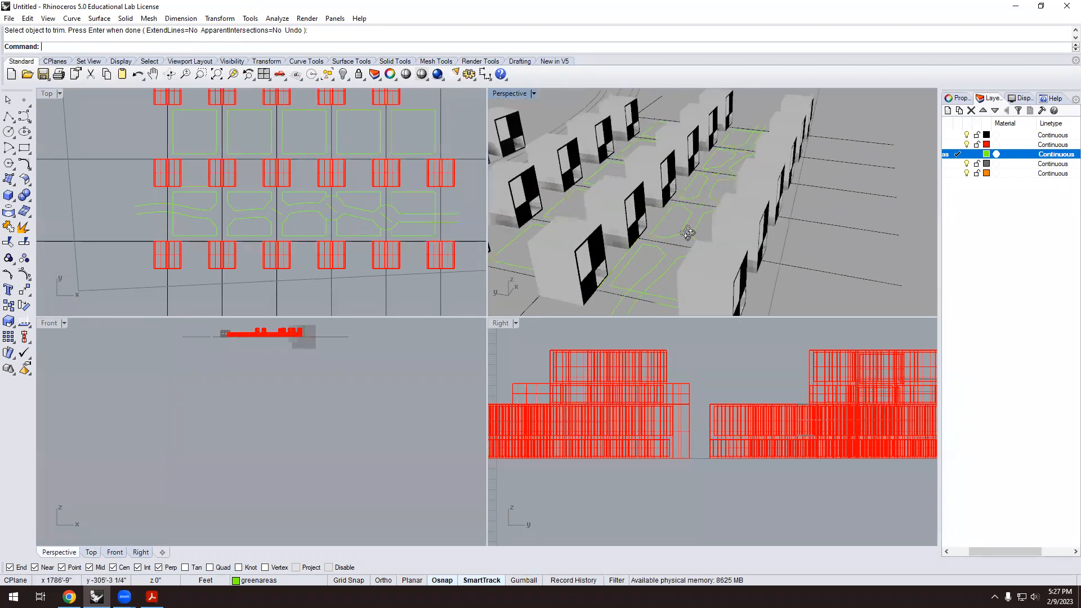
pyautogui.scroll(6, 688, 232)
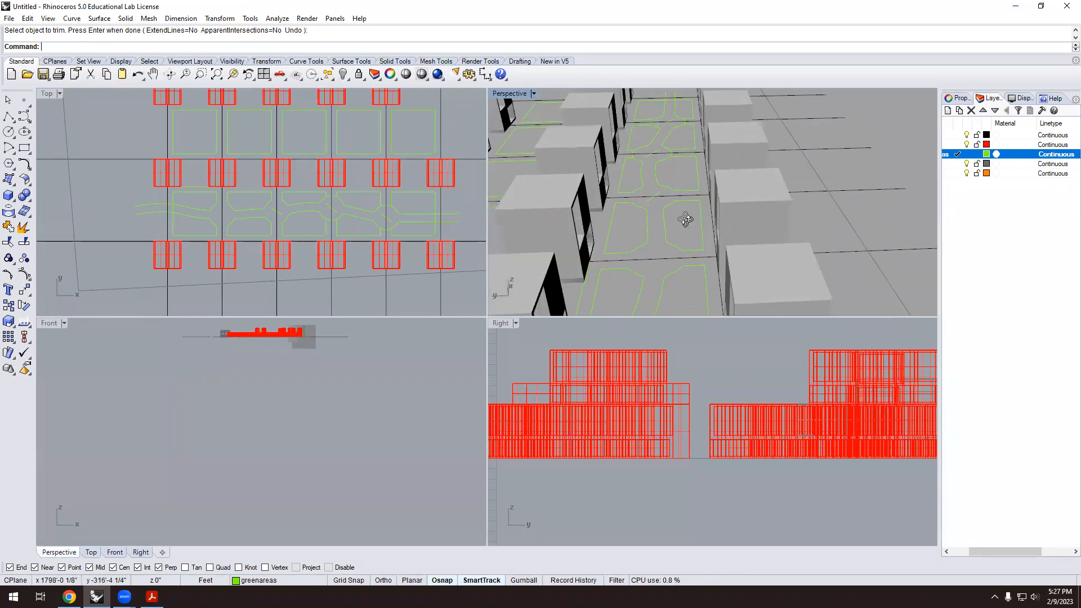
pyautogui.scroll(6, 686, 220)
pyautogui.moveTo(675, 221); pyautogui.dragTo(654, 242, button='right')
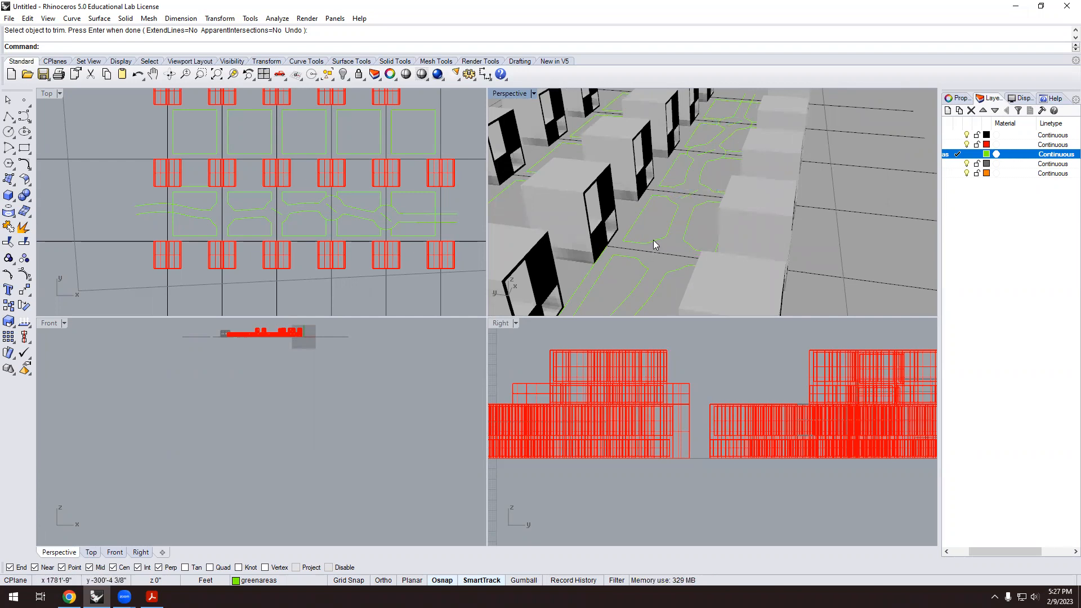
# Join the seven curve pieces around the lower-middle green patch into one closed outline.
pyautogui.click(9, 227)
pyautogui.scroll(5, 231, 236)
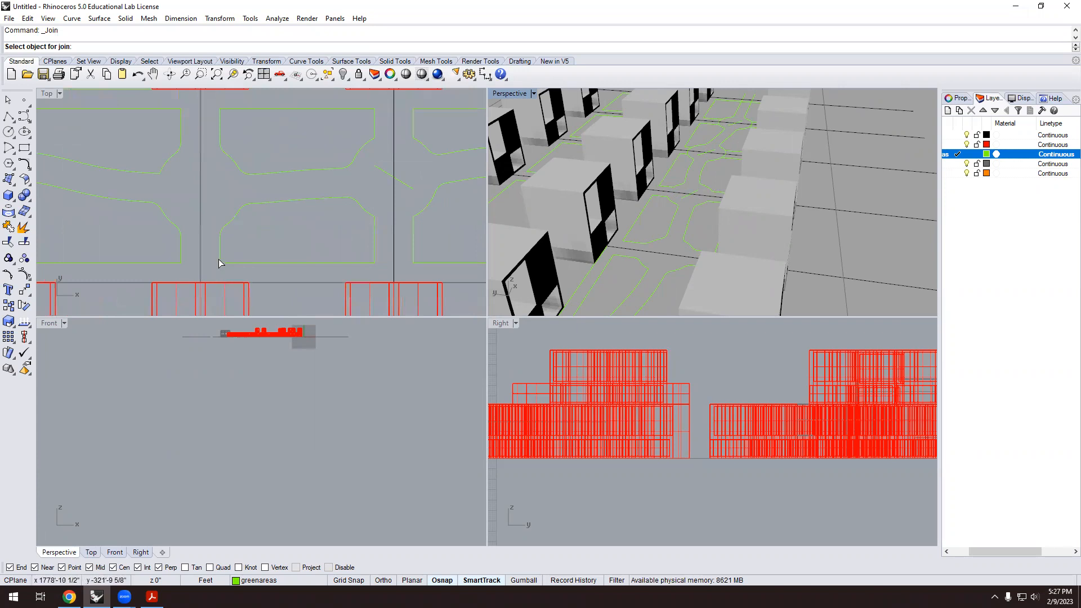
pyautogui.click(220, 262)
pyautogui.click(368, 216)
pyautogui.click(350, 200)
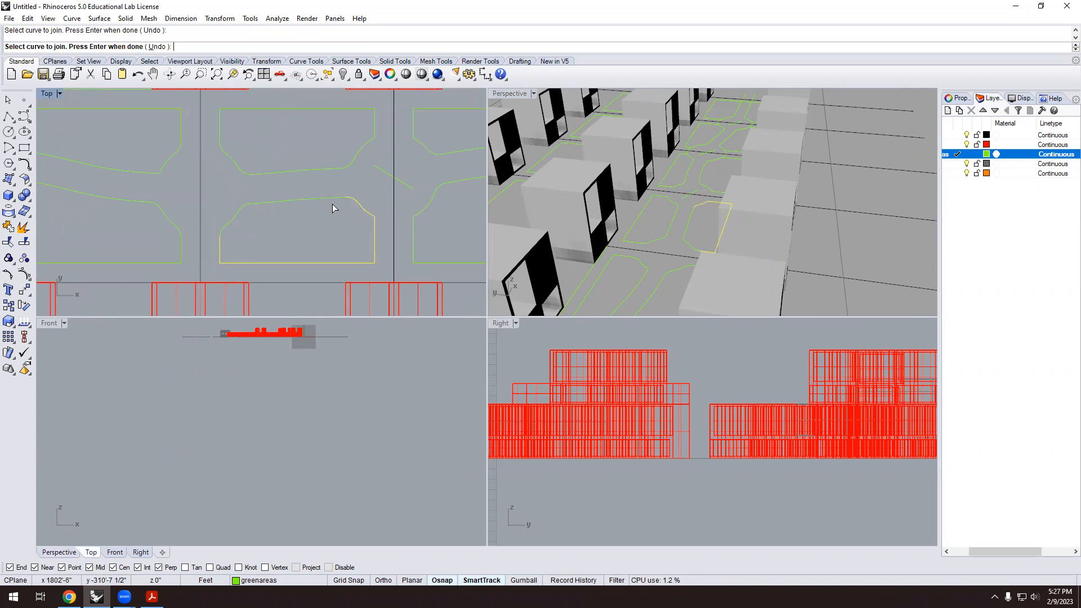
pyautogui.scroll(4, 251, 219)
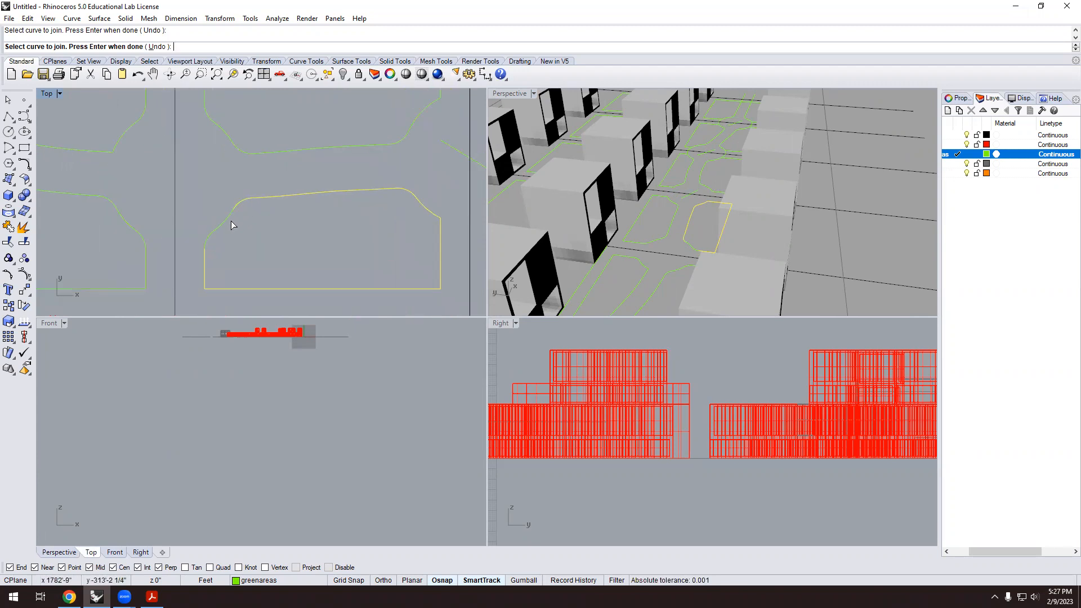
pyautogui.click(208, 241)
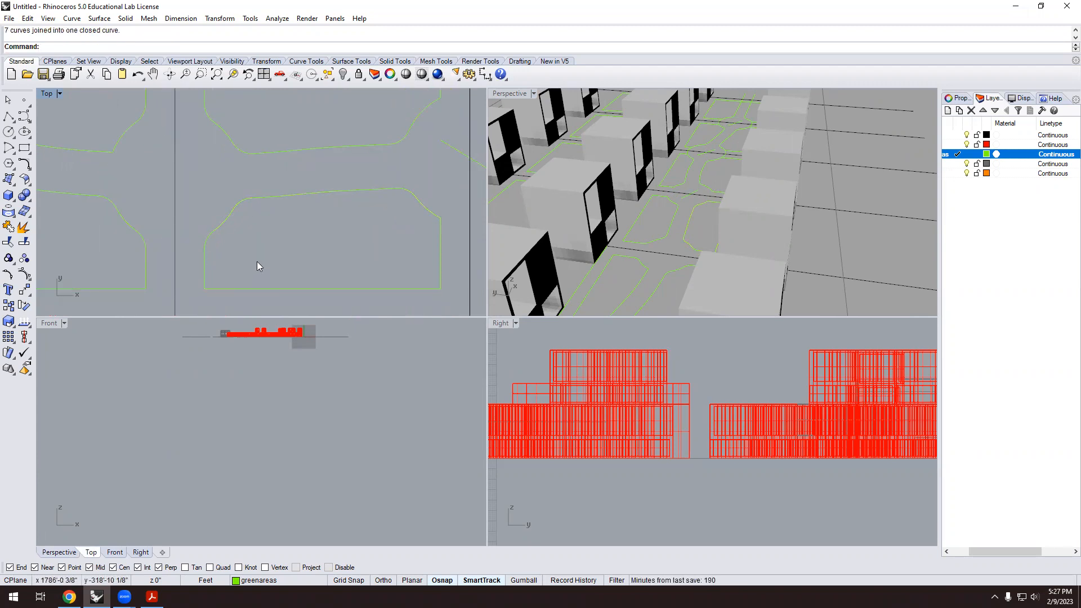
pyautogui.click(278, 289)
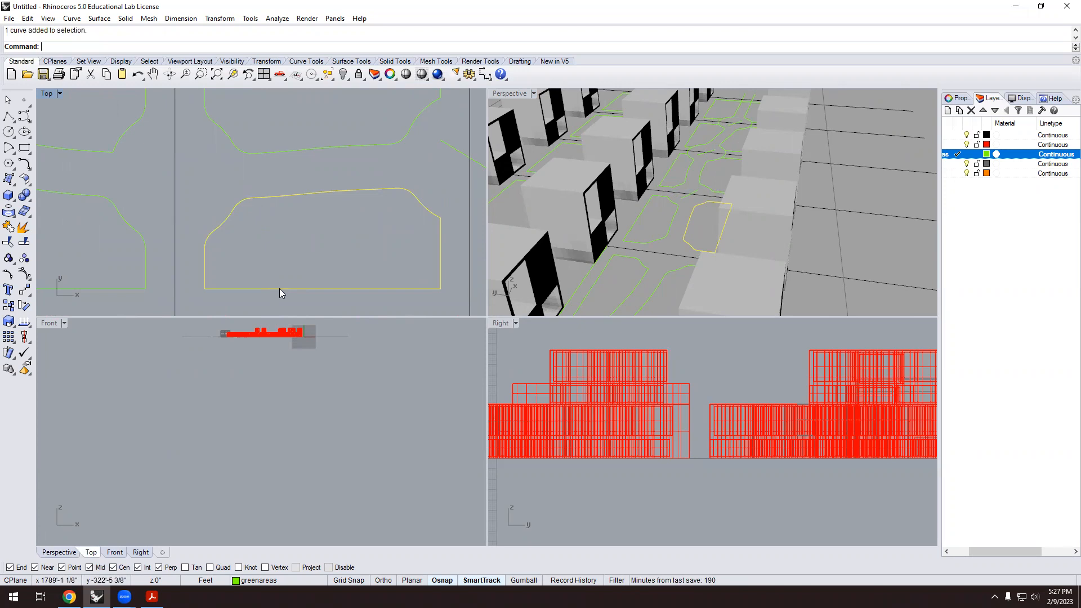
pyautogui.scroll(-5, 324, 242)
pyautogui.press('Escape')
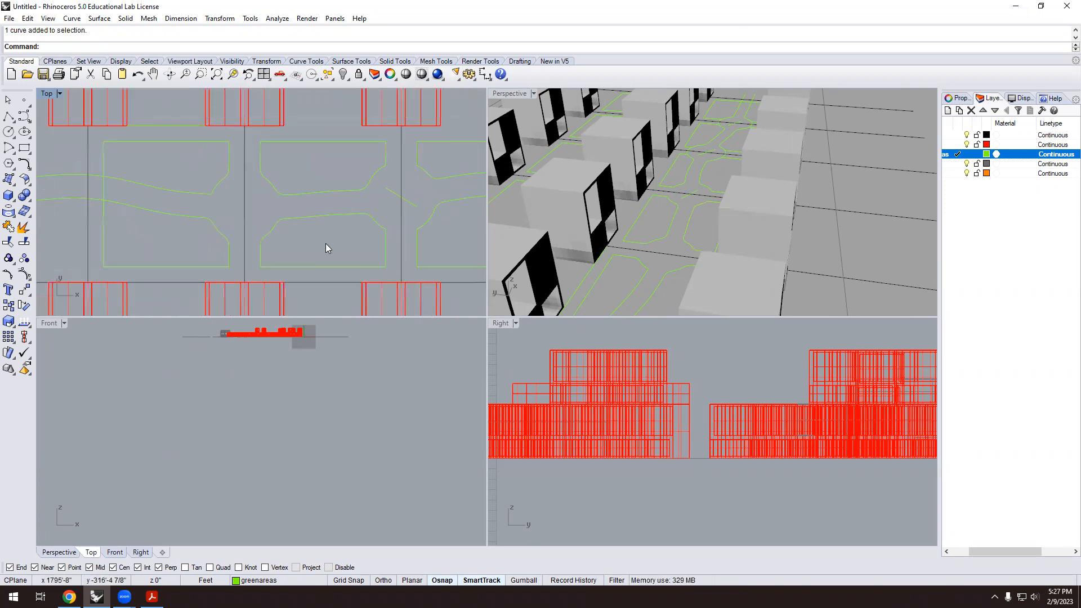
pyautogui.scroll(5, 695, 230)
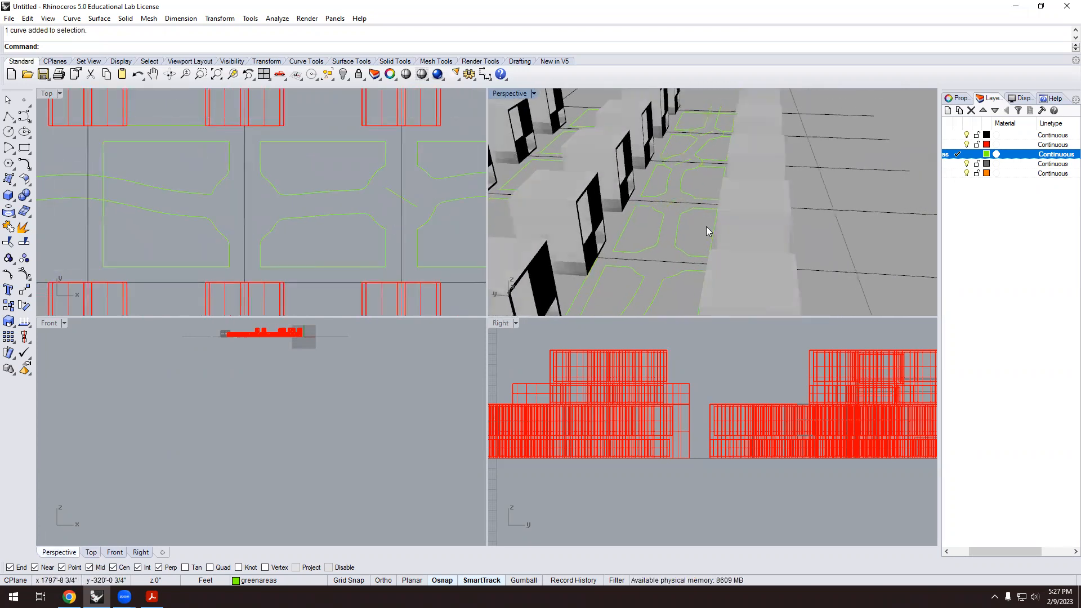
# Extrude the joined green patch outline with ExtrudeCrv into a thin slab.
pyautogui.write('ExtrudeCrv')
pyautogui.press('Return')
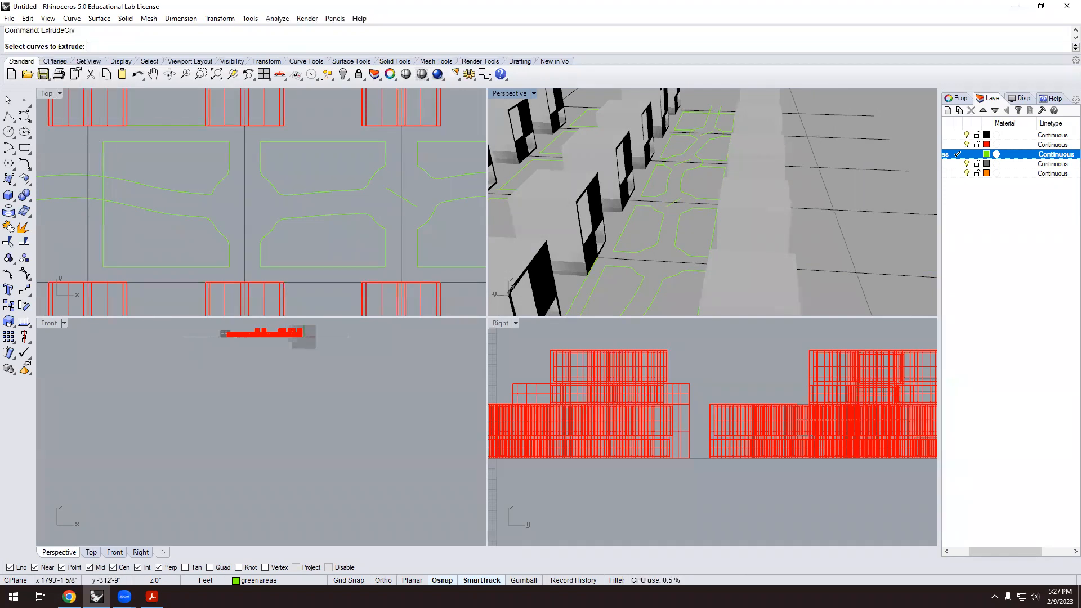
pyautogui.click(678, 237)
pyautogui.press('Return')
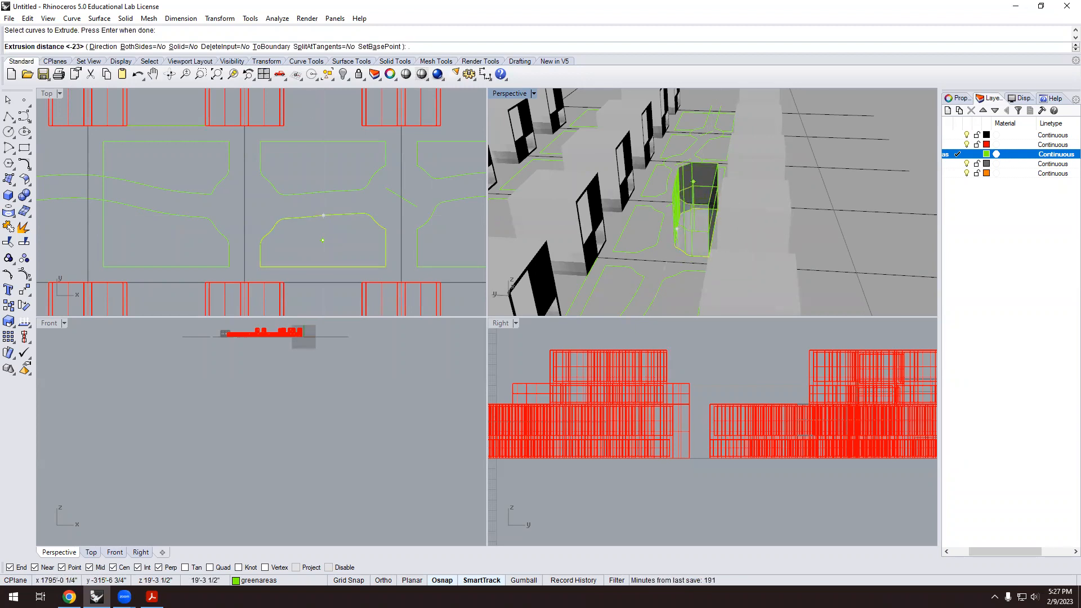
pyautogui.press('Return')
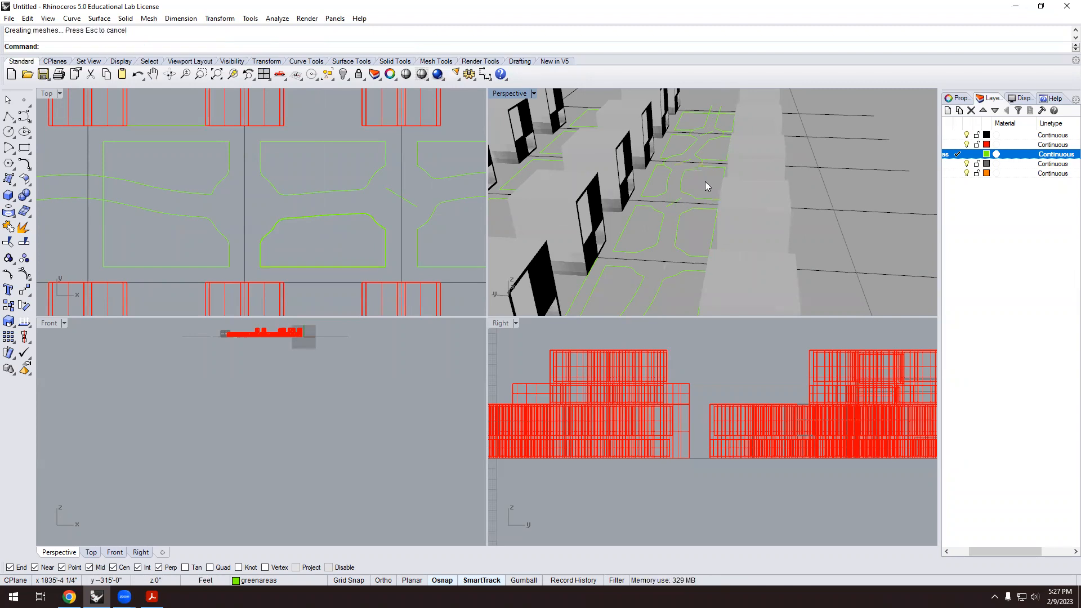
# Select the extrusion rather than its curve and Cap its open ends into a closed solid.
pyautogui.scroll(2, 672, 276)
pyautogui.scroll(2, 695, 239)
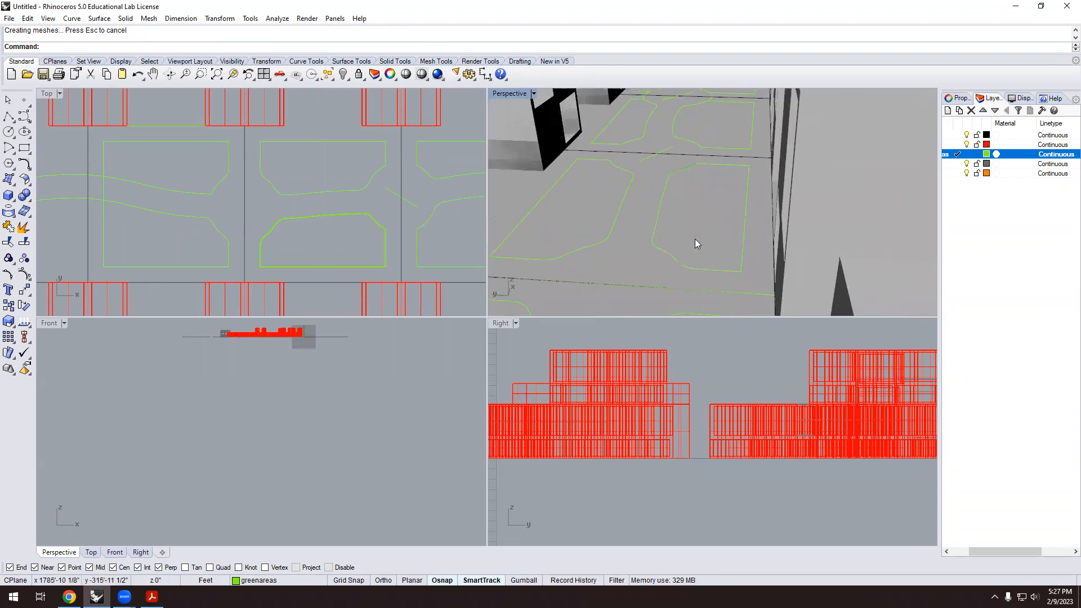
pyautogui.scroll(2, 680, 249)
pyautogui.scroll(2, 335, 219)
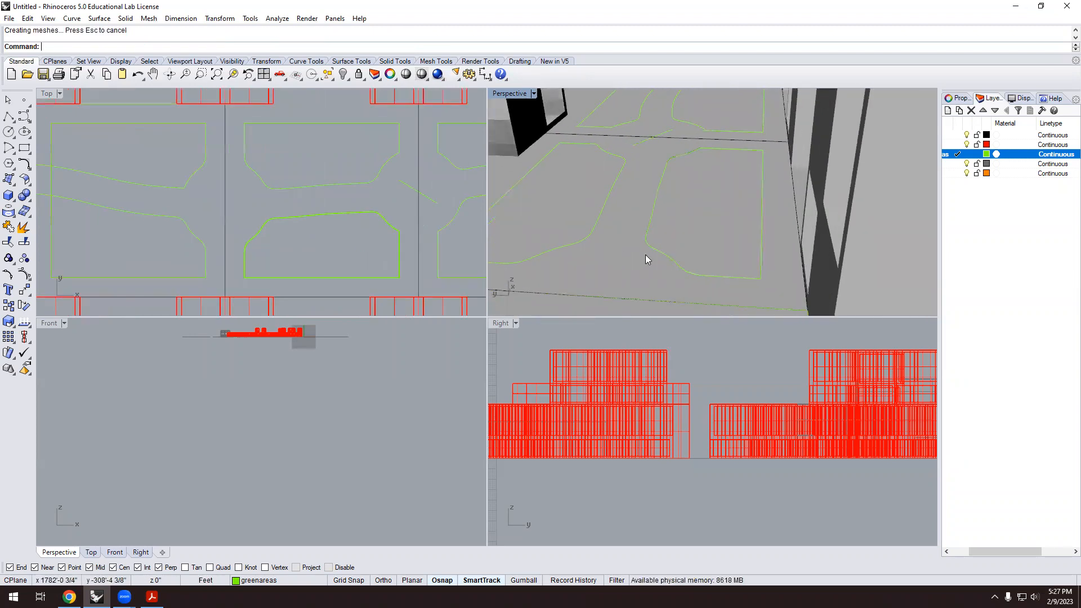
pyautogui.scroll(3, 654, 255)
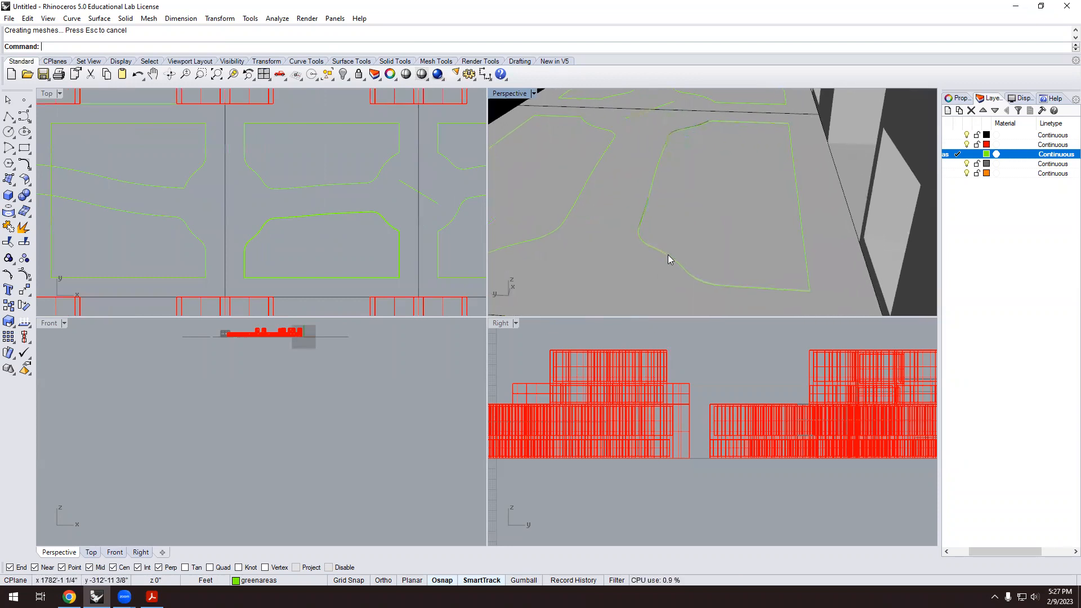
pyautogui.click(668, 255)
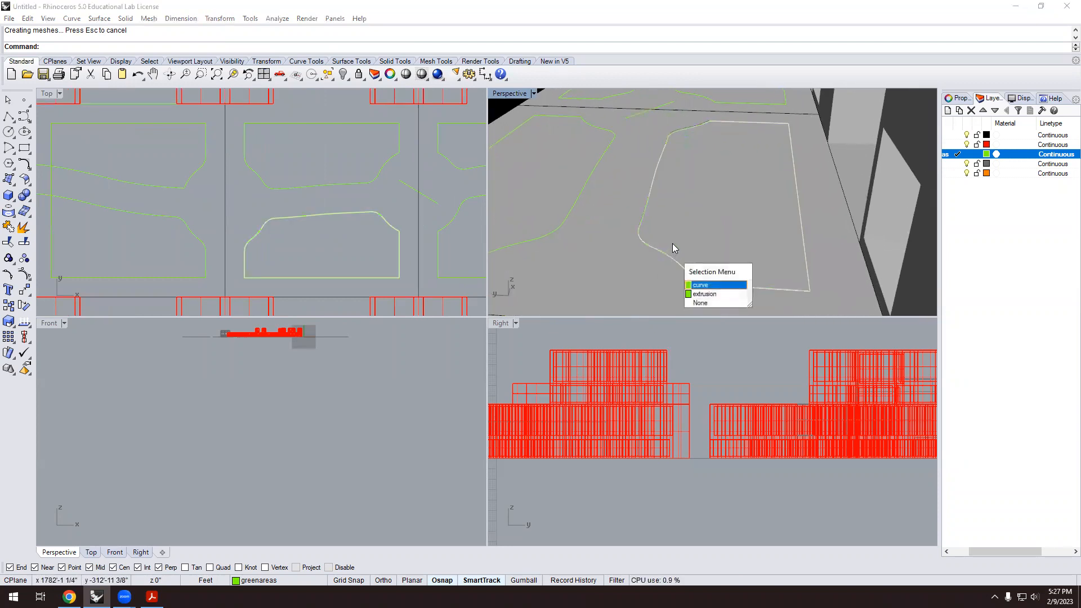
pyautogui.click(704, 295)
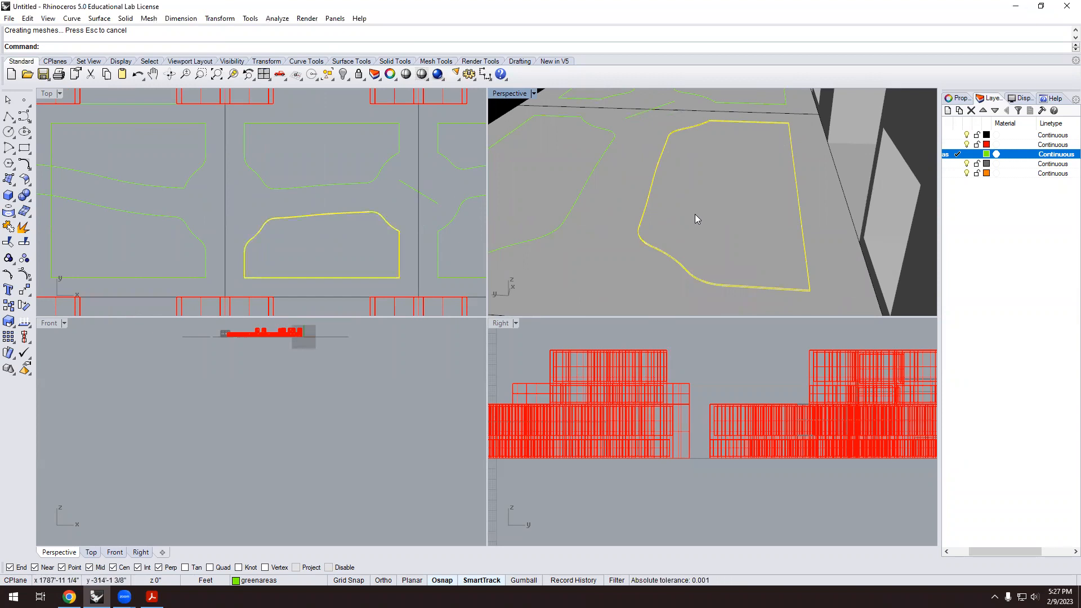
pyautogui.write('Cap')
pyautogui.press('Return')
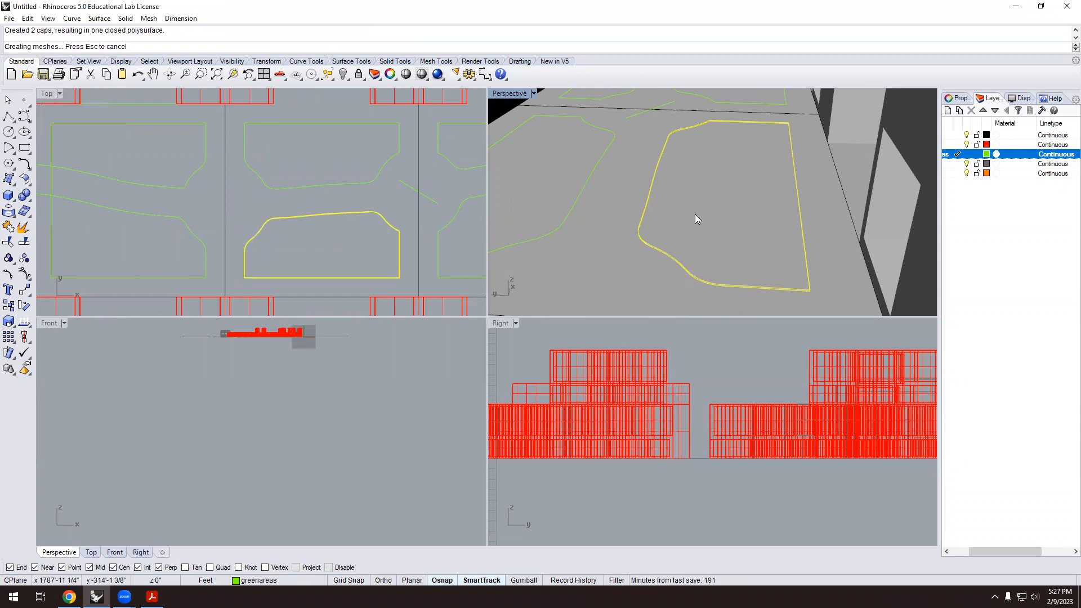
pyautogui.press('Escape')
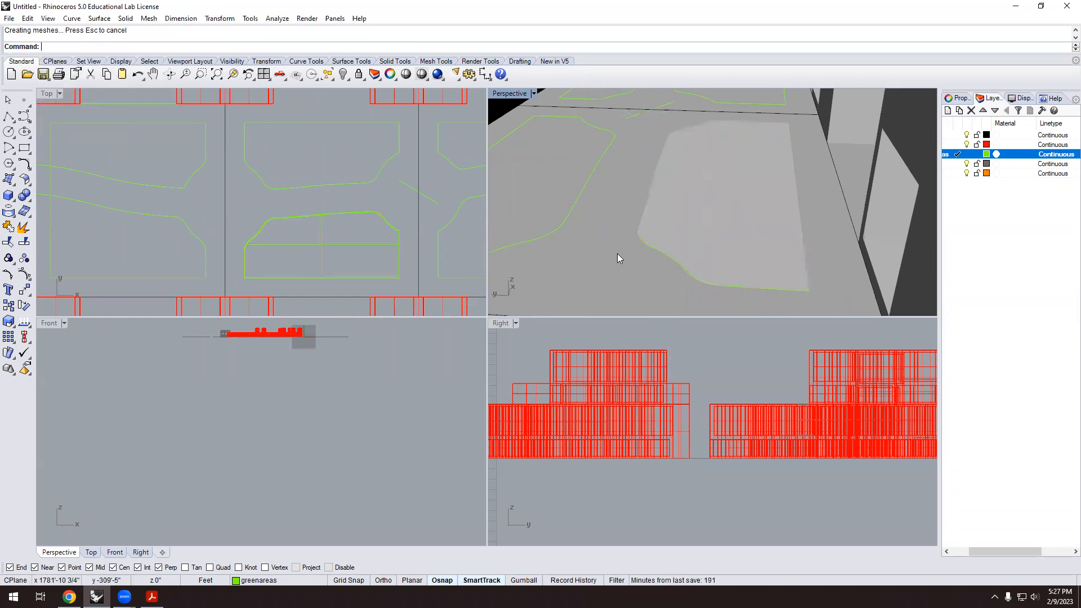
pyautogui.click(663, 257)
pyautogui.scroll(-7, 665, 253)
pyautogui.moveTo(695, 255); pyautogui.dragTo(742, 260, button='right')
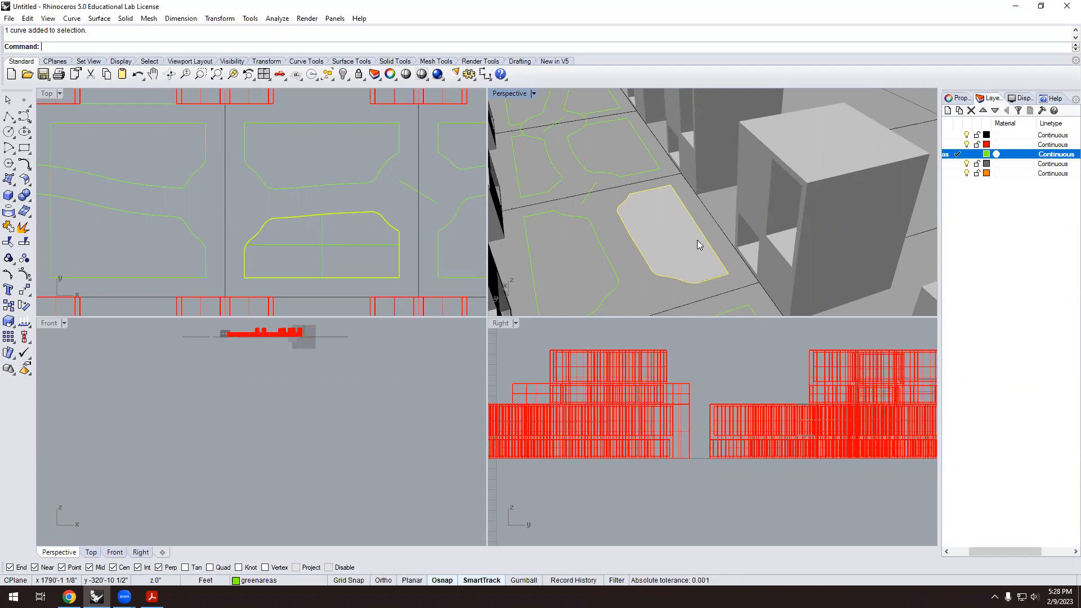
pyautogui.moveTo(697, 240)
pyautogui.mouseDown(button='right')
pyautogui.moveTo(619, 248)
pyautogui.moveTo(643, 261)
pyautogui.moveTo(695, 251)
pyautogui.mouseUp(button='right')
pyautogui.scroll(5, 673, 247)
pyautogui.scroll(-2, 612, 252)
pyautogui.scroll(-2, 695, 251)
pyautogui.scroll(5, 669, 222)
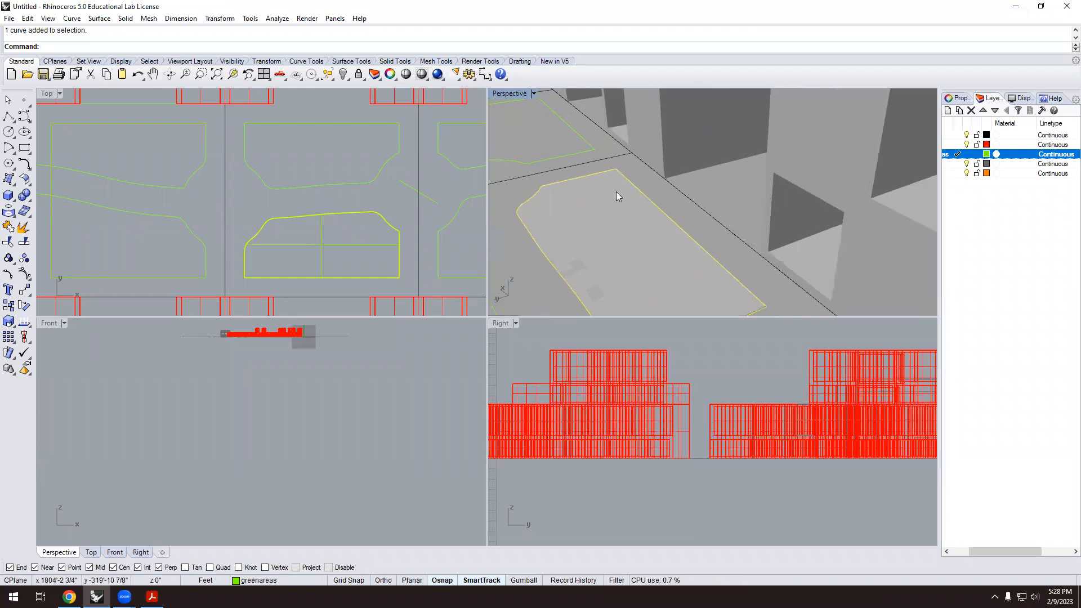
pyautogui.scroll(-4, 616, 192)
pyautogui.moveTo(633, 234)
pyautogui.mouseDown(button='right')
pyautogui.moveTo(627, 266)
pyautogui.moveTo(642, 285)
pyautogui.moveTo(635, 239)
pyautogui.mouseUp(button='right')
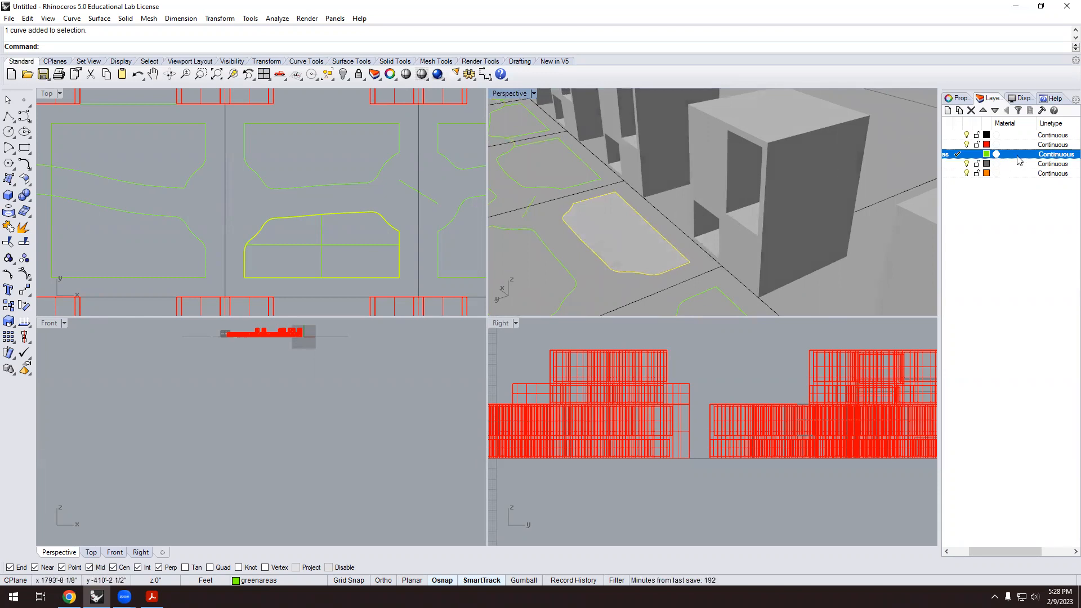
pyautogui.hscroll(1, 993, 200)
pyautogui.hscroll(-2, 990, 198)
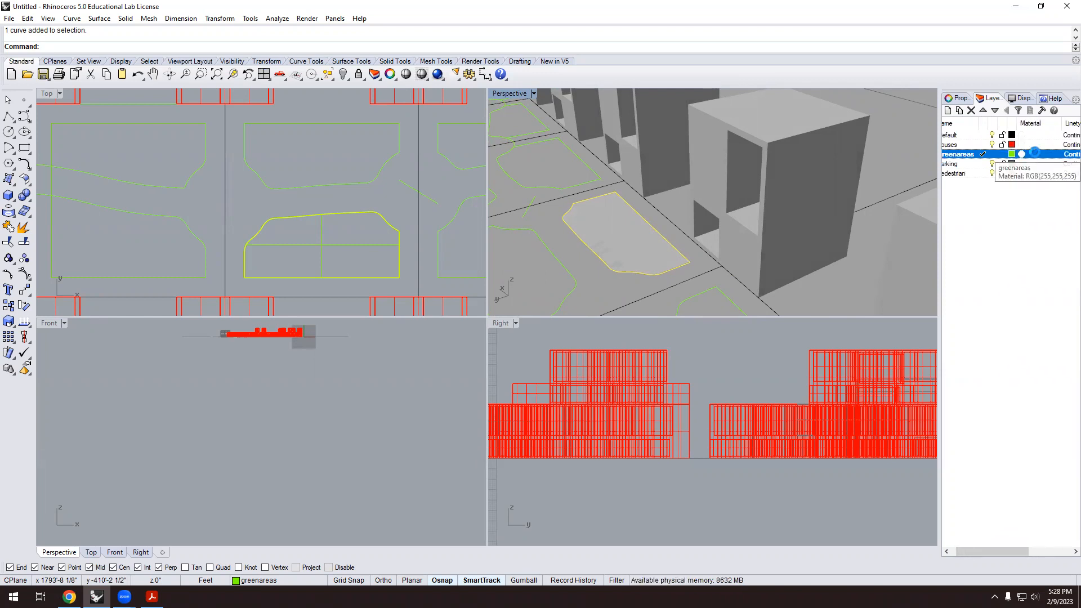
# Open the greenareas layer material and preview Special materials such as Grass, Checker and Black Leather.
pyautogui.click(1036, 154)
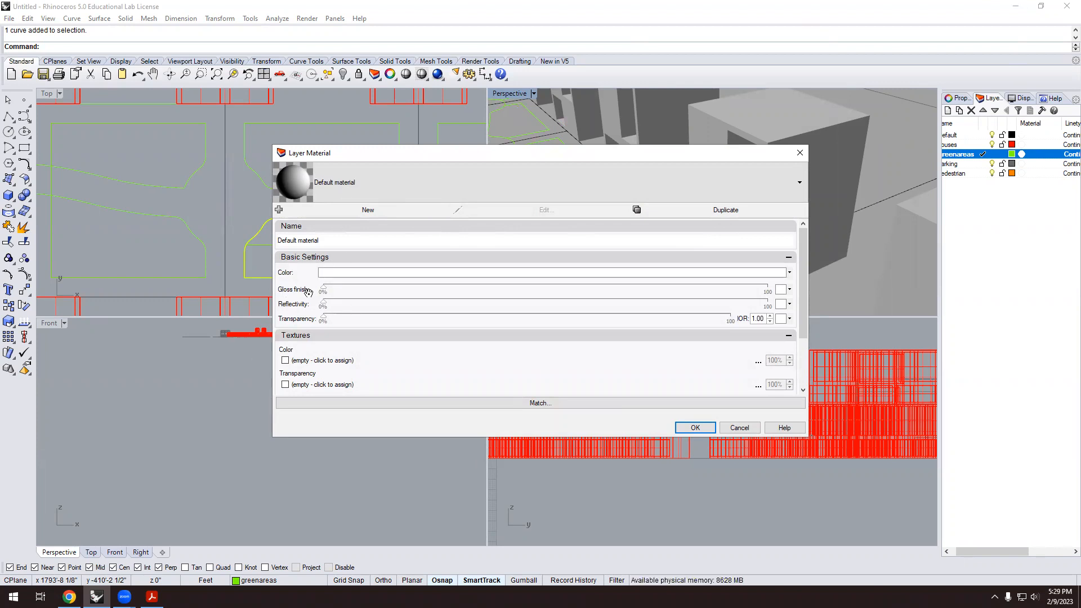
pyautogui.click(372, 210)
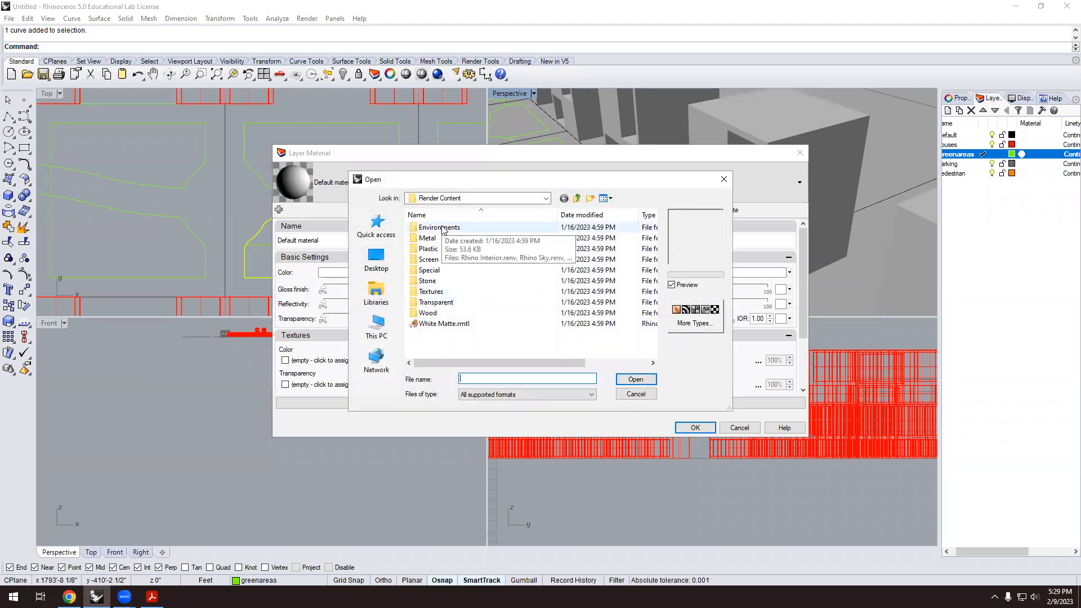
pyautogui.doubleClick(434, 271)
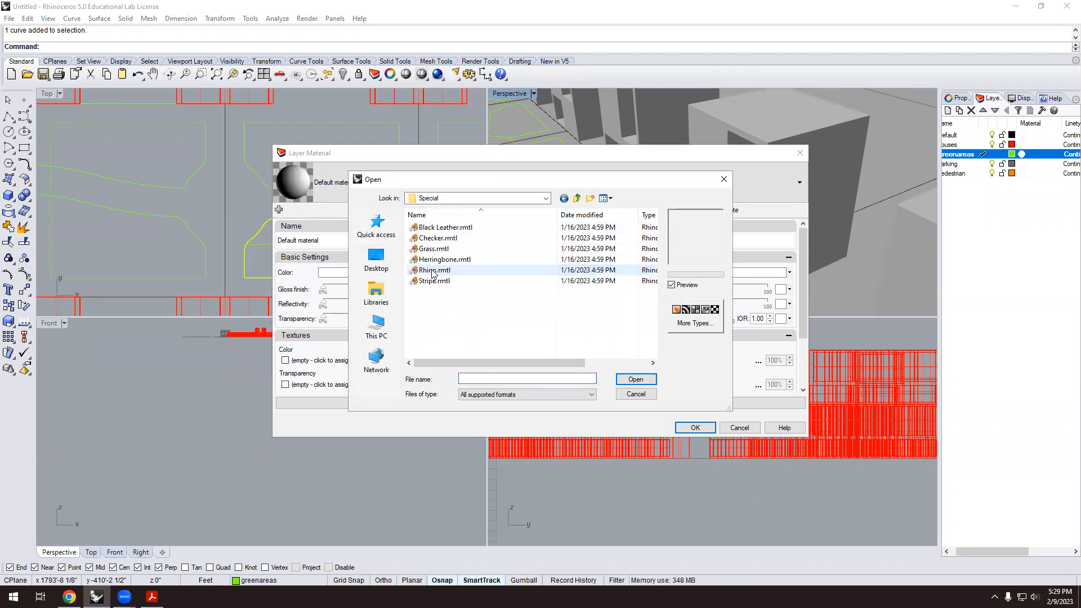
pyautogui.click(433, 249)
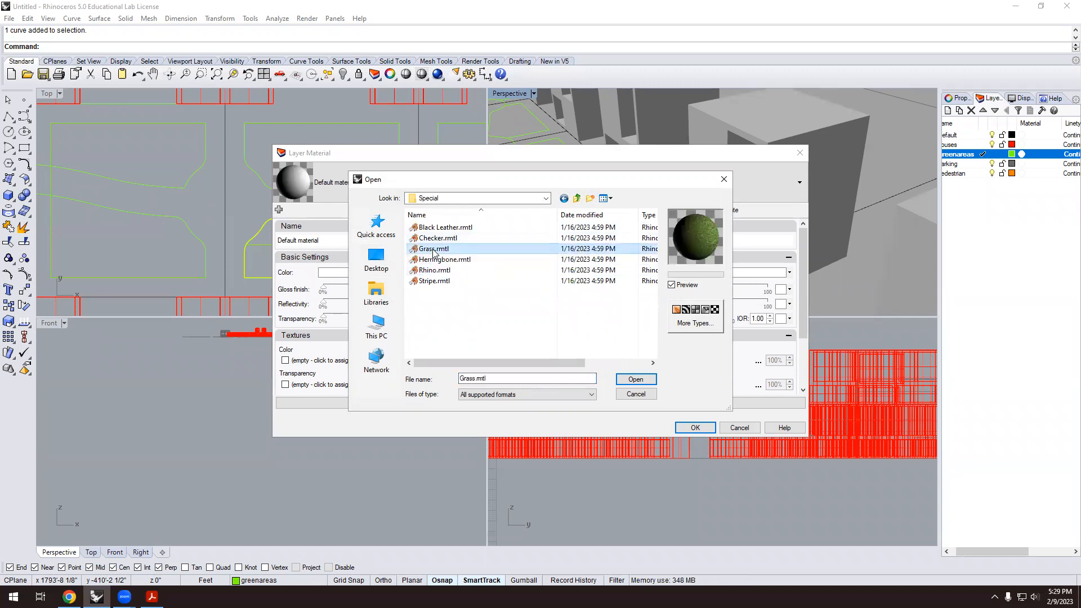
pyautogui.click(437, 271)
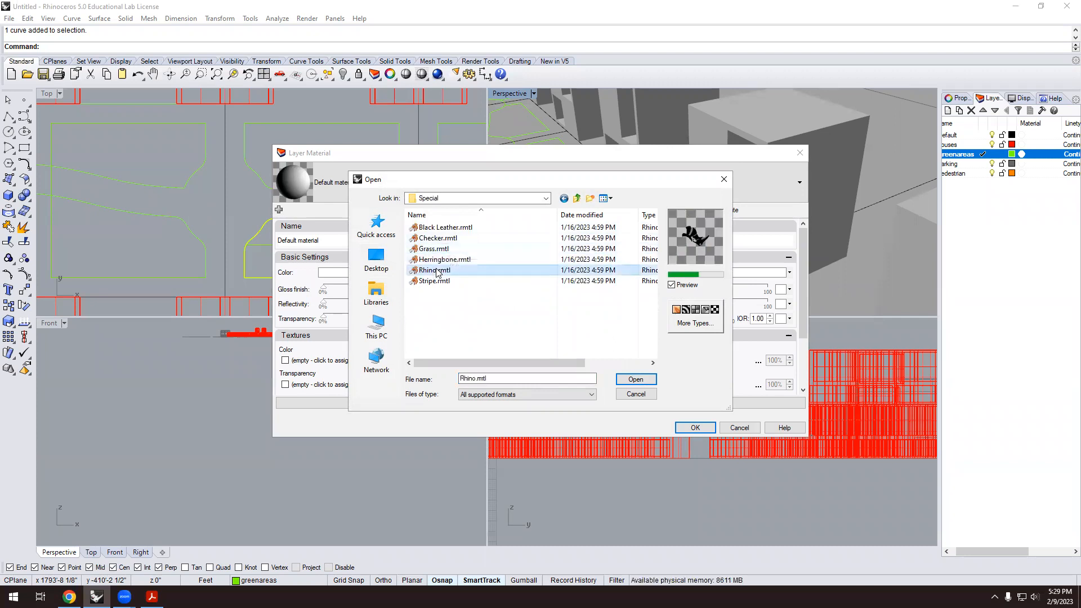
pyautogui.click(439, 260)
pyautogui.click(439, 248)
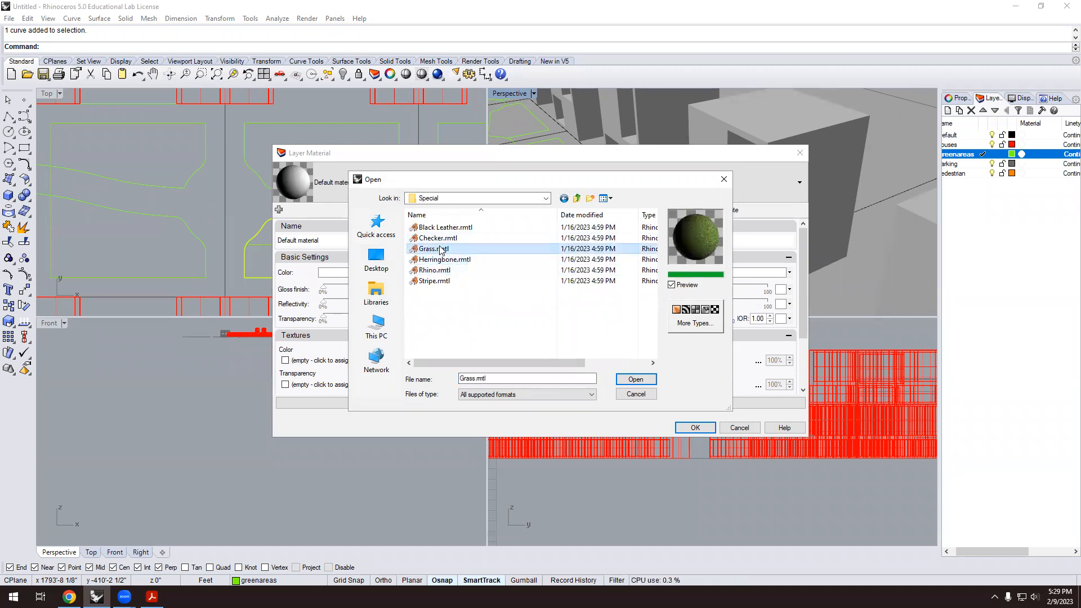
pyautogui.click(441, 238)
pyautogui.click(443, 229)
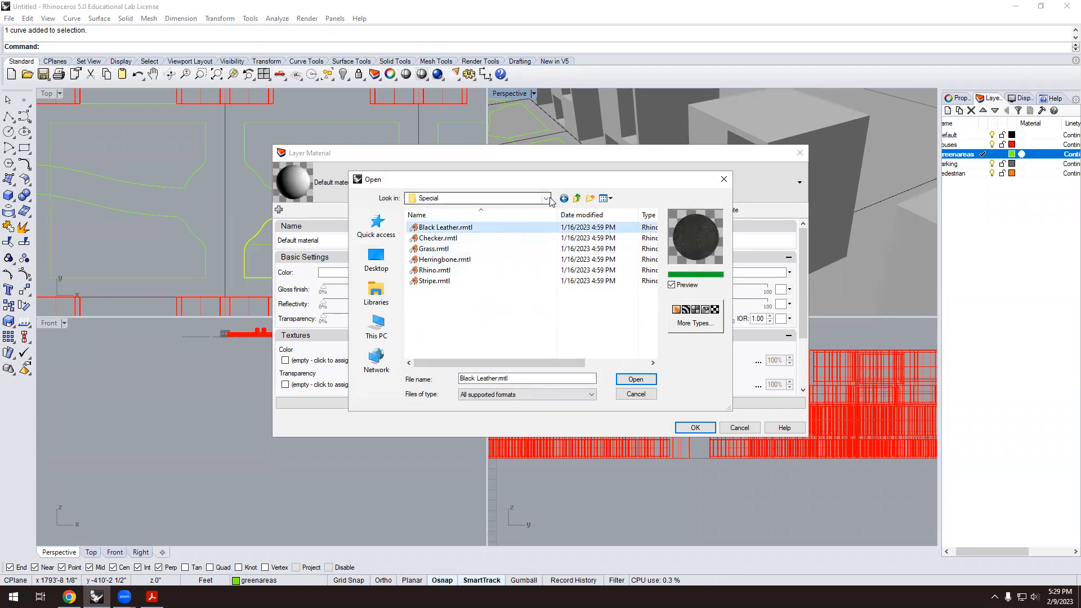
pyautogui.click(577, 198)
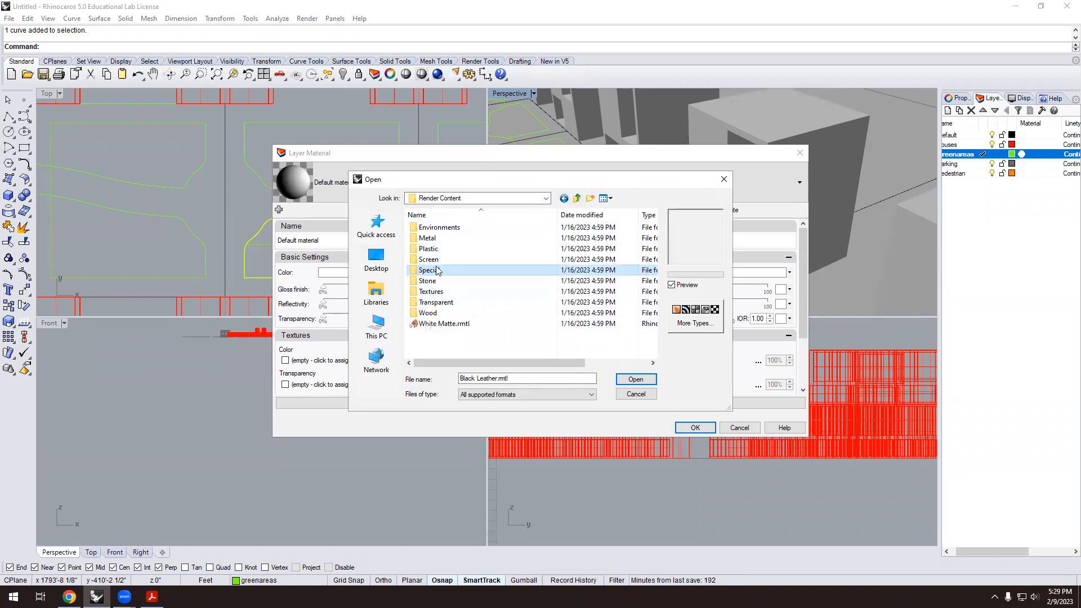
# Load White Matte.rmtl from the Plastic materials folder.
pyautogui.doubleClick(433, 249)
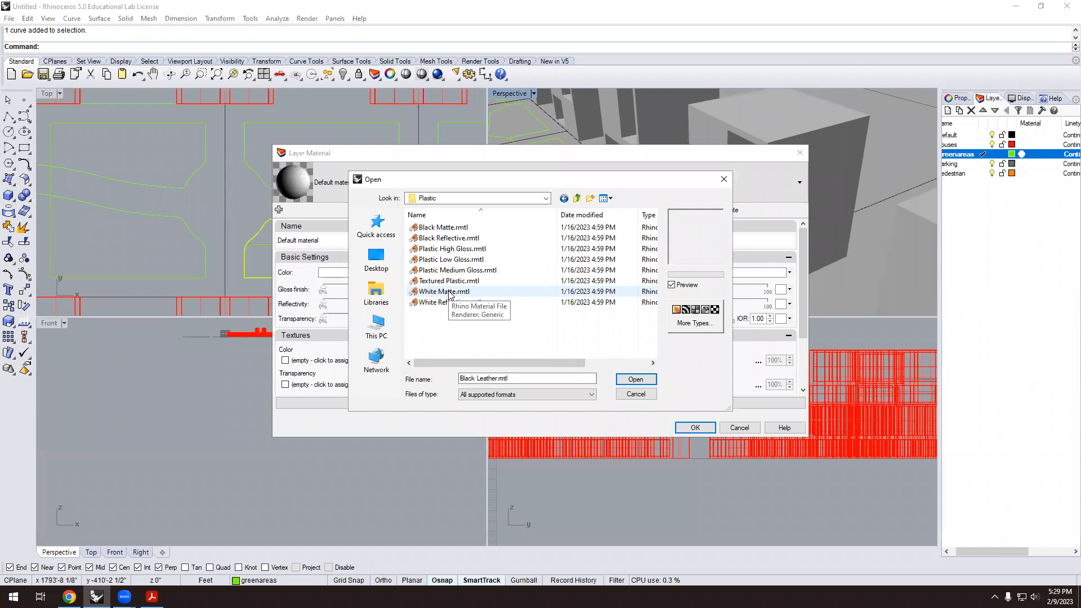
pyautogui.click(450, 292)
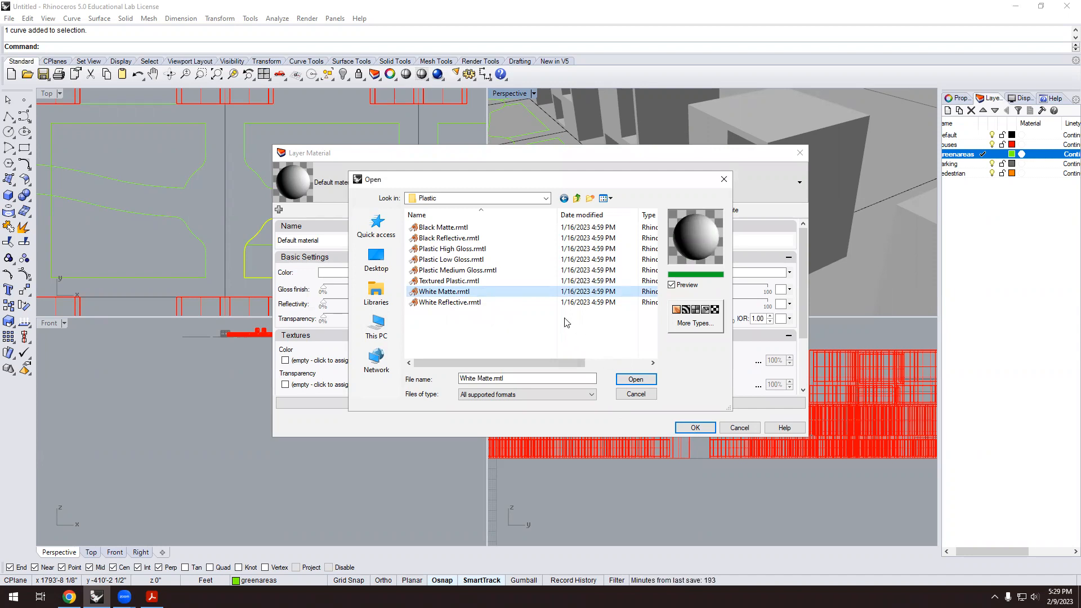
pyautogui.click(459, 292)
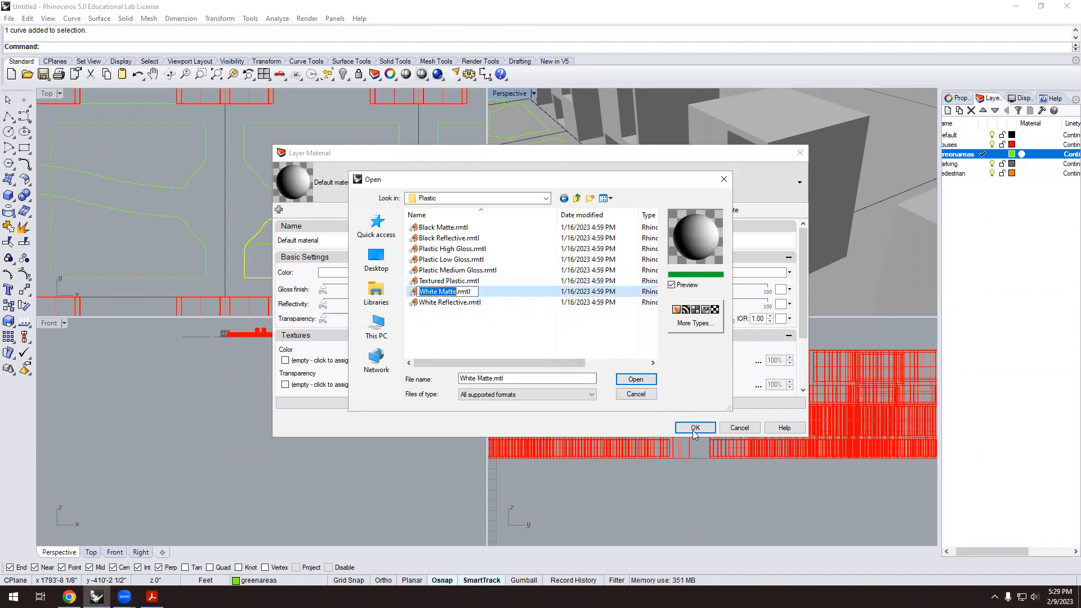
pyautogui.click(525, 336)
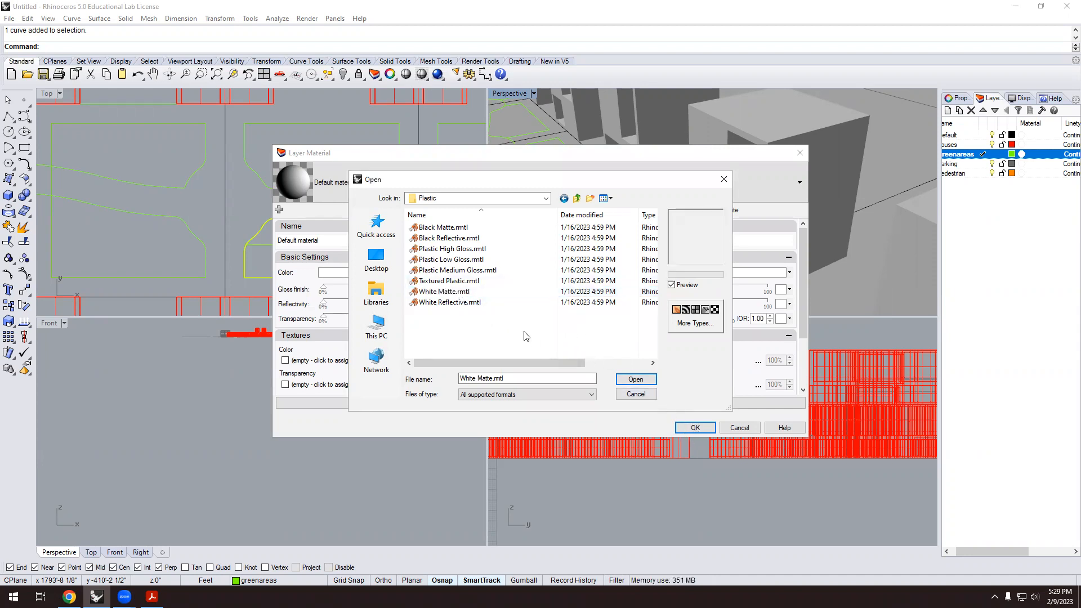
pyautogui.click(636, 379)
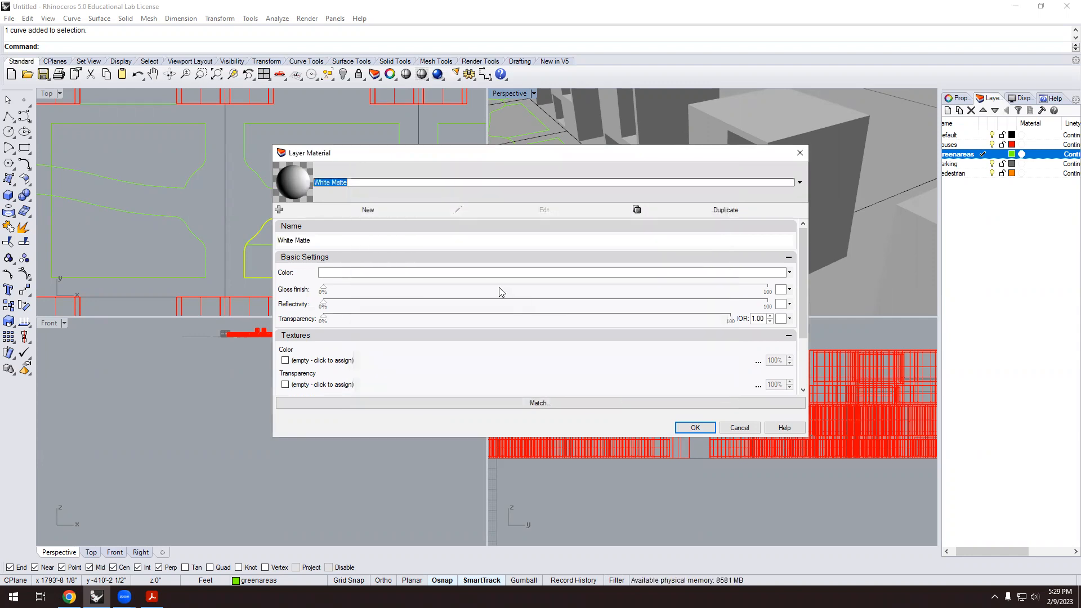
# Recolour the material pale green (197, 230, 140) and apply it to the greenareas layer.
pyautogui.click(352, 275)
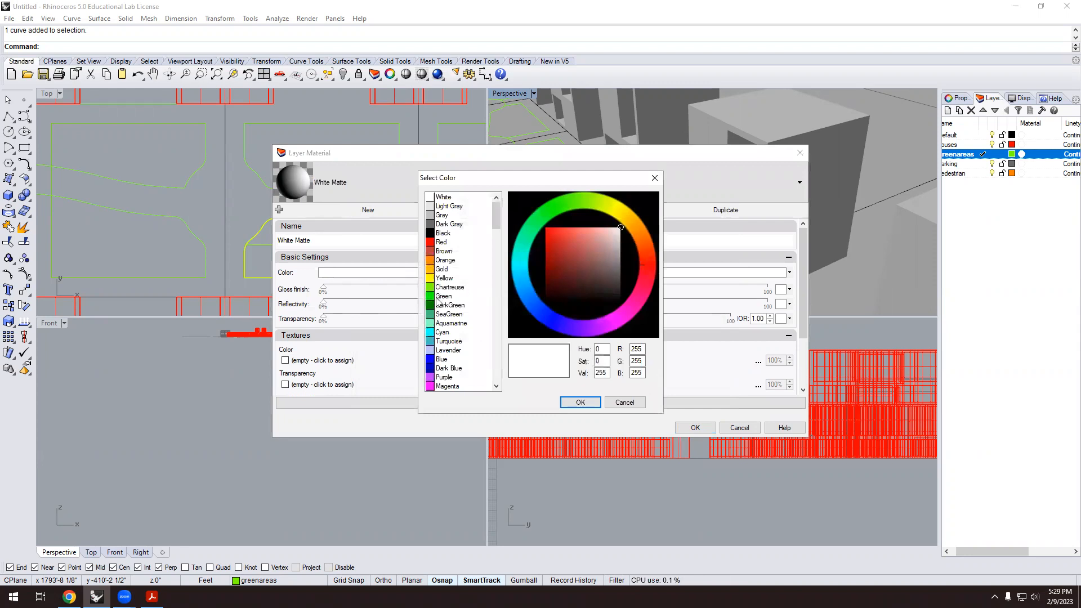
pyautogui.click(594, 201)
pyautogui.moveTo(582, 245); pyautogui.dragTo(591, 234)
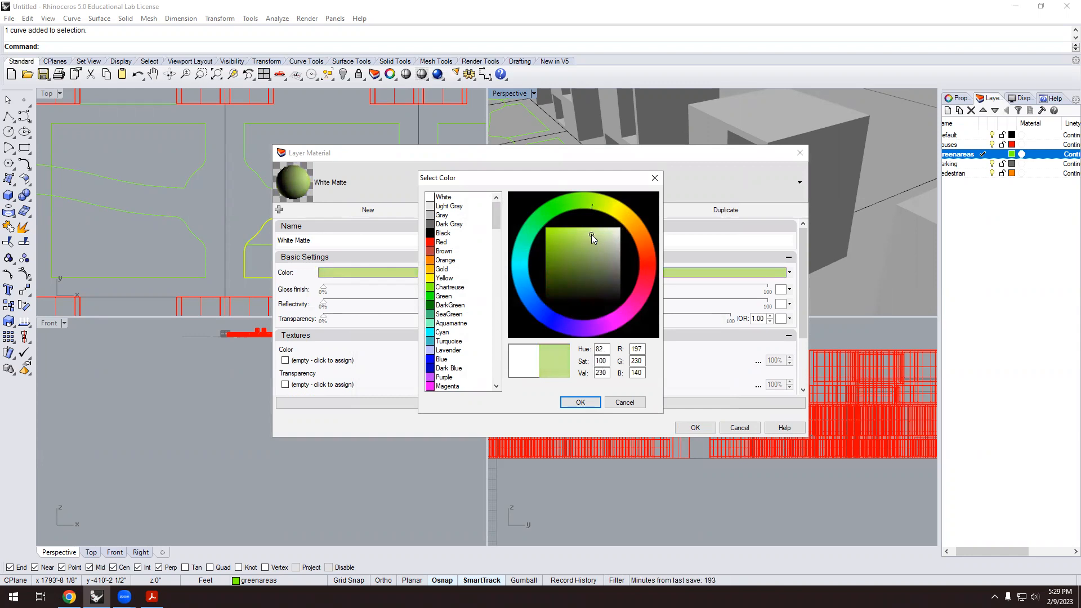
pyautogui.click(592, 403)
pyautogui.click(679, 426)
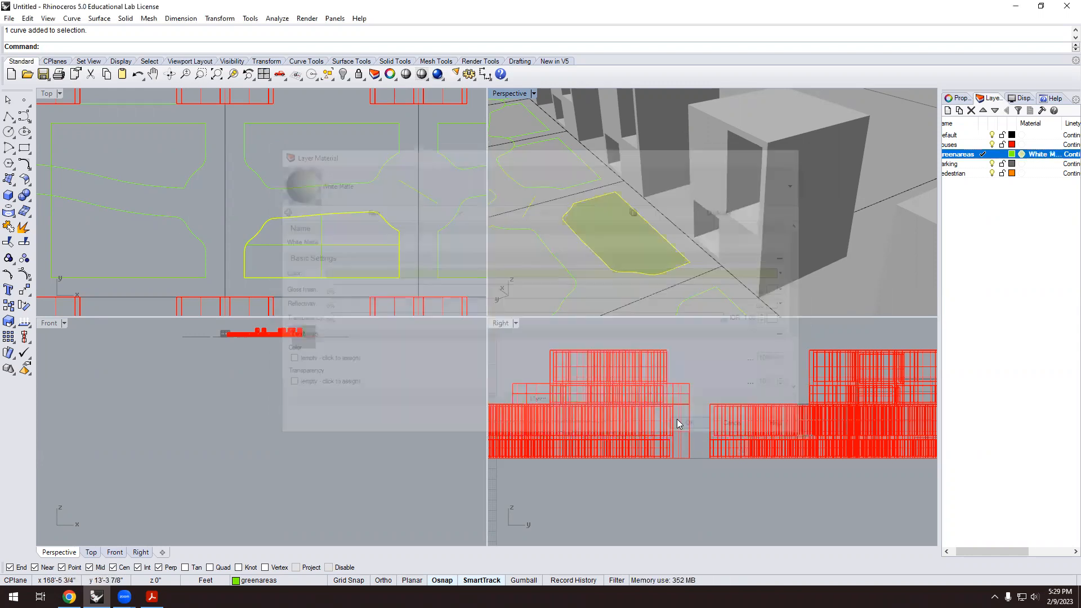
# Deselect the surface and orbit and zoom the perspective around the houses.
pyautogui.click(619, 299)
pyautogui.scroll(-6, 616, 295)
pyautogui.moveTo(600, 282); pyautogui.dragTo(624, 276, button='right')
pyautogui.scroll(6, 630, 278)
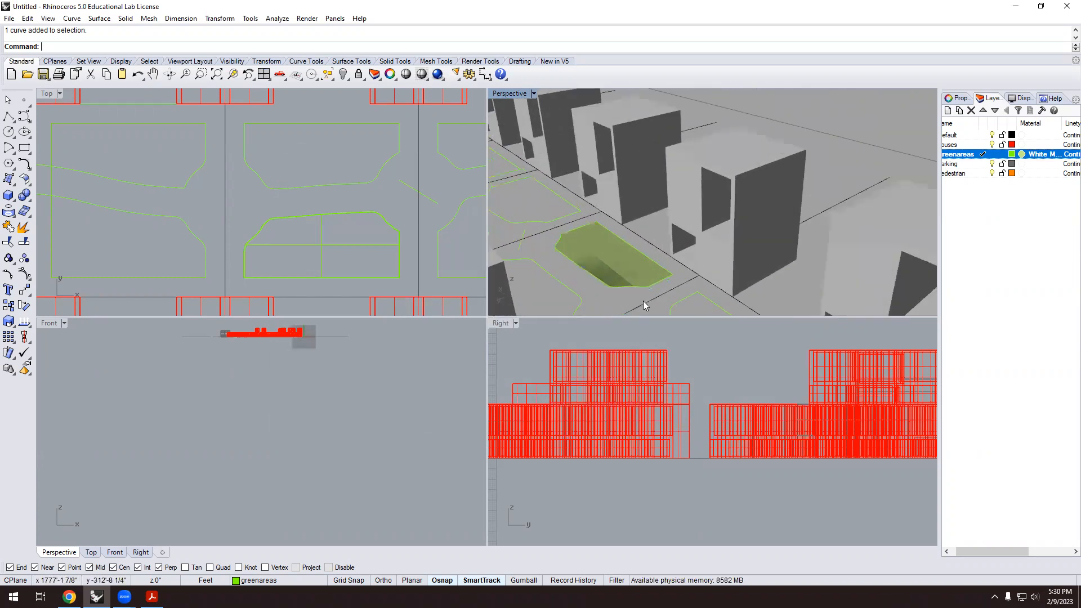
pyautogui.scroll(4, 643, 301)
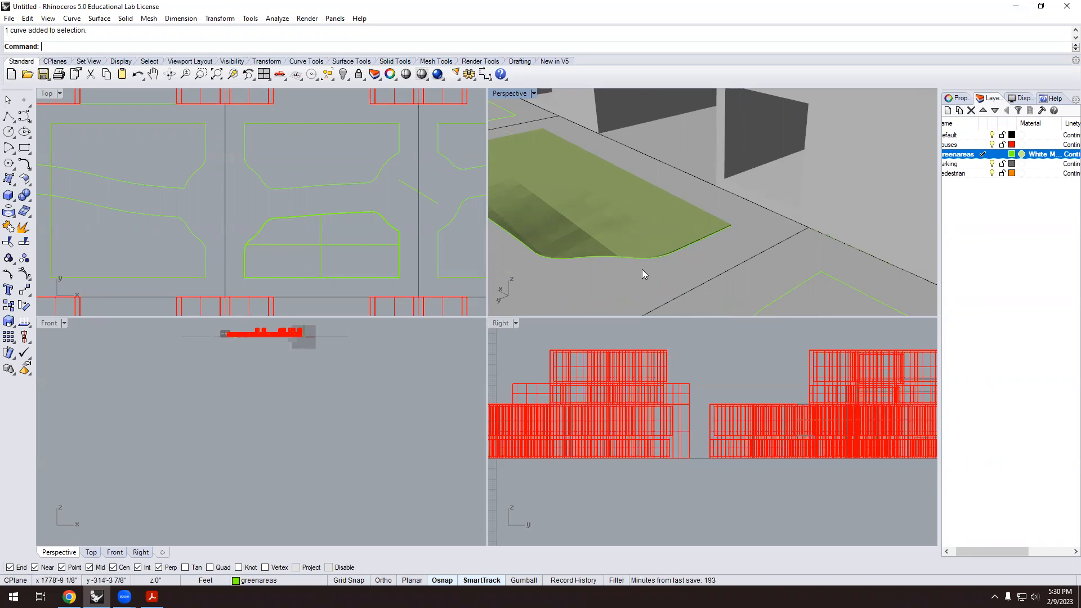
pyautogui.scroll(-5, 679, 257)
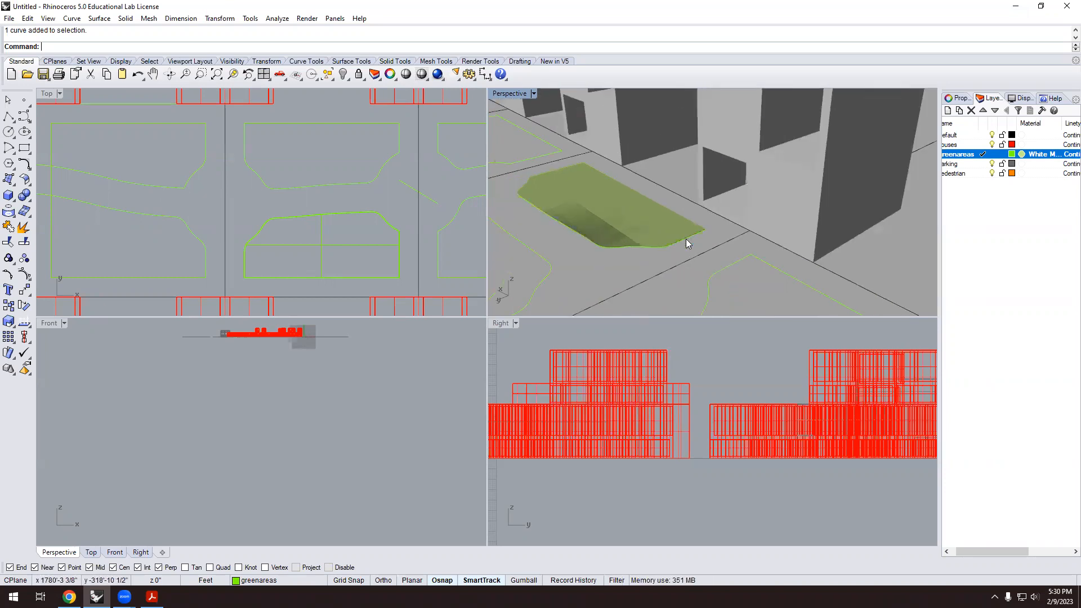
pyautogui.scroll(-6, 679, 257)
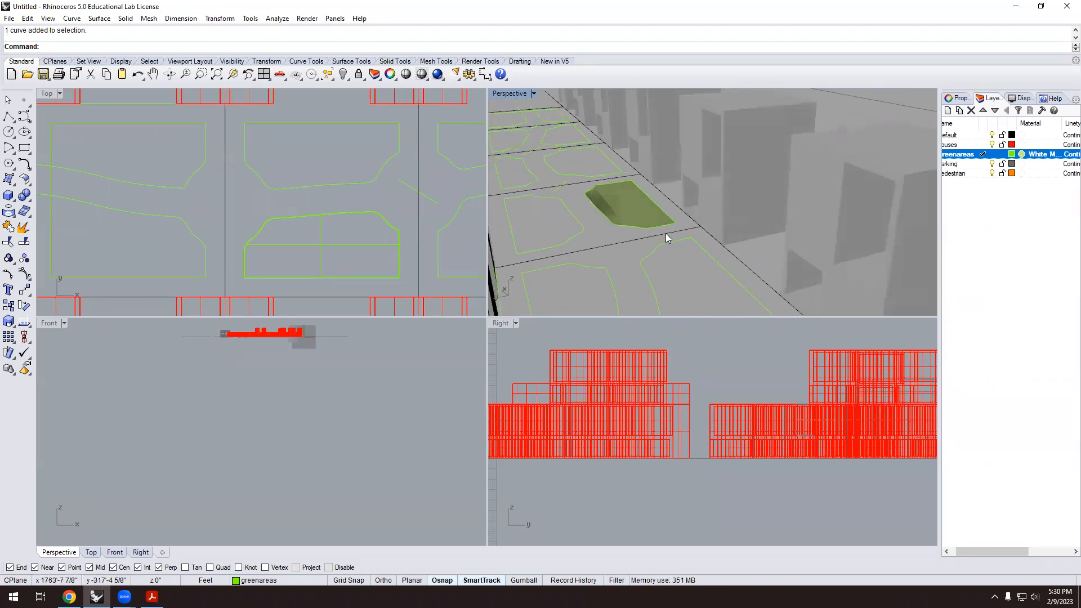
# Orbit around the green patch and building block, then bring up the Perspective display-mode menu.
pyautogui.moveTo(651, 243); pyautogui.dragTo(584, 255, button='right')
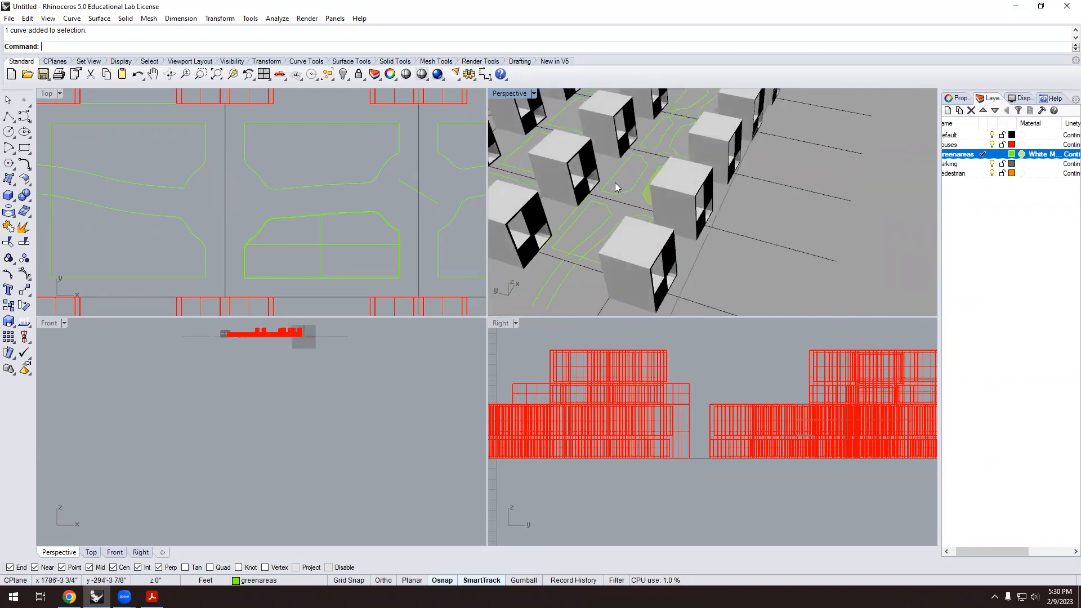
pyautogui.scroll(5, 617, 186)
pyautogui.moveTo(673, 212); pyautogui.dragTo(778, 186, button='right')
pyautogui.scroll(4, 673, 211)
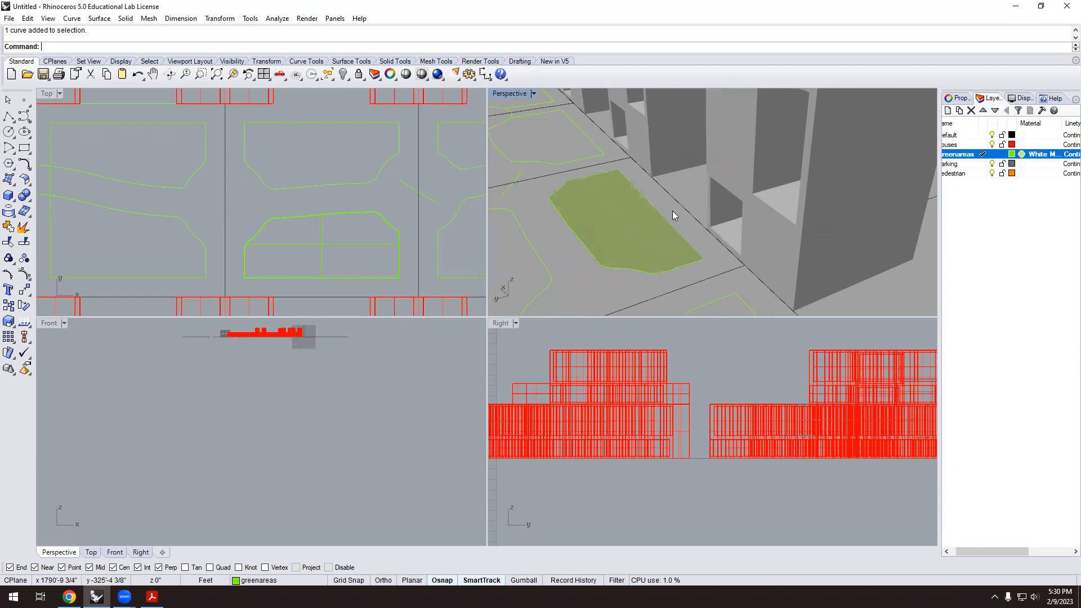
pyautogui.scroll(-8, 670, 212)
pyautogui.scroll(-6, 670, 215)
pyautogui.moveTo(672, 218); pyautogui.dragTo(596, 232, button='right')
pyautogui.scroll(-5, 596, 232)
pyautogui.click(533, 94)
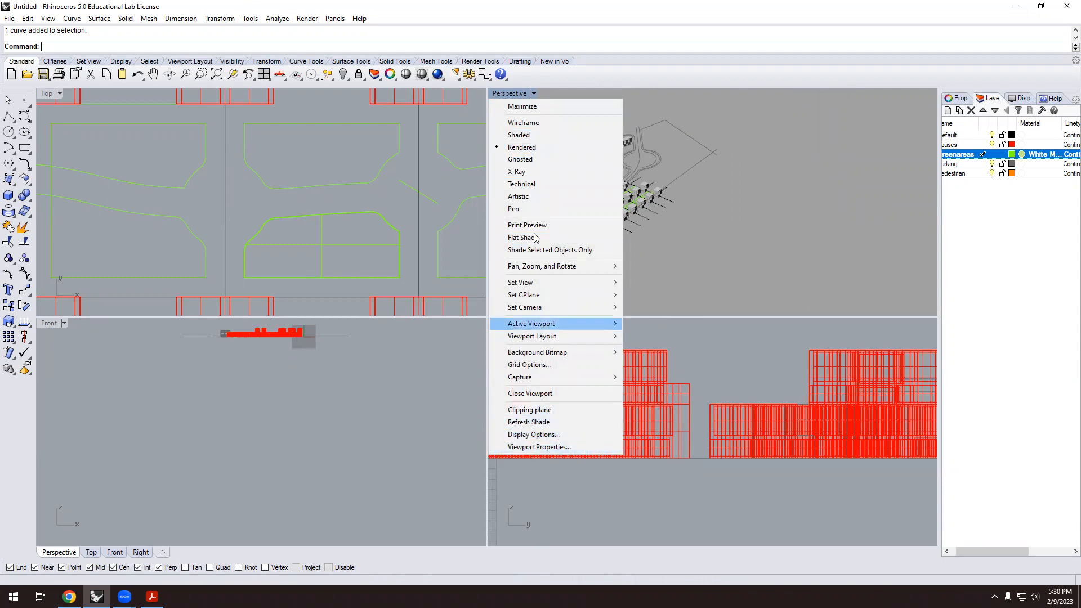
# Switch the perspective to Artistic display and orbit and zoom around the site.
pyautogui.click(518, 196)
pyautogui.moveTo(761, 206); pyautogui.dragTo(630, 182, button='right')
pyautogui.scroll(3, 630, 182)
pyautogui.scroll(6, 713, 225)
pyautogui.moveTo(732, 231); pyautogui.dragTo(737, 217, button='right')
pyautogui.scroll(-2, 660, 165)
pyautogui.moveTo(851, 245); pyautogui.dragTo(865, 263, button='right')
pyautogui.scroll(-5, 845, 235)
pyautogui.scroll(8, 788, 236)
pyautogui.scroll(5, 771, 218)
pyautogui.scroll(-7, 751, 220)
pyautogui.moveTo(749, 223); pyautogui.dragTo(660, 185, button='right')
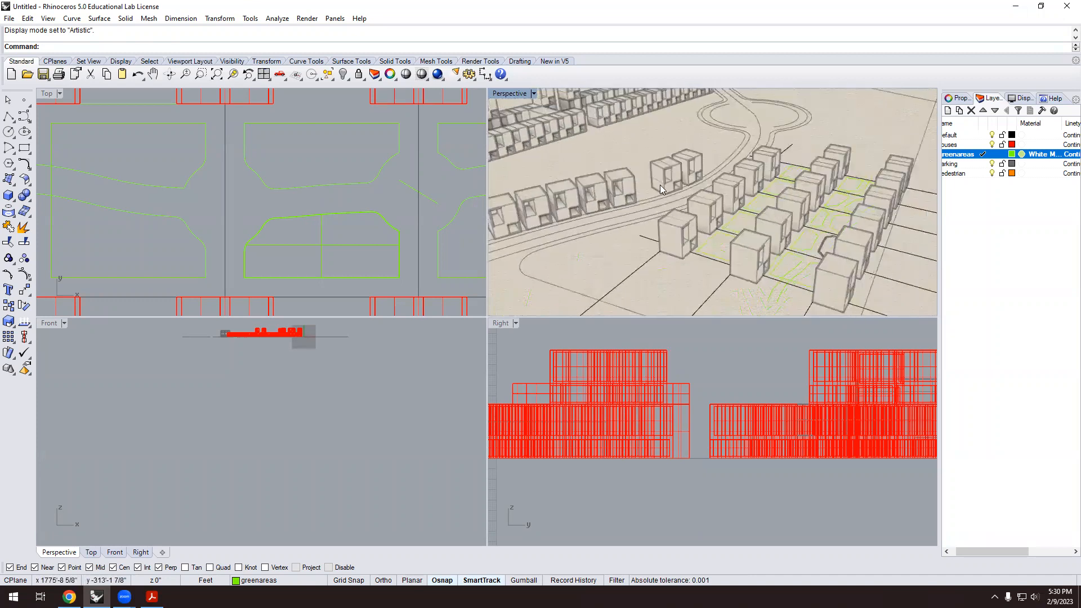
# Switch the perspective to Pen display and orbit and zoom around the houses.
pyautogui.click(534, 93)
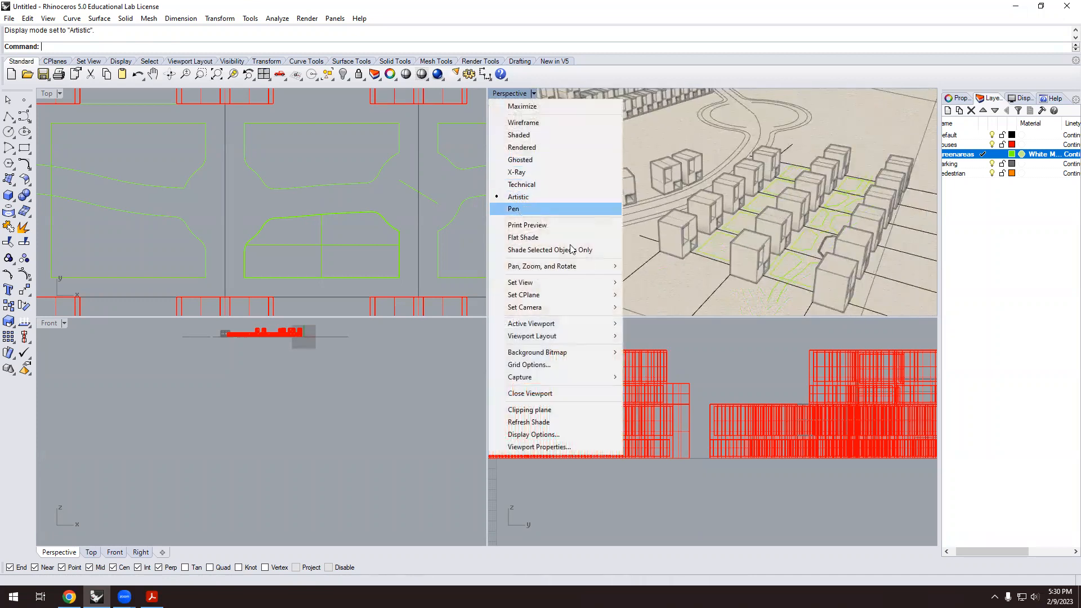
pyautogui.click(541, 209)
pyautogui.scroll(-6, 704, 225)
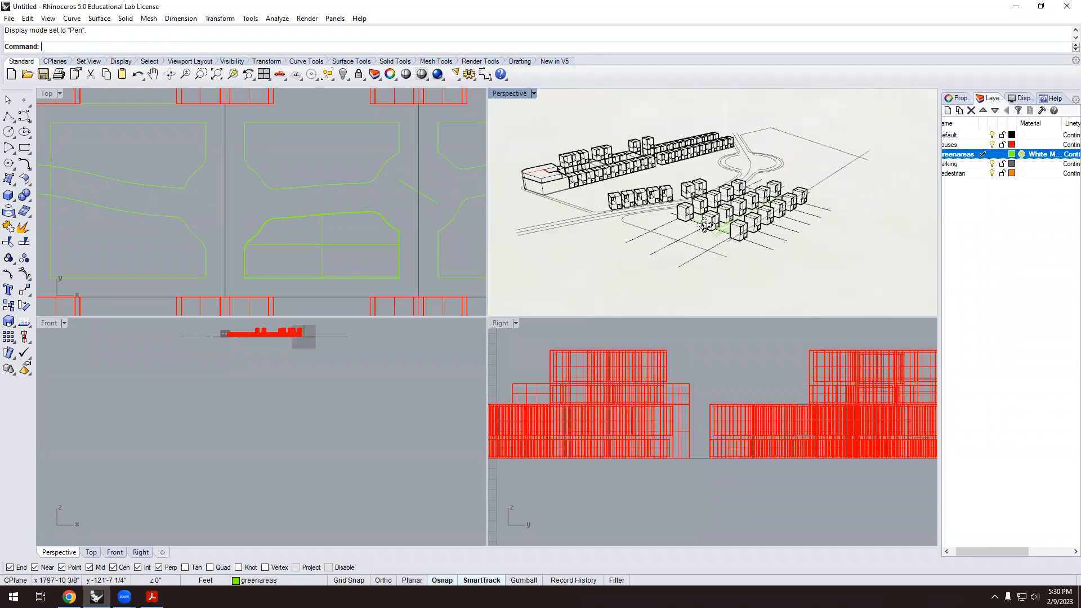
pyautogui.scroll(5, 650, 158)
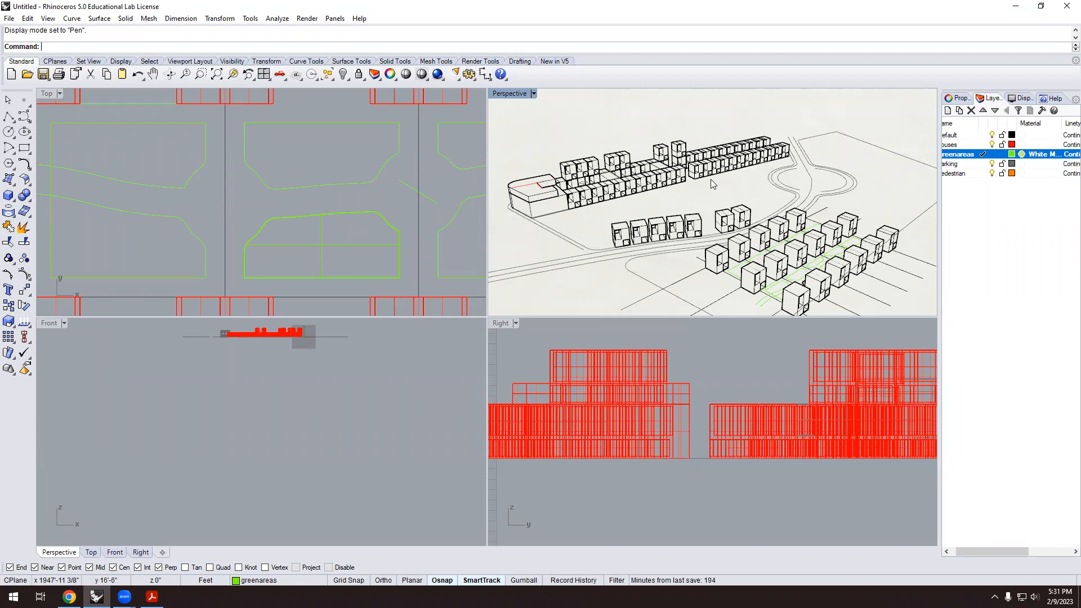
pyautogui.scroll(-3, 780, 227)
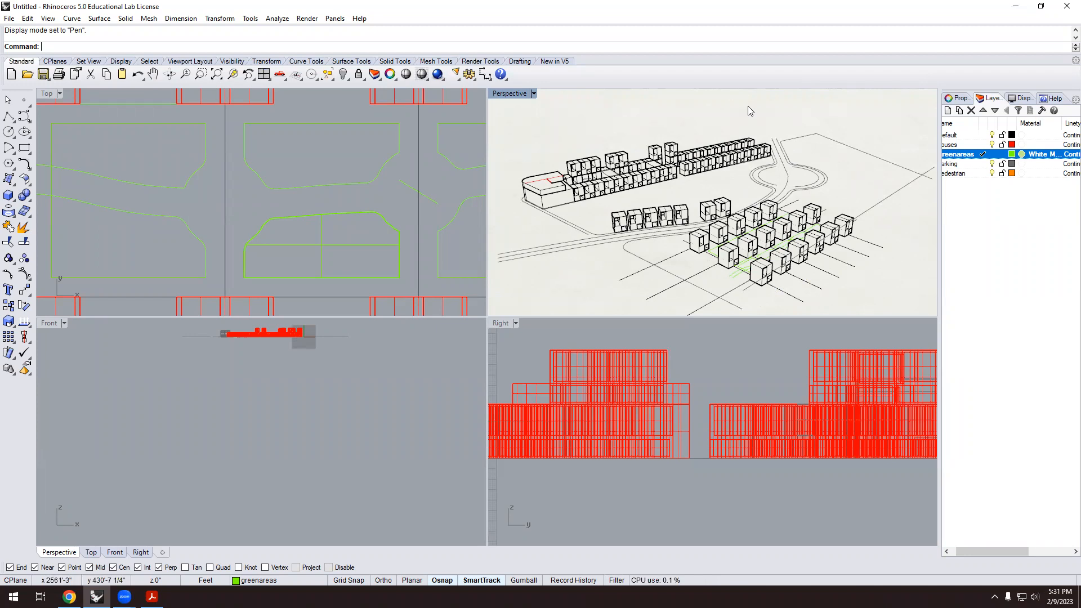
pyautogui.moveTo(702, 267); pyautogui.dragTo(691, 229, button='right')
pyautogui.scroll(6, 727, 233)
pyautogui.scroll(-2, 721, 232)
pyautogui.scroll(-5, 699, 225)
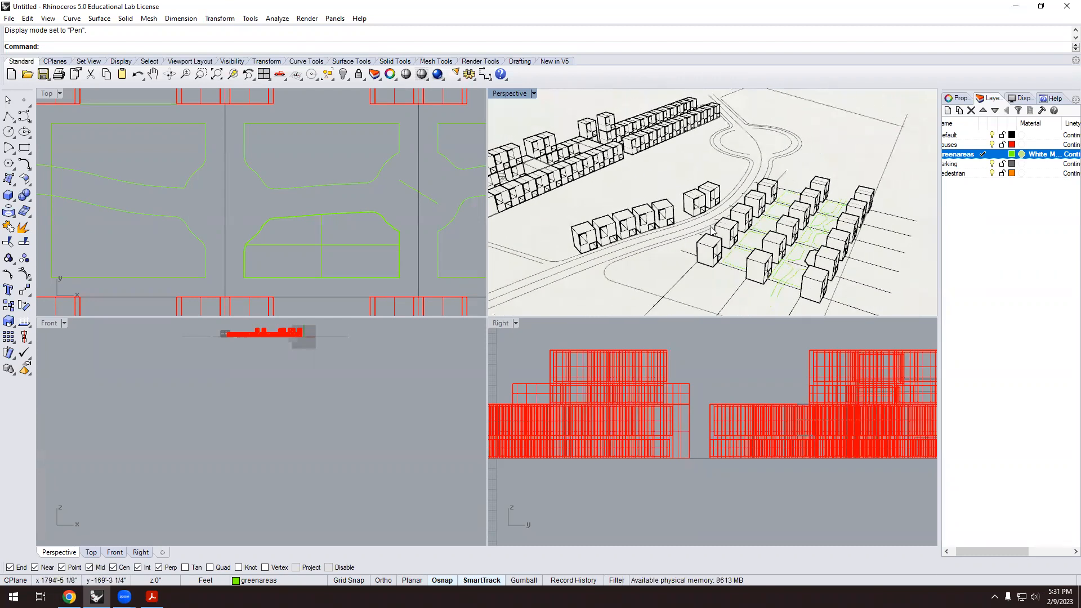
pyautogui.scroll(2, 717, 213)
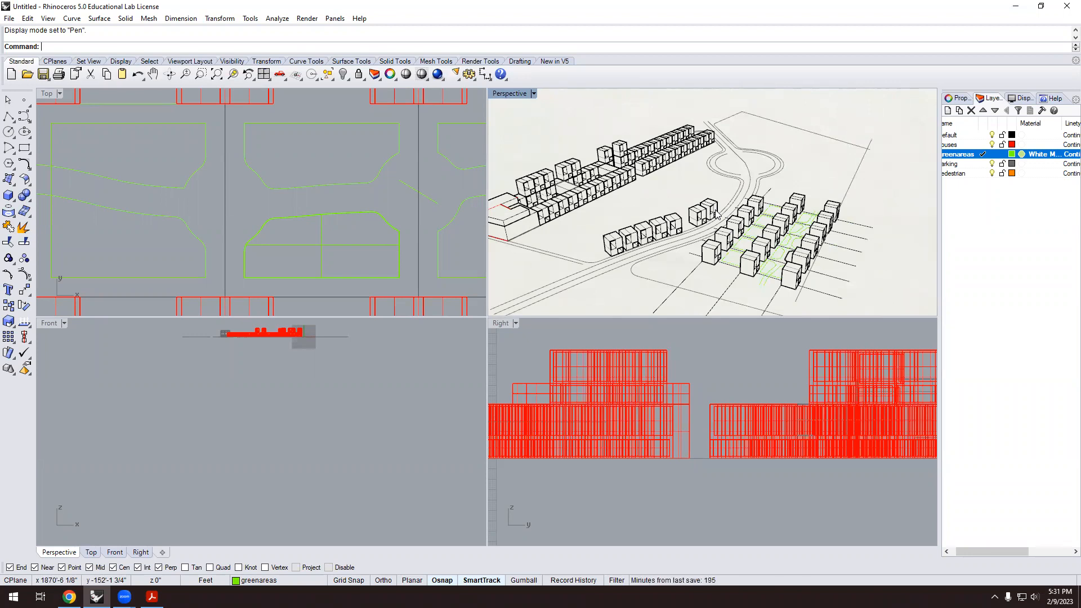
pyautogui.scroll(-3, 662, 212)
pyautogui.scroll(3, 609, 219)
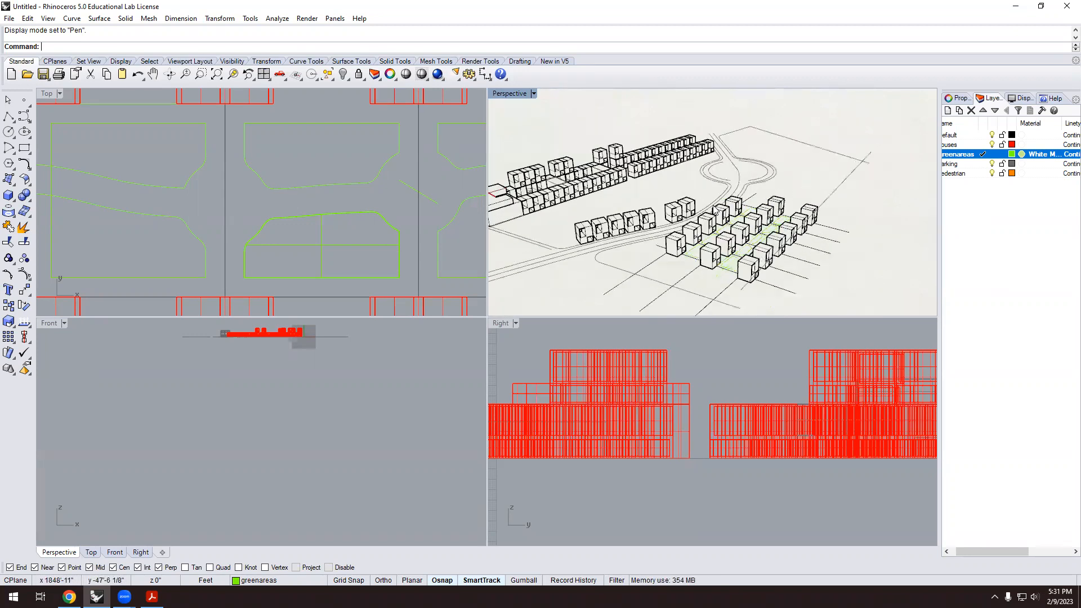
pyautogui.scroll(2, 653, 215)
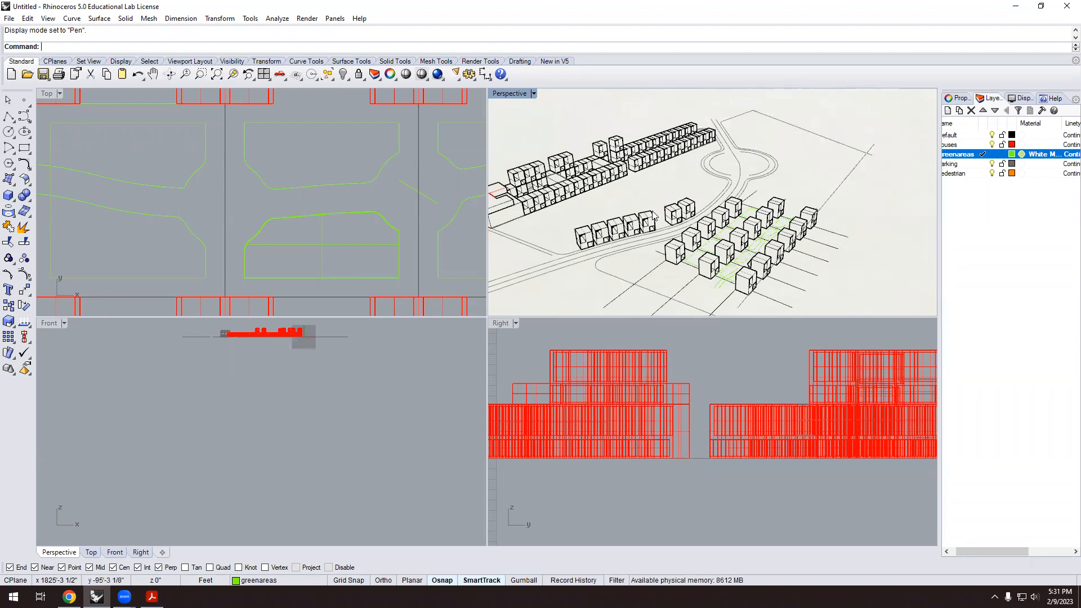
# Return the perspective to Rendered display, turn the buildings toward the viewer, and show Render Tools.
pyautogui.click(533, 94)
pyautogui.click(522, 148)
pyautogui.scroll(-5, 724, 241)
pyautogui.moveTo(737, 242); pyautogui.dragTo(725, 241, button='right')
pyautogui.scroll(5, 725, 241)
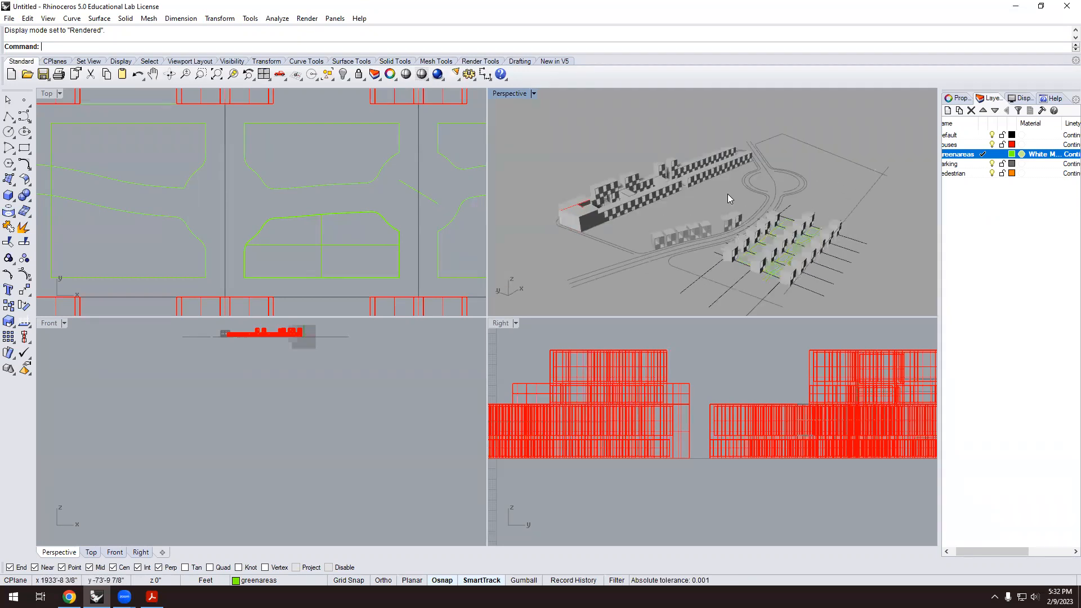
pyautogui.scroll(3, 715, 202)
pyautogui.moveTo(715, 201); pyautogui.dragTo(709, 202, button='right')
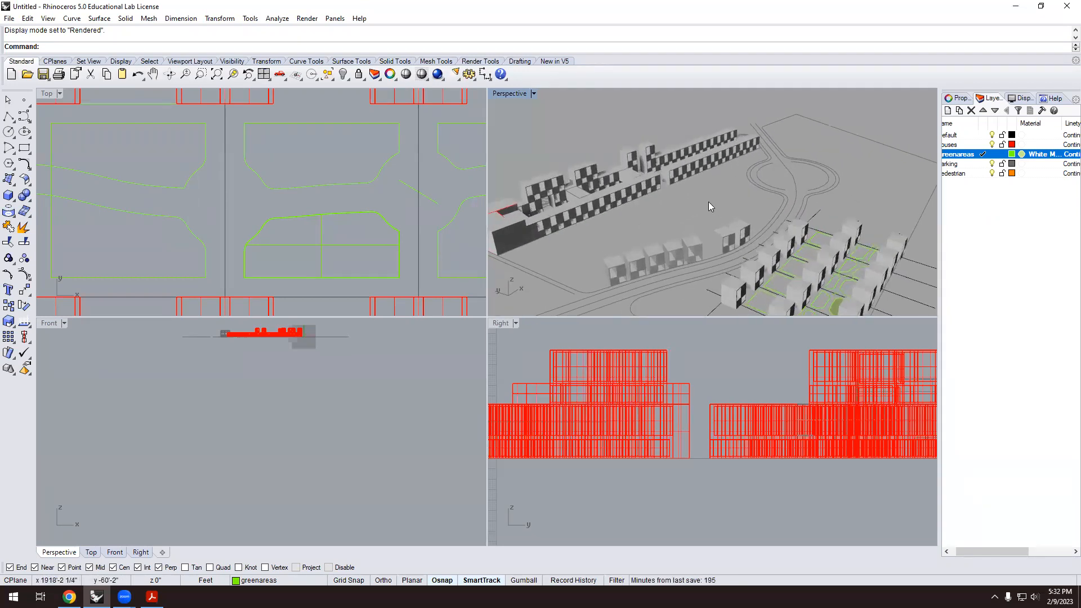
pyautogui.click(454, 64)
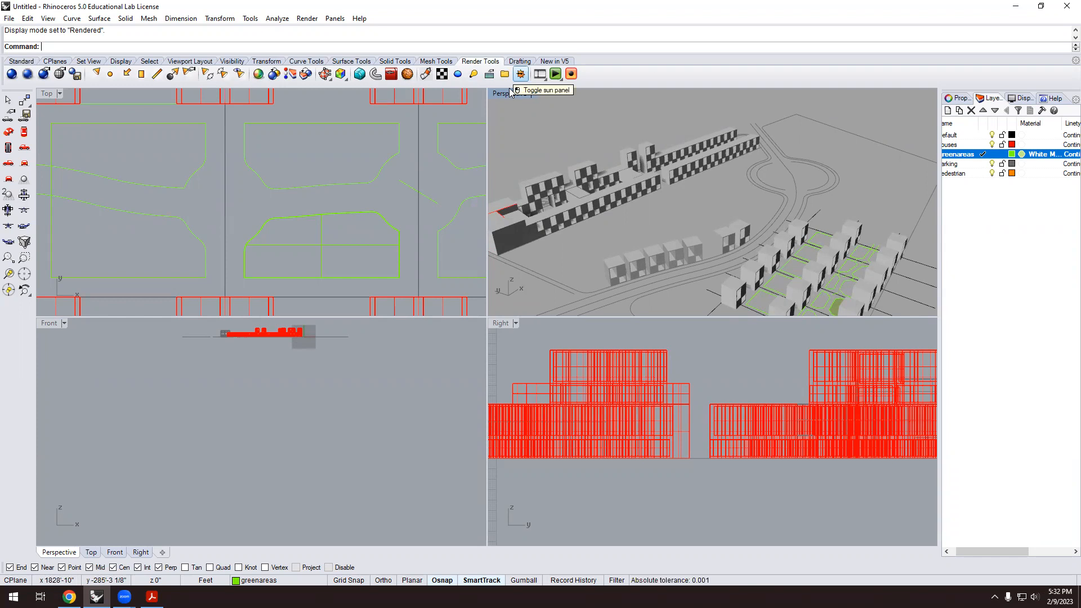
# Open the Sun settings panel, enlarge it, and turn the sun on.
pyautogui.click(521, 73)
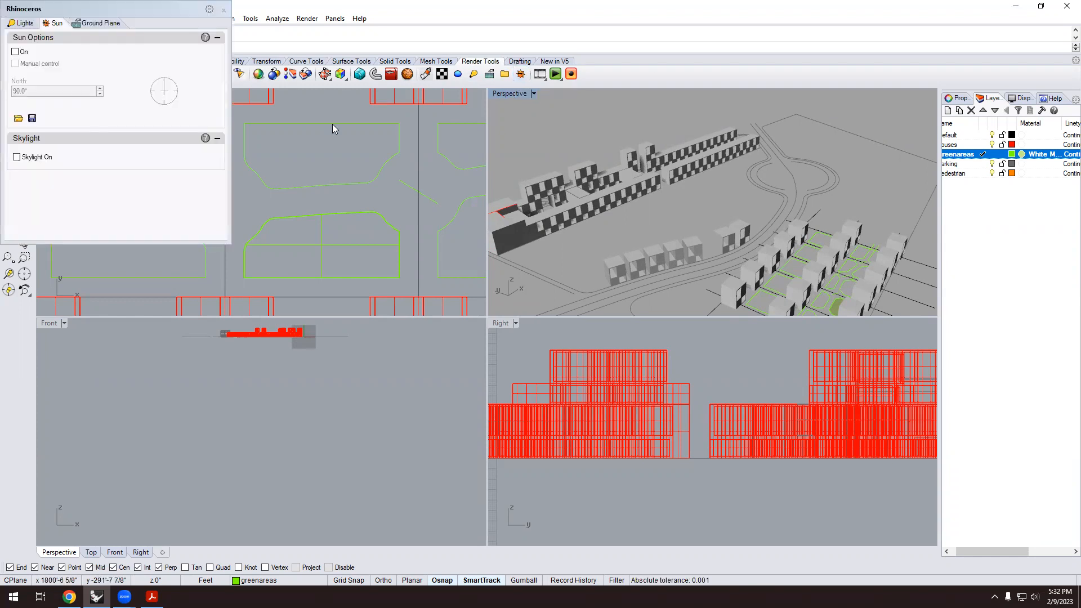
pyautogui.moveTo(151, 15); pyautogui.dragTo(172, 49)
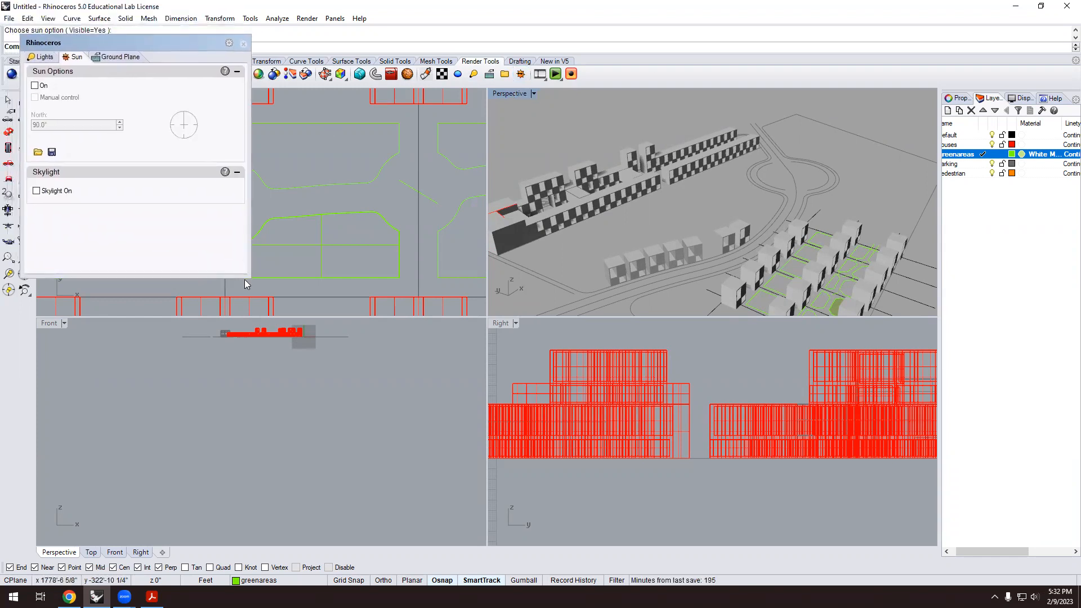
pyautogui.moveTo(249, 275); pyautogui.dragTo(342, 415)
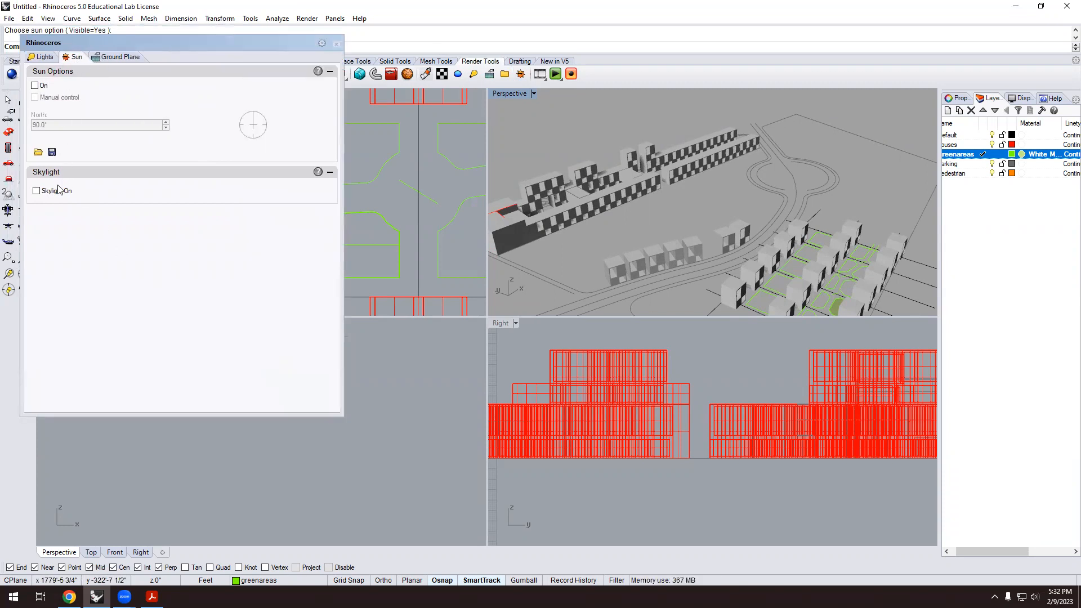
pyautogui.click(34, 86)
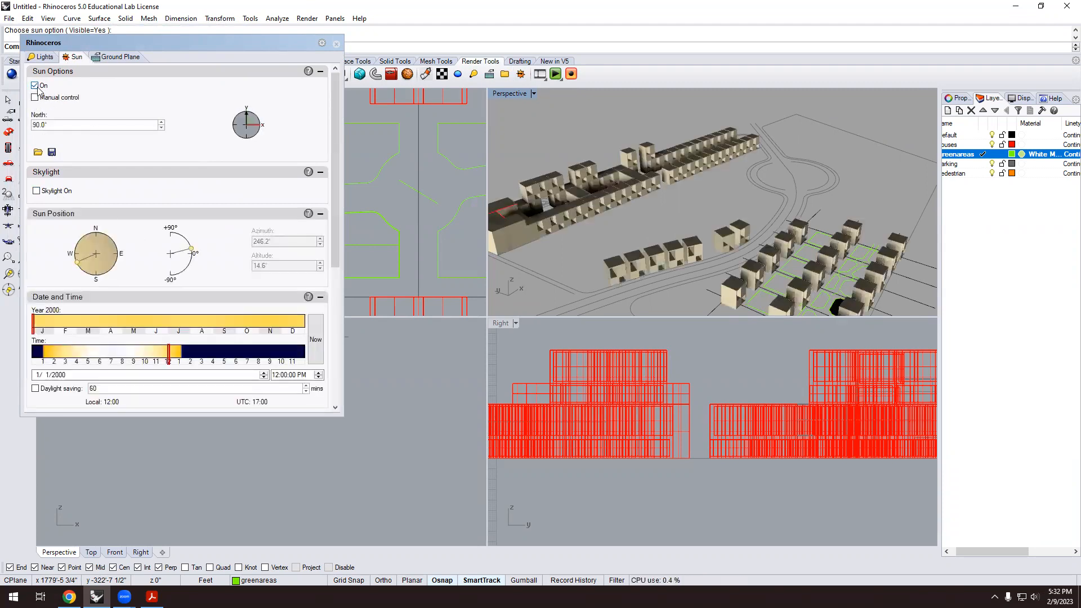
# Orbit around the sunlit houses and scroll the location list to the Vladivostok–Wellington entries.
pyautogui.scroll(-5, 652, 224)
pyautogui.moveTo(651, 223); pyautogui.dragTo(621, 205, button='right')
pyautogui.scroll(2, 669, 223)
pyautogui.scroll(-3, 671, 224)
pyautogui.scroll(8, 726, 241)
pyautogui.moveTo(764, 257); pyautogui.dragTo(753, 250, button='right')
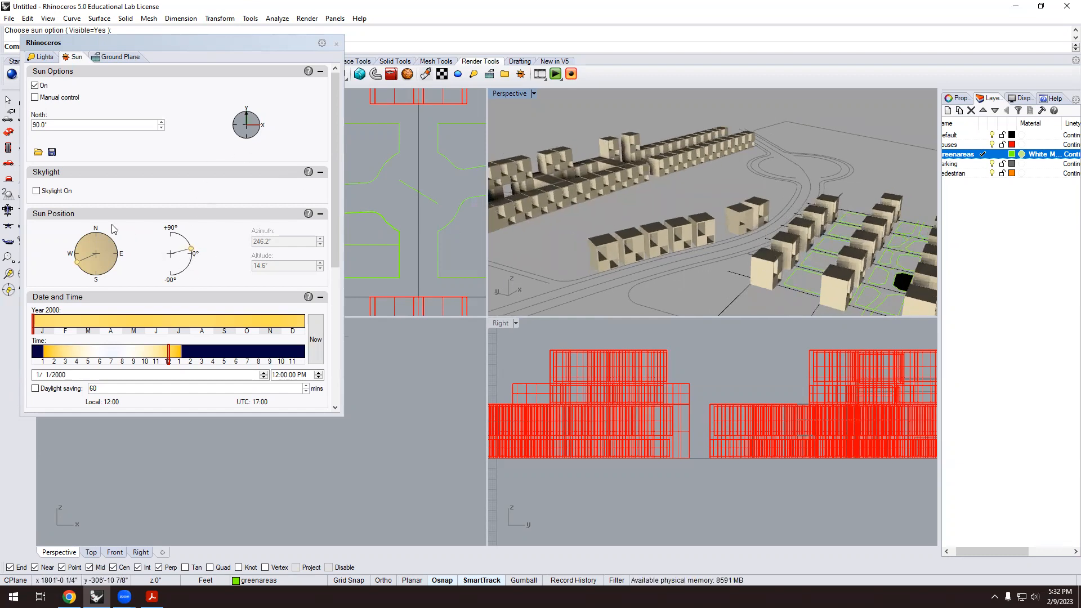
pyautogui.scroll(-4, 145, 268)
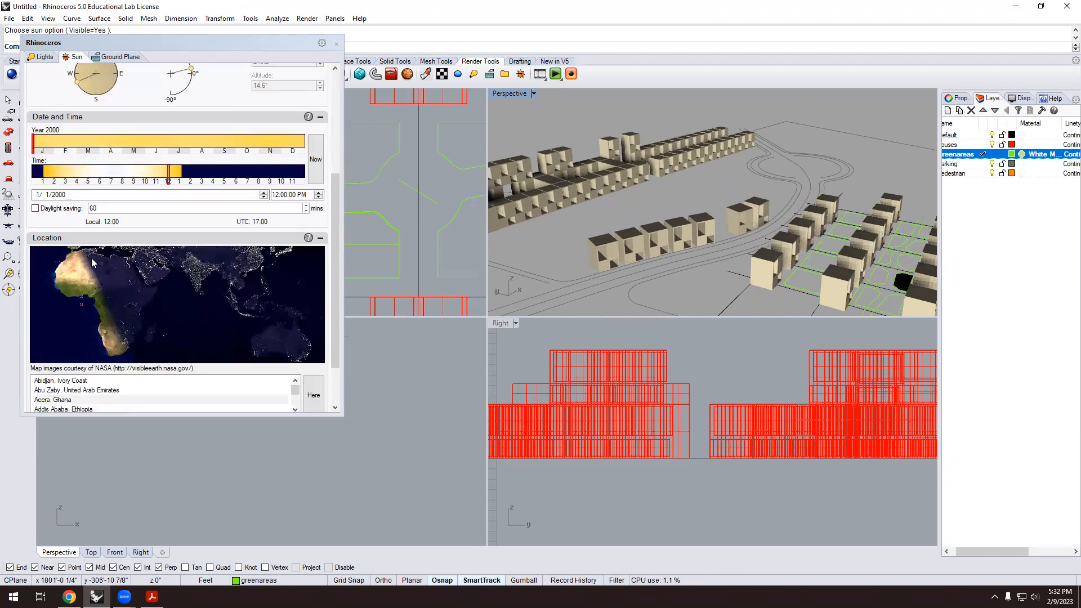
pyautogui.scroll(-2, 177, 243)
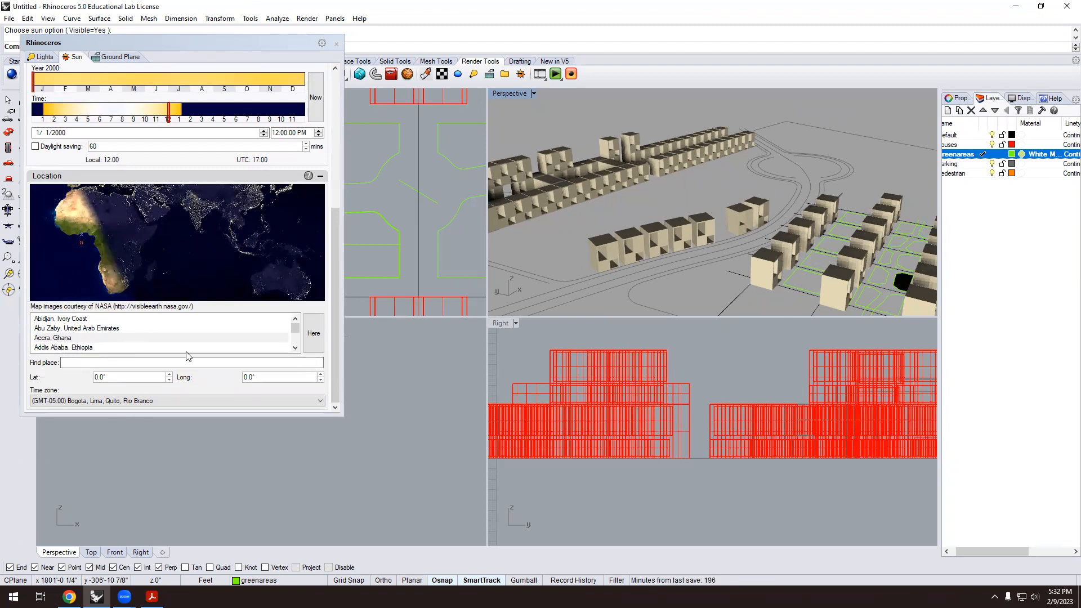
pyautogui.moveTo(296, 327); pyautogui.dragTo(298, 341)
pyautogui.scroll(2, 270, 345)
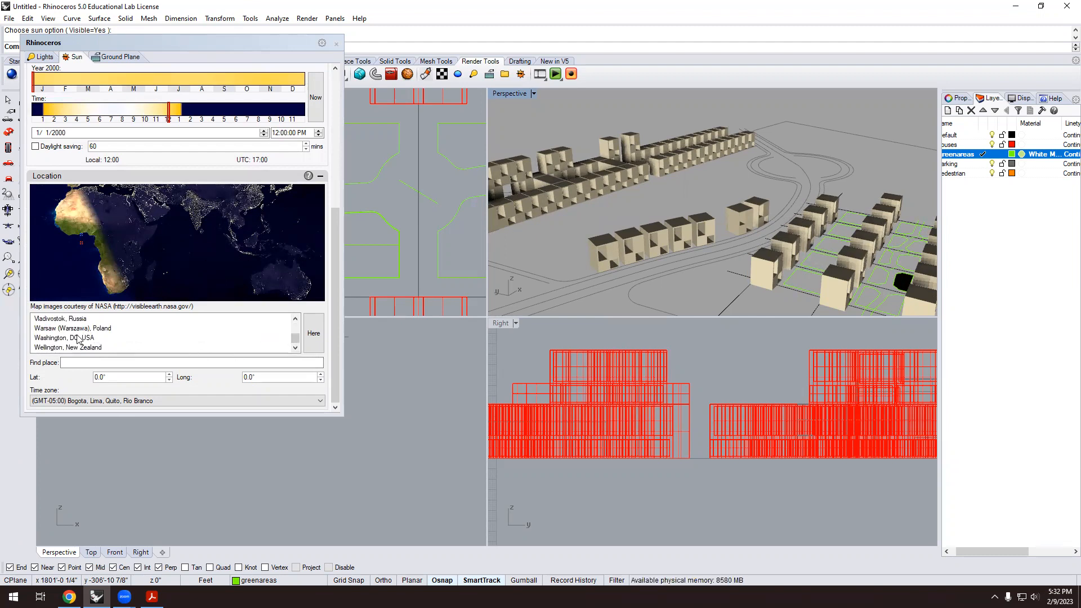
# Set the sun to Washington, DC on July 4 at about 4:21 PM.
pyautogui.click(61, 341)
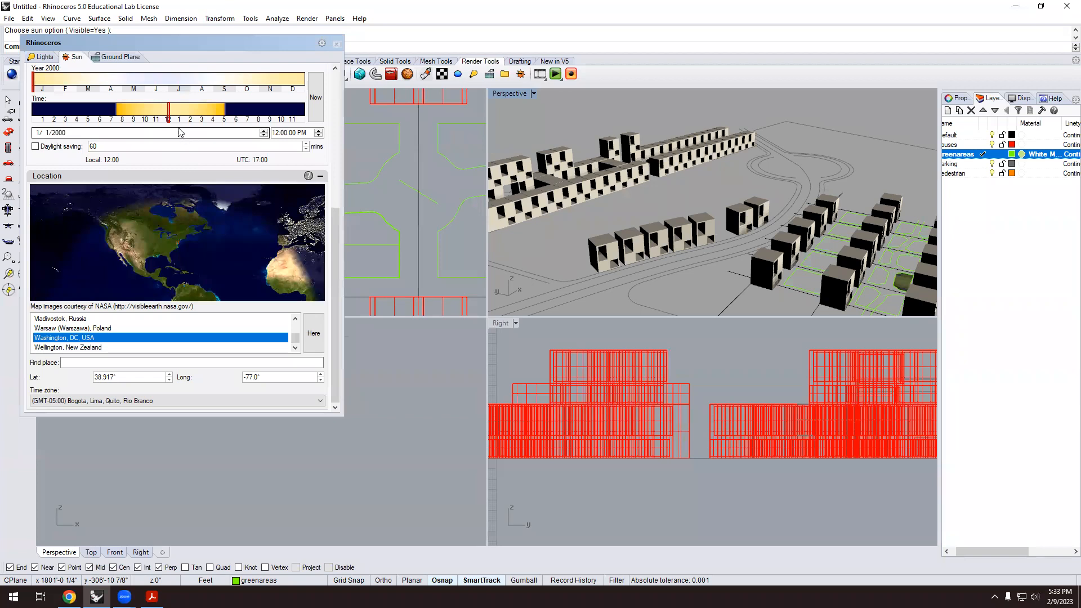
pyautogui.moveTo(172, 113)
pyautogui.mouseDown()
pyautogui.moveTo(206, 121)
pyautogui.moveTo(109, 115)
pyautogui.moveTo(237, 118)
pyautogui.moveTo(202, 121)
pyautogui.mouseUp()
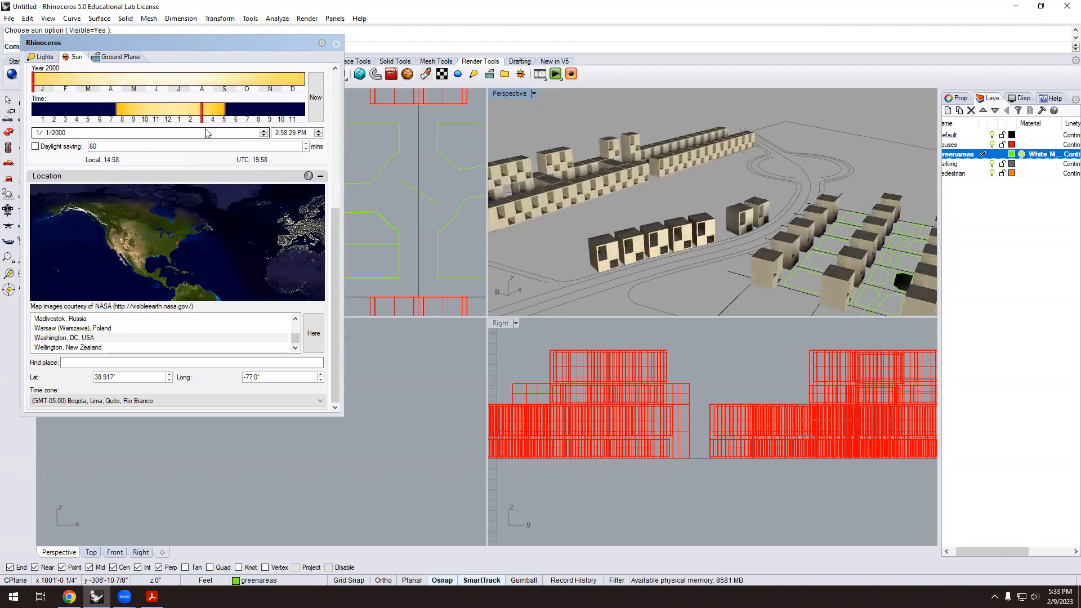
pyautogui.moveTo(34, 80); pyautogui.dragTo(175, 83)
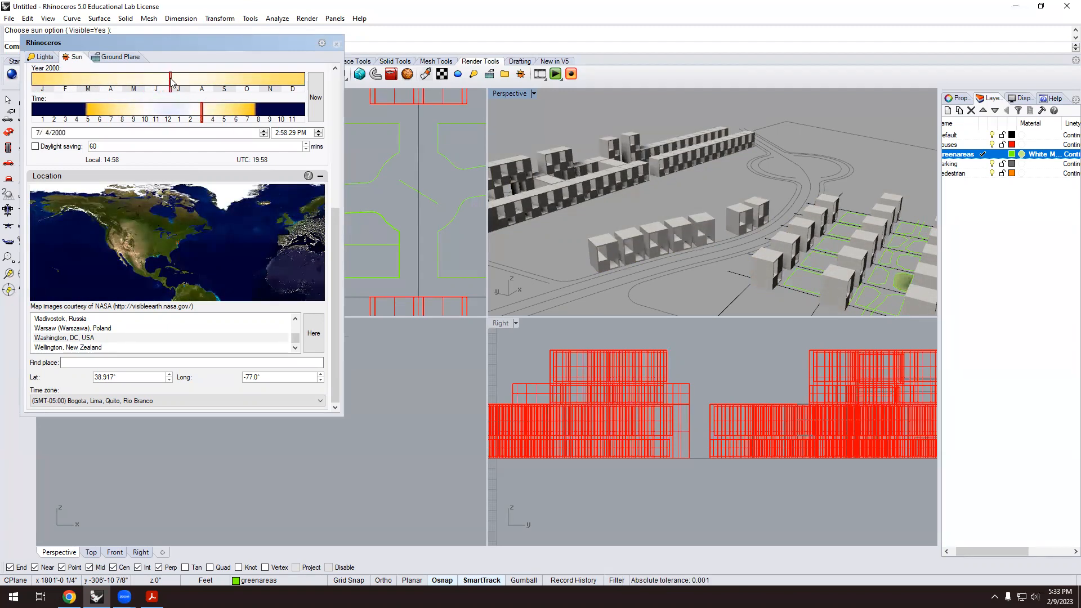
pyautogui.moveTo(205, 115)
pyautogui.mouseDown()
pyautogui.moveTo(241, 114)
pyautogui.moveTo(182, 113)
pyautogui.moveTo(220, 118)
pyautogui.mouseUp()
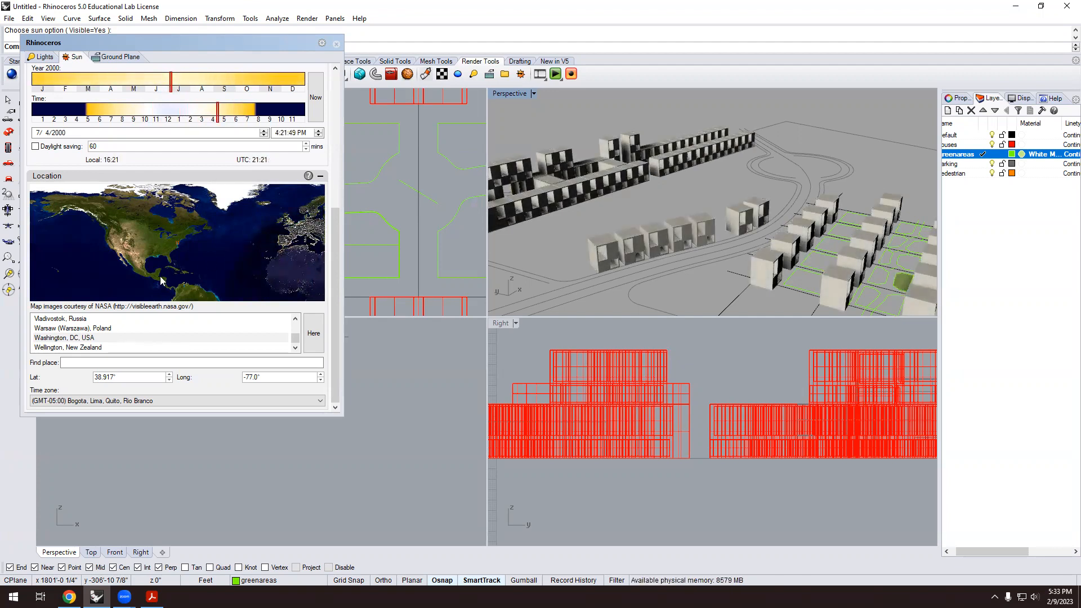
pyautogui.scroll(5, 141, 366)
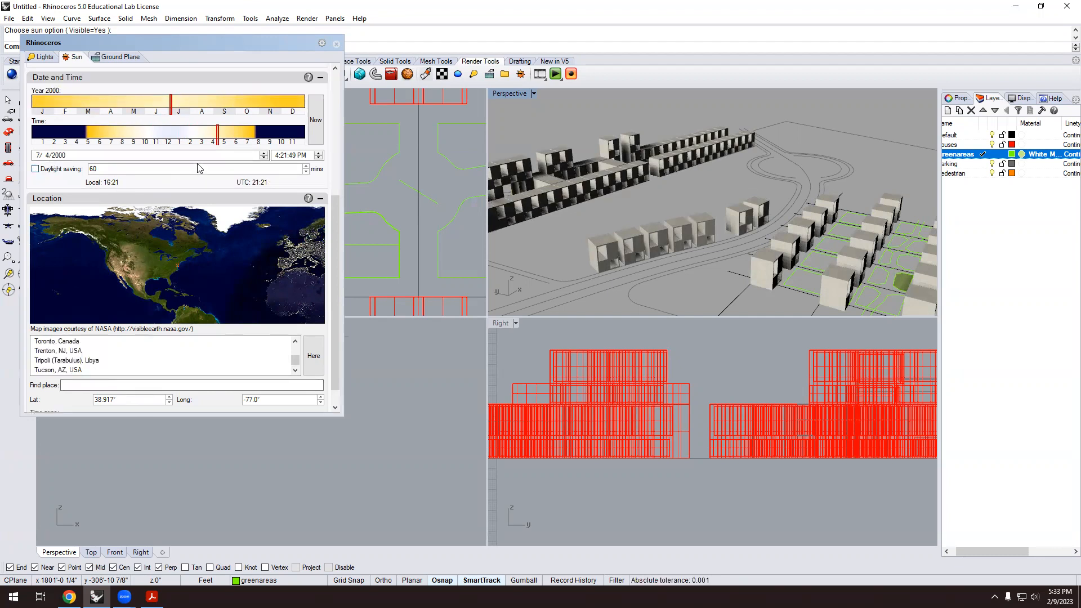
pyautogui.scroll(5, 198, 166)
pyautogui.scroll(3, 200, 162)
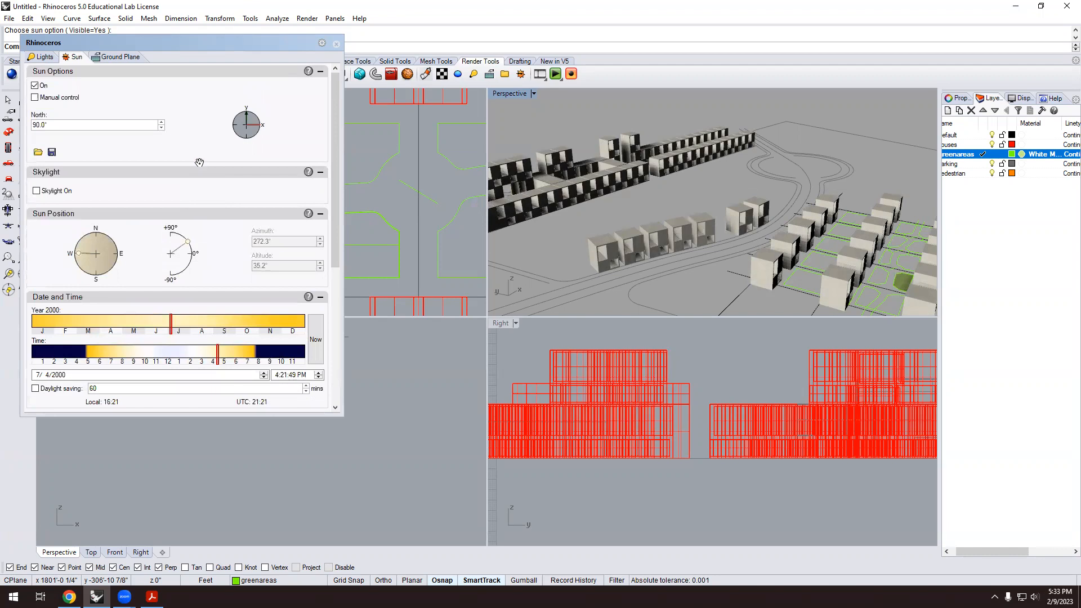
# Turn on the ground plane under the model.
pyautogui.click(125, 57)
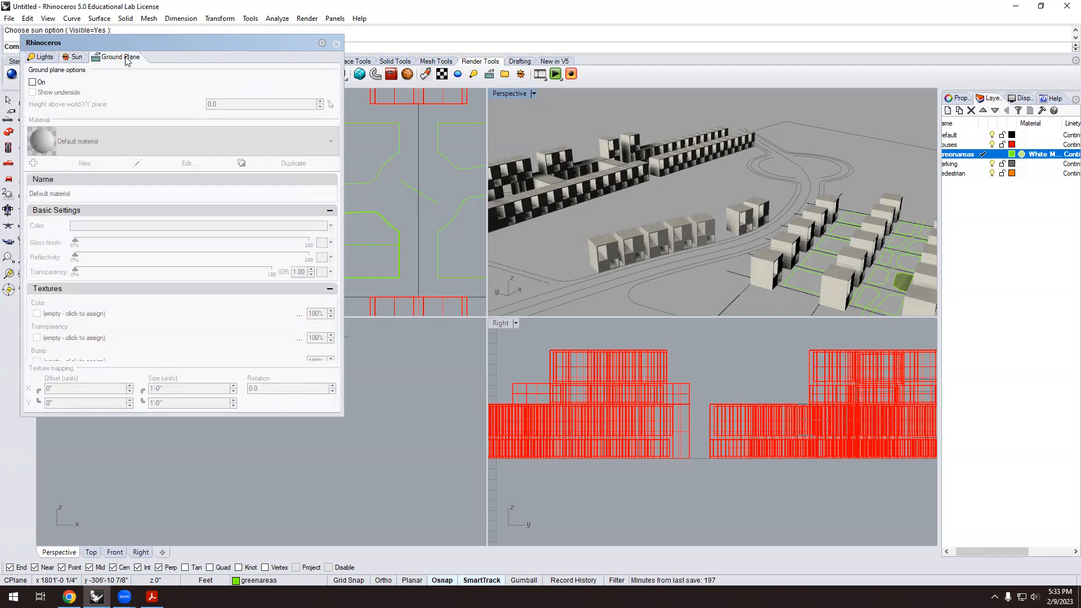
pyautogui.click(33, 82)
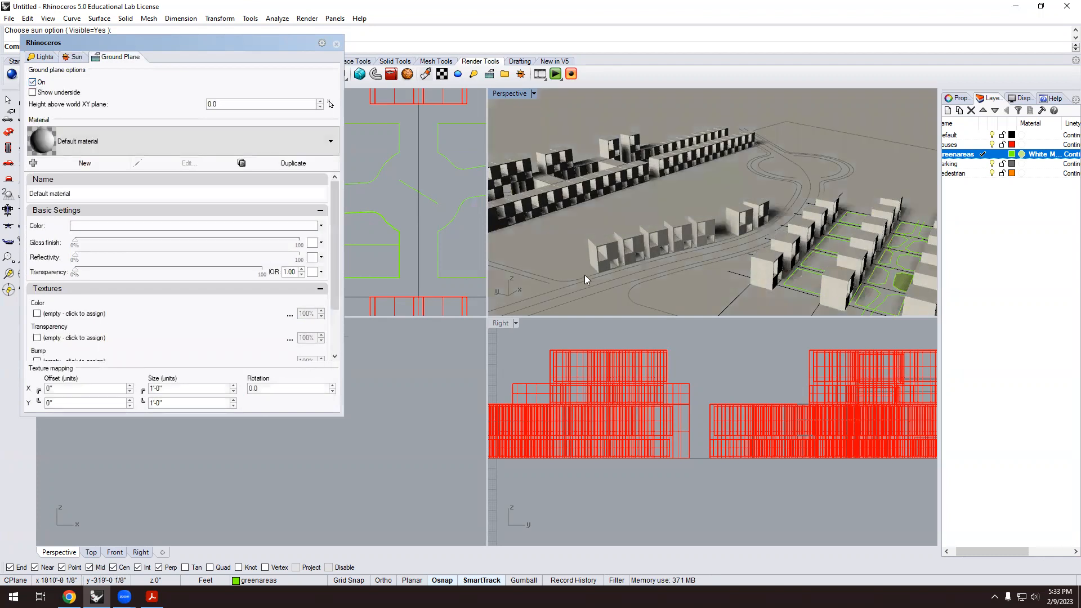
pyautogui.scroll(-2, 177, 196)
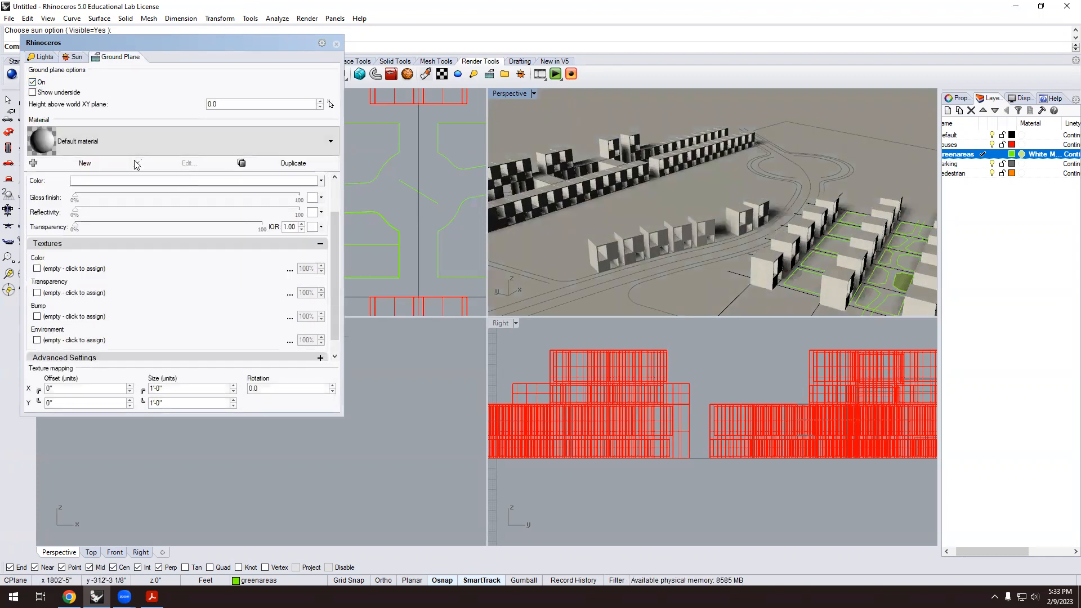
pyautogui.click(74, 56)
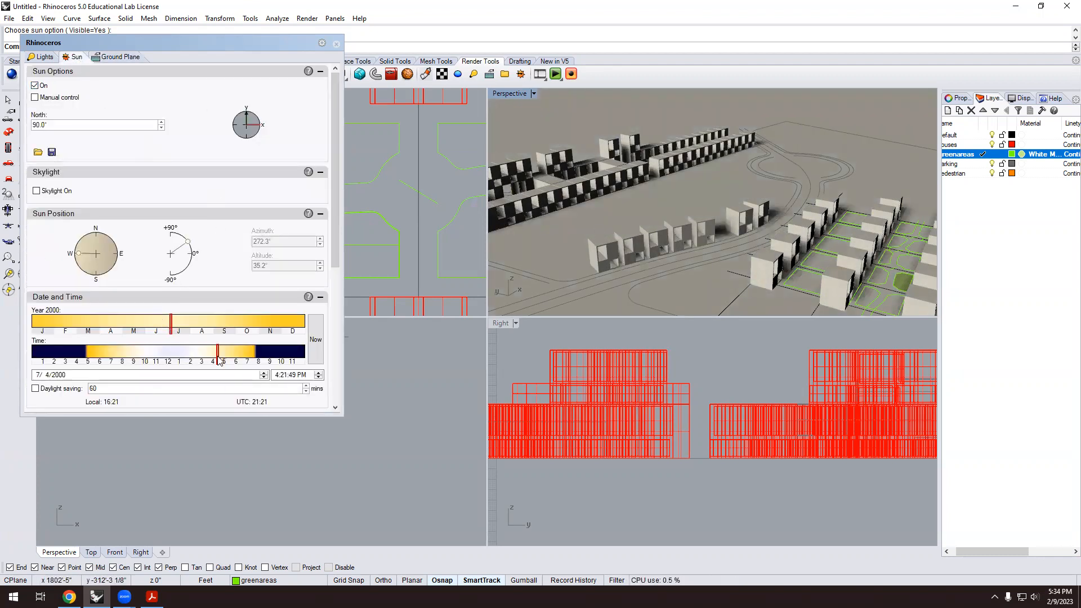
# Set the sun date to July 26 and the time to 9:58 AM.
pyautogui.moveTo(214, 350)
pyautogui.mouseDown()
pyautogui.moveTo(204, 352)
pyautogui.moveTo(219, 352)
pyautogui.mouseUp()
pyautogui.scroll(-5, 698, 268)
pyautogui.scroll(8, 700, 263)
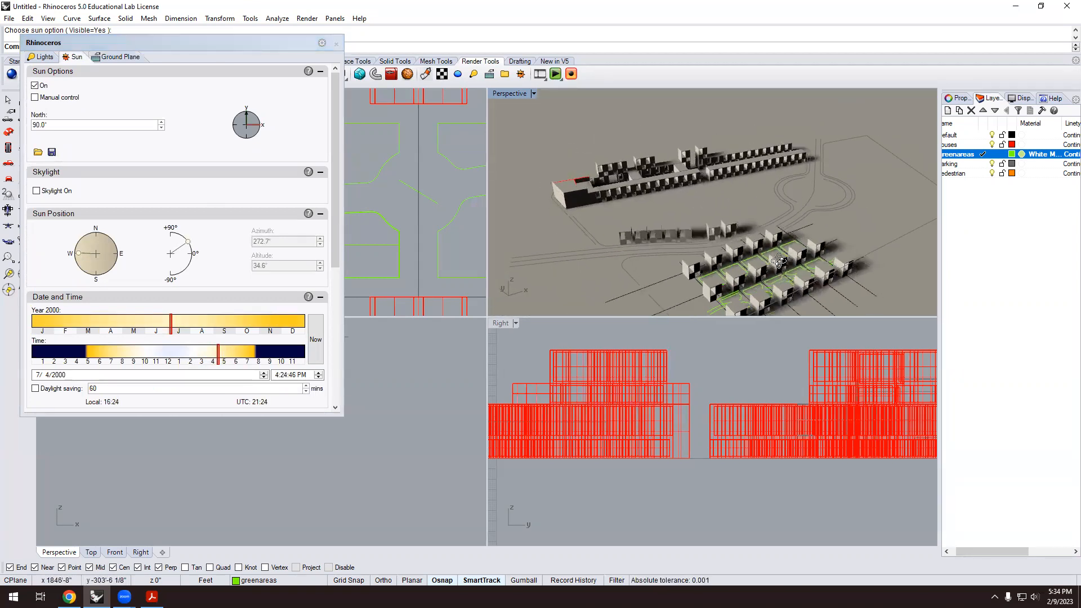
pyautogui.scroll(5, 856, 280)
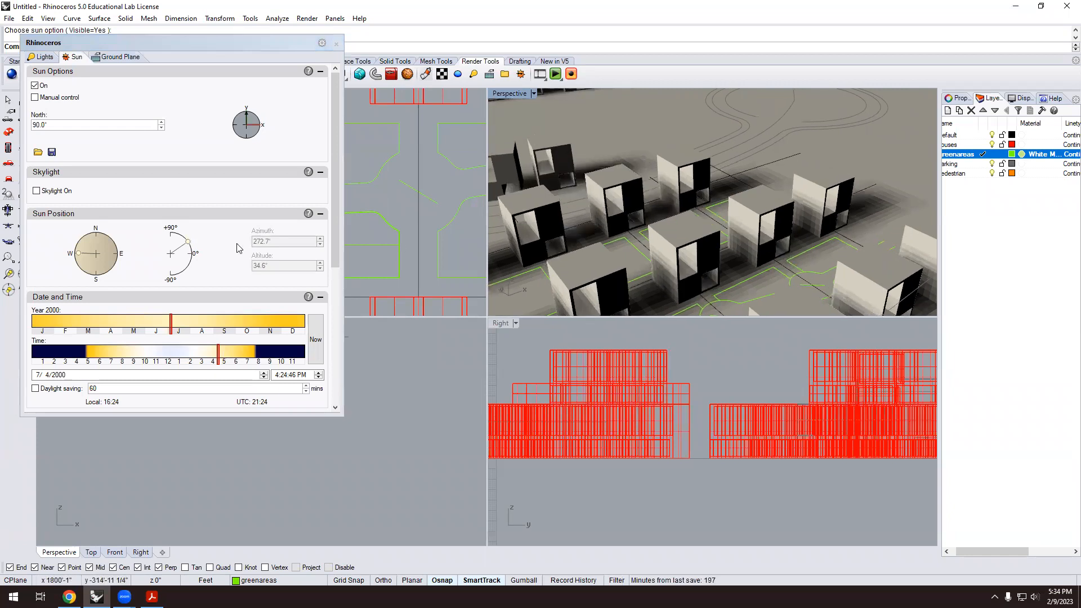
pyautogui.moveTo(171, 327); pyautogui.dragTo(186, 325)
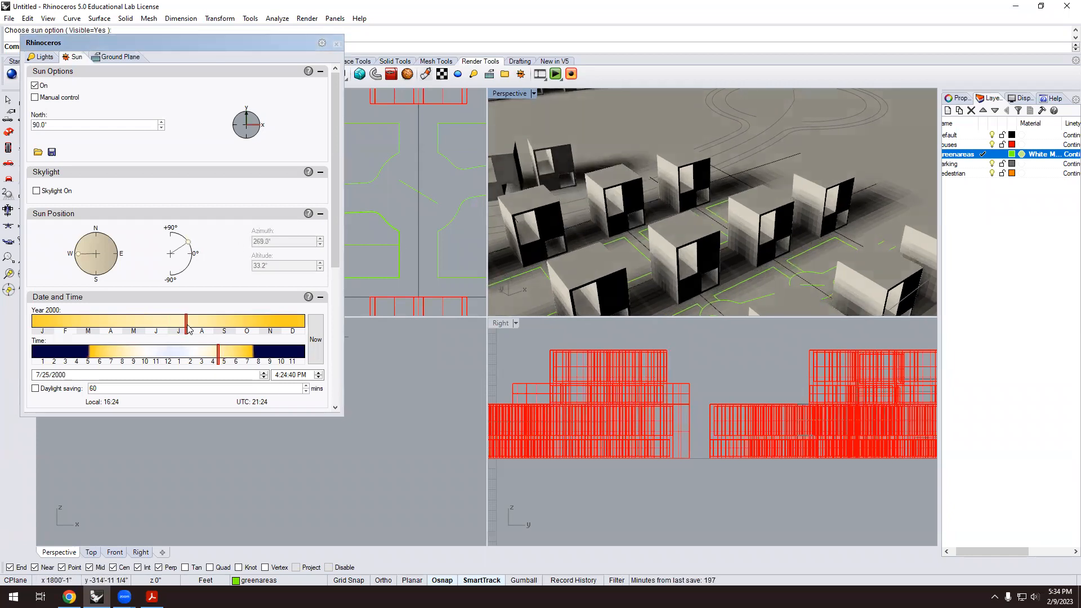
pyautogui.moveTo(218, 359)
pyautogui.mouseDown()
pyautogui.moveTo(200, 354)
pyautogui.moveTo(223, 350)
pyautogui.moveTo(146, 349)
pyautogui.mouseUp()
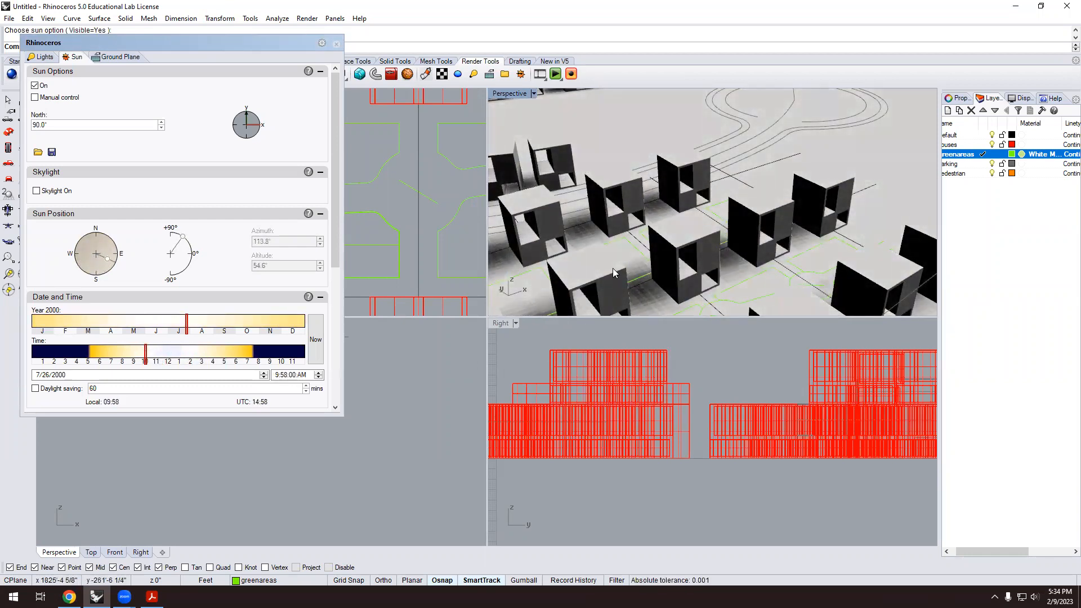
pyautogui.scroll(-5, 647, 247)
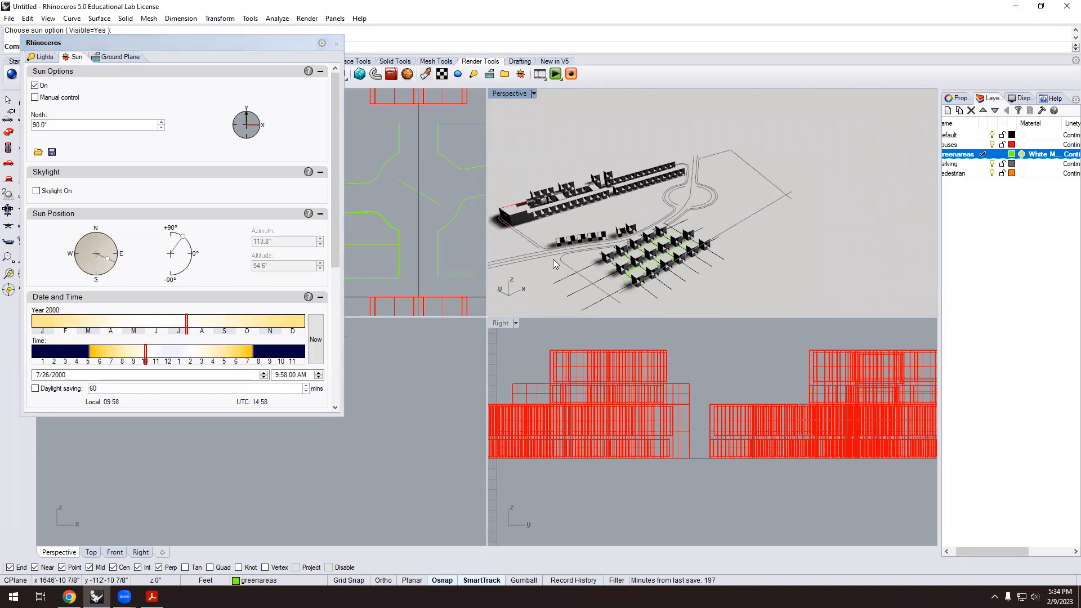
pyautogui.scroll(5, 721, 195)
# Move the sun's time to 4:51 PM.
pyautogui.scroll(-2, 749, 199)
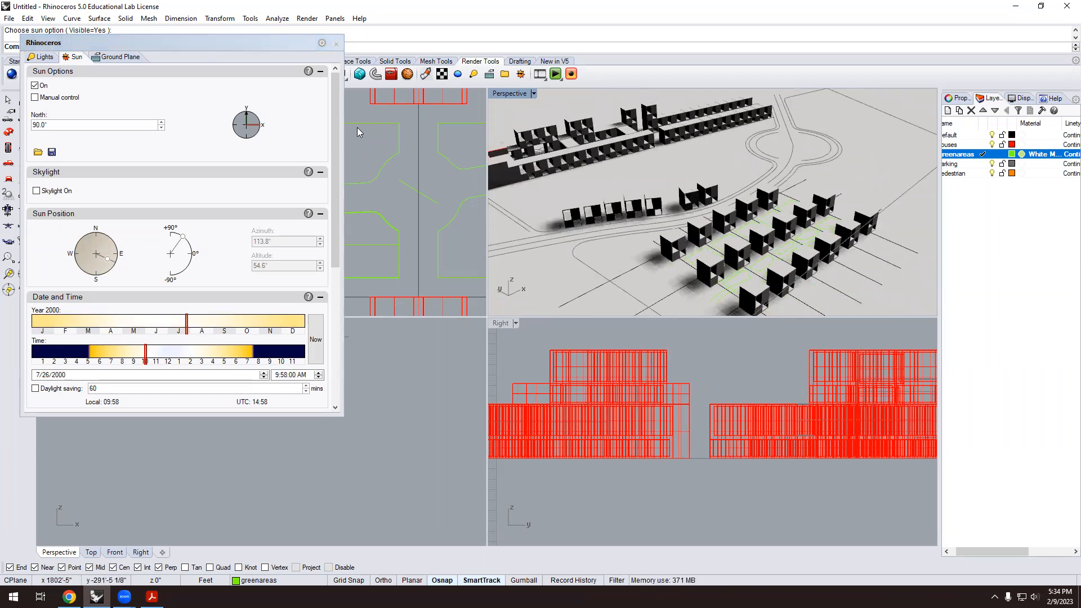
pyautogui.scroll(-6, 148, 308)
pyautogui.scroll(1, 173, 263)
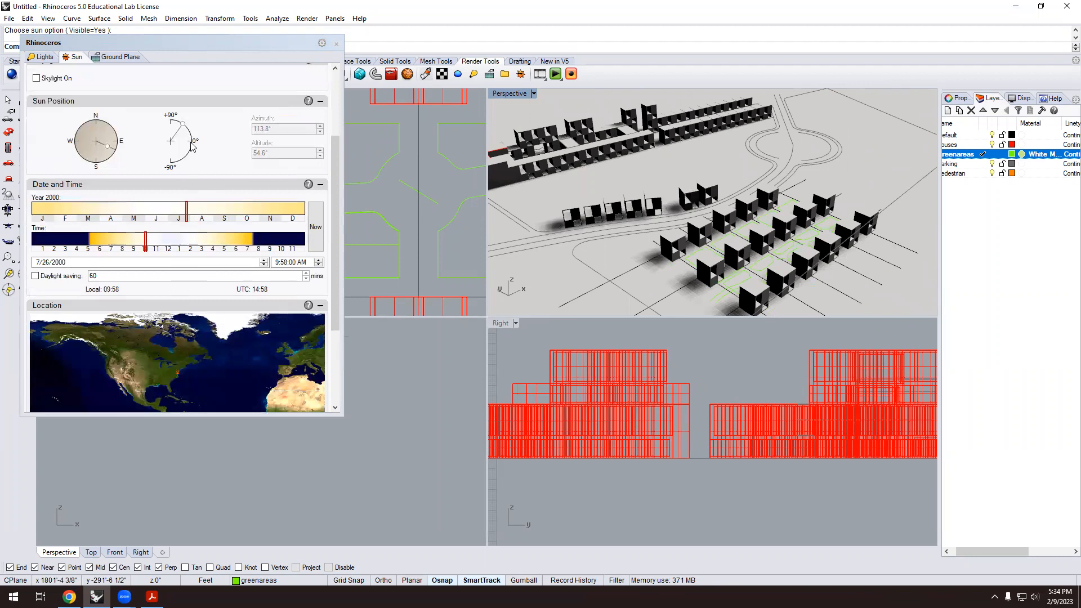
pyautogui.moveTo(145, 239); pyautogui.dragTo(224, 257)
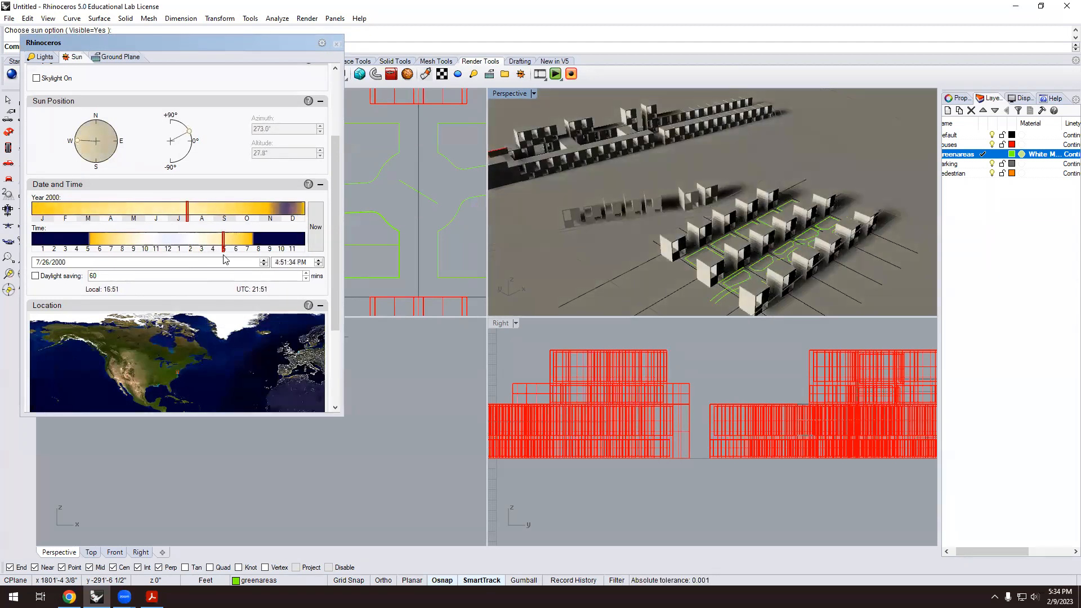
pyautogui.scroll(5, 100, 118)
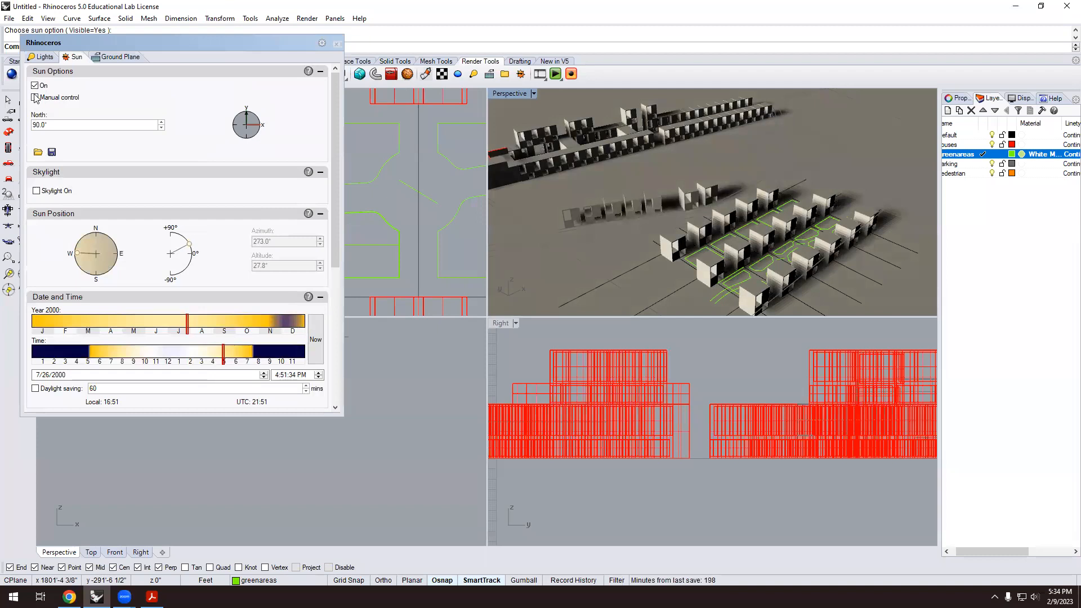
# Review the Ground Plane and Lights tabs, then close the sun and lights panel.
pyautogui.click(116, 57)
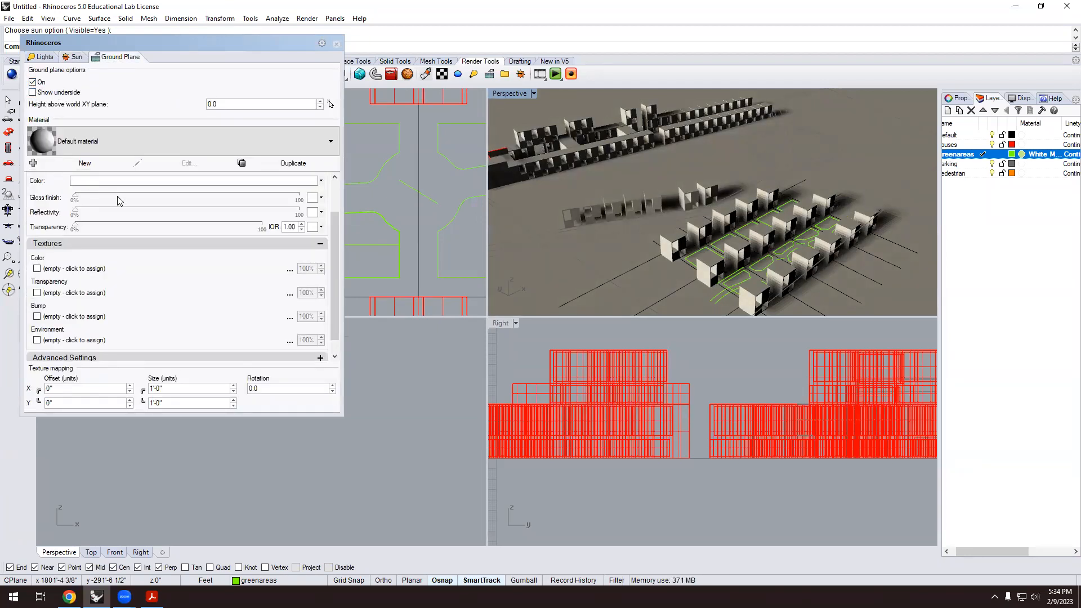
pyautogui.scroll(-1, 123, 303)
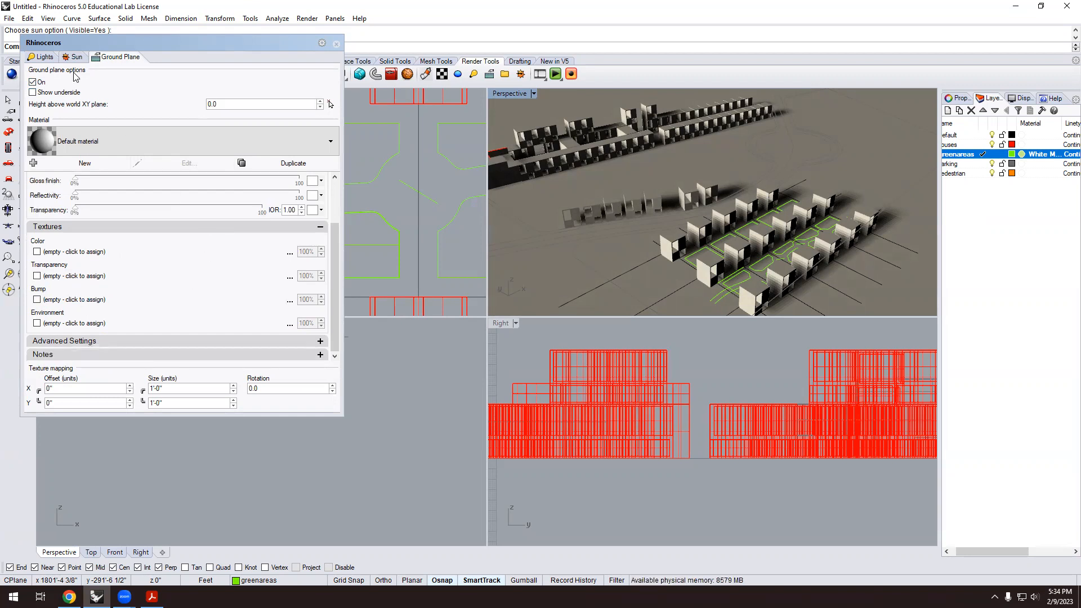
pyautogui.click(48, 59)
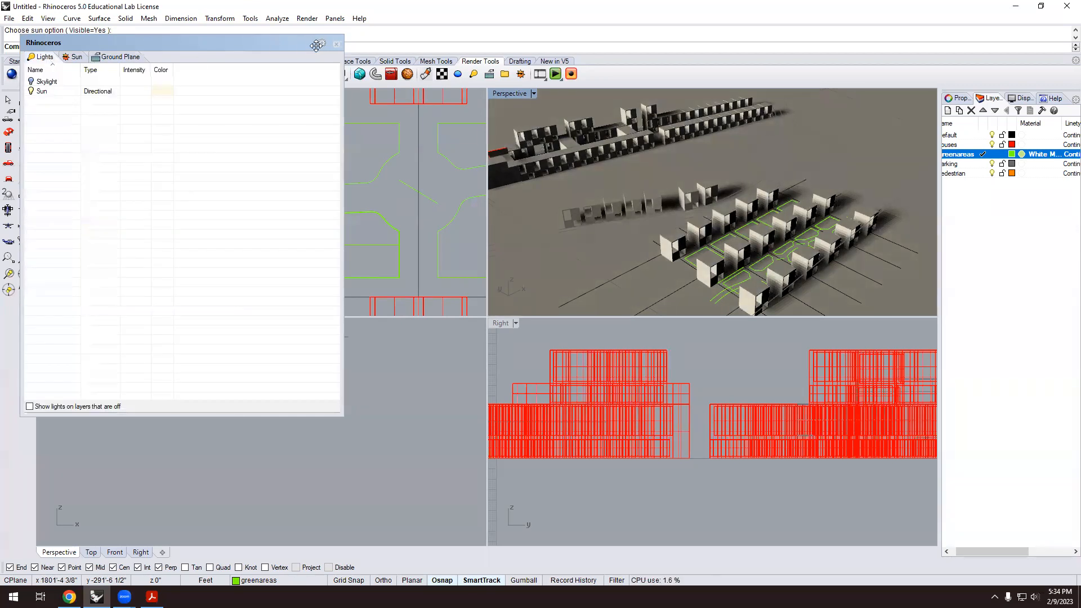
pyautogui.click(337, 43)
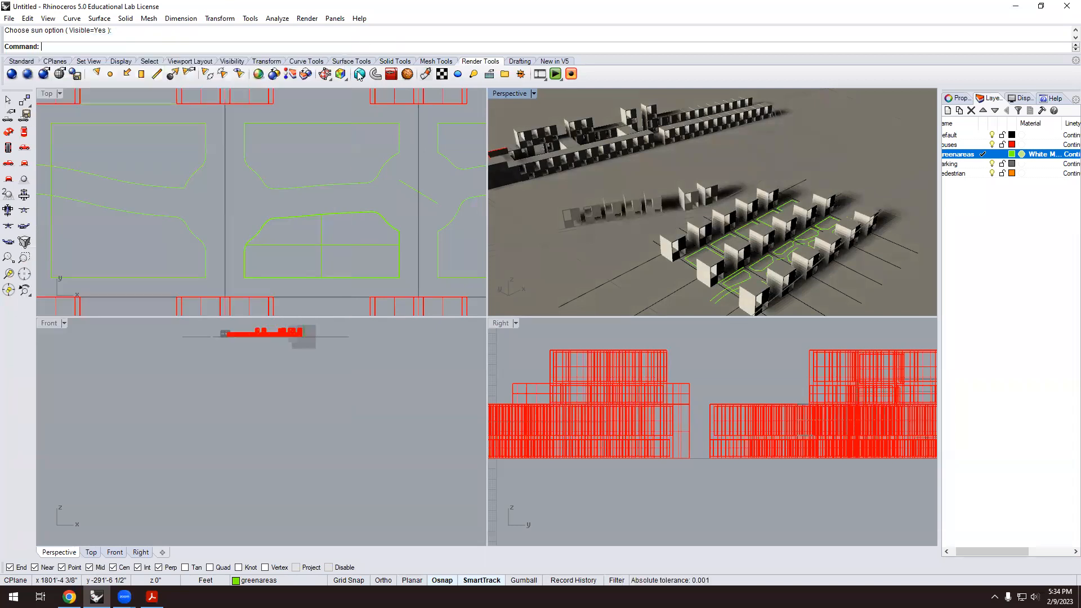
# In the render settings, set the render resolution to 1920 x 1080 and enter 300.
pyautogui.rightClick(11, 73)
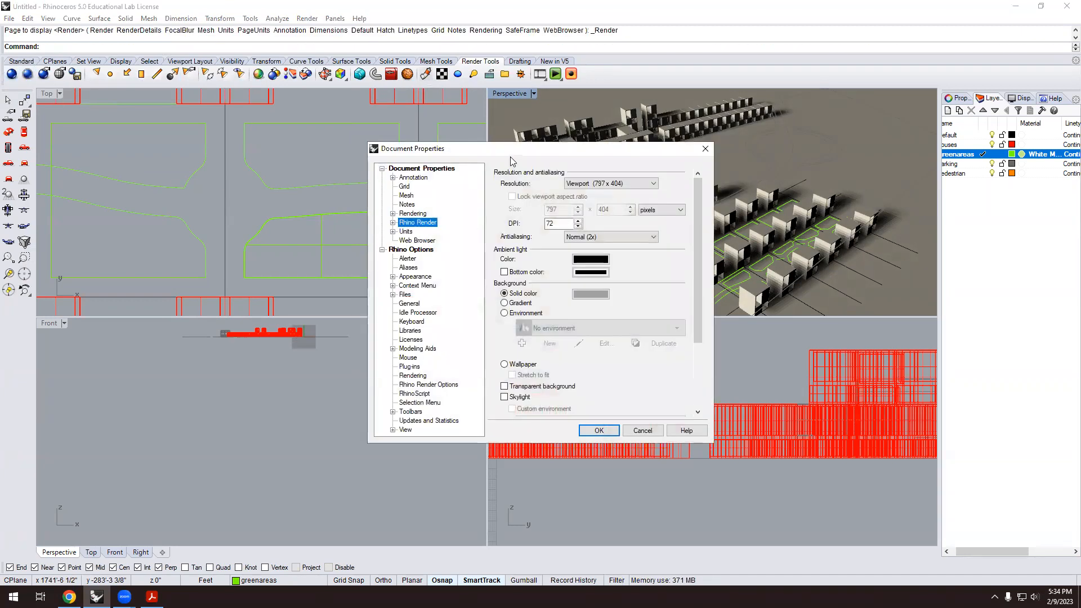
pyautogui.moveTo(507, 150); pyautogui.dragTo(272, 151)
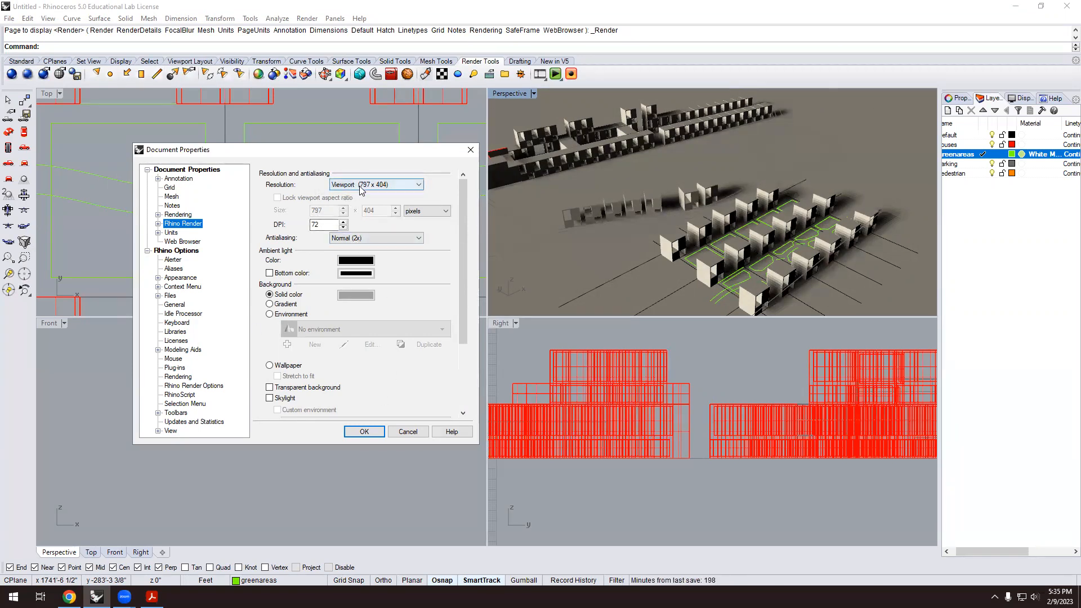
pyautogui.click(419, 186)
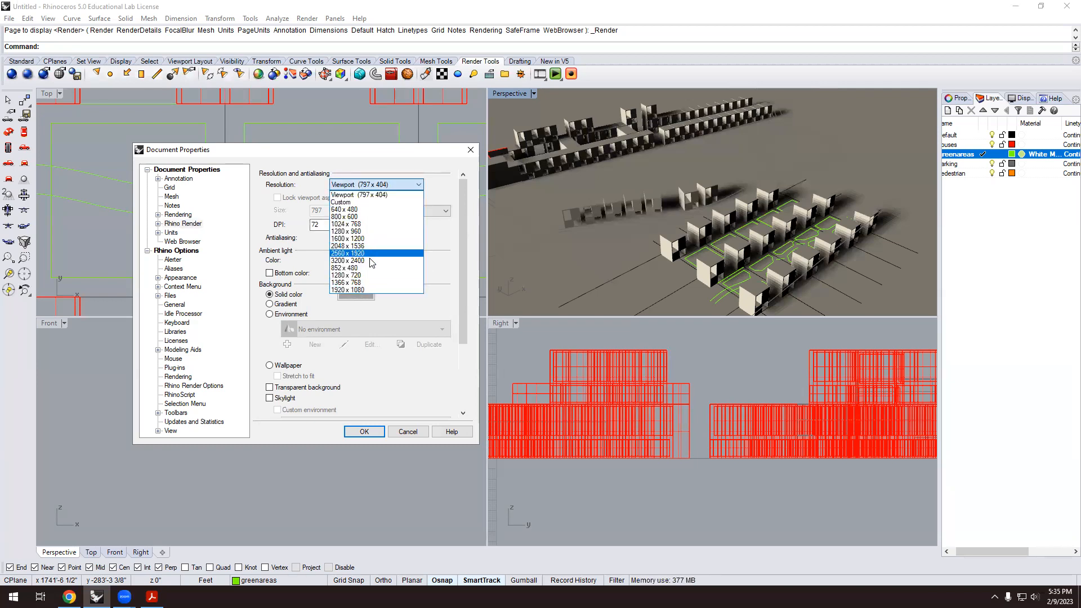
pyautogui.click(355, 291)
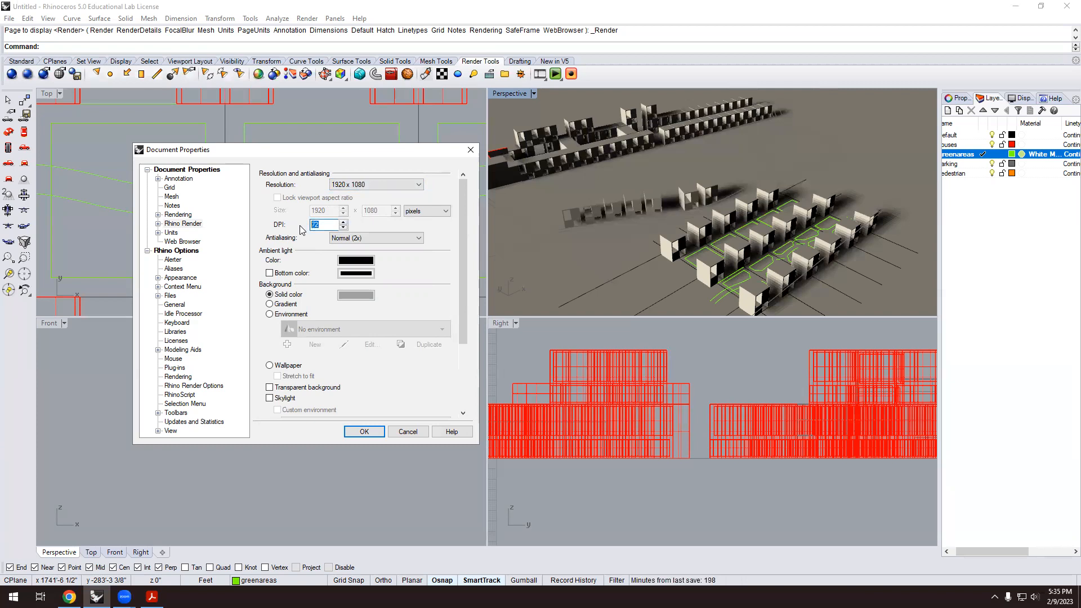
pyautogui.write('300')
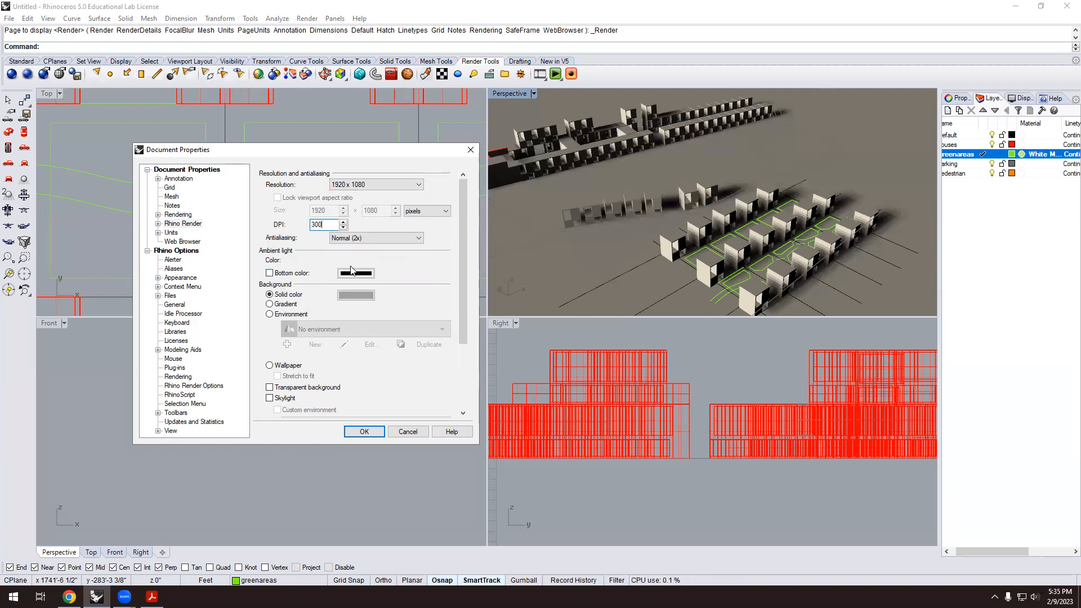
# Make the ambient light dark grey with no bottom colour, and apply the settings.
pyautogui.click(363, 263)
pyautogui.click(370, 283)
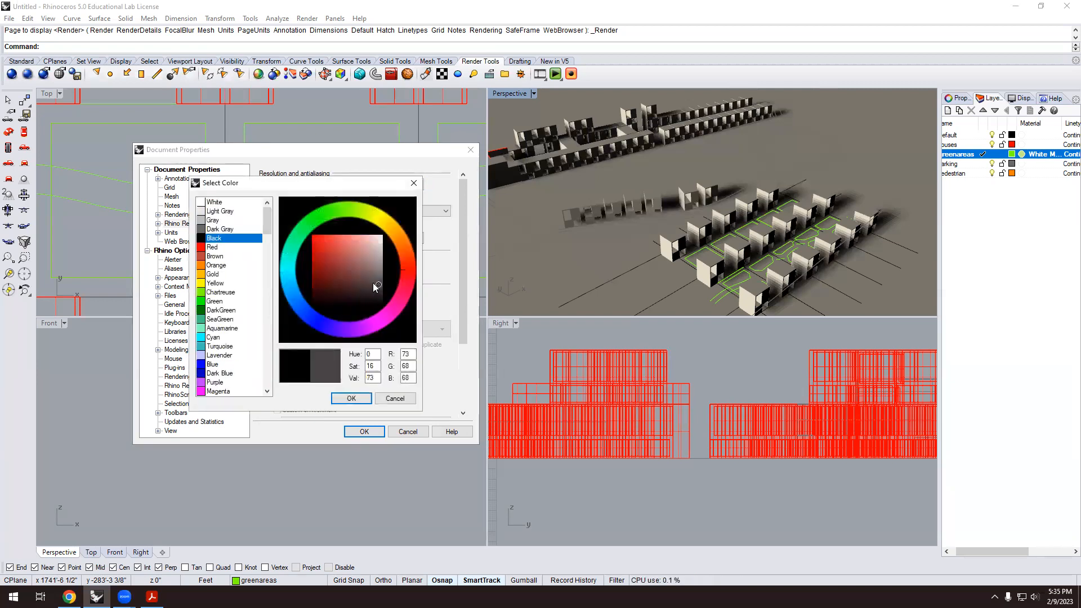
pyautogui.press('Return')
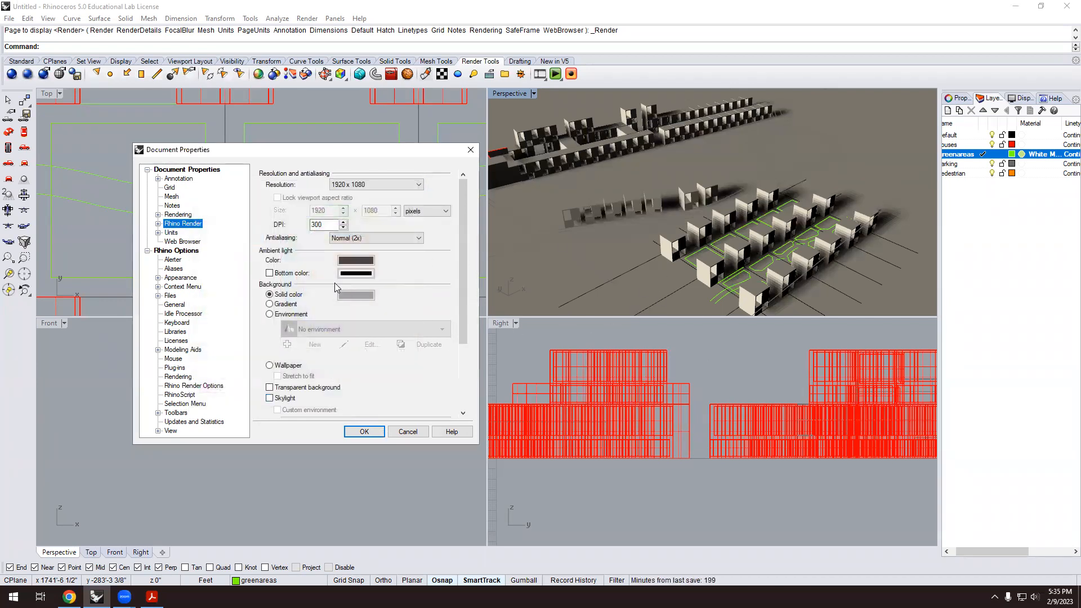
pyautogui.click(268, 271)
pyautogui.click(269, 273)
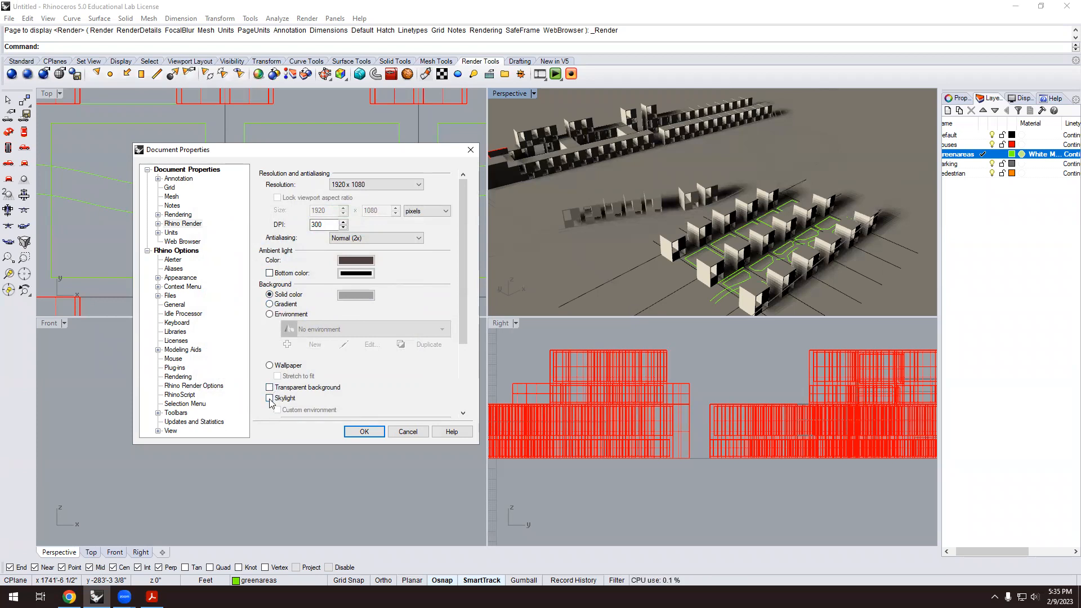
pyautogui.click(347, 433)
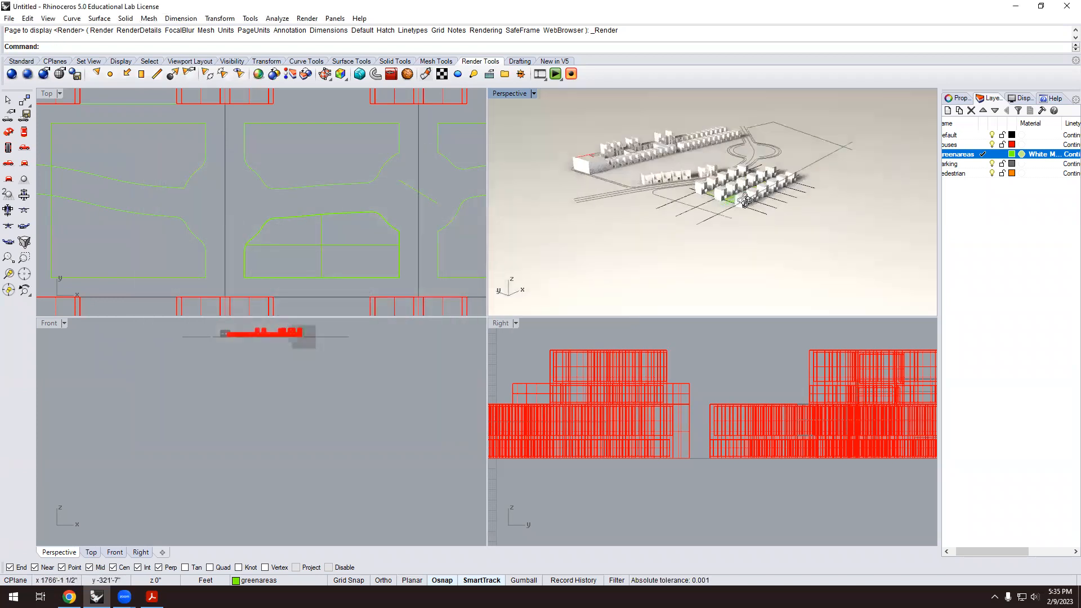
# Orbit and zoom the Perspective view to a lower angle over the housing.
pyautogui.scroll(5, 751, 171)
pyautogui.scroll(-5, 751, 171)
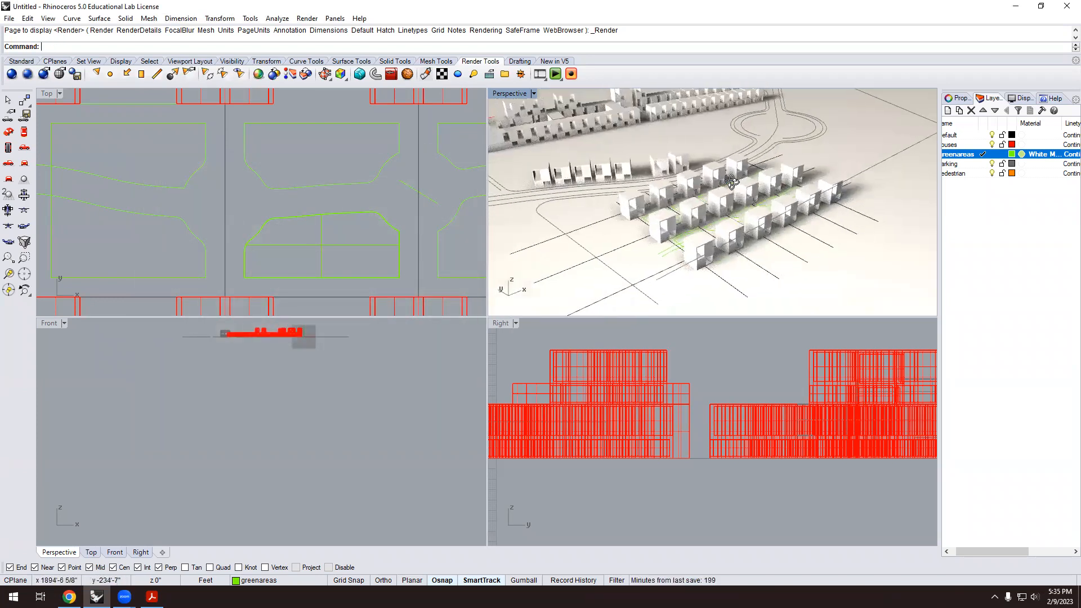
pyautogui.moveTo(727, 180); pyautogui.dragTo(775, 189, button='right')
pyautogui.scroll(-5, 697, 216)
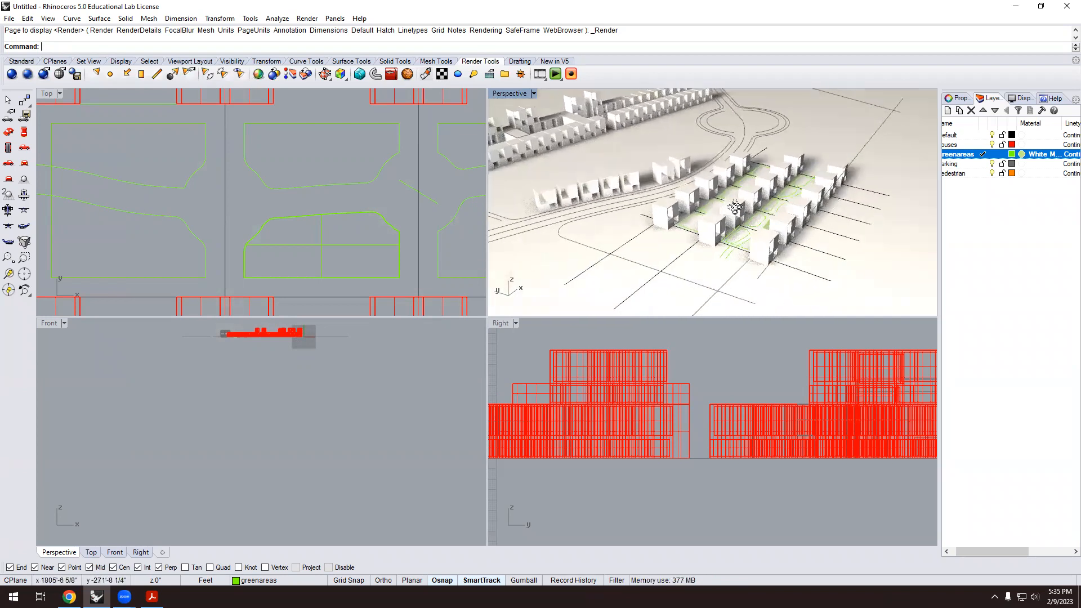
pyautogui.scroll(3, 702, 143)
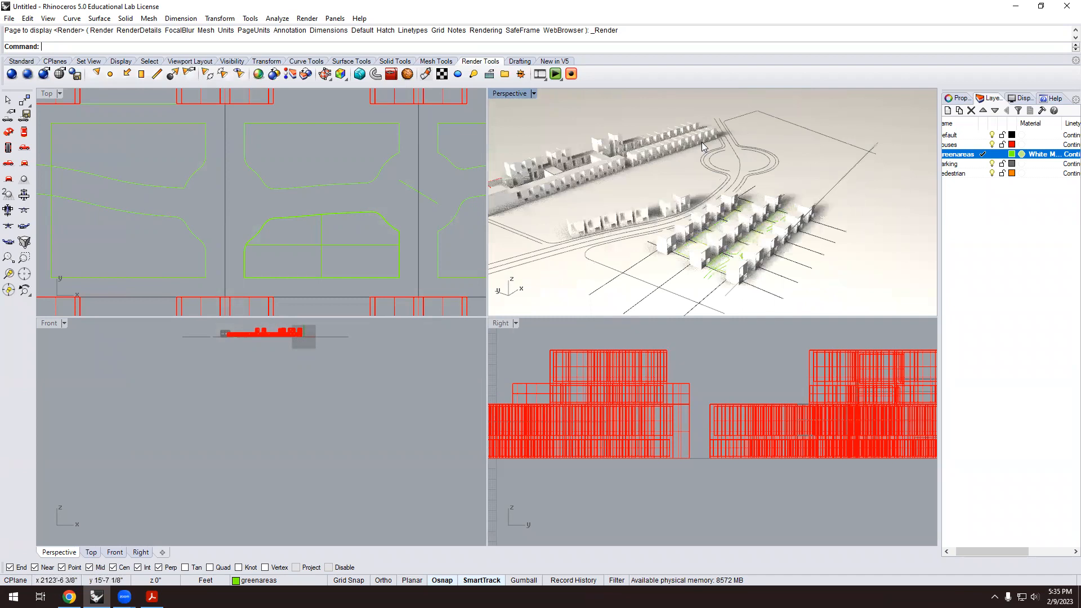
pyautogui.scroll(-3, 702, 142)
pyautogui.moveTo(690, 165); pyautogui.dragTo(684, 204, button='right')
pyautogui.scroll(-2, 683, 204)
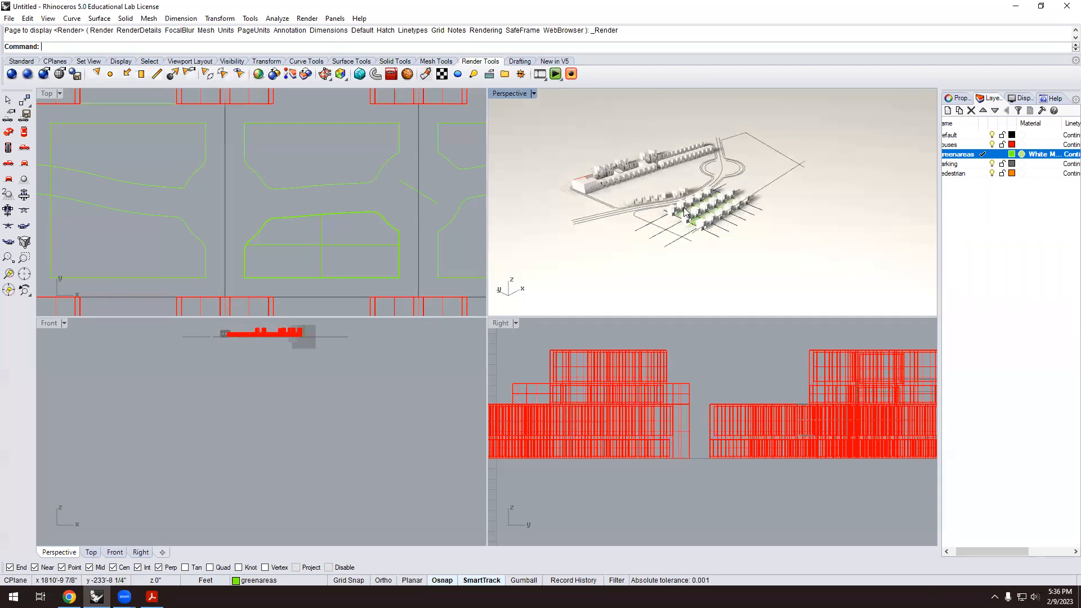
# Give the houses layer a duplicate of the White Matte material renamed to house.
pyautogui.click(1041, 145)
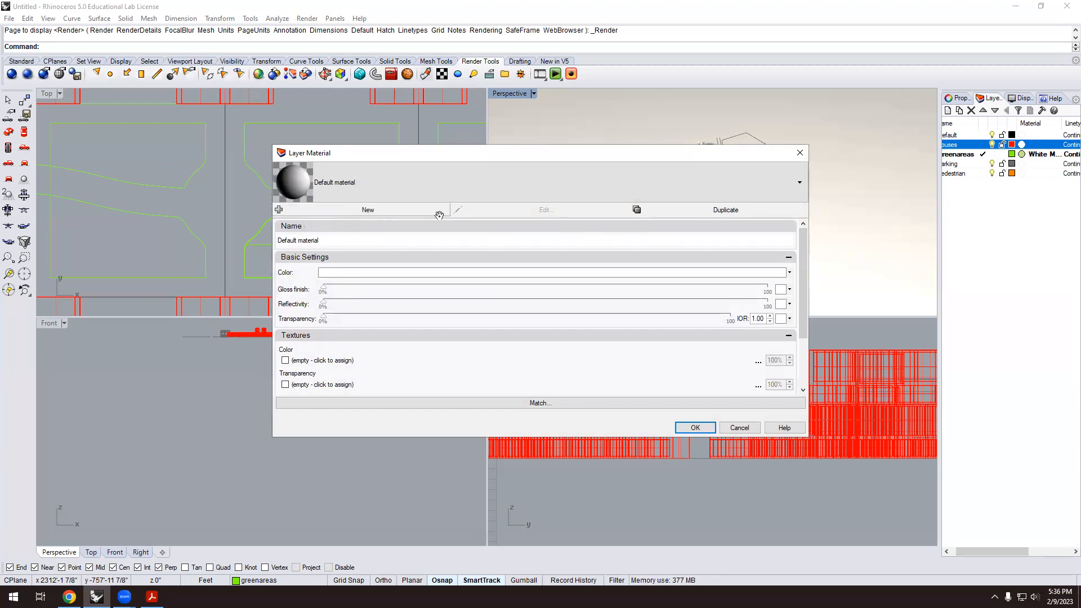
pyautogui.click(380, 213)
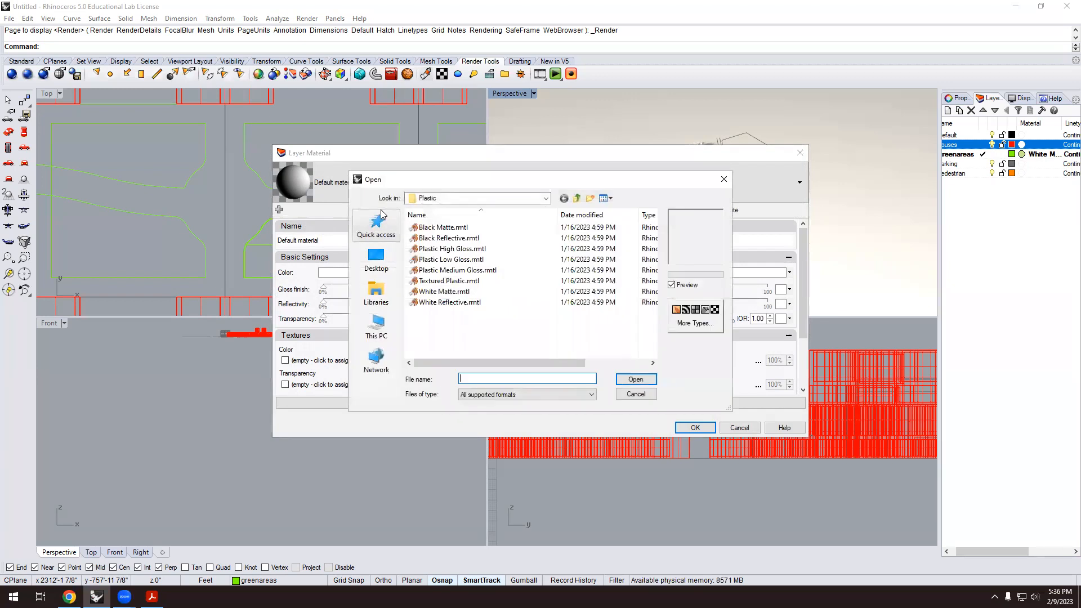
pyautogui.click(457, 292)
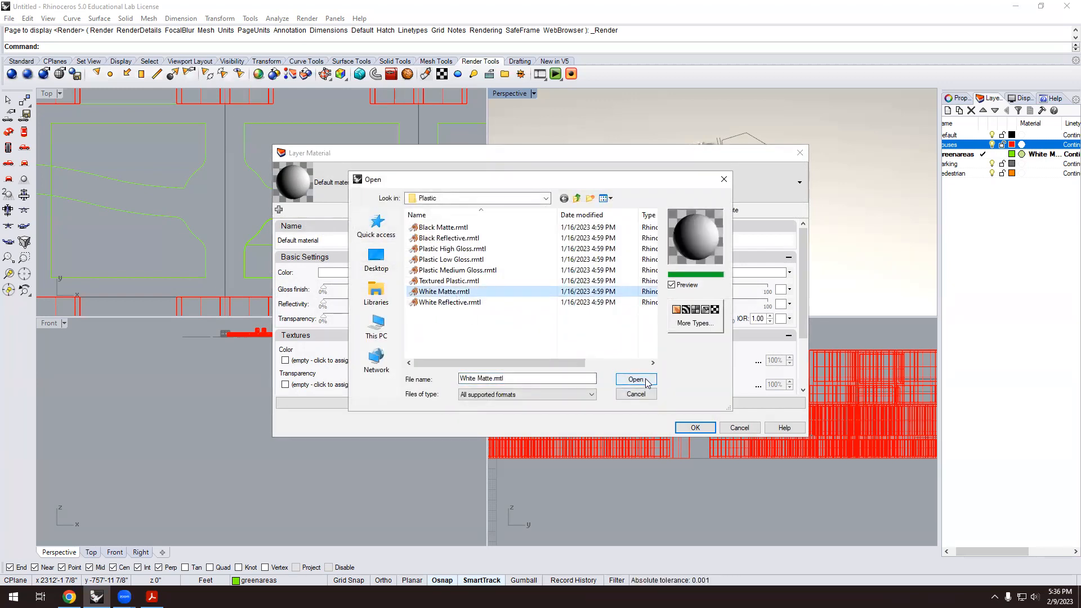
pyautogui.click(646, 381)
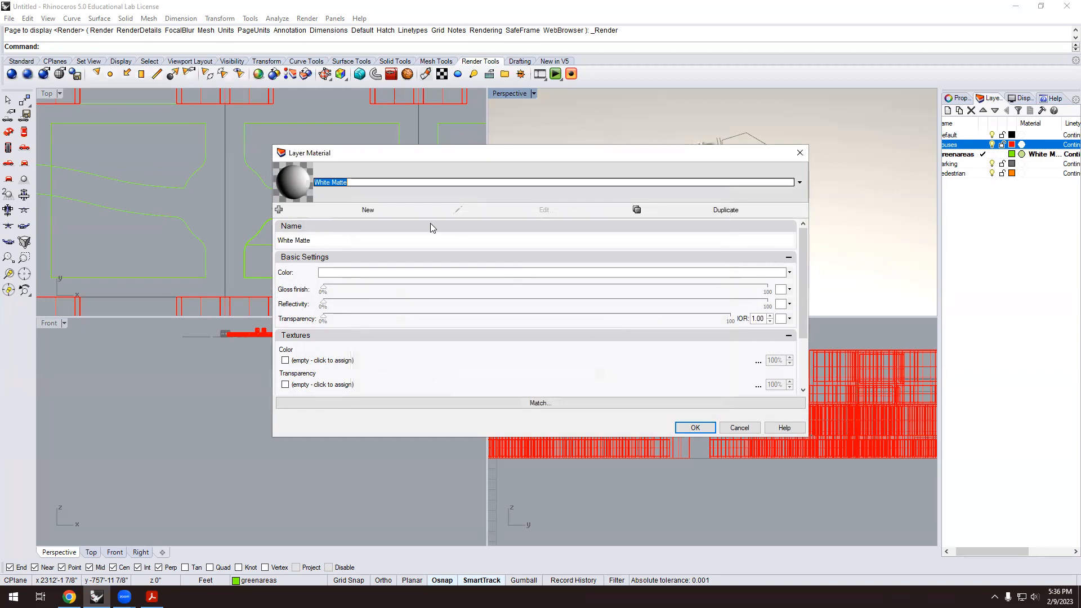
pyautogui.click(711, 215)
pyautogui.click(330, 183)
pyautogui.moveTo(329, 184); pyautogui.dragTo(299, 188)
pyautogui.write('house')
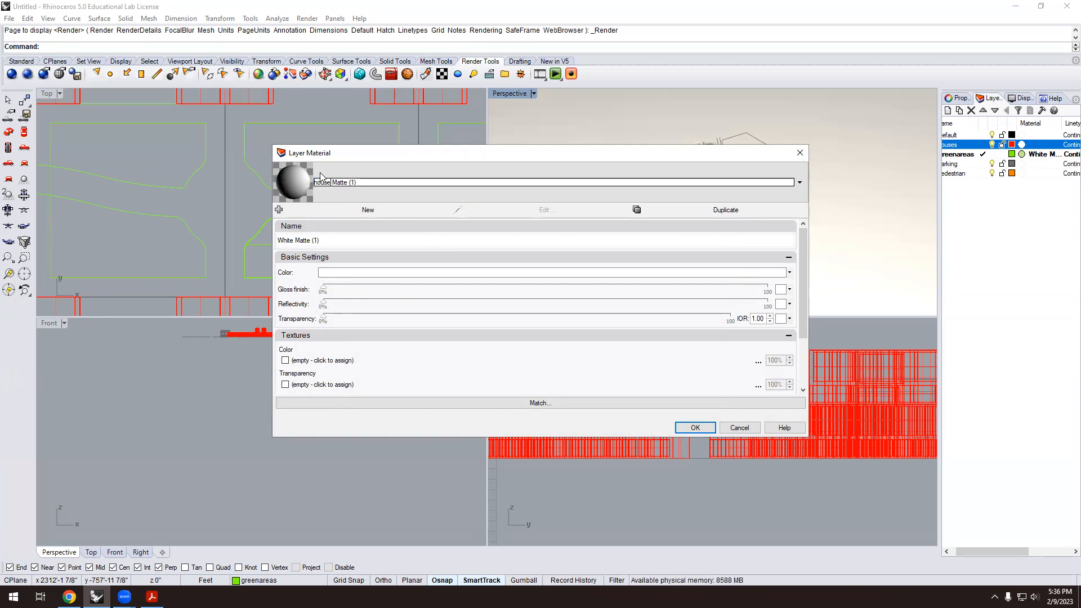
pyautogui.moveTo(344, 184); pyautogui.dragTo(335, 186)
pyautogui.press('BackSpace')
# Set the house material's colour to Gray (190, 190, 190).
pyautogui.click(352, 274)
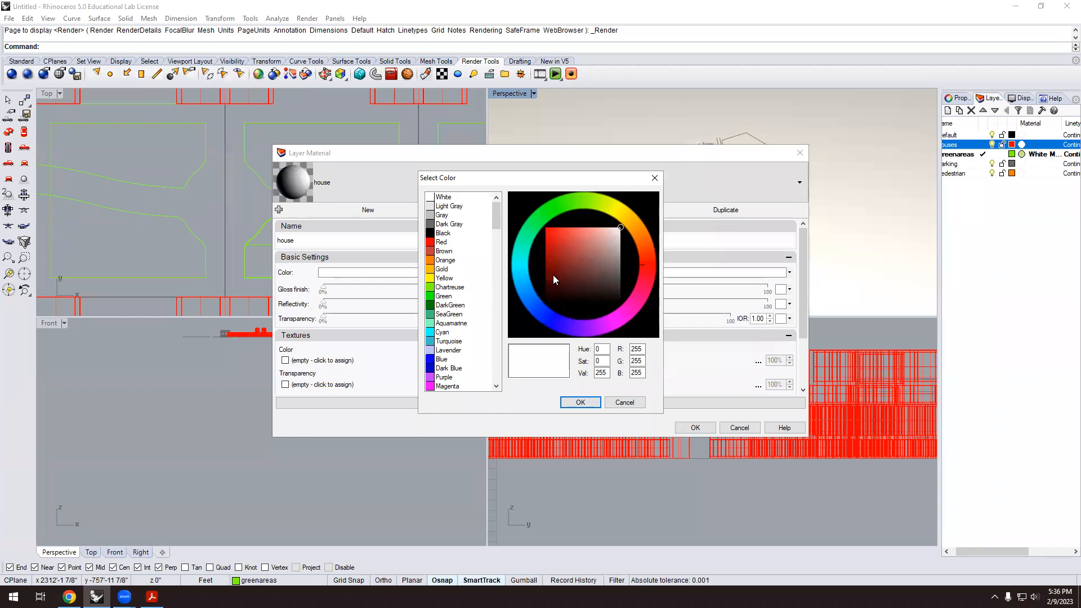
pyautogui.click(431, 217)
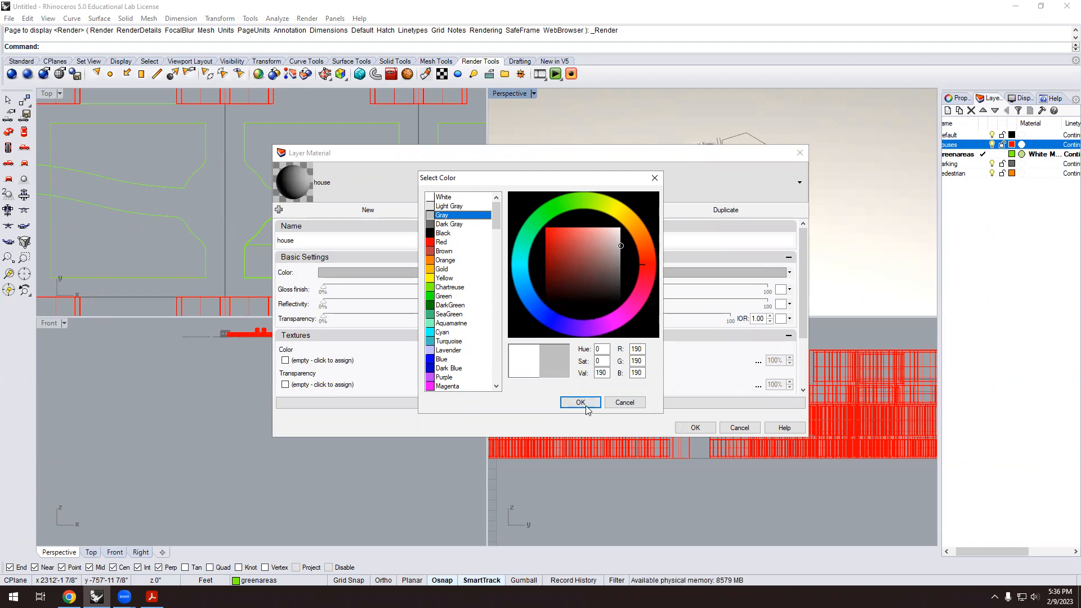
pyautogui.click(440, 224)
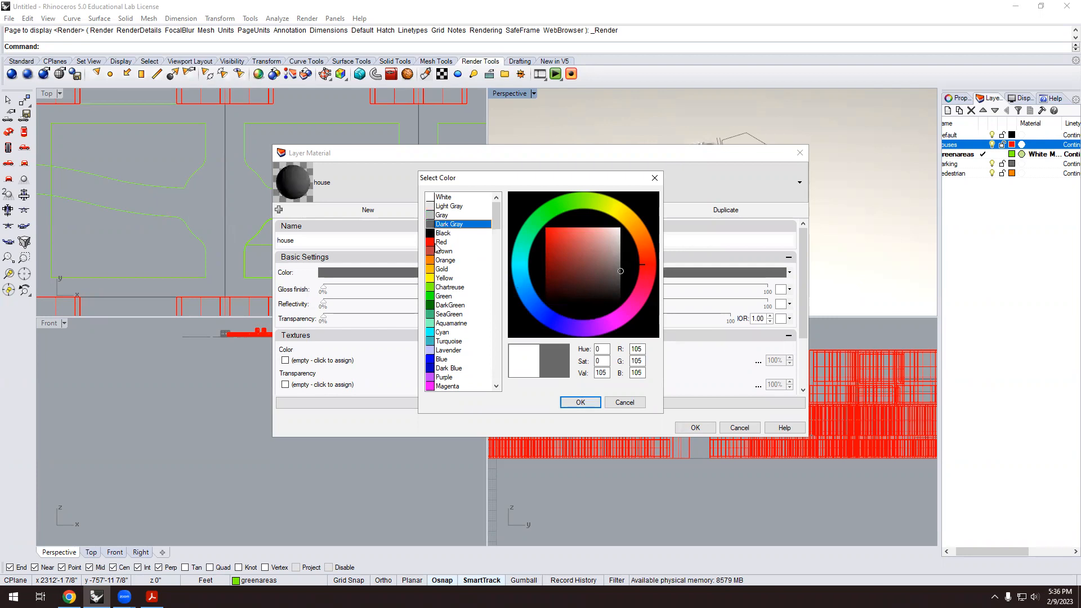
pyautogui.click(431, 216)
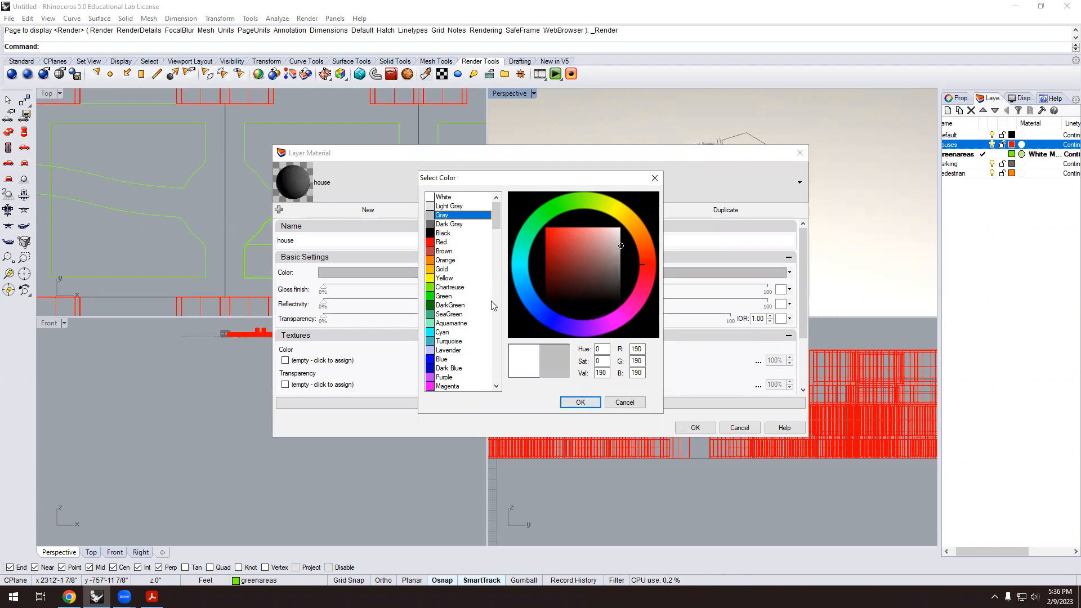
pyautogui.click(581, 402)
pyautogui.click(695, 428)
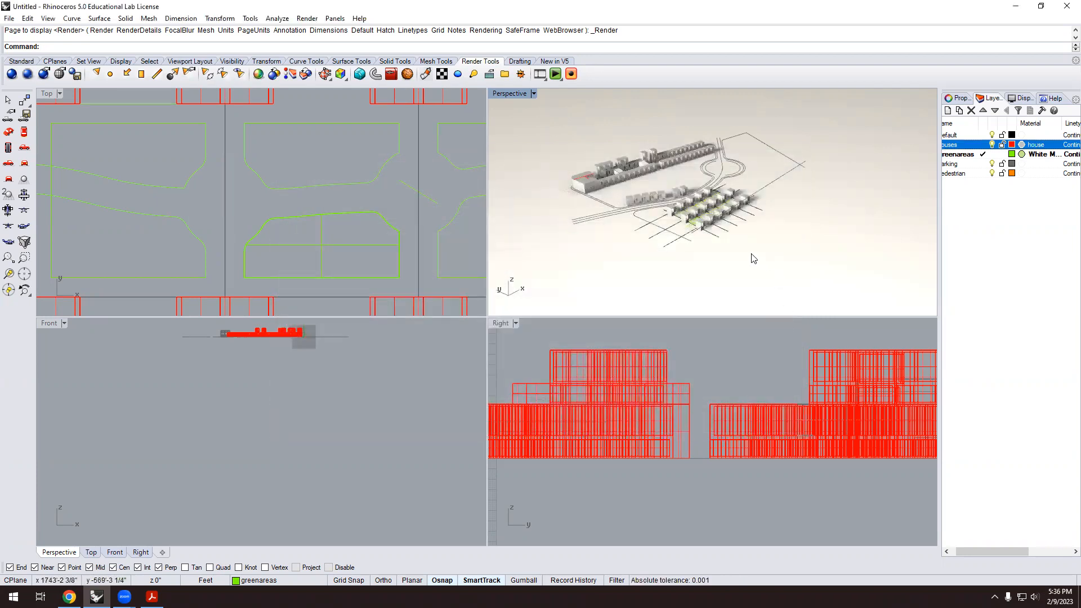
pyautogui.scroll(8, 739, 226)
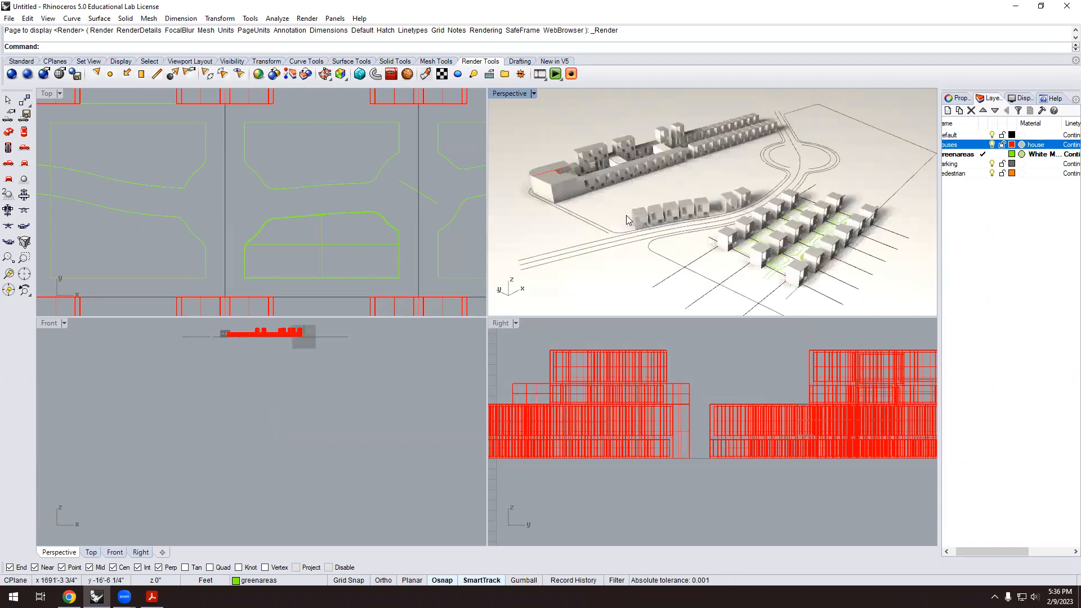
pyautogui.scroll(-10, 738, 226)
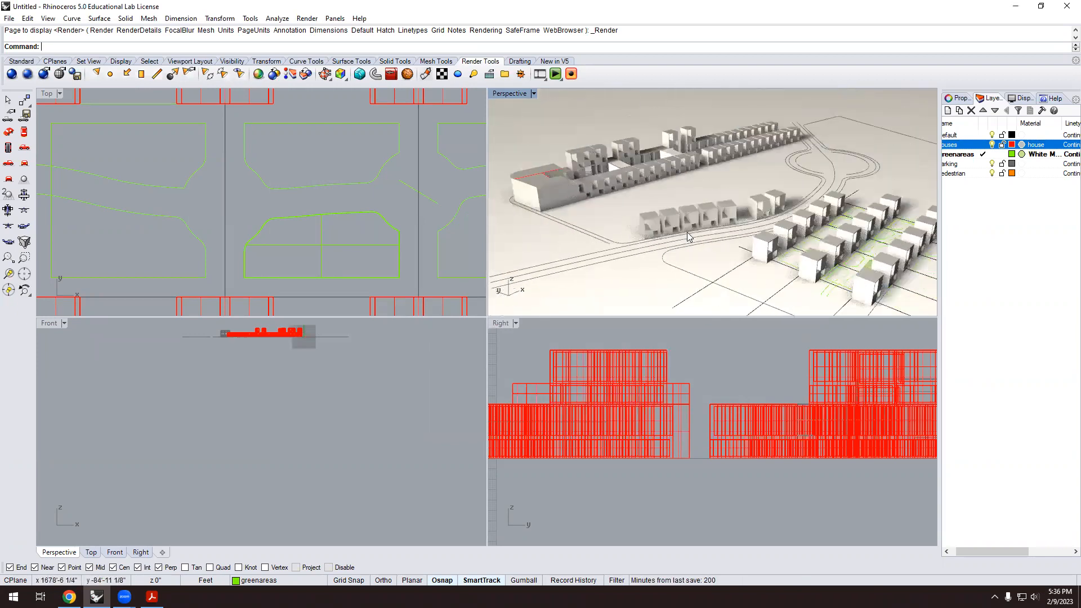
pyautogui.scroll(6, 695, 228)
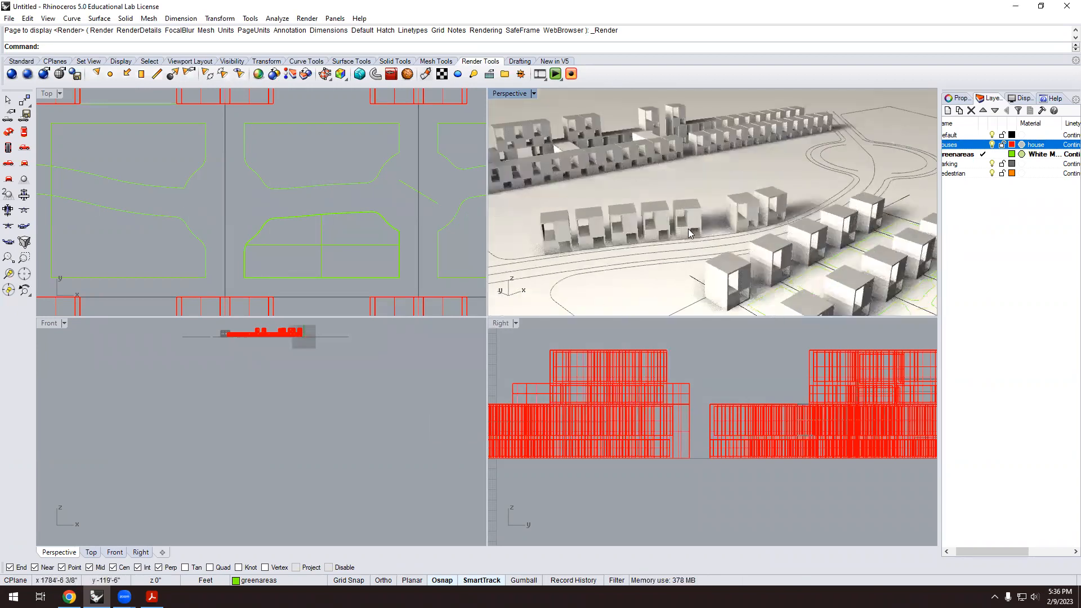
pyautogui.scroll(-6, 698, 234)
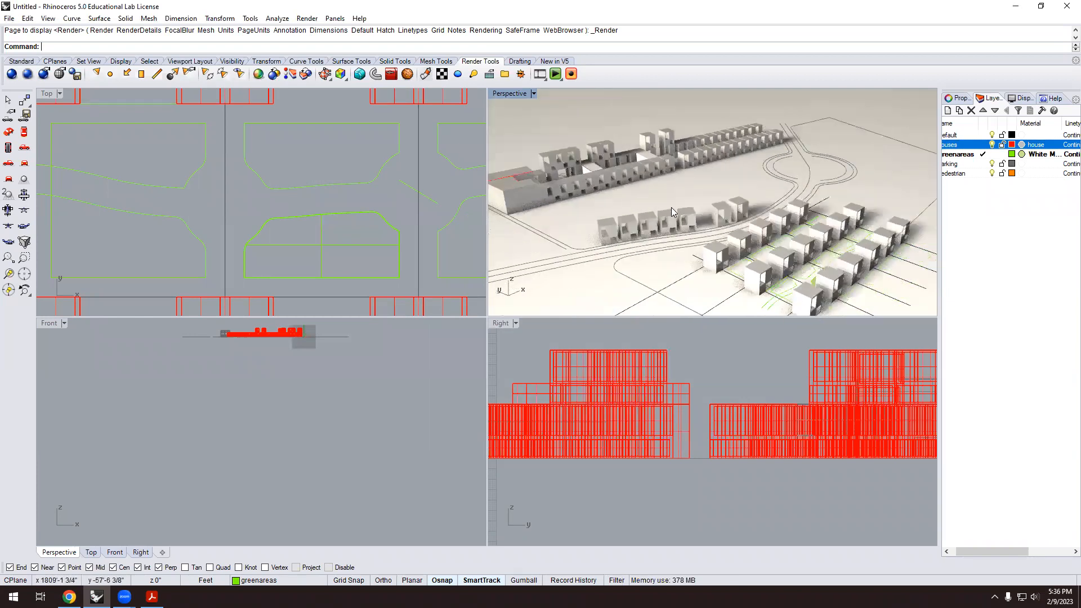
pyautogui.moveTo(698, 229); pyautogui.dragTo(695, 206, button='right')
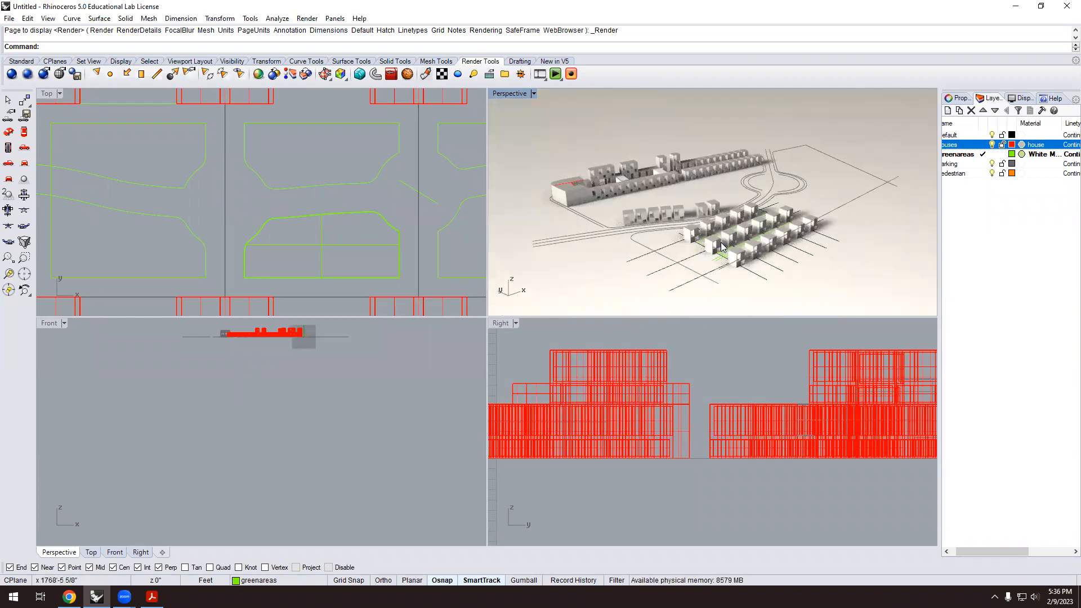
pyautogui.scroll(5, 705, 219)
pyautogui.scroll(-3, 708, 224)
pyautogui.moveTo(710, 234); pyautogui.dragTo(735, 235, button='right')
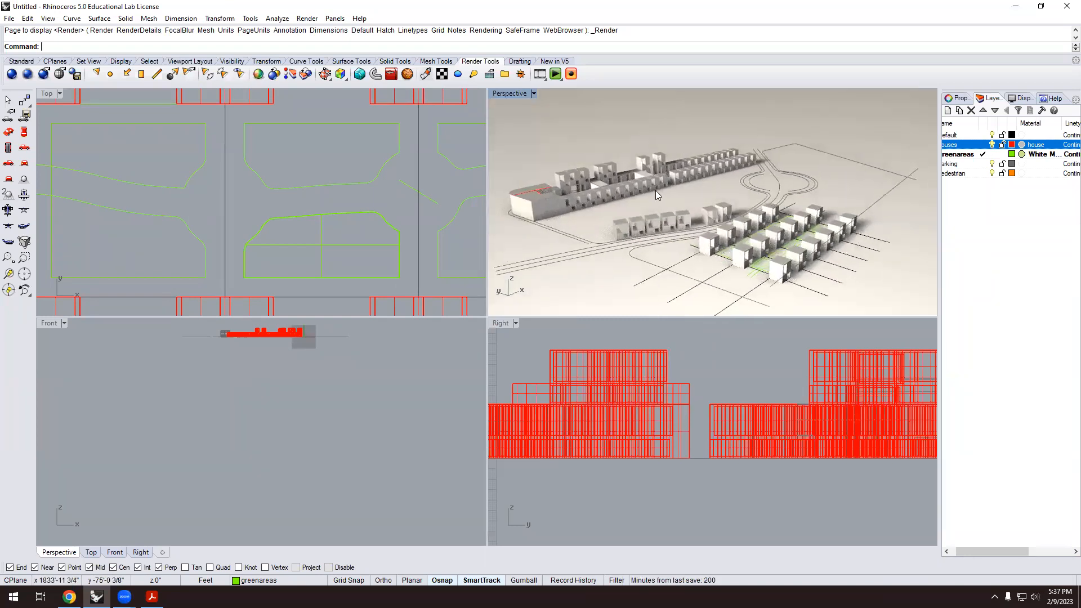
pyautogui.scroll(2, 649, 193)
pyautogui.scroll(-2, 665, 207)
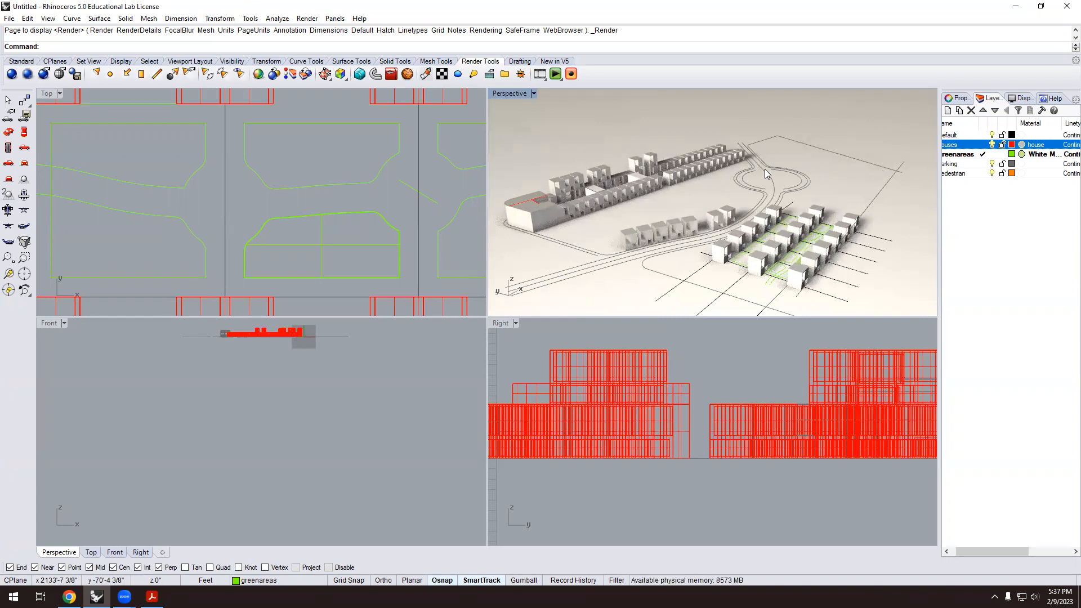
pyautogui.scroll(-2, 750, 195)
pyautogui.scroll(2, 716, 207)
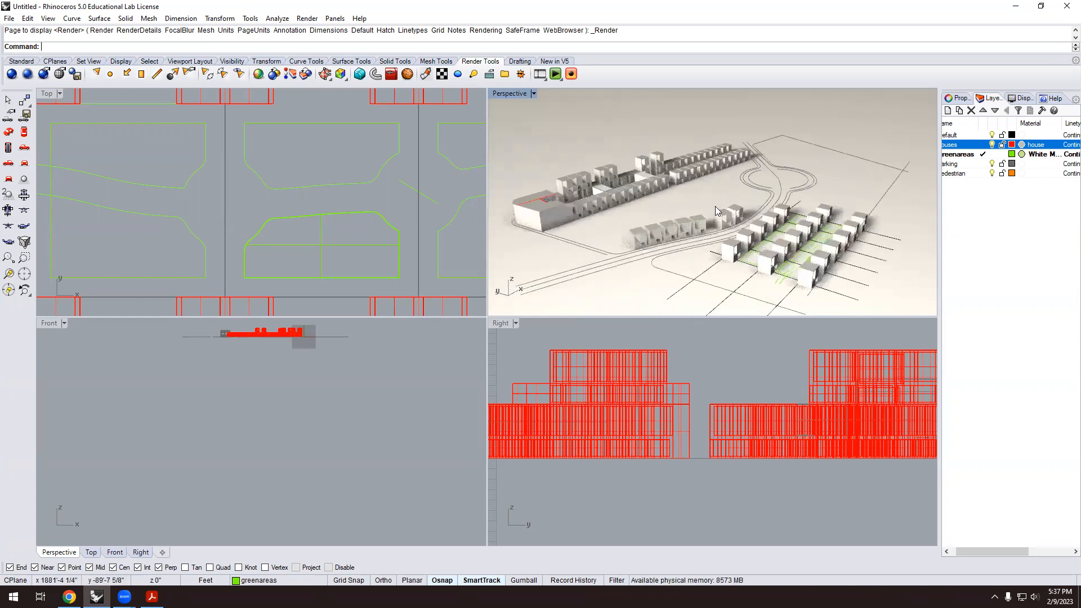
pyautogui.scroll(4, 716, 210)
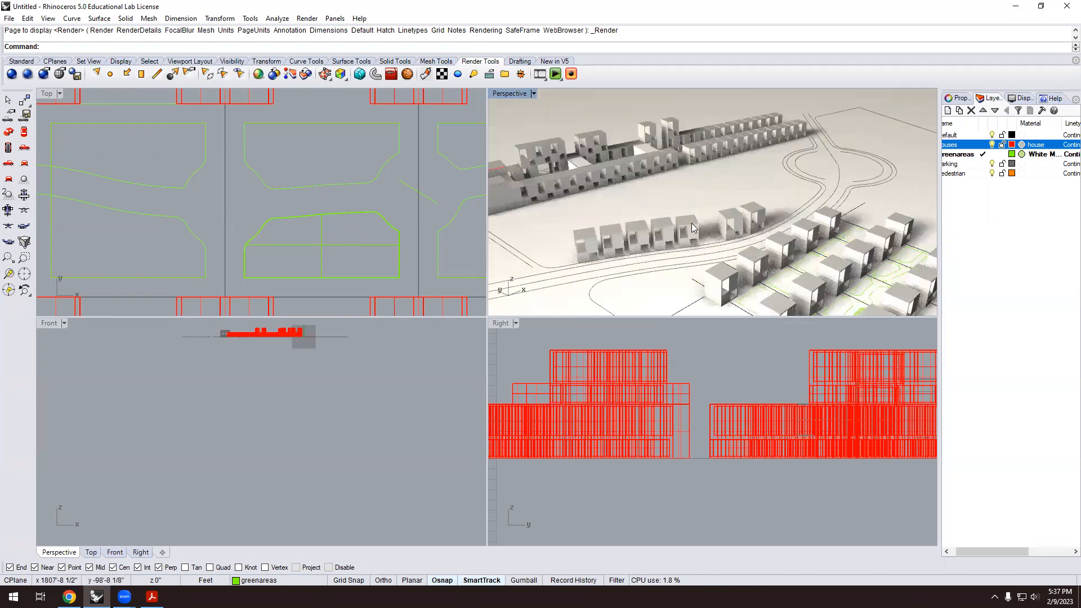
pyautogui.scroll(2, 650, 161)
pyautogui.scroll(-3, 656, 165)
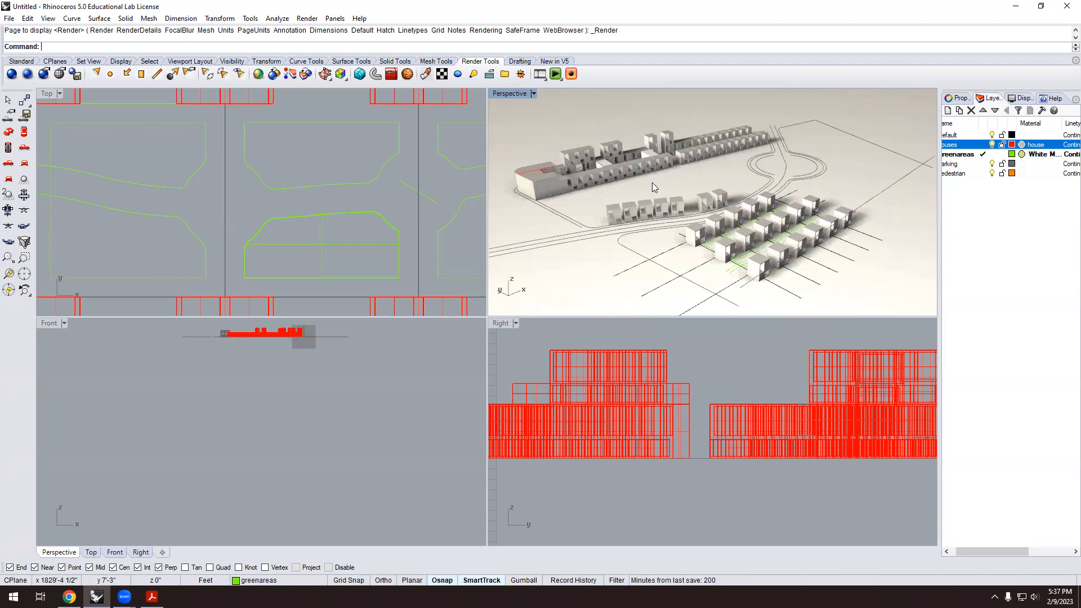
pyautogui.scroll(-3, 652, 182)
pyautogui.moveTo(620, 194)
pyautogui.mouseDown(button='right')
pyautogui.moveTo(657, 230)
pyautogui.moveTo(647, 193)
pyautogui.moveTo(629, 202)
pyautogui.mouseUp(button='right')
pyautogui.scroll(5, 647, 193)
pyautogui.scroll(-4, 628, 202)
pyautogui.moveTo(746, 220); pyautogui.dragTo(732, 235, button='right')
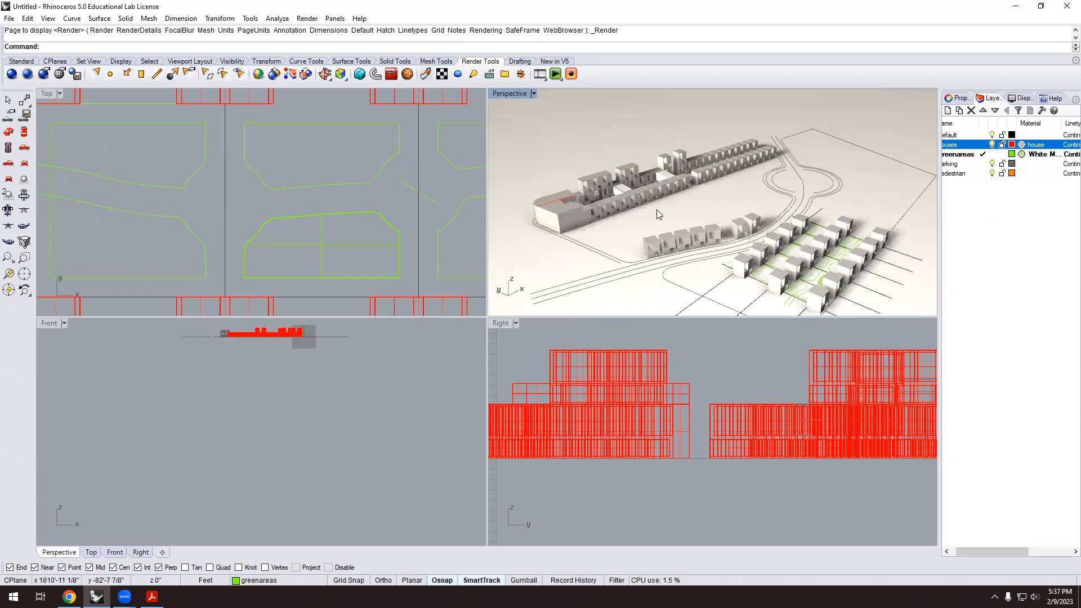
pyautogui.scroll(-3, 656, 210)
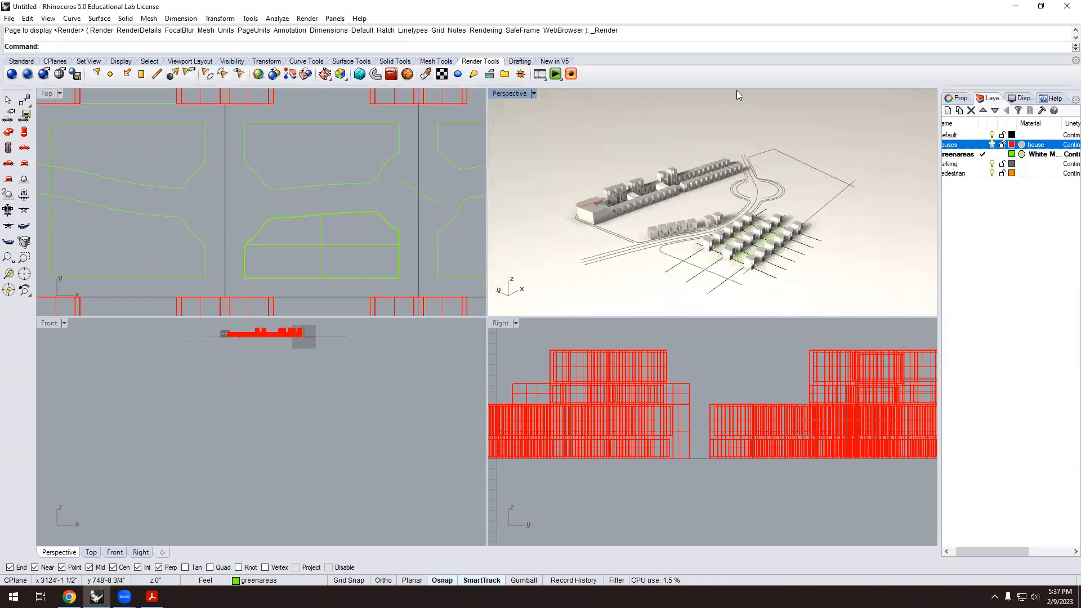